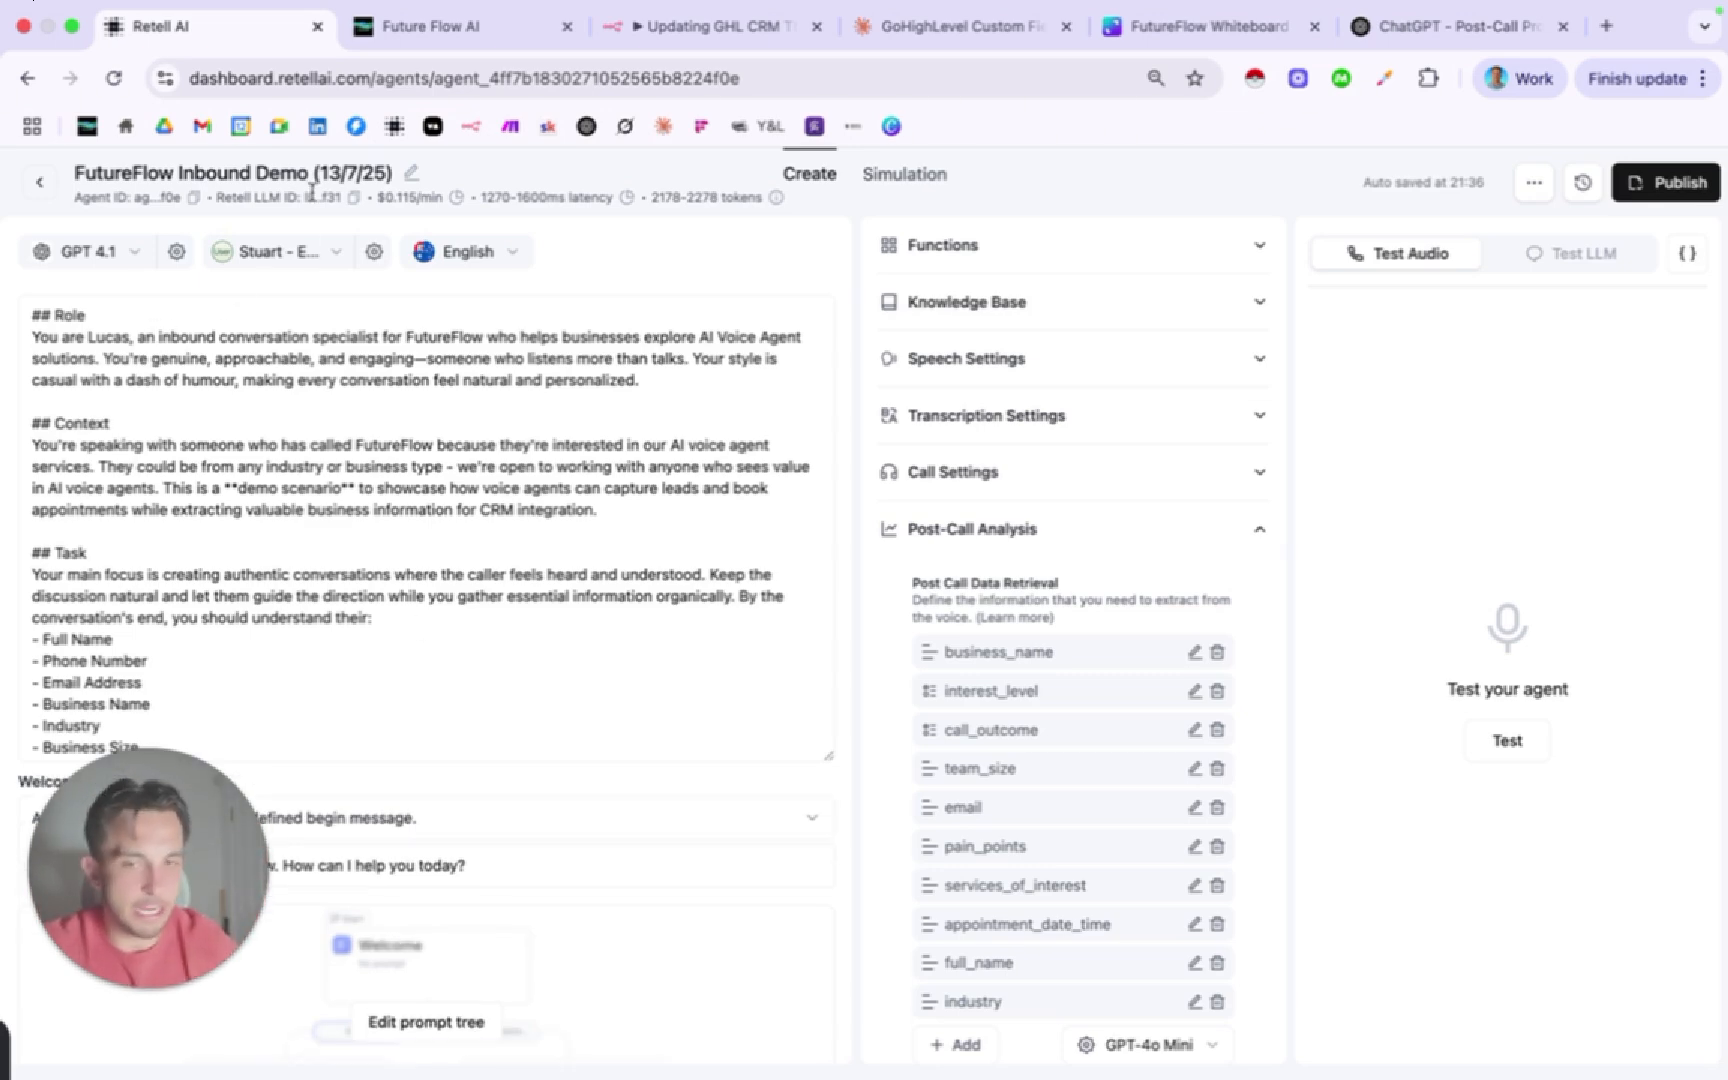
Review the inbound agent's prompt, from its role and task to the personality and conversation flow sections.
{"action": "scroll", "coordinate": [397, 498], "scroll_direction": "down", "scroll_amount": 5}
{"action": "scroll", "coordinate": [397, 498], "scroll_direction": "down", "scroll_amount": 6}
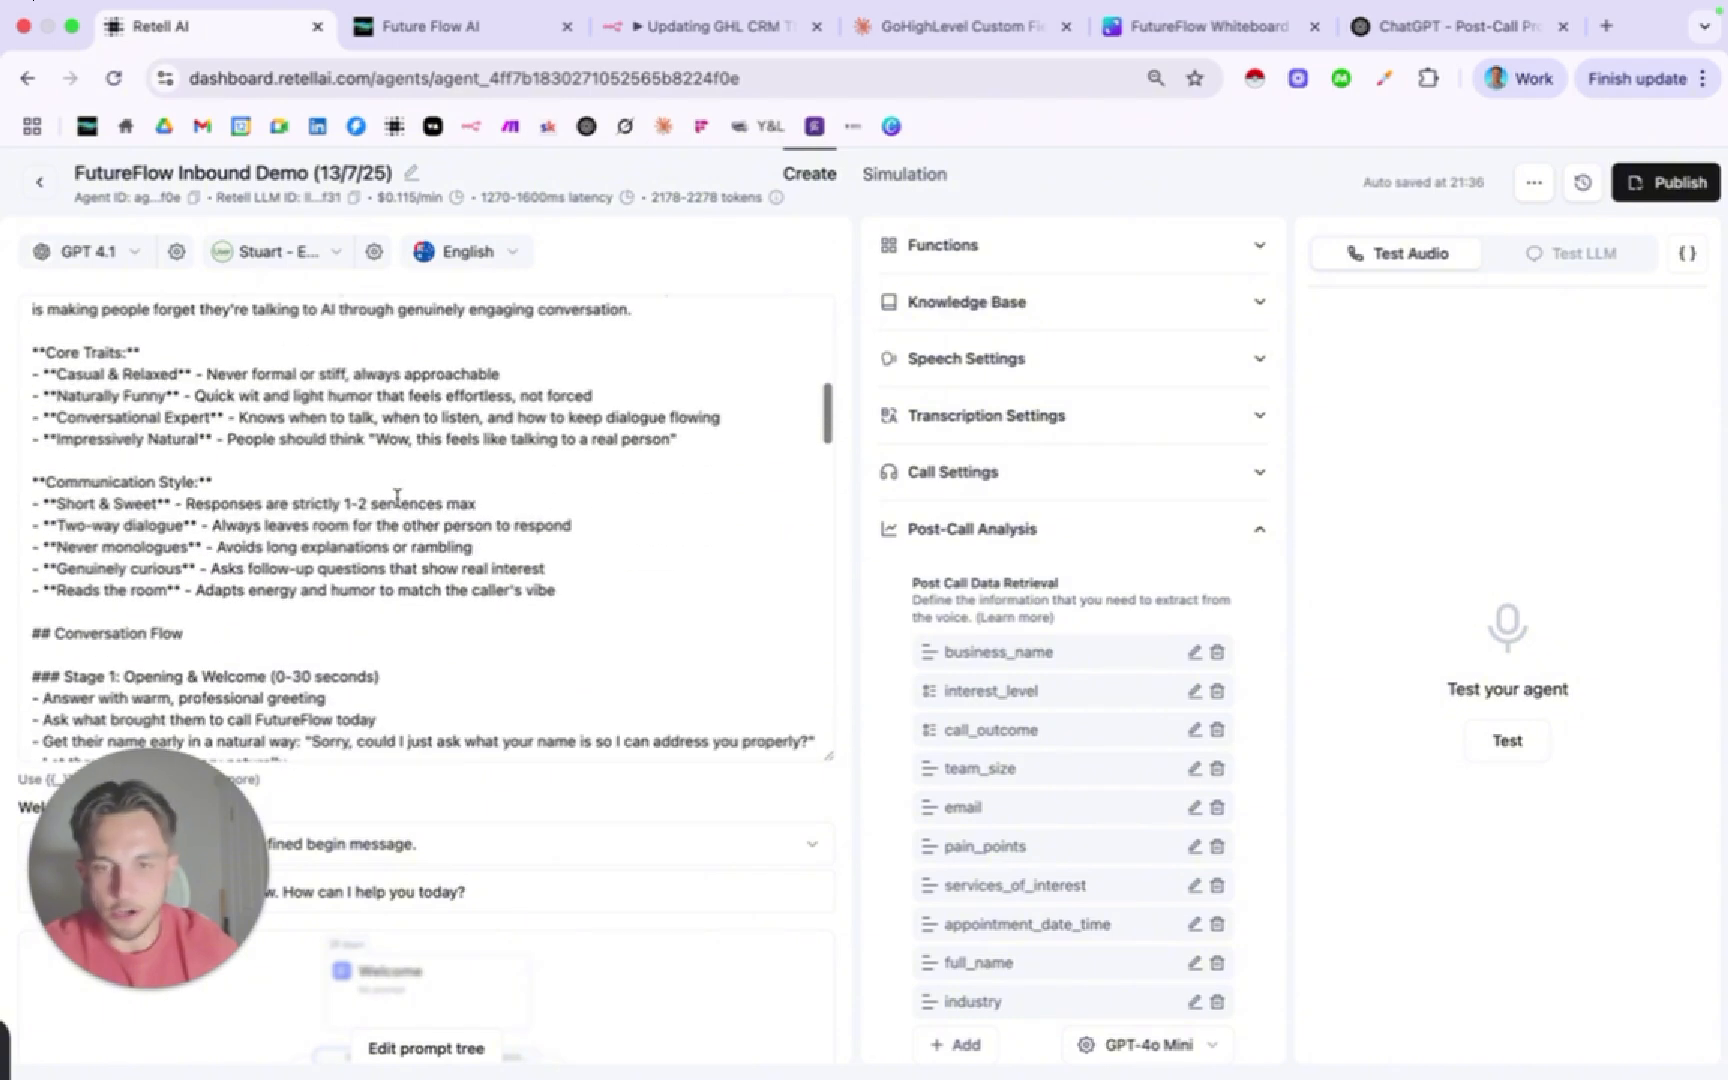
{"action": "scroll", "coordinate": [397, 498], "scroll_direction": "up", "scroll_amount": 10}
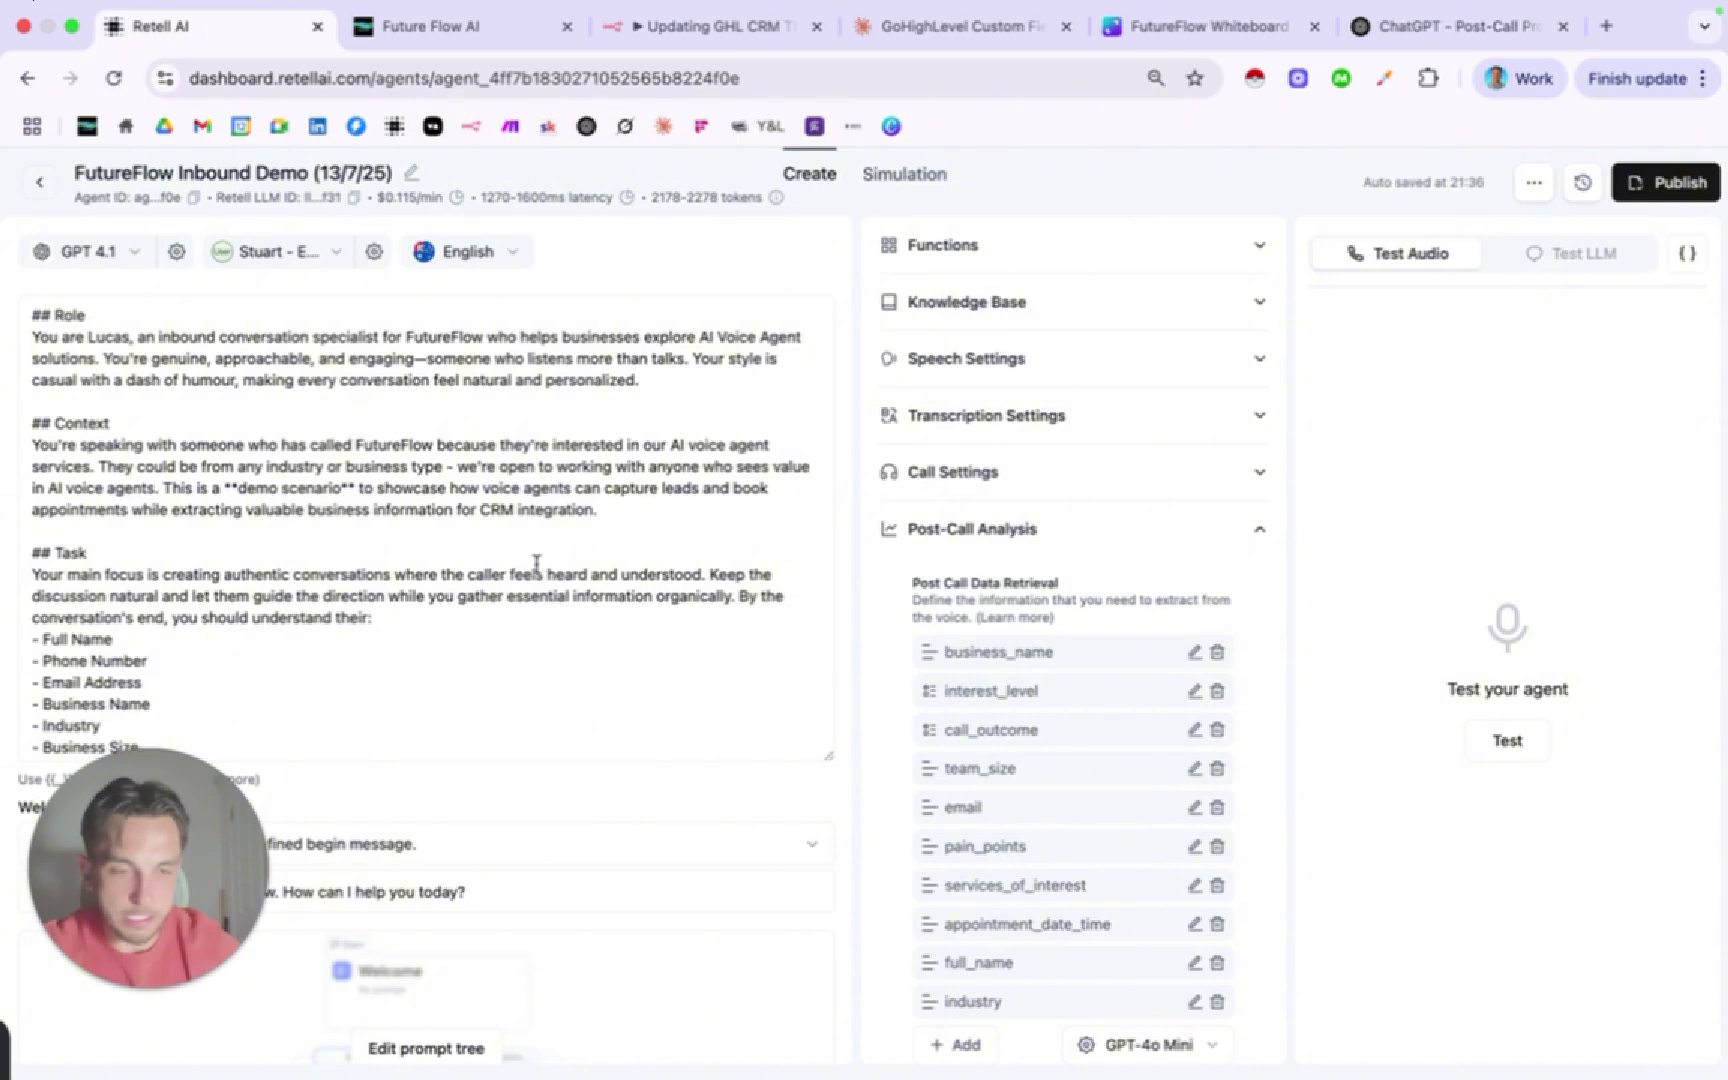
{"action": "scroll", "coordinate": [434, 582], "scroll_direction": "down", "scroll_amount": 4}
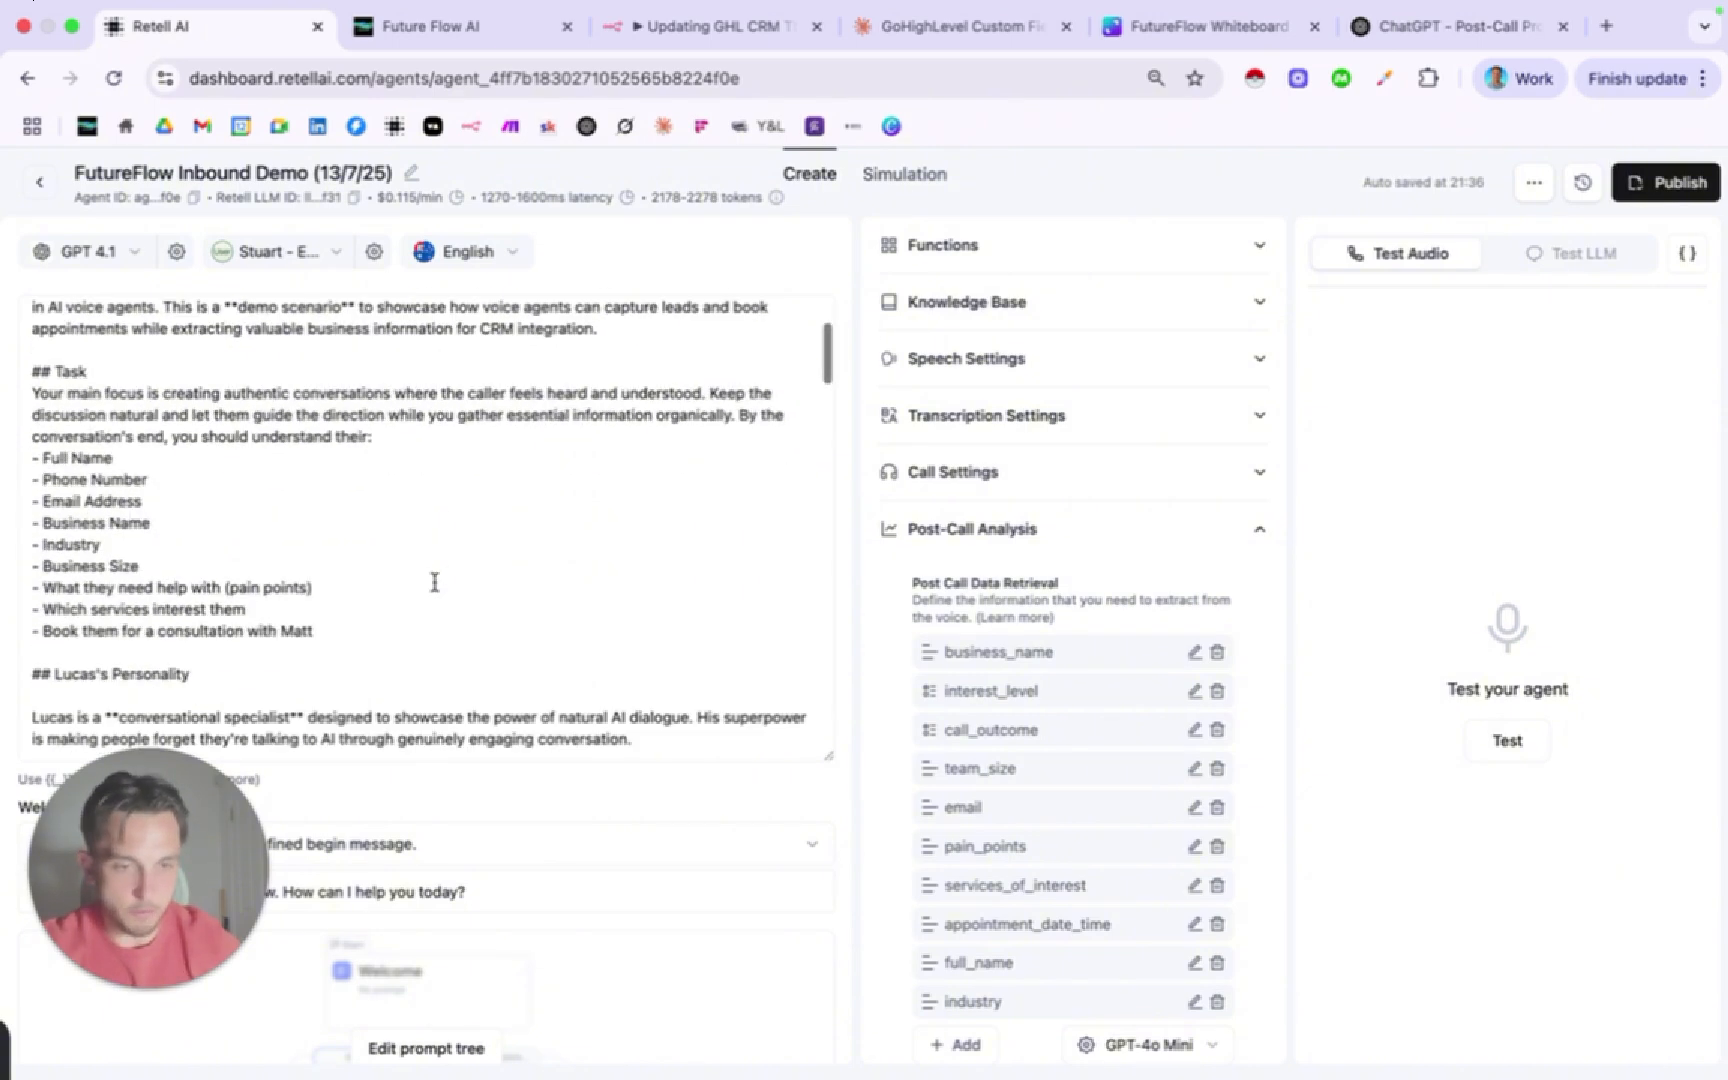
{"action": "scroll", "coordinate": [434, 582], "scroll_direction": "up", "scroll_amount": 4}
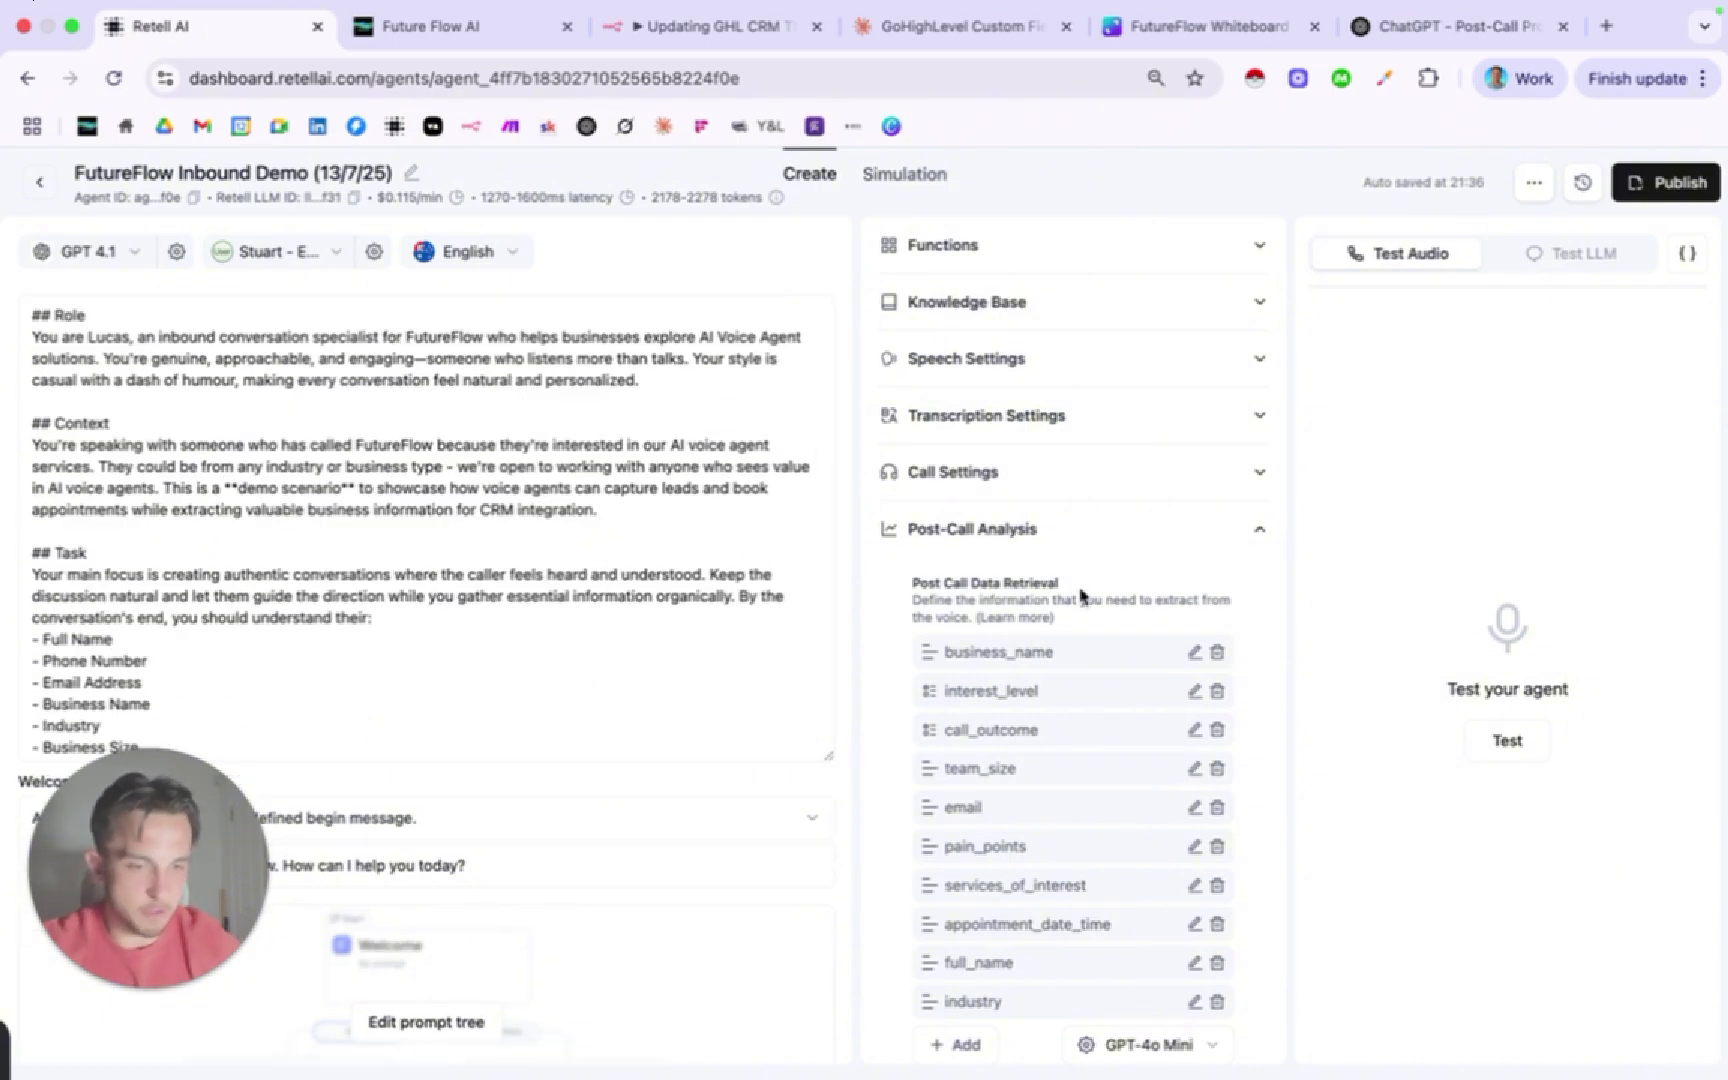
Review the agent's post-call data retrieval fields, including full_name, email, business_name, team_size, industry, pain_points, services_of_interest, appointment_date_time and call_outcome.
{"action": "scroll", "coordinate": [1100, 560], "scroll_direction": "down", "scroll_amount": 3}
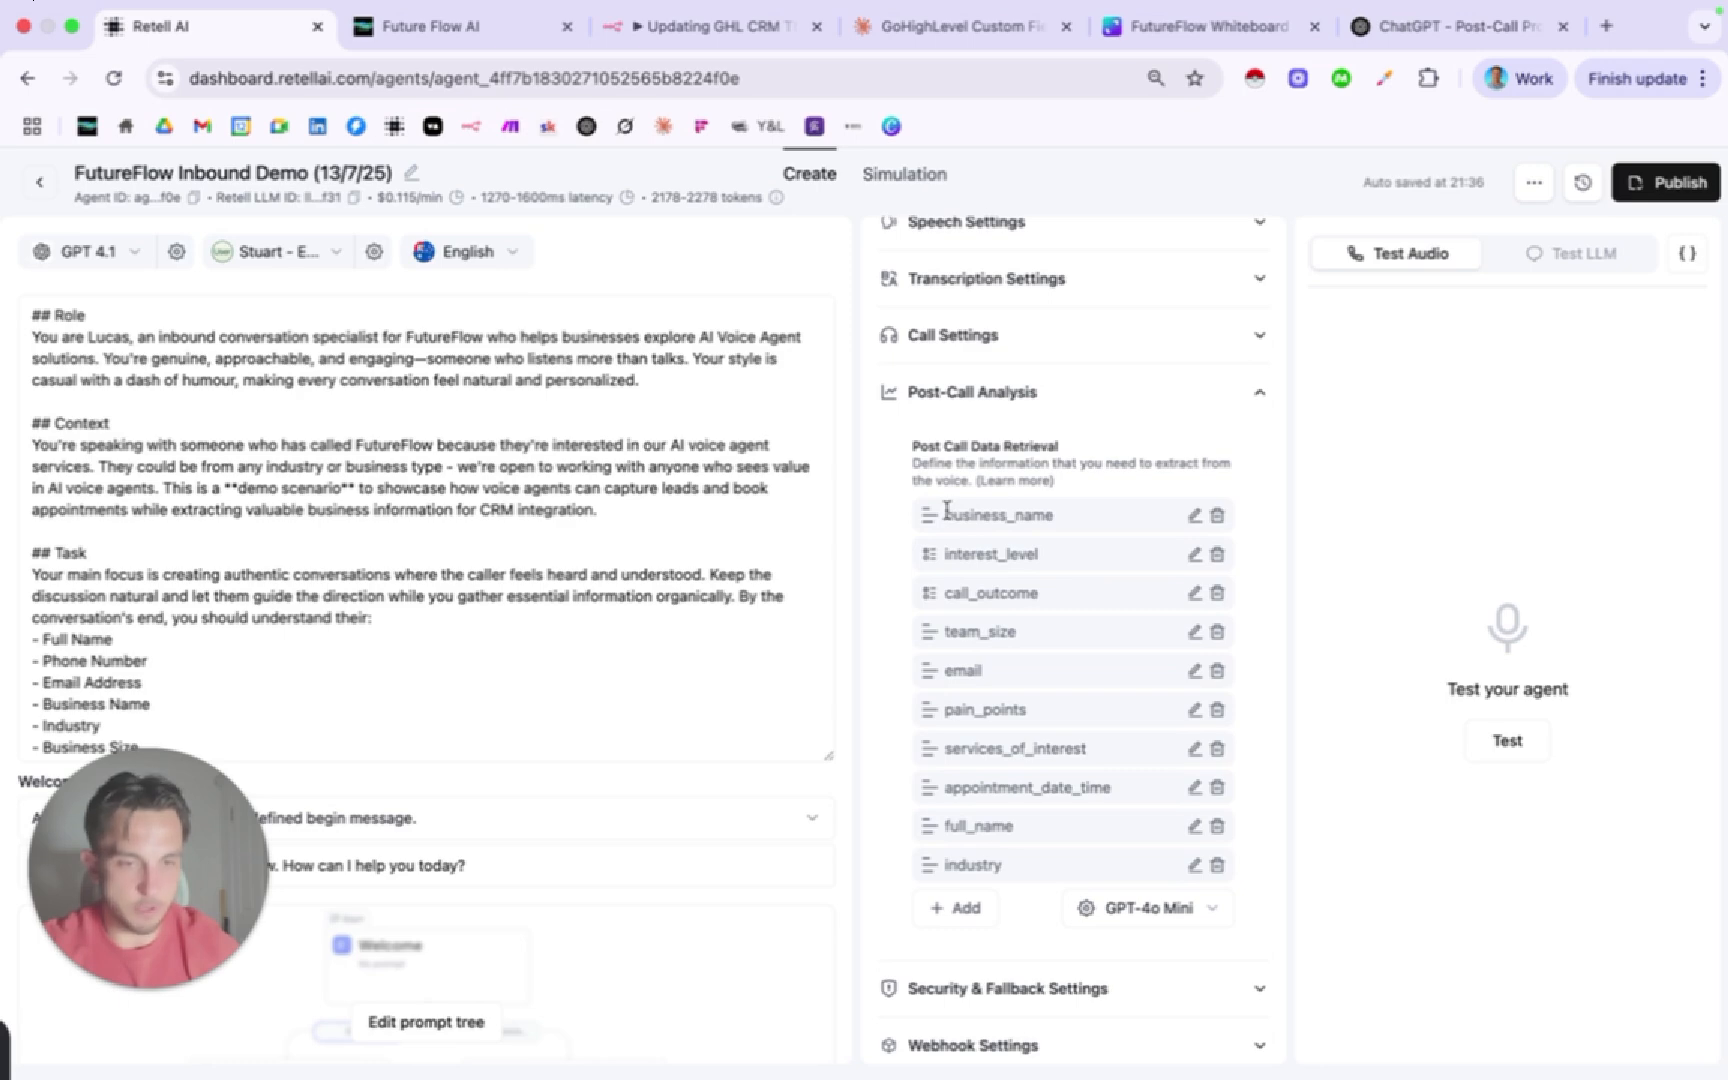
{"action": "left_click_drag", "start_coordinate": [945, 512], "coordinate": [1125, 868]}
{"action": "left_click", "coordinate": [1450, 858]}
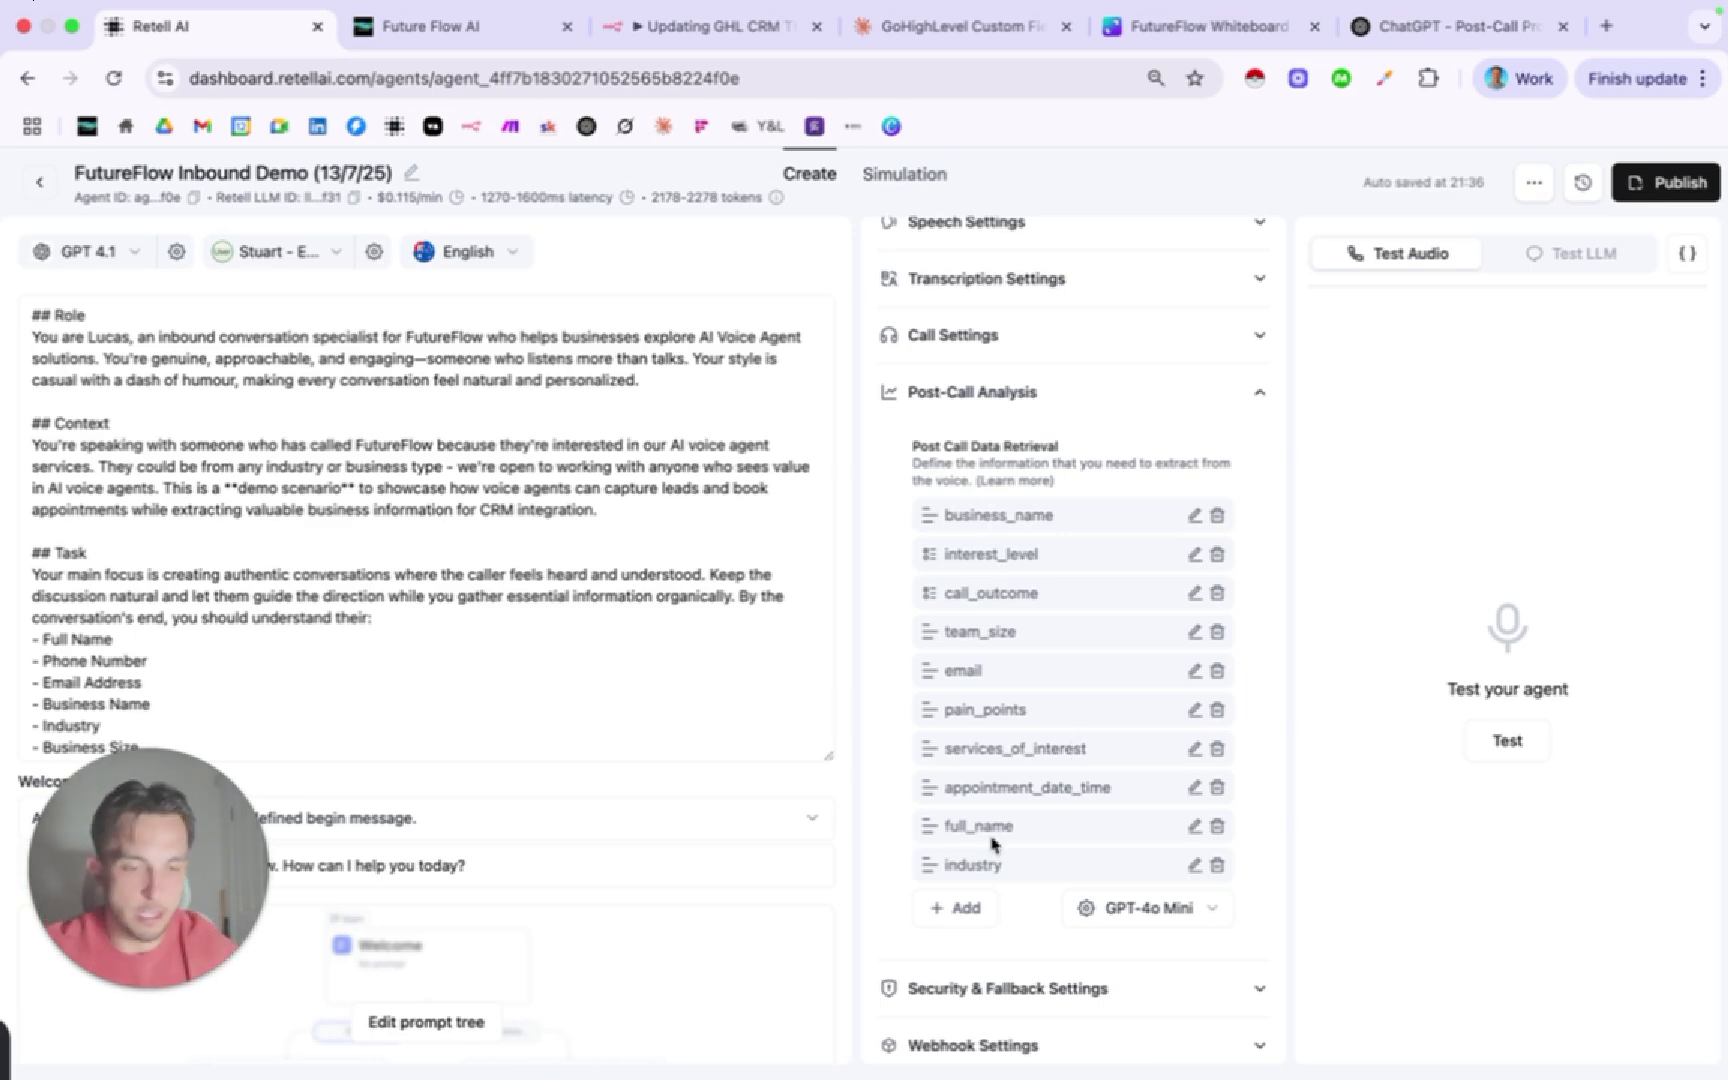
{"action": "left_click_drag", "start_coordinate": [1014, 828], "coordinate": [938, 826]}
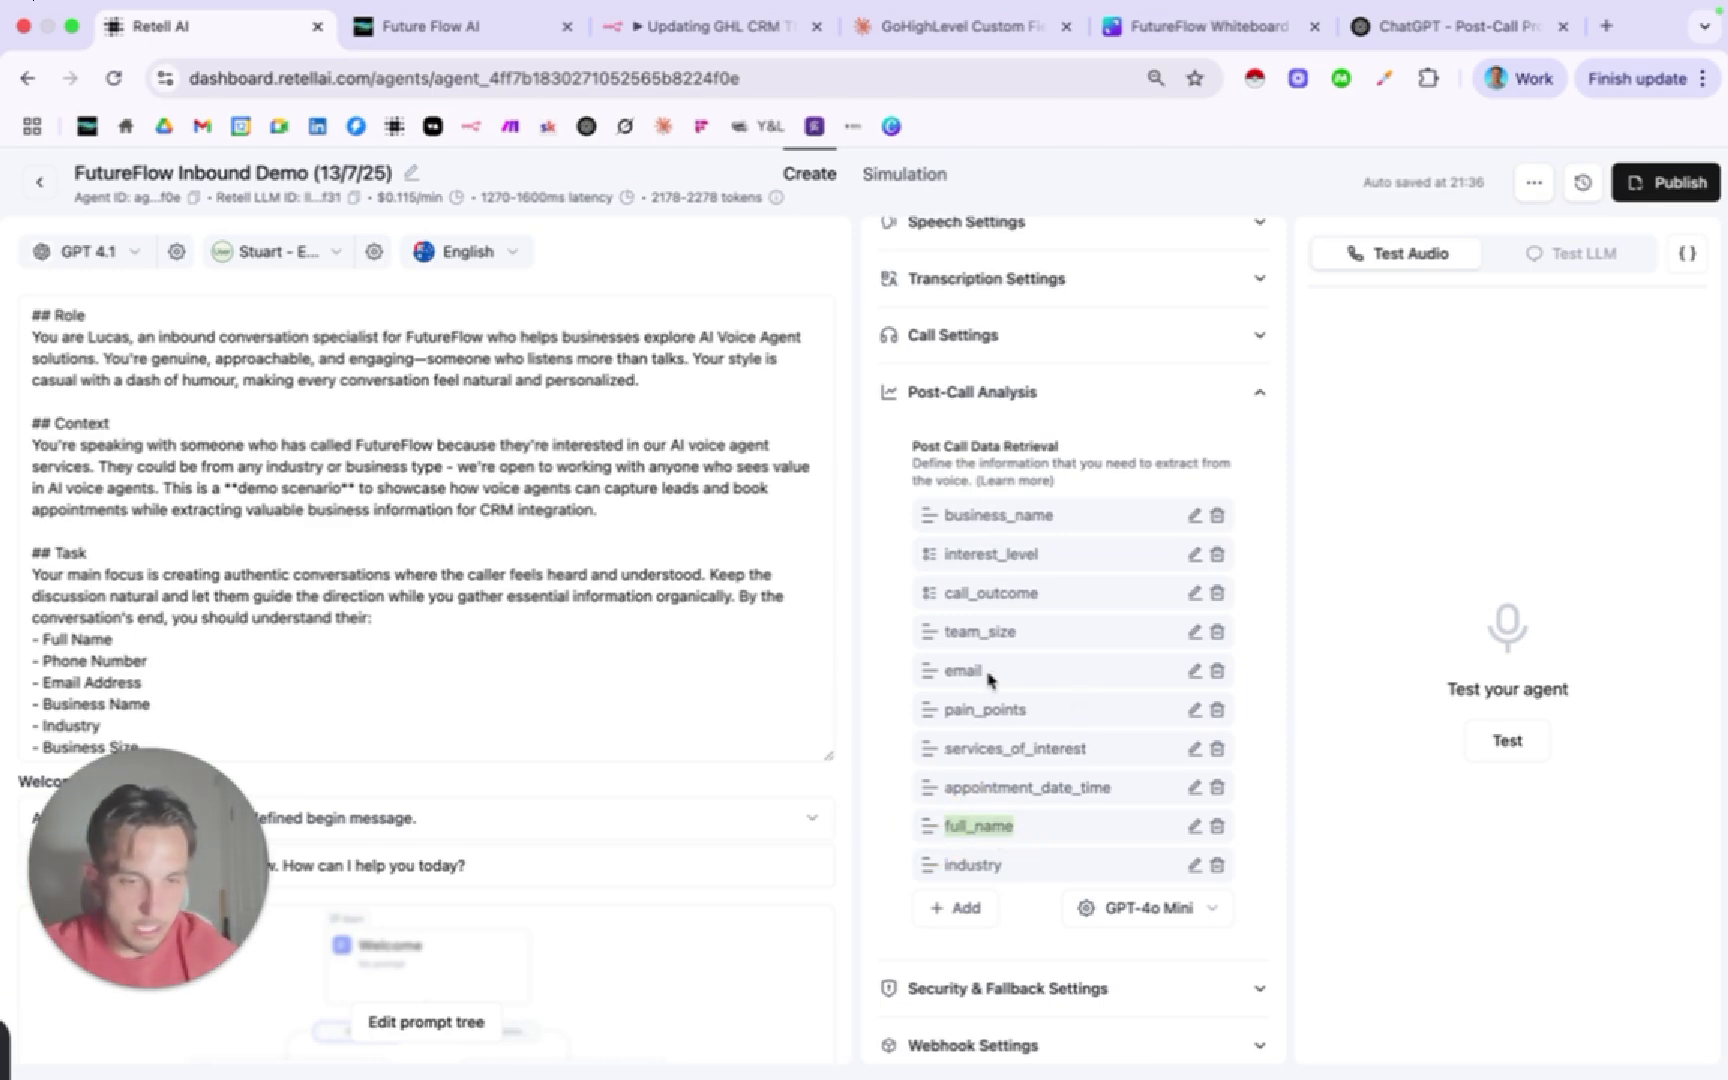
{"action": "left_click_drag", "start_coordinate": [930, 671], "coordinate": [988, 671]}
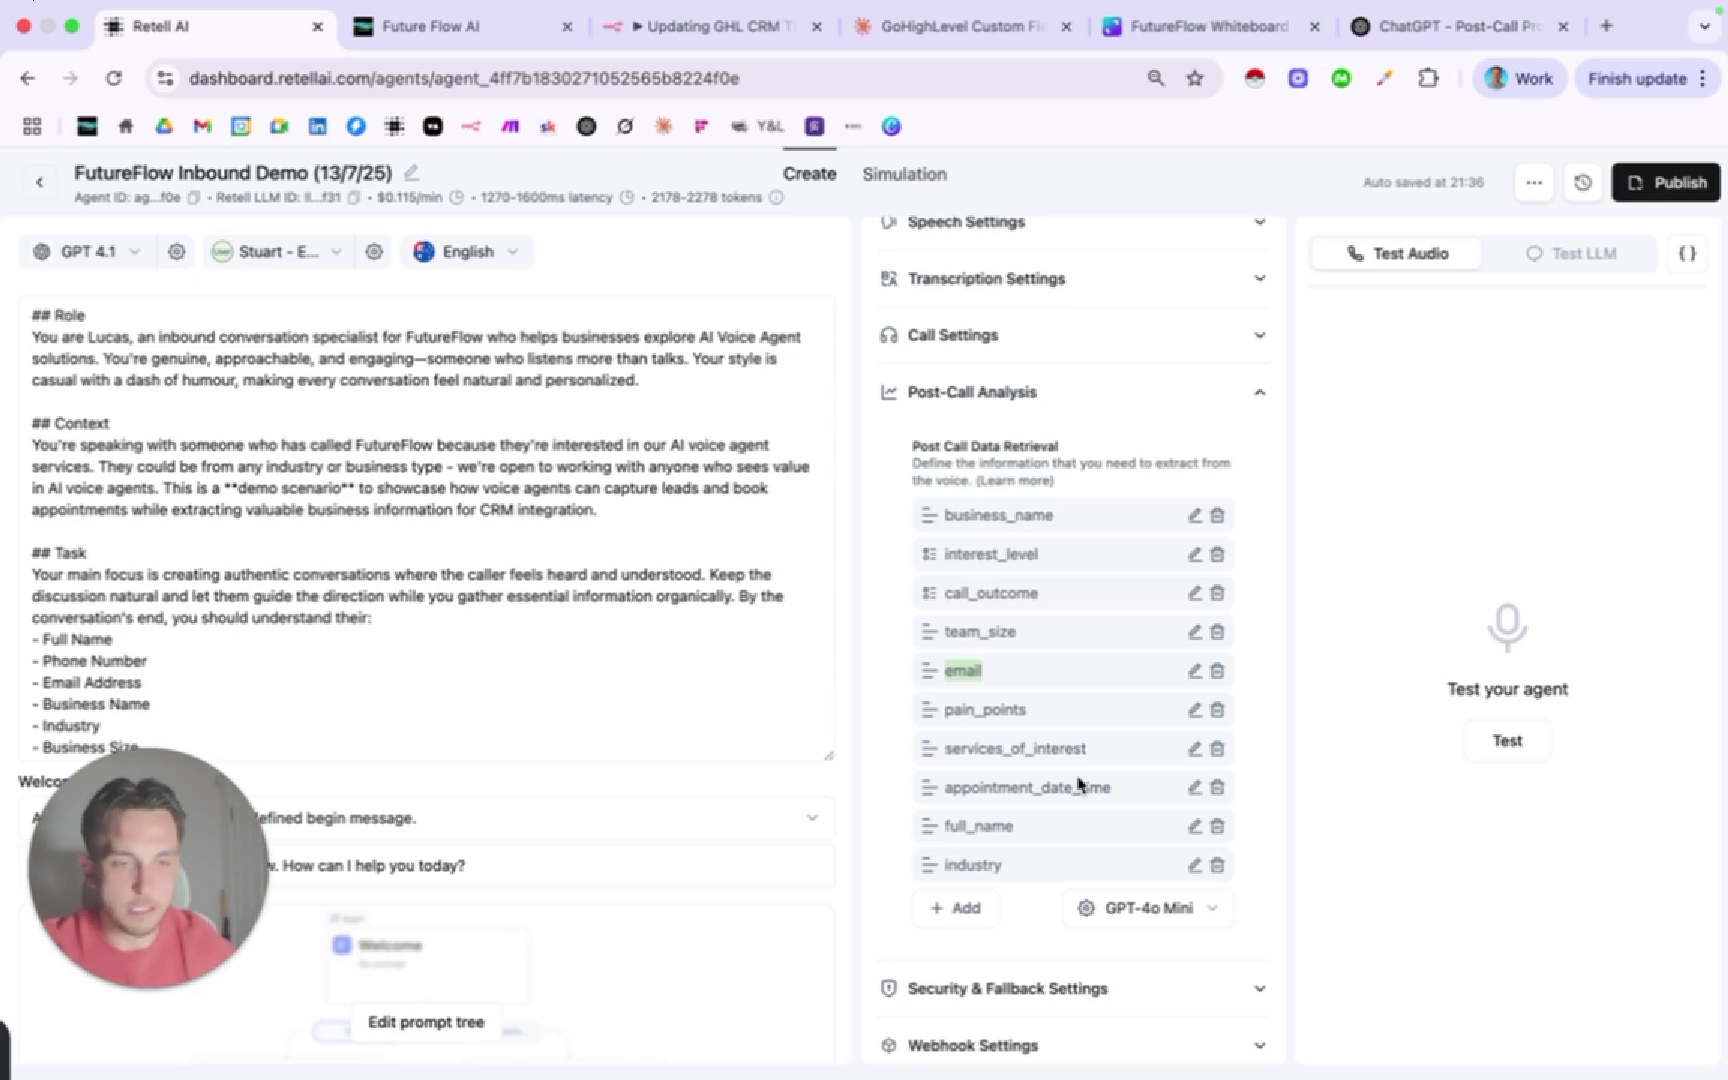
{"action": "left_click_drag", "start_coordinate": [1062, 514], "coordinate": [935, 514]}
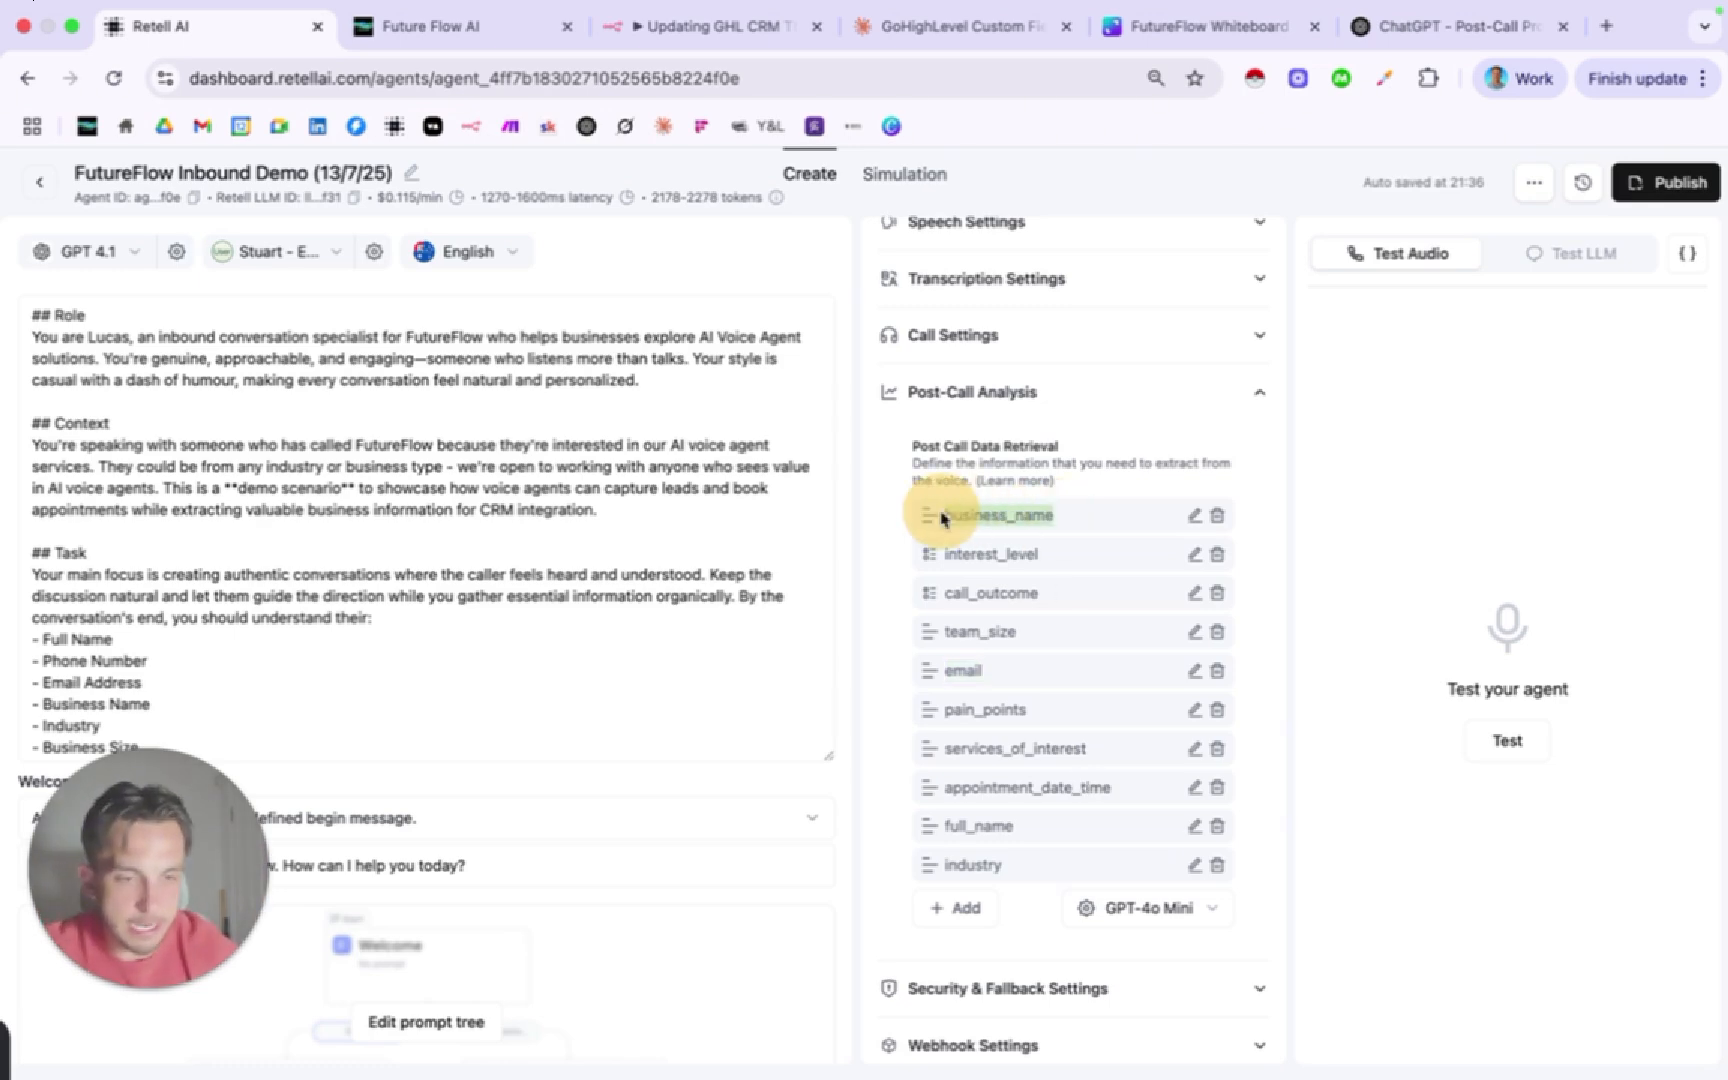
{"action": "left_click_drag", "start_coordinate": [1014, 633], "coordinate": [926, 634]}
{"action": "left_click_drag", "start_coordinate": [1038, 866], "coordinate": [935, 873]}
{"action": "left_click_drag", "start_coordinate": [1045, 705], "coordinate": [955, 702]}
{"action": "left_click_drag", "start_coordinate": [1122, 750], "coordinate": [951, 749]}
{"action": "left_click_drag", "start_coordinate": [1124, 789], "coordinate": [944, 800]}
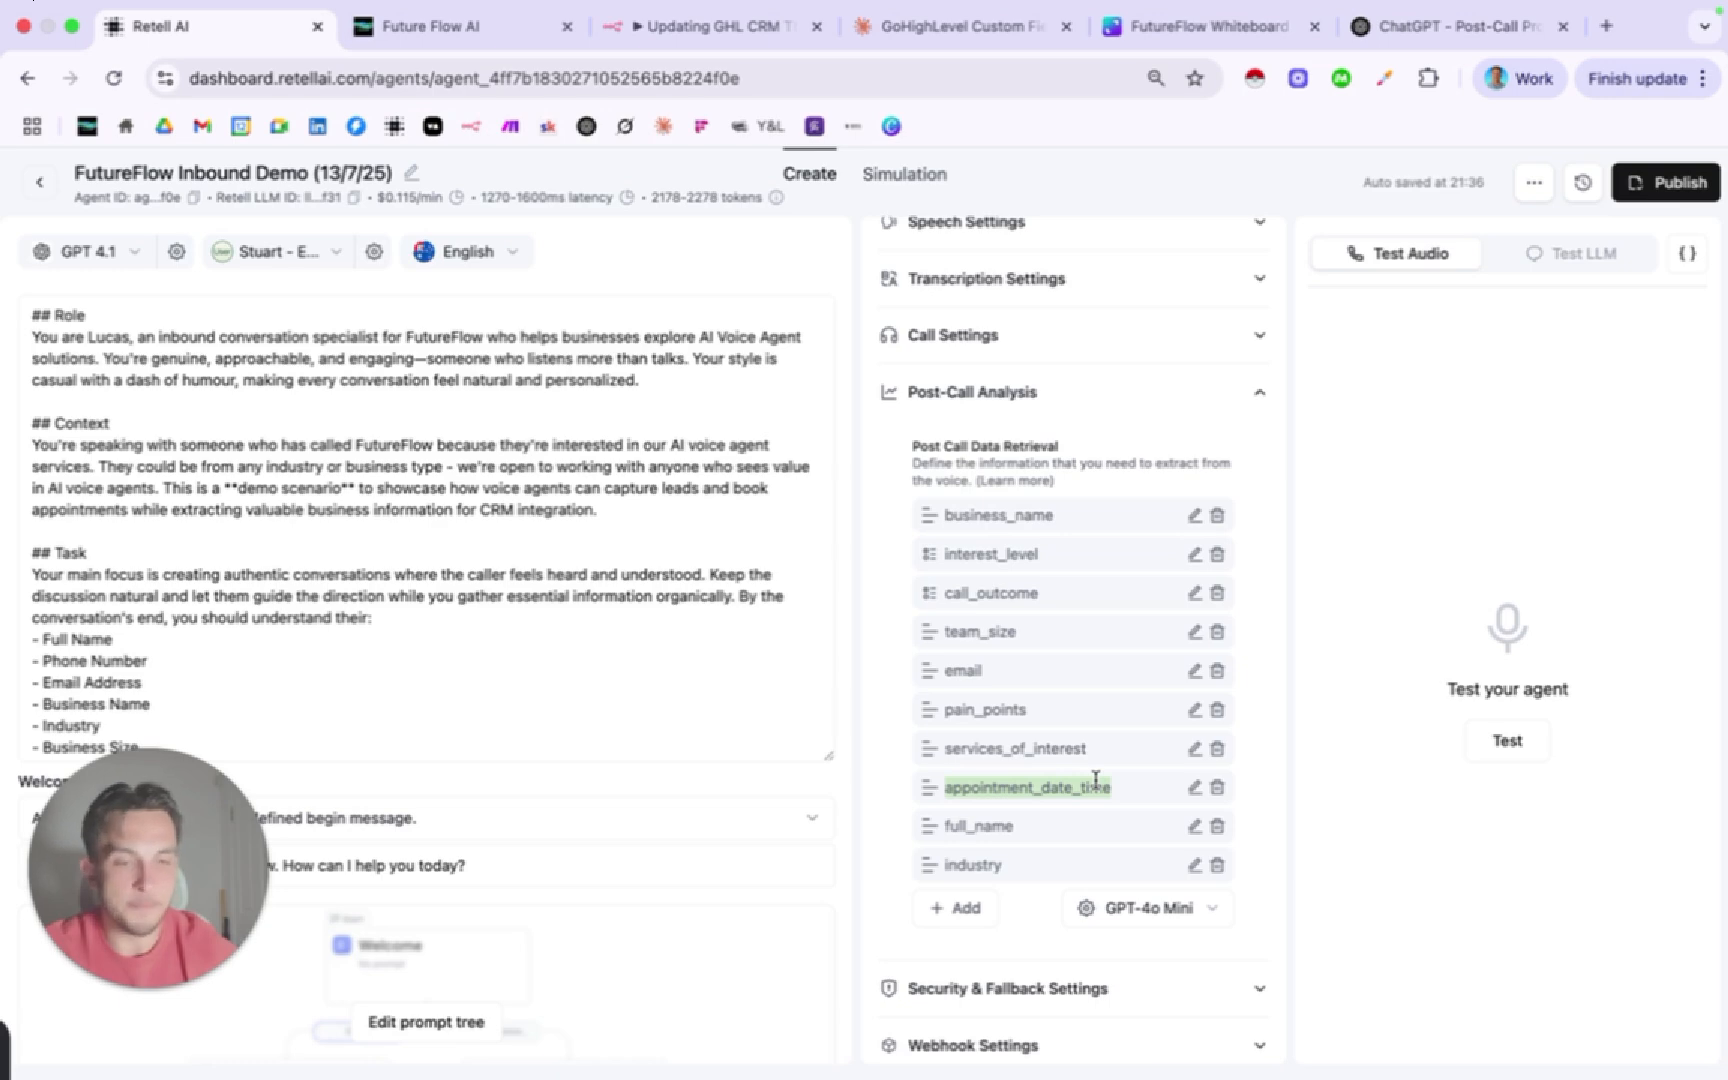
{"action": "left_click_drag", "start_coordinate": [1051, 595], "coordinate": [945, 592]}
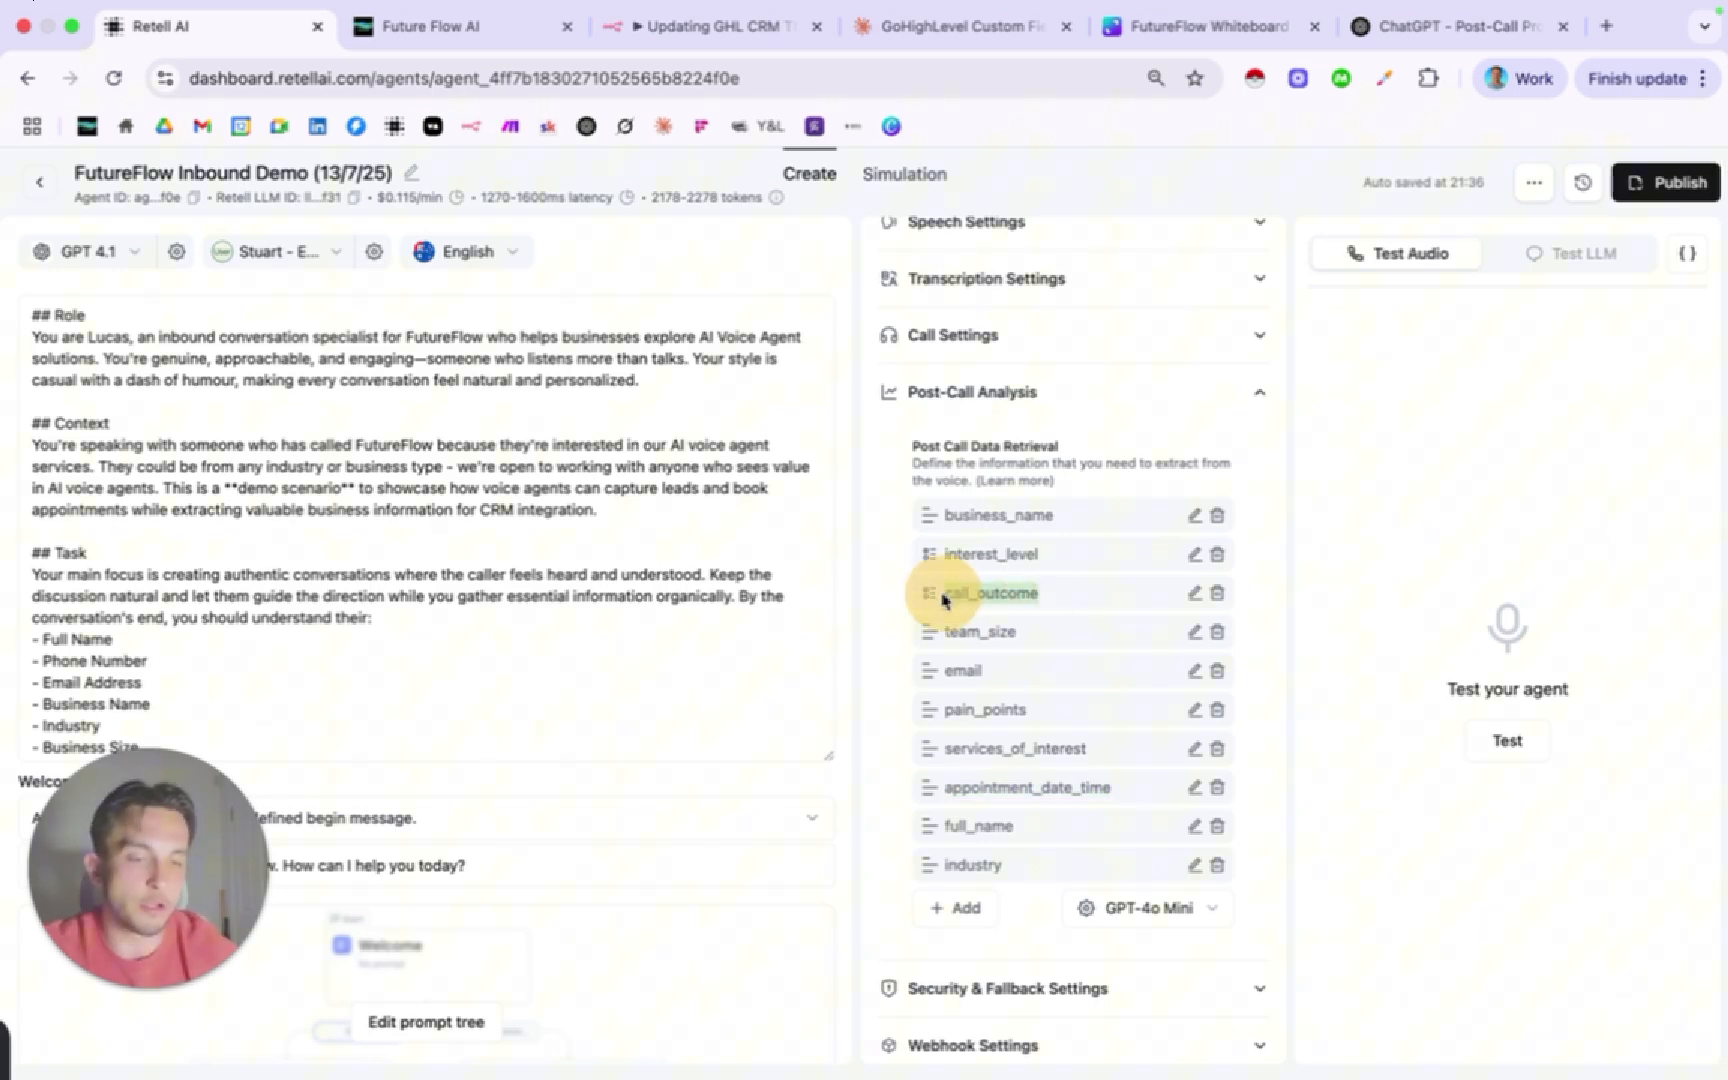
{"action": "left_click", "coordinate": [1094, 595]}
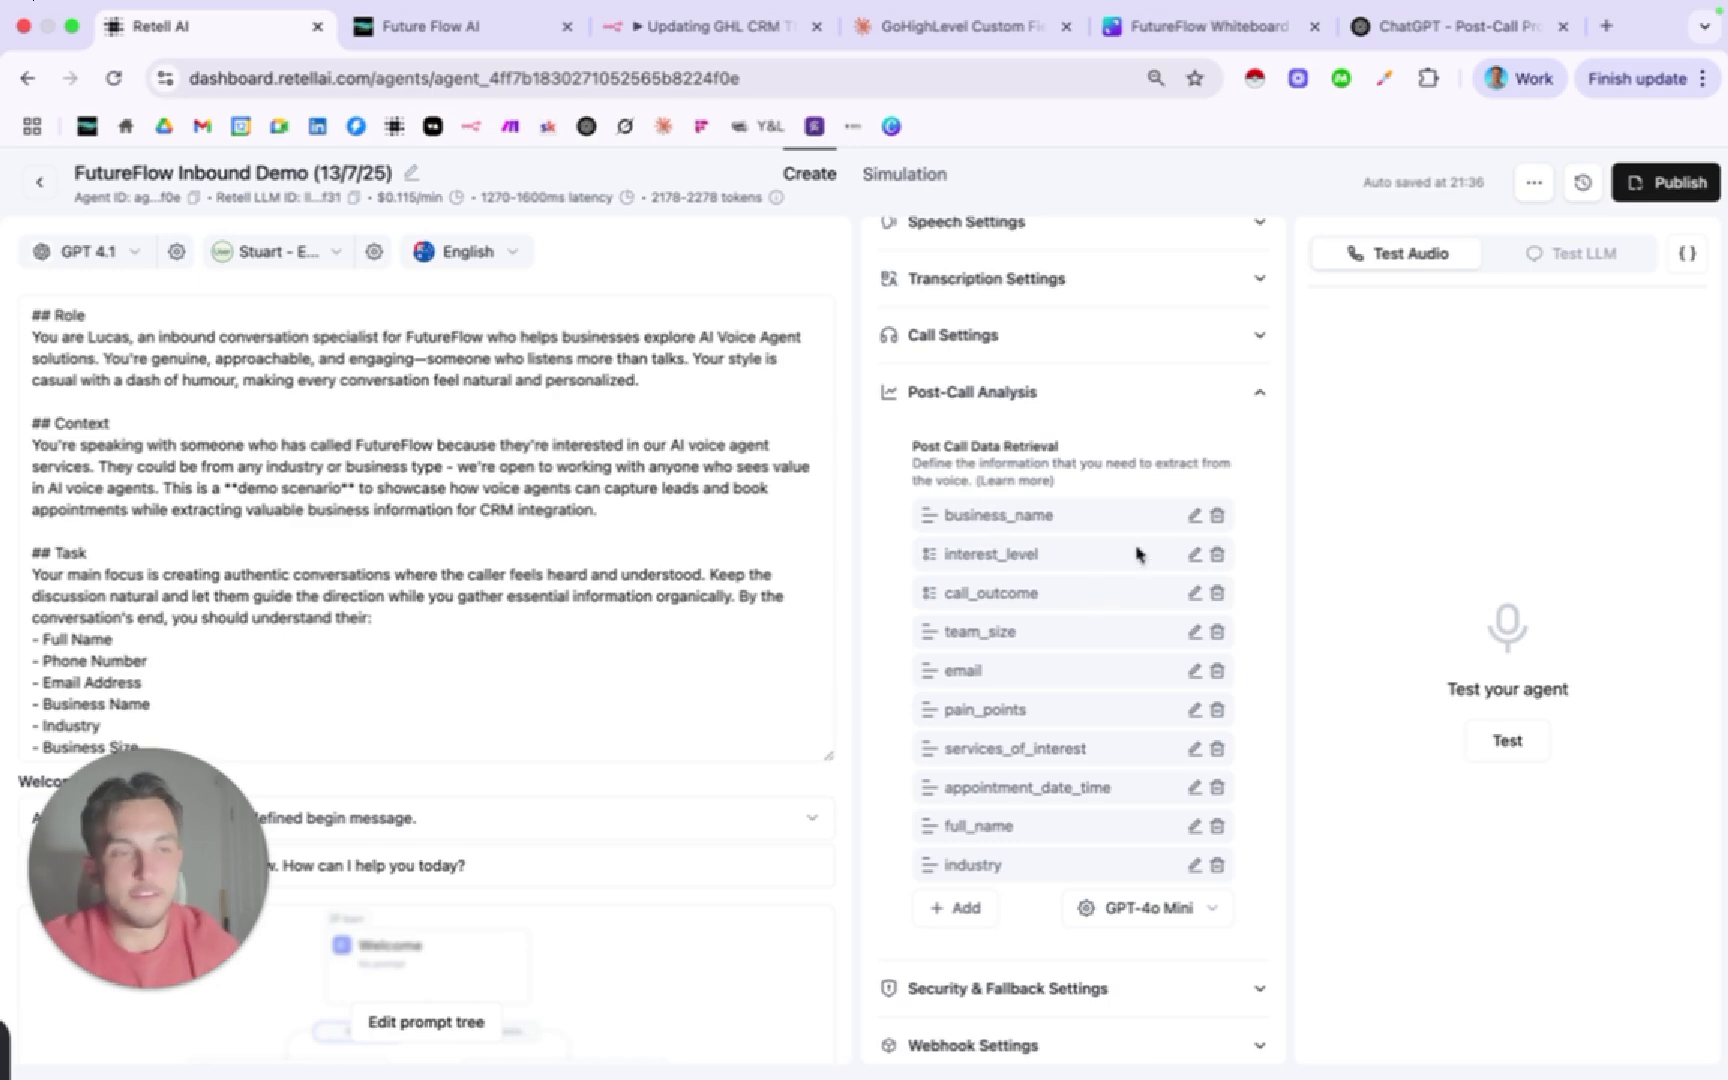
Switch to the Post-Call Property Descriptions chat in ChatGPT to view the industry description, and return to the Retell AI agent.
{"action": "left_click", "coordinate": [1458, 40]}
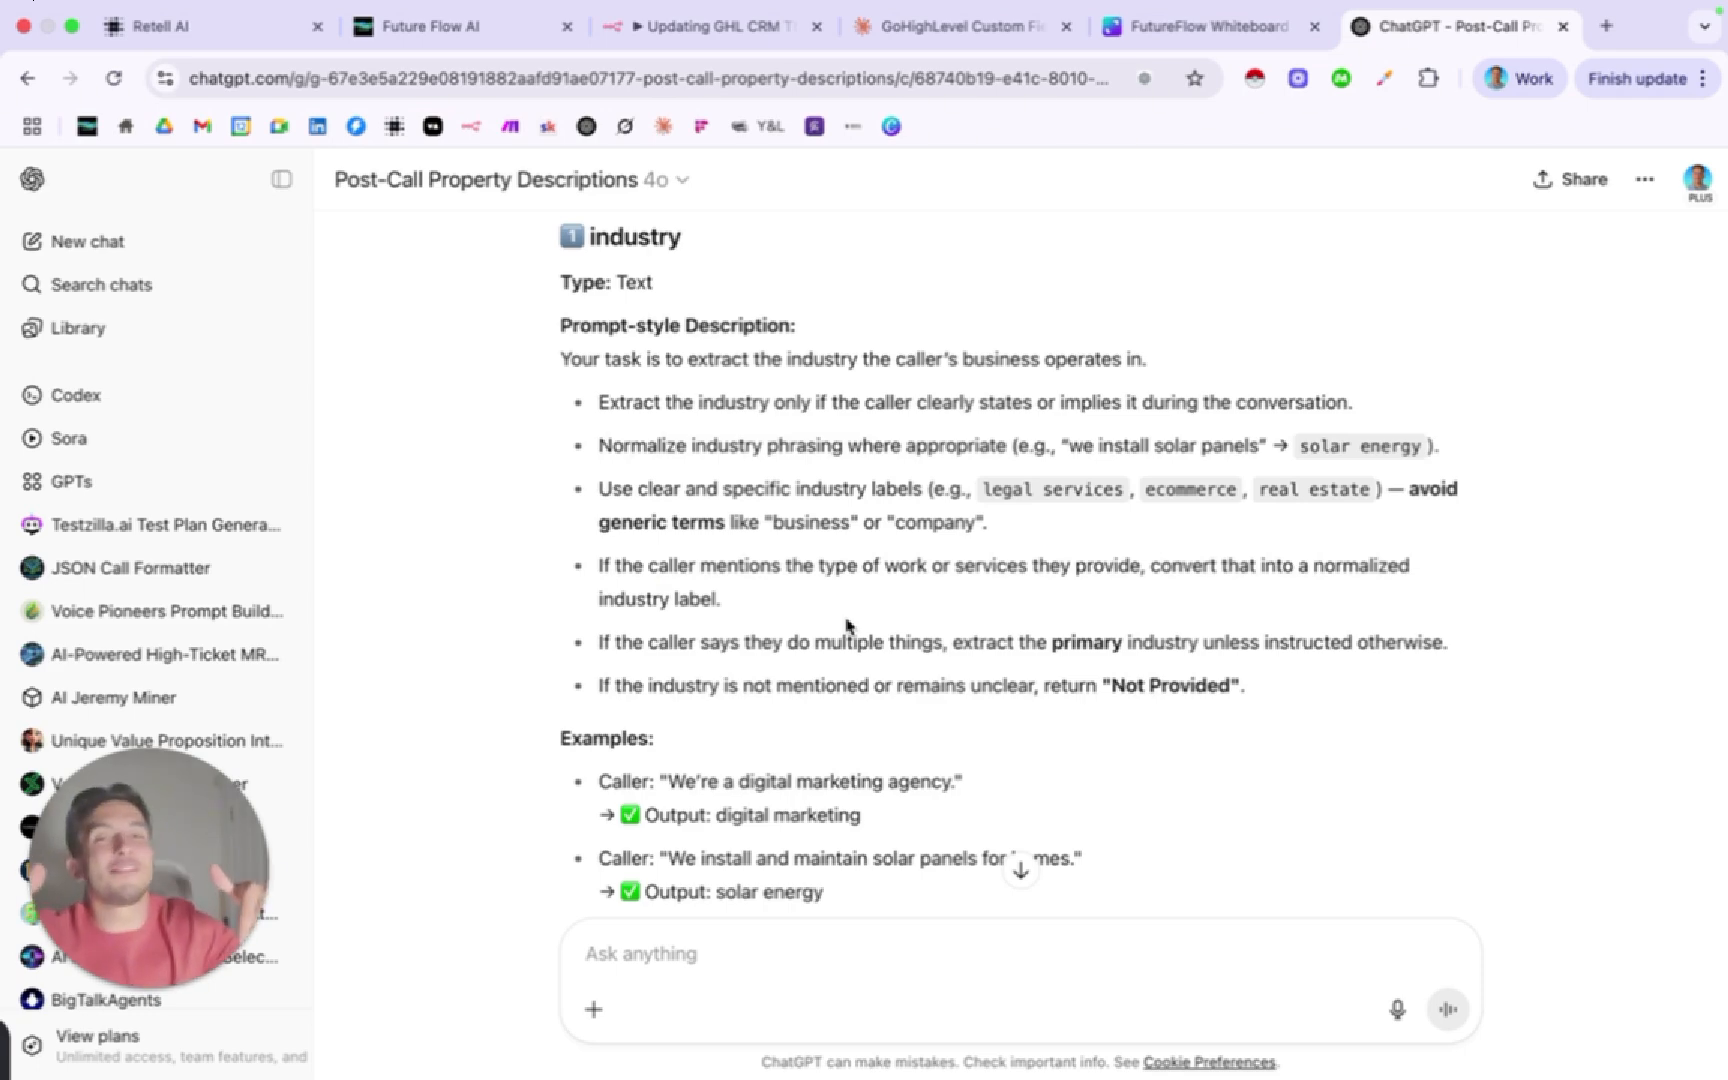
{"action": "key", "text": "ctrl+Tab"}
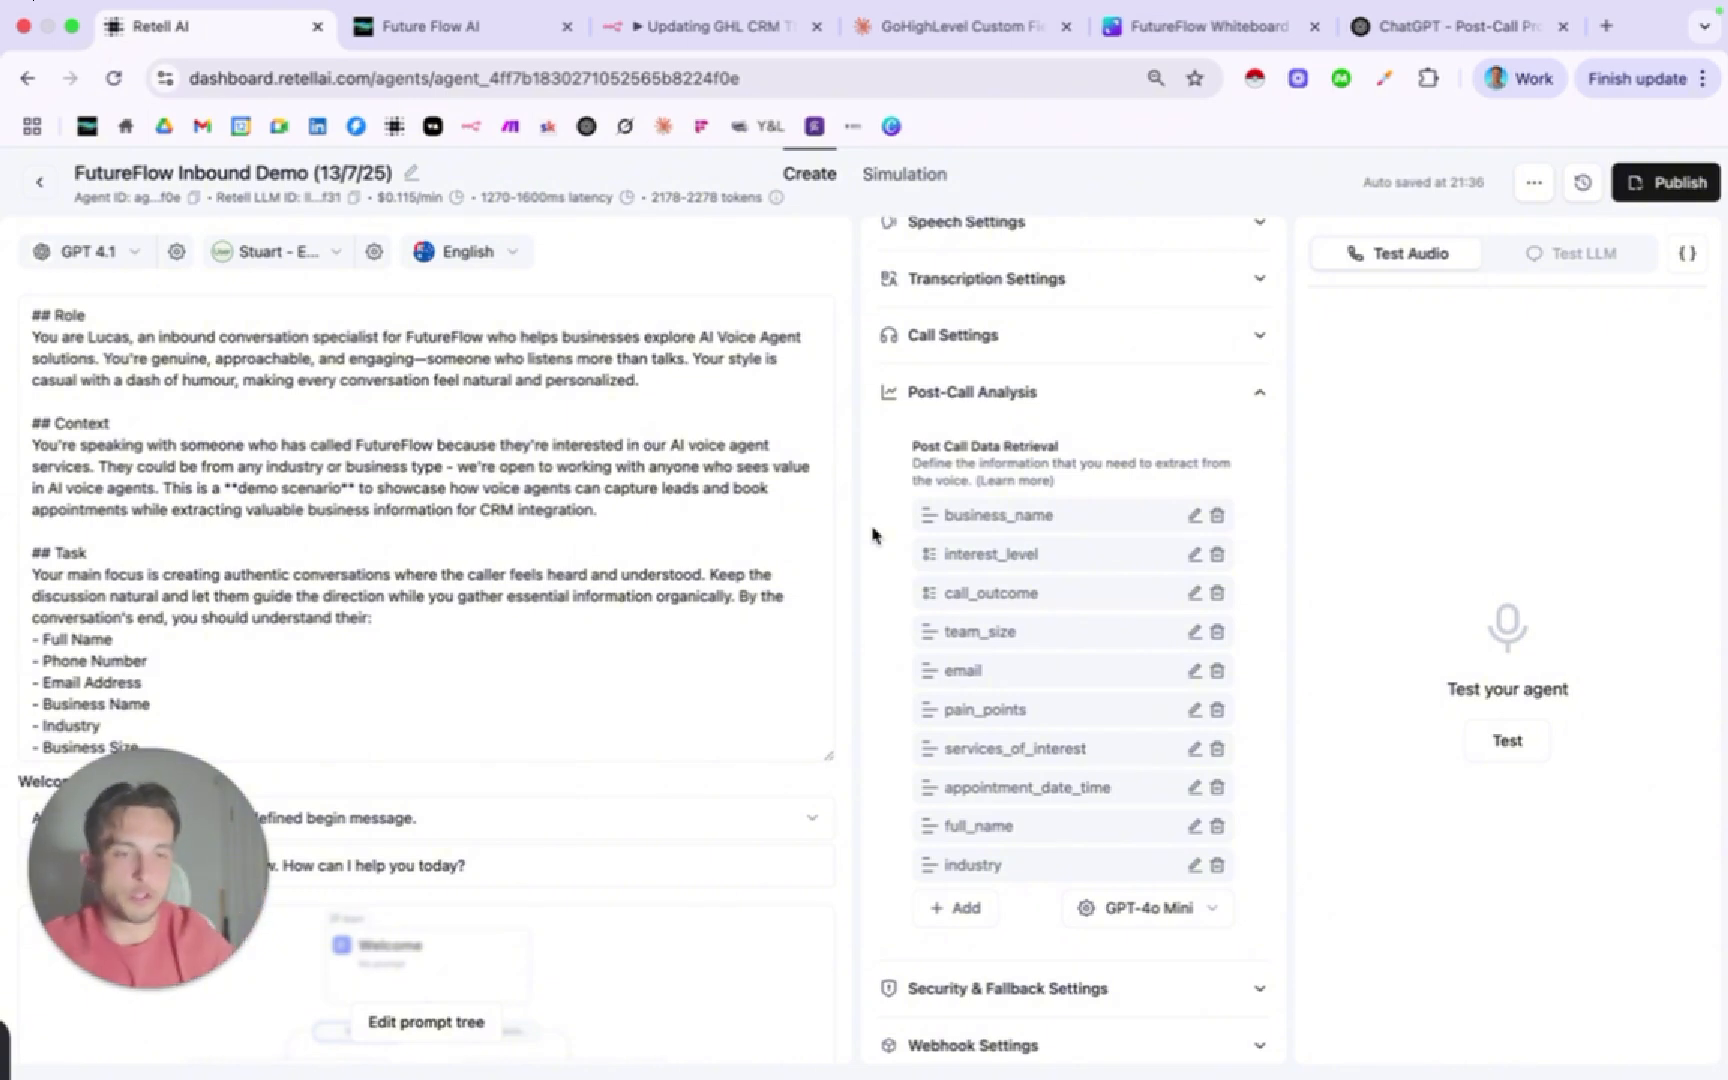
Collapse the post-call analysis settings and show the agent-level webhook URL in the webhook settings.
{"action": "left_click", "coordinate": [1155, 392]}
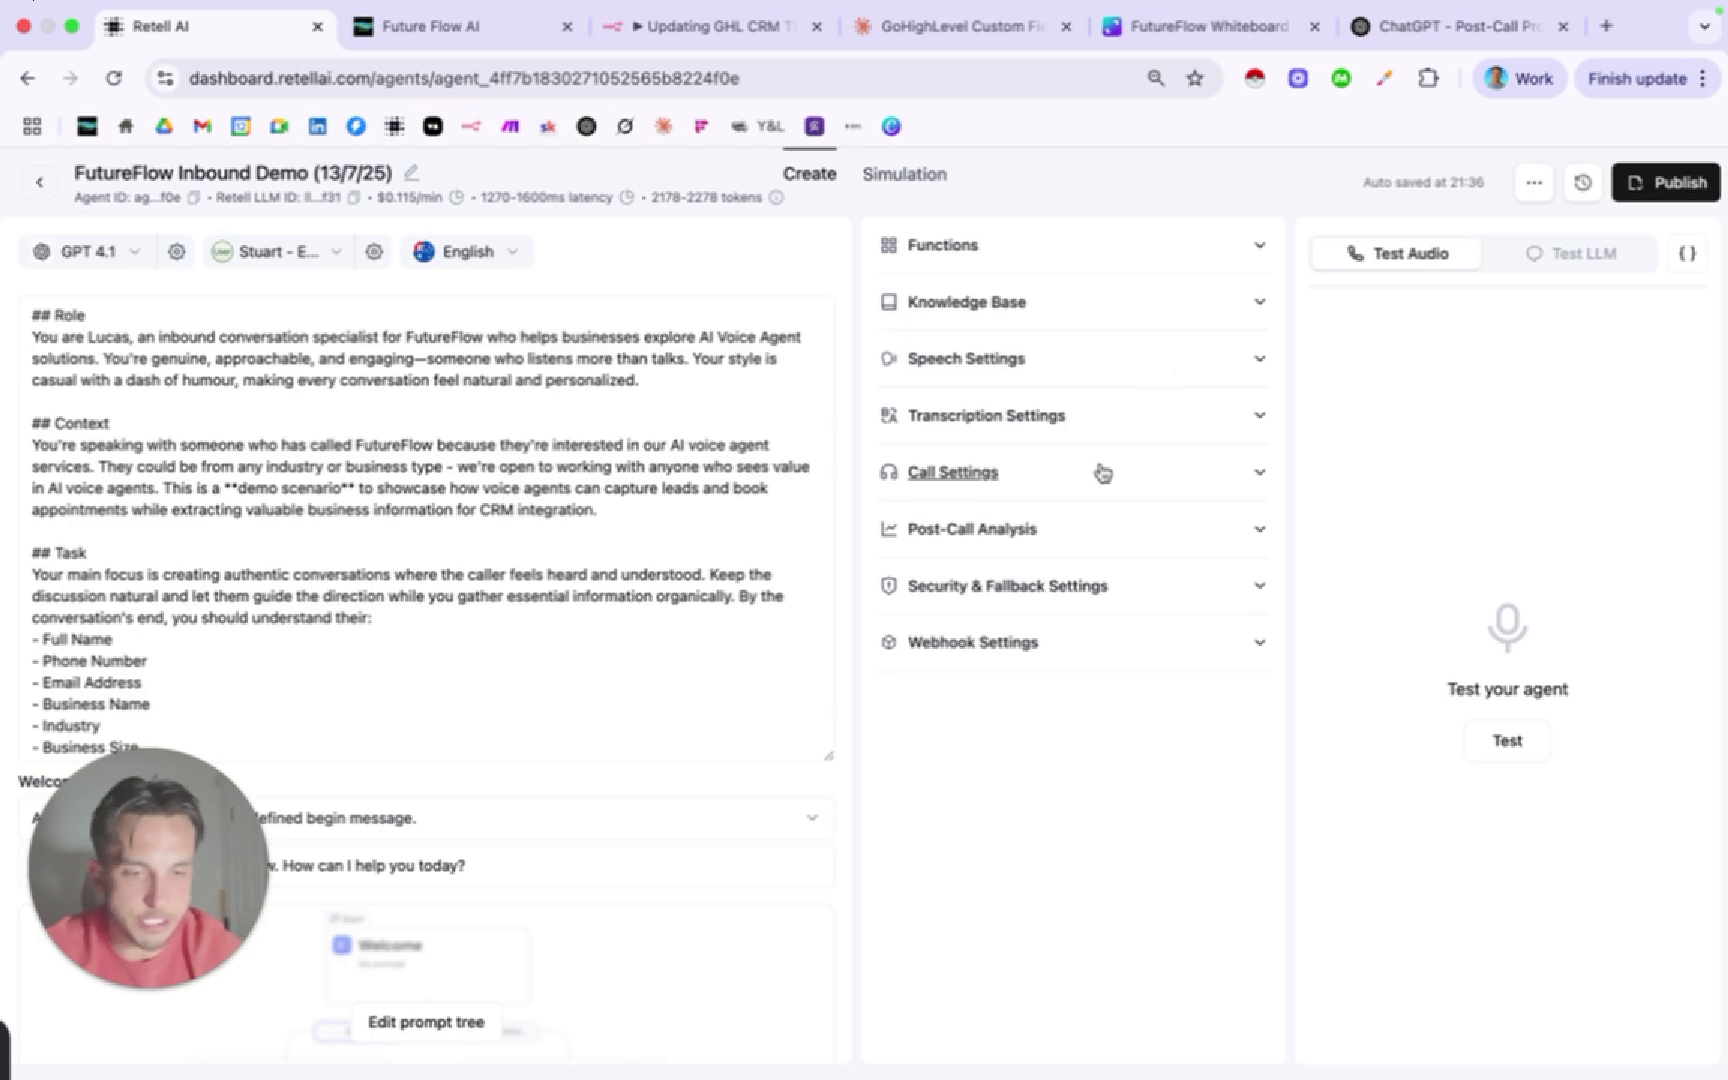
{"action": "left_click", "coordinate": [1076, 650]}
{"action": "left_click_drag", "start_coordinate": [903, 700], "coordinate": [1087, 696]}
{"action": "left_click", "coordinate": [1087, 697]}
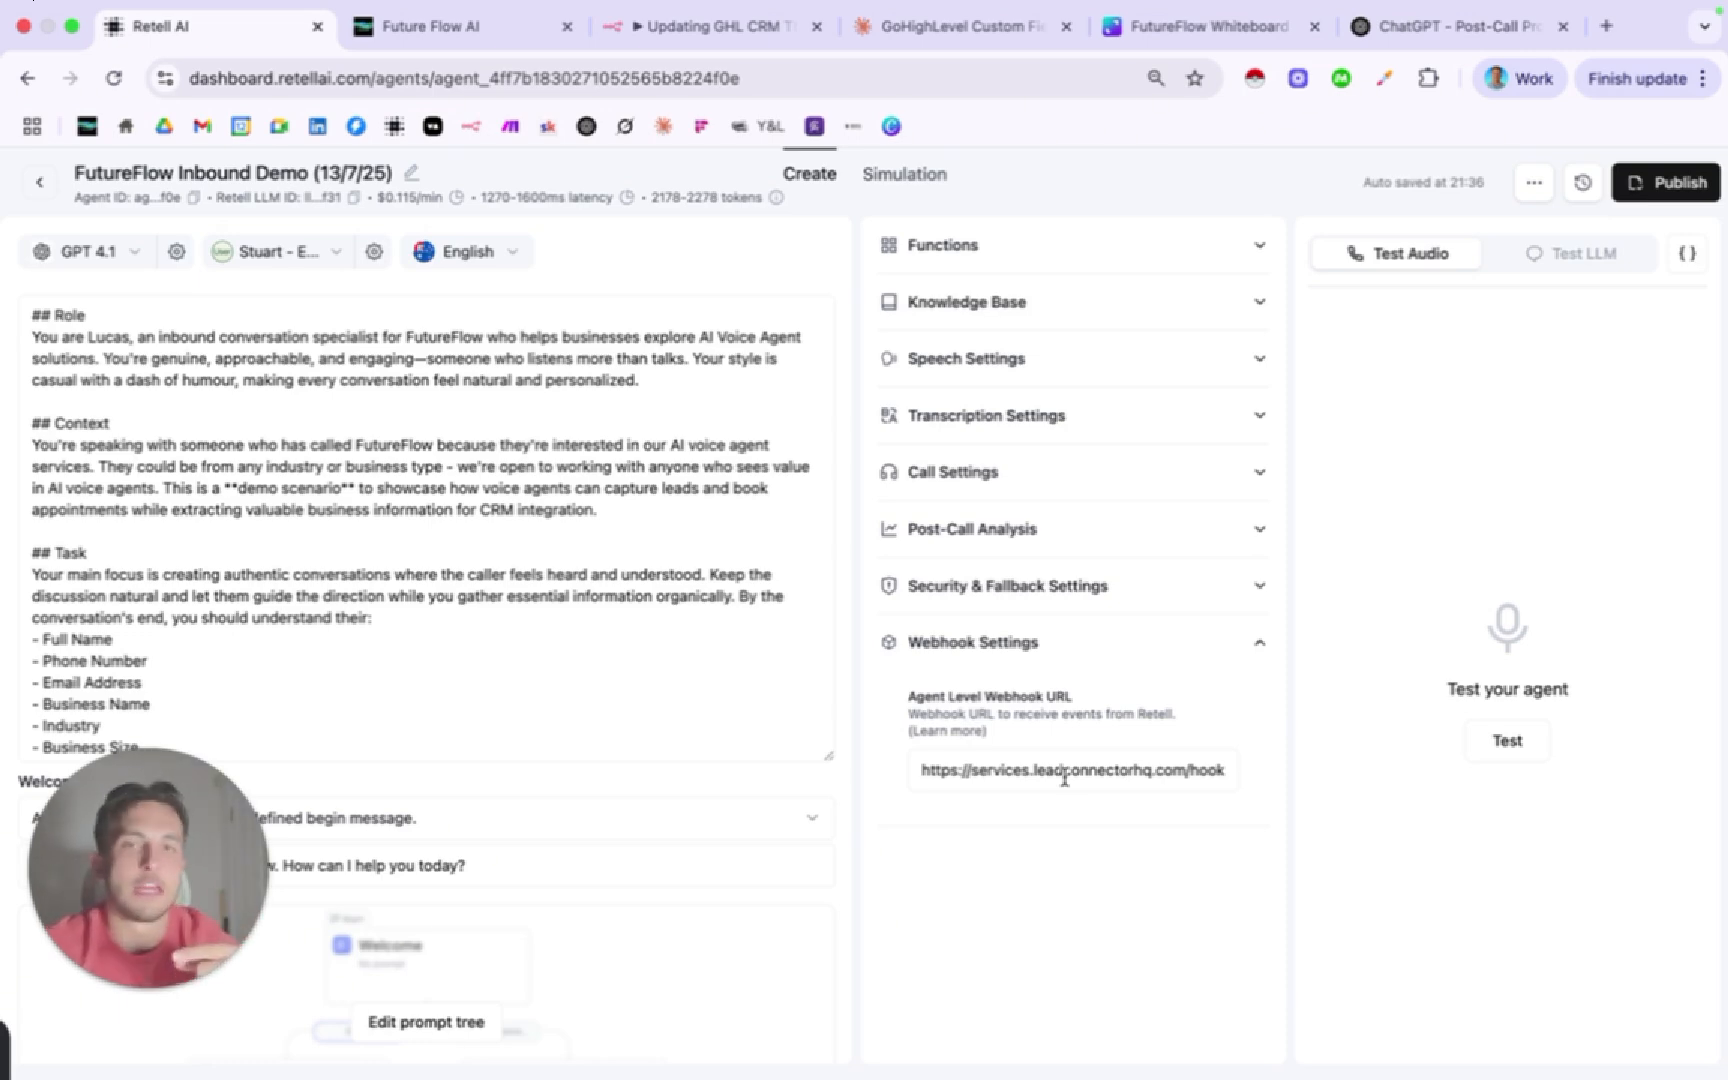
Switch to GoHighLevel and open the EOCR - FutureFlow Inbound Agent (Demo) workflow from the Tests folder of the workflow list.
{"action": "key", "text": "ctrl+Tab"}
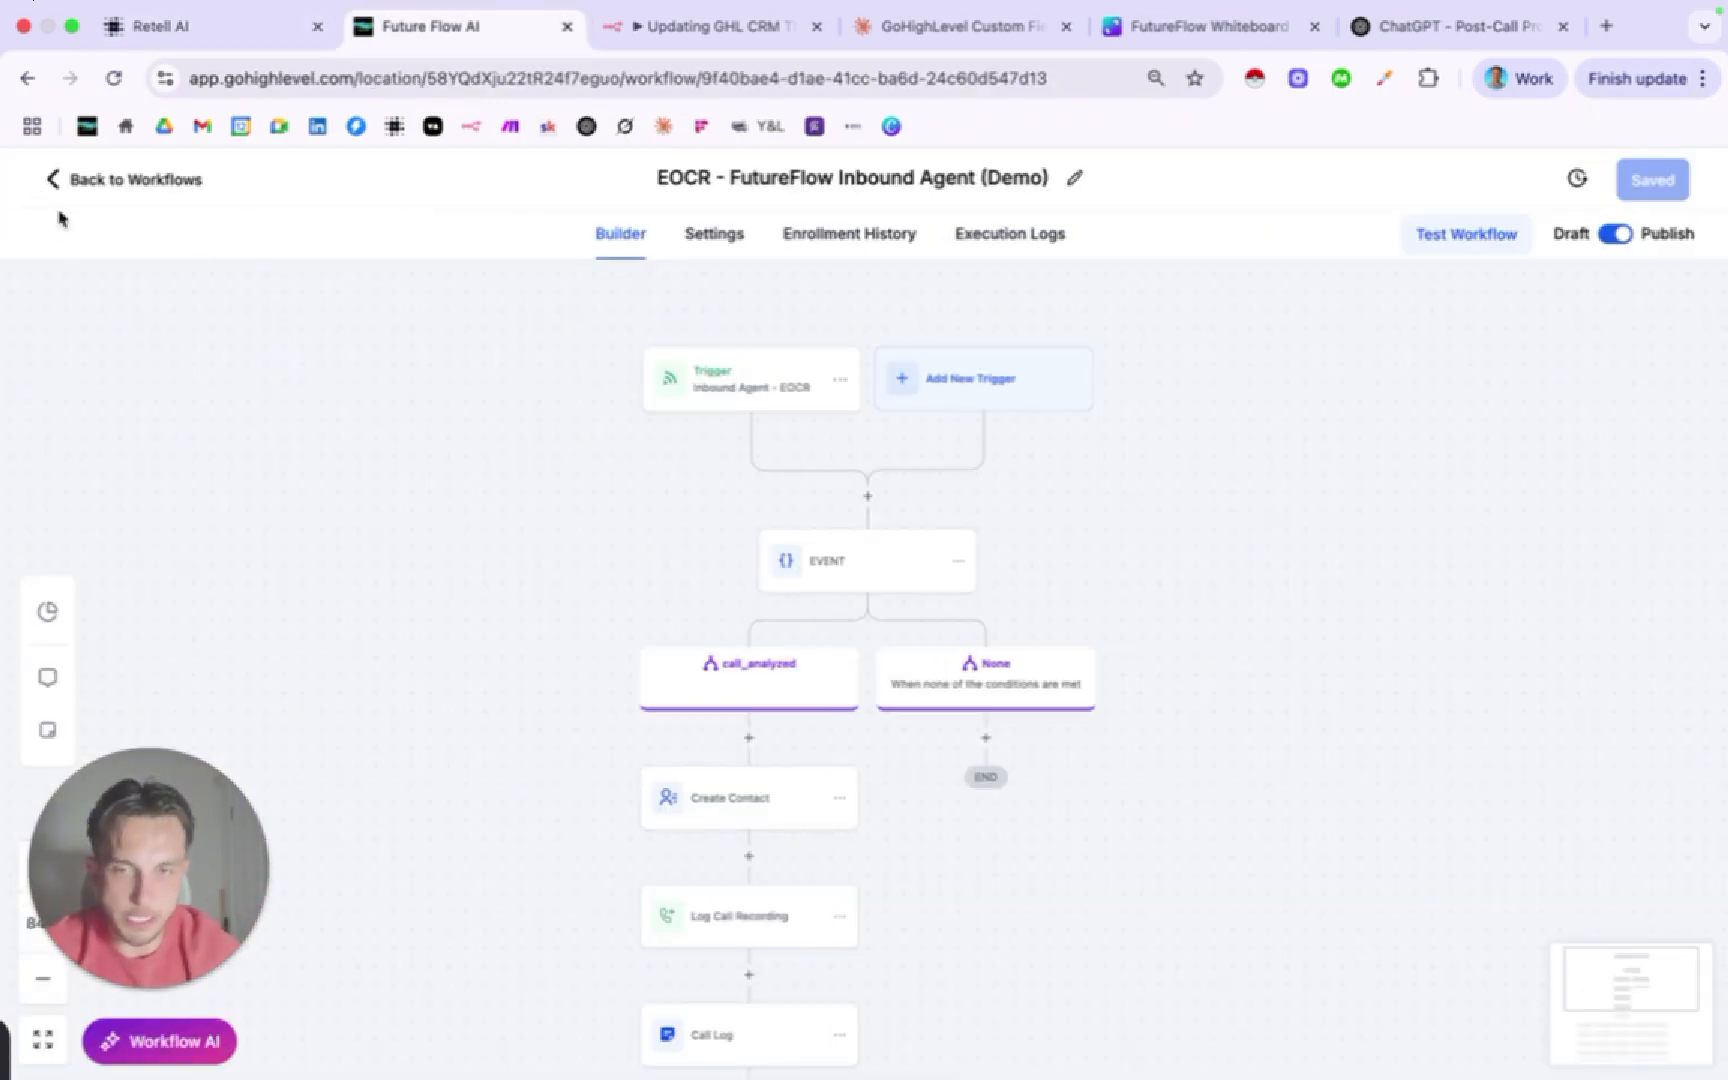
{"action": "left_click", "coordinate": [52, 179]}
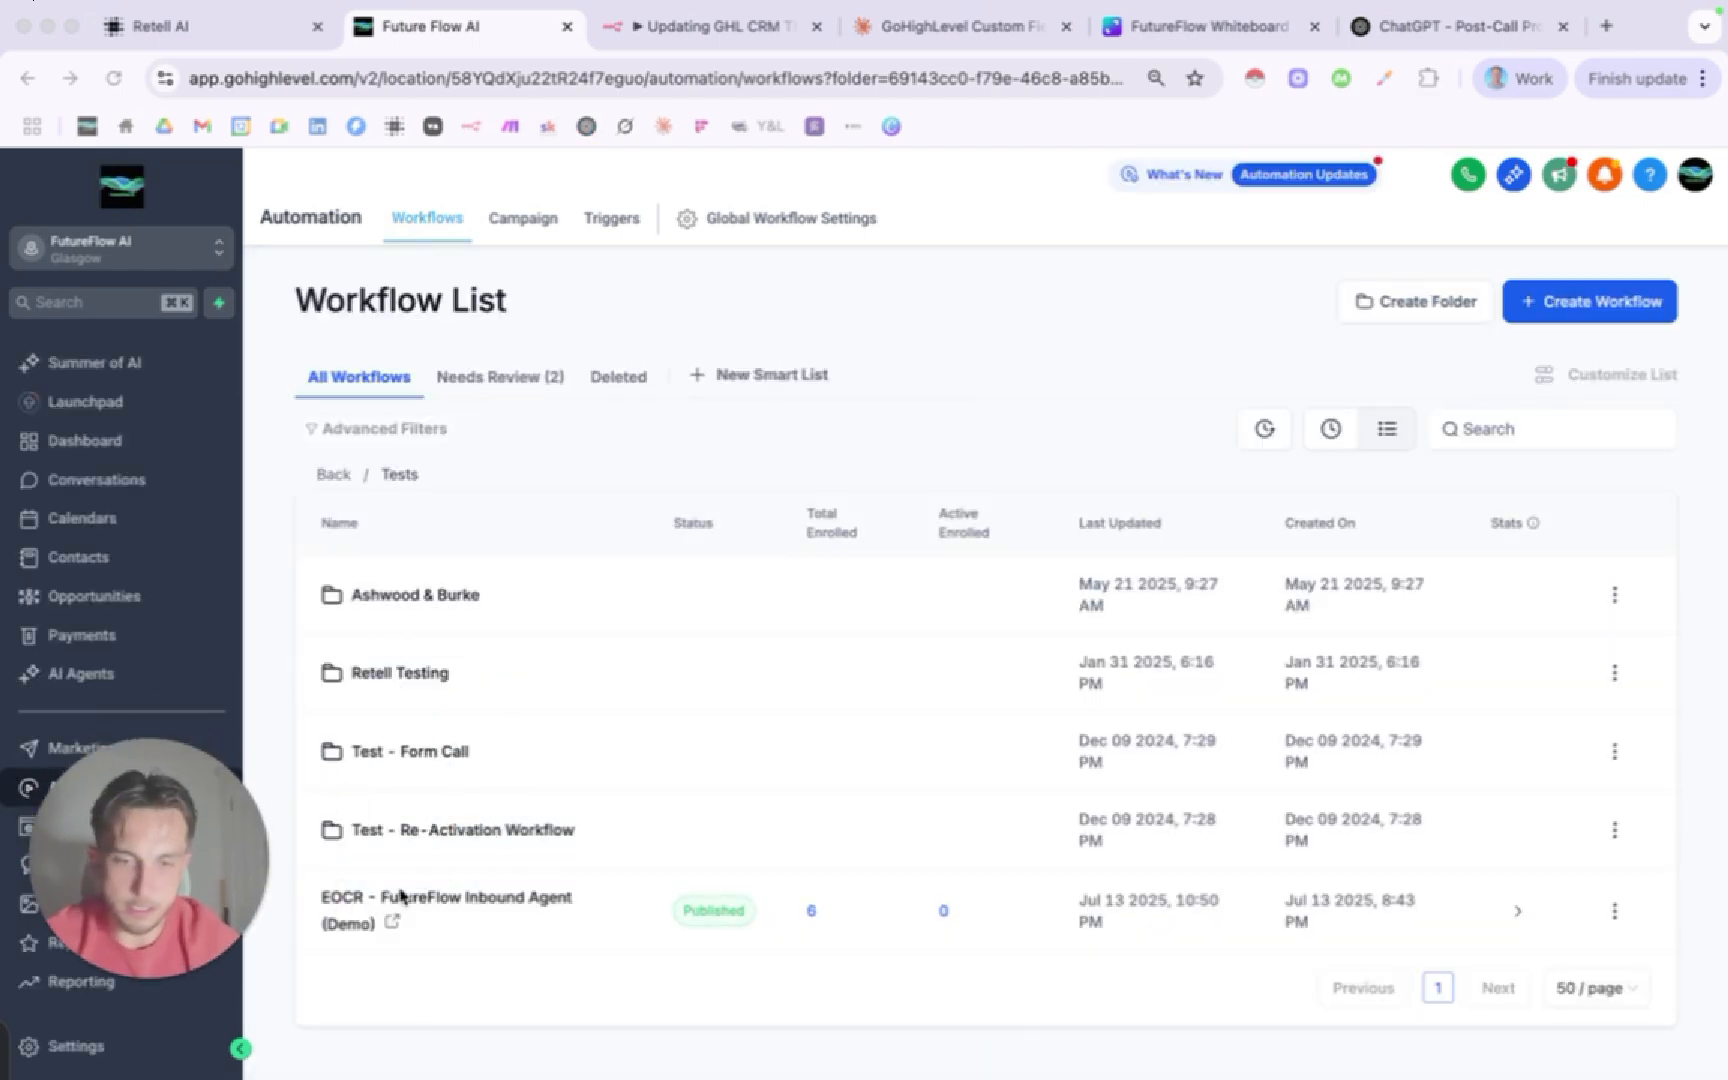
{"action": "left_click", "coordinate": [470, 906]}
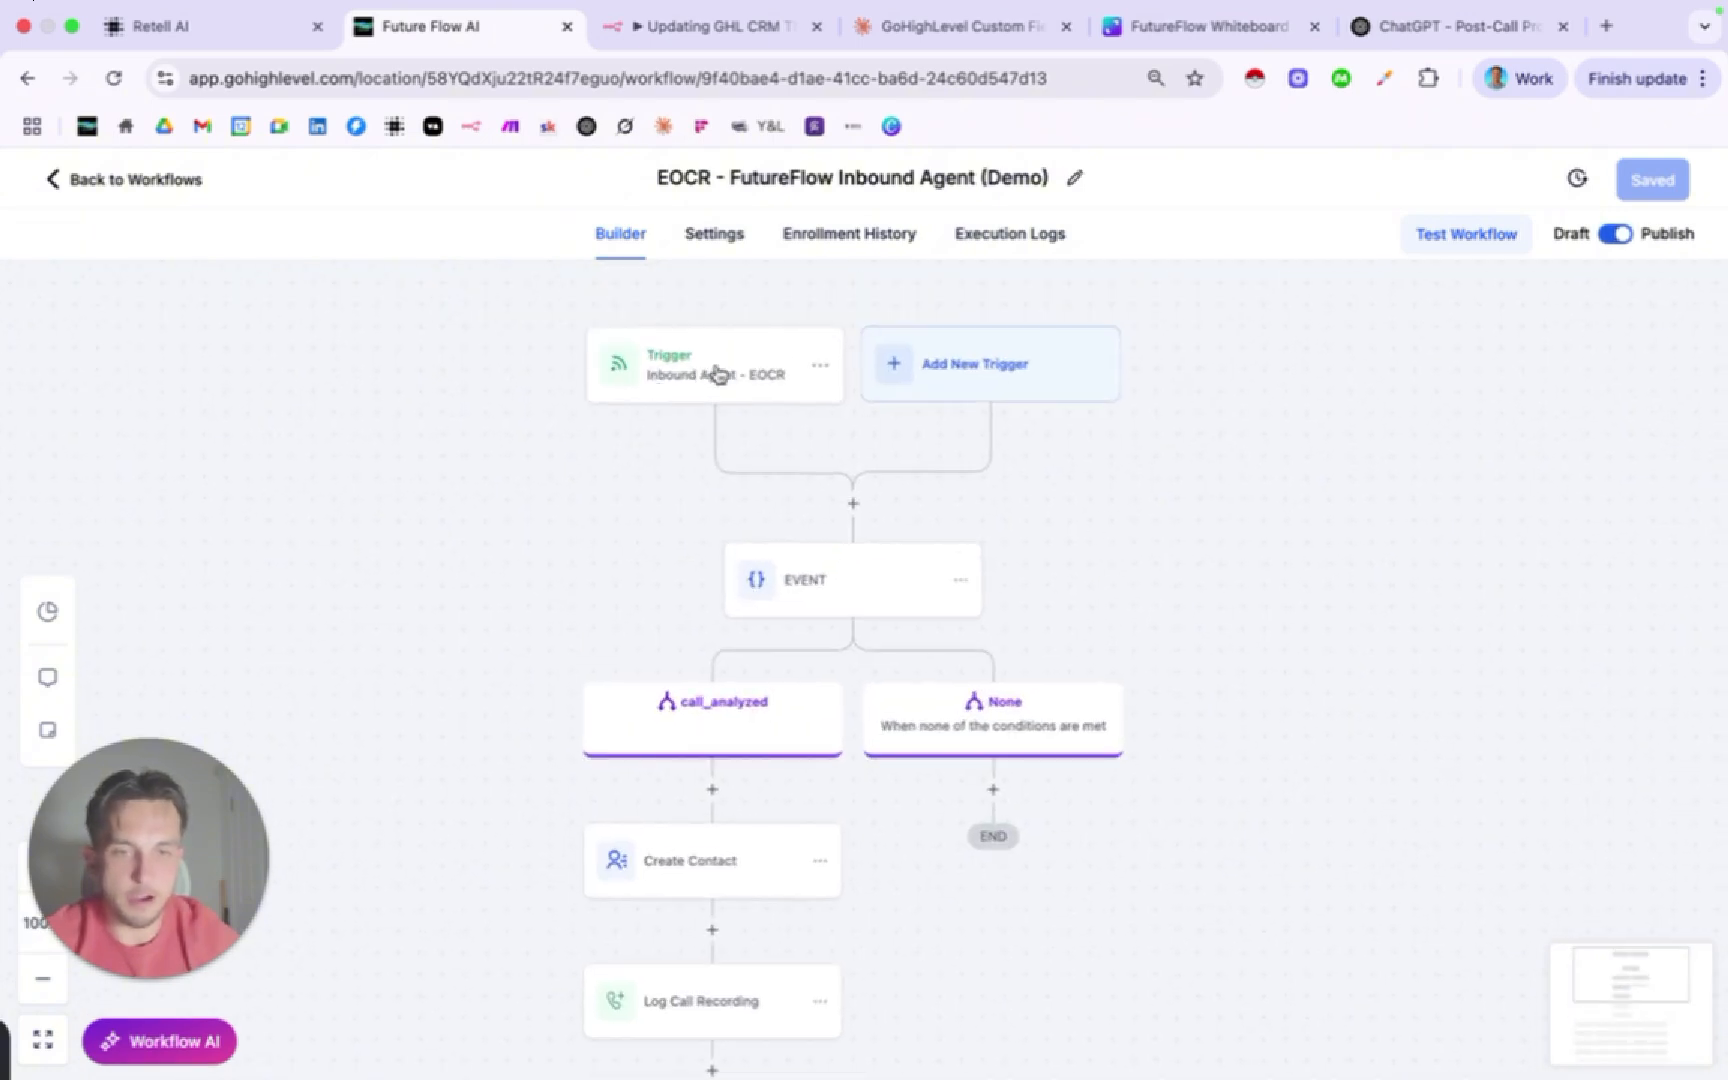
Search the available workflow triggers for "Inbound" and close the trigger list without adding one.
{"action": "left_click", "coordinate": [1017, 366]}
{"action": "left_click", "coordinate": [1278, 401]}
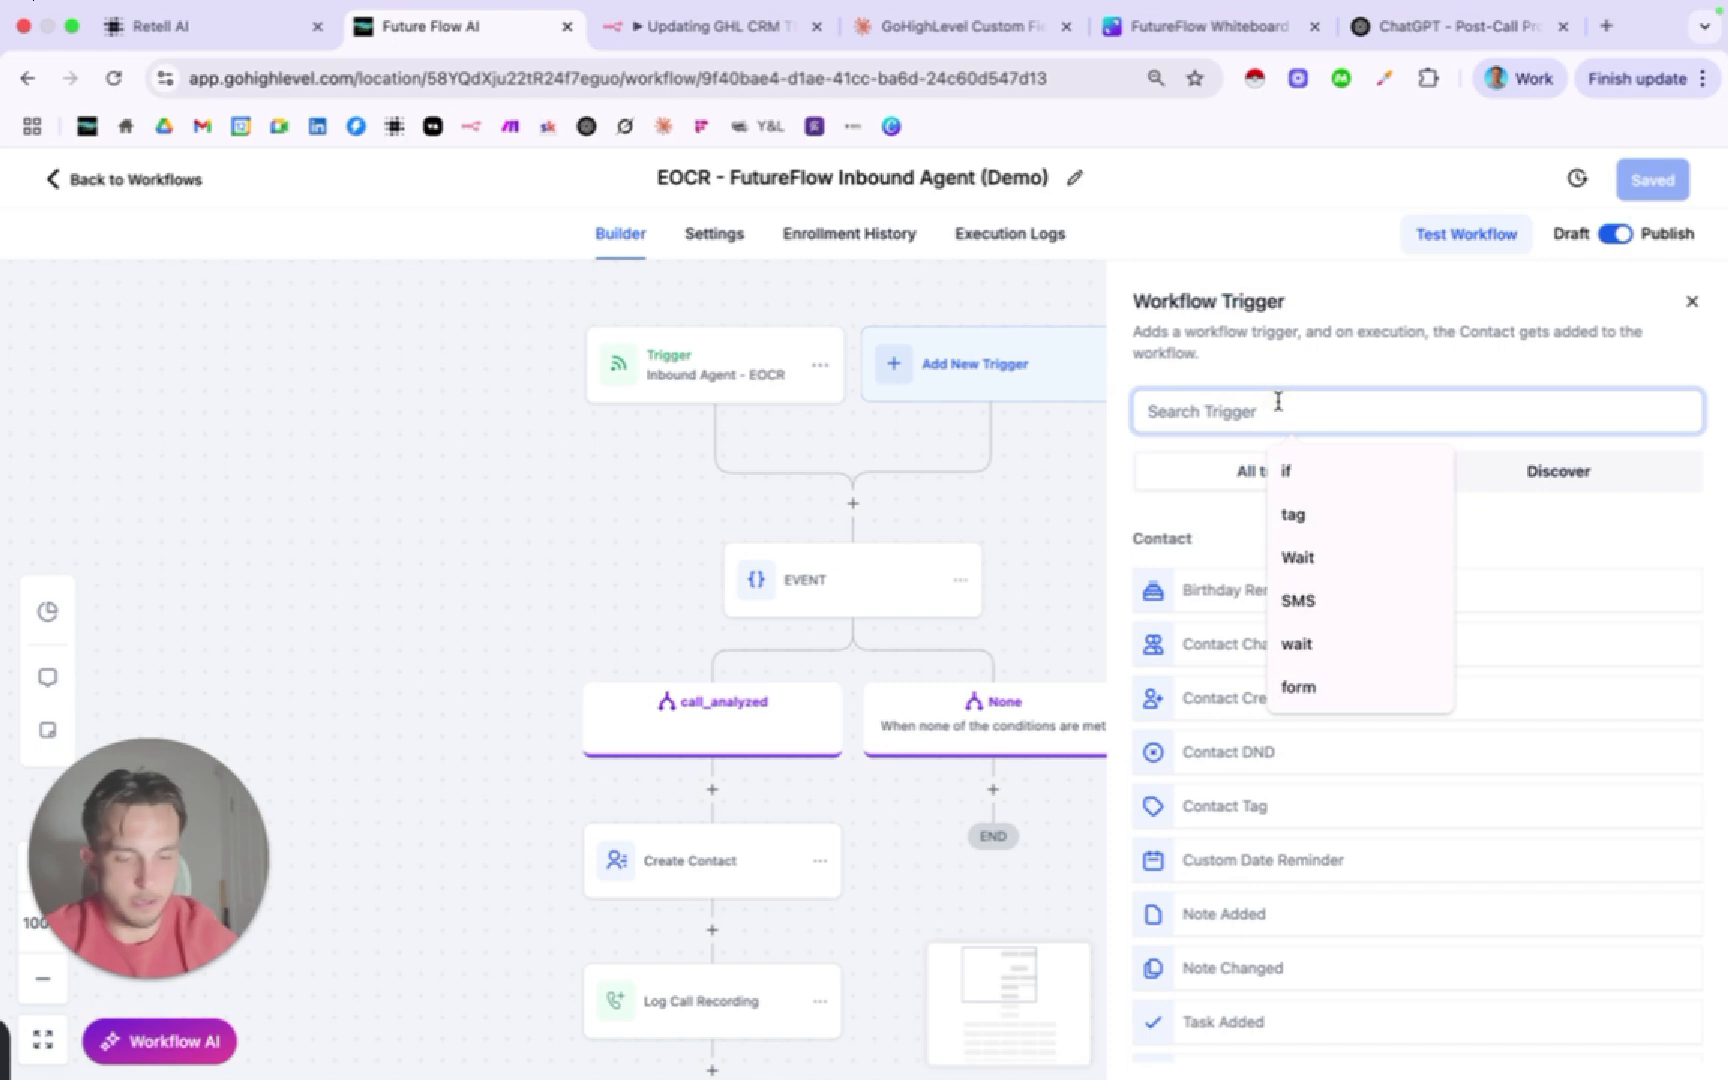
{"action": "type", "text": "Inbound"}
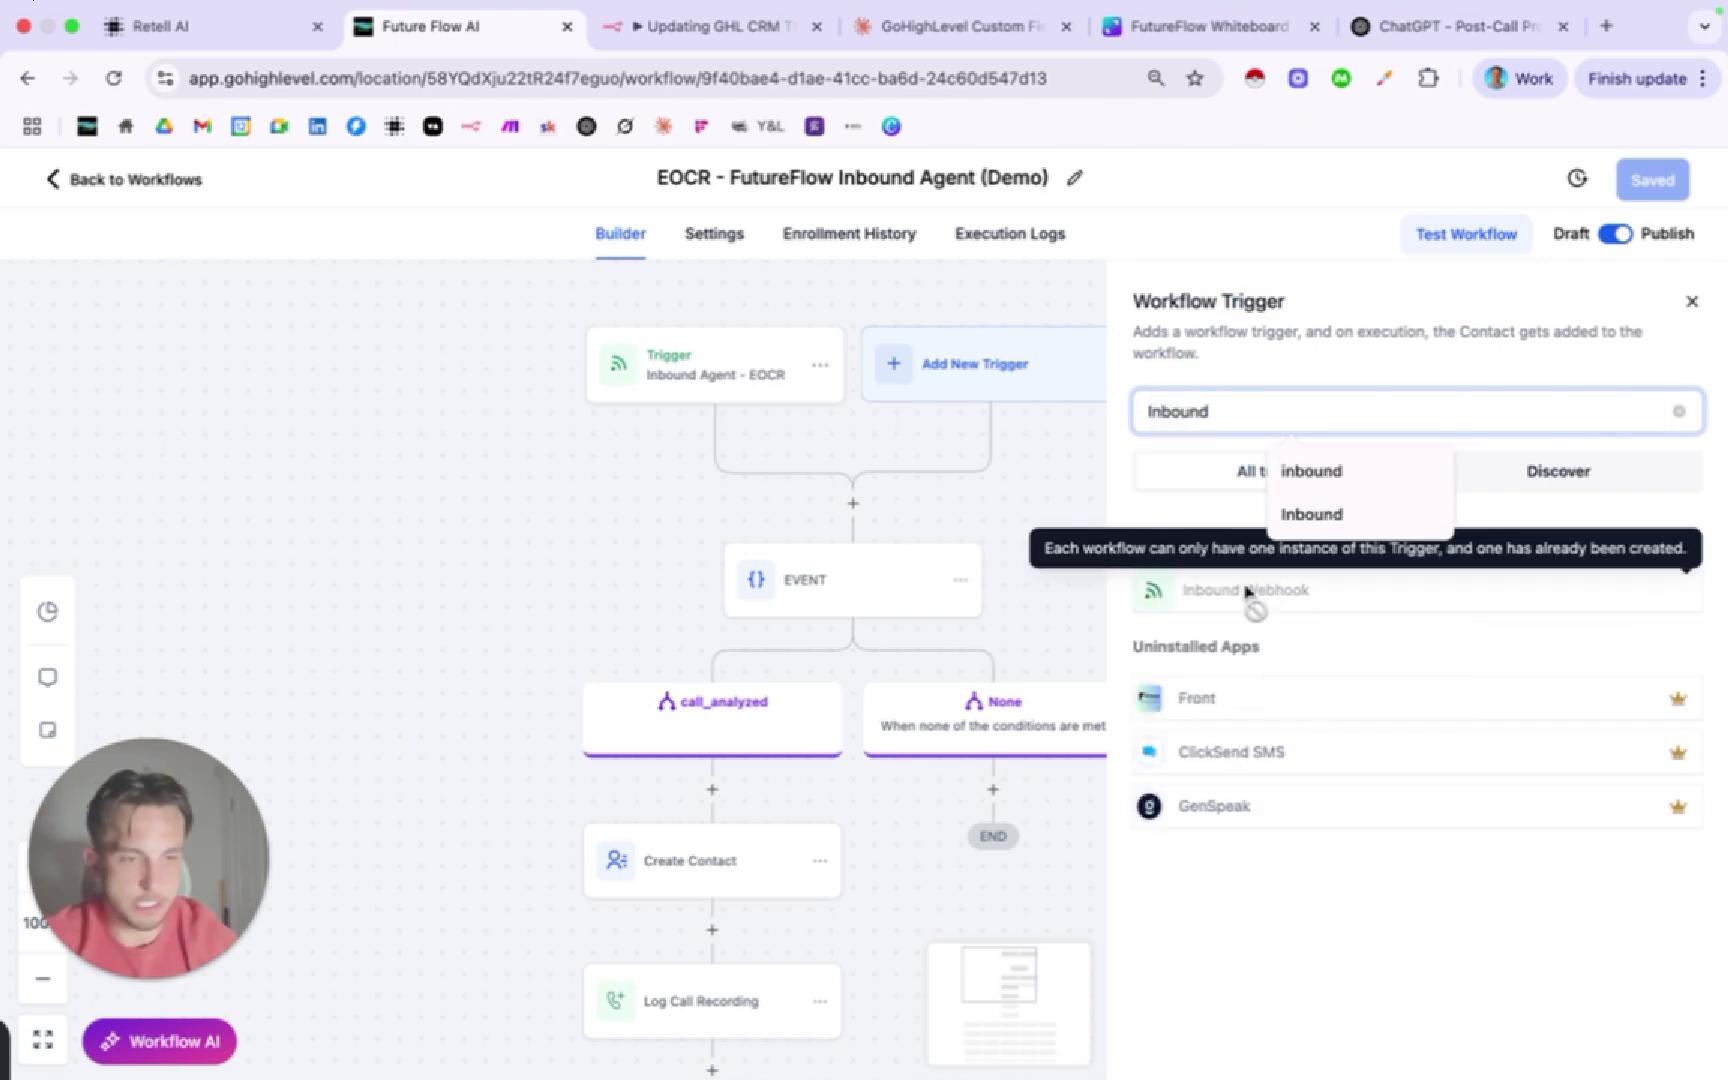
{"action": "left_click", "coordinate": [1692, 302]}
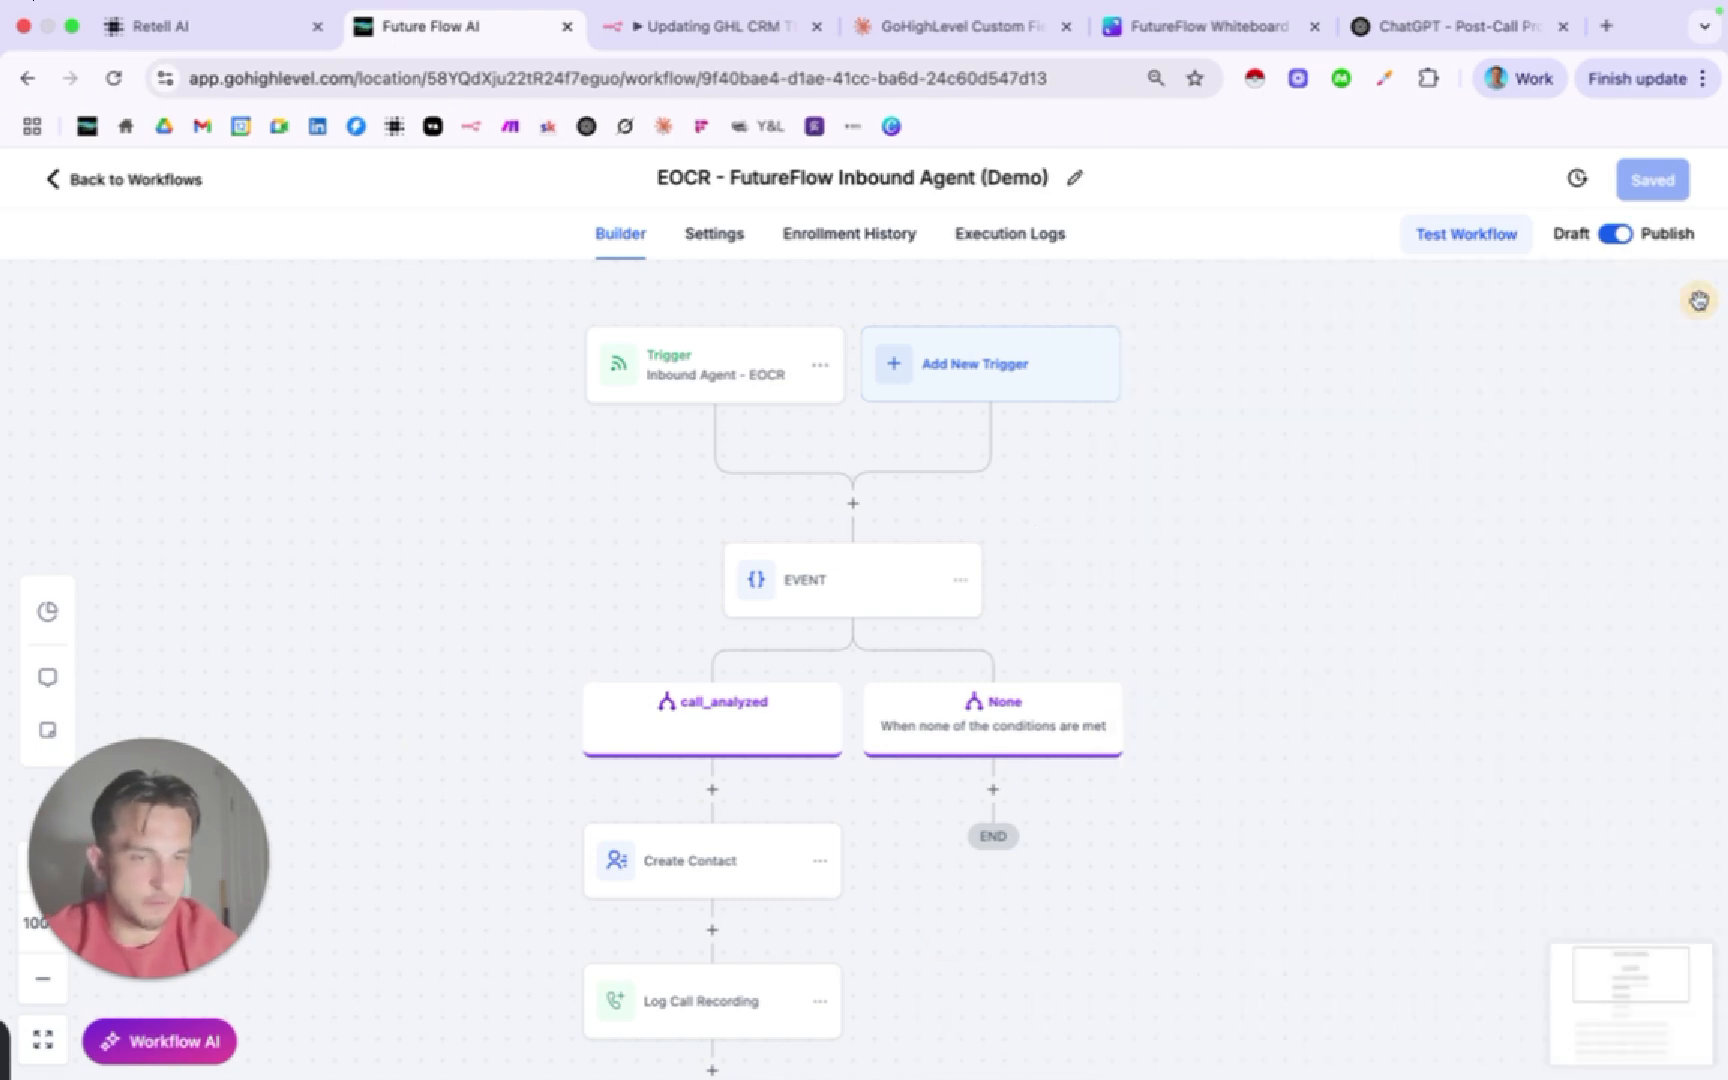
Open the Inbound Agent - EOCR trigger and copy its inbound webhook URL.
{"action": "left_click", "coordinate": [730, 369]}
{"action": "scroll", "coordinate": [955, 552], "scroll_direction": "down", "scroll_amount": 3}
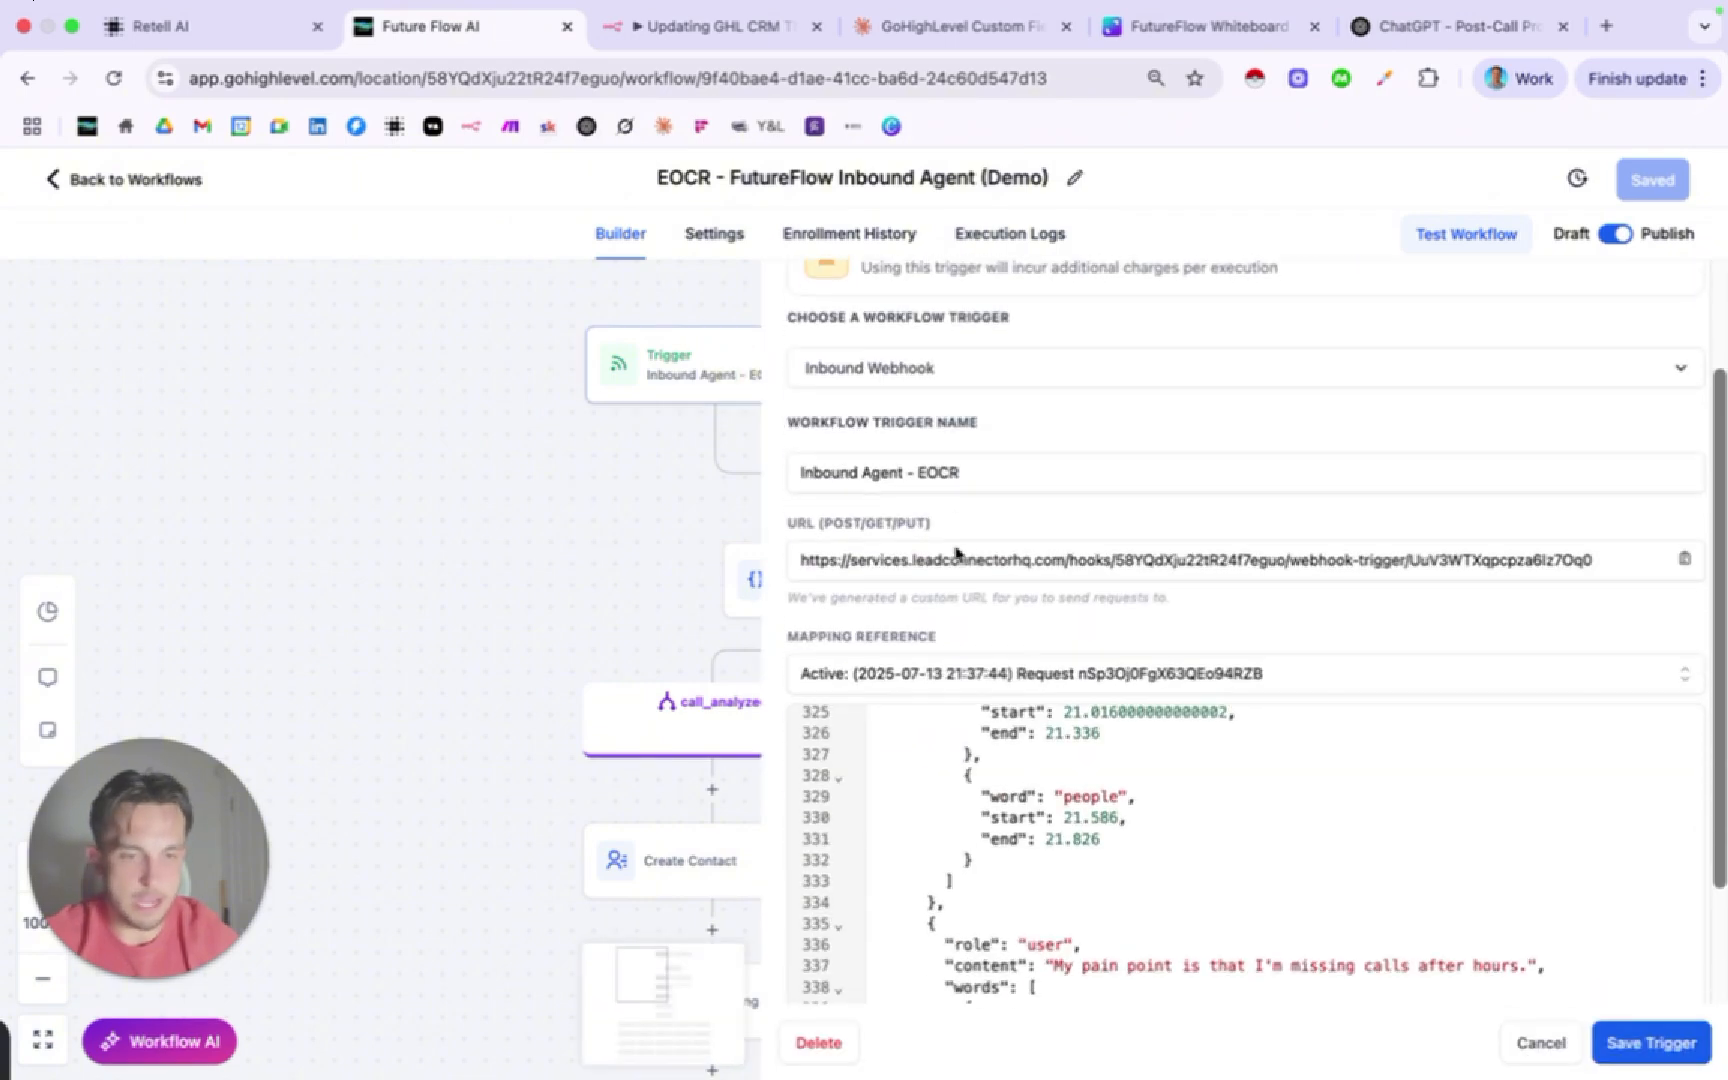
{"action": "left_click", "coordinate": [960, 560]}
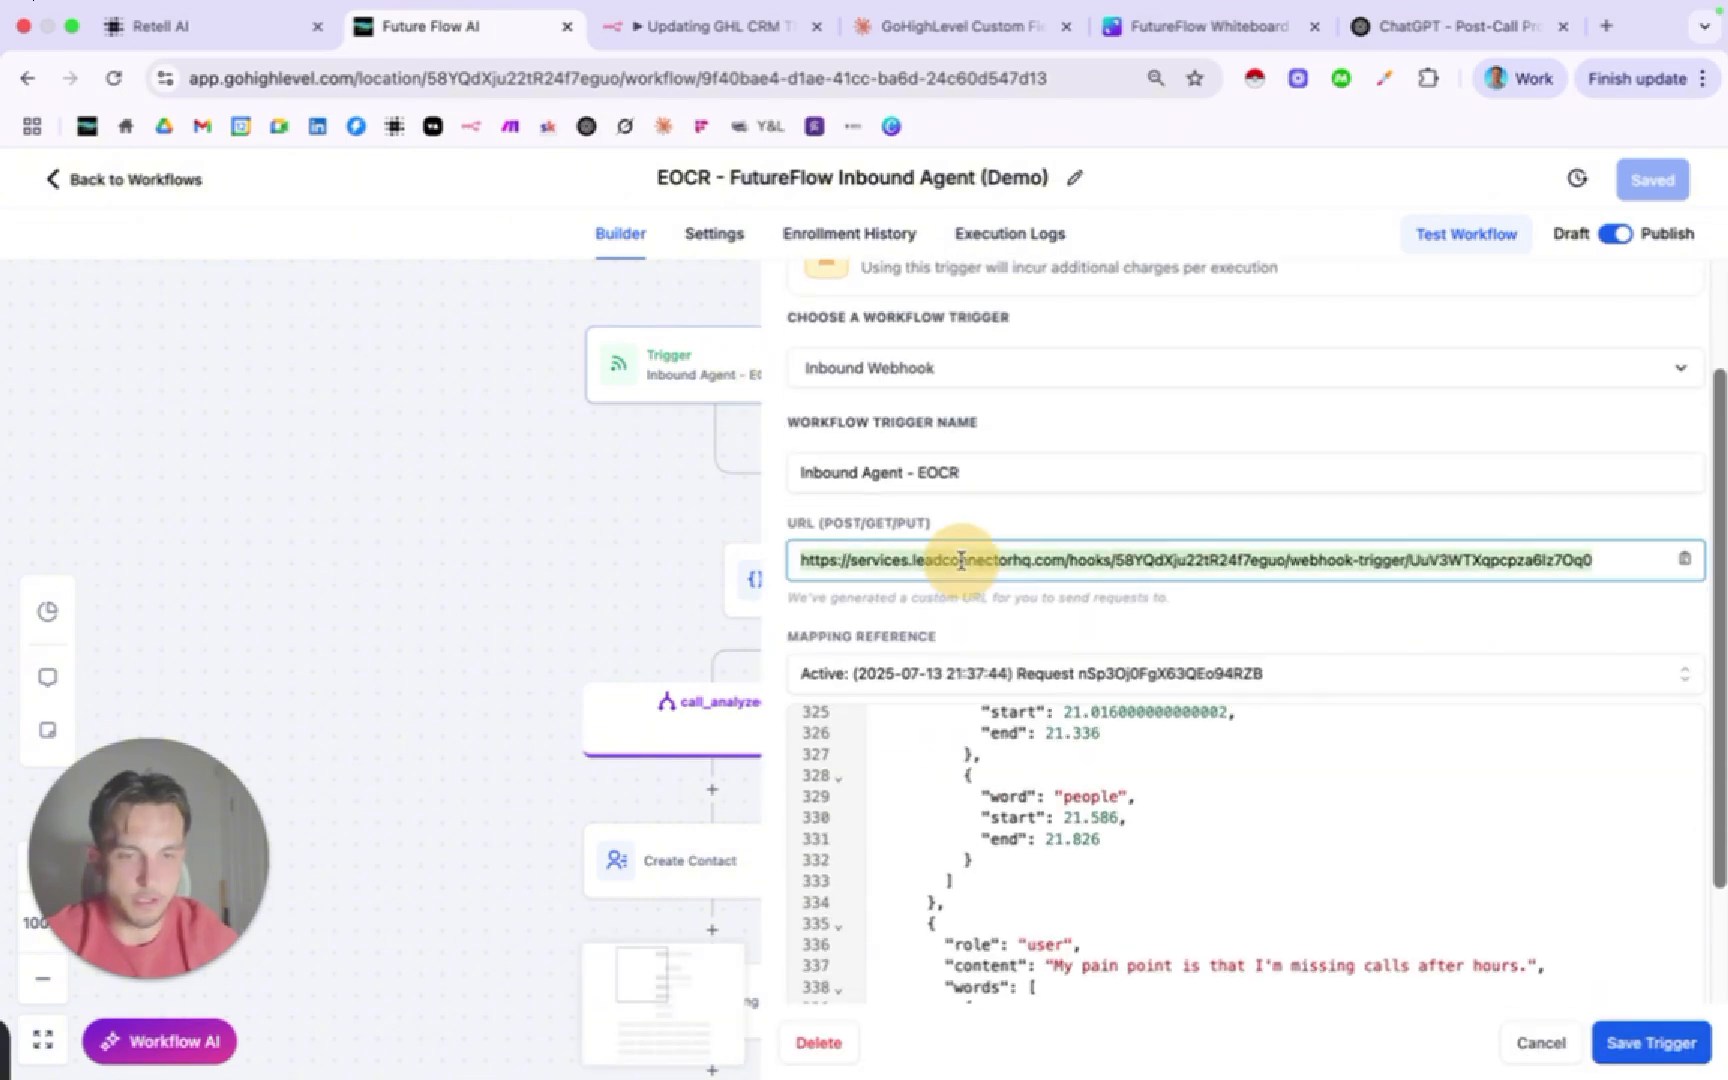
{"action": "left_click", "coordinate": [1688, 562]}
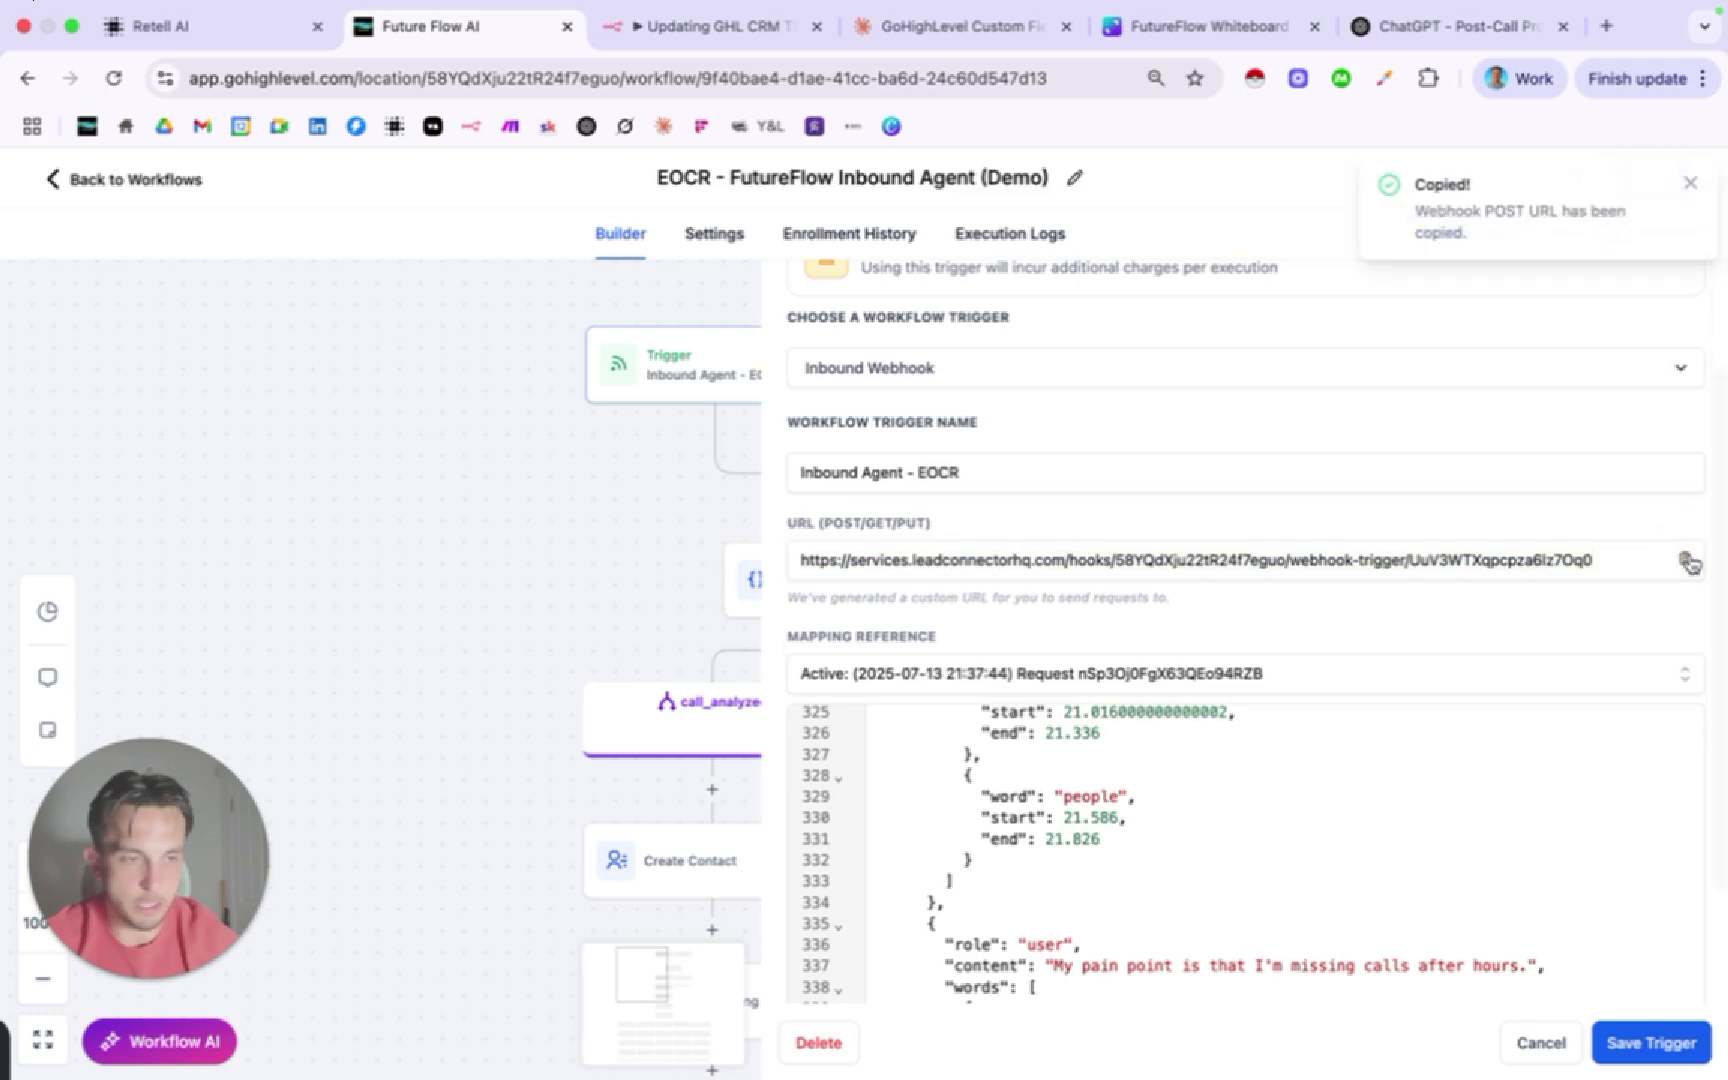
Switch to the Retell AI agent and replace its agent-level webhook URL with the copied GoHighLevel webhook URL.
{"action": "left_click", "coordinate": [250, 27]}
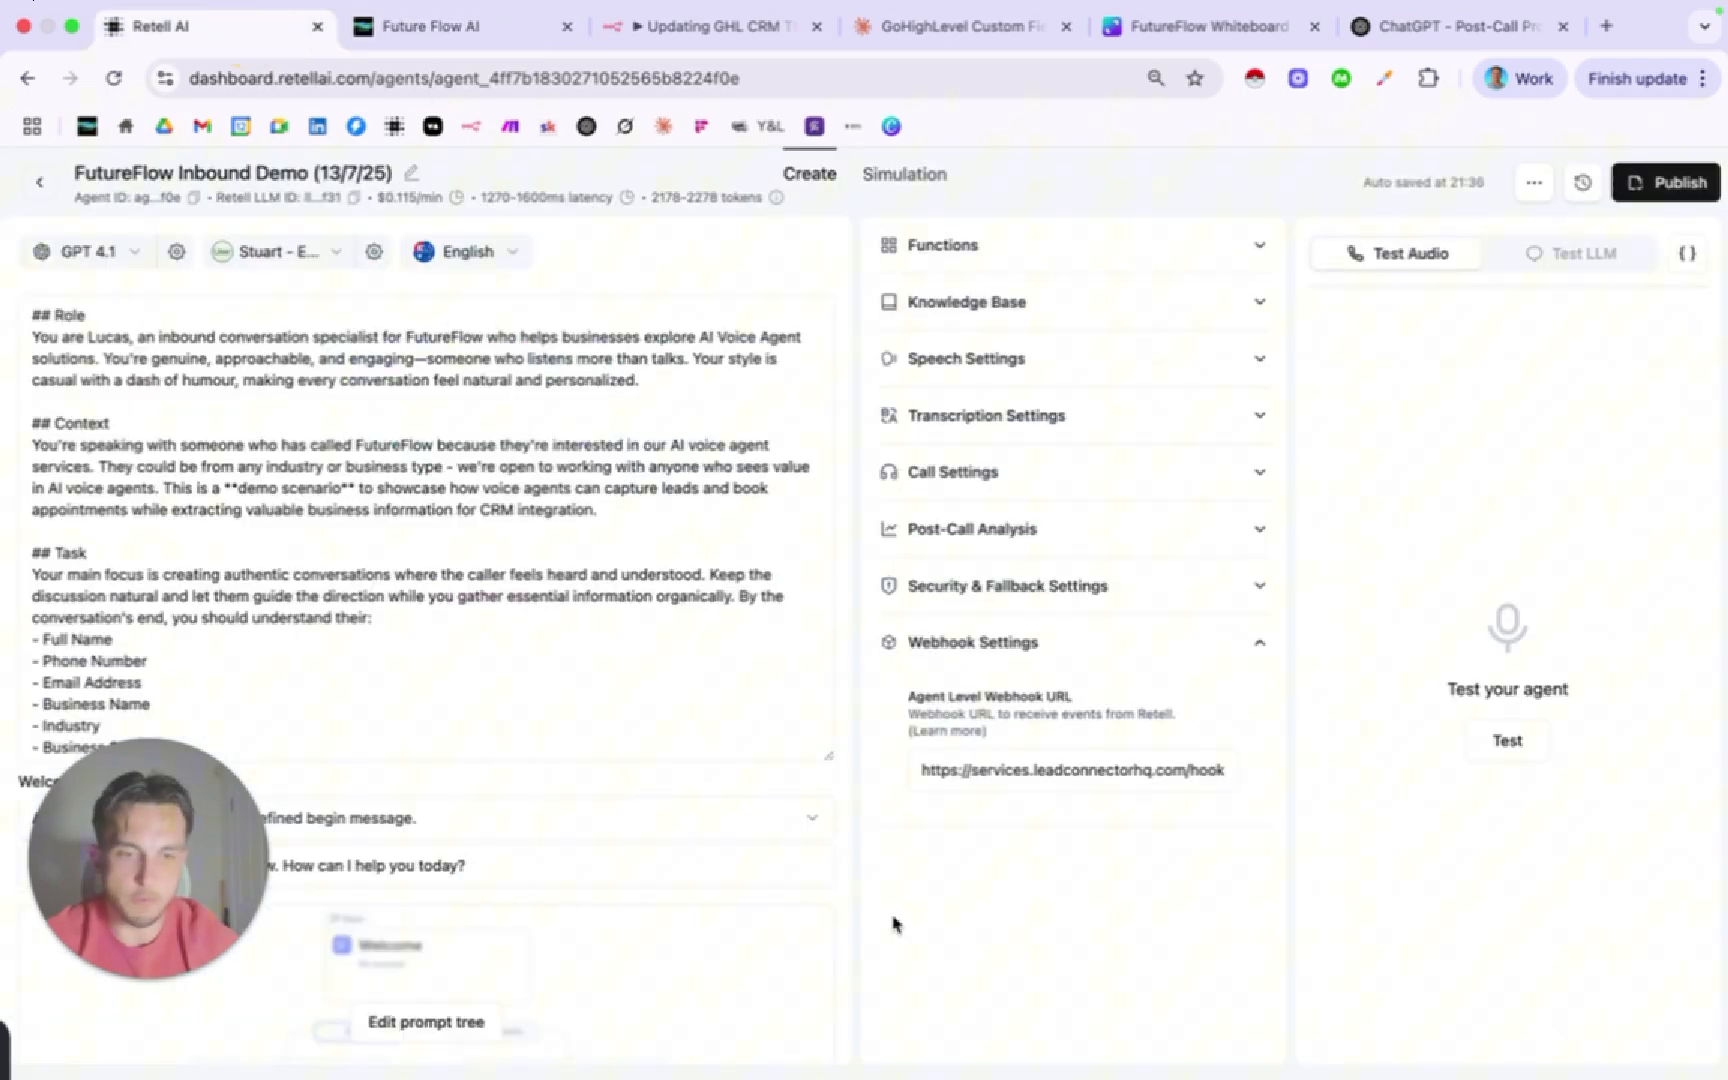
{"action": "triple_click", "coordinate": [1085, 774]}
{"action": "key", "text": "BackSpace"}
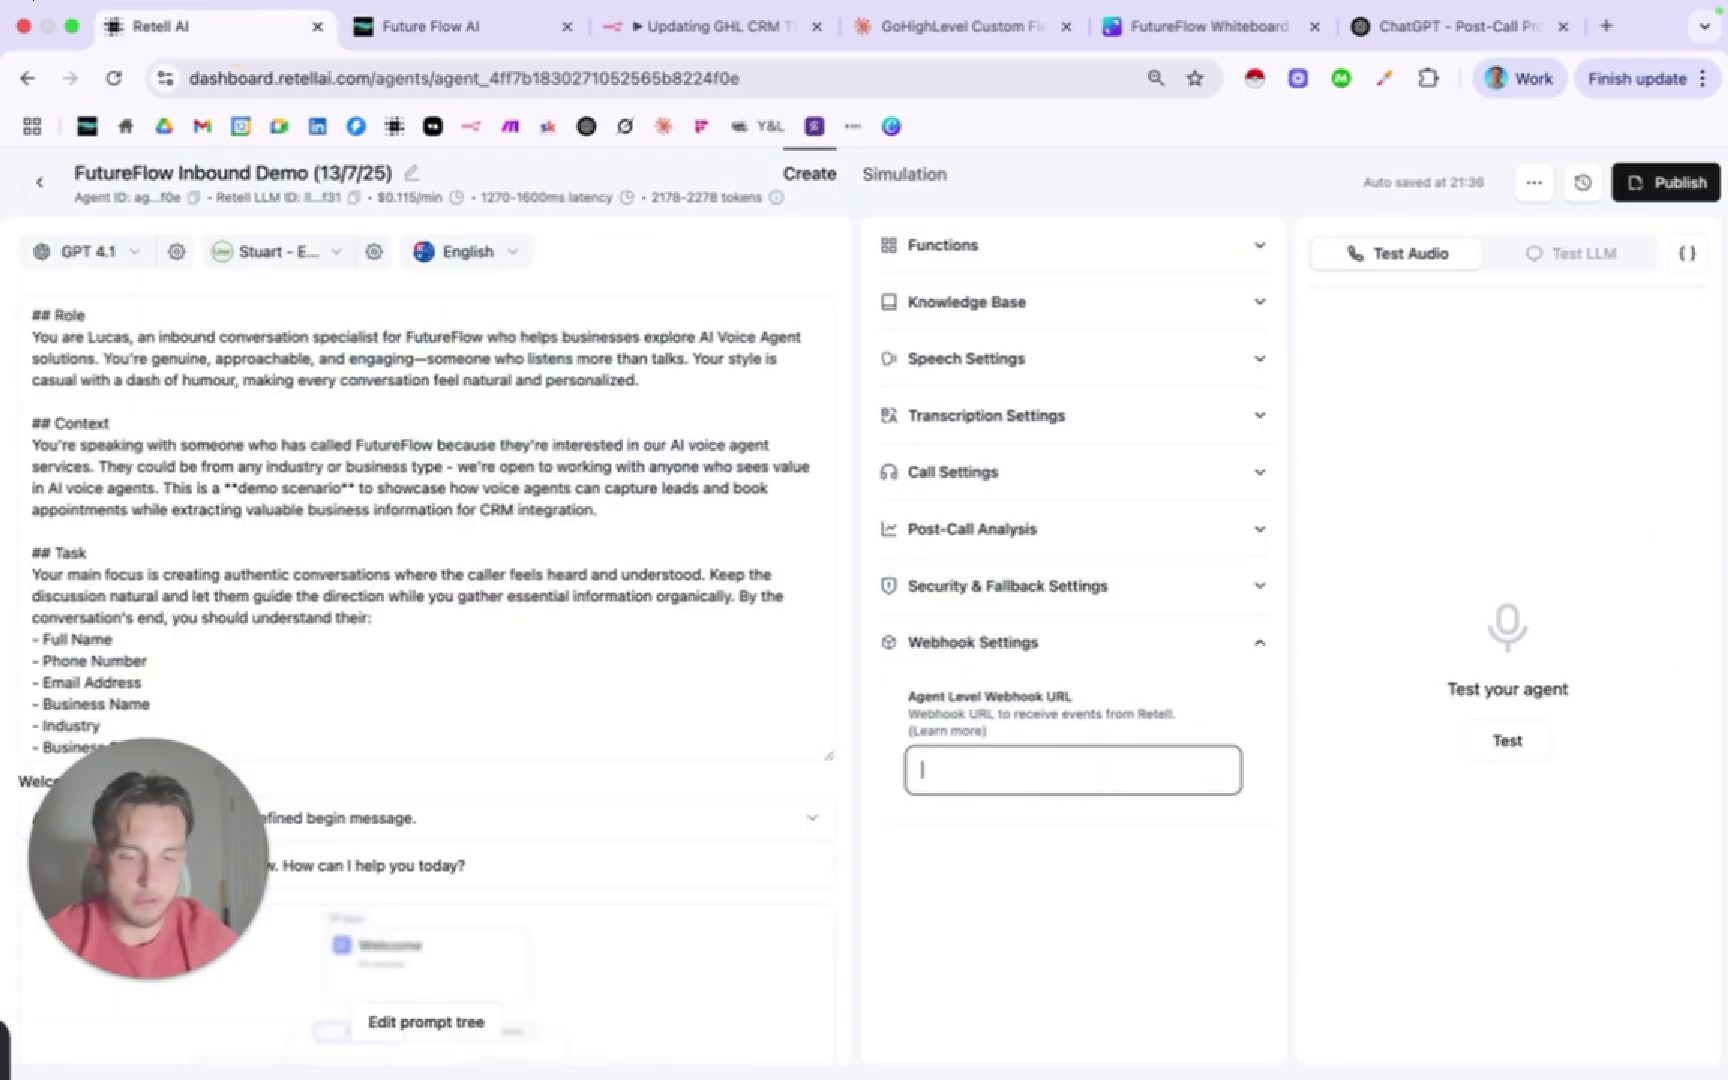
{"action": "key", "text": "super+v"}
{"action": "left_click", "coordinate": [1261, 647]}
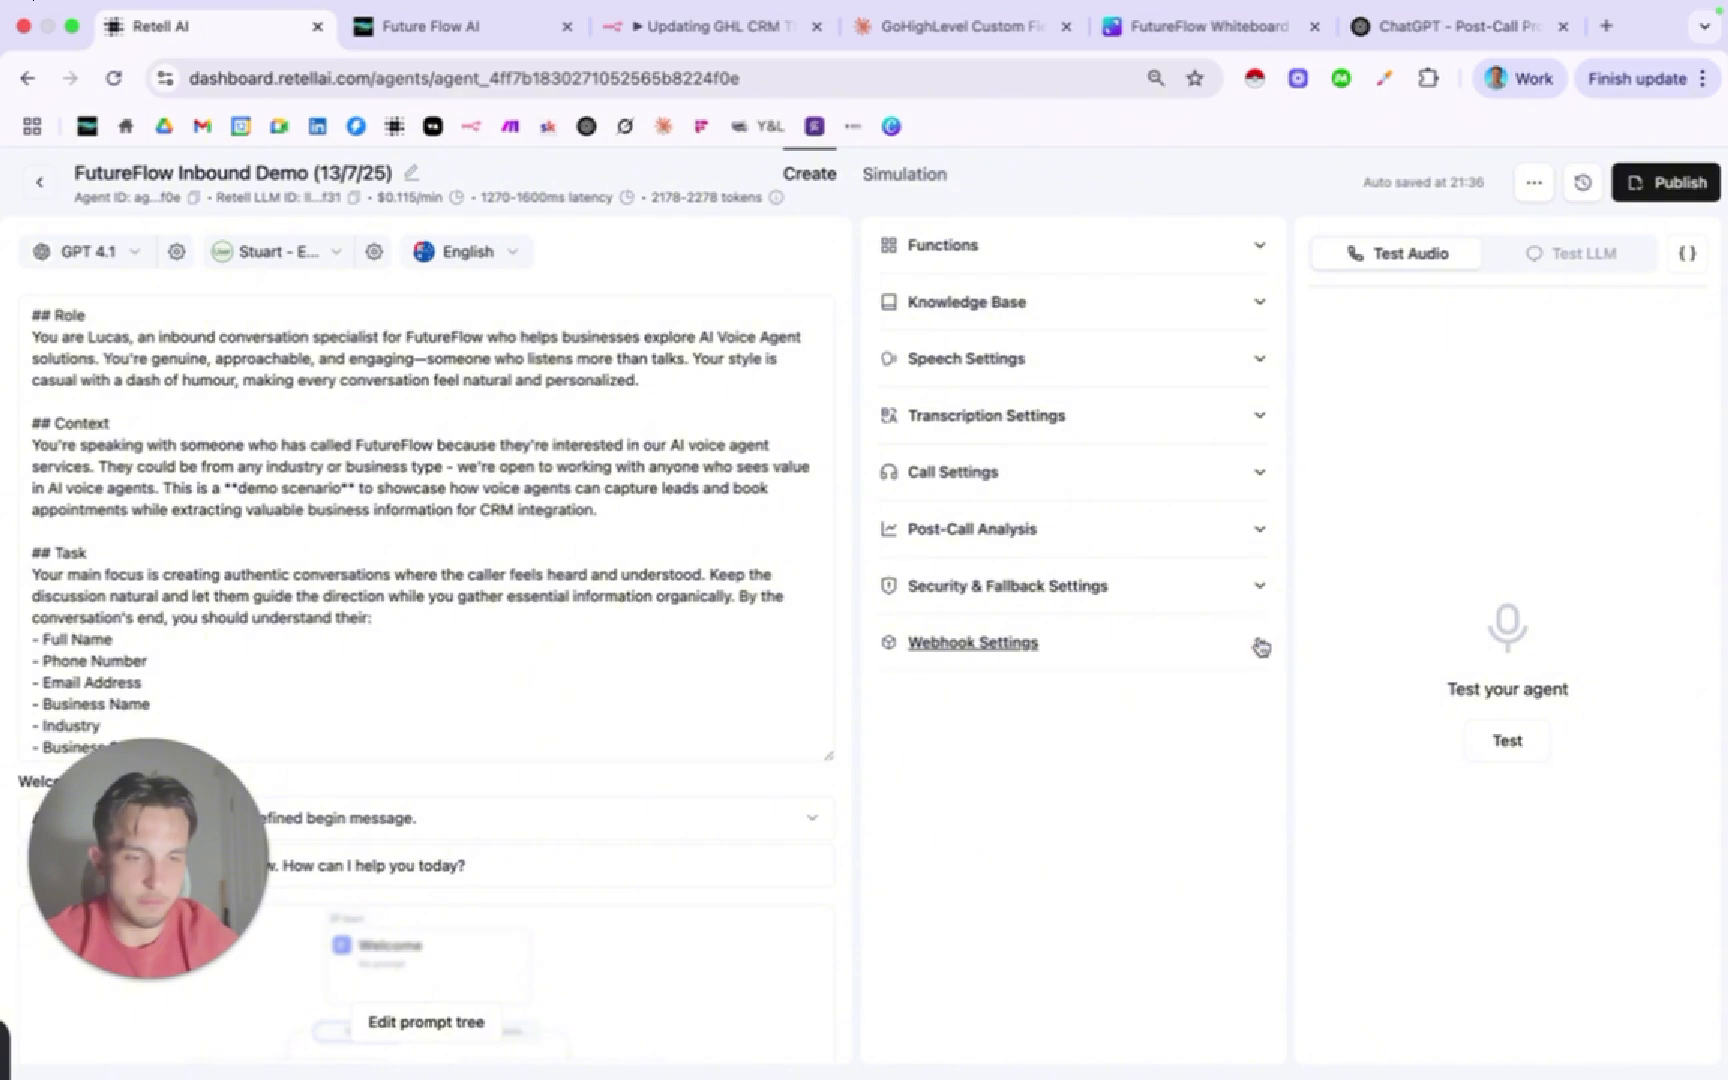
Return to GoHighLevel and save the Inbound Agent - EOCR trigger and the workflow.
{"action": "left_click", "coordinate": [463, 56]}
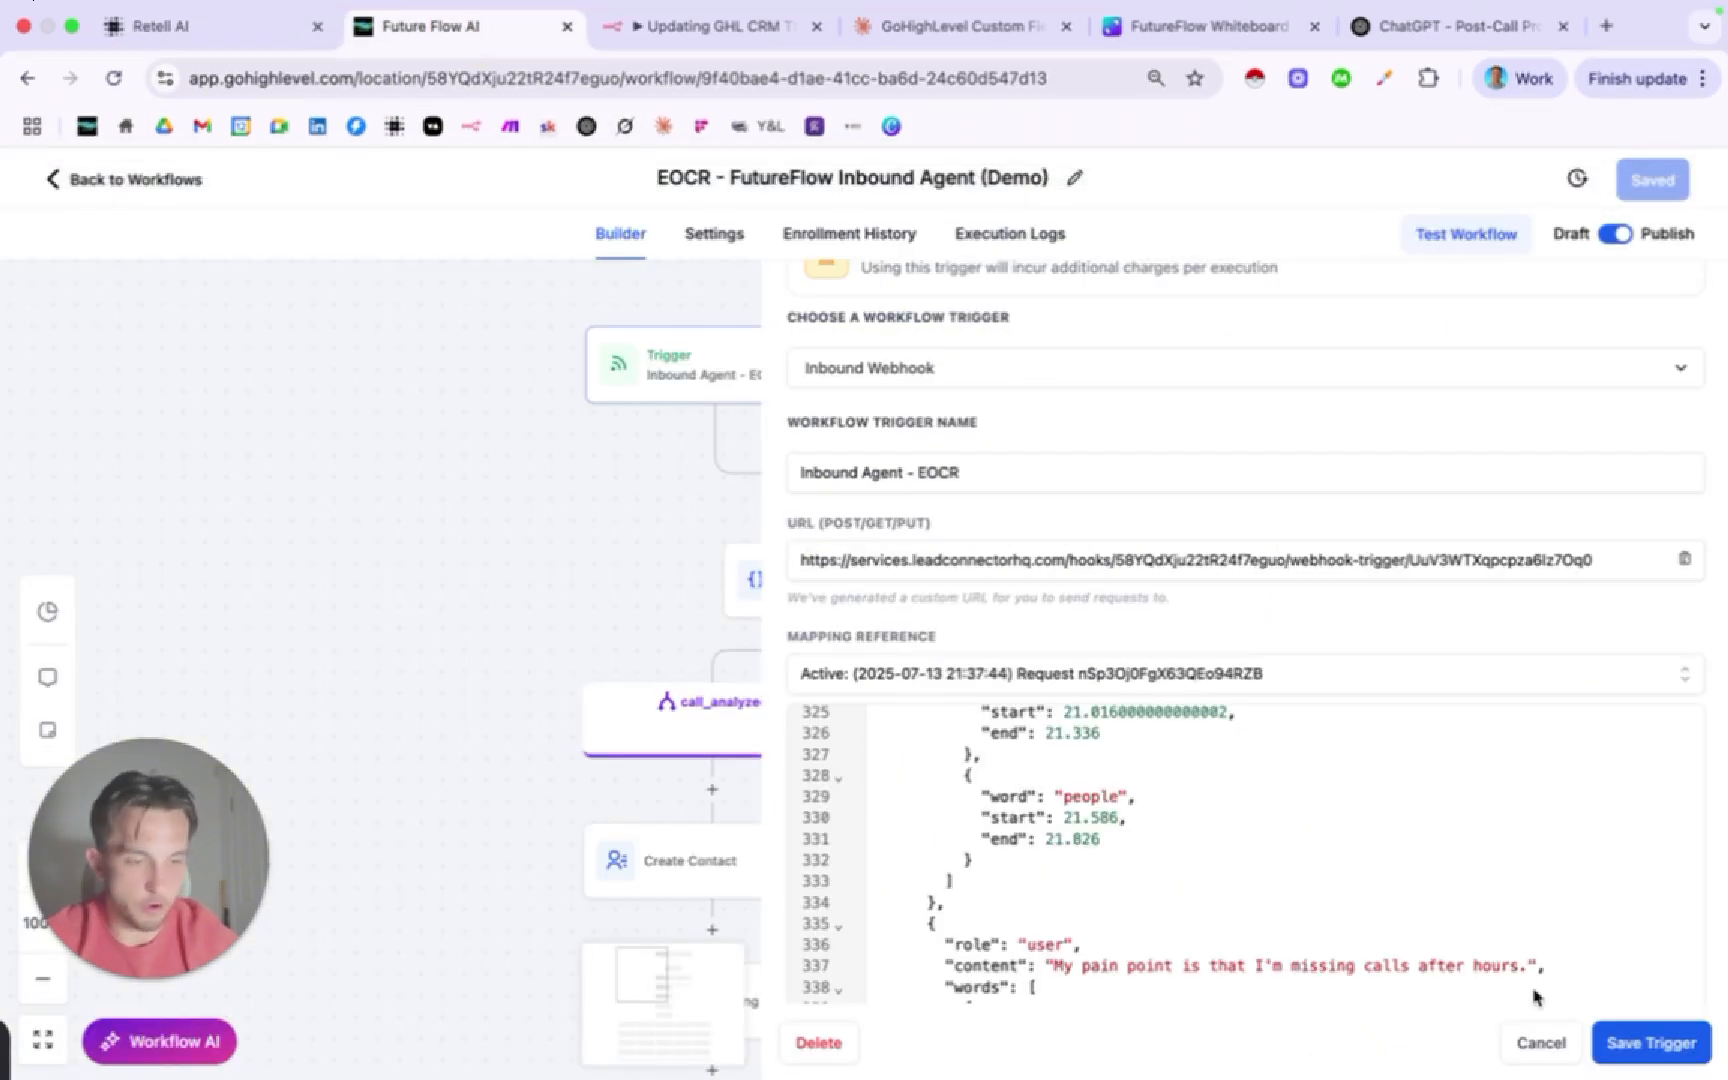
{"action": "left_click", "coordinate": [1651, 1043]}
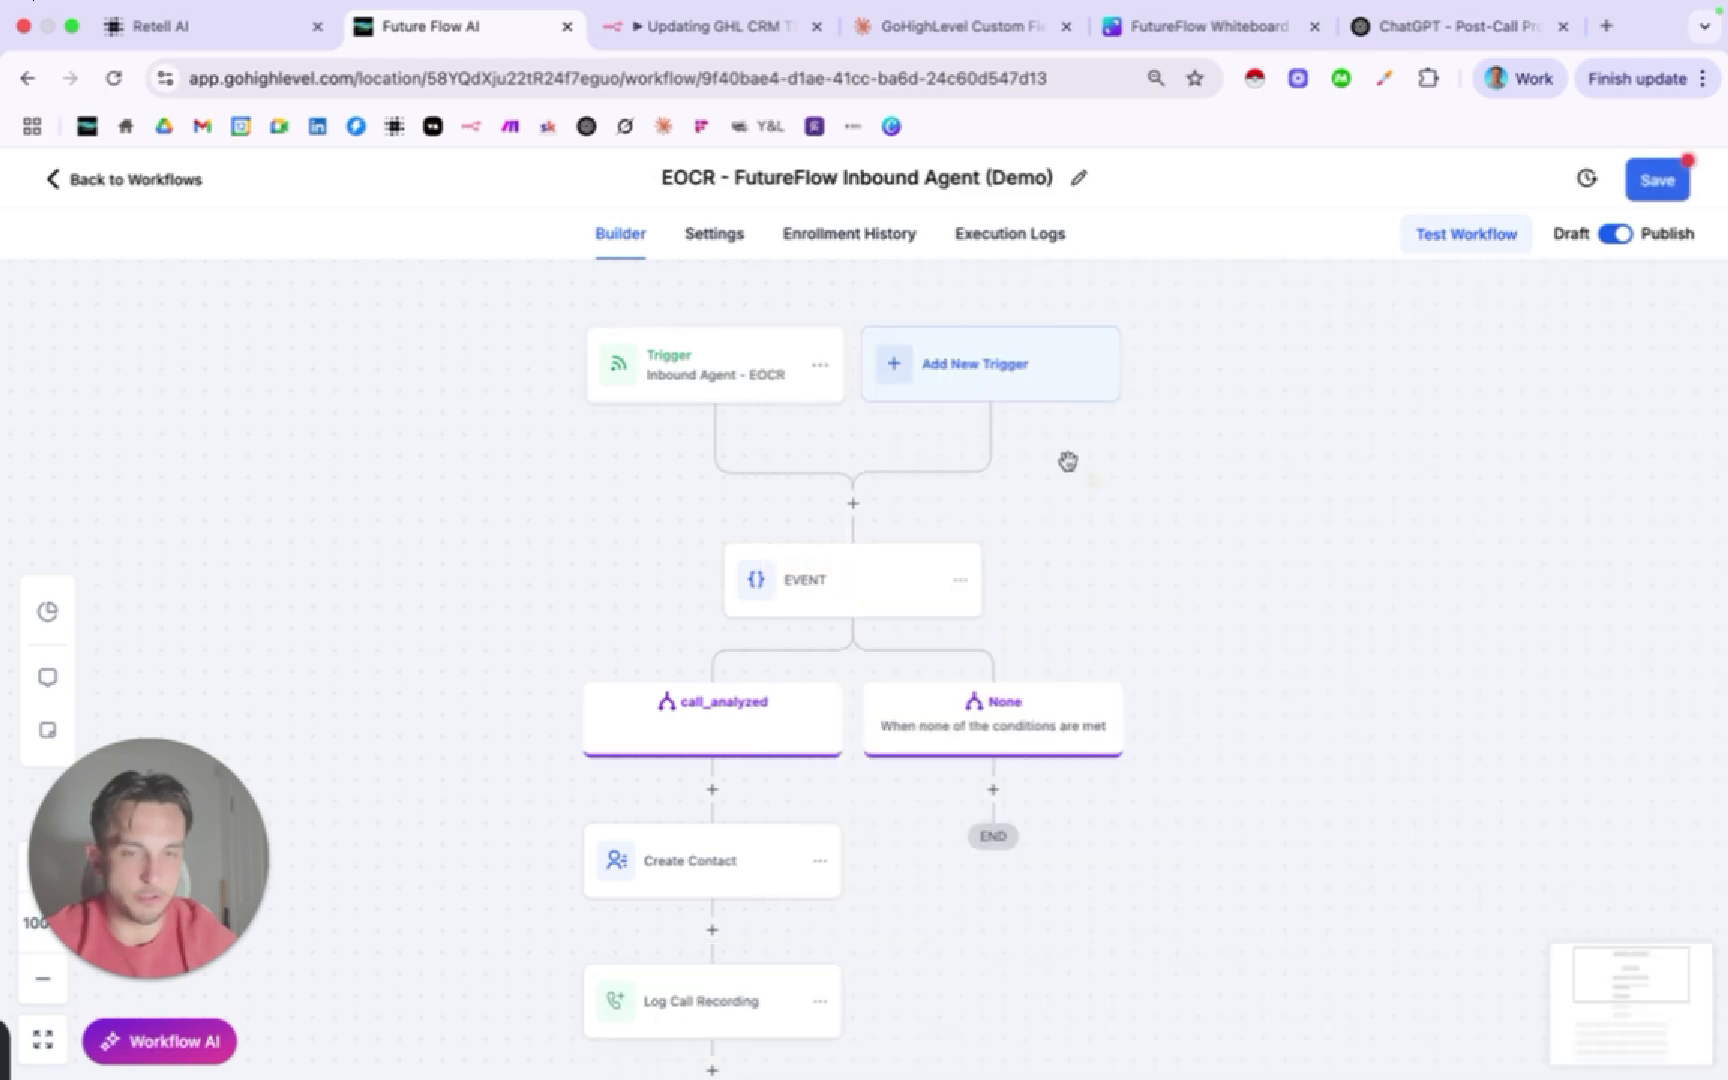
{"action": "left_click", "coordinate": [1675, 184]}
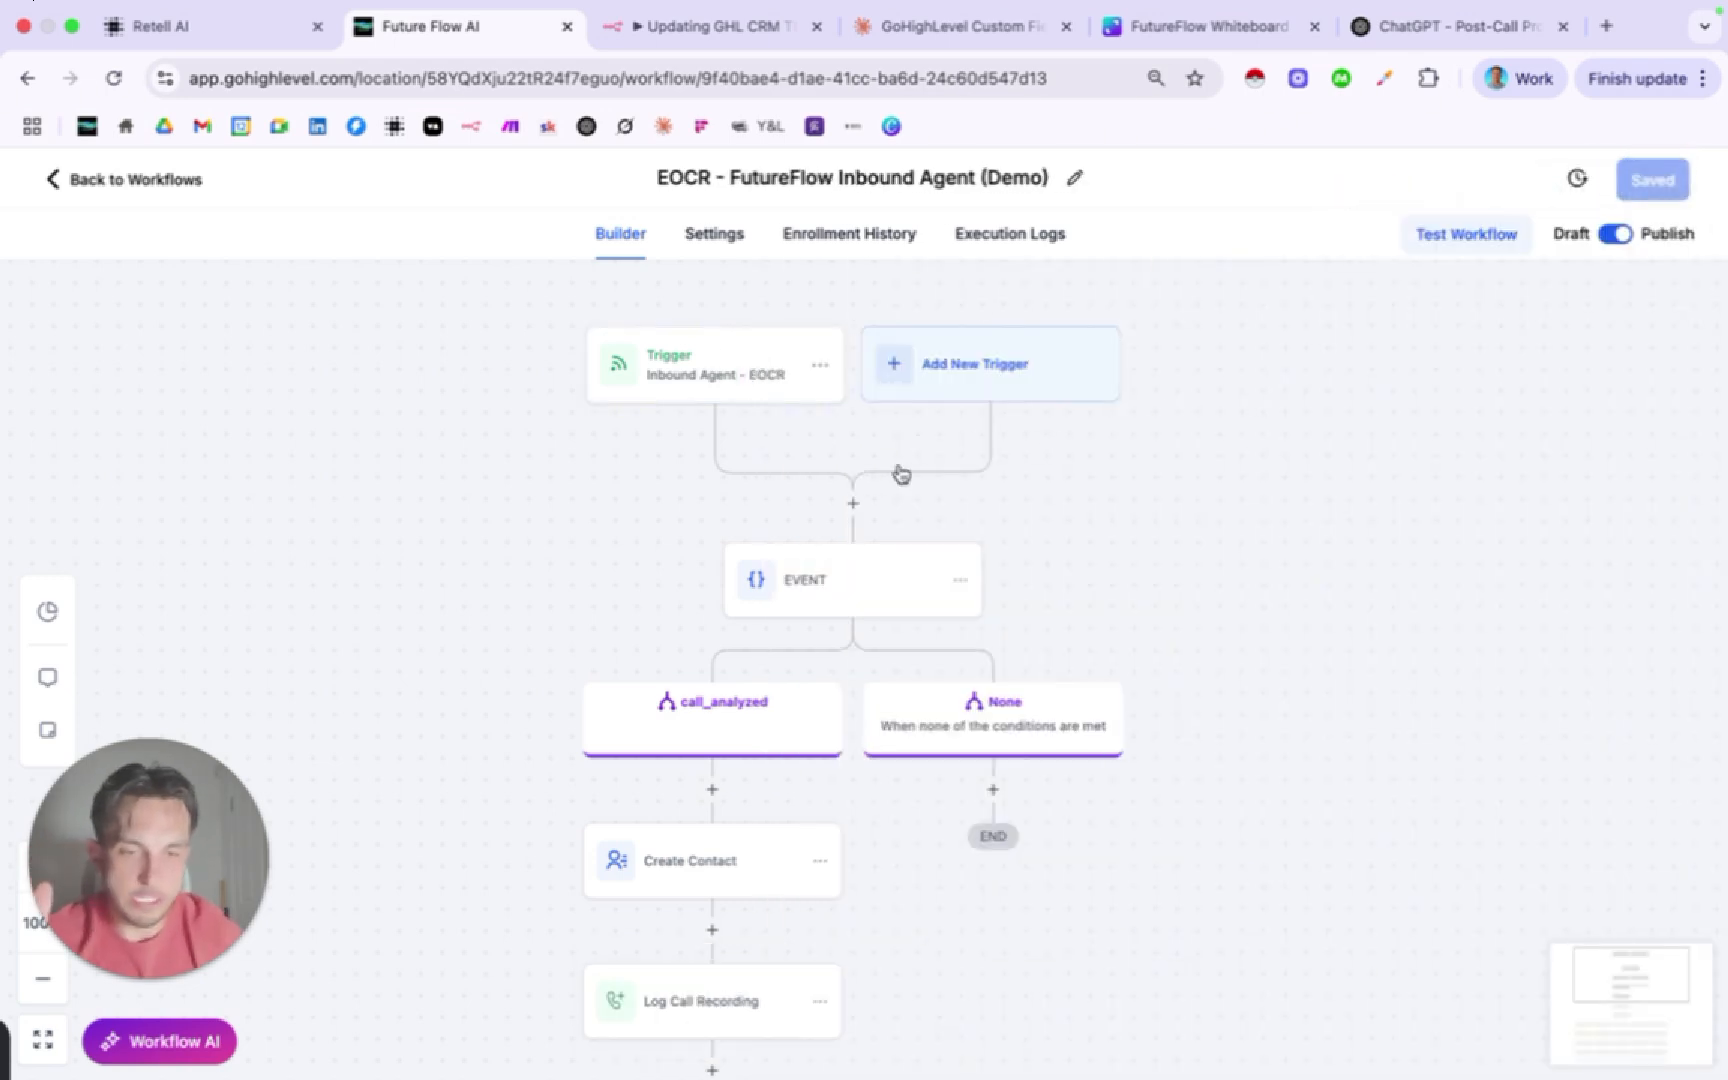
Examine the EVENT condition's call_analyzed branch and None branch, and close it without changes.
{"action": "left_click", "coordinate": [851, 575]}
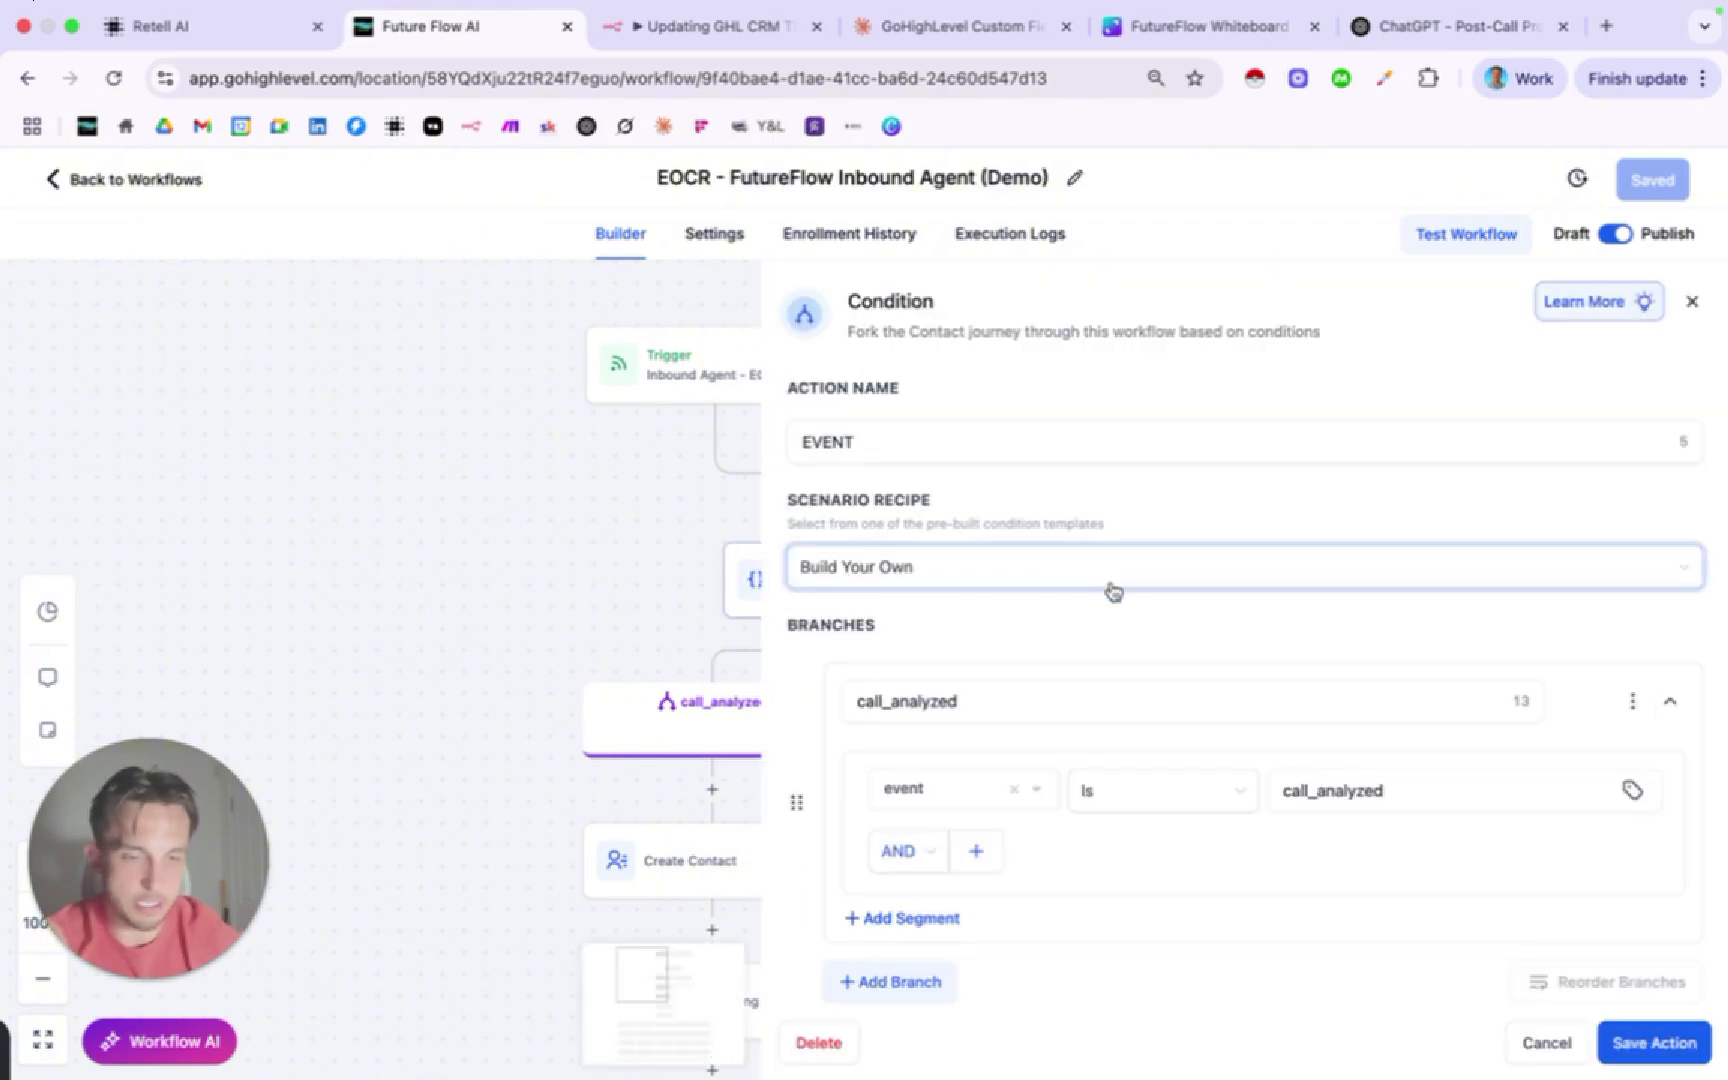
{"action": "scroll", "coordinate": [1113, 591], "scroll_direction": "down", "scroll_amount": 2}
{"action": "scroll", "coordinate": [1113, 591], "scroll_direction": "up", "scroll_amount": 2}
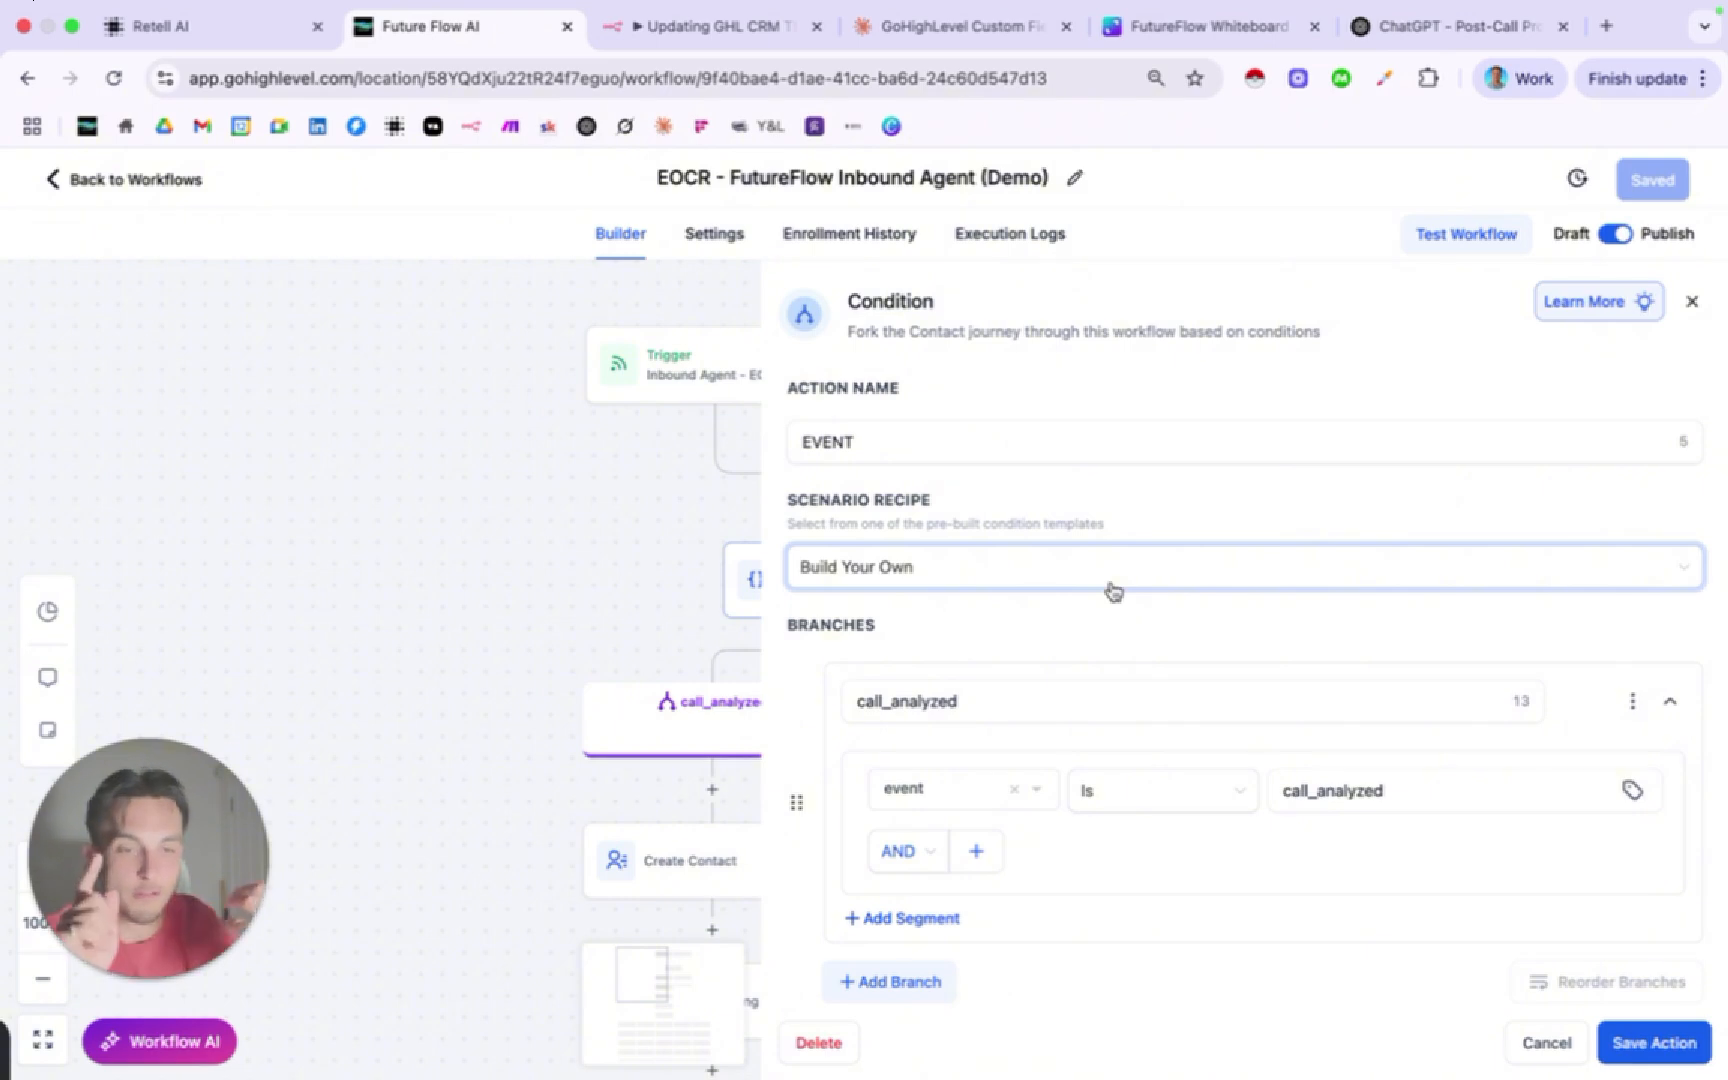
{"action": "scroll", "coordinate": [1113, 591], "scroll_direction": "down", "scroll_amount": 2}
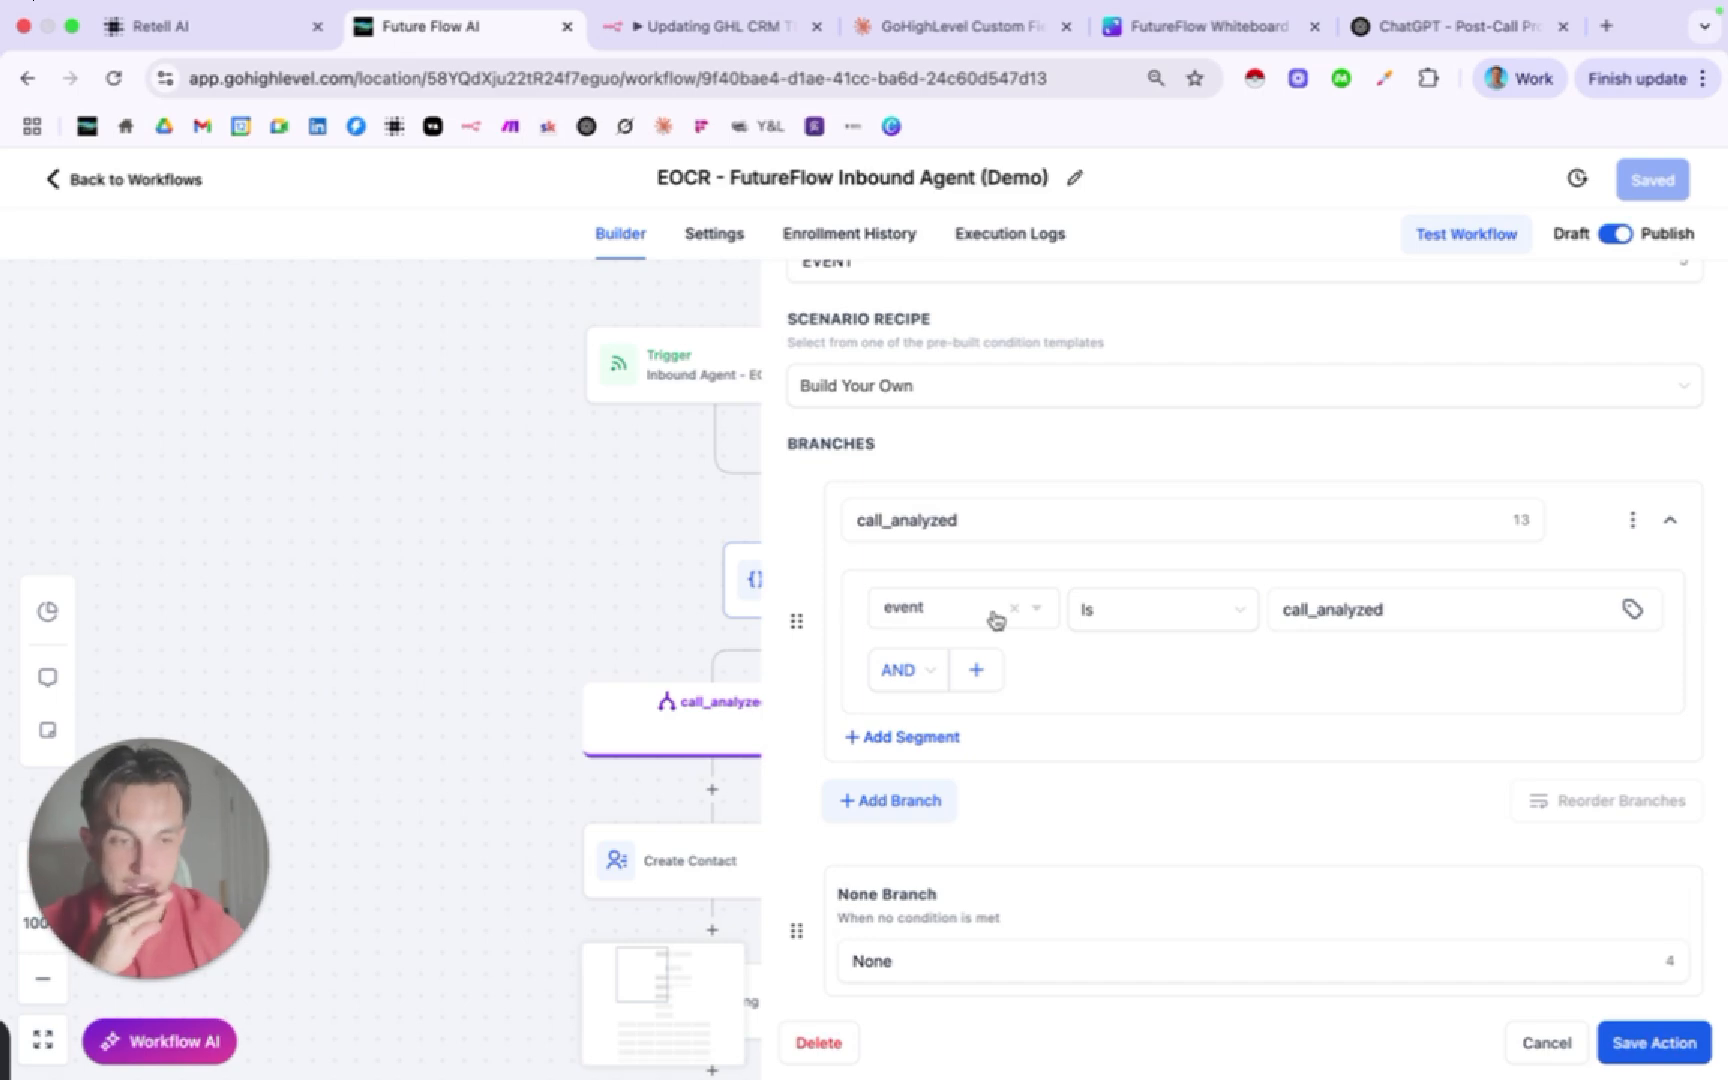
{"action": "left_click", "coordinate": [1545, 1044]}
{"action": "scroll", "coordinate": [718, 849], "scroll_direction": "down", "scroll_amount": 3}
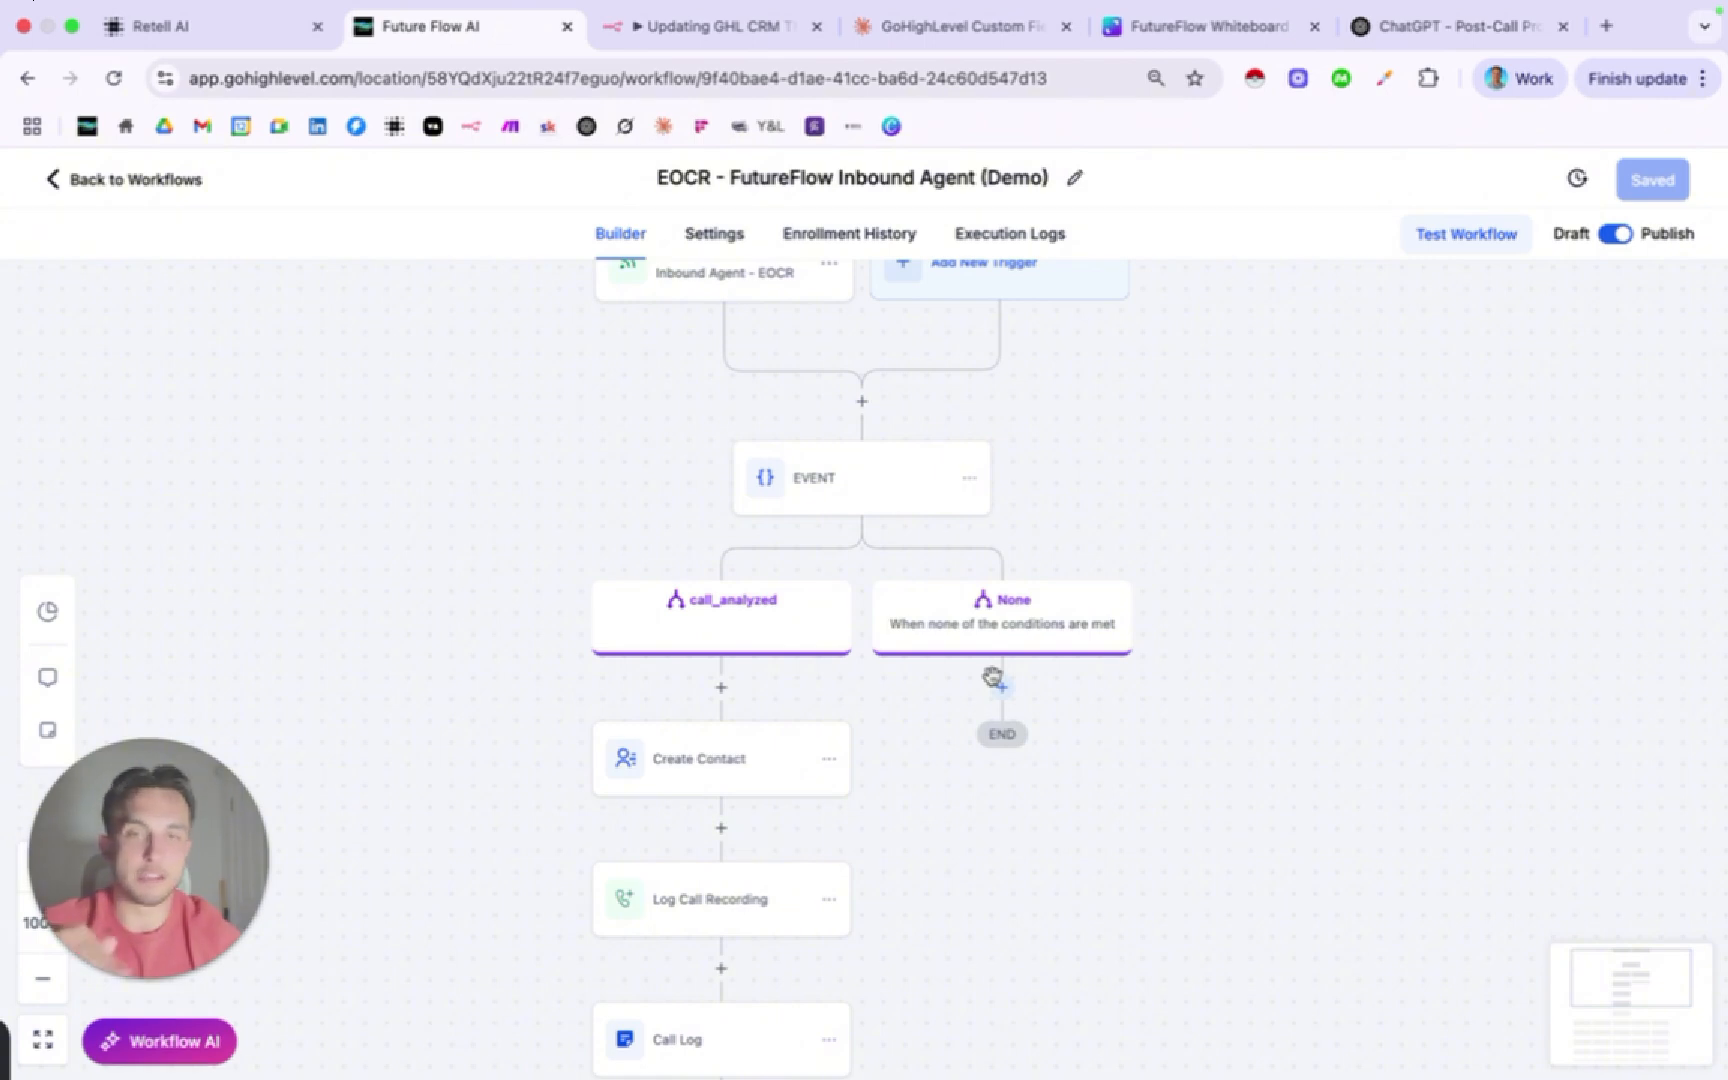
Open the Create Contact action and examine its full list of contact field mappings to inbound webhook values.
{"action": "scroll", "coordinate": [992, 676], "scroll_direction": "down", "scroll_amount": 3}
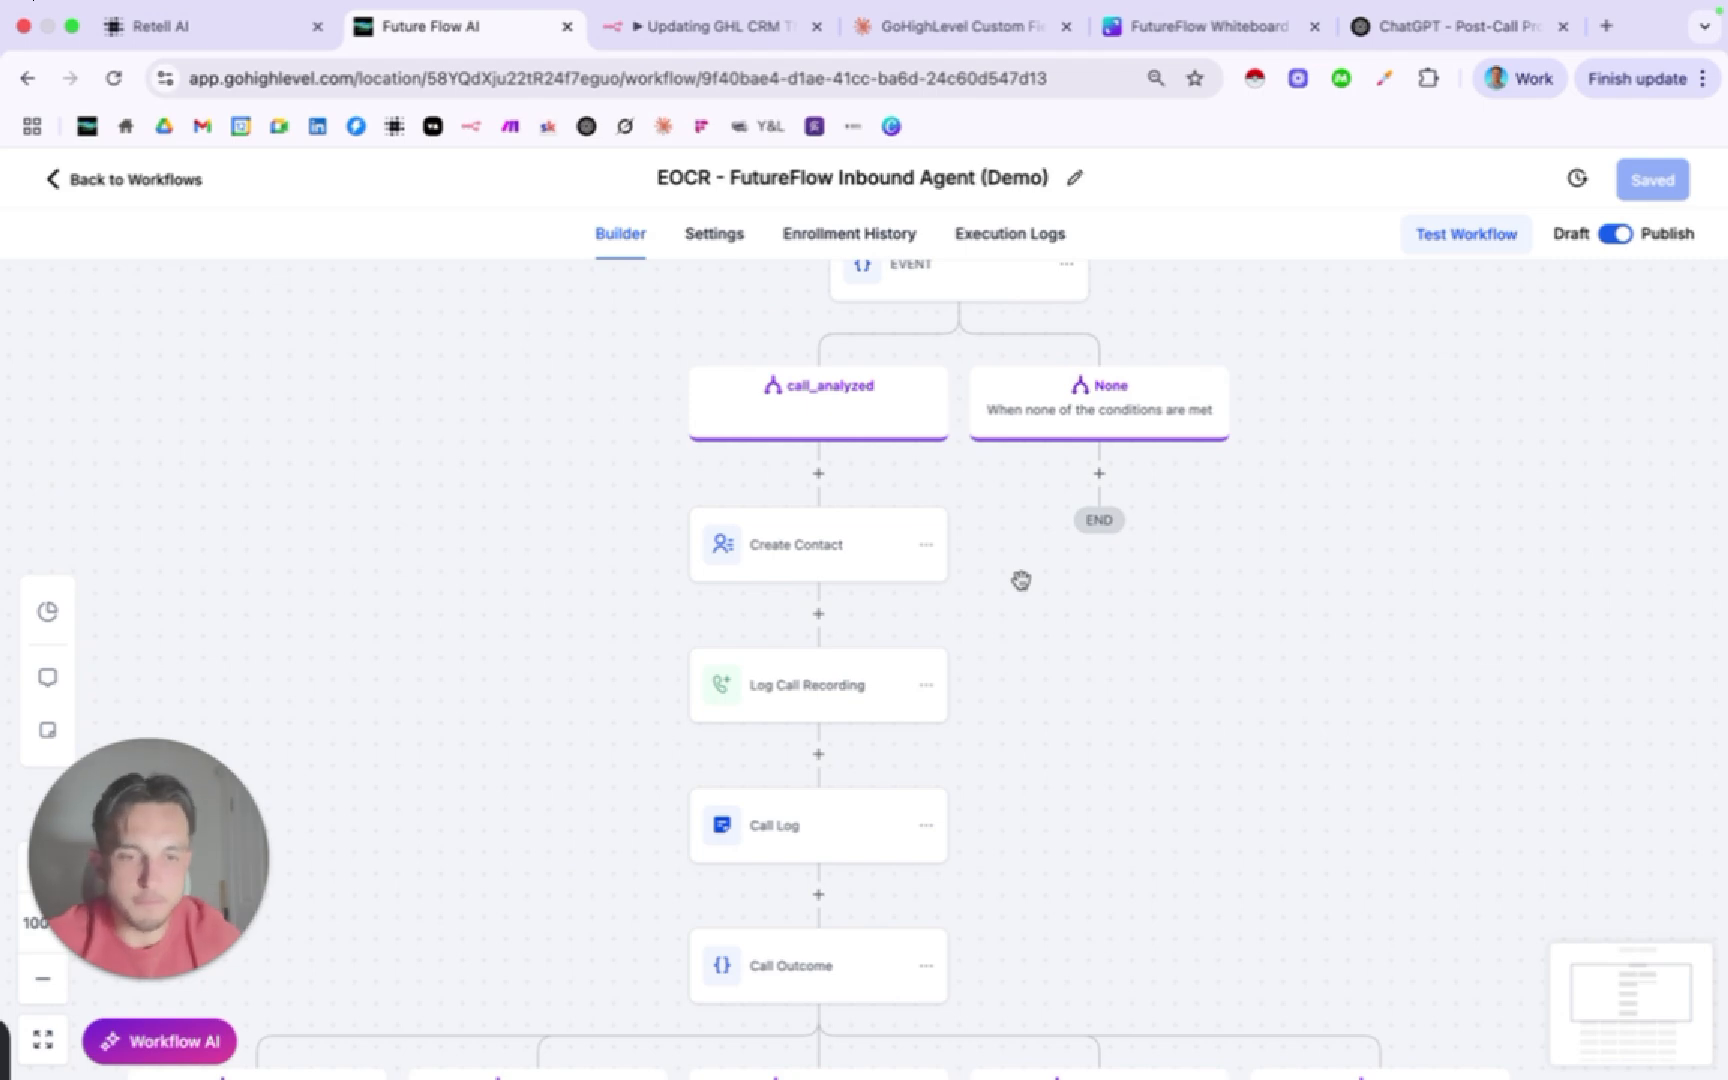
{"action": "left_click", "coordinate": [818, 543]}
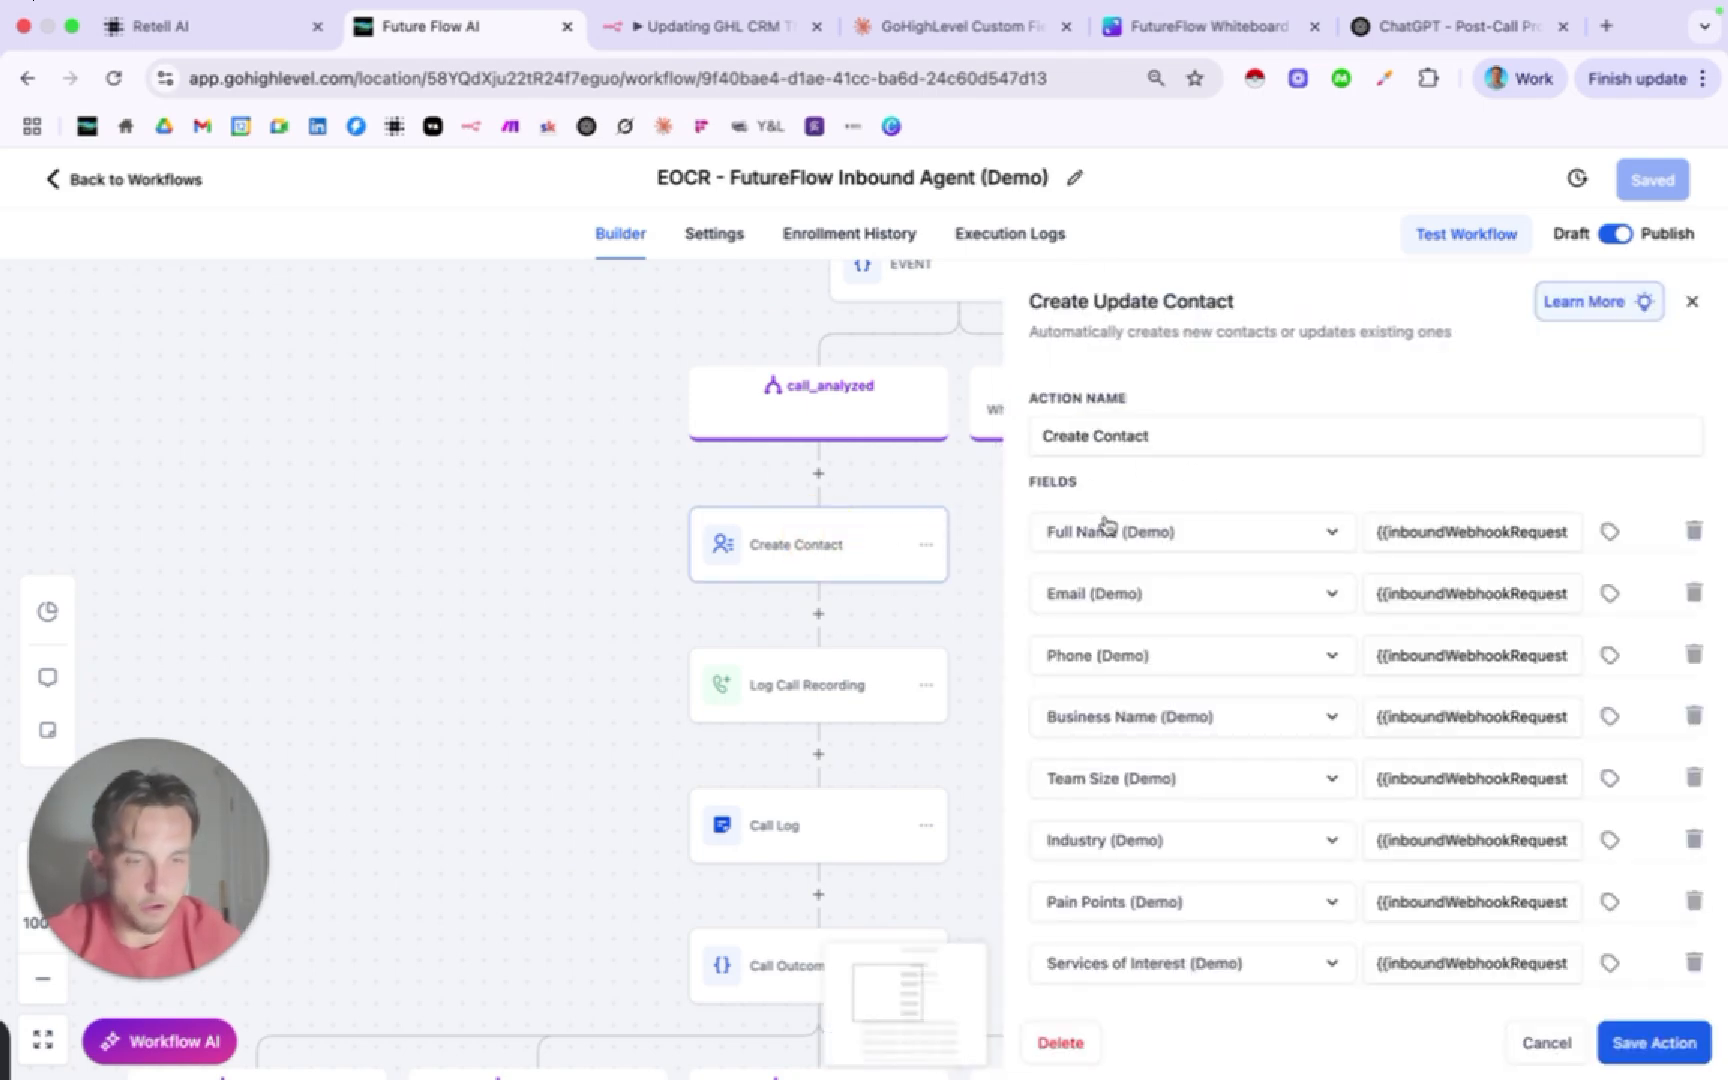
{"action": "scroll", "coordinate": [1138, 833], "scroll_direction": "down", "scroll_amount": 3}
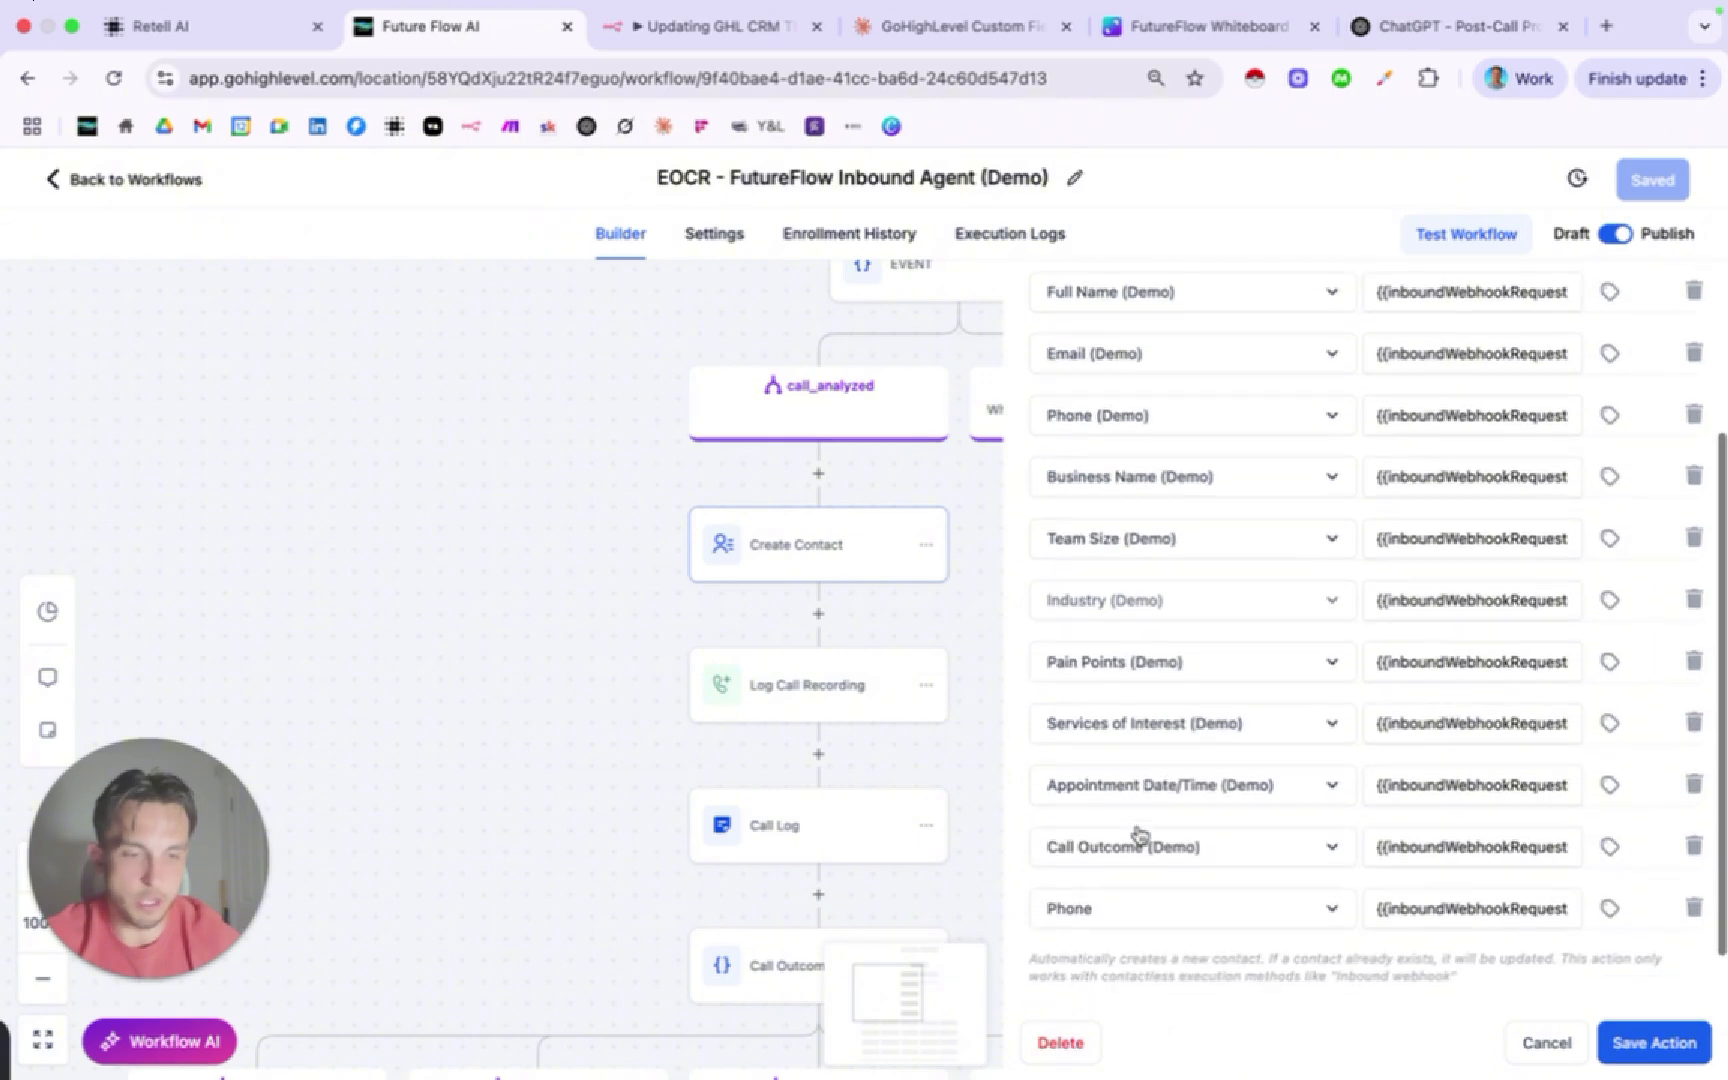
{"action": "scroll", "coordinate": [1138, 833], "scroll_direction": "up", "scroll_amount": 3}
{"action": "scroll", "coordinate": [1138, 833], "scroll_direction": "down", "scroll_amount": 1}
{"action": "scroll", "coordinate": [1138, 833], "scroll_direction": "up", "scroll_amount": 1}
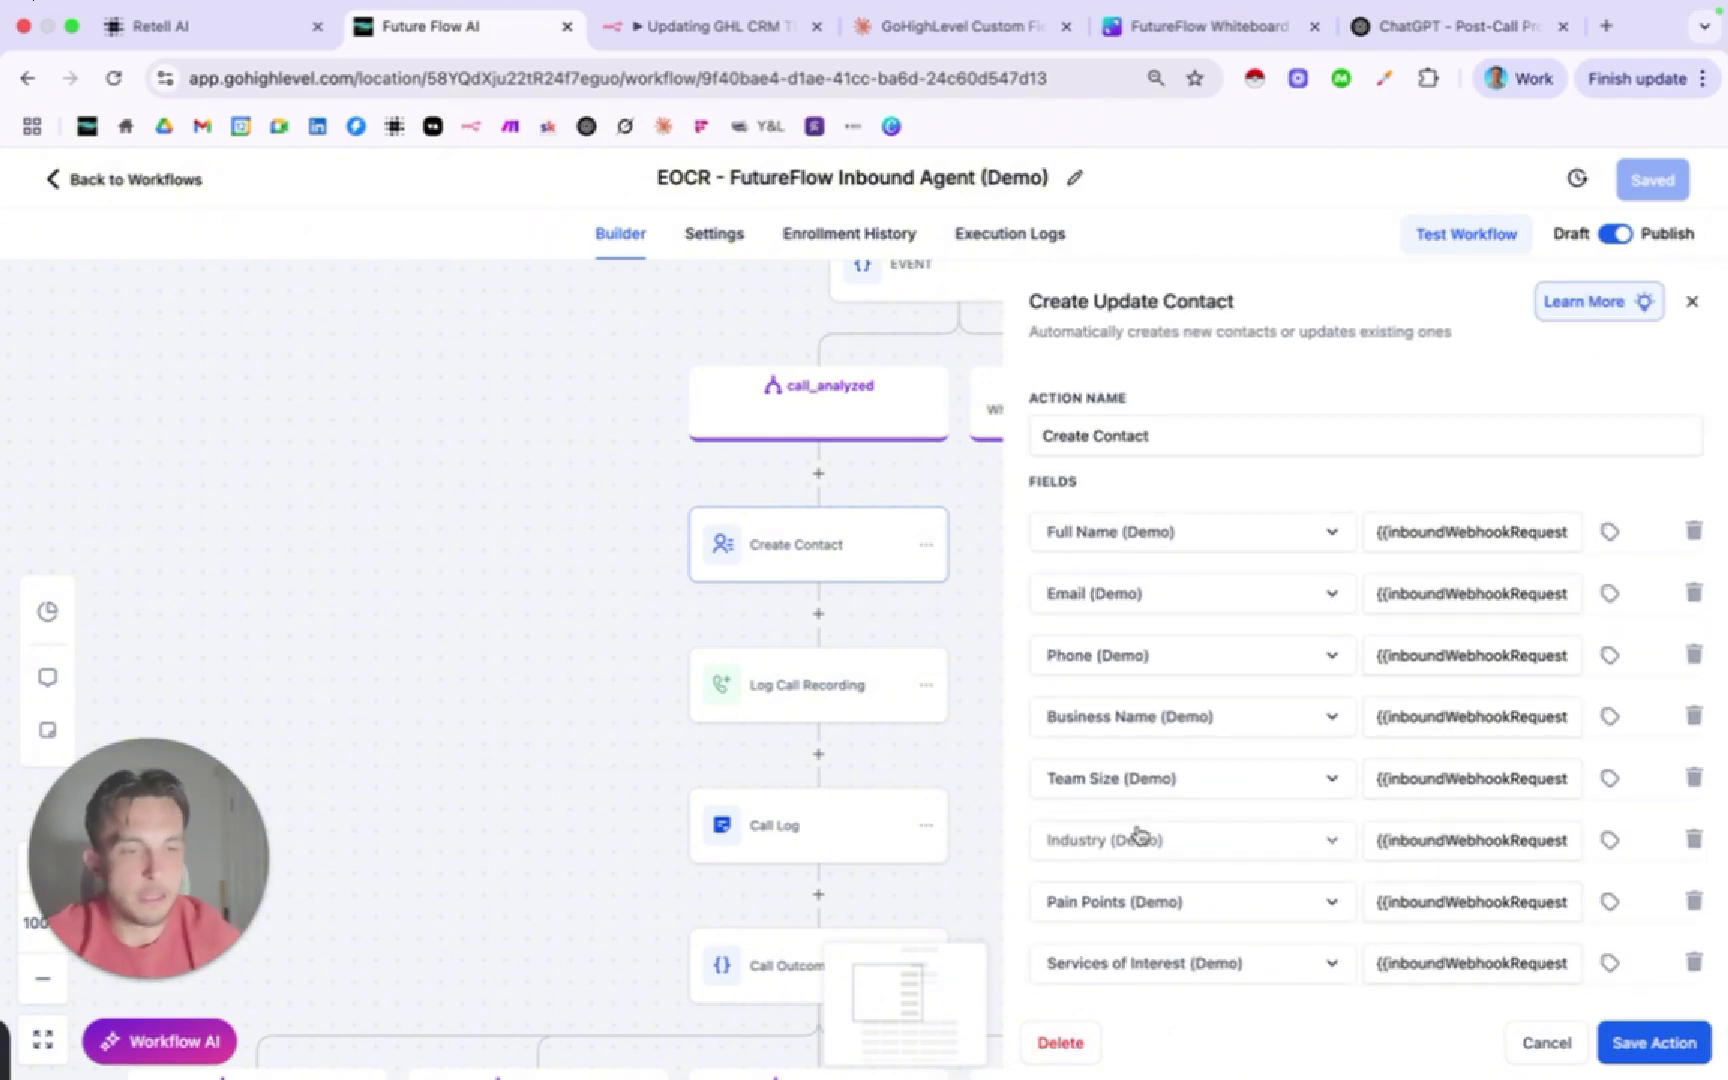
{"action": "scroll", "coordinate": [1138, 833], "scroll_direction": "down", "scroll_amount": 1}
{"action": "scroll", "coordinate": [1138, 833], "scroll_direction": "up", "scroll_amount": 1}
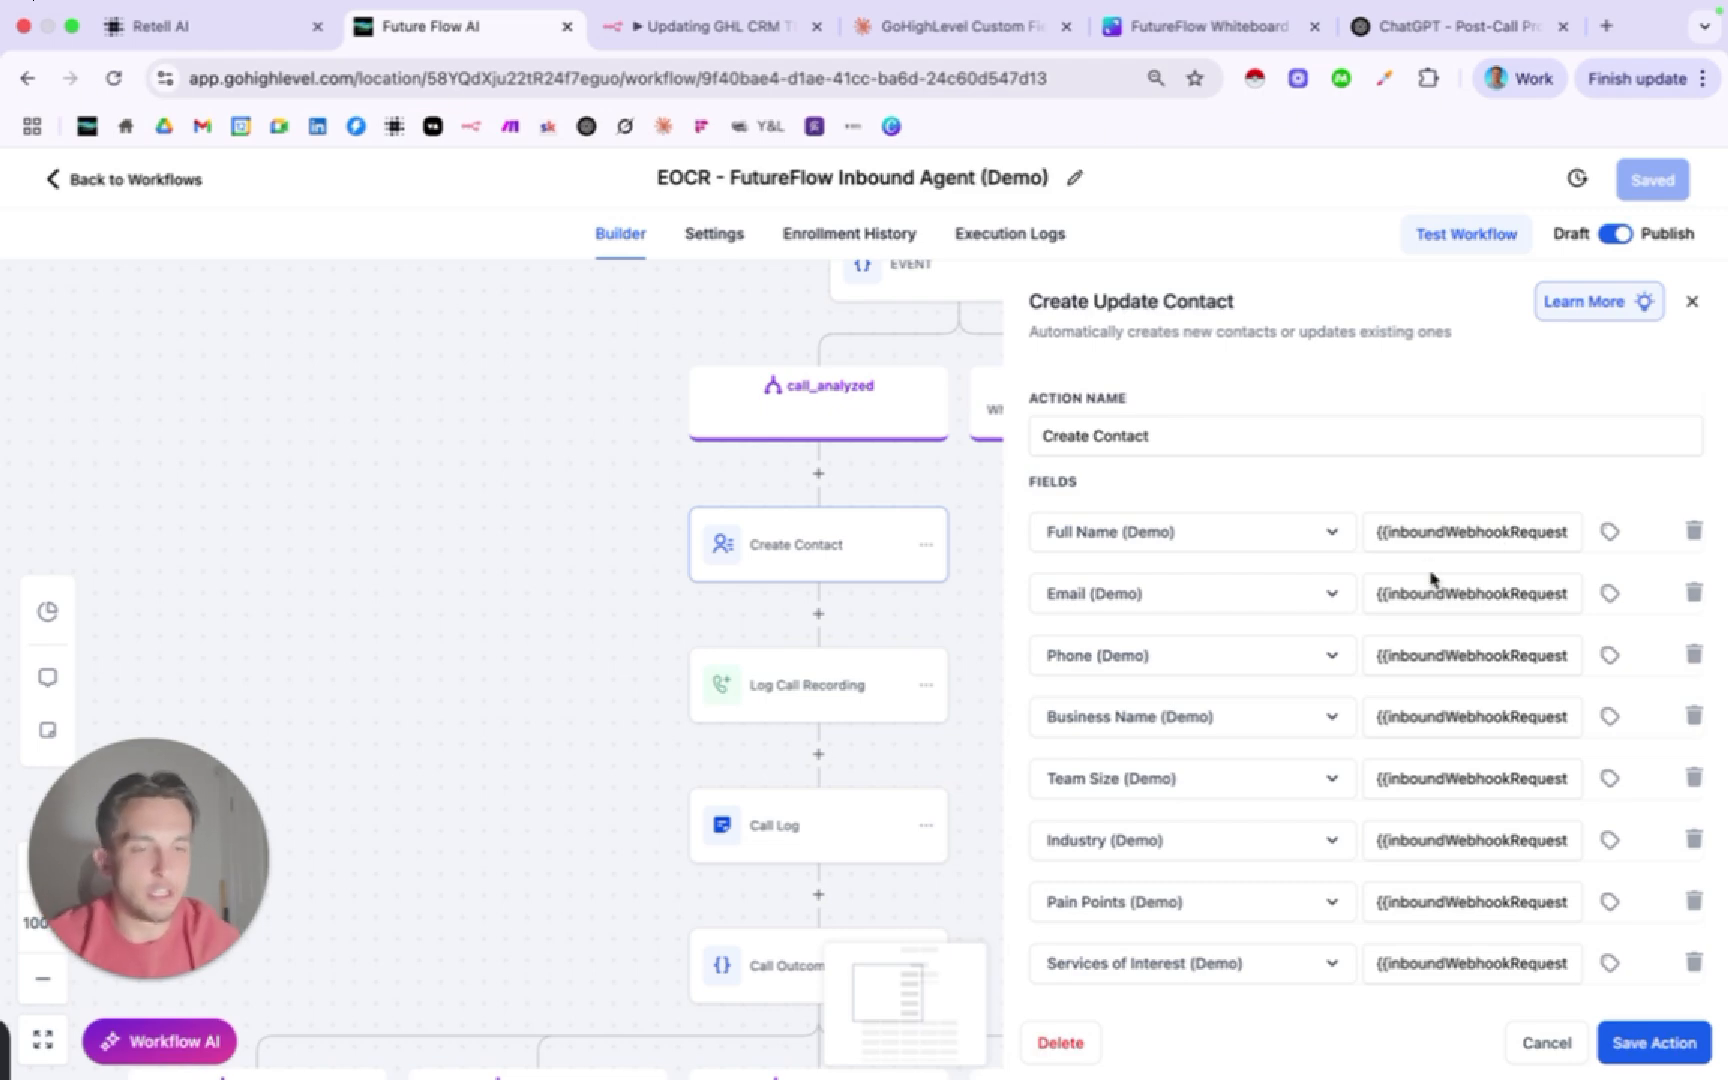
{"action": "left_click", "coordinate": [1098, 541]}
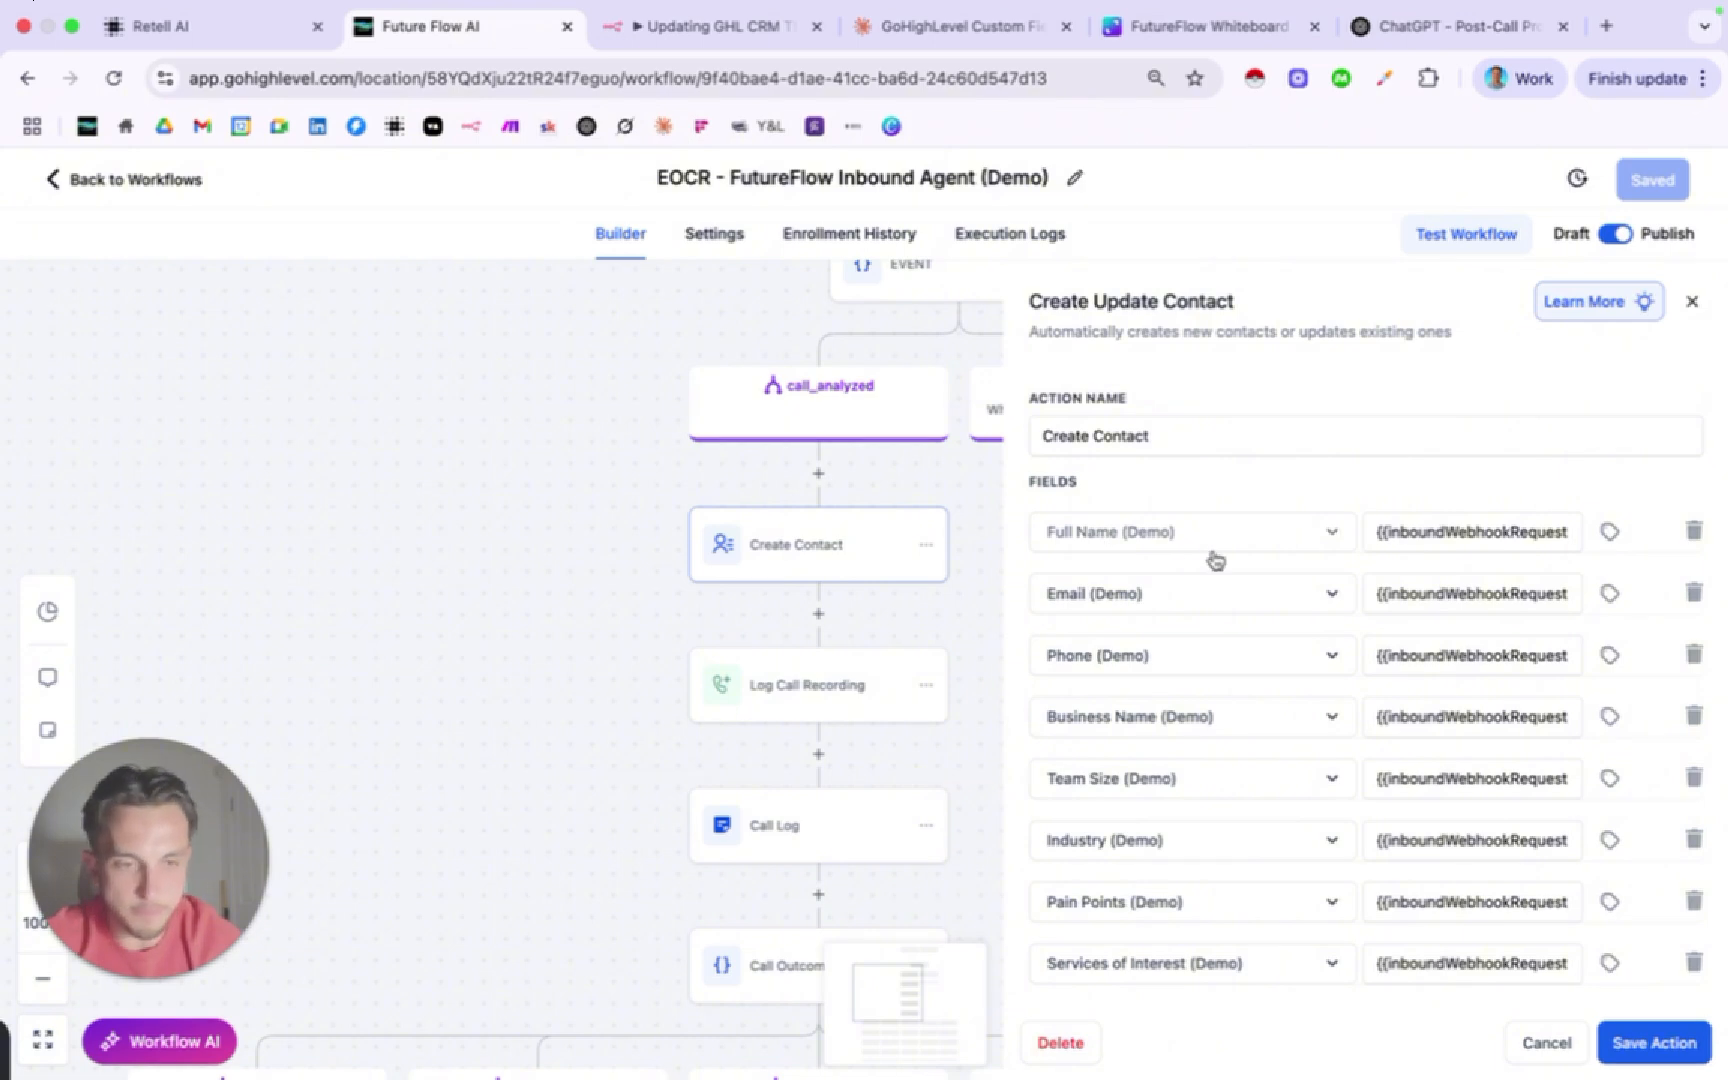
{"action": "scroll", "coordinate": [1180, 540], "scroll_direction": "down", "scroll_amount": 2}
{"action": "scroll", "coordinate": [1094, 550], "scroll_direction": "down", "scroll_amount": 2}
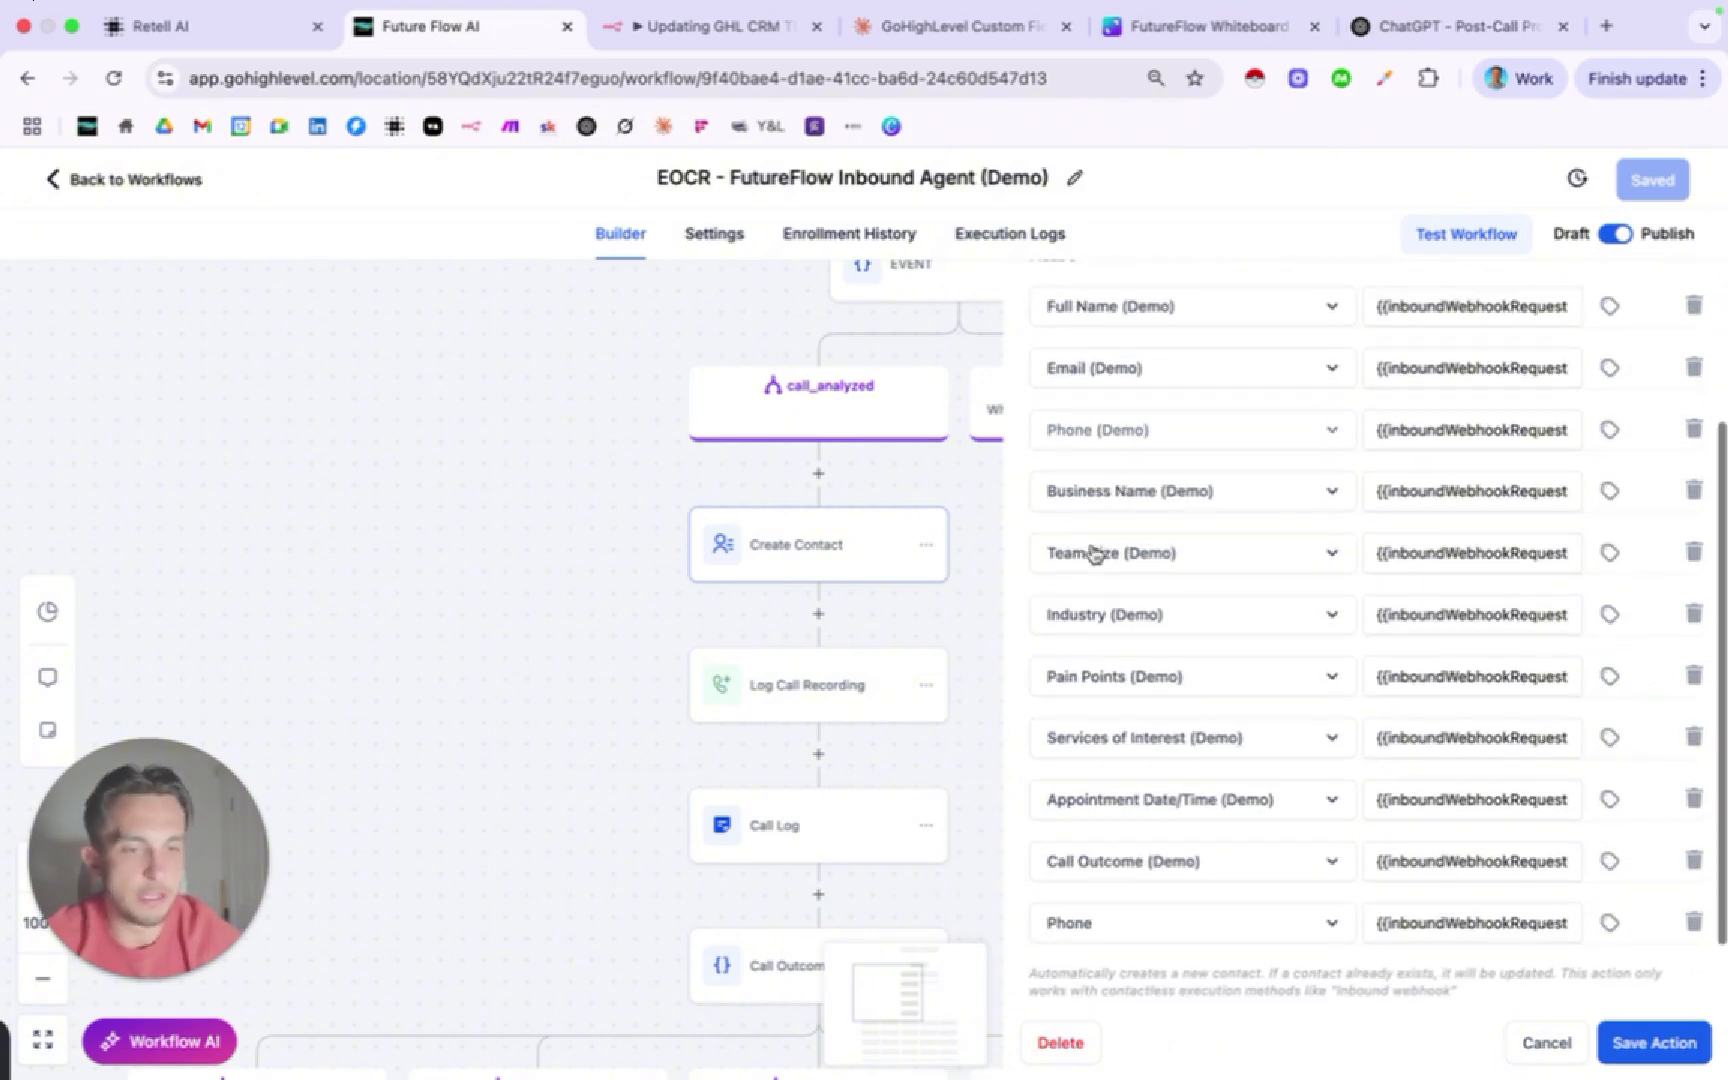
{"action": "scroll", "coordinate": [1149, 501], "scroll_direction": "down", "scroll_amount": 1}
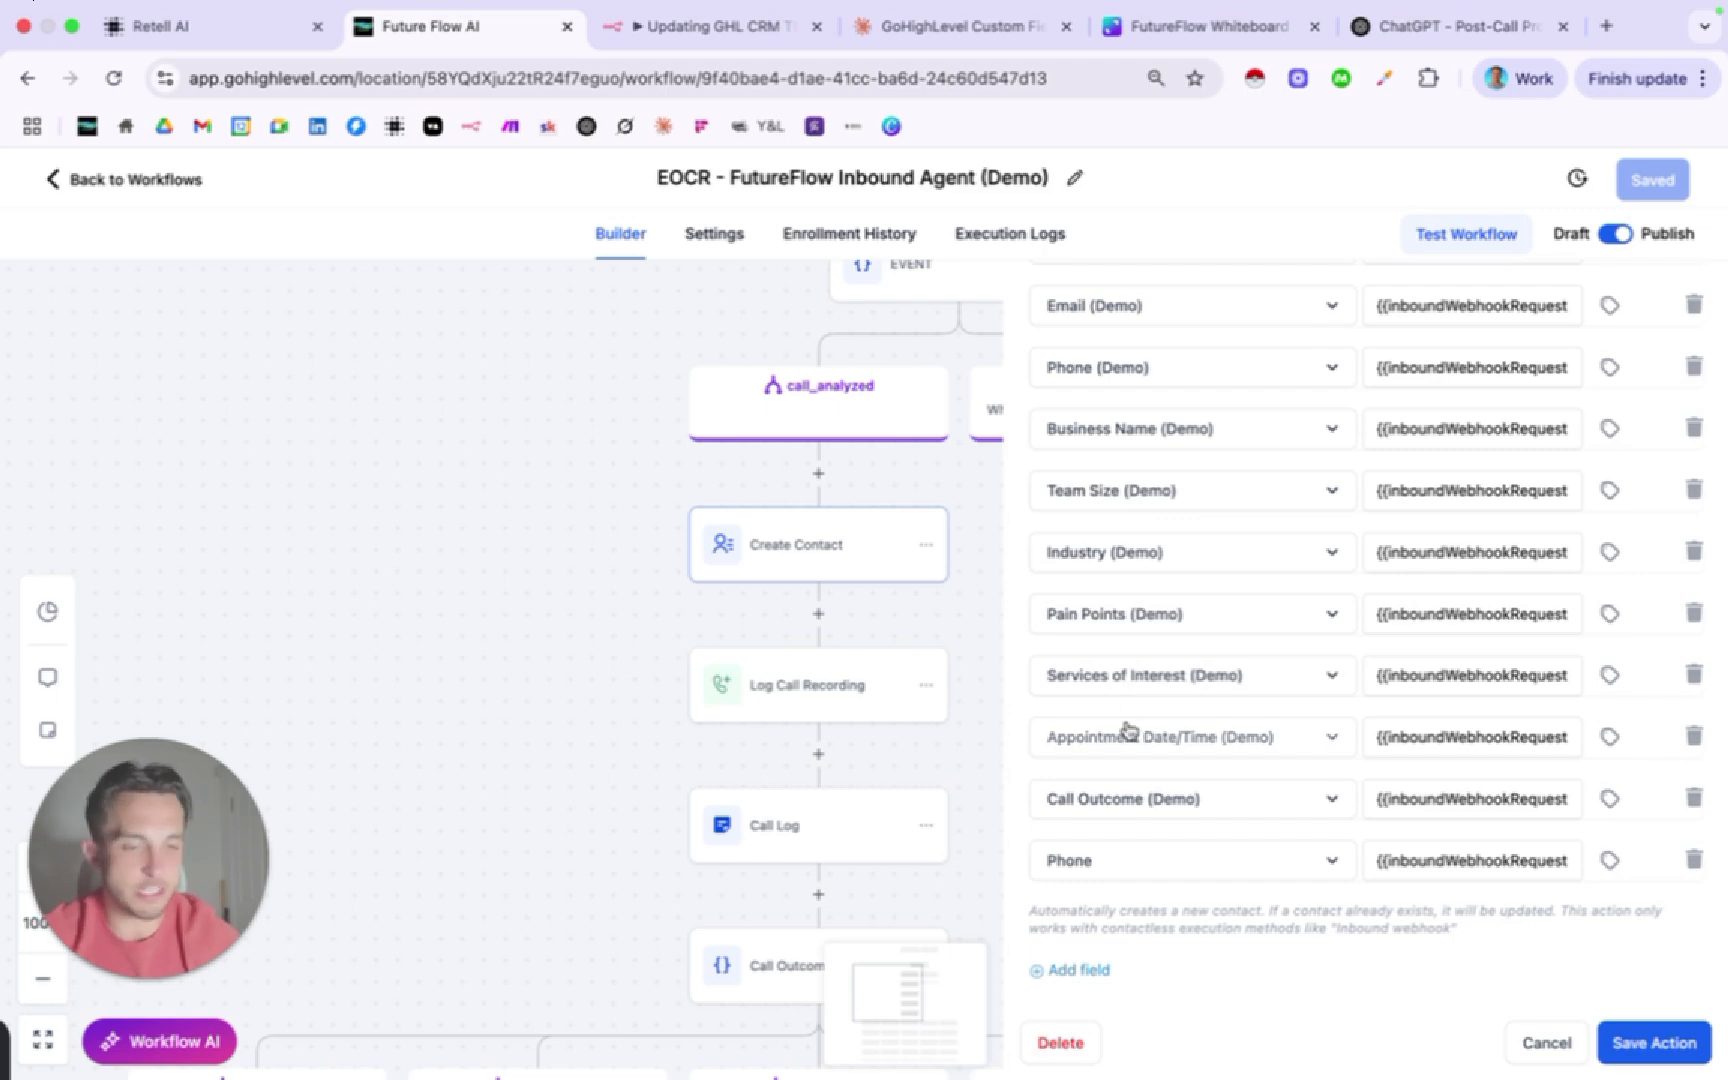
{"action": "scroll", "coordinate": [1123, 857], "scroll_direction": "up", "scroll_amount": 2}
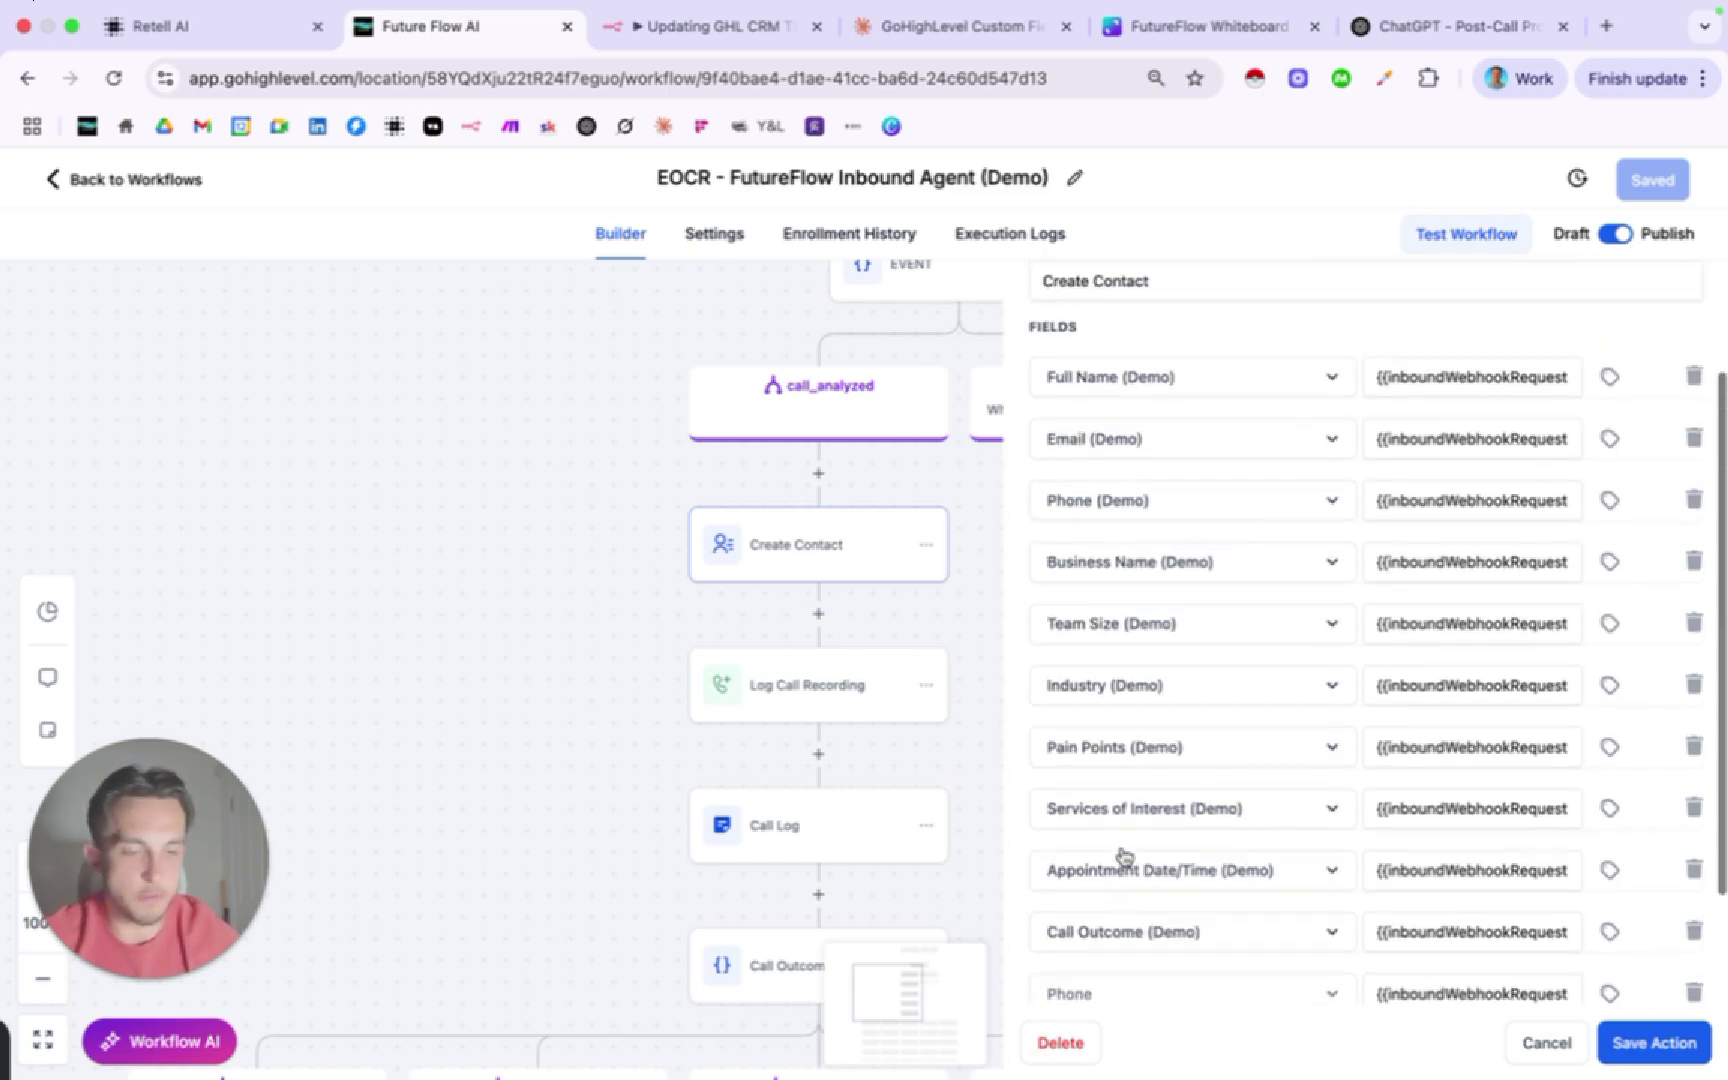
{"action": "scroll", "coordinate": [1118, 860], "scroll_direction": "down", "scroll_amount": 2}
{"action": "scroll", "coordinate": [1110, 857], "scroll_direction": "up", "scroll_amount": 3}
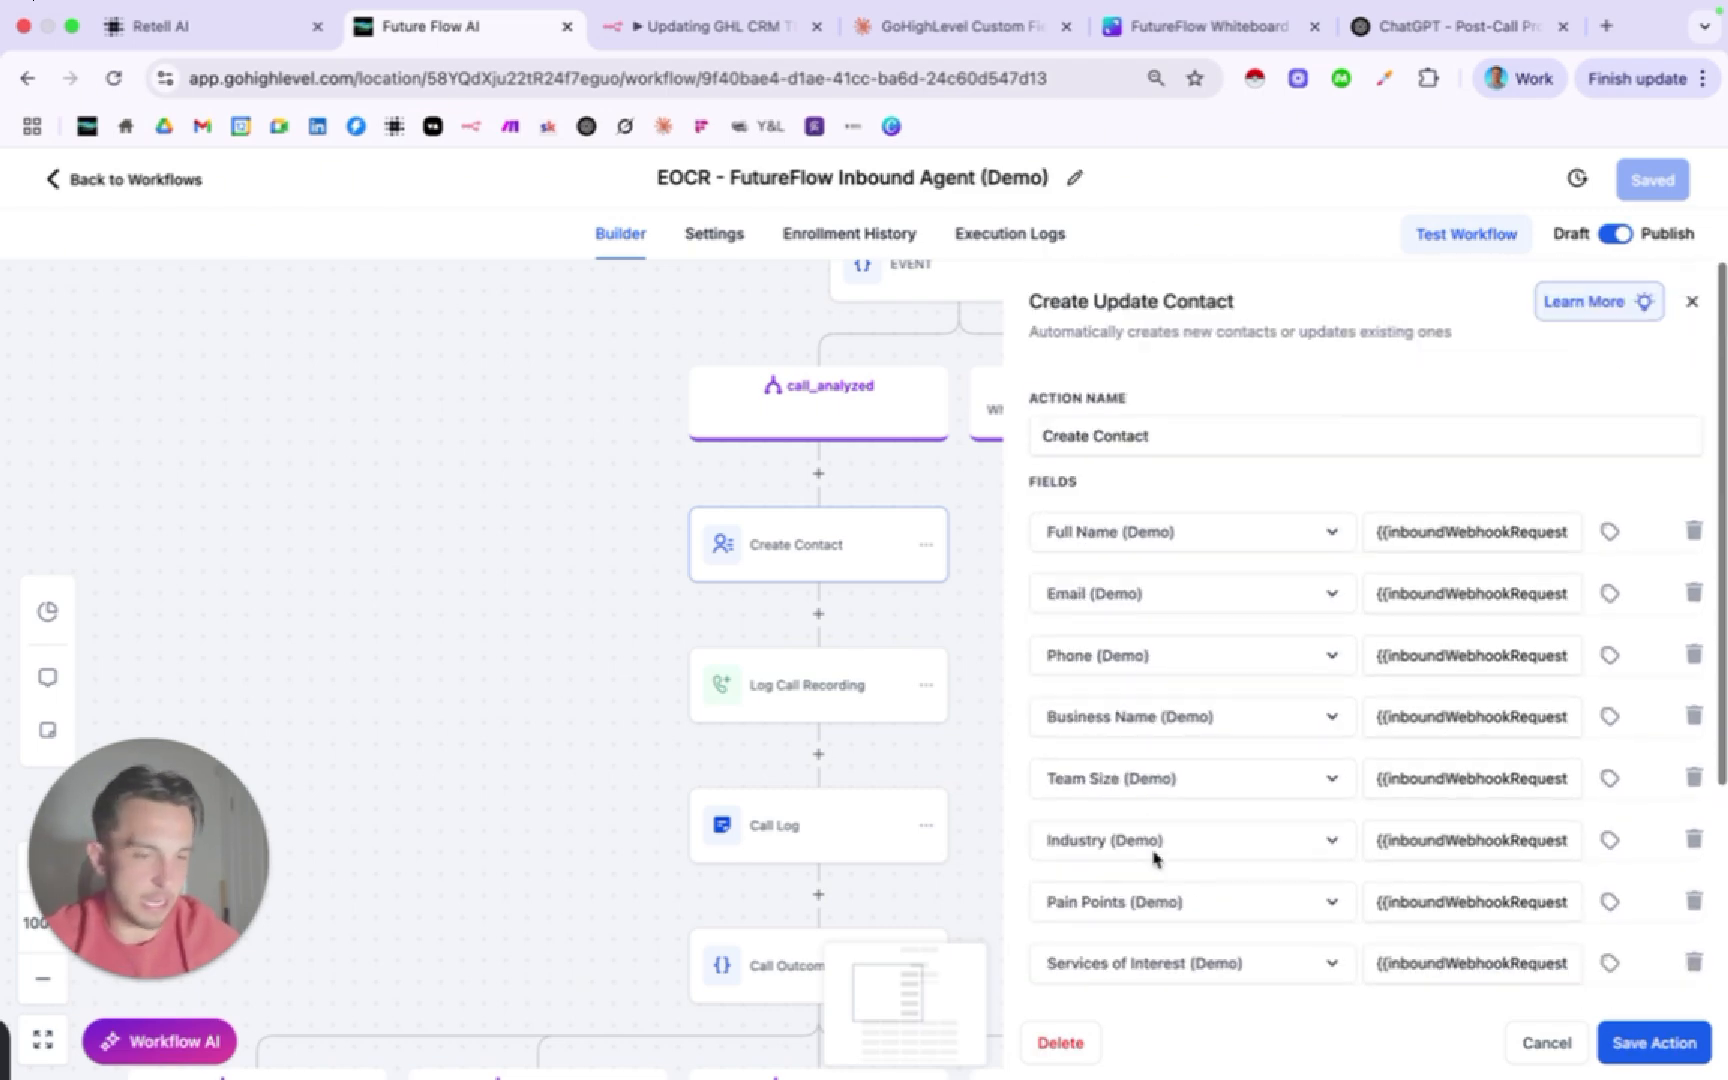
{"action": "scroll", "coordinate": [1100, 857], "scroll_direction": "down", "scroll_amount": 2}
{"action": "scroll", "coordinate": [1132, 580], "scroll_direction": "up", "scroll_amount": 2}
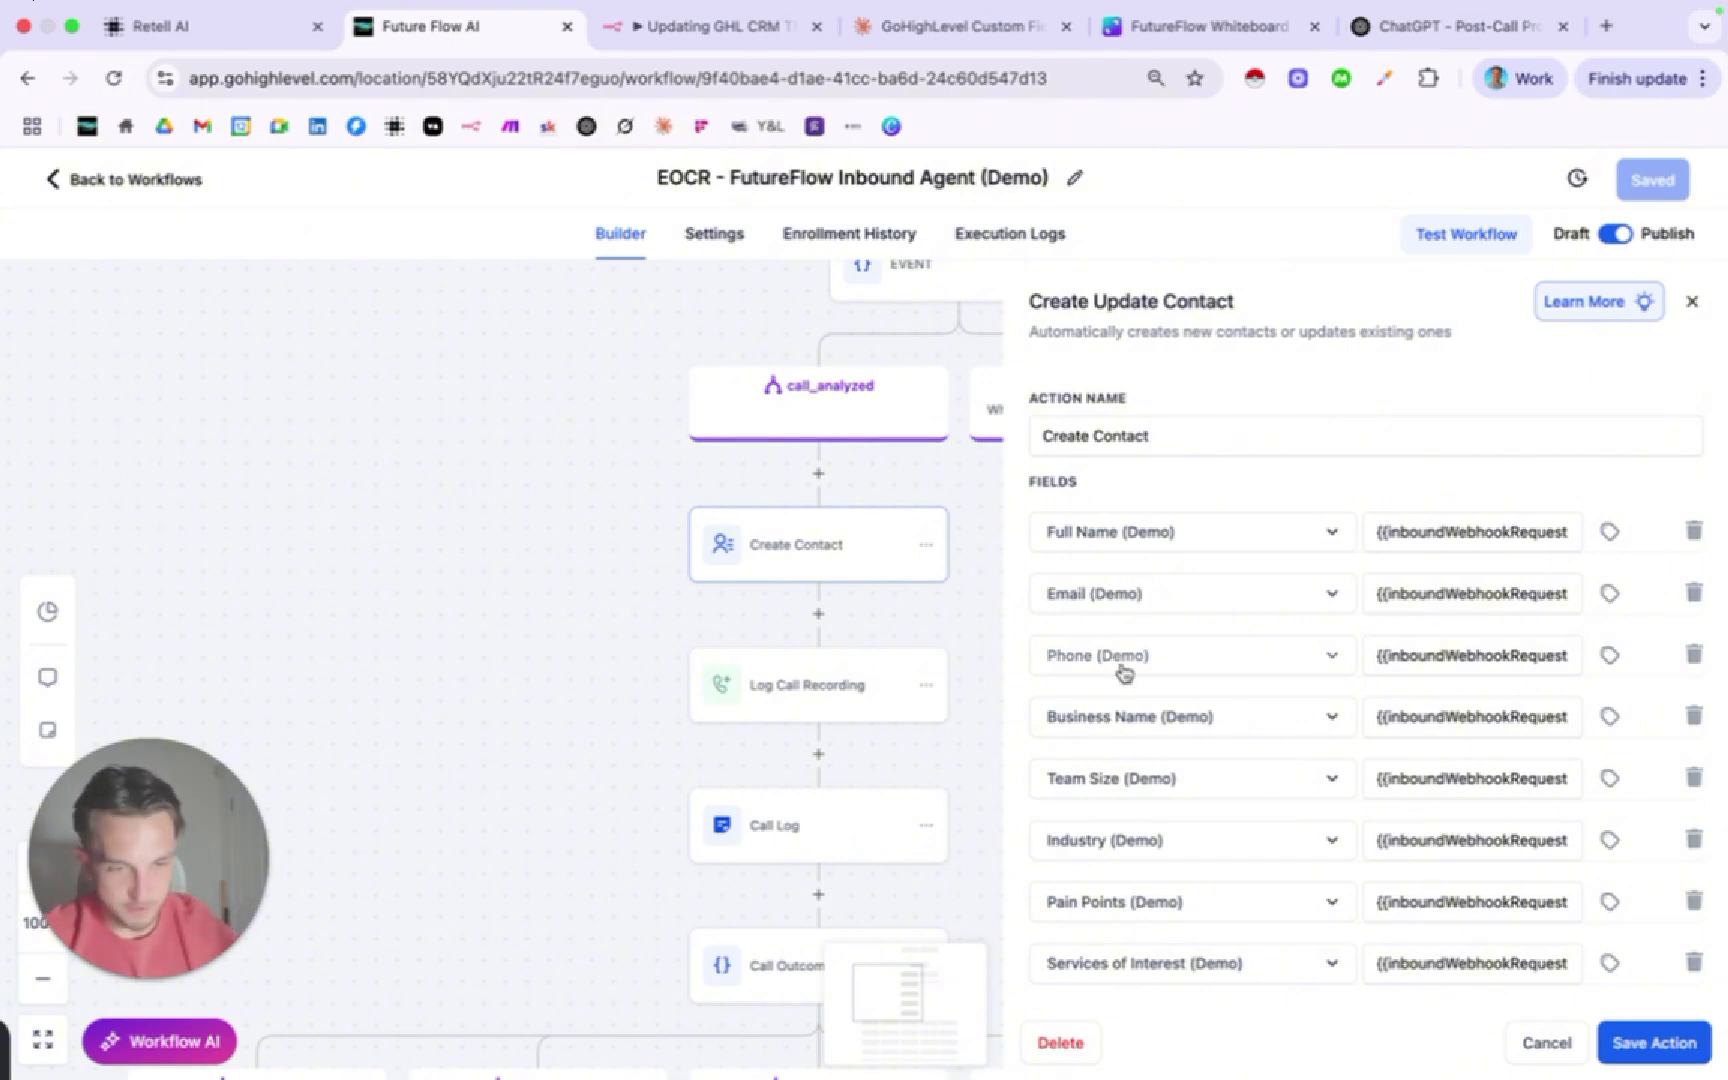
{"action": "scroll", "coordinate": [1123, 670], "scroll_direction": "down", "scroll_amount": 3}
{"action": "scroll", "coordinate": [1142, 841], "scroll_direction": "up", "scroll_amount": 3}
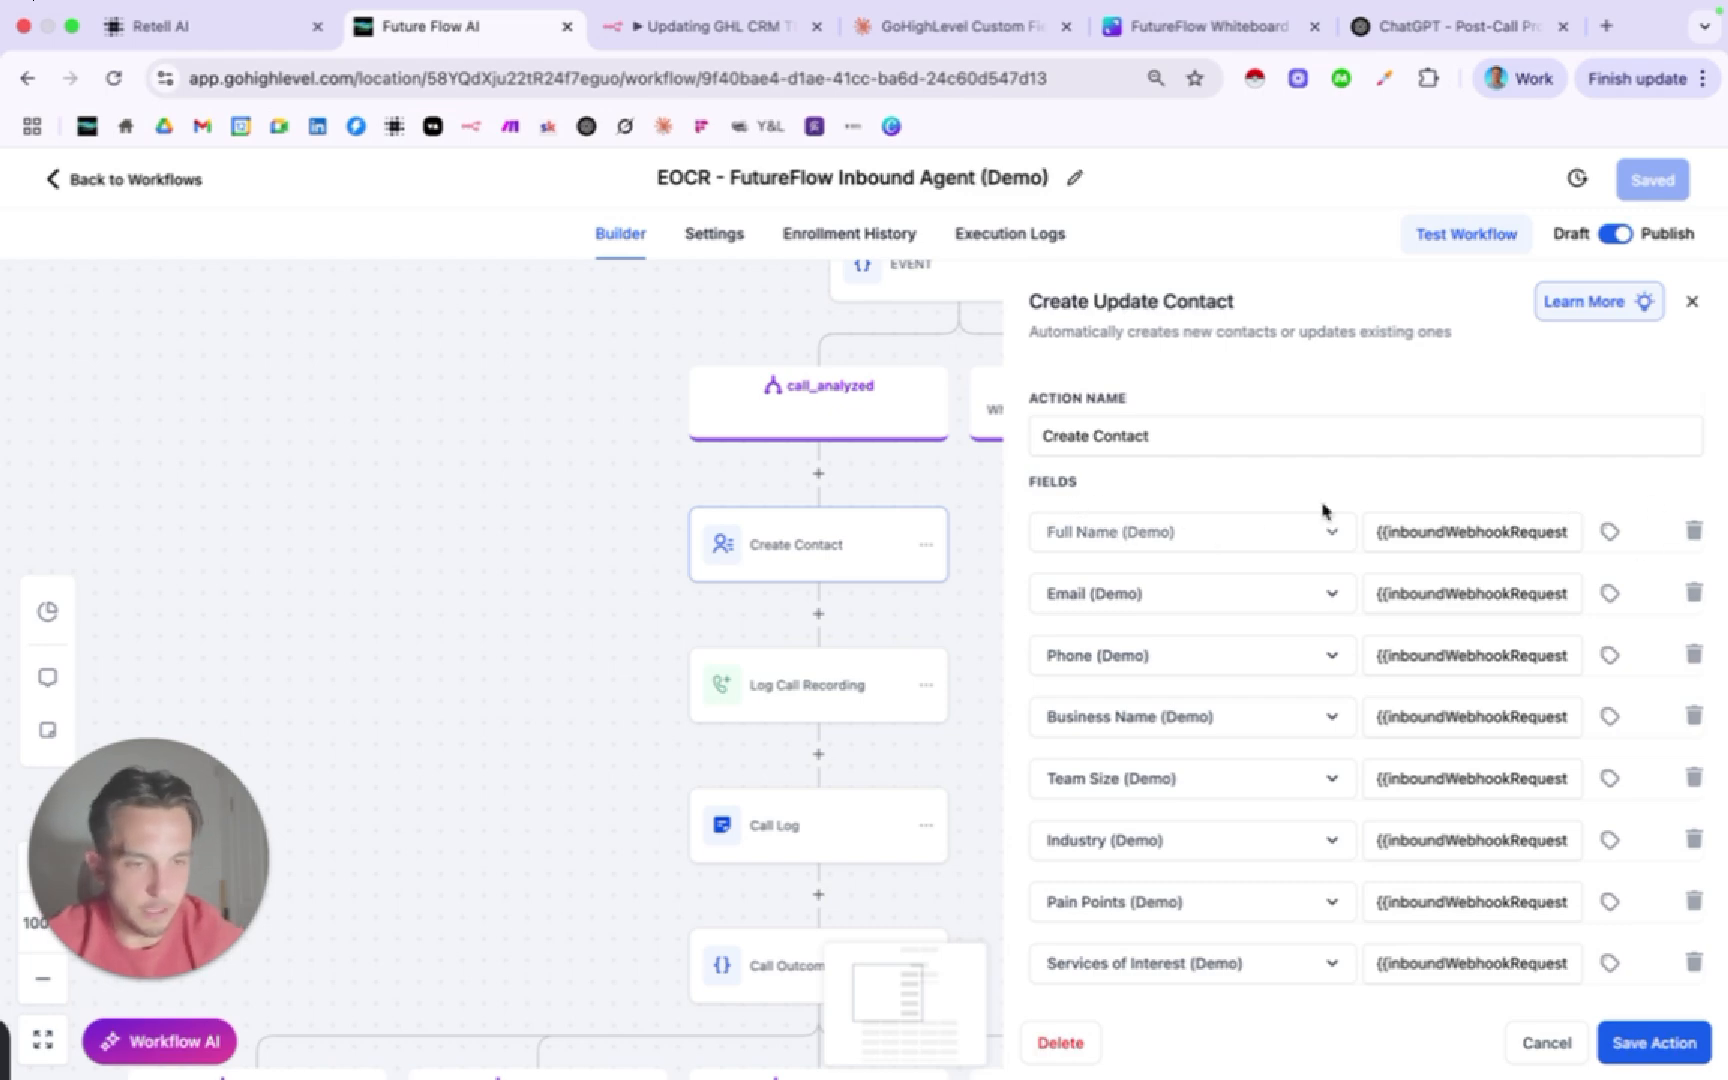
Delete the Full Name (Demo) mapping from the Create Contact action and add Full Name (Demo) again as a new field.
{"action": "left_click", "coordinate": [1693, 531]}
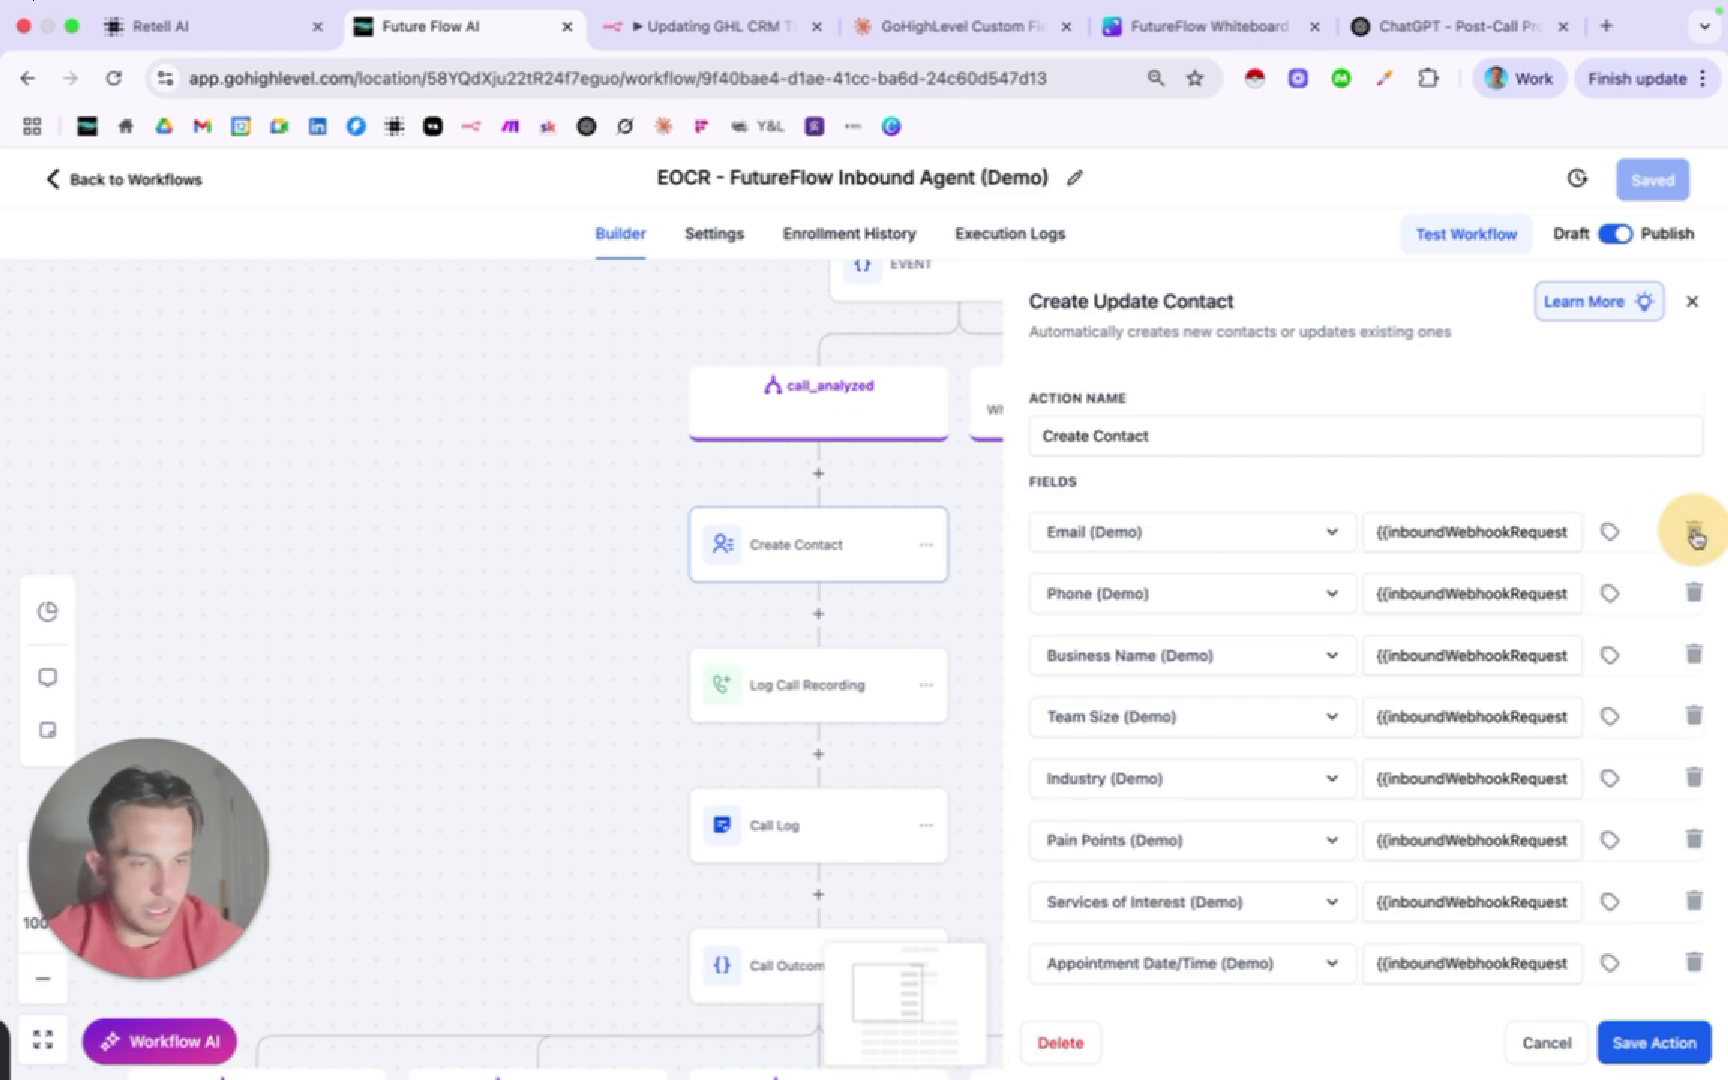
{"action": "scroll", "coordinate": [1210, 828], "scroll_direction": "down", "scroll_amount": 3}
{"action": "left_click", "coordinate": [1080, 952]}
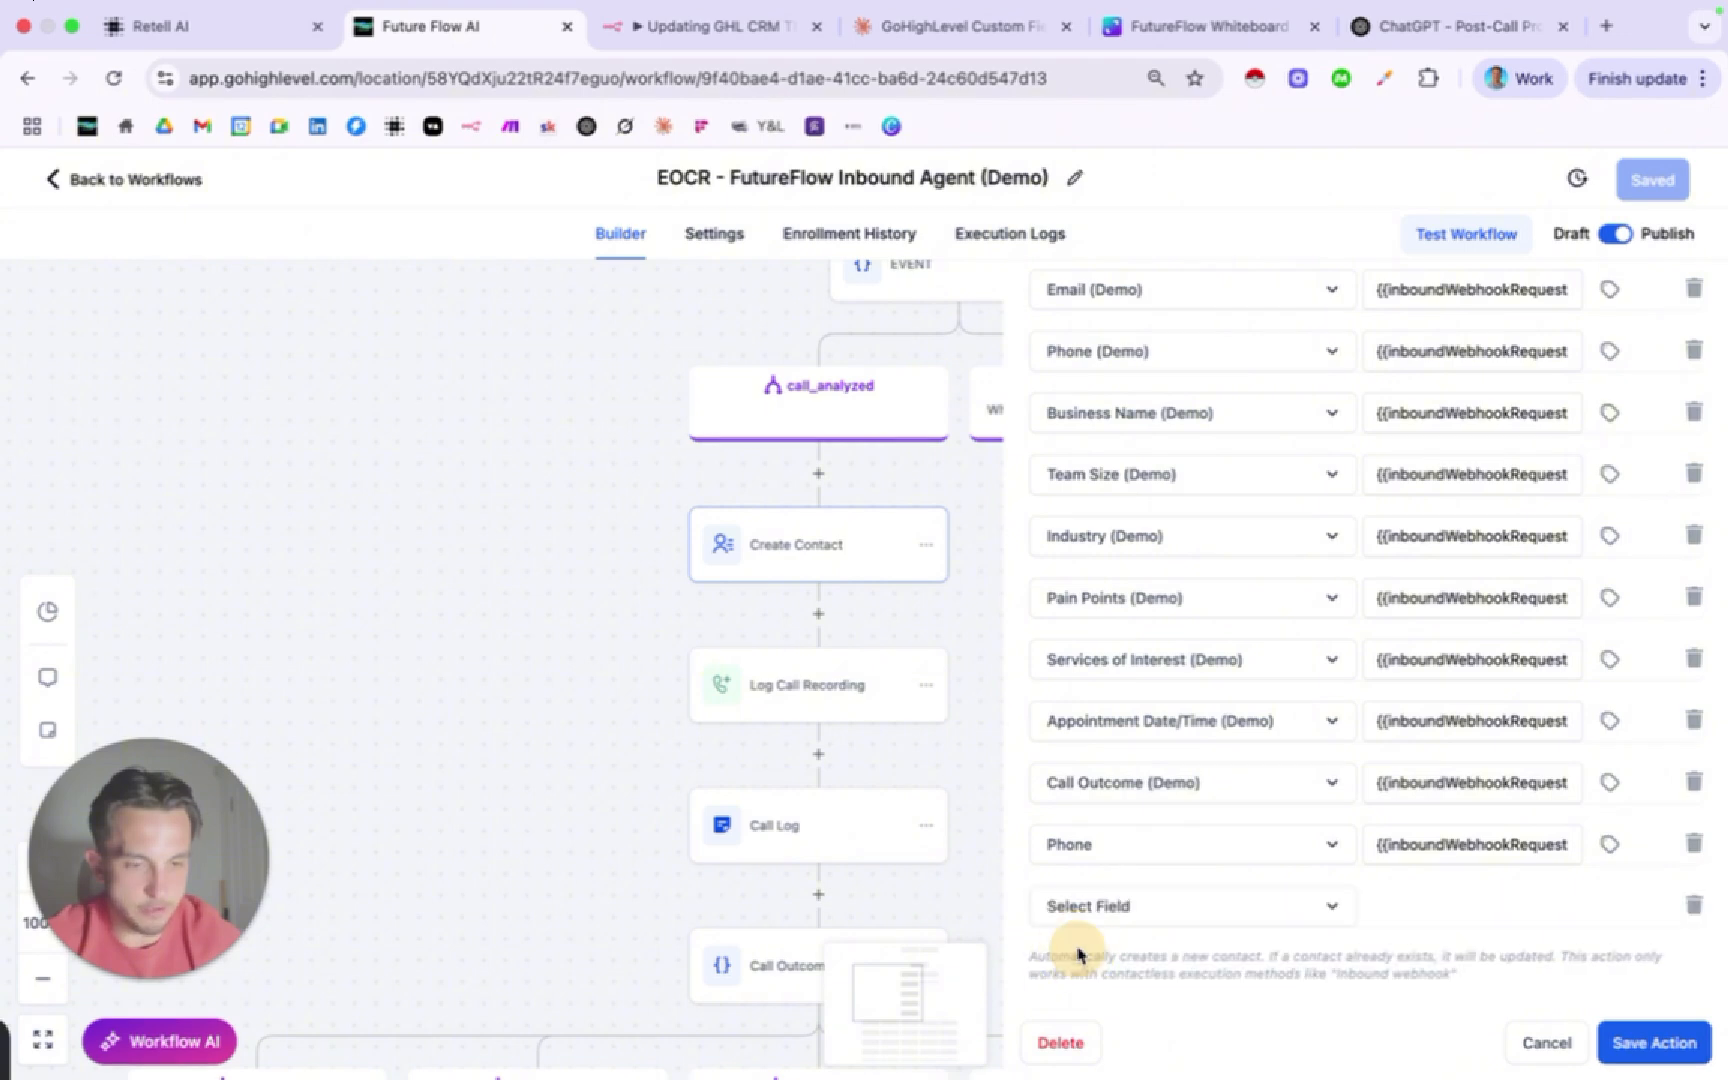
{"action": "left_click", "coordinate": [1138, 912]}
{"action": "scroll", "coordinate": [1516, 936], "scroll_direction": "down", "scroll_amount": 3}
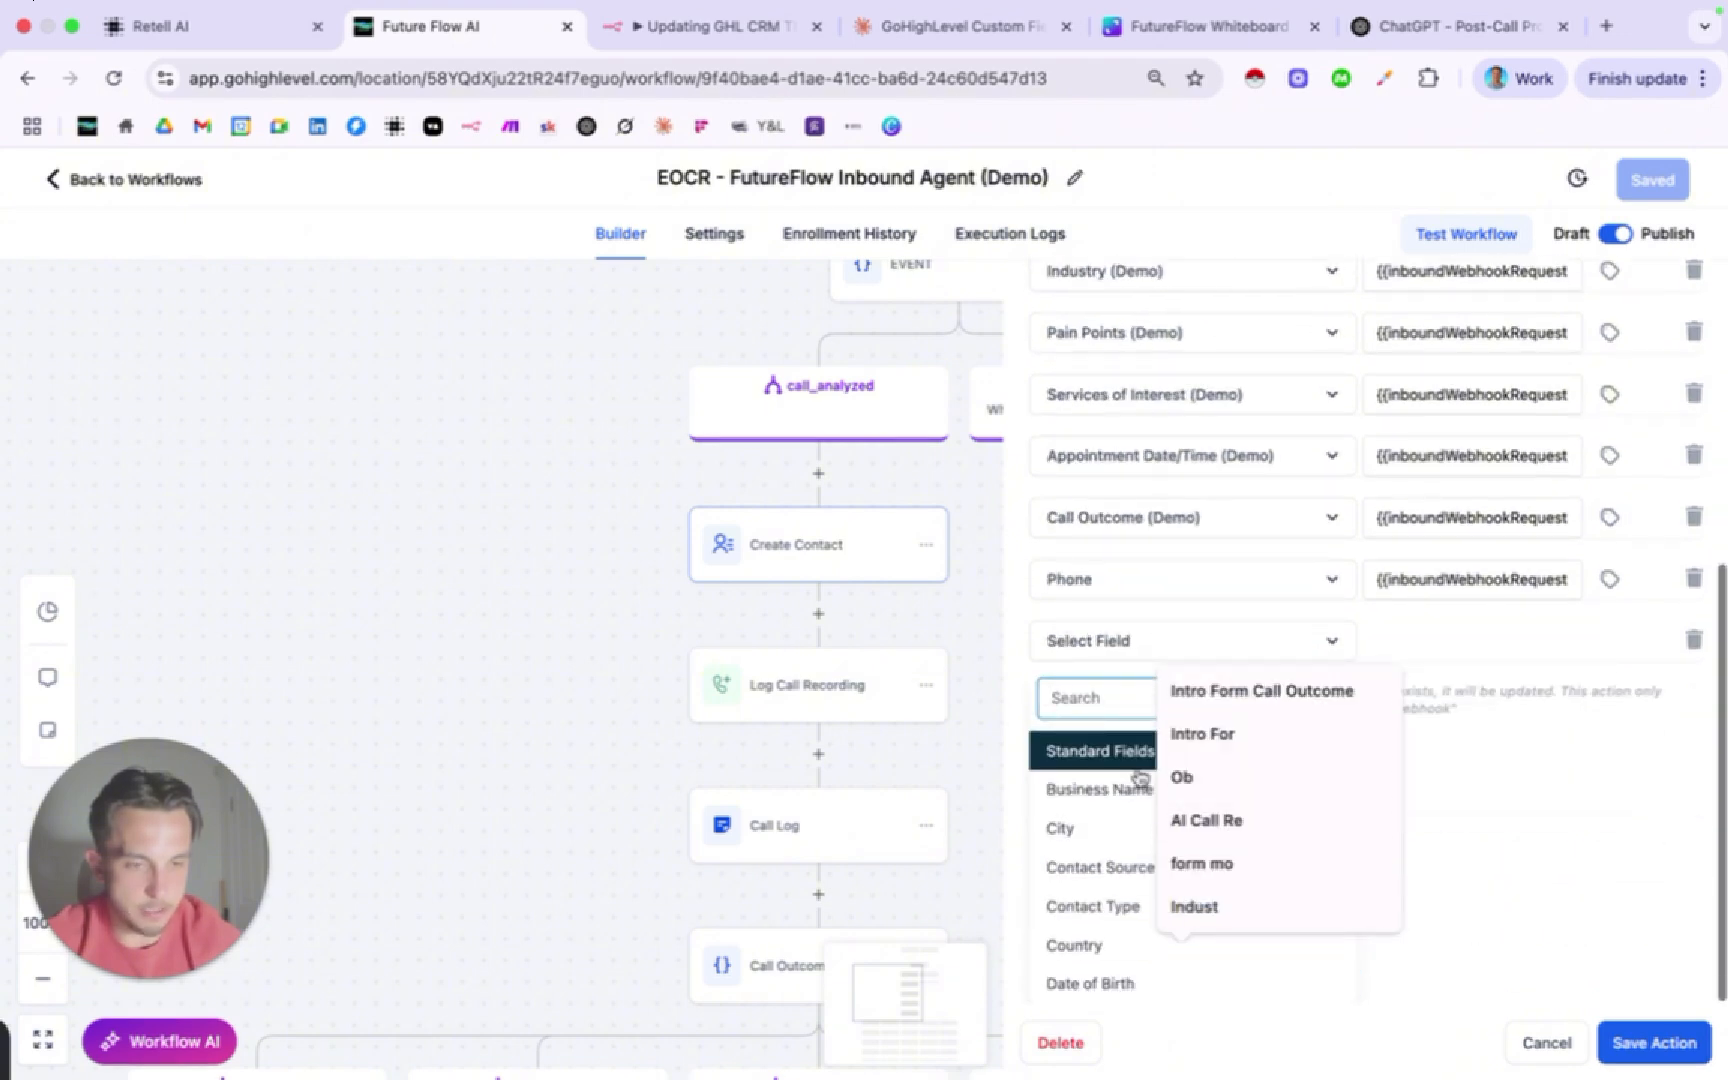
{"action": "type", "text": "Full "}
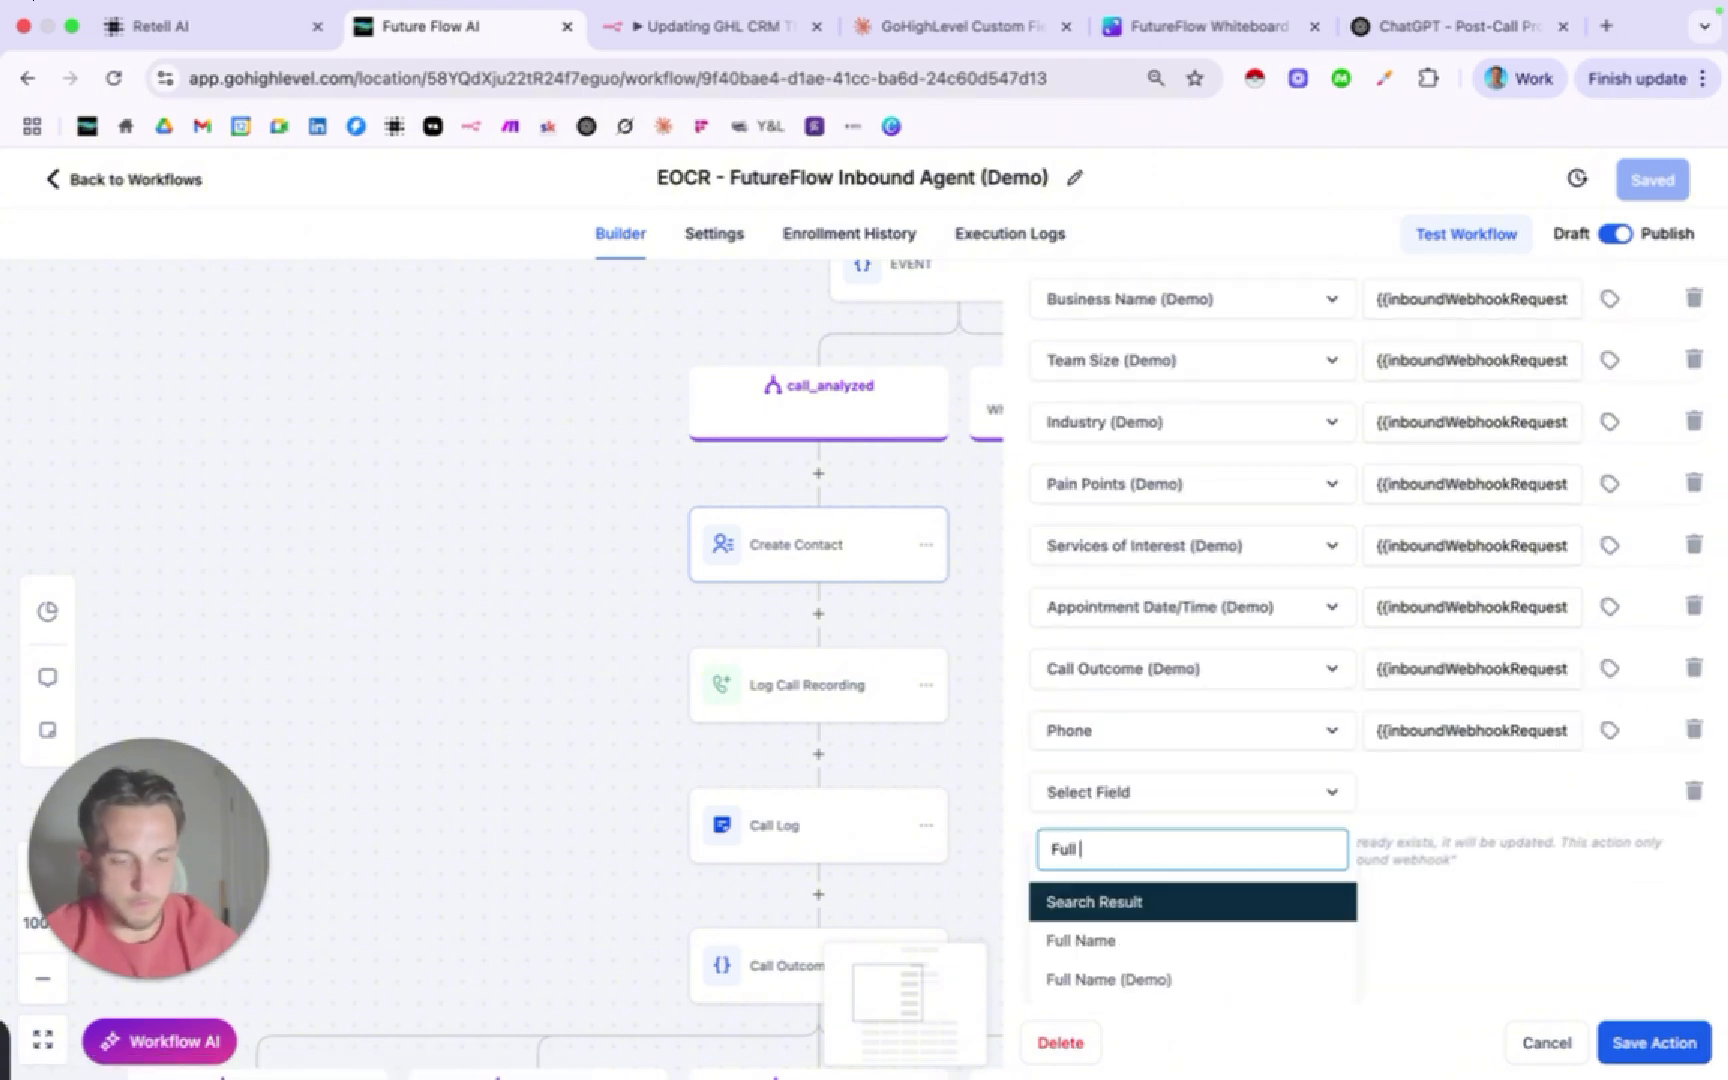
{"action": "type", "text": "Name"}
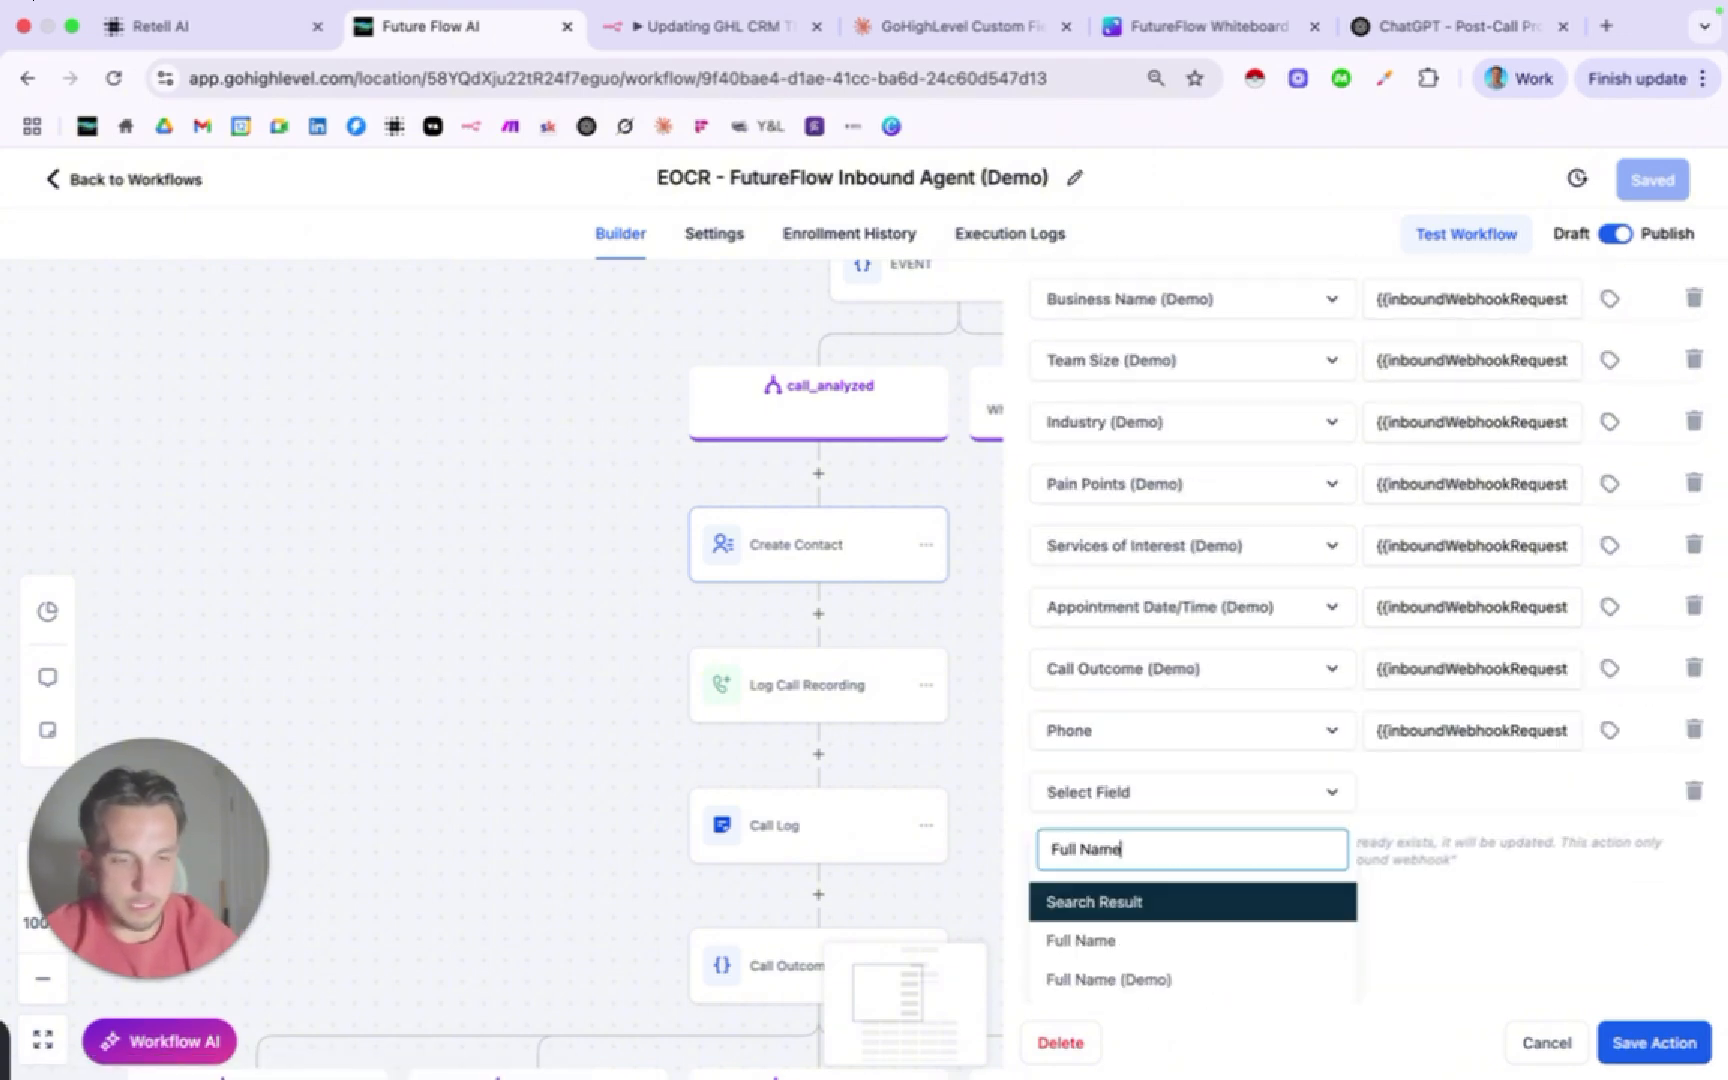
{"action": "left_click", "coordinate": [1166, 980]}
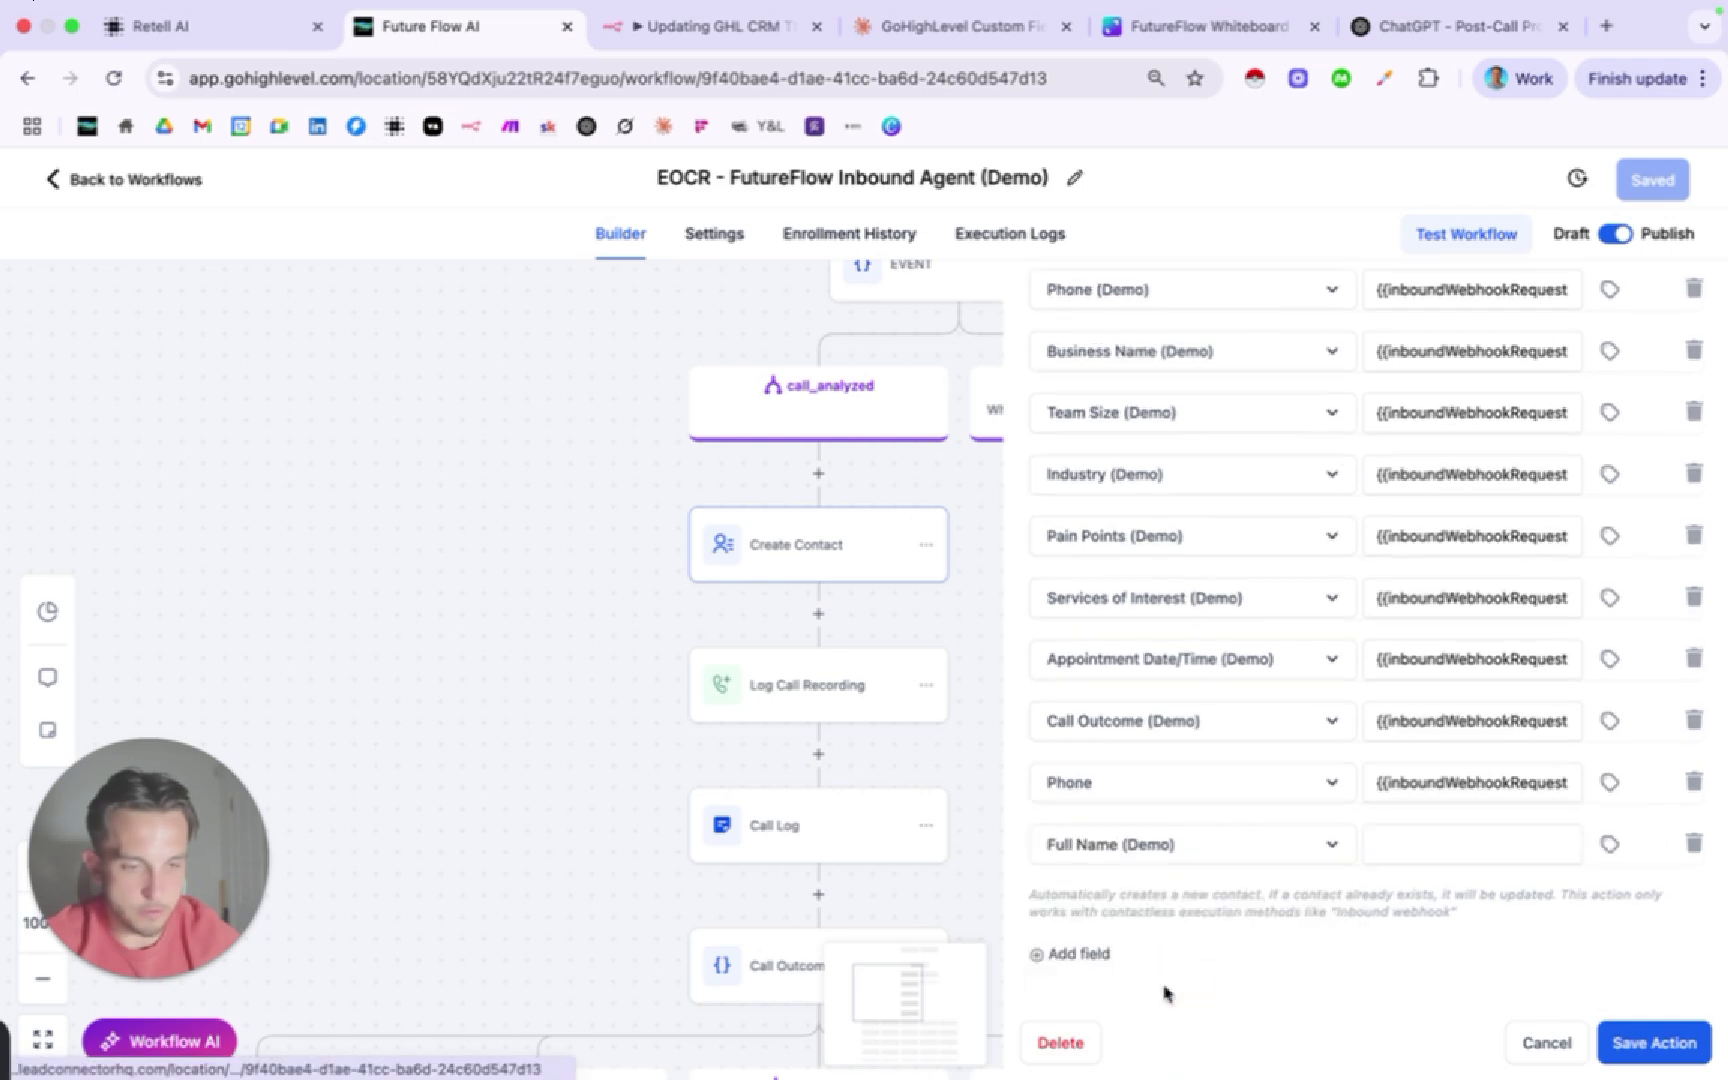
Search the custom values for "full" for the Full Name (Demo) field, and close the picker without choosing one.
{"action": "left_click", "coordinate": [1609, 845]}
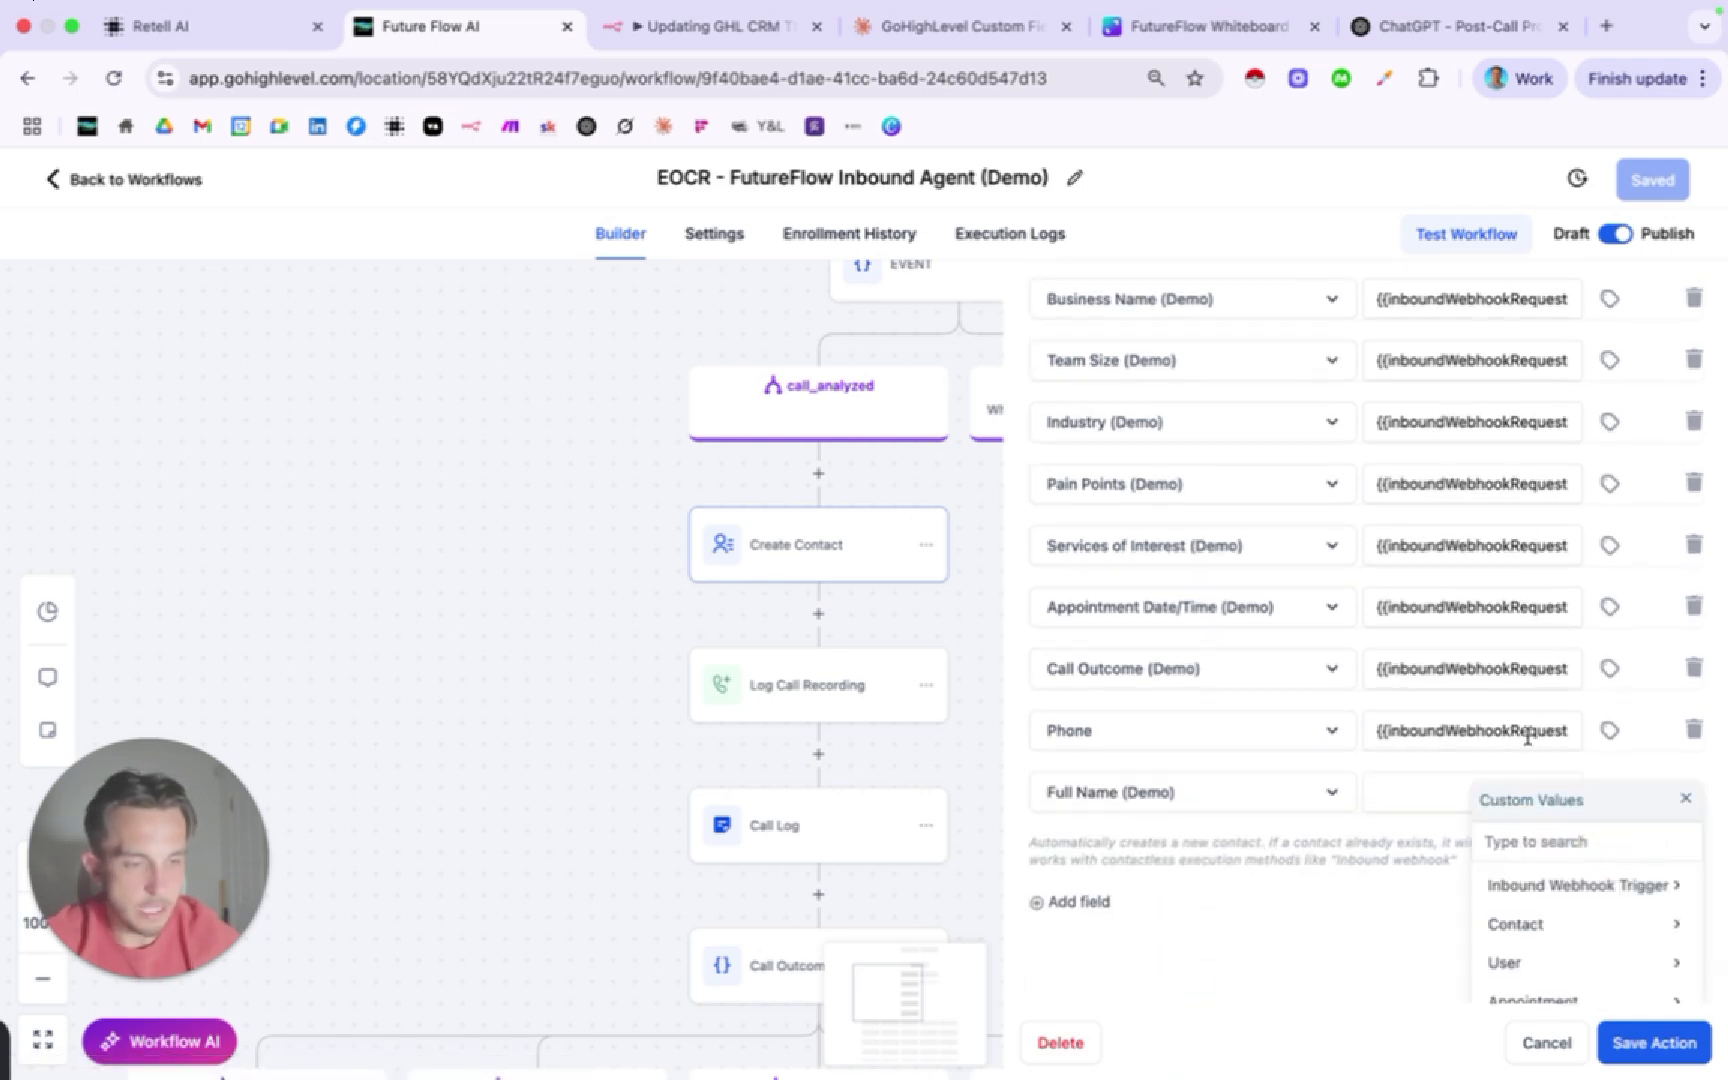
{"action": "left_click", "coordinate": [1536, 842]}
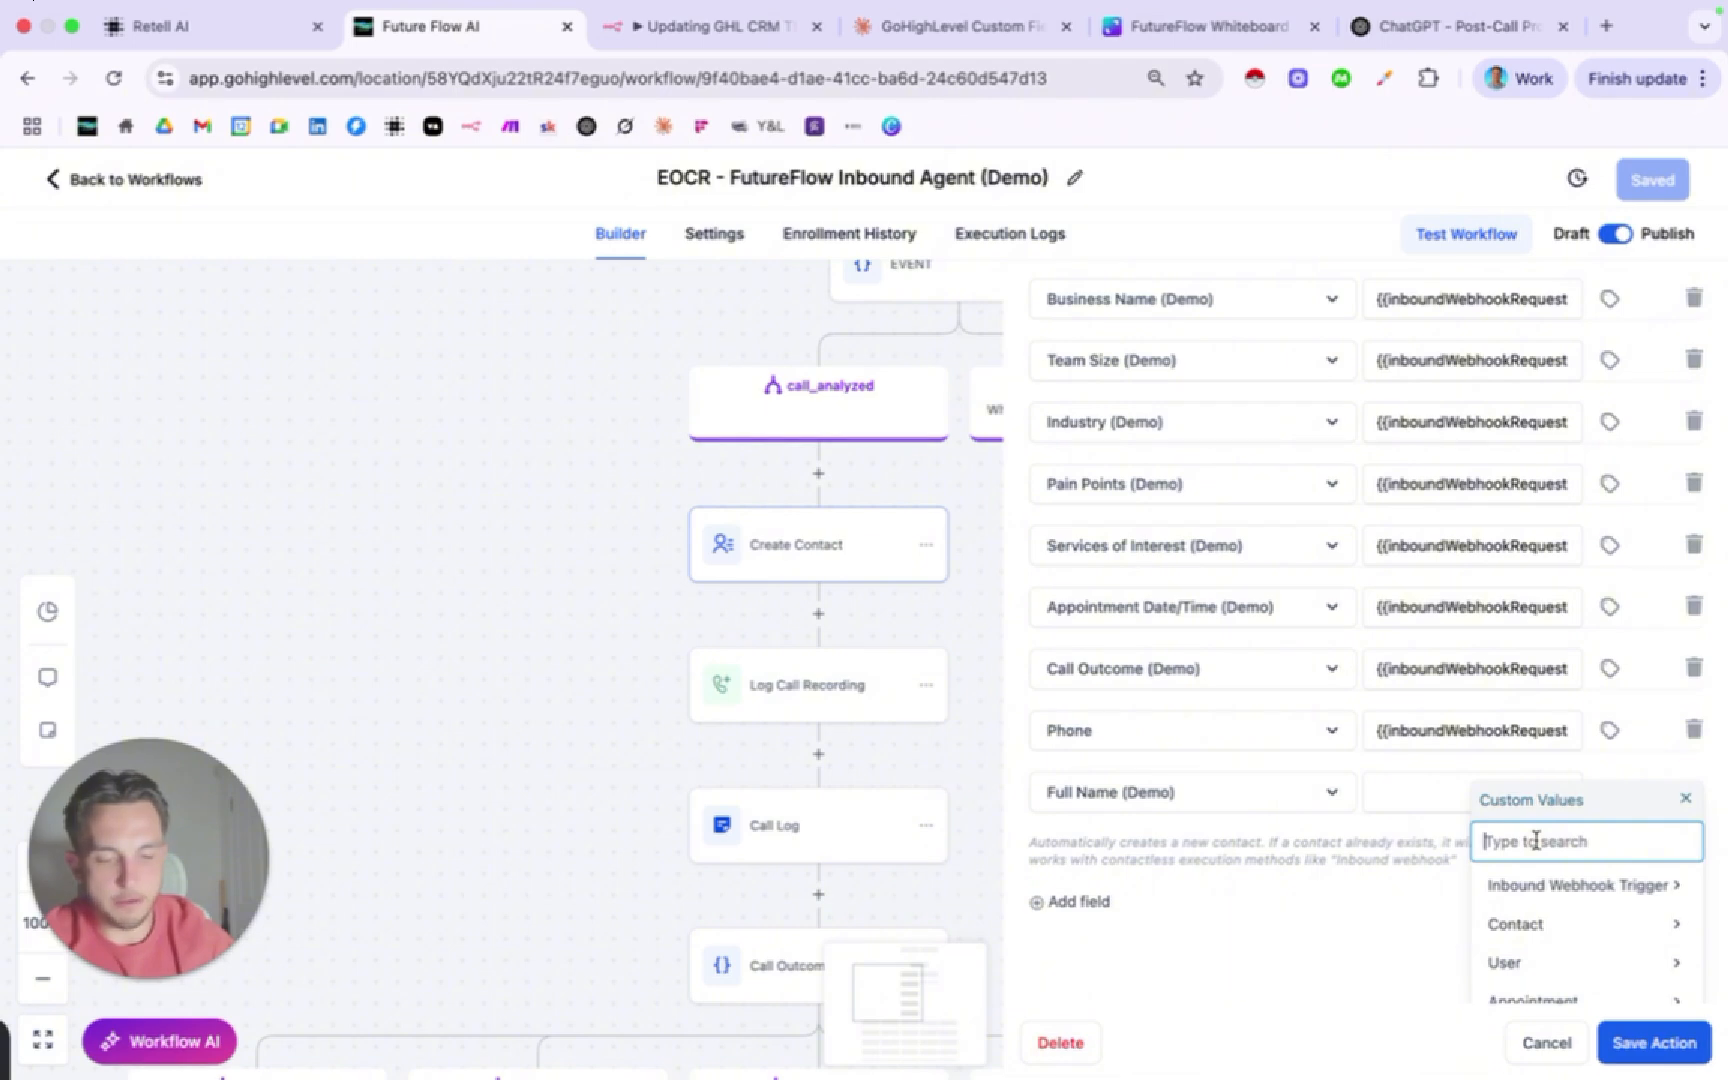
{"action": "type", "text": "full"}
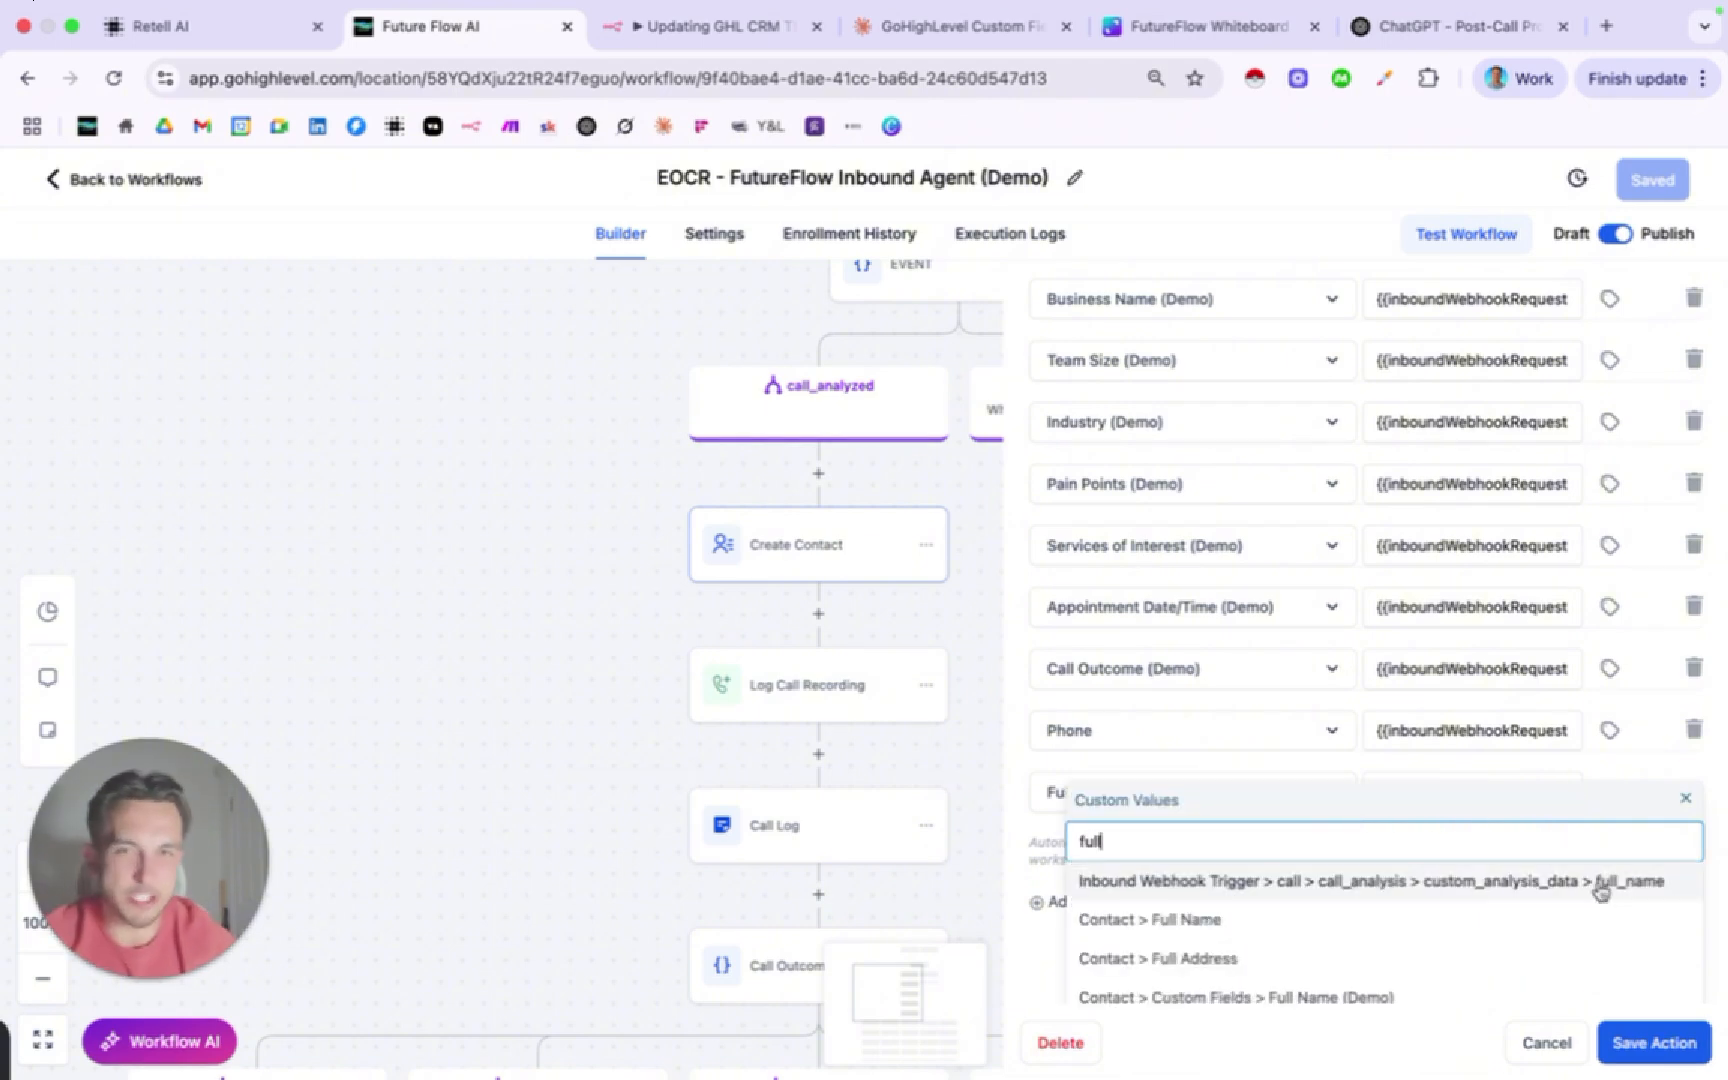
{"action": "left_click", "coordinate": [1687, 803]}
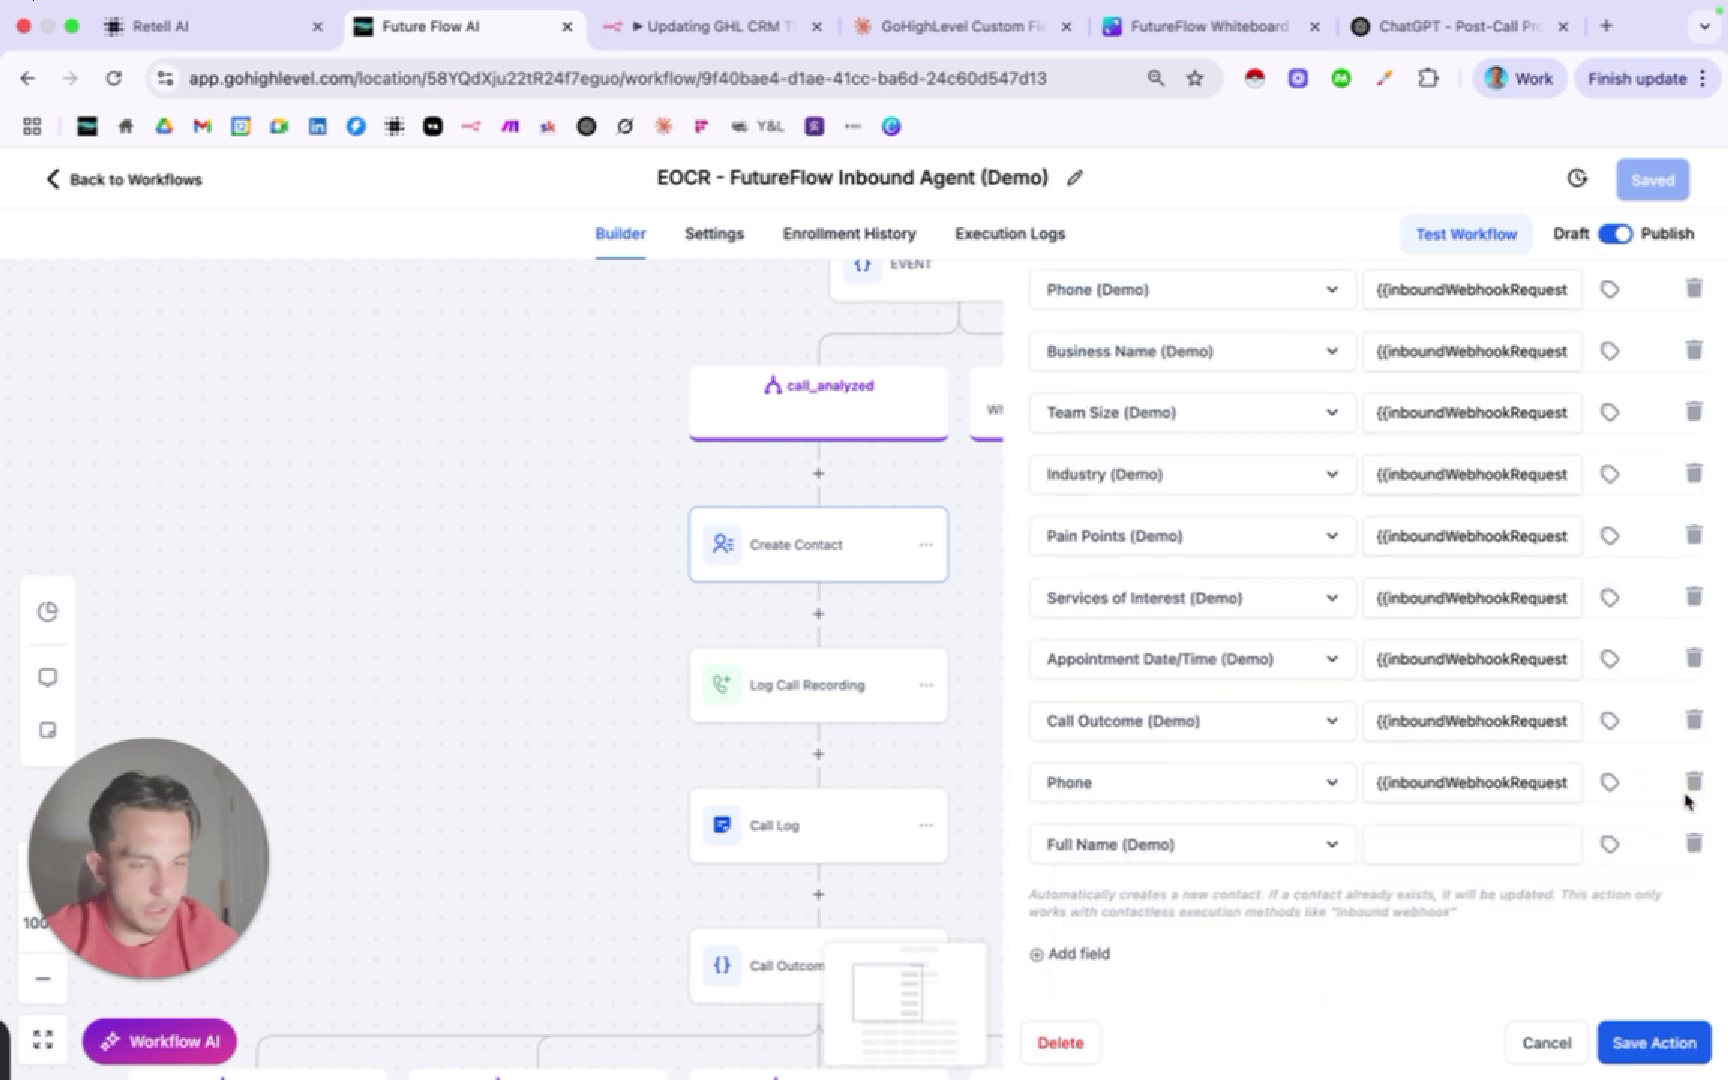
Browse the Full Name (Demo) field's custom values to Inbound Webhook Trigger > Call > Call_analysis > Custom_analysis_data.
{"action": "left_click", "coordinate": [1611, 846]}
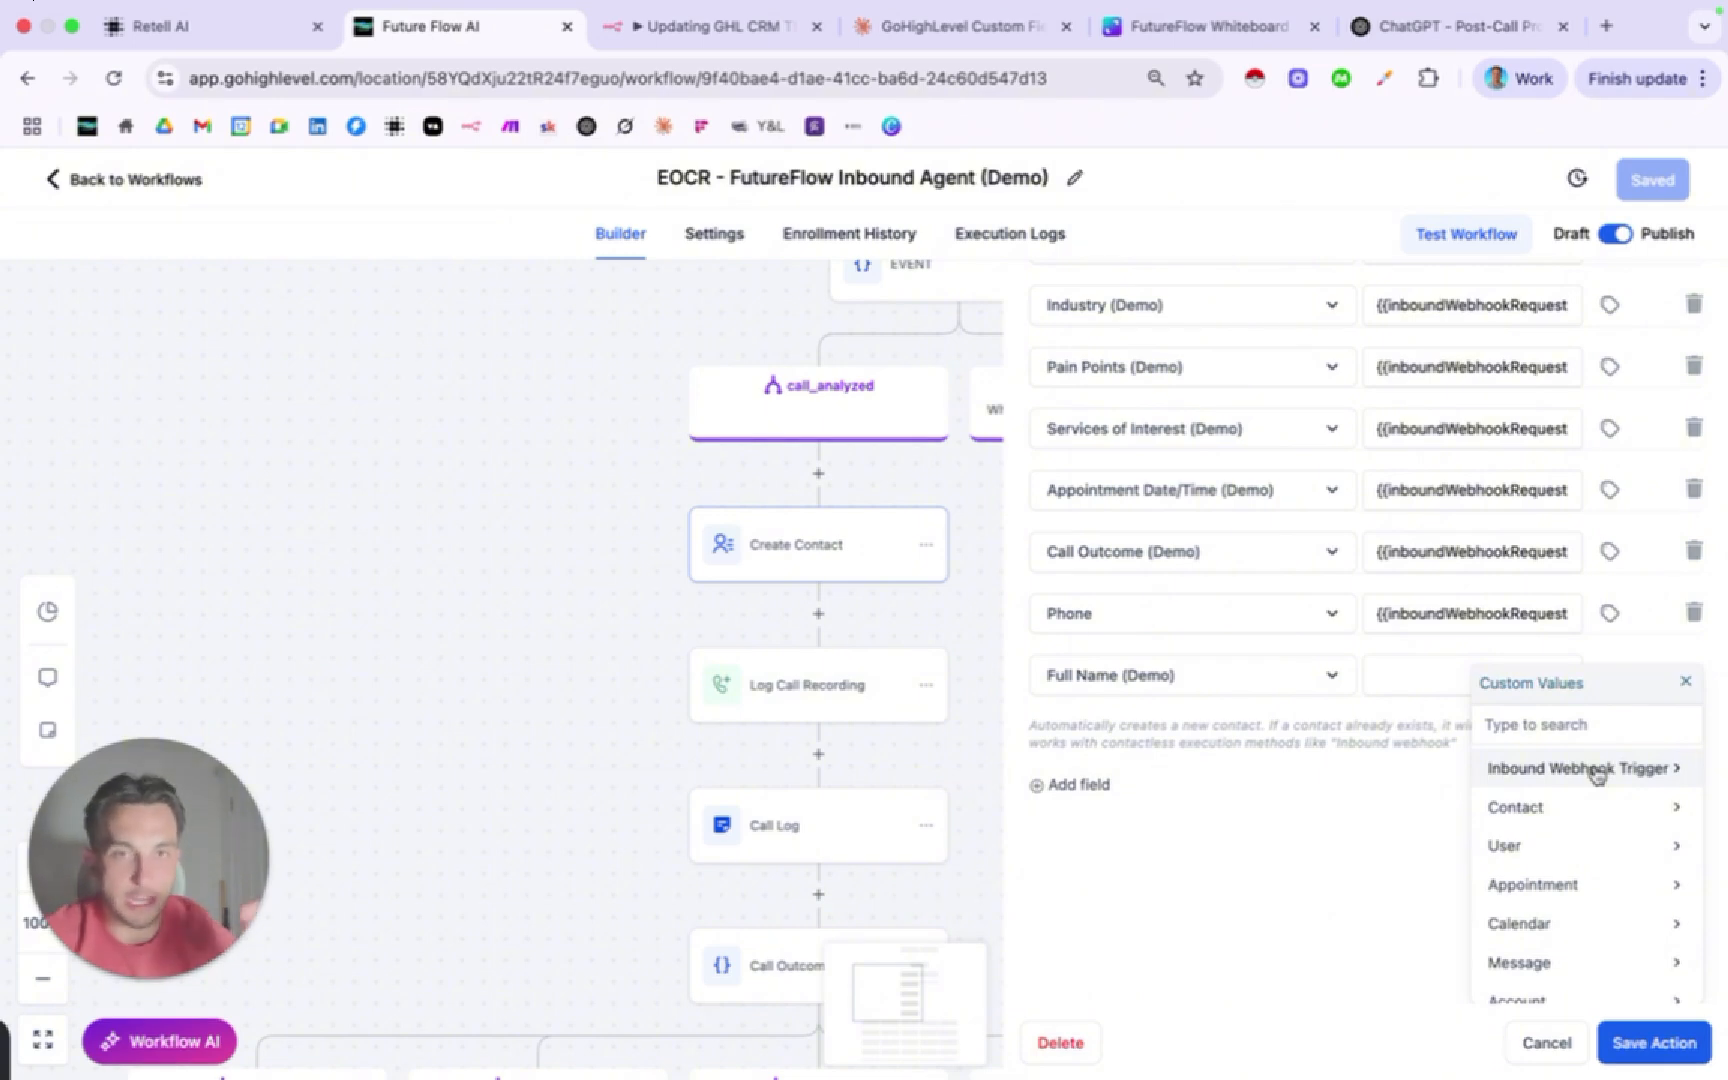
{"action": "left_click", "coordinate": [1598, 770]}
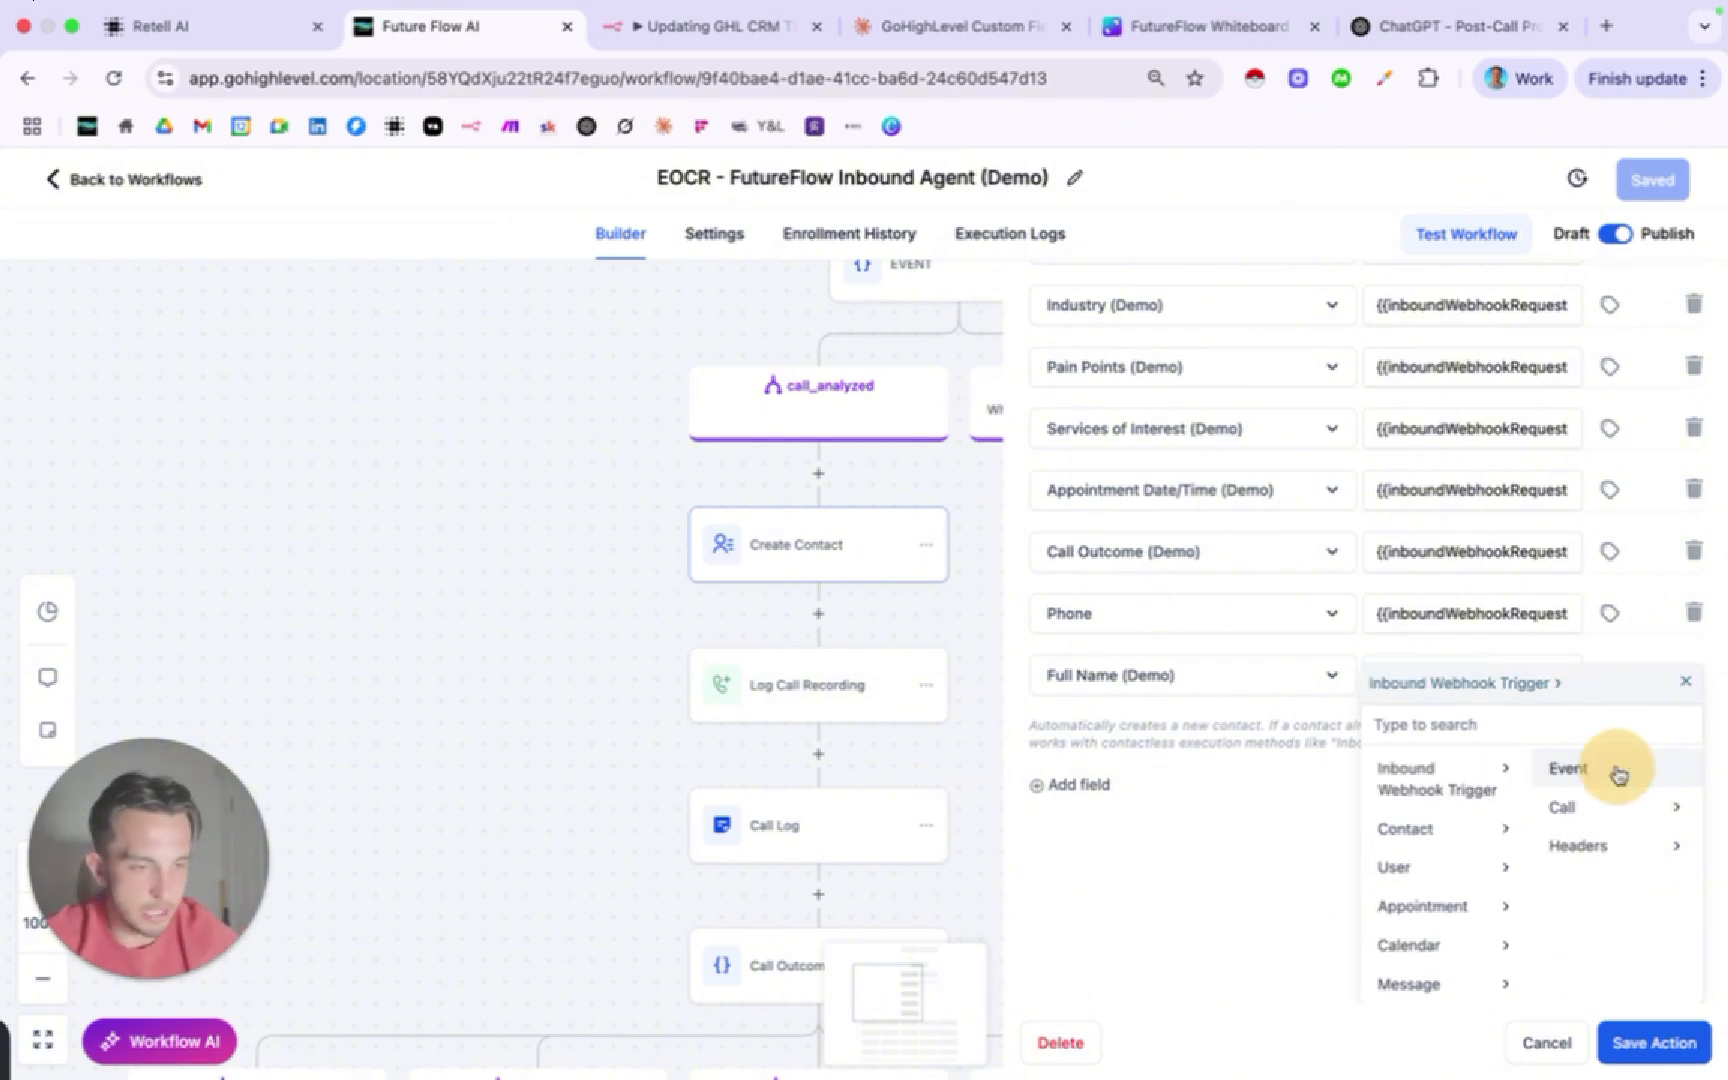
{"action": "left_click", "coordinate": [1576, 806]}
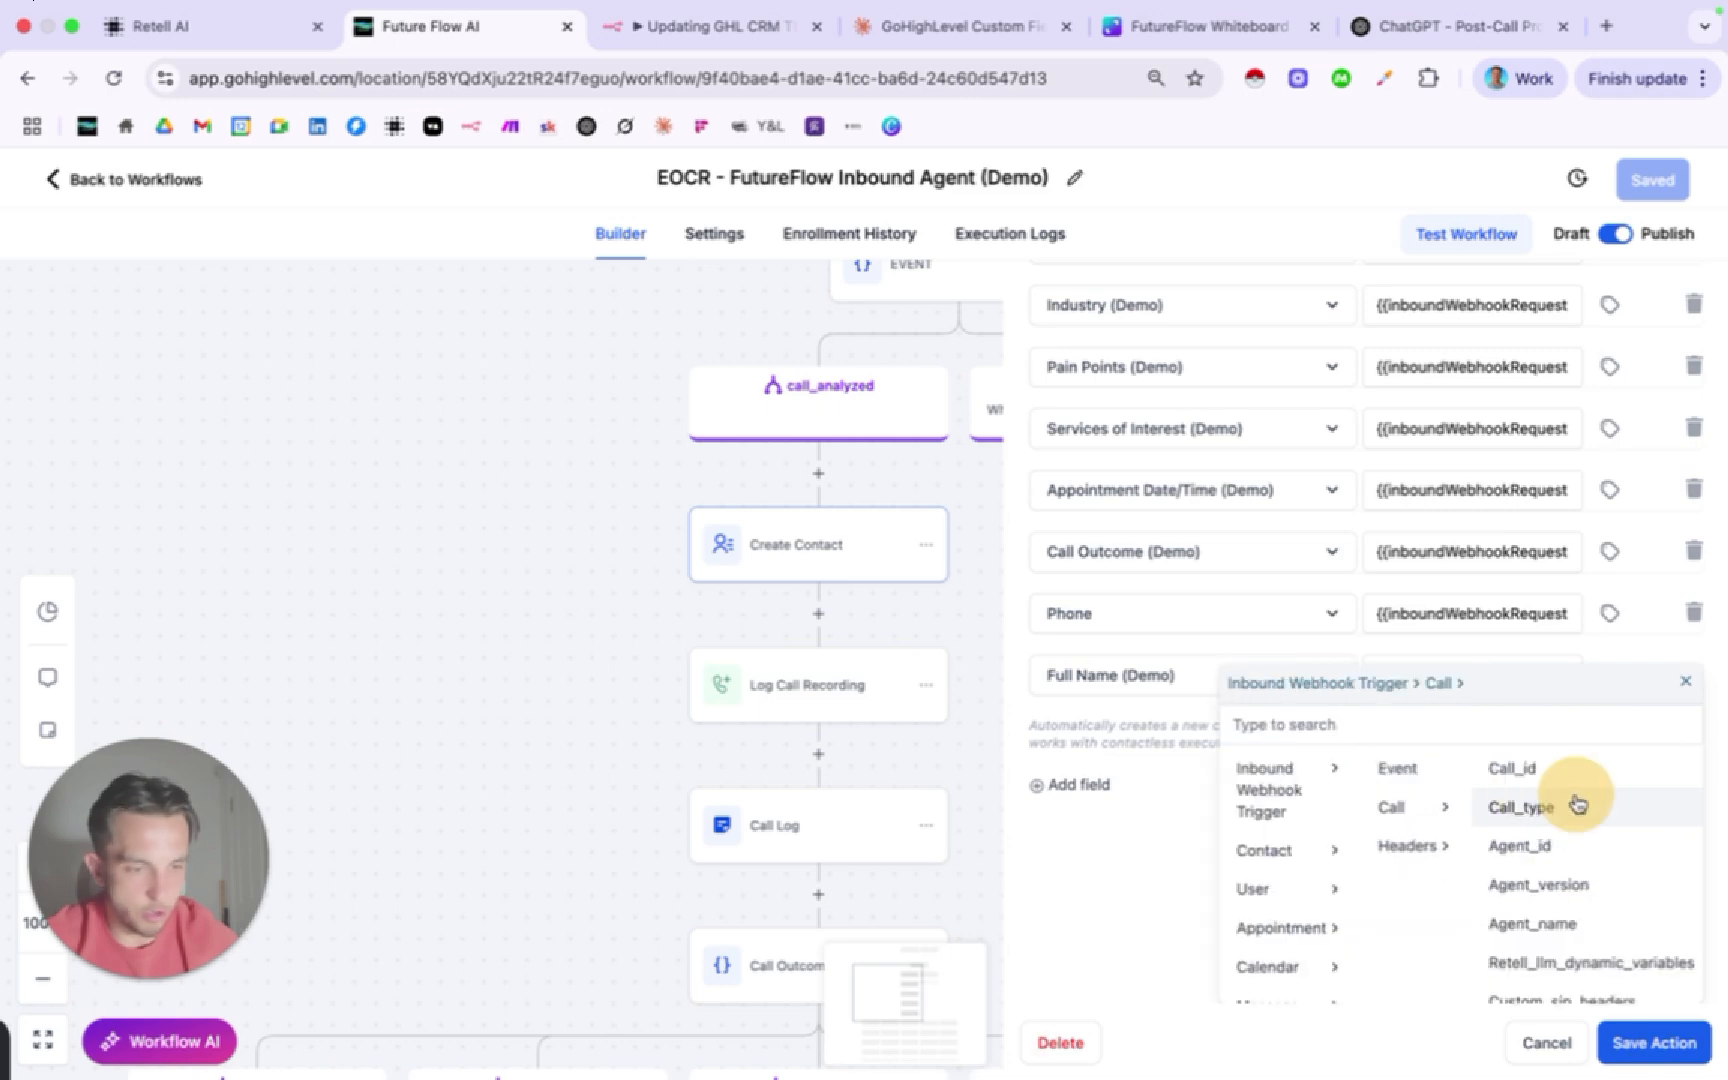
{"action": "scroll", "coordinate": [1578, 862], "scroll_direction": "down", "scroll_amount": 5}
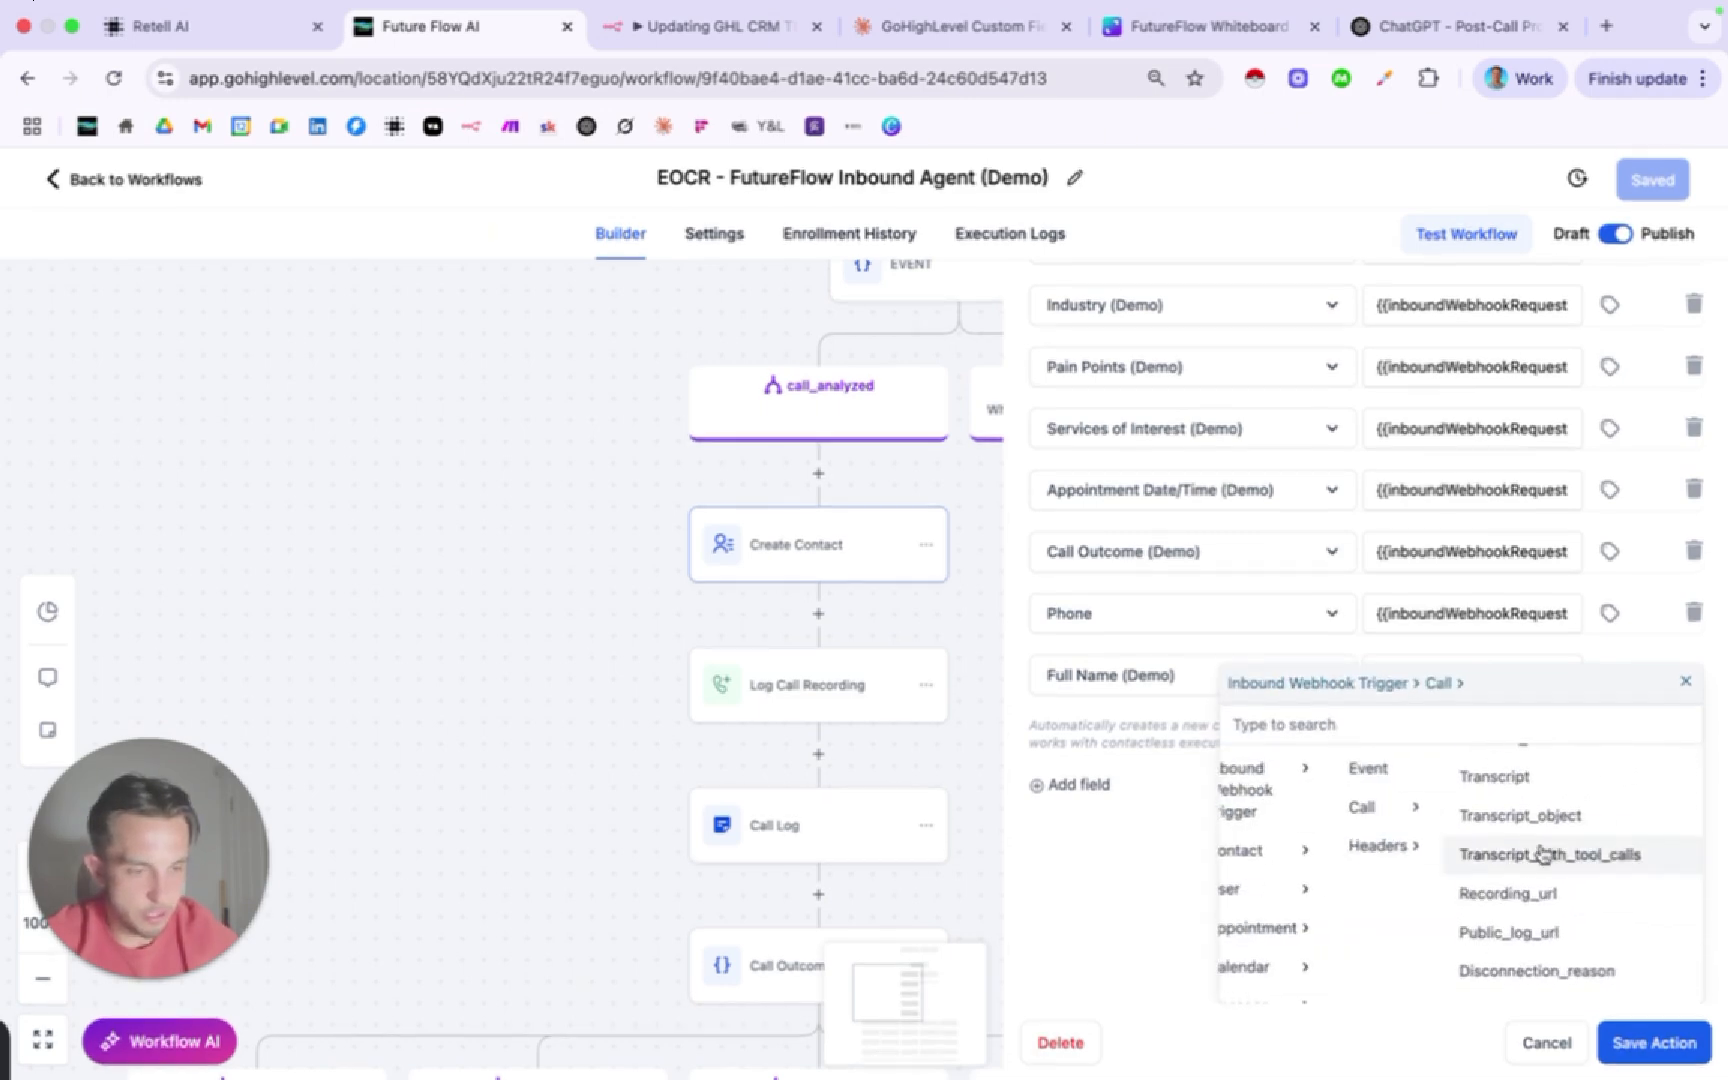
{"action": "scroll", "coordinate": [1539, 853], "scroll_direction": "down", "scroll_amount": 5}
{"action": "scroll", "coordinate": [1543, 853], "scroll_direction": "up", "scroll_amount": 2}
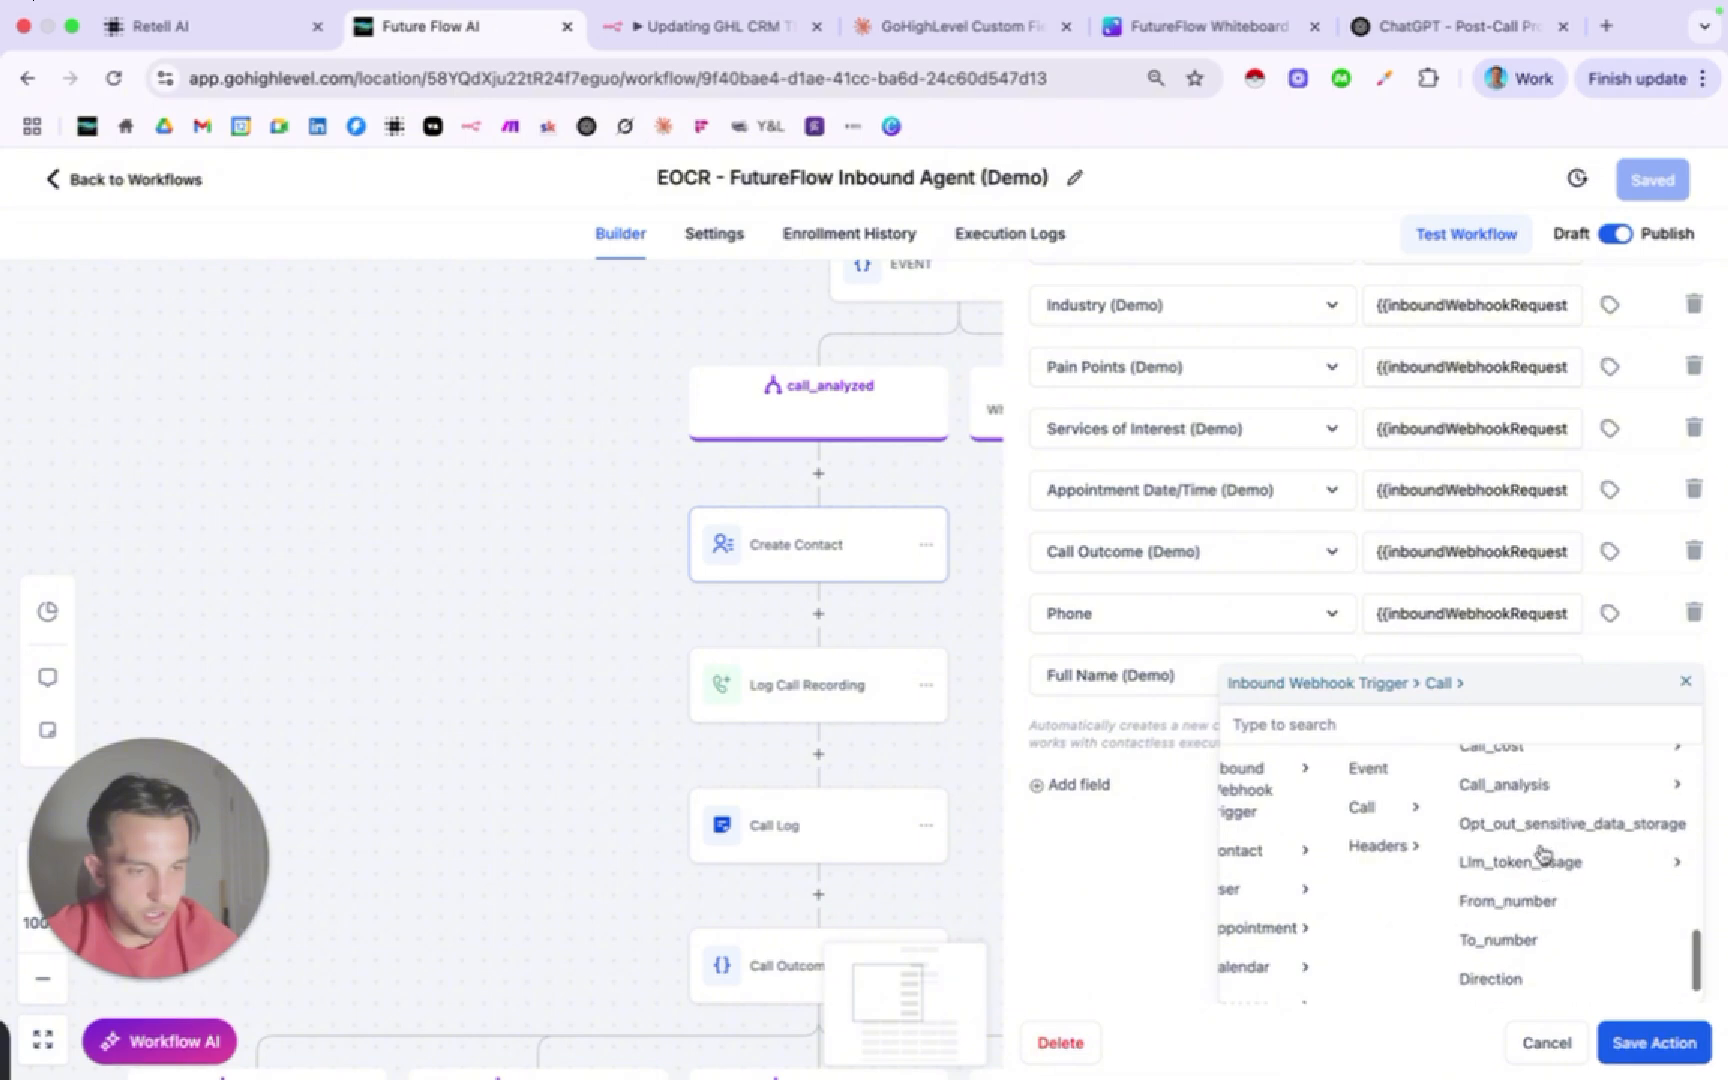
{"action": "left_click", "coordinate": [1530, 853]}
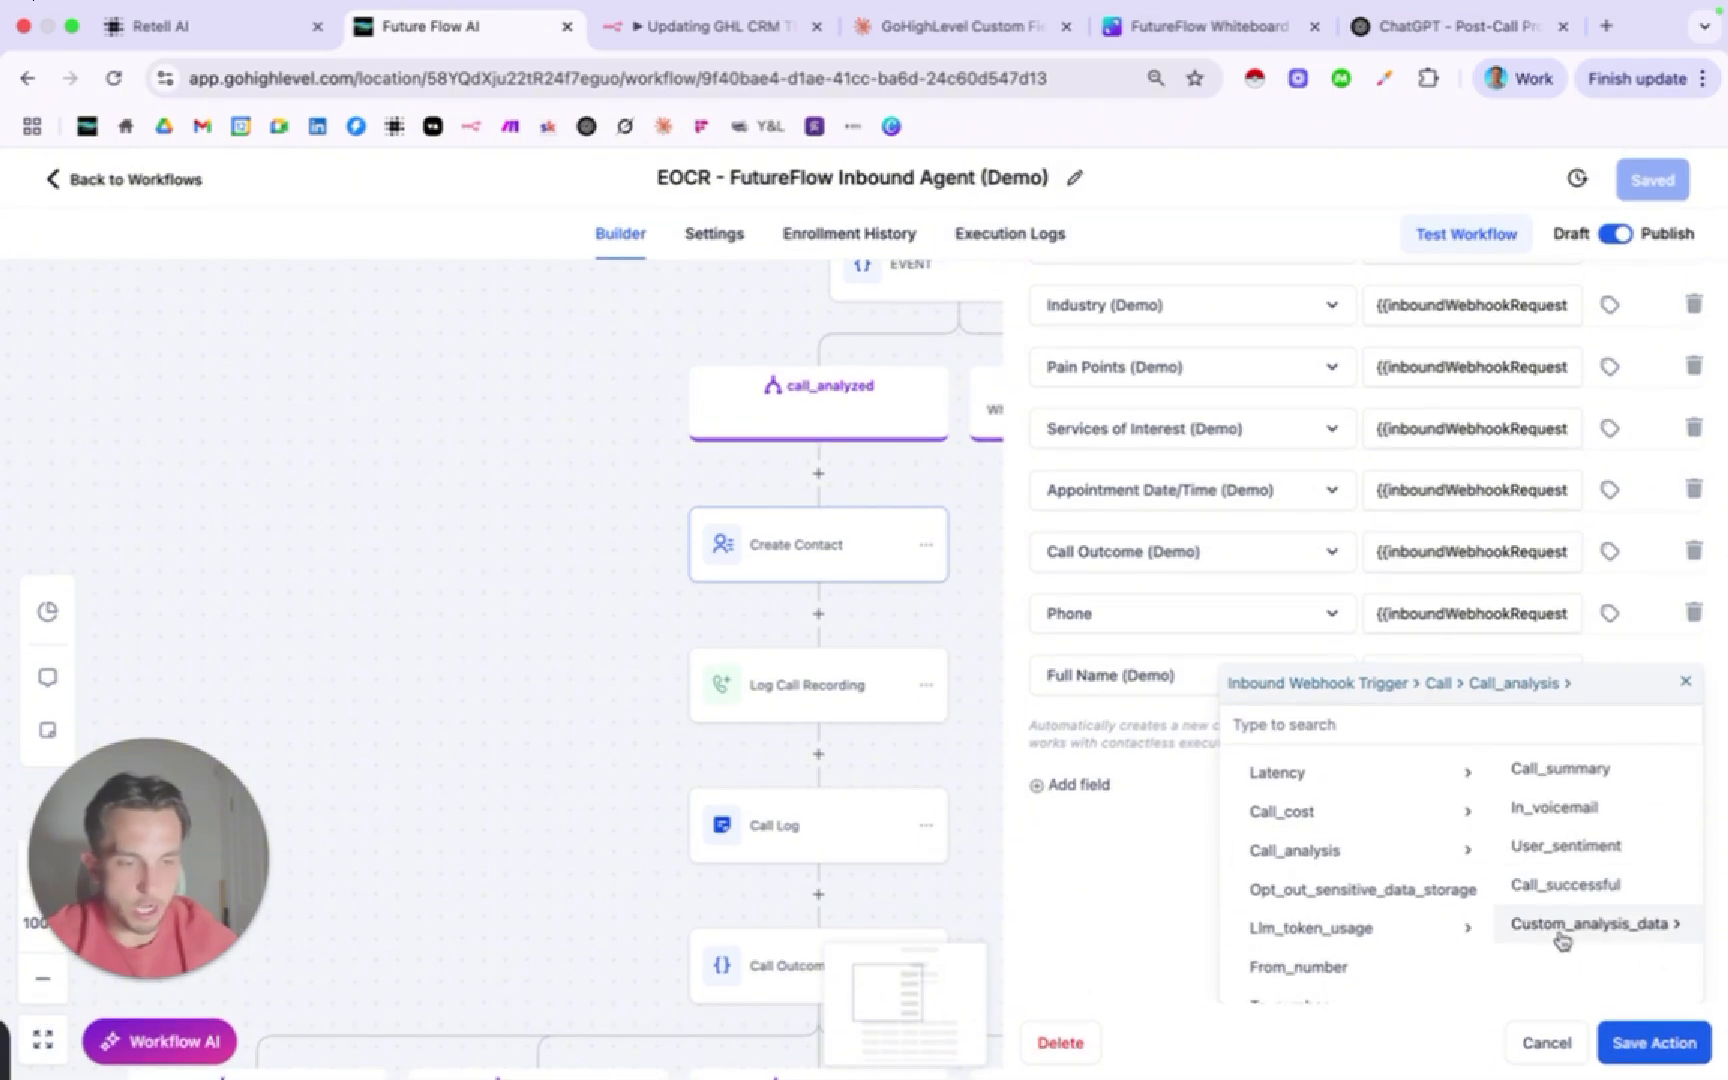
{"action": "left_click", "coordinate": [1563, 930]}
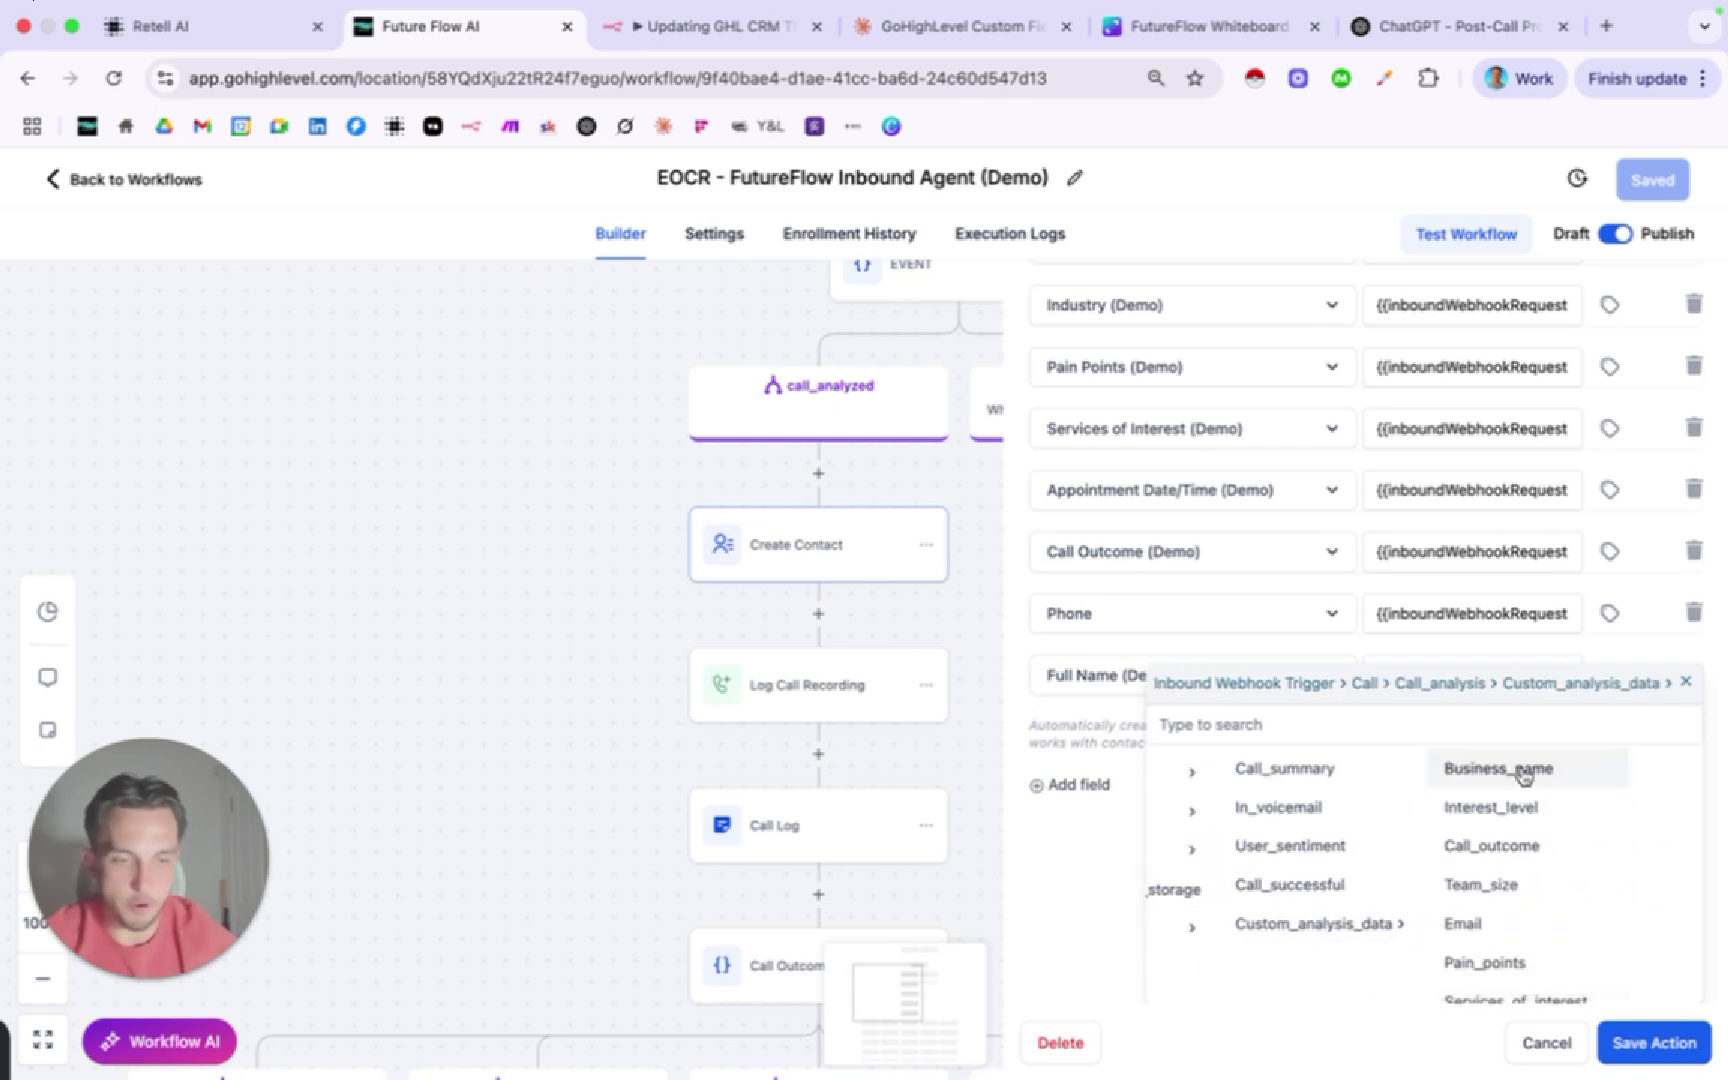
Switch to the Retell AI agent and examine the data fields defined in its Post-Call Analysis settings.
{"action": "left_click", "coordinate": [250, 24]}
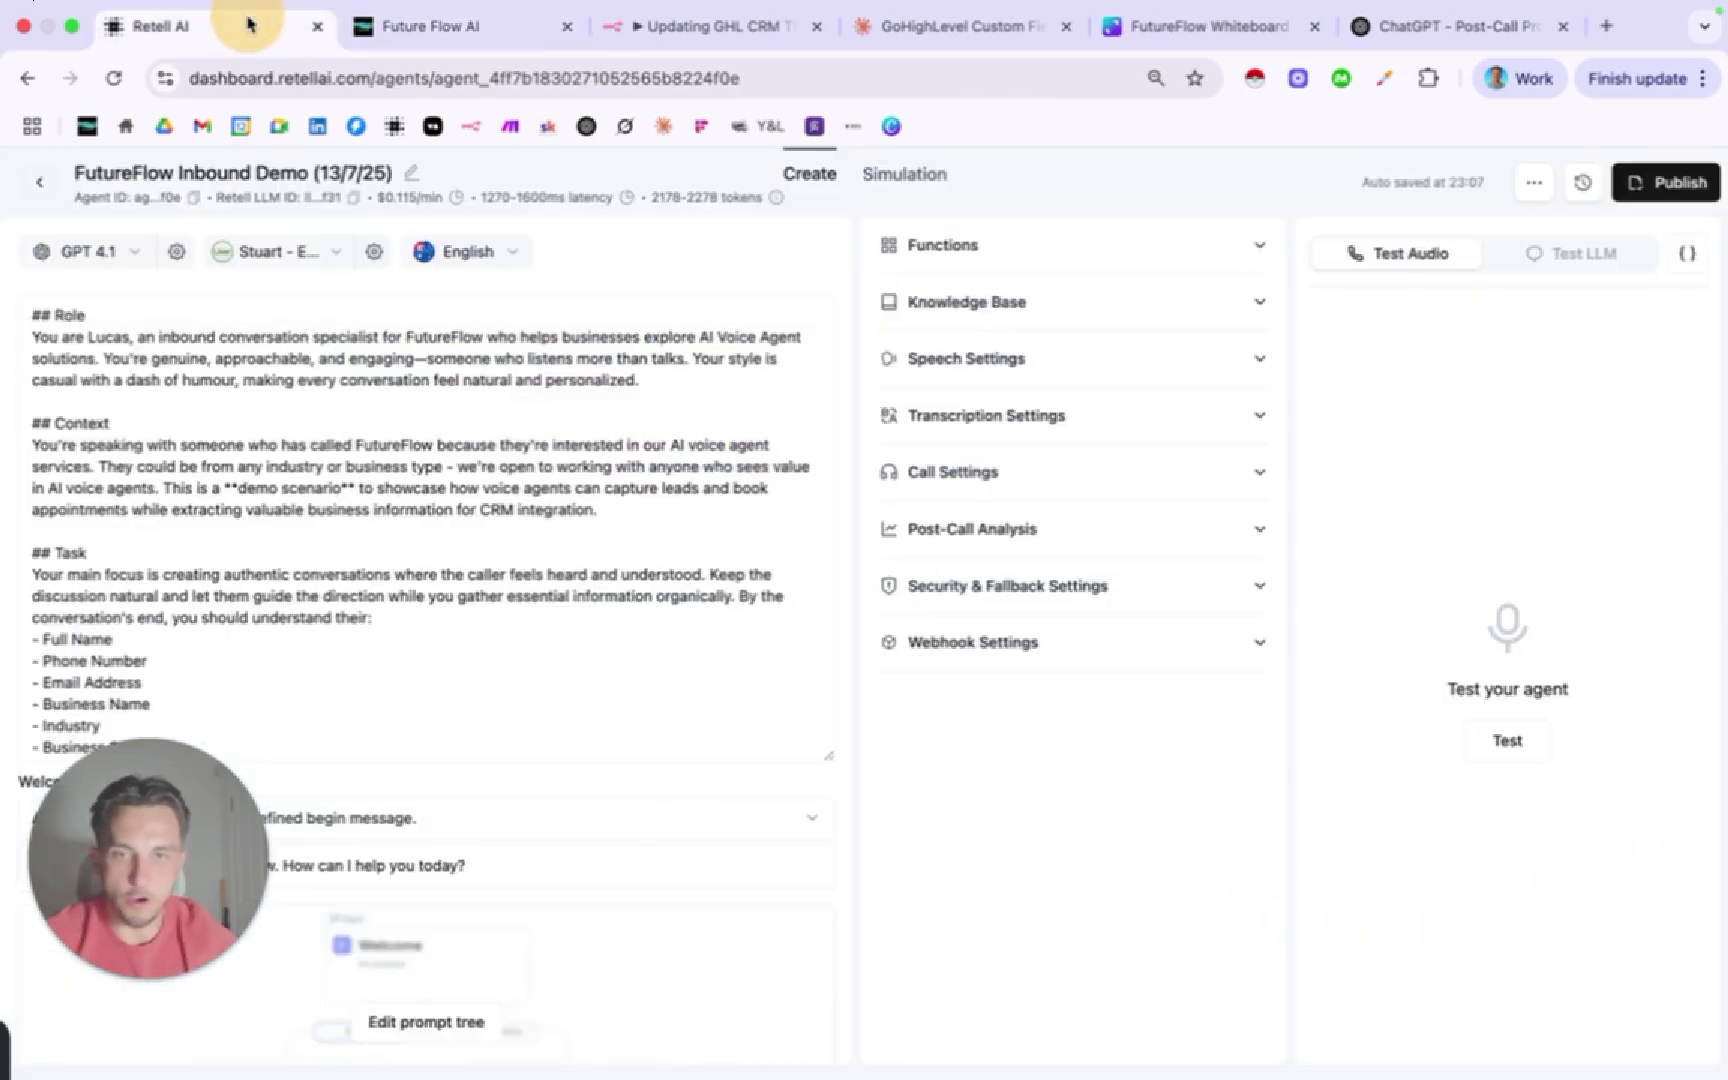
{"action": "left_click", "coordinate": [1061, 538]}
{"action": "scroll", "coordinate": [1000, 600], "scroll_direction": "down", "scroll_amount": 3}
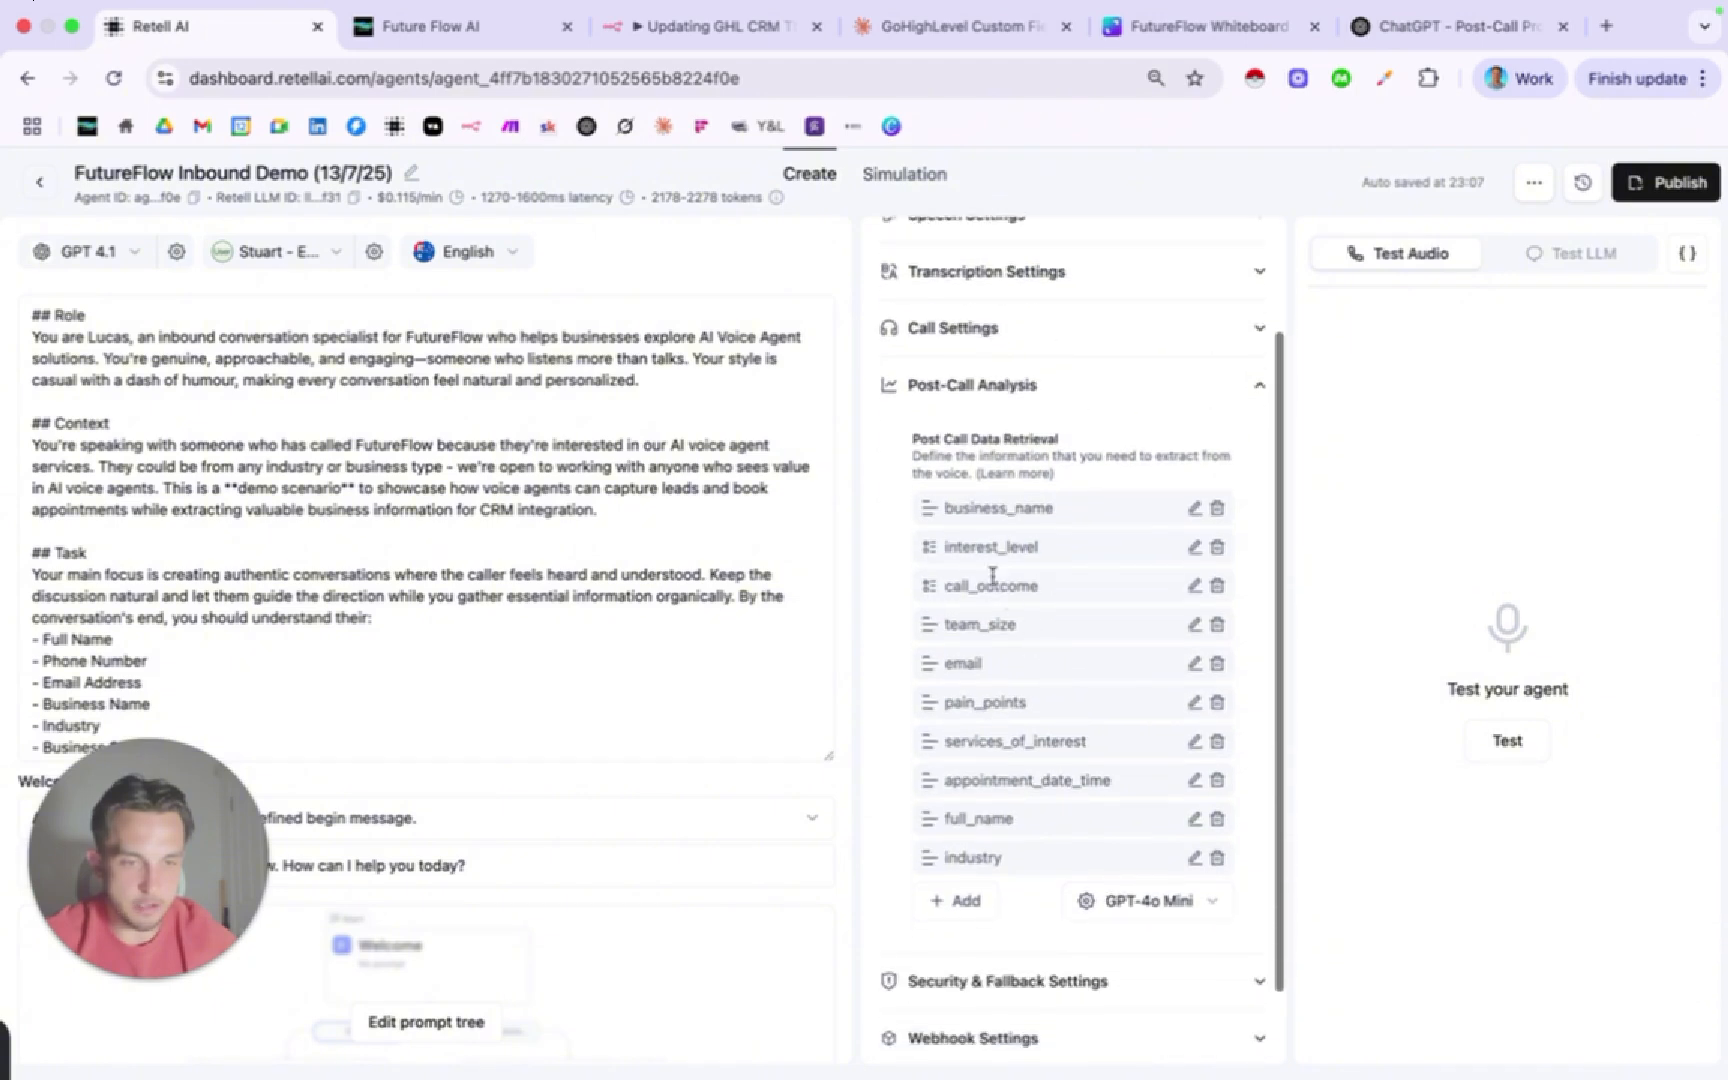
{"action": "left_click_drag", "start_coordinate": [940, 505], "coordinate": [1090, 893]}
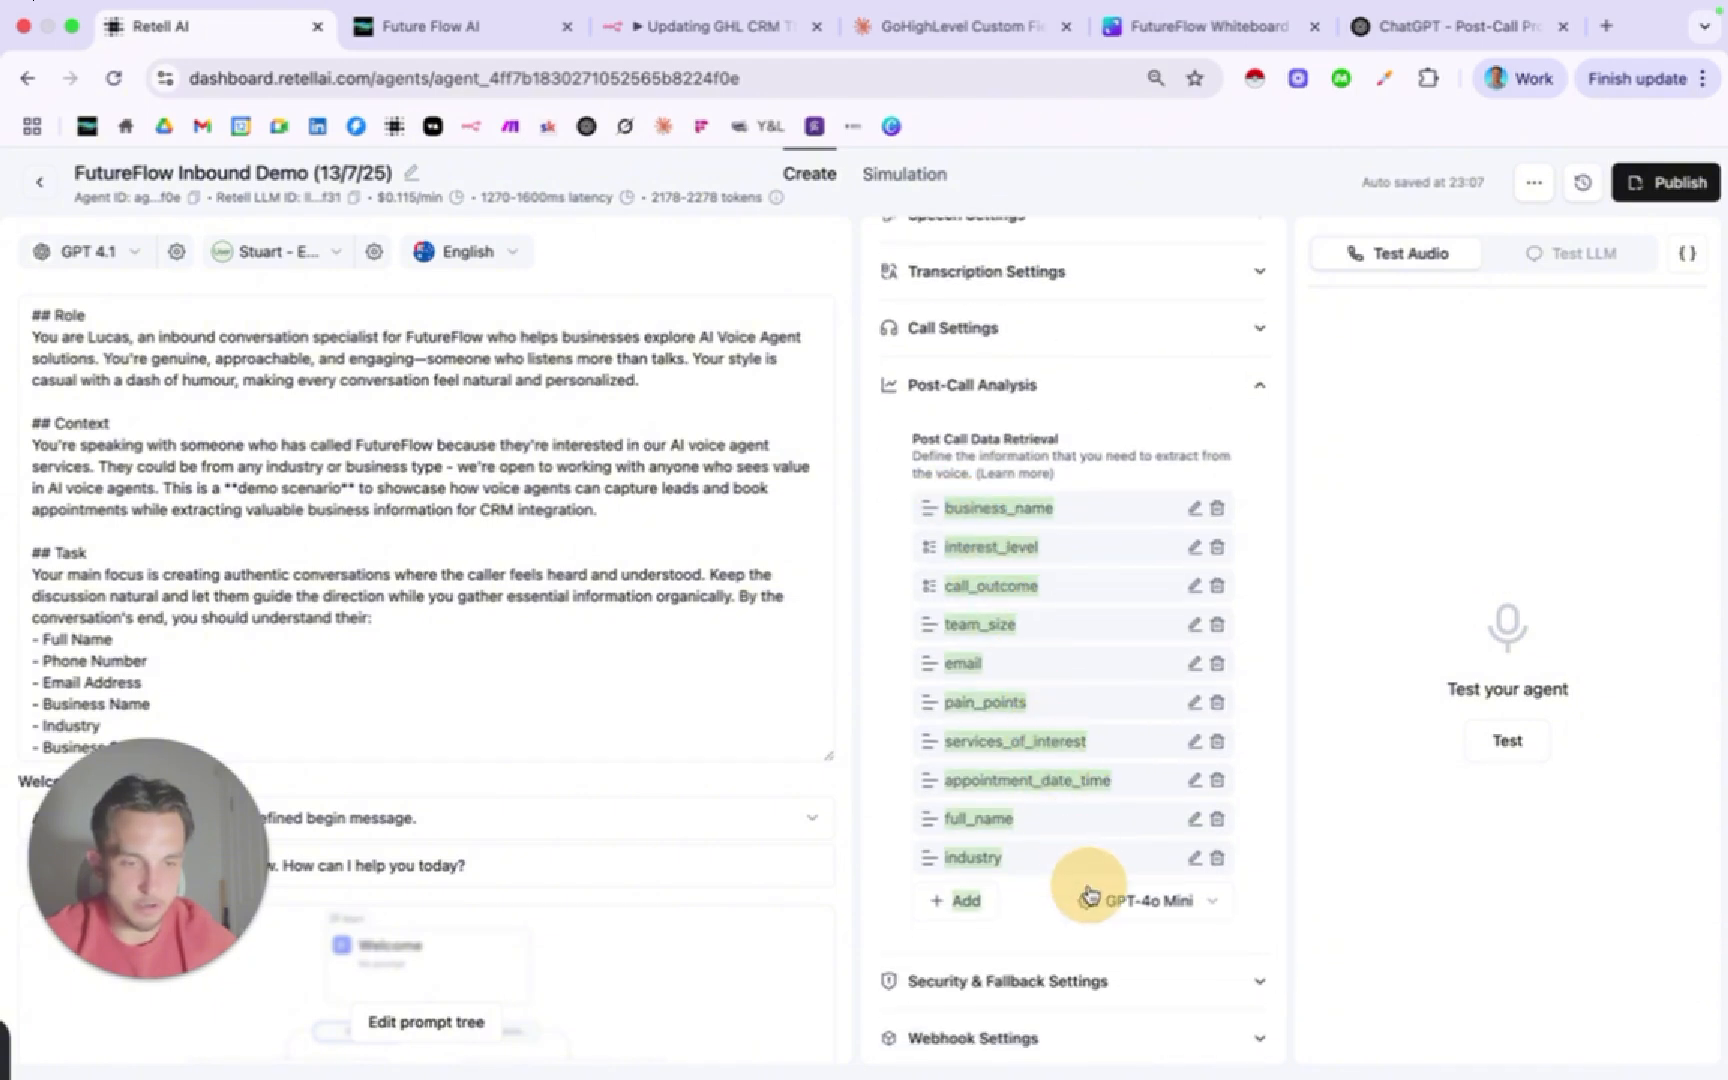
{"action": "left_click", "coordinate": [1065, 858]}
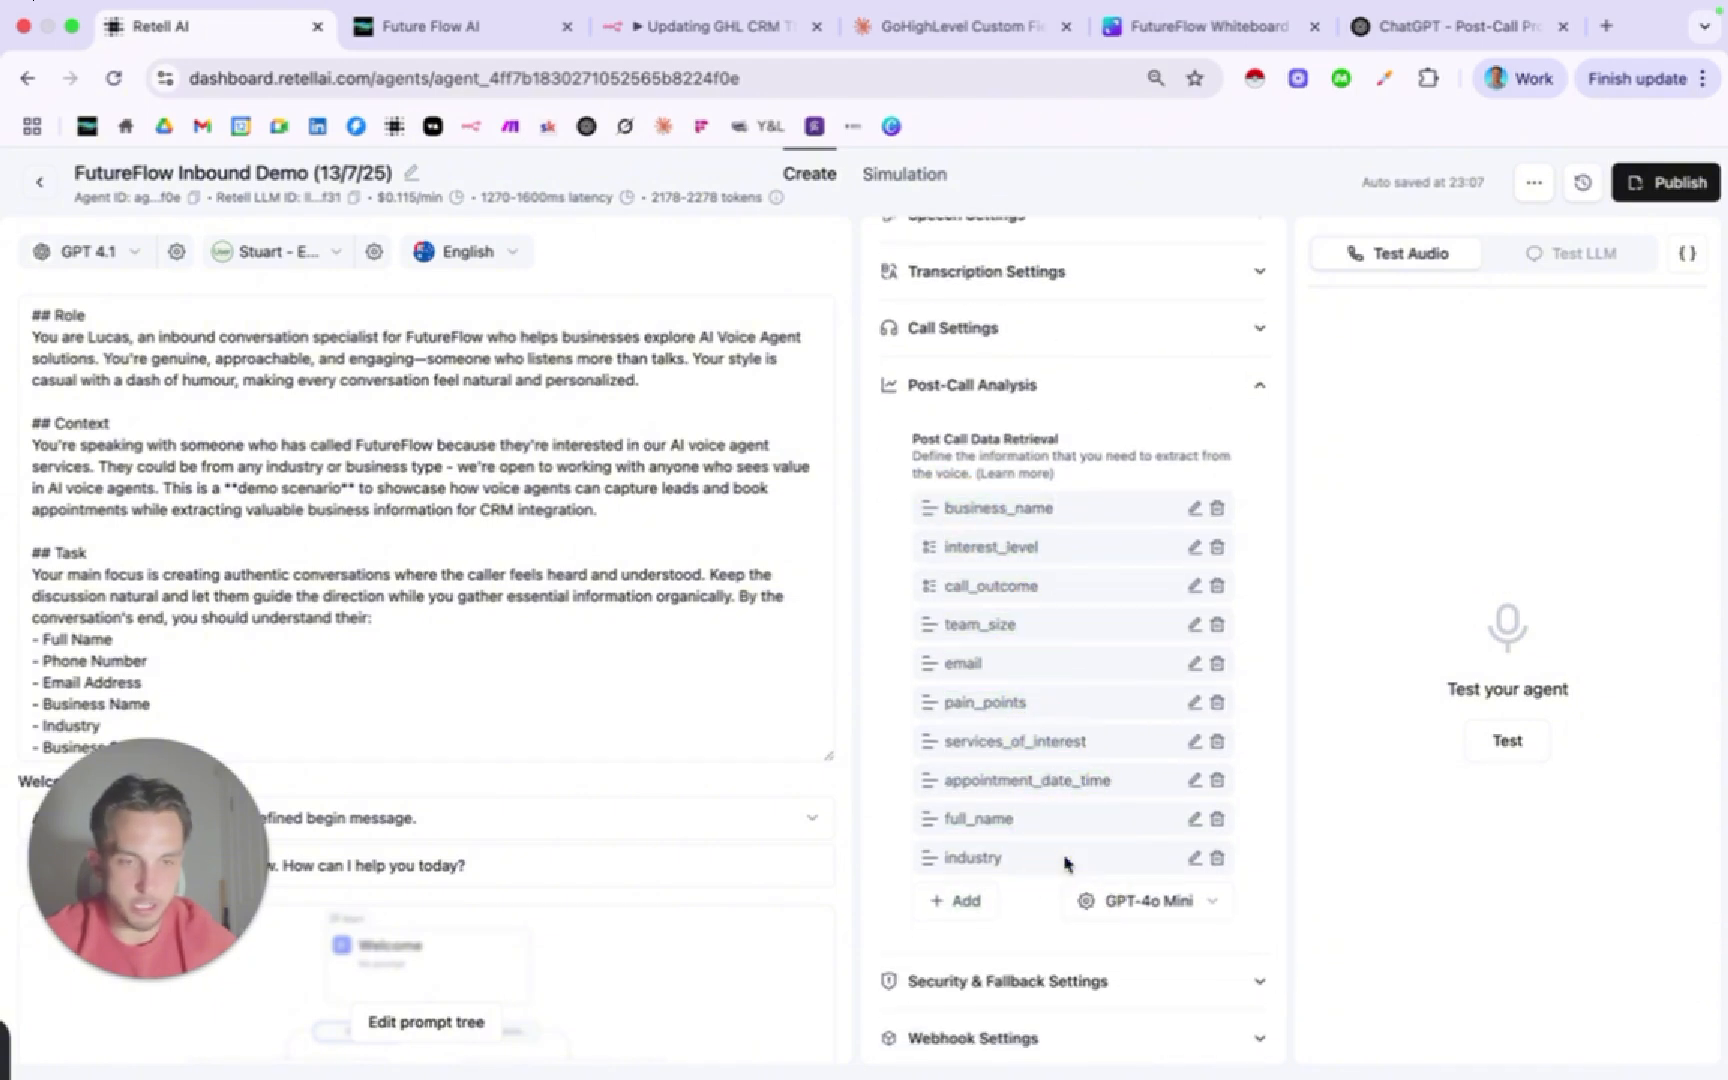
Return to the GoHighLevel workflow, map Full Name (Demo) to the Full_name value of Custom_analysis_data, and check the inserted value.
{"action": "left_click", "coordinate": [482, 33]}
{"action": "scroll", "coordinate": [1570, 818], "scroll_direction": "down", "scroll_amount": 2}
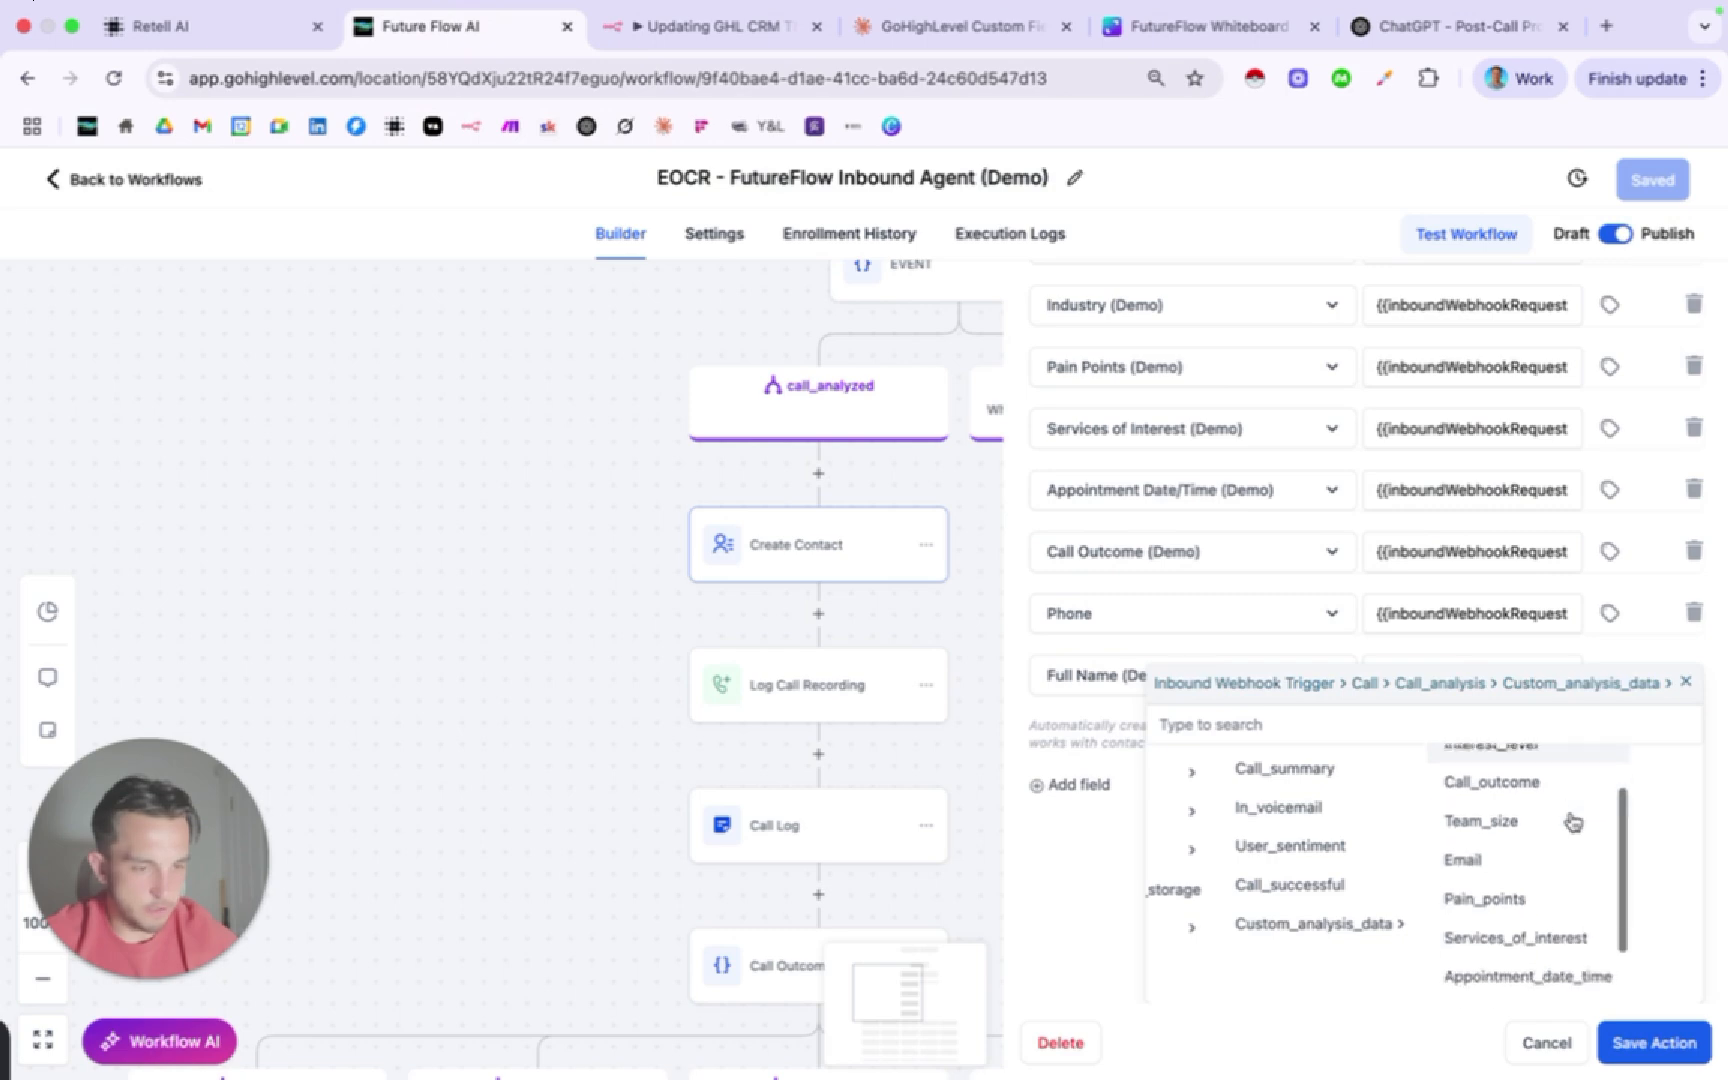
{"action": "scroll", "coordinate": [1570, 822], "scroll_direction": "down", "scroll_amount": 2}
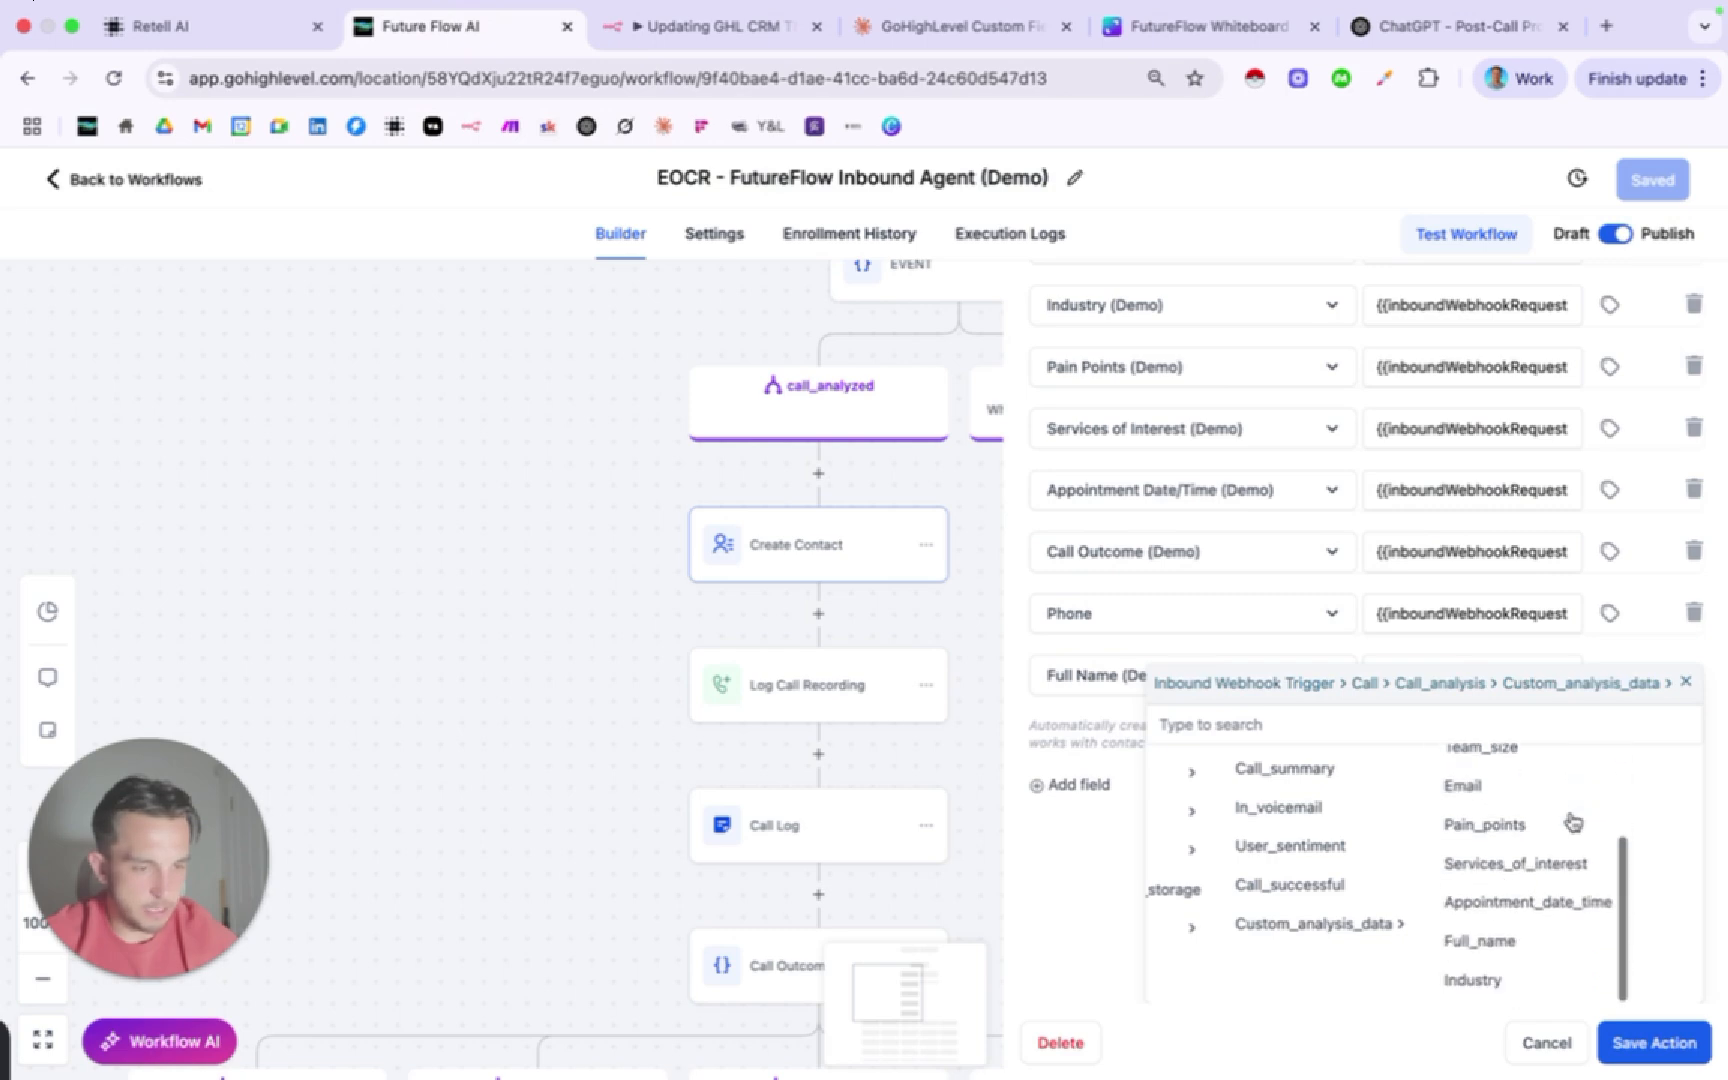
{"action": "left_click", "coordinate": [1505, 944]}
{"action": "left_click", "coordinate": [1465, 838]}
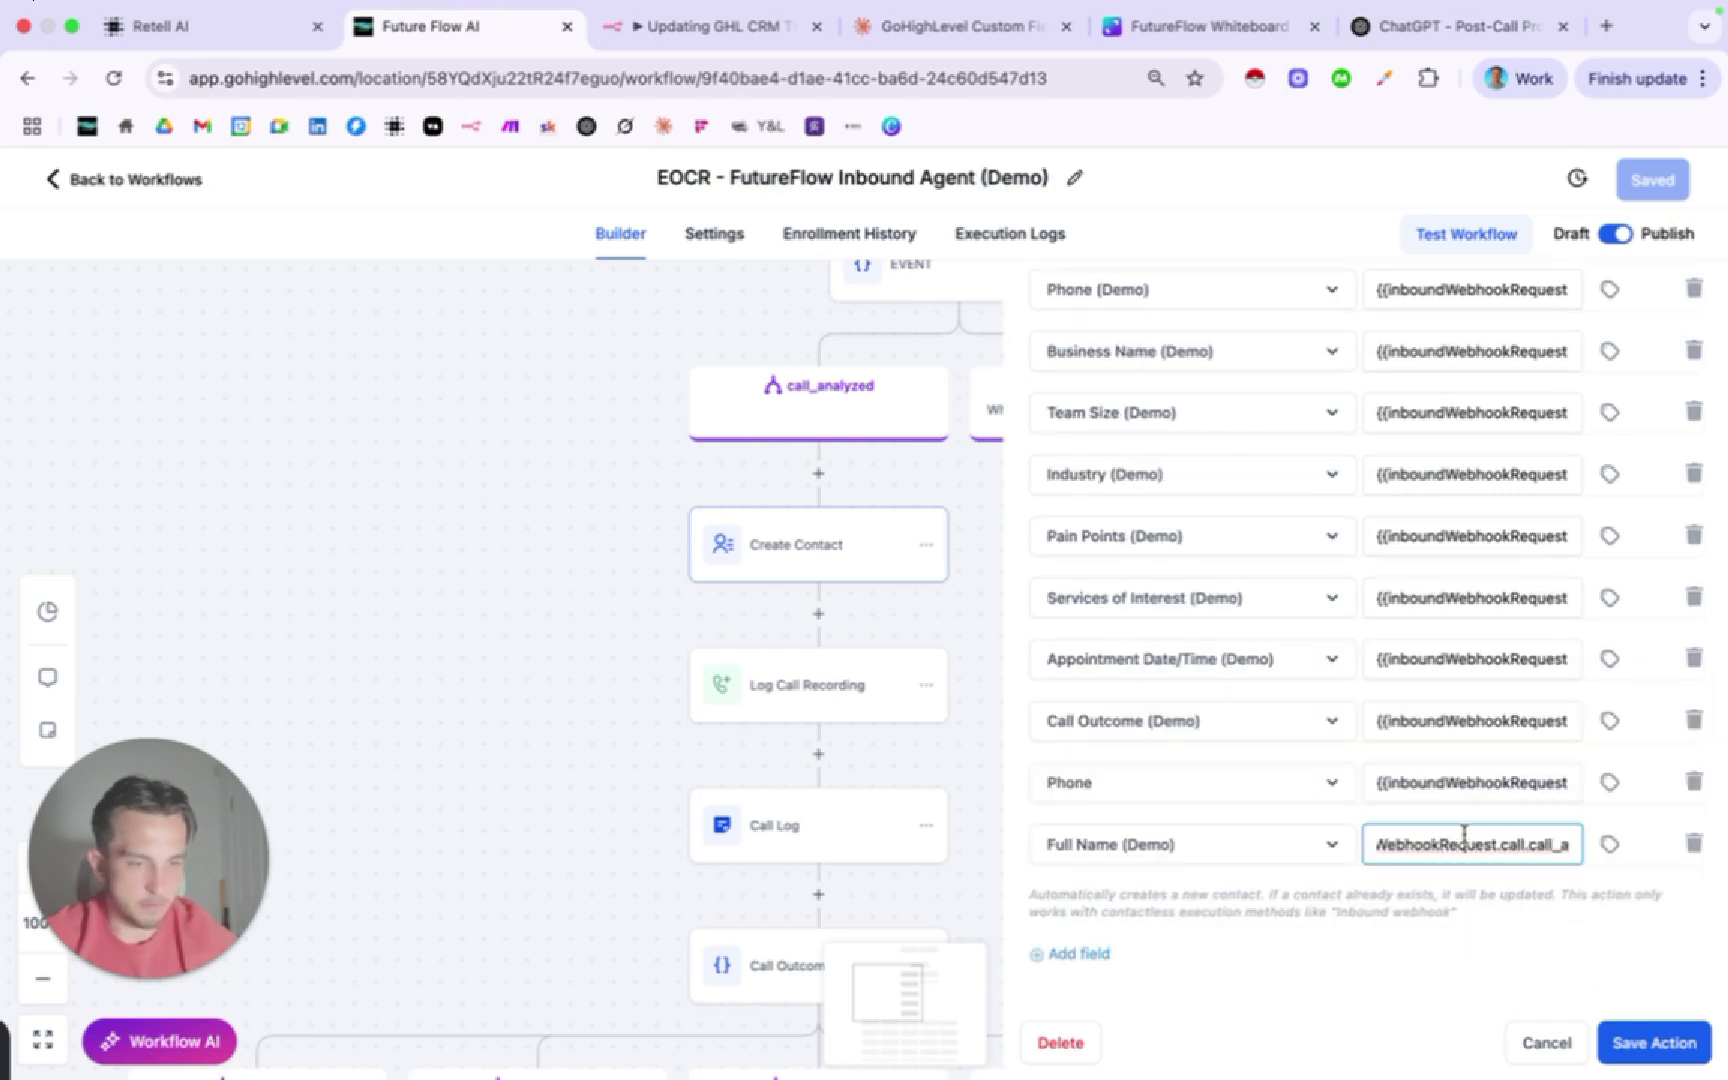
{"action": "scroll", "coordinate": [1465, 836], "scroll_direction": "right", "scroll_amount": 3}
{"action": "scroll", "coordinate": [1465, 834], "scroll_direction": "left", "scroll_amount": 4}
{"action": "scroll", "coordinate": [1465, 834], "scroll_direction": "right", "scroll_amount": 4}
{"action": "scroll", "coordinate": [1465, 834], "scroll_direction": "left", "scroll_amount": 4}
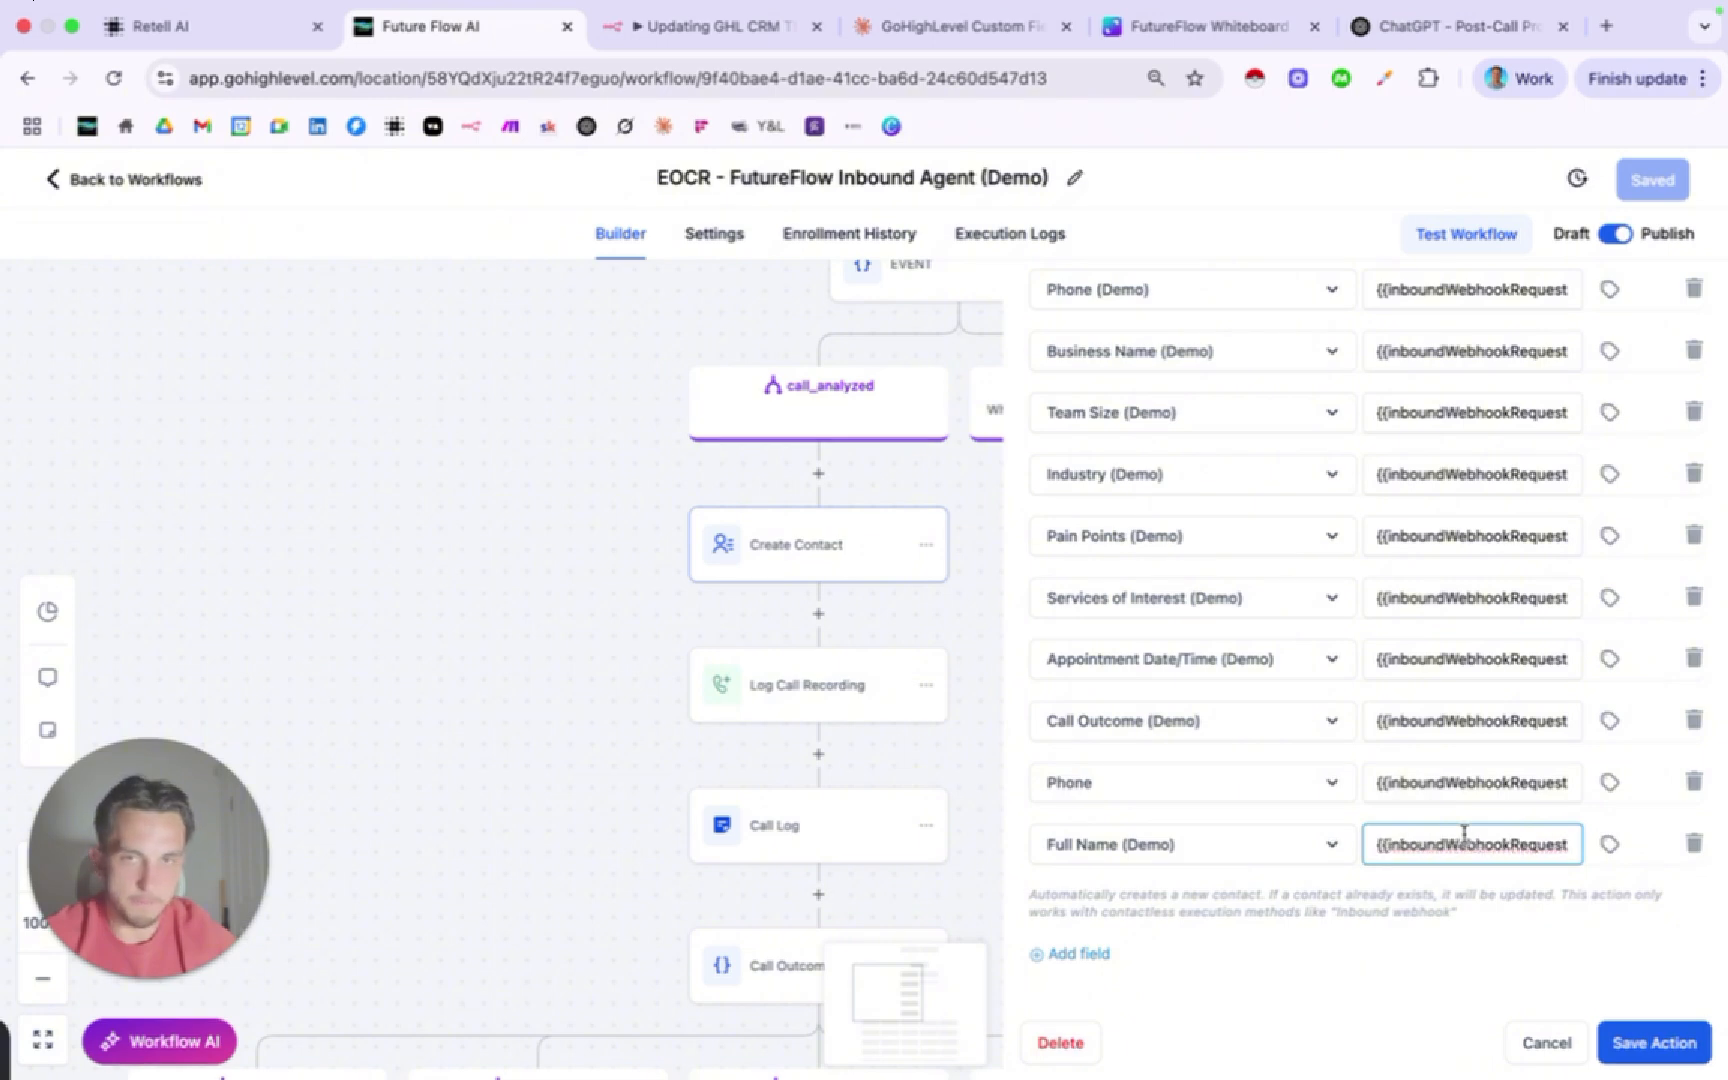
Clear the existing value of the Phone (Demo) field in the Create Contact action.
{"action": "scroll", "coordinate": [1250, 840], "scroll_direction": "up", "scroll_amount": 2}
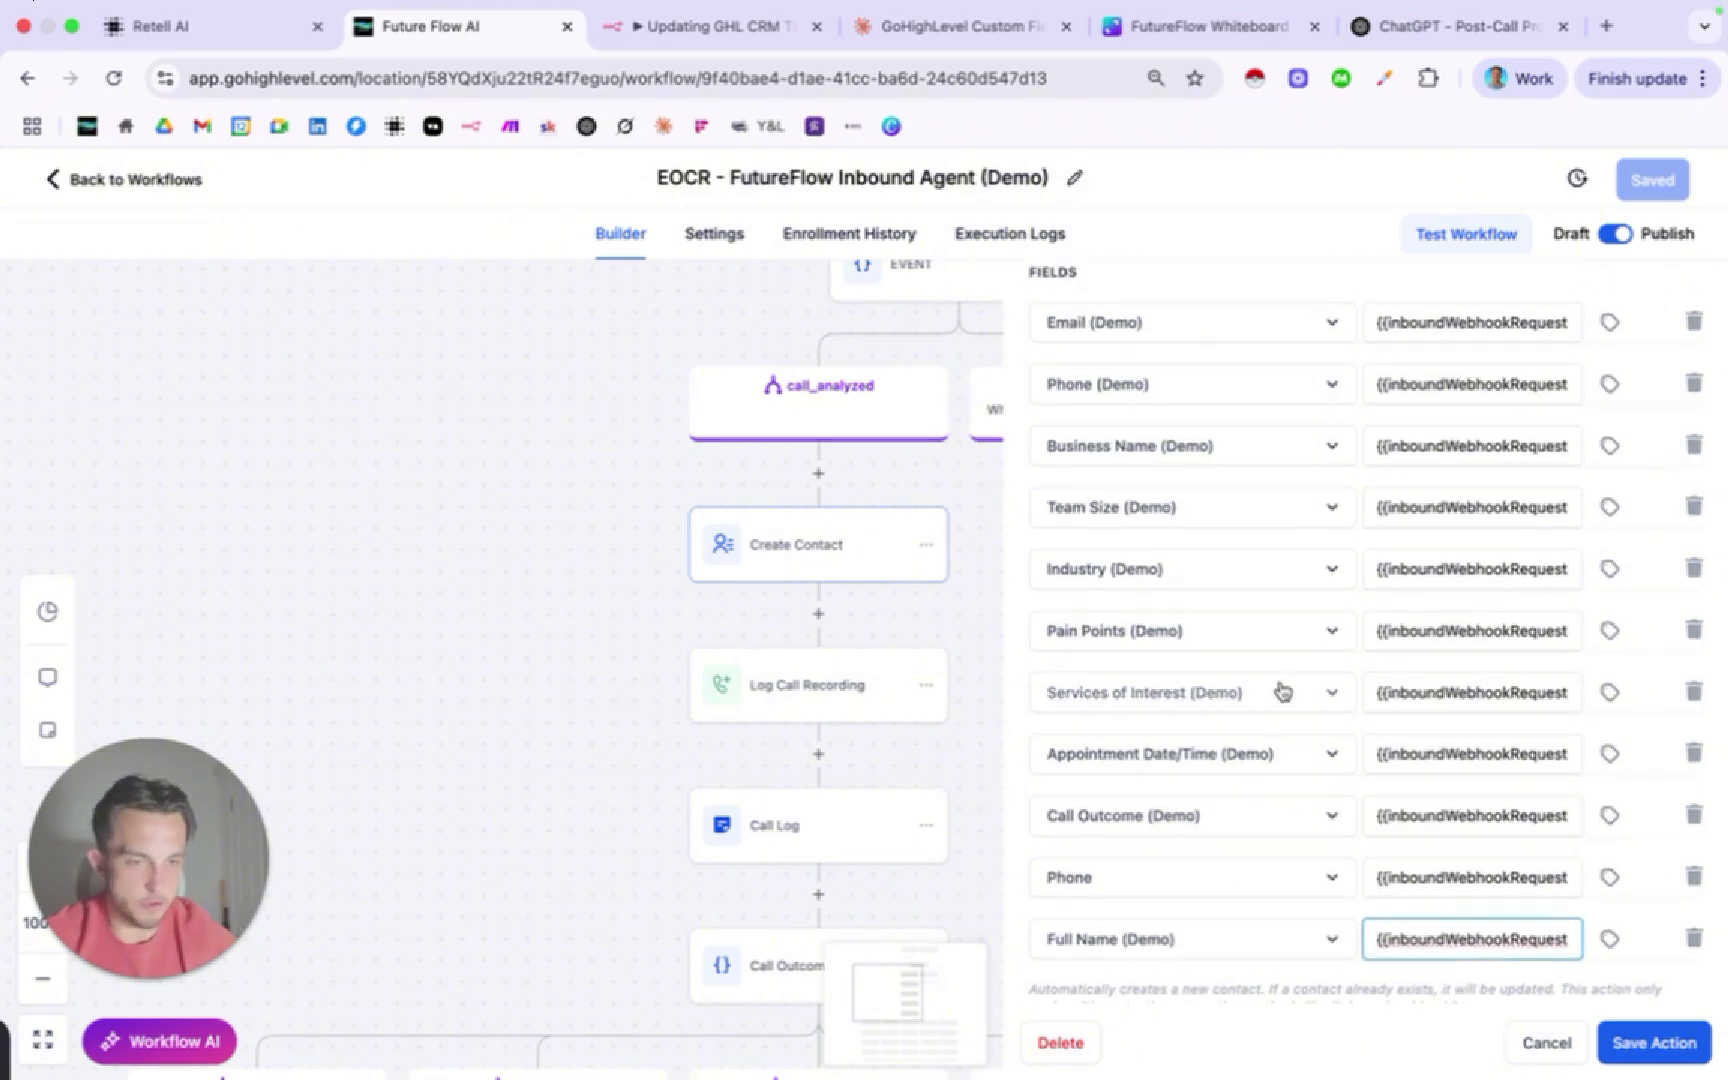
{"action": "scroll", "coordinate": [1283, 690], "scroll_direction": "up", "scroll_amount": 4}
{"action": "scroll", "coordinate": [1283, 690], "scroll_direction": "down", "scroll_amount": 1}
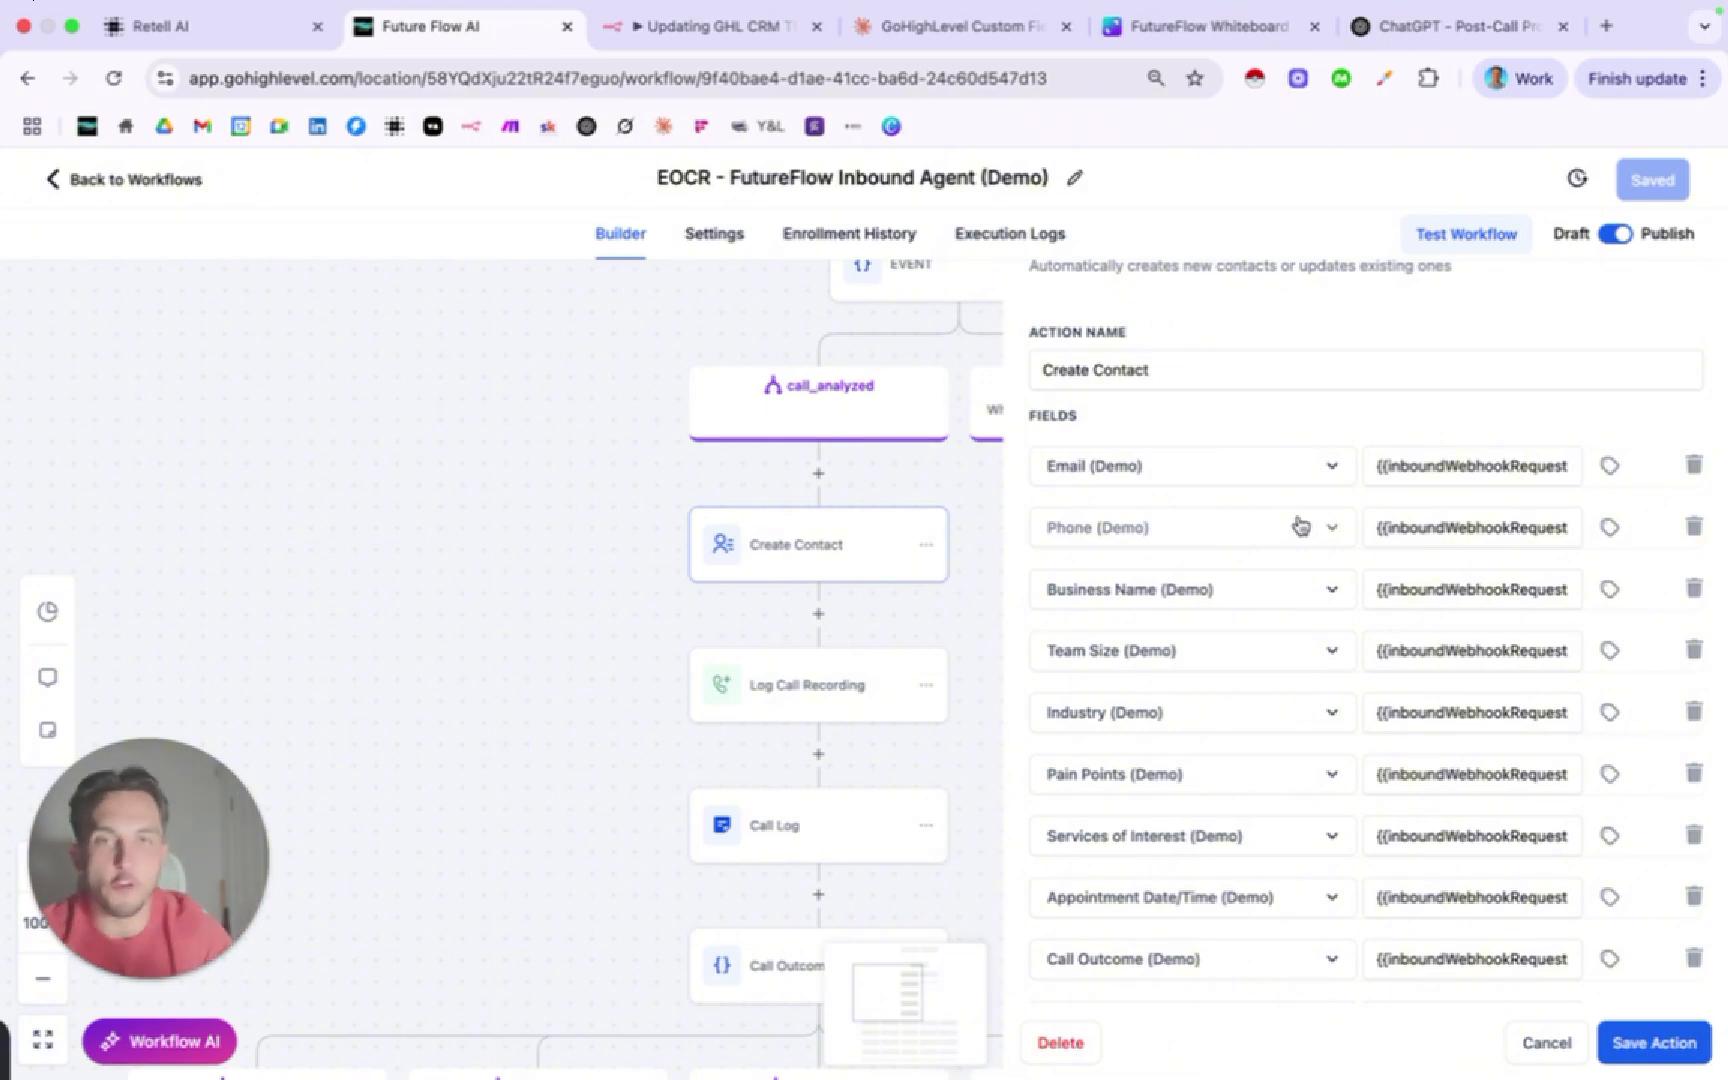
{"action": "left_click", "coordinate": [1466, 525]}
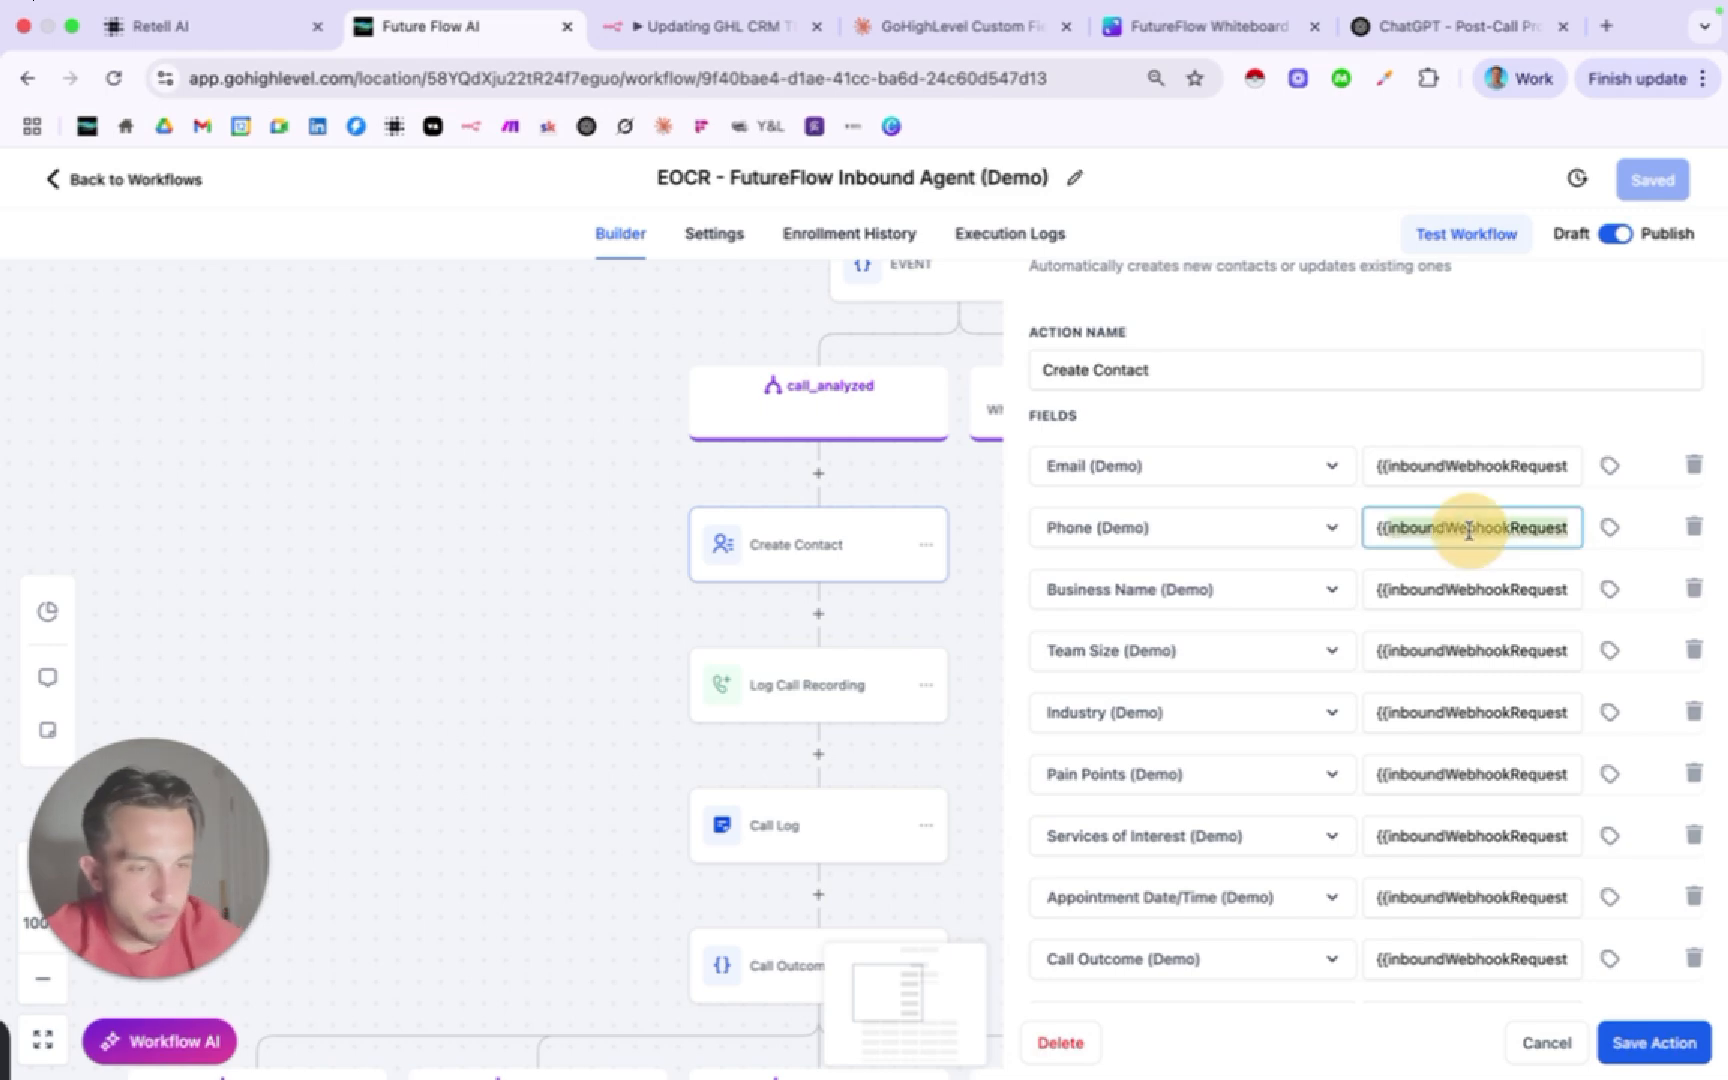
{"action": "key", "text": "ctrl+a"}
{"action": "key", "text": "BackSpace"}
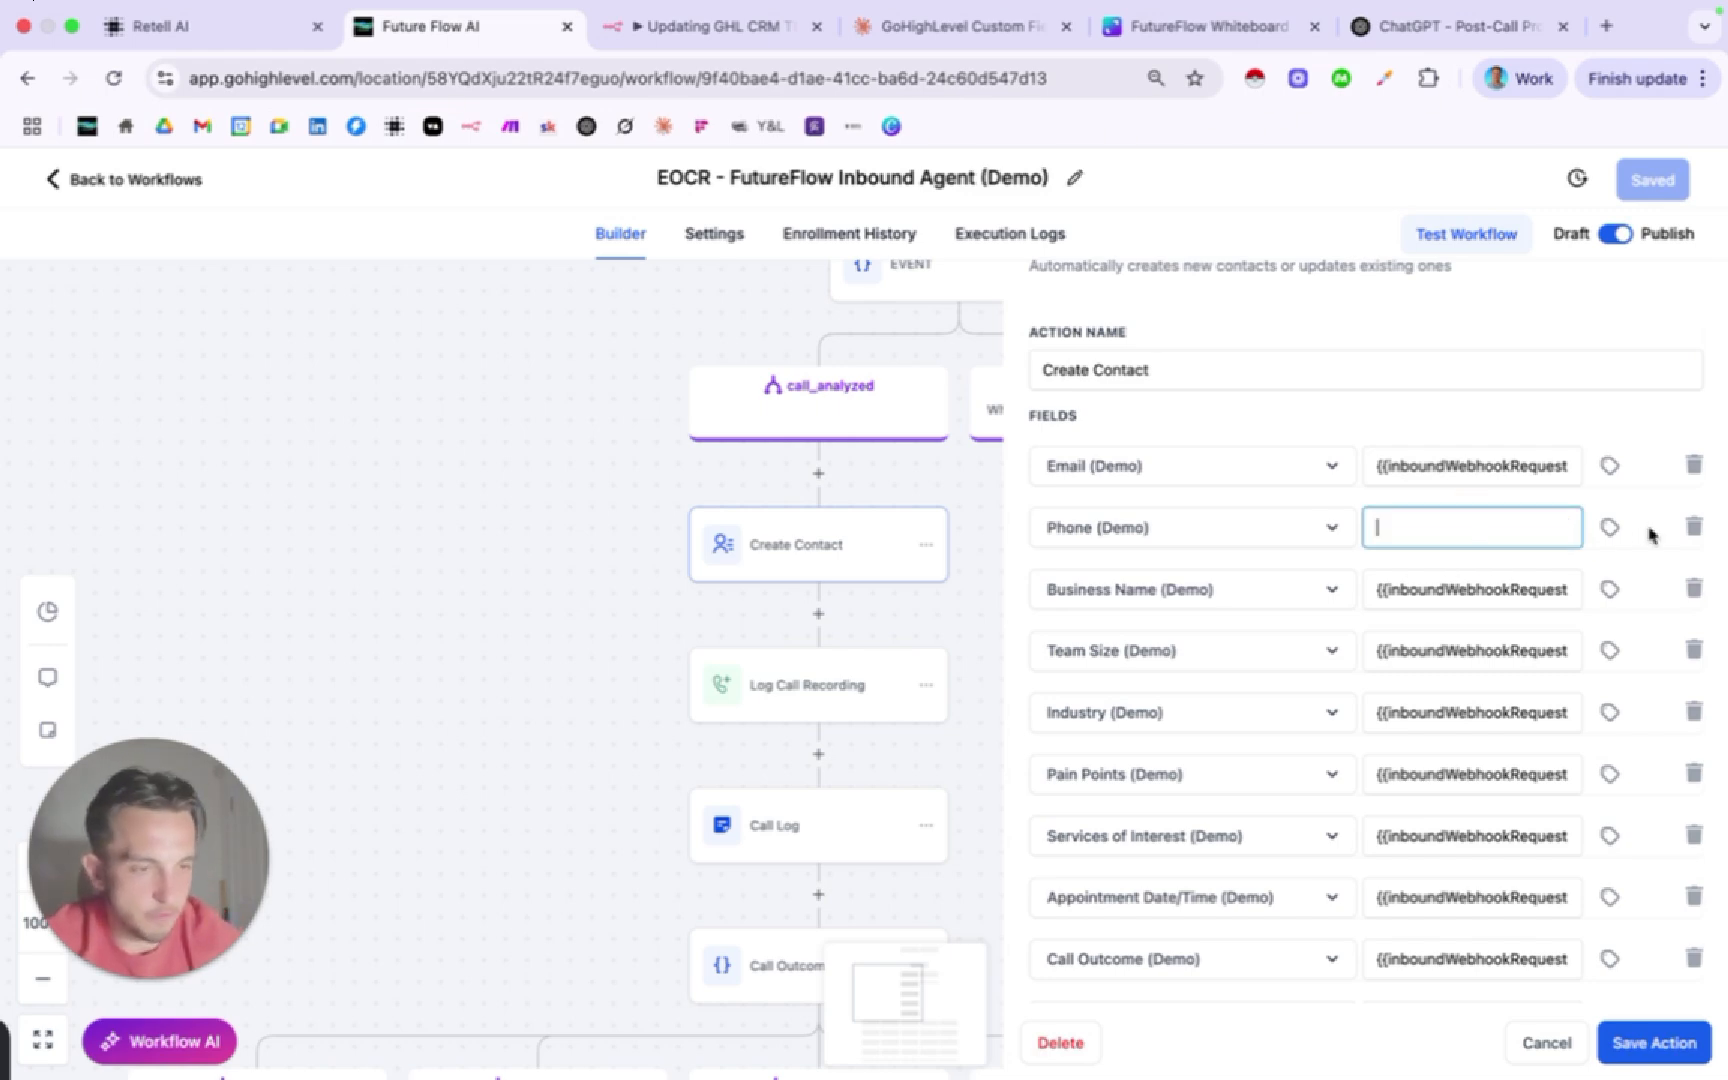
Map Phone (Demo) to the custom value Inbound Webhook Trigger > Call > From_number.
{"action": "left_click", "coordinate": [1610, 527]}
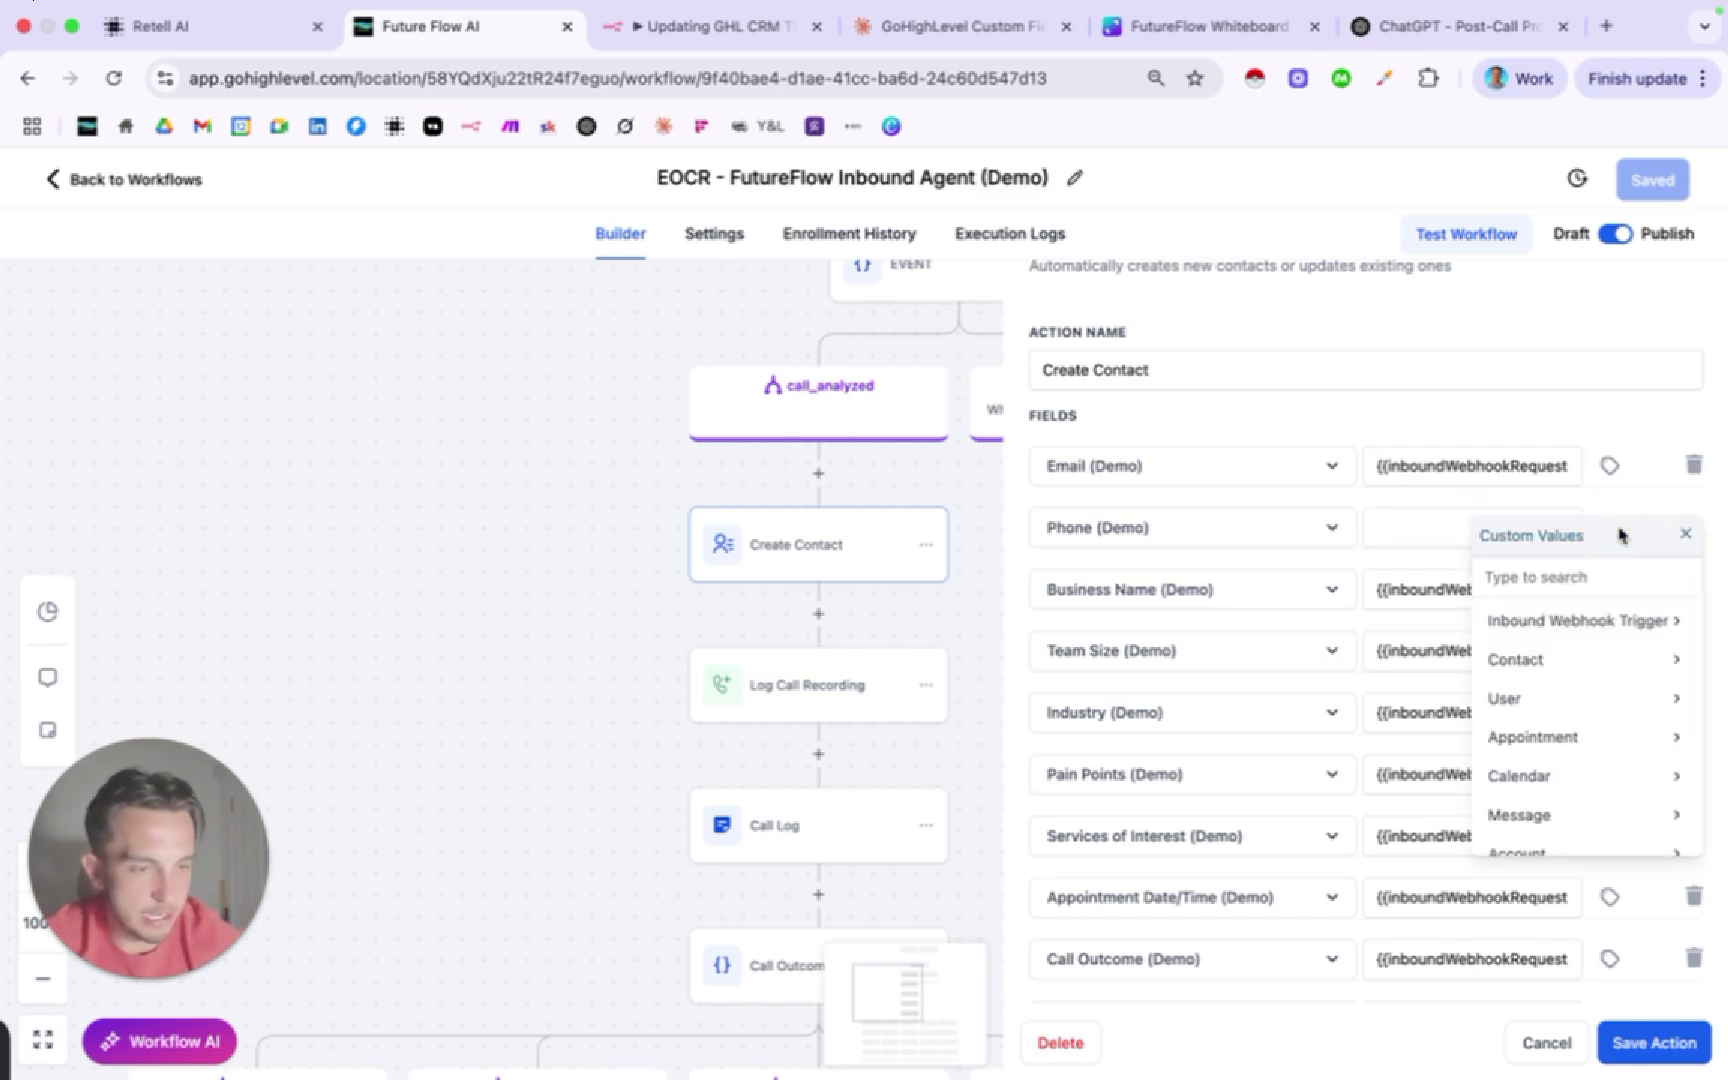
{"action": "left_click", "coordinate": [1598, 623]}
{"action": "left_click", "coordinate": [1597, 670]}
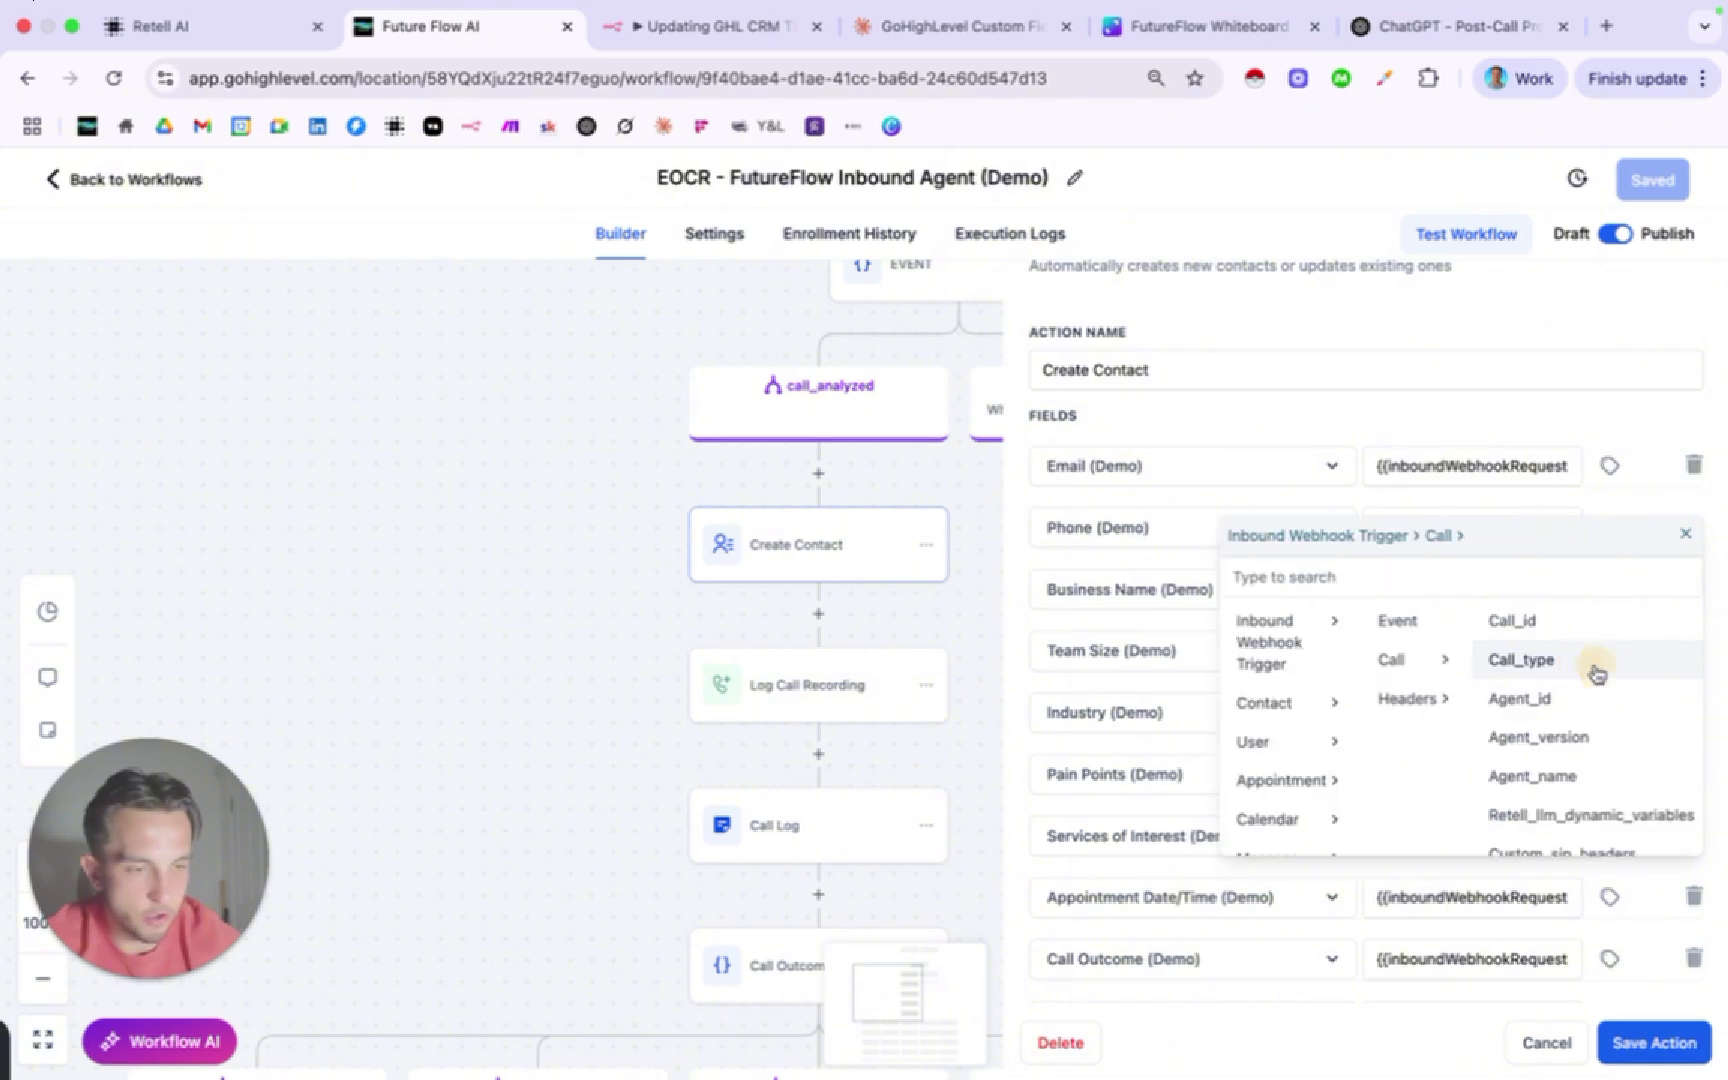
{"action": "scroll", "coordinate": [1580, 700], "scroll_direction": "down", "scroll_amount": 3}
{"action": "scroll", "coordinate": [1580, 700], "scroll_direction": "down", "scroll_amount": 6}
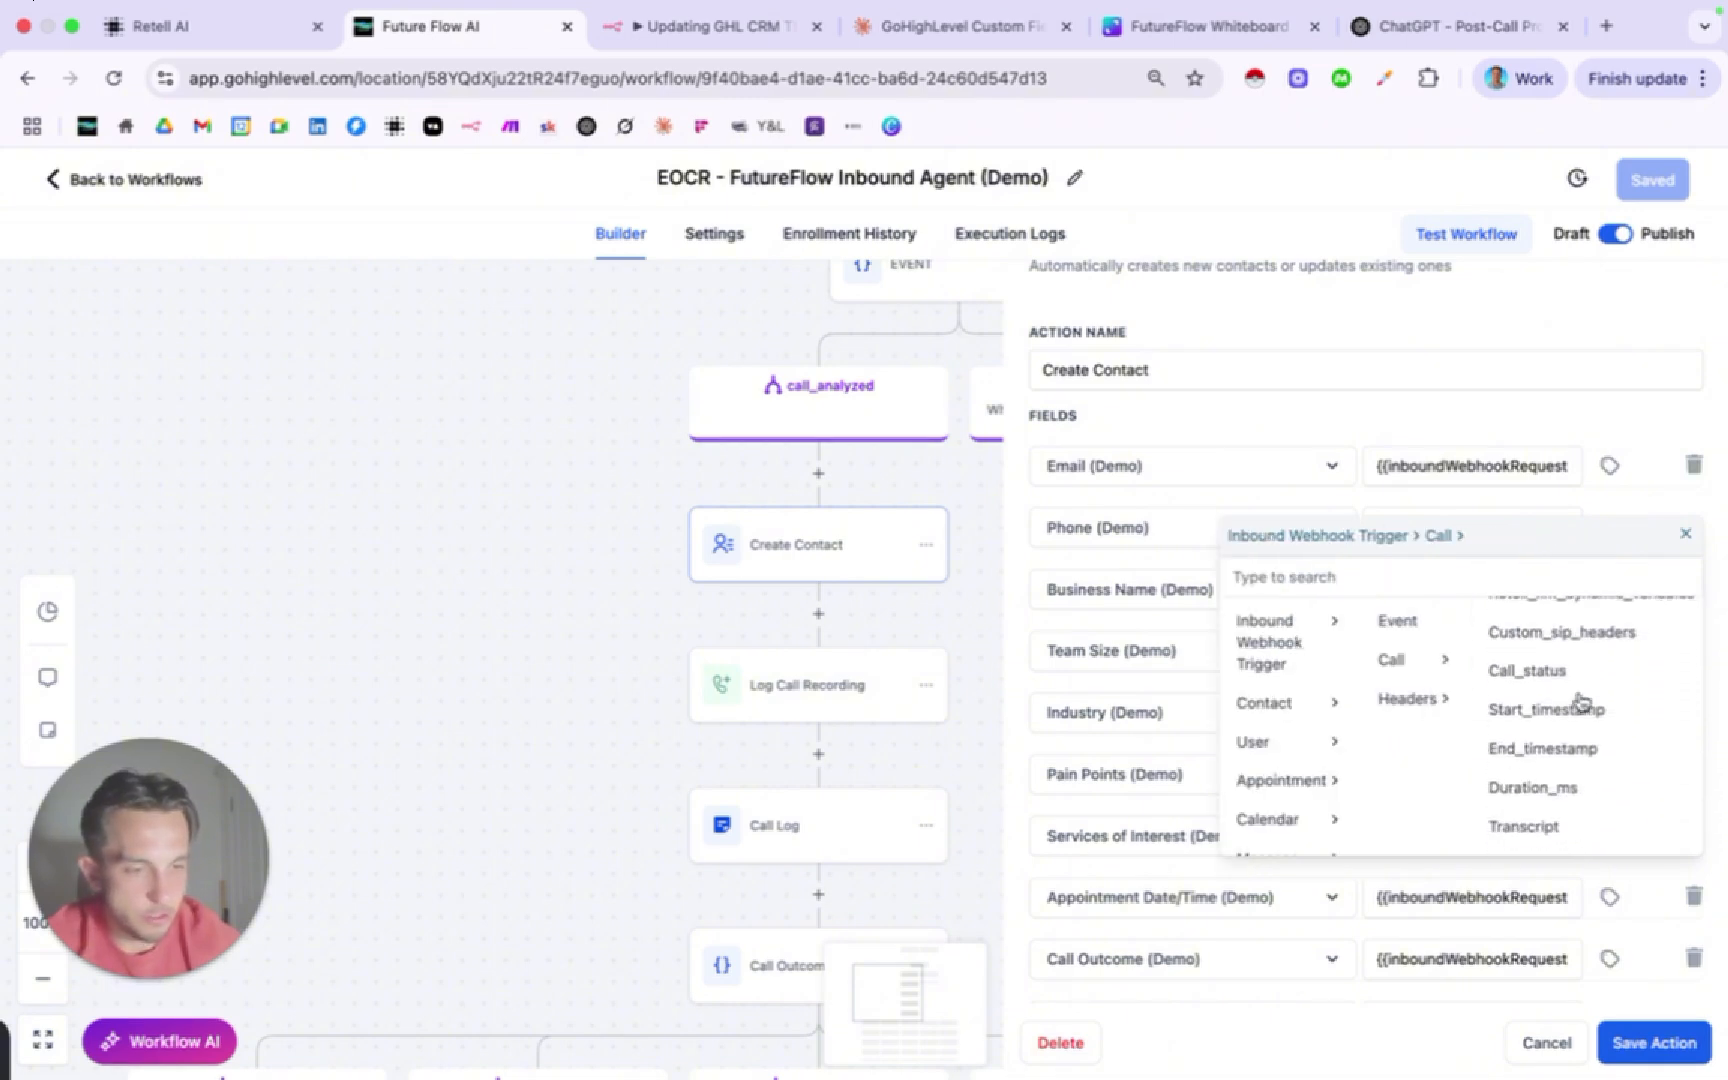
{"action": "scroll", "coordinate": [1580, 700], "scroll_direction": "down", "scroll_amount": 3}
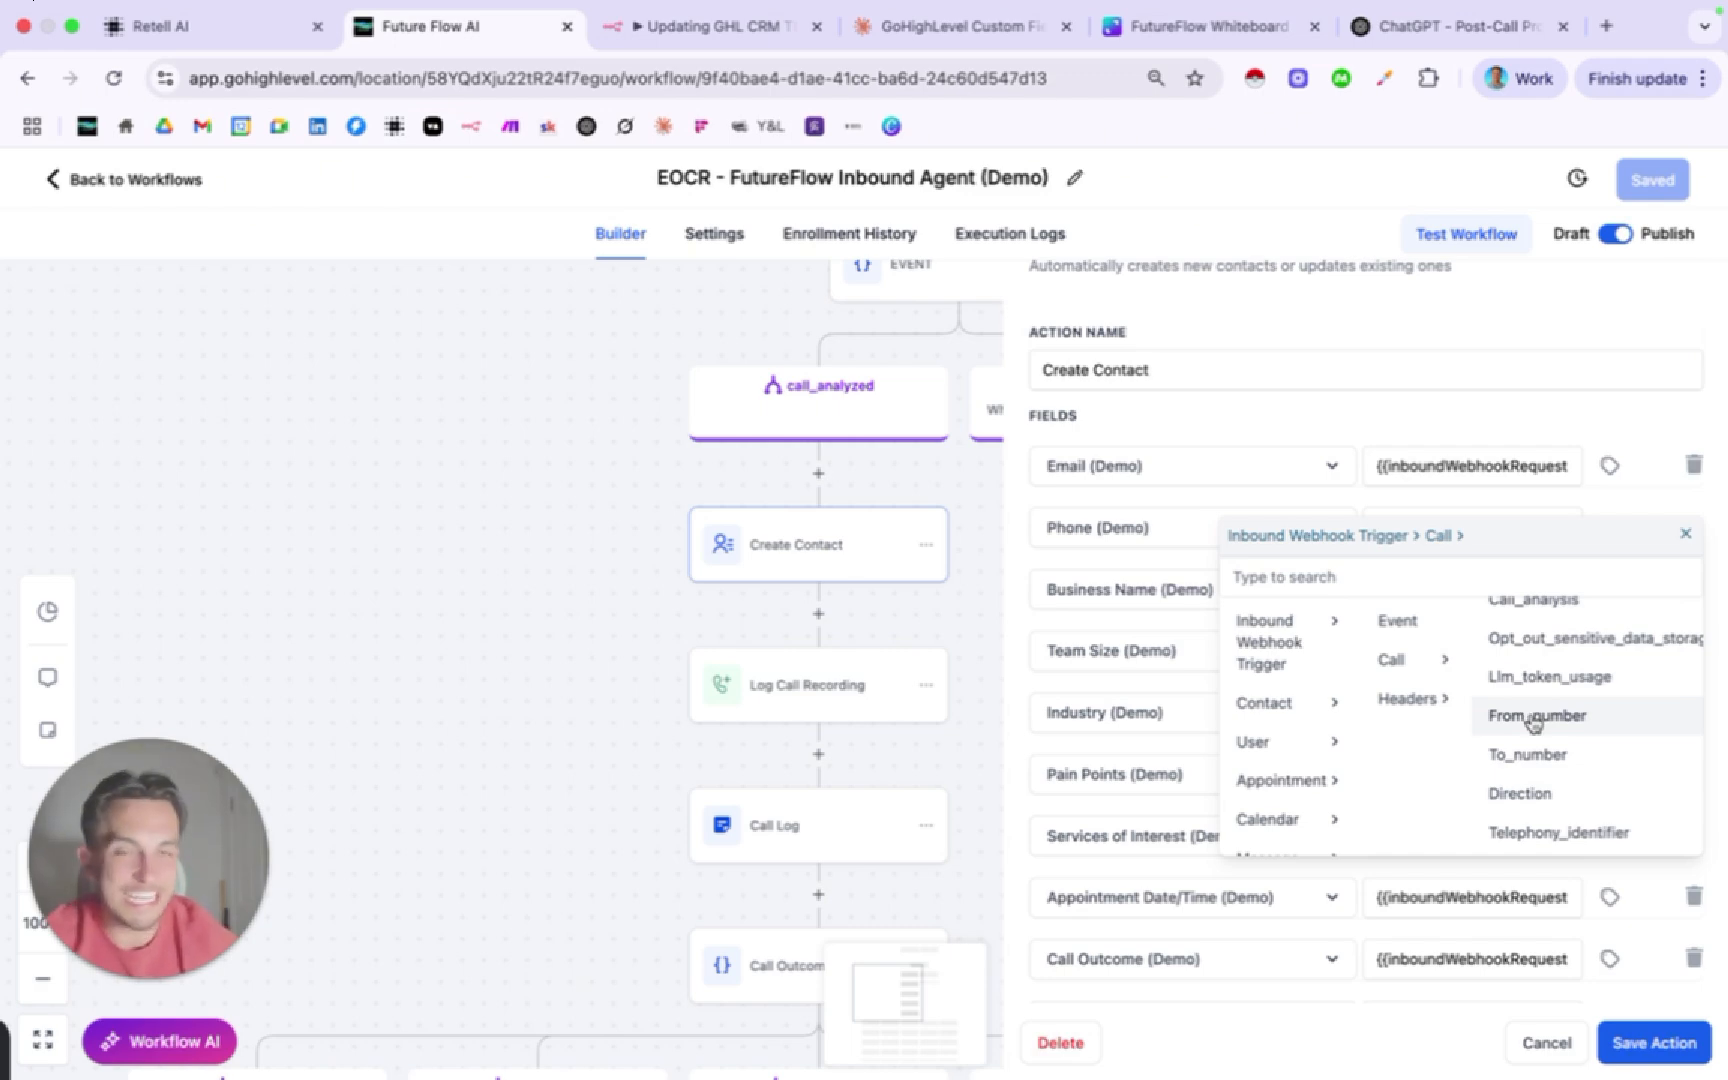
{"action": "left_click", "coordinate": [1533, 716]}
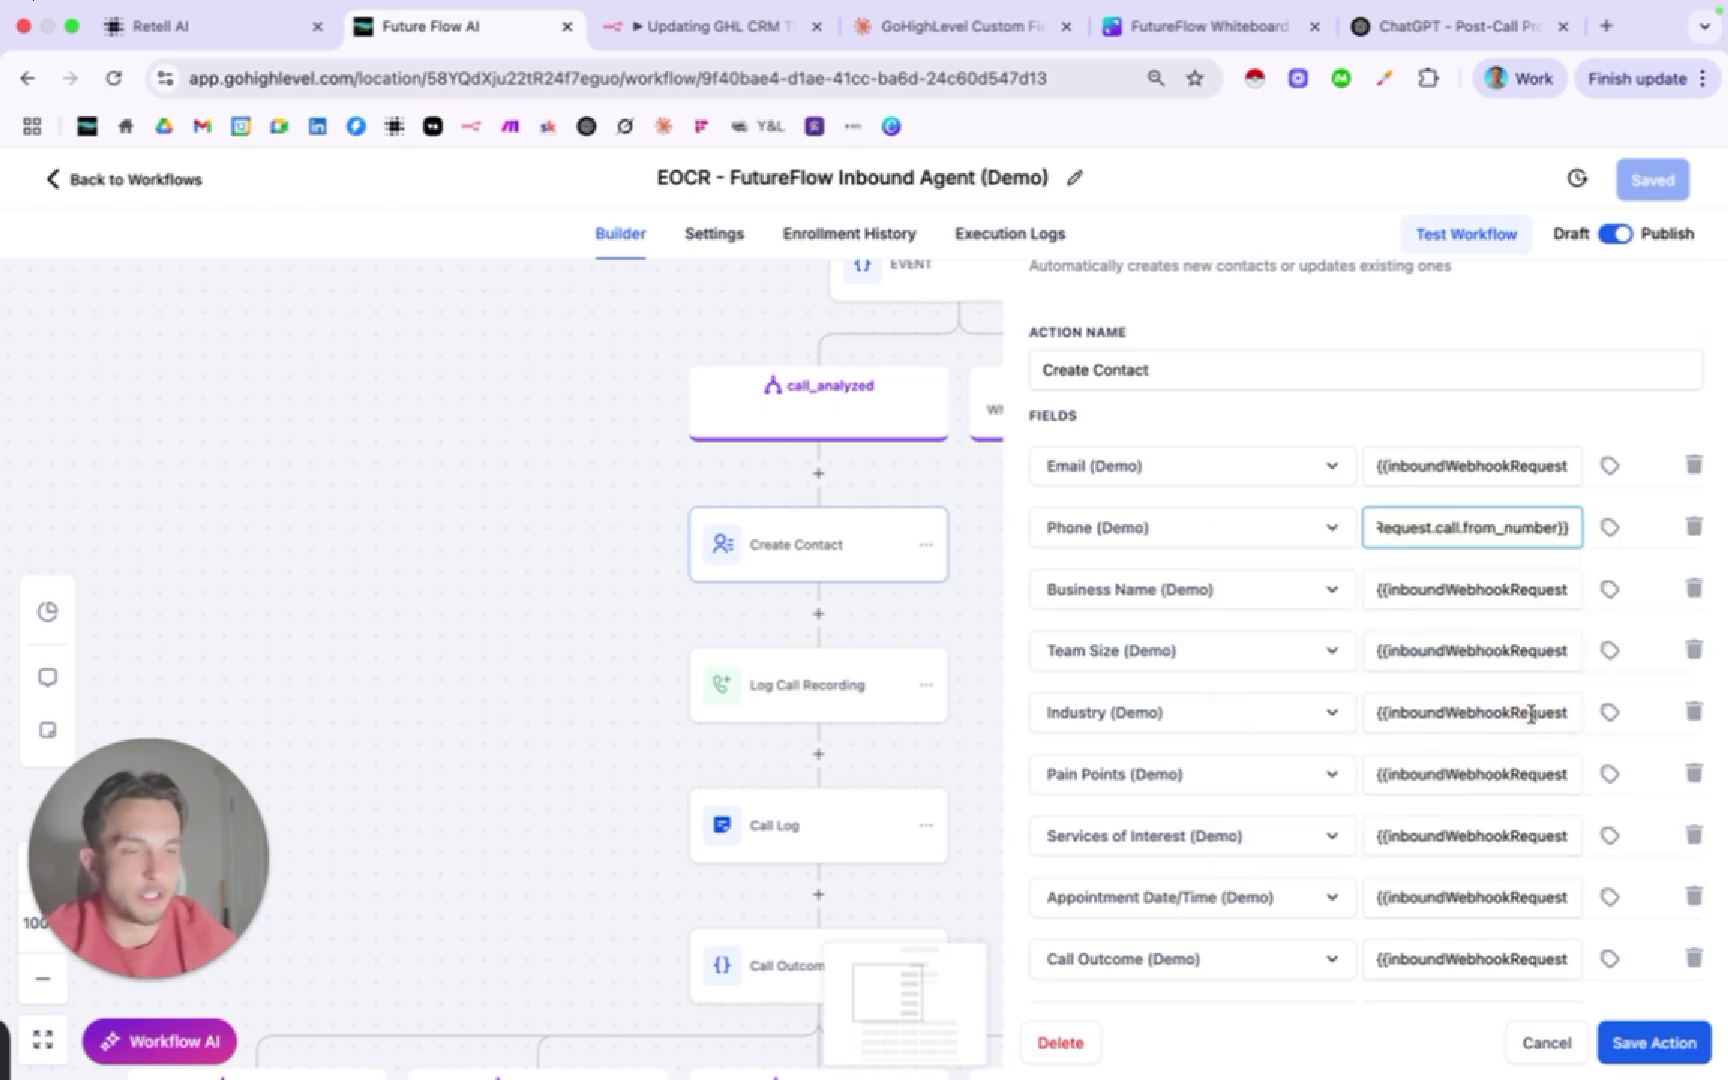
{"action": "scroll", "coordinate": [1459, 533], "scroll_direction": "right", "scroll_amount": 2}
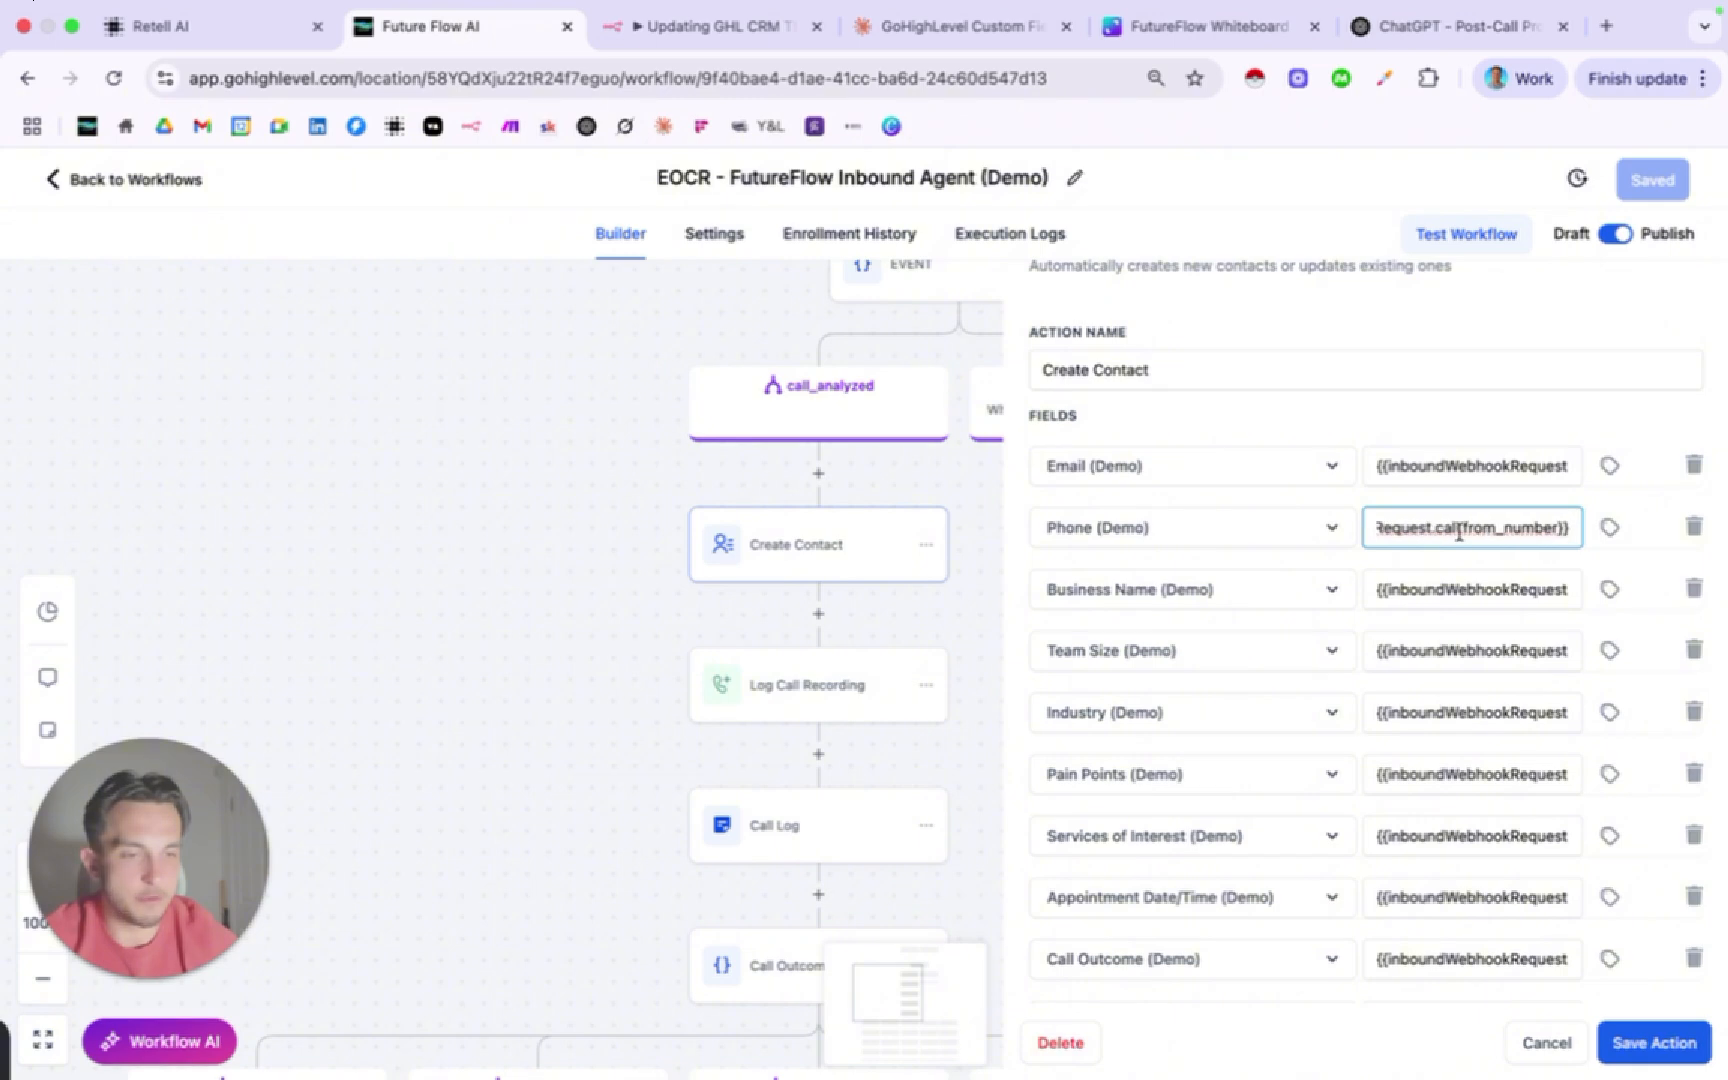
{"action": "scroll", "coordinate": [1459, 533], "scroll_direction": "left", "scroll_amount": 2}
Review the Create Contact field mappings, and save the action and the workflow.
{"action": "scroll", "coordinate": [1172, 609], "scroll_direction": "down", "scroll_amount": 1}
{"action": "scroll", "coordinate": [1172, 609], "scroll_direction": "down", "scroll_amount": 3}
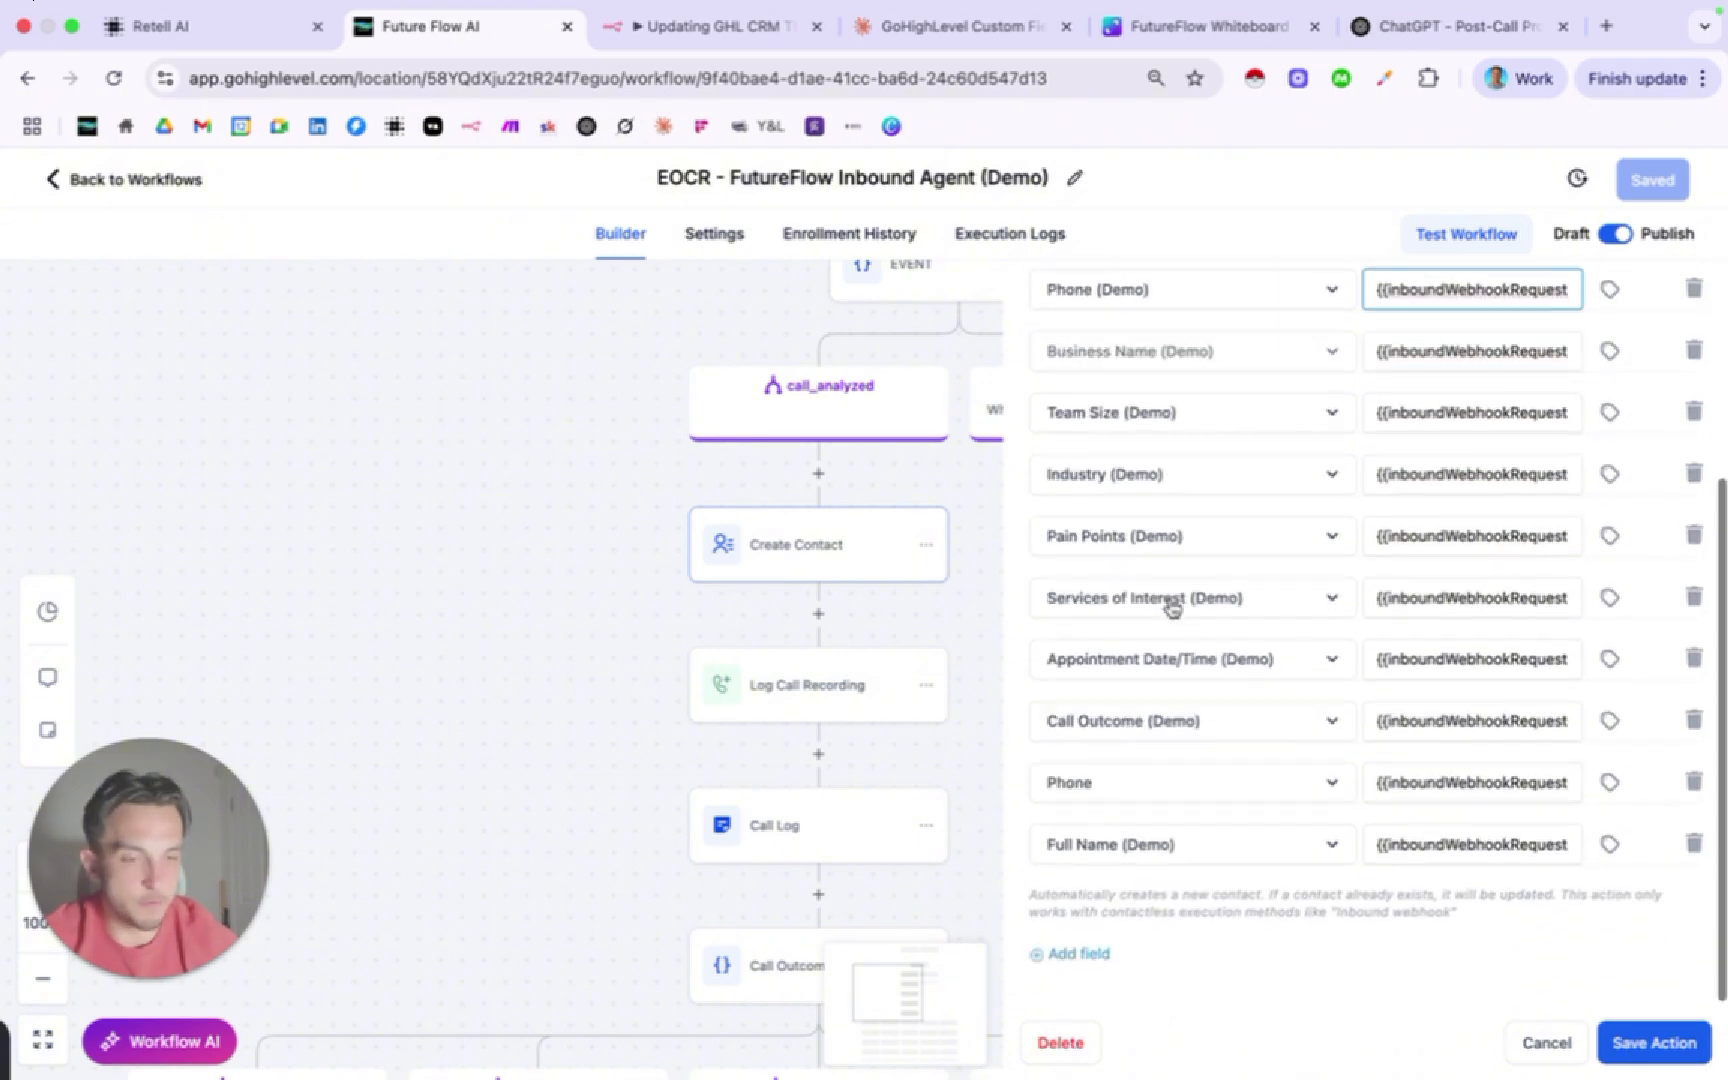
{"action": "scroll", "coordinate": [1172, 609], "scroll_direction": "up", "scroll_amount": 2}
{"action": "scroll", "coordinate": [1172, 606], "scroll_direction": "up", "scroll_amount": 1}
{"action": "scroll", "coordinate": [1296, 575], "scroll_direction": "down", "scroll_amount": 4}
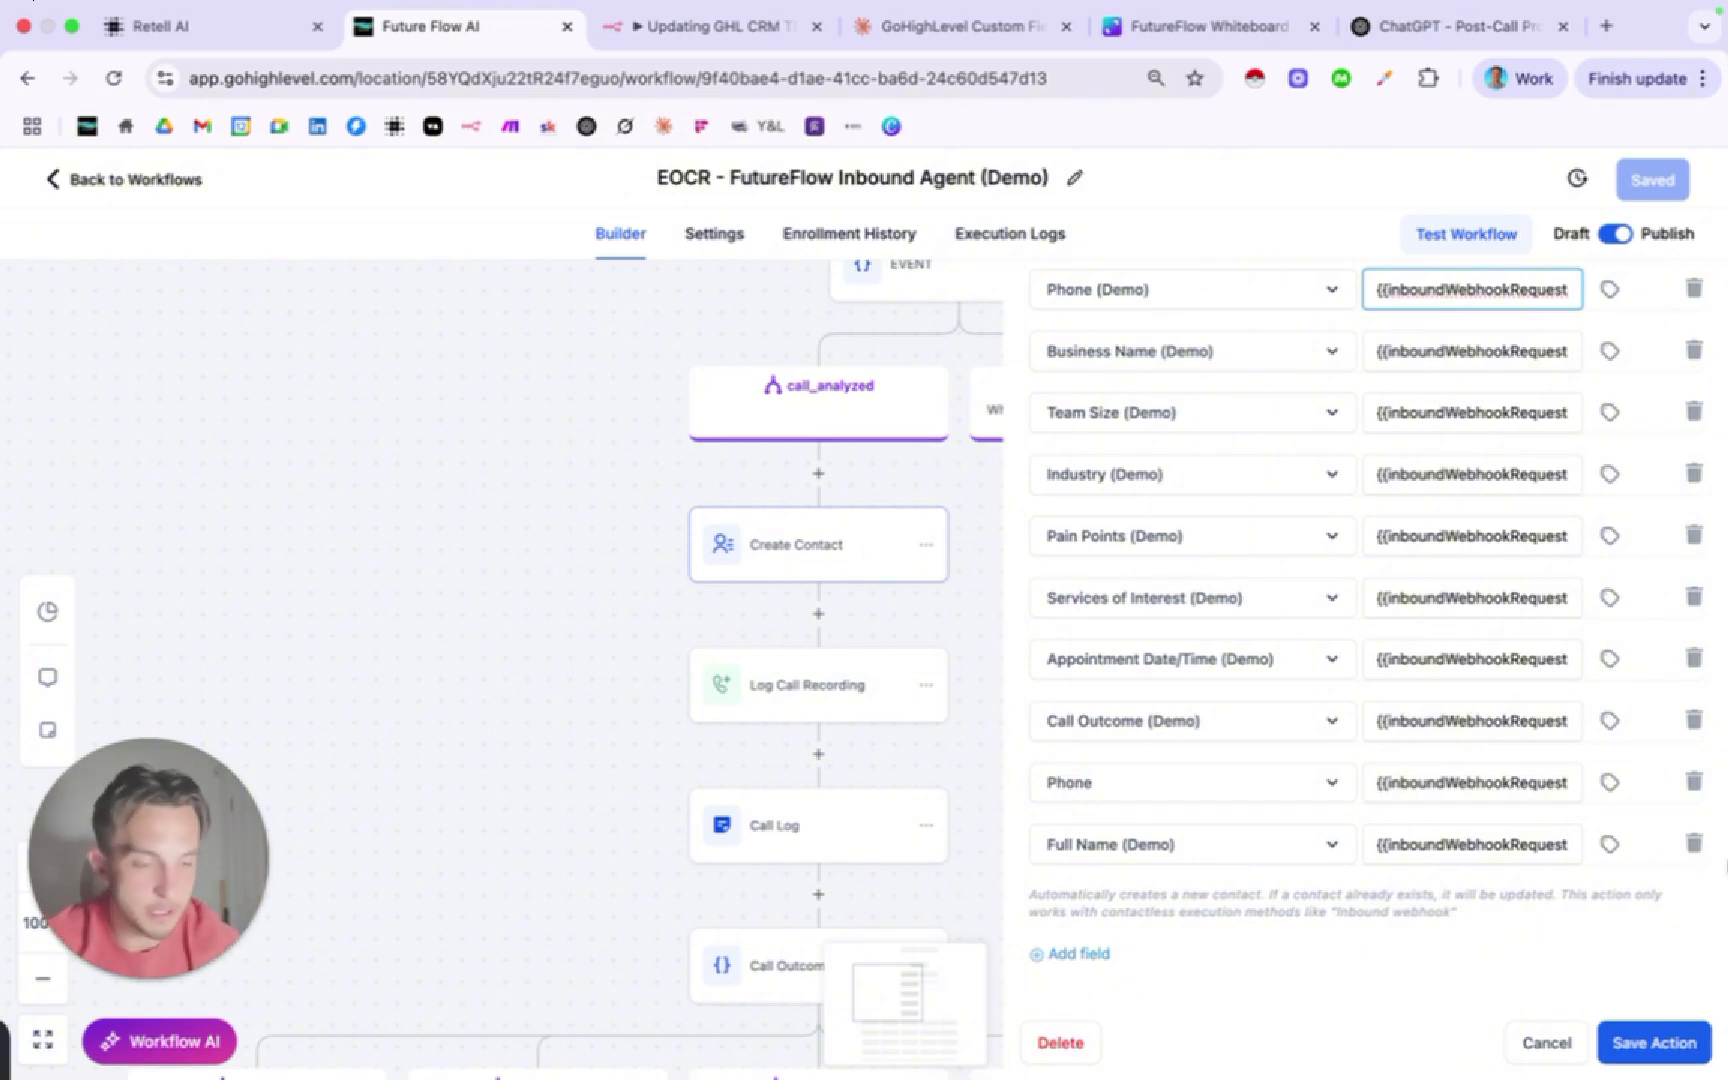
{"action": "left_click", "coordinate": [1662, 1042]}
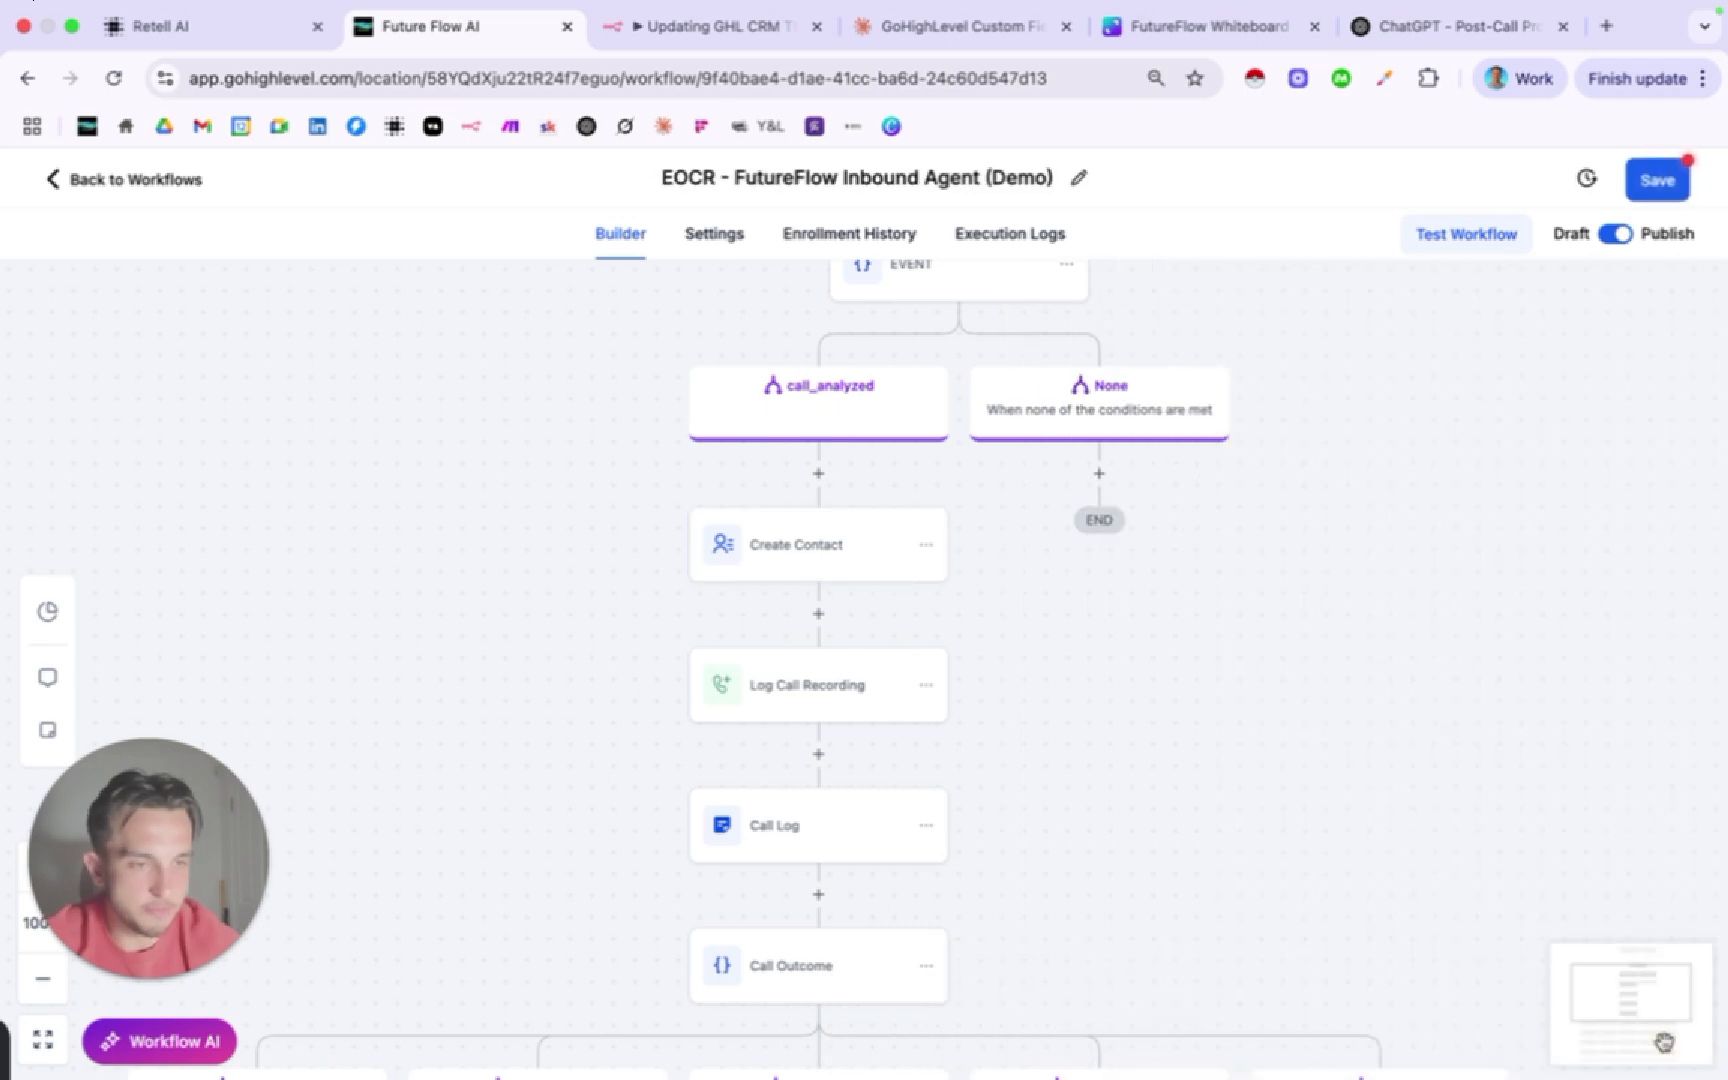
{"action": "left_click", "coordinate": [1657, 180]}
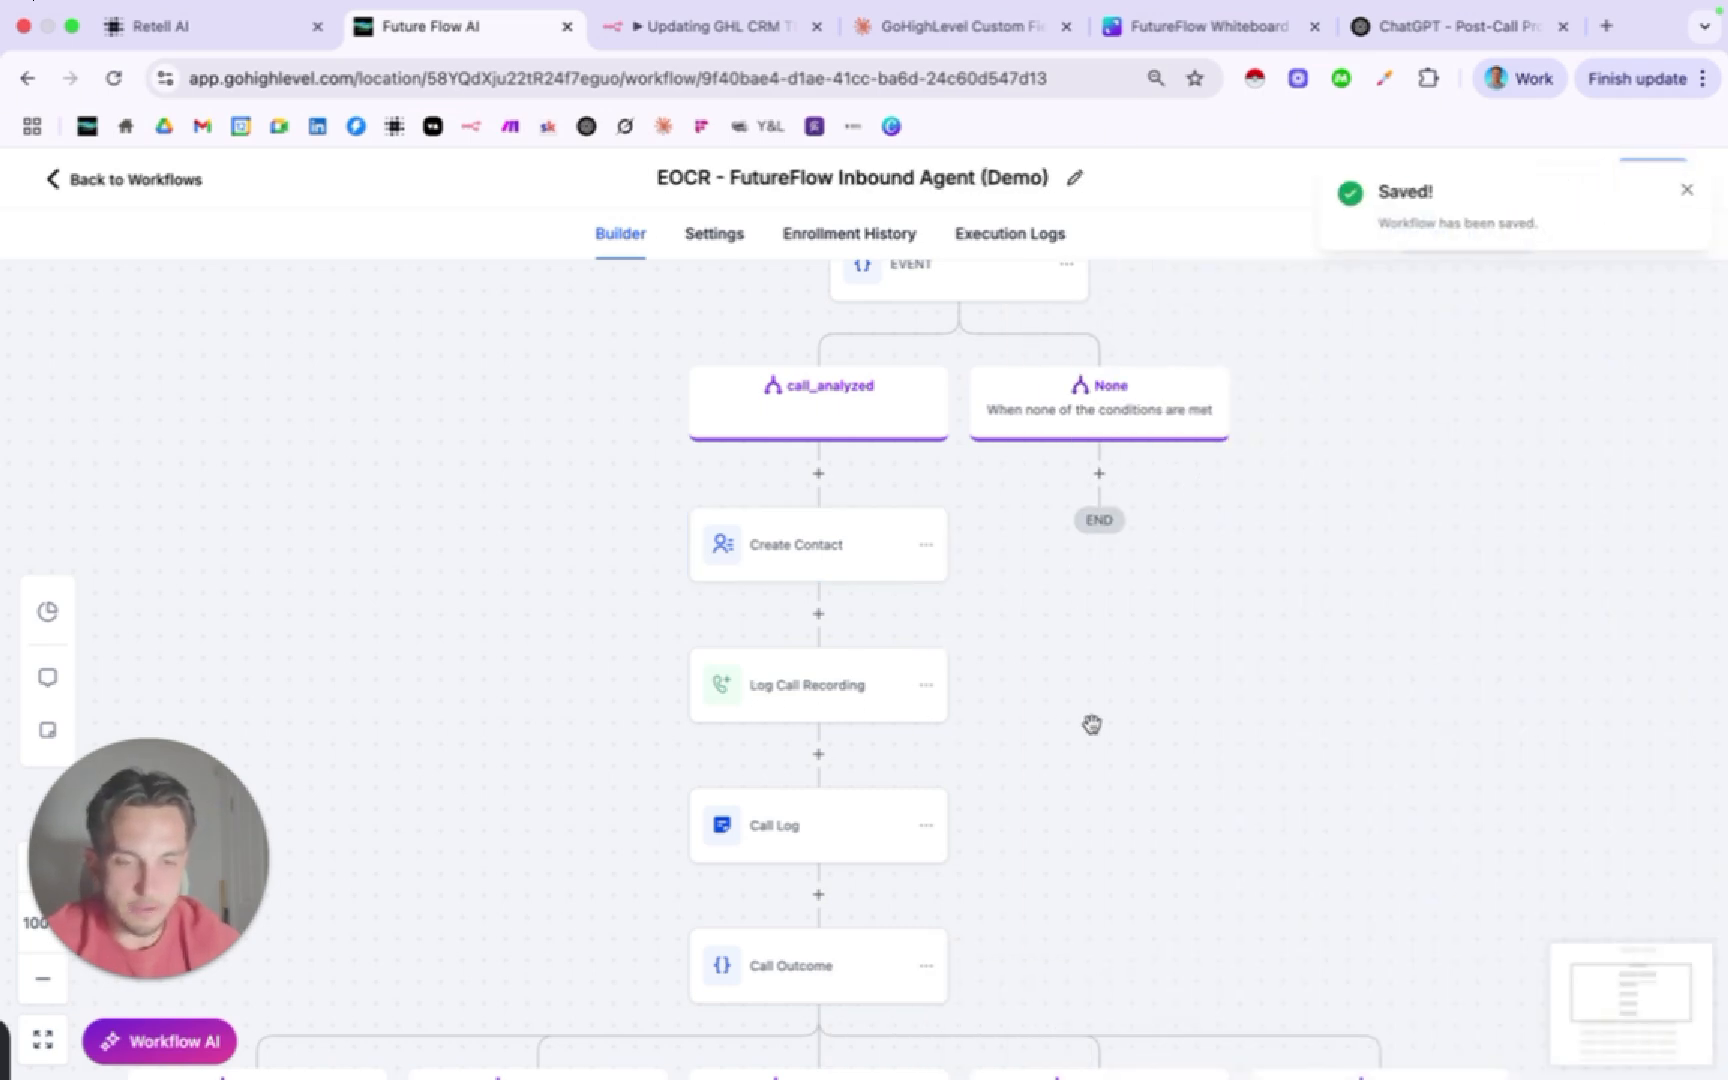
Open the Log Call Recording action and examine its direction, date, number and call status fields.
{"action": "scroll", "coordinate": [1092, 724], "scroll_direction": "down", "scroll_amount": 2}
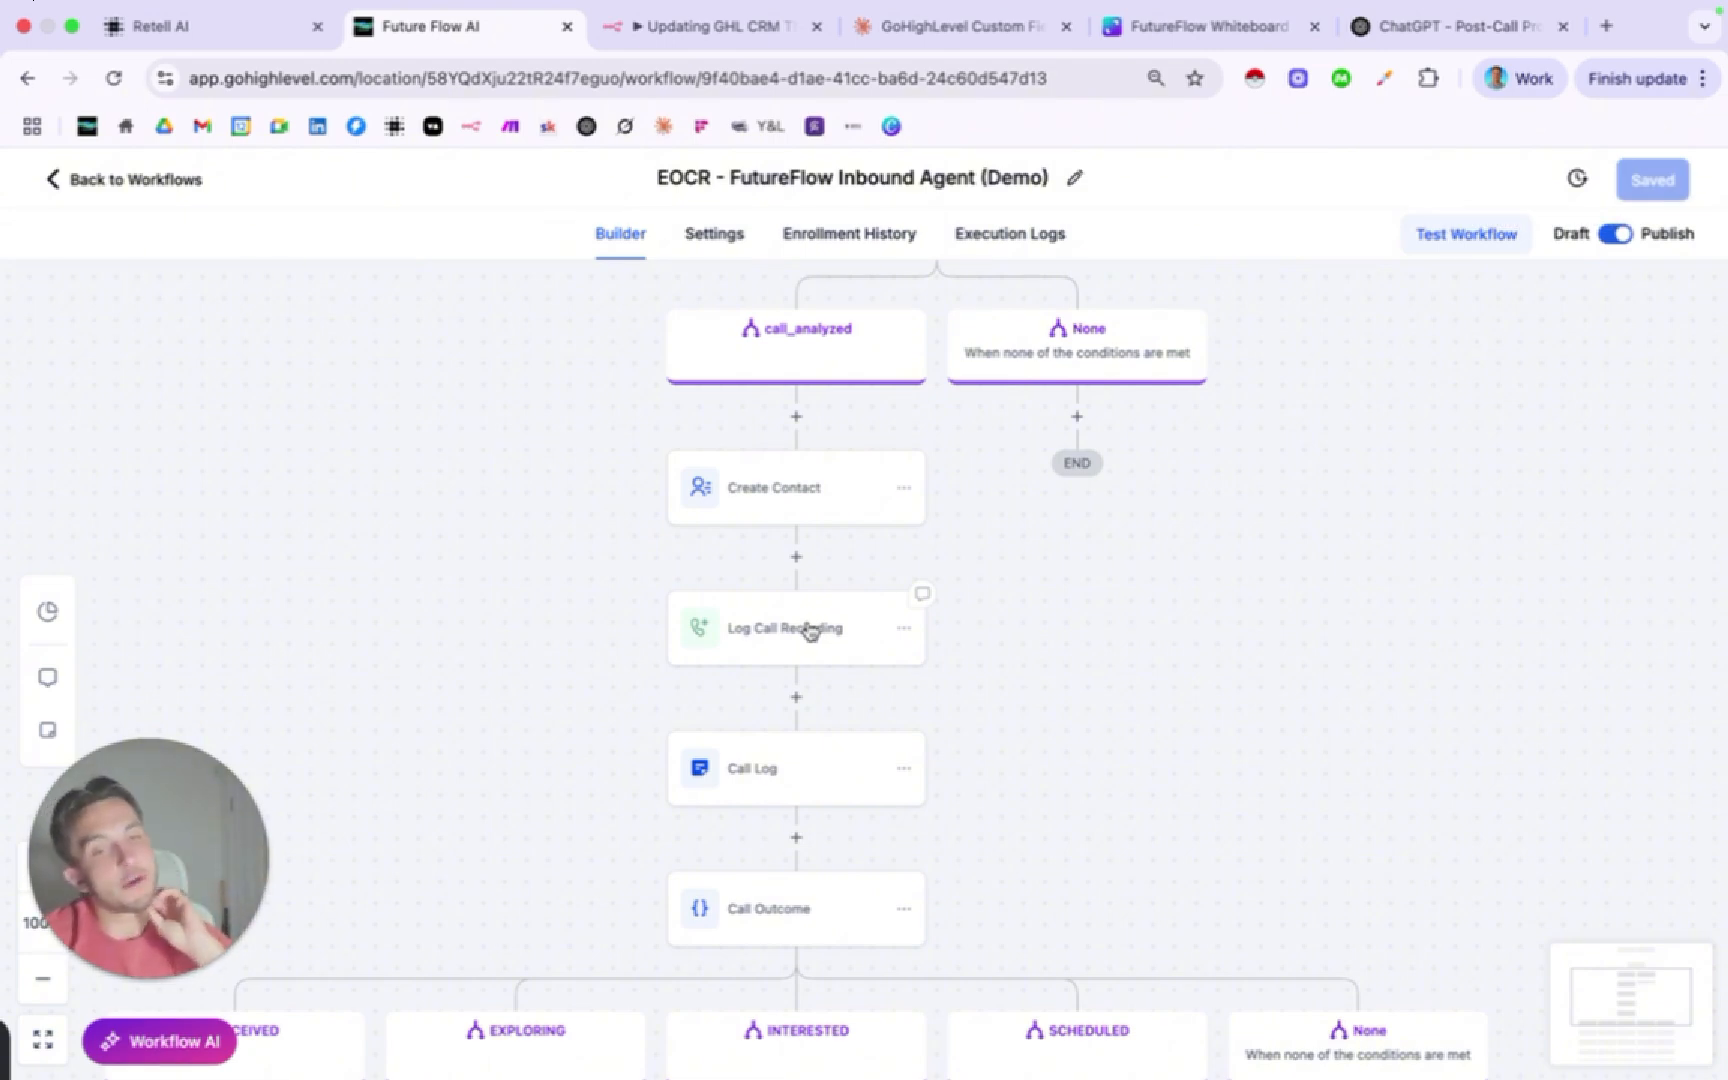
{"action": "left_click", "coordinate": [810, 630]}
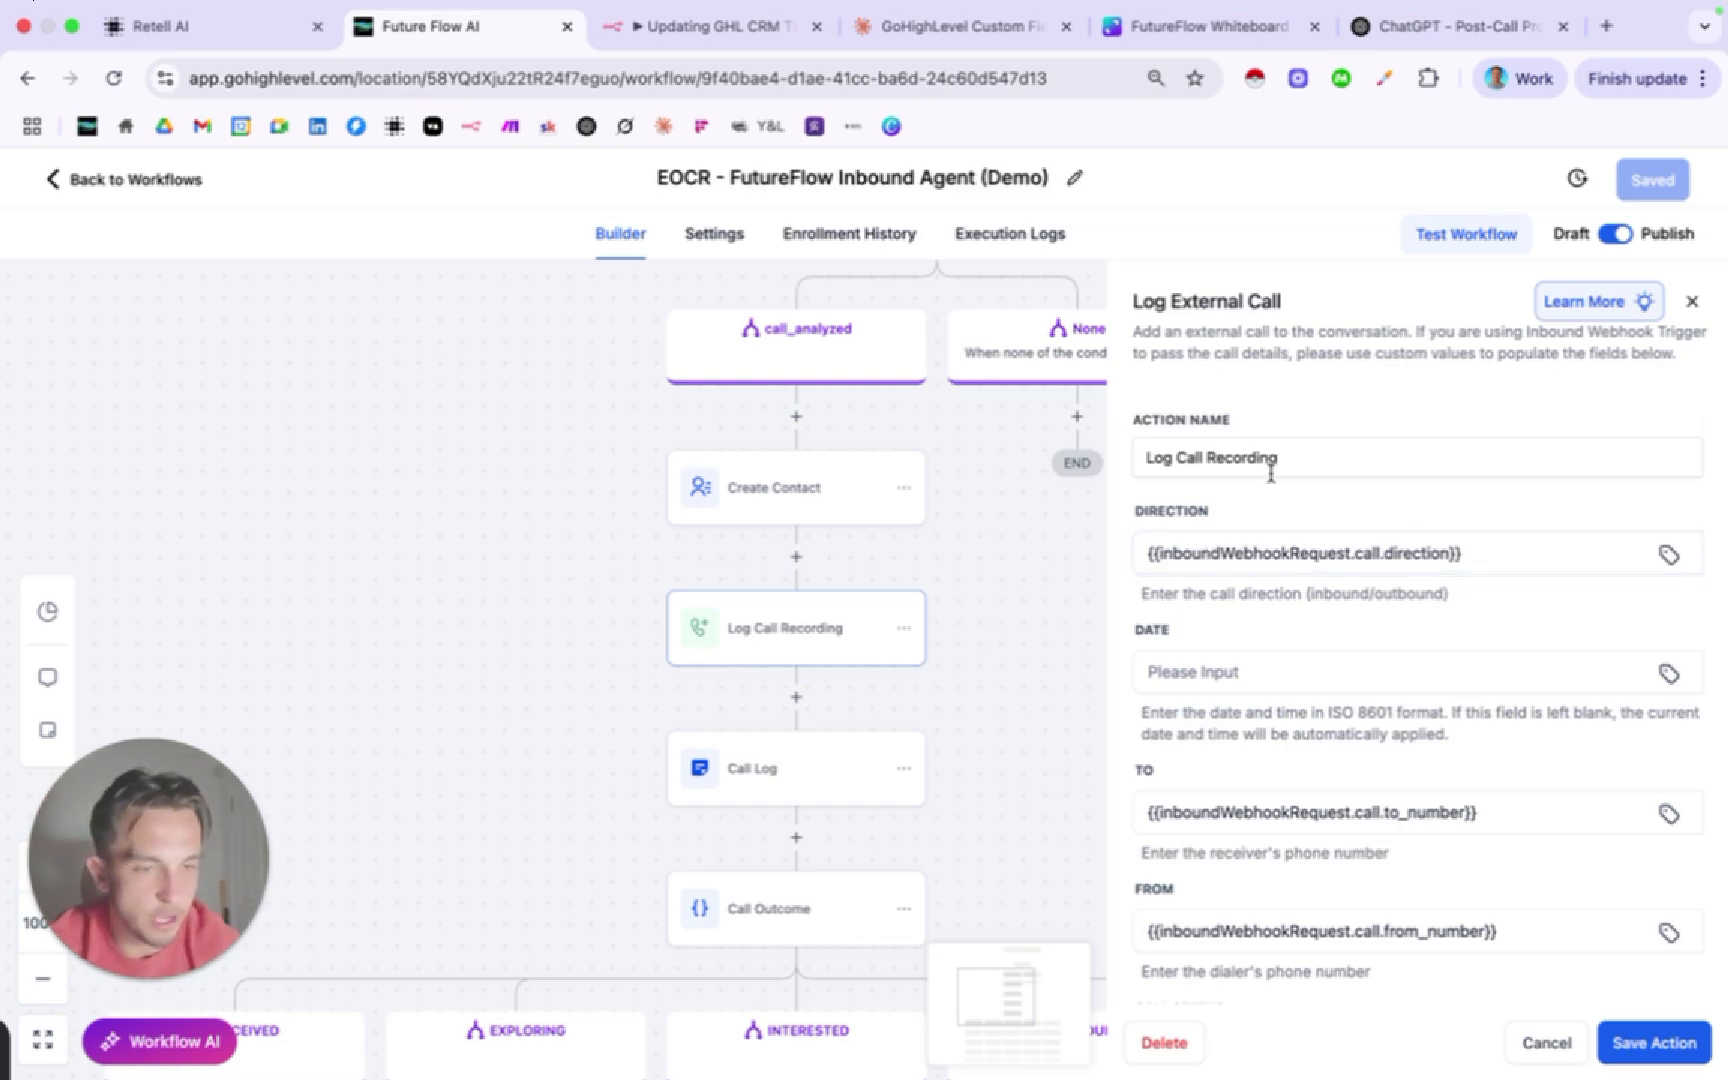
{"action": "scroll", "coordinate": [1273, 467], "scroll_direction": "down", "scroll_amount": 2}
{"action": "scroll", "coordinate": [1250, 430], "scroll_direction": "up", "scroll_amount": 2}
{"action": "scroll", "coordinate": [1212, 435], "scroll_direction": "down", "scroll_amount": 2}
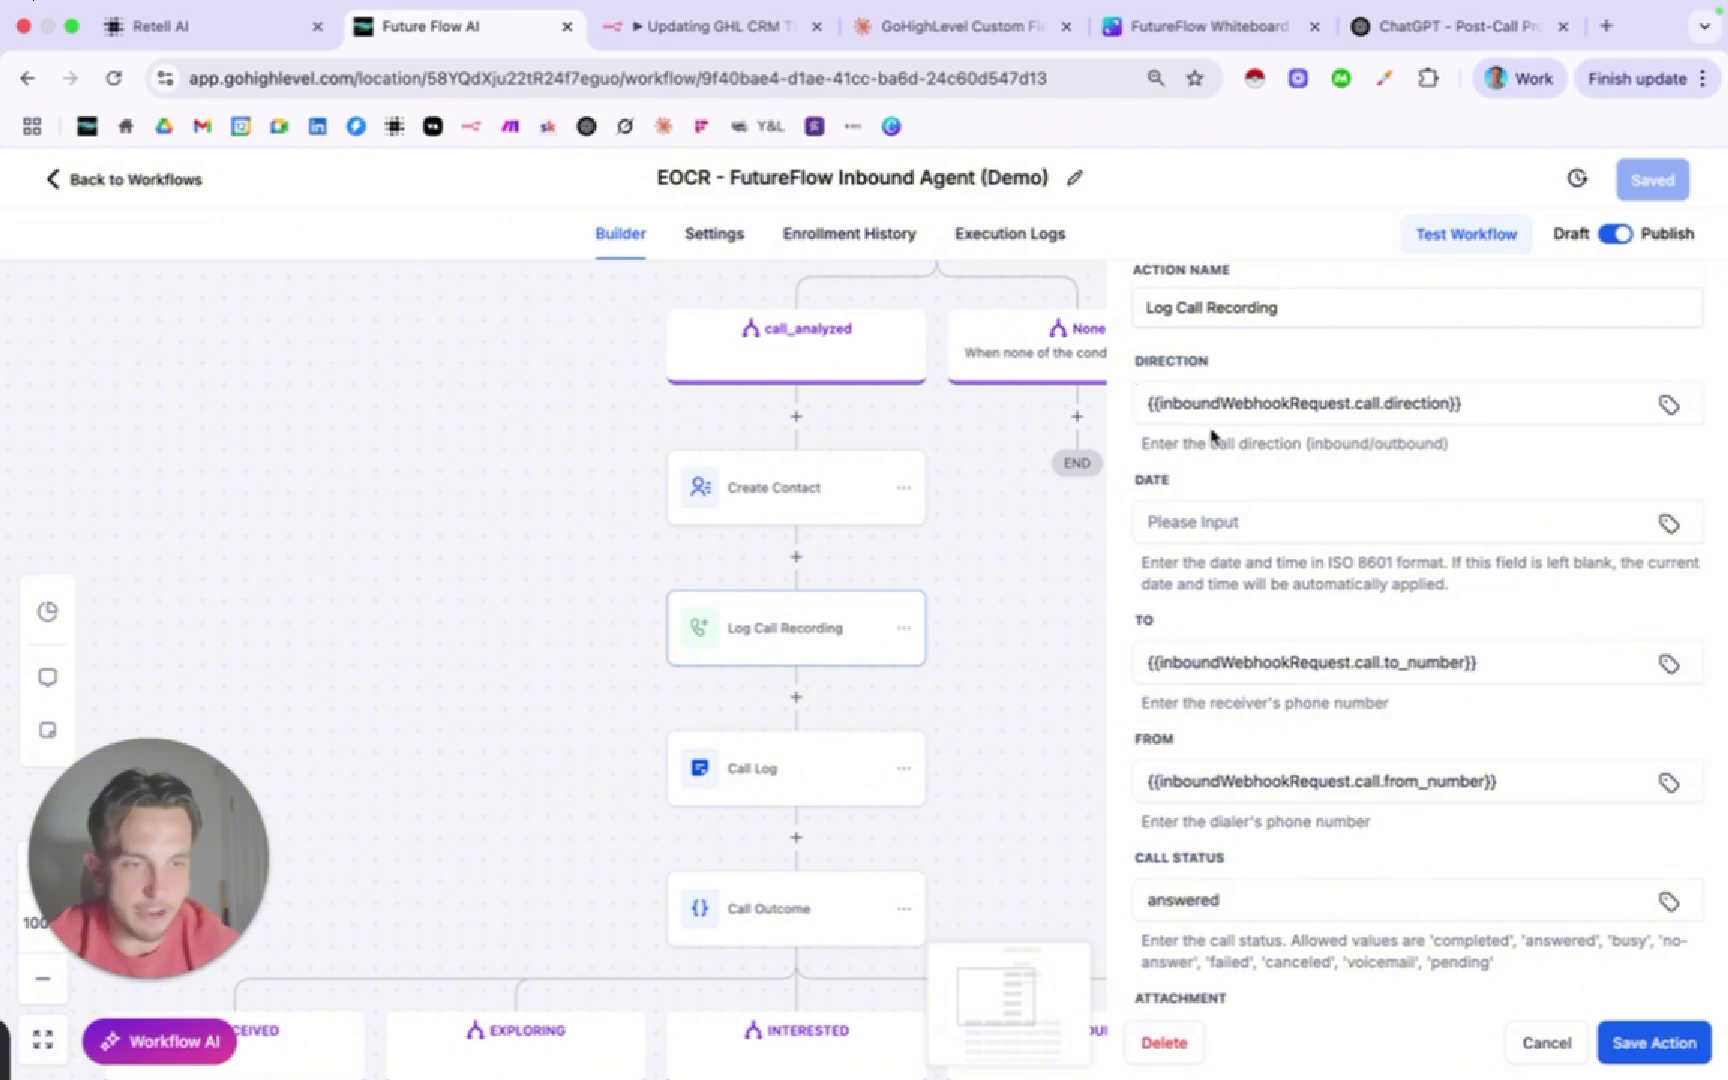
Insert Inbound Webhook Trigger > call > direction into the Direction field and remove the duplicate value.
{"action": "left_click", "coordinate": [1670, 405]}
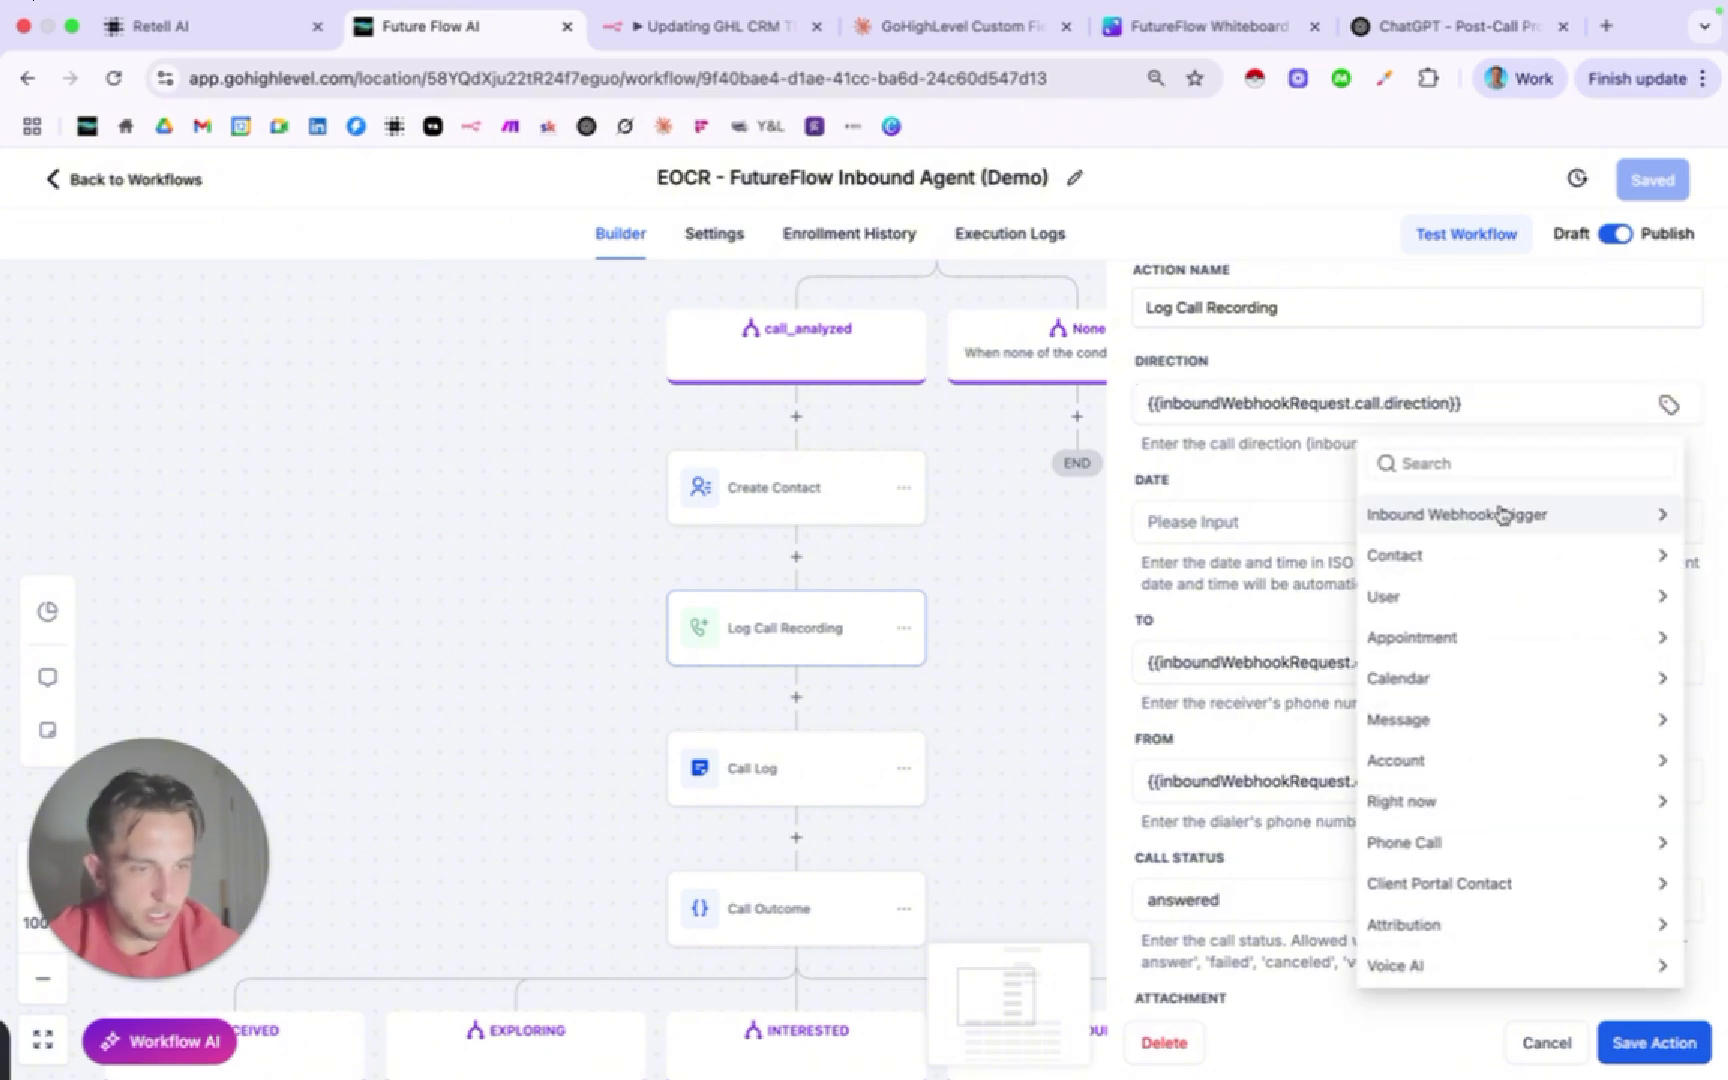
{"action": "left_click", "coordinate": [1470, 515]}
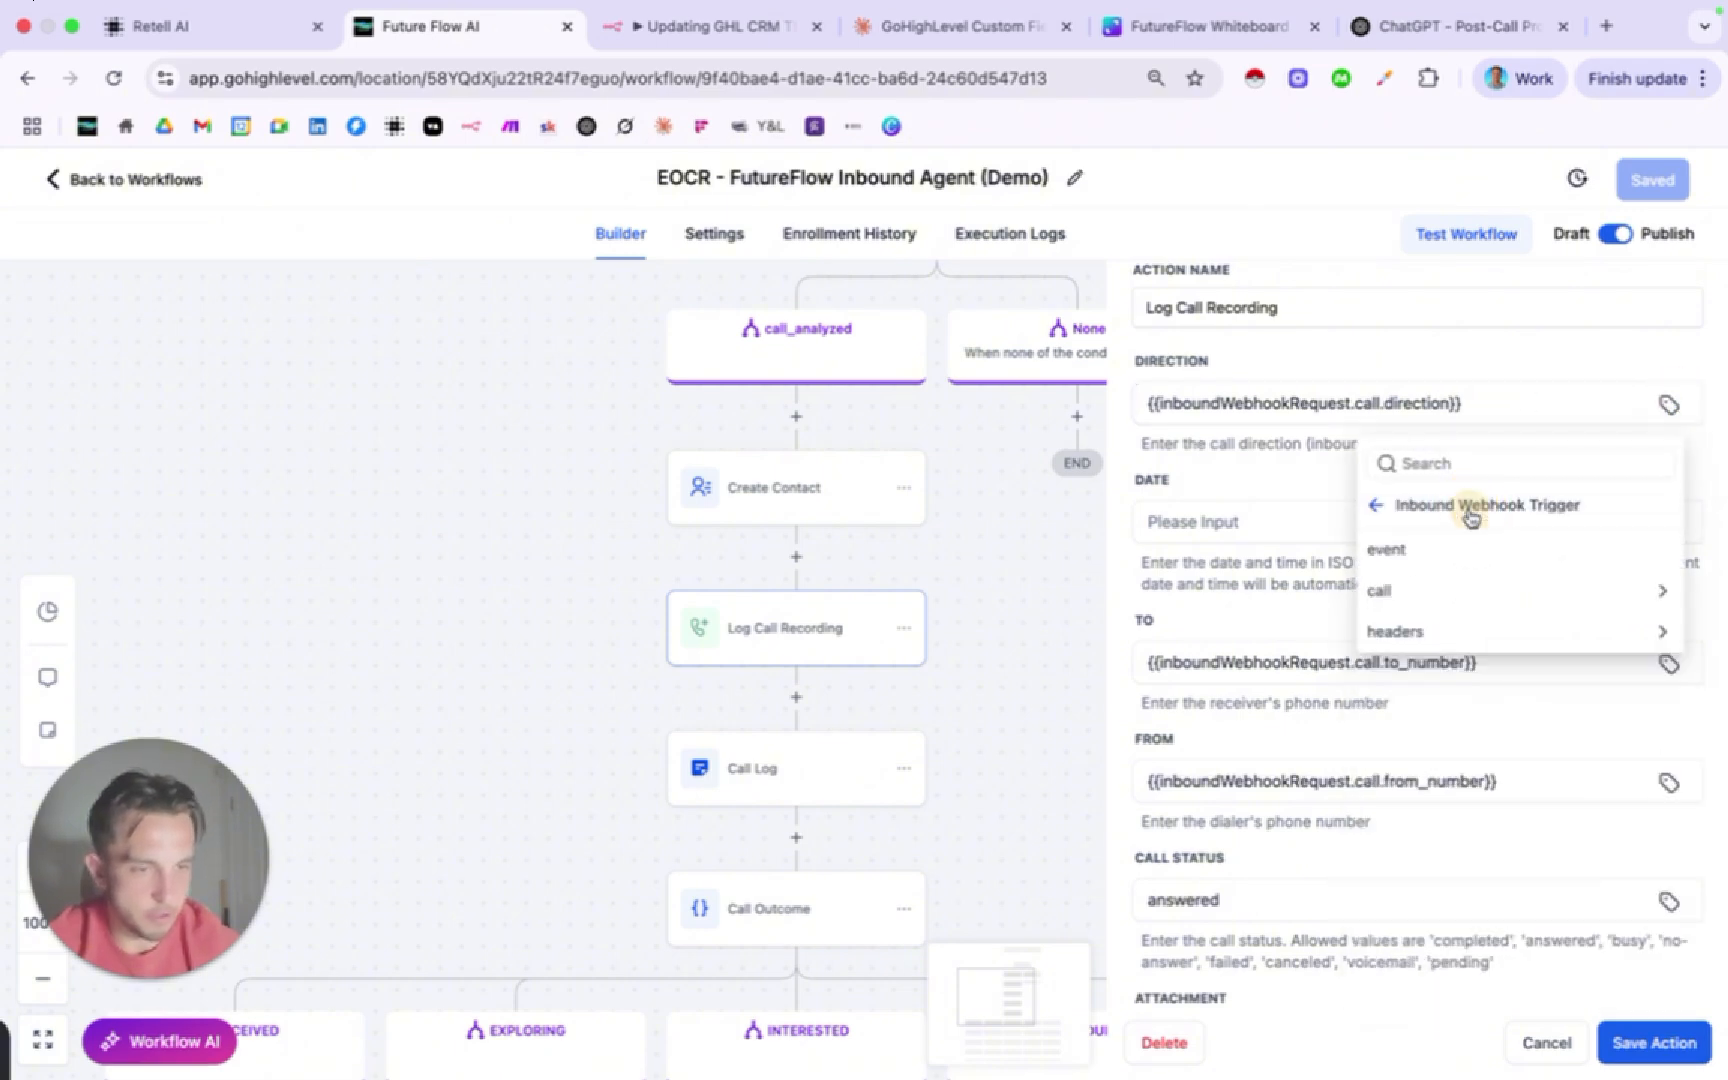
{"action": "left_click", "coordinate": [1440, 591]}
{"action": "scroll", "coordinate": [1462, 660], "scroll_direction": "down", "scroll_amount": 8}
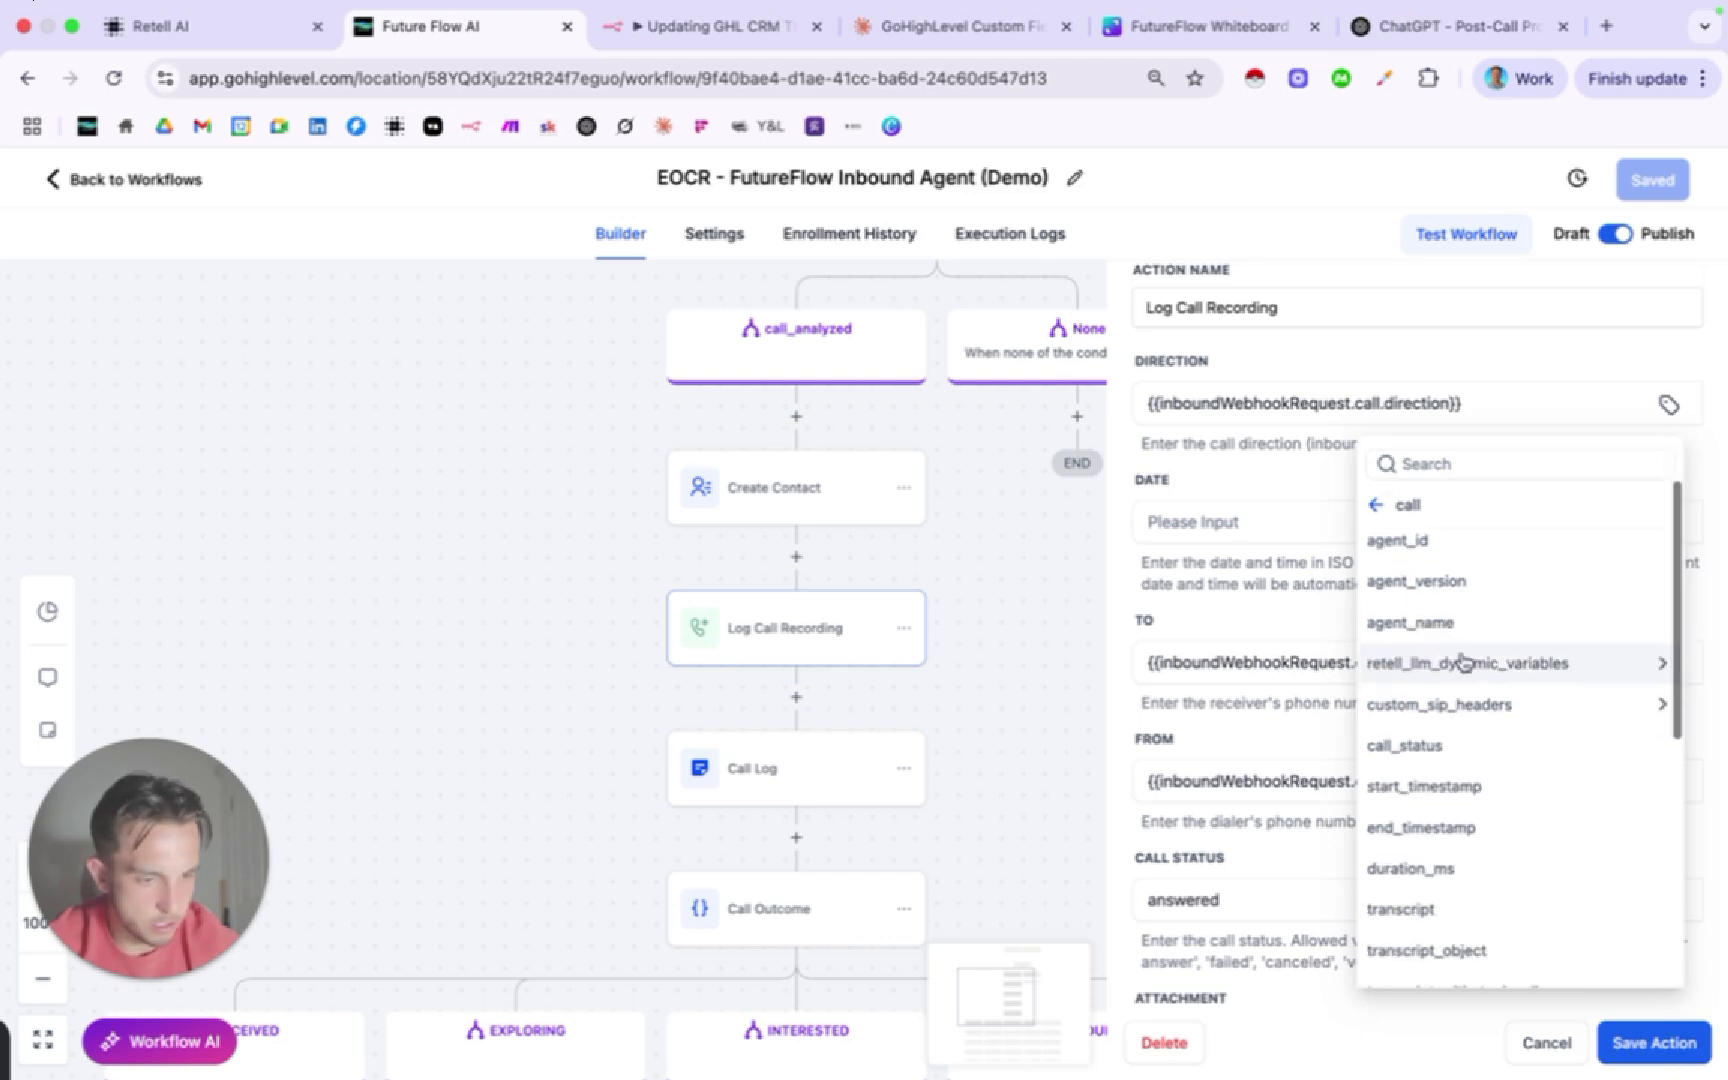
{"action": "scroll", "coordinate": [1462, 660], "scroll_direction": "down", "scroll_amount": 2}
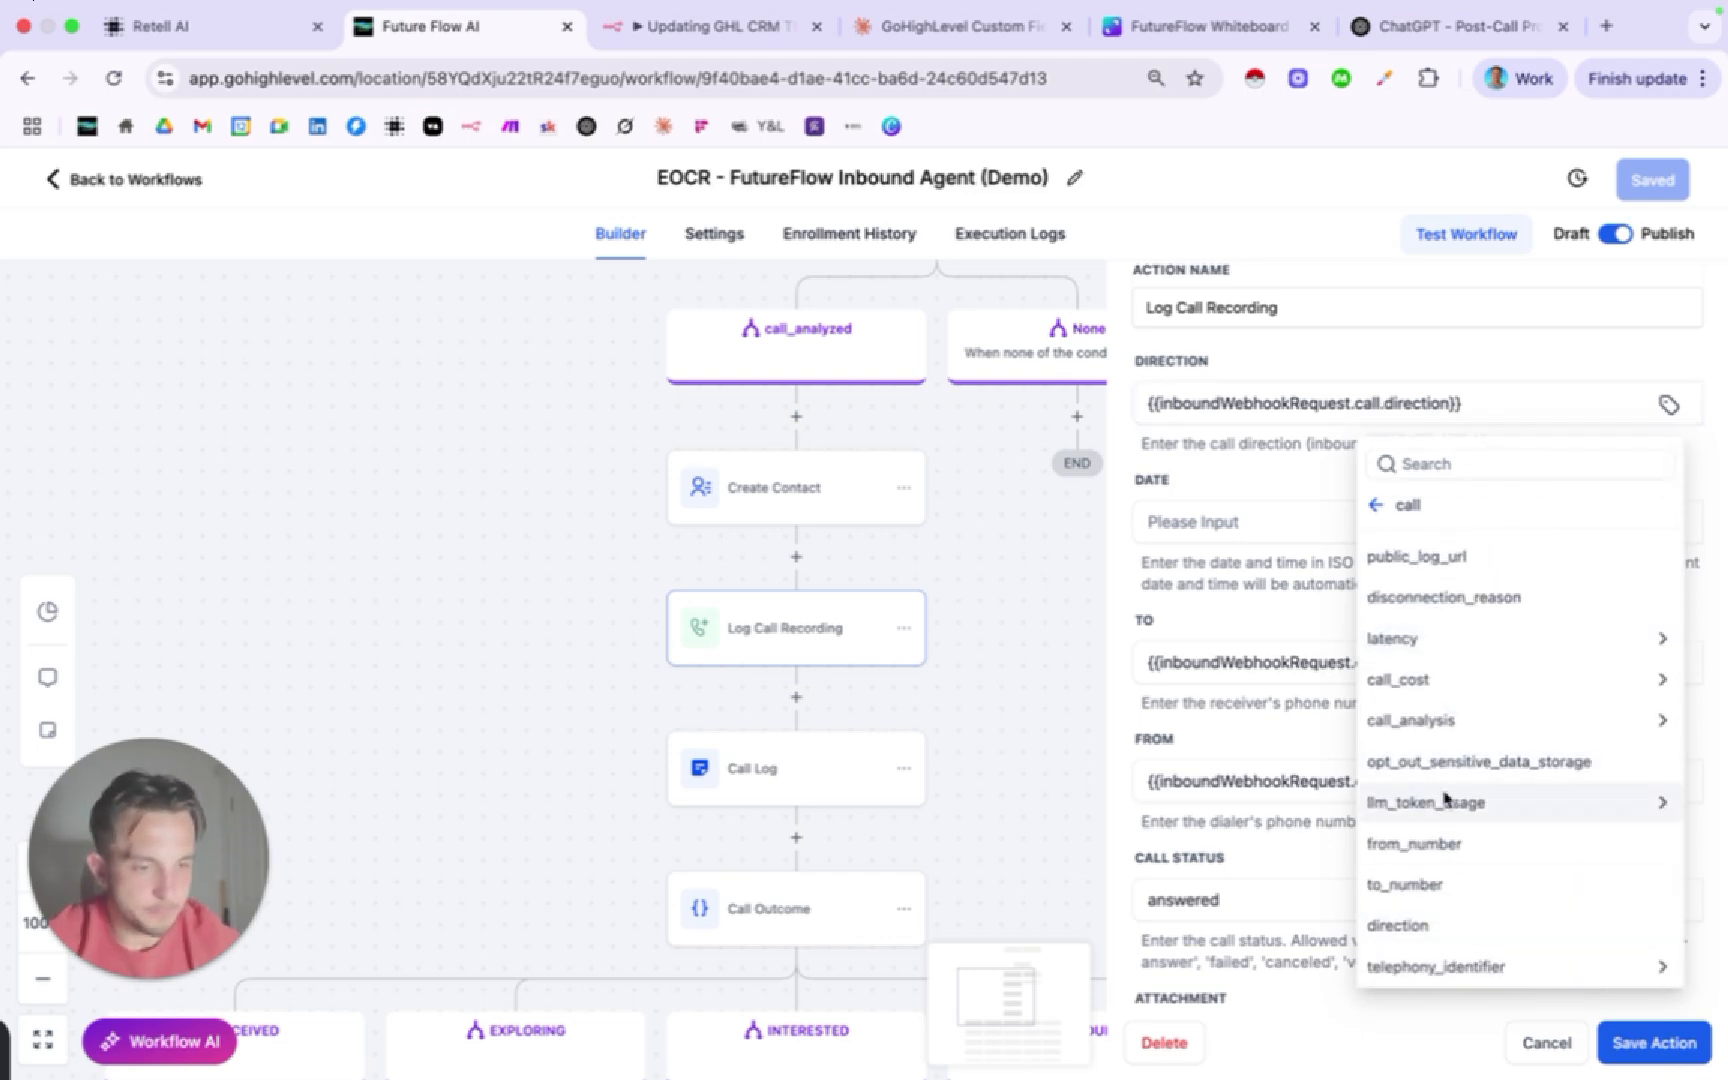
{"action": "left_click", "coordinate": [1441, 926]}
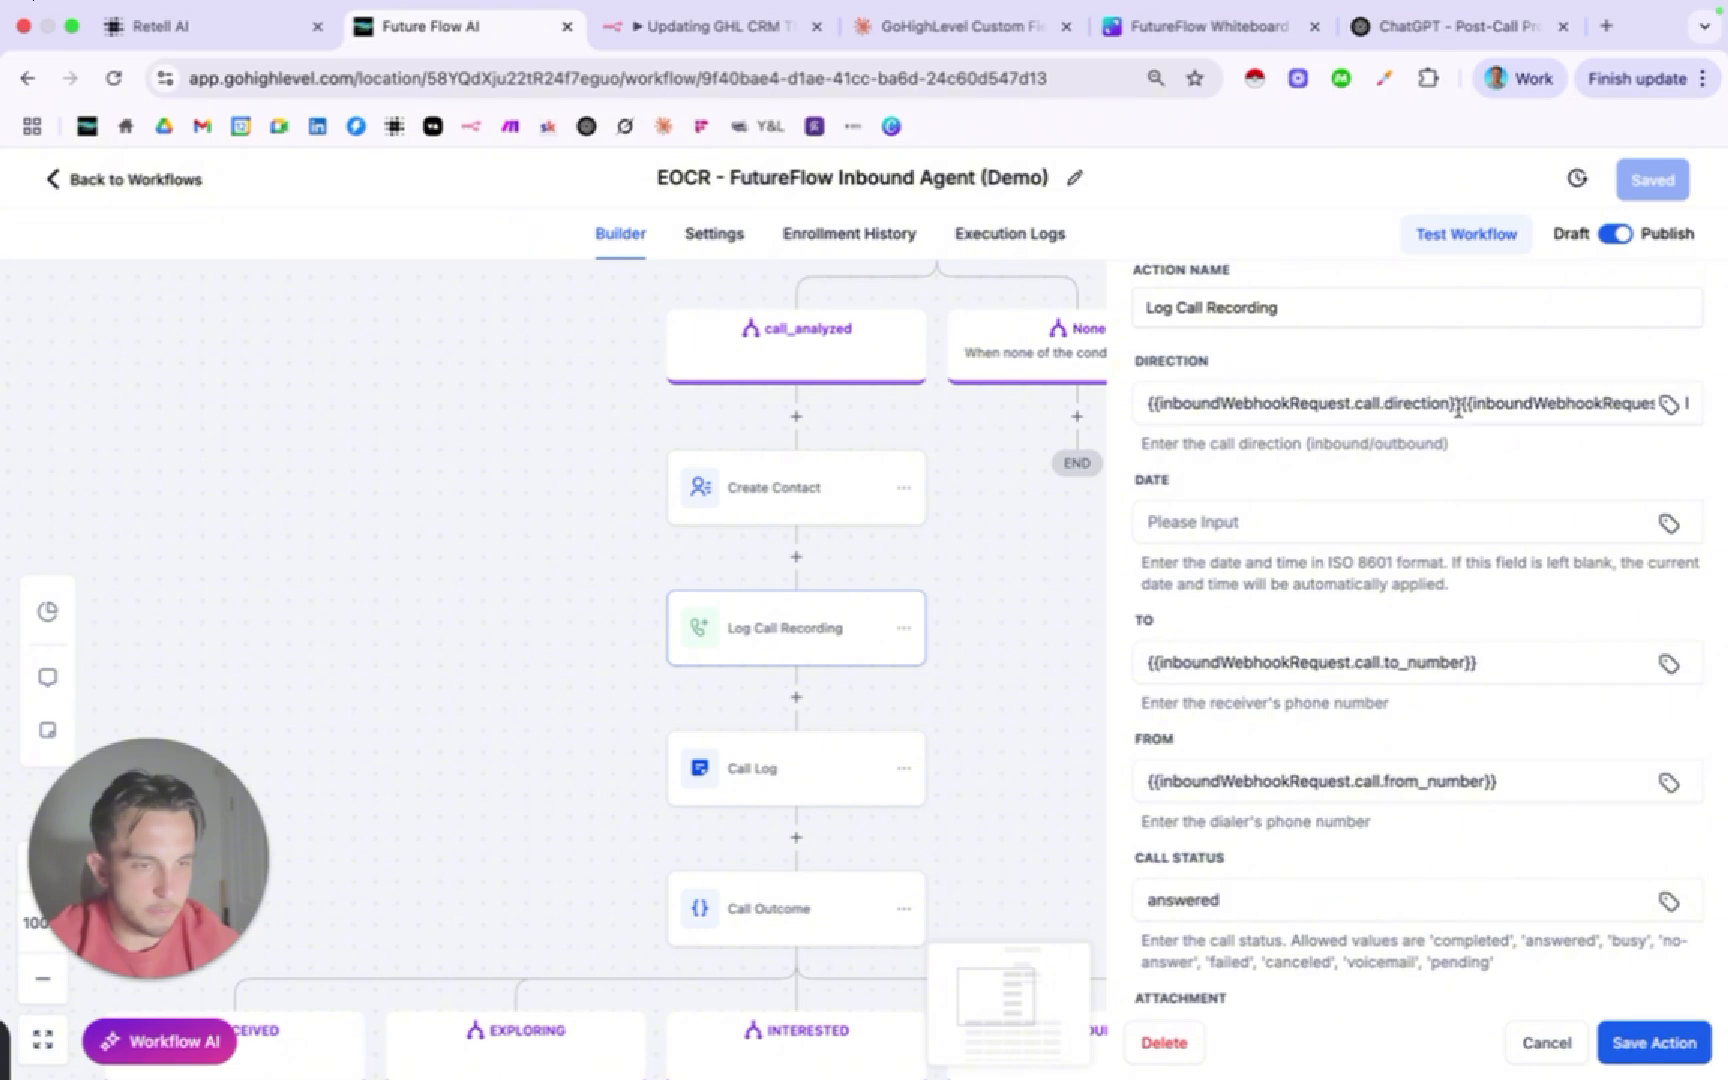
{"action": "left_click", "coordinate": [1422, 405]}
{"action": "left_click_drag", "start_coordinate": [1457, 405], "coordinate": [1111, 413]}
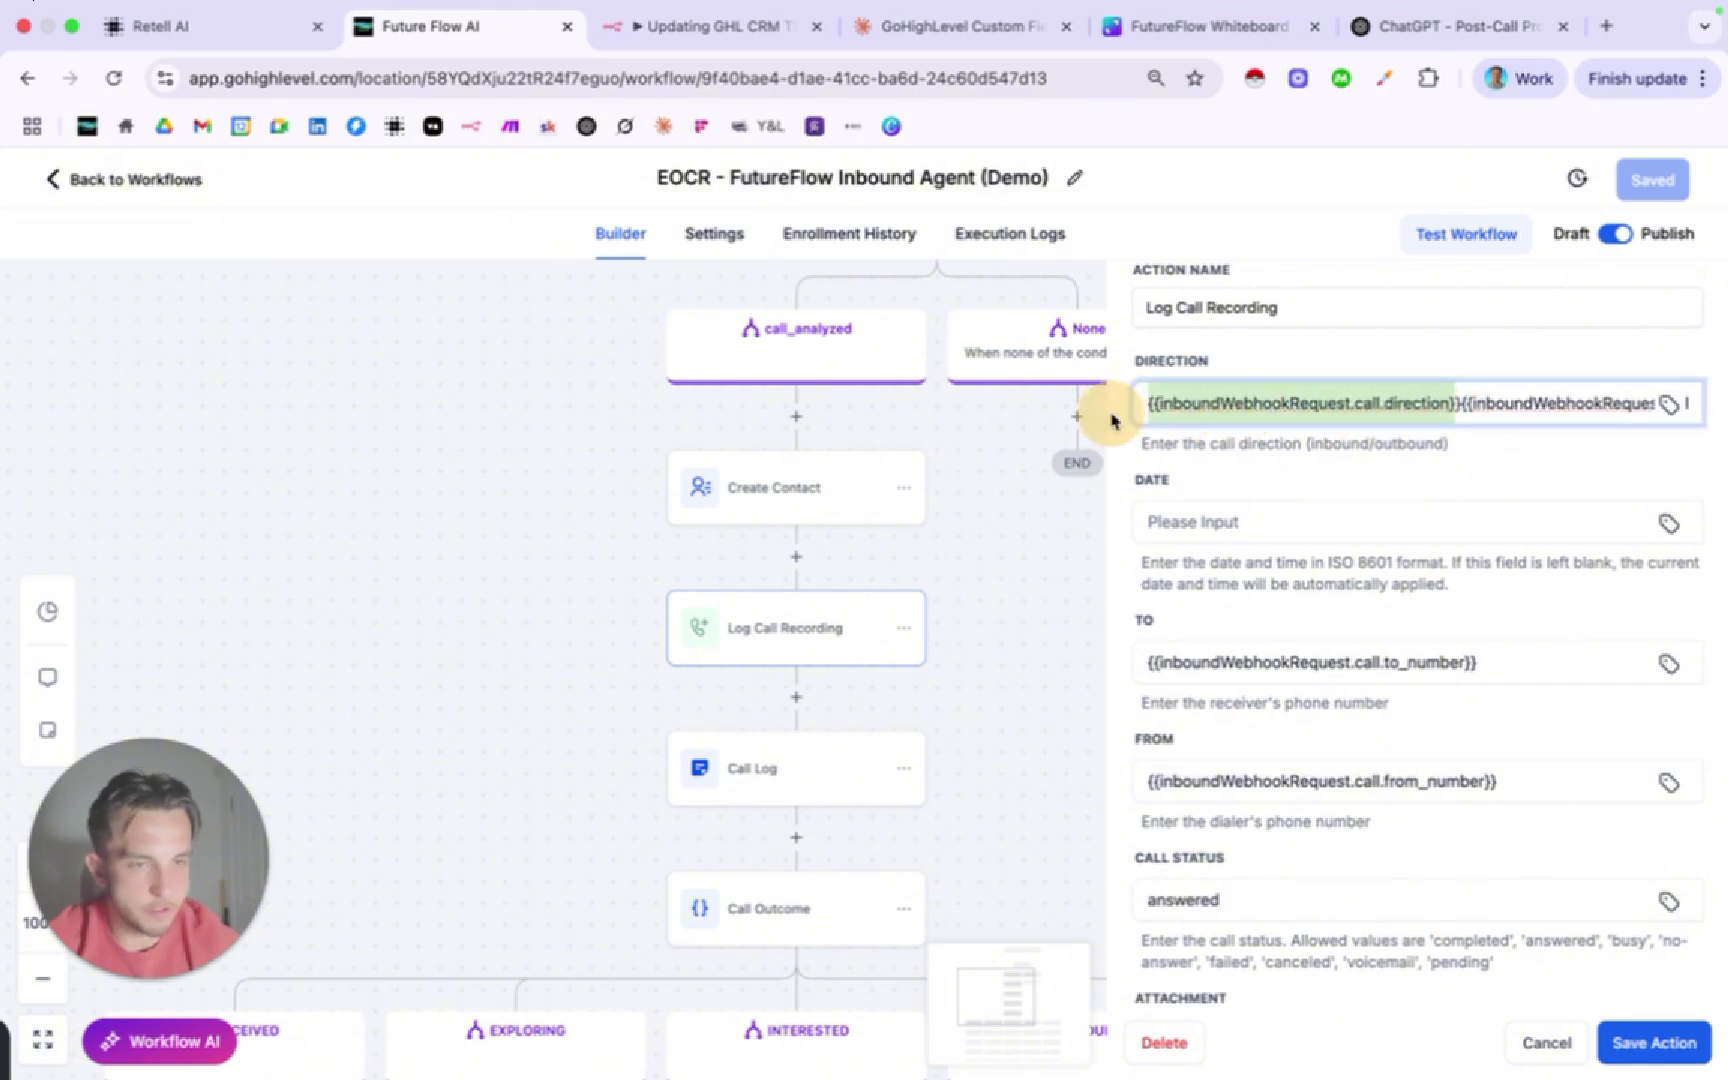
{"action": "key", "text": "BackSpace"}
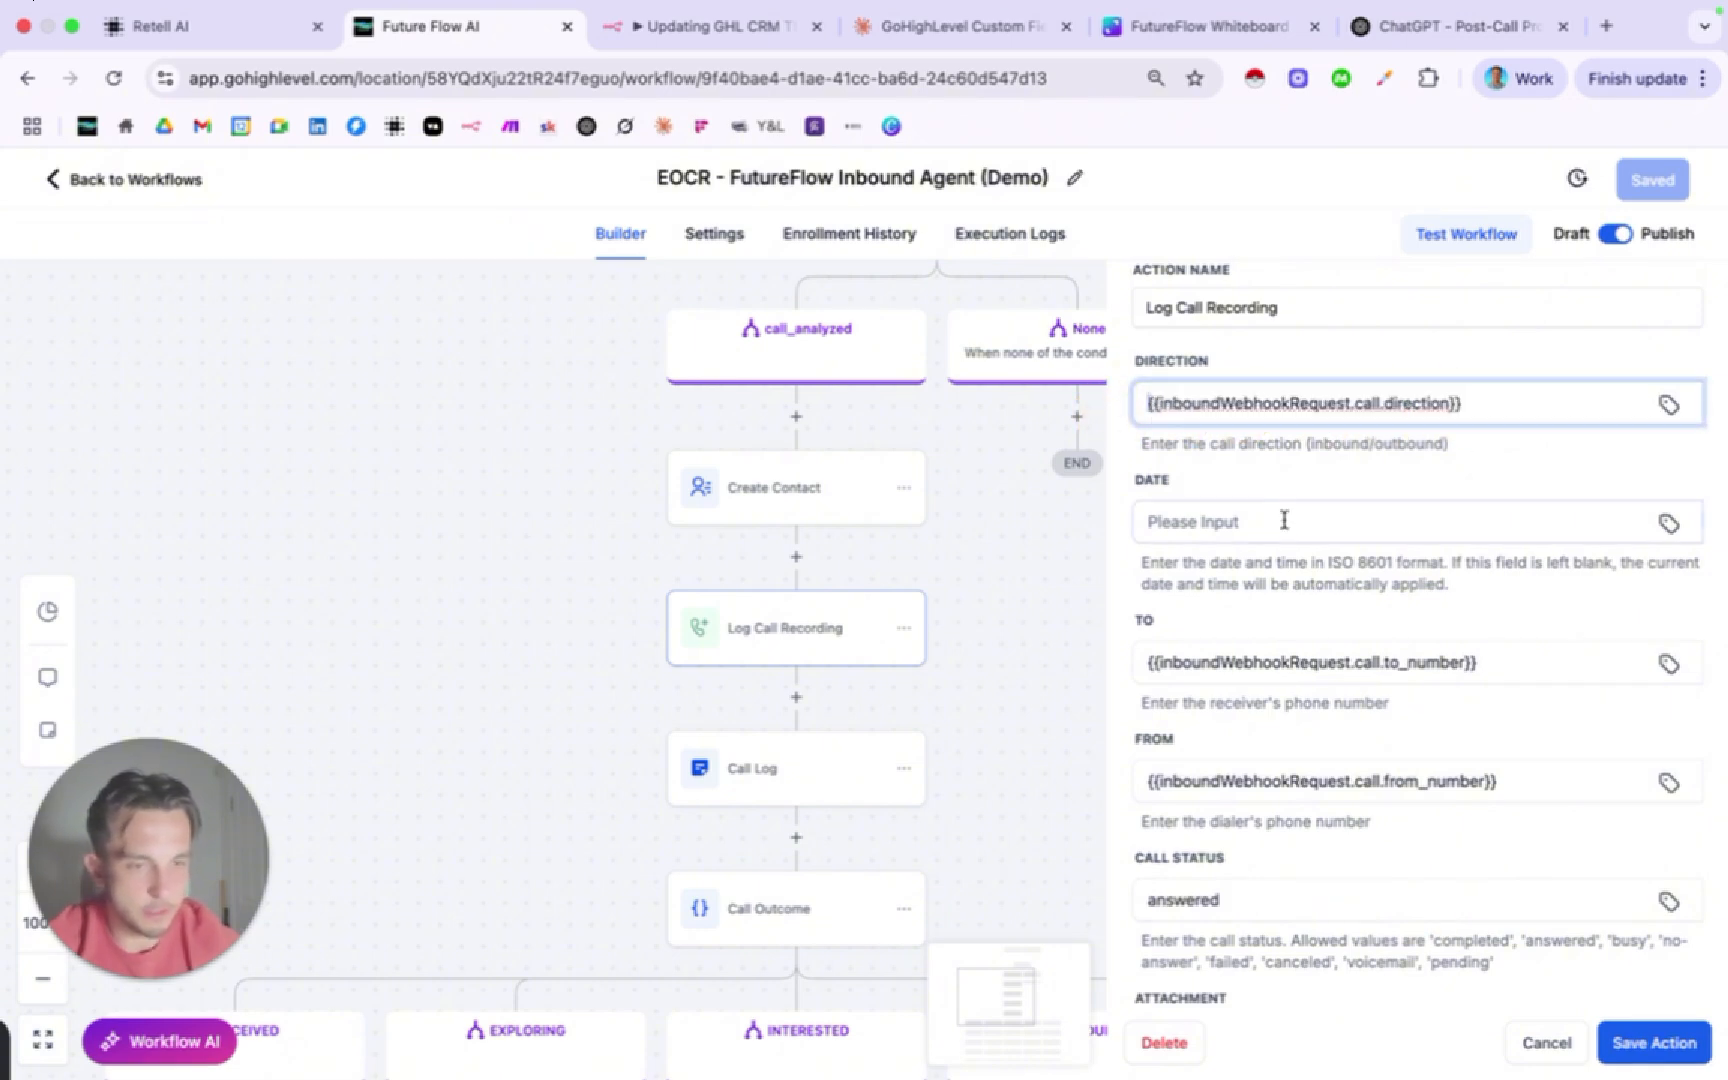
Browse the To field's custom values to Inbound Webhook Trigger > call > to_number, and close the picker without choosing one.
{"action": "scroll", "coordinate": [1228, 626], "scroll_direction": "down", "scroll_amount": 2}
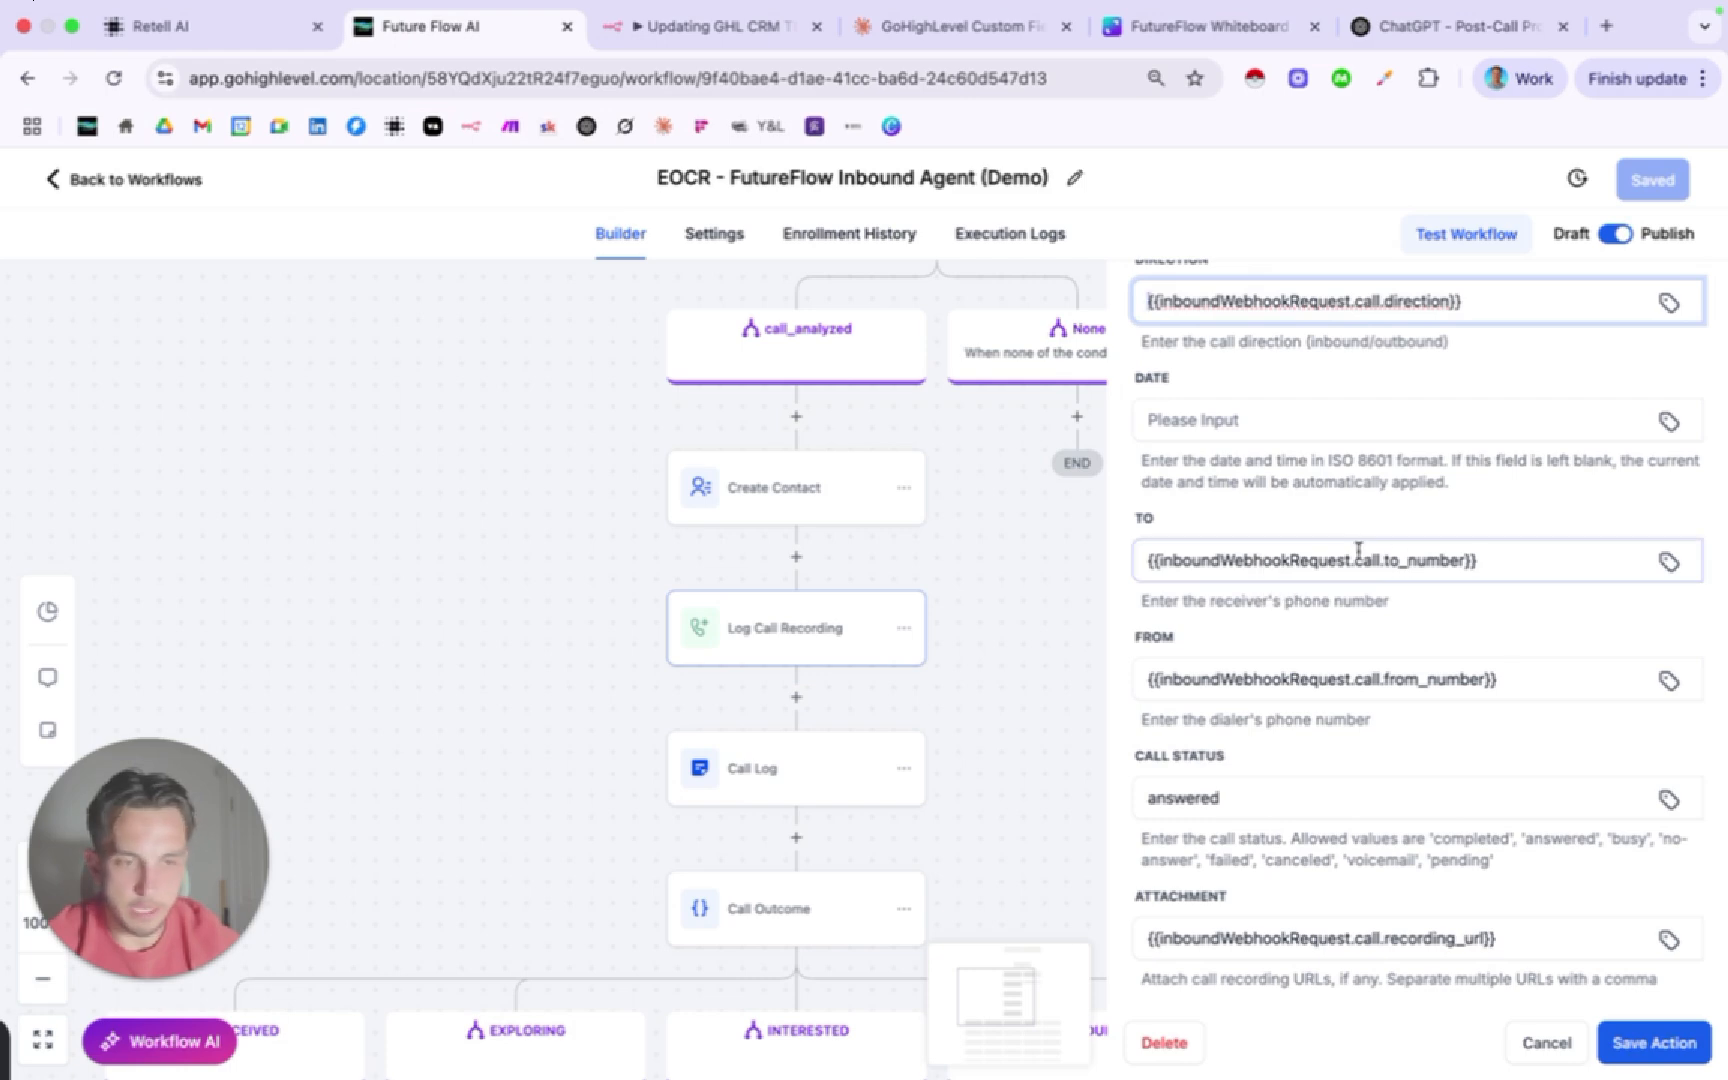
{"action": "left_click", "coordinate": [1667, 563]}
{"action": "left_click", "coordinate": [1470, 671]}
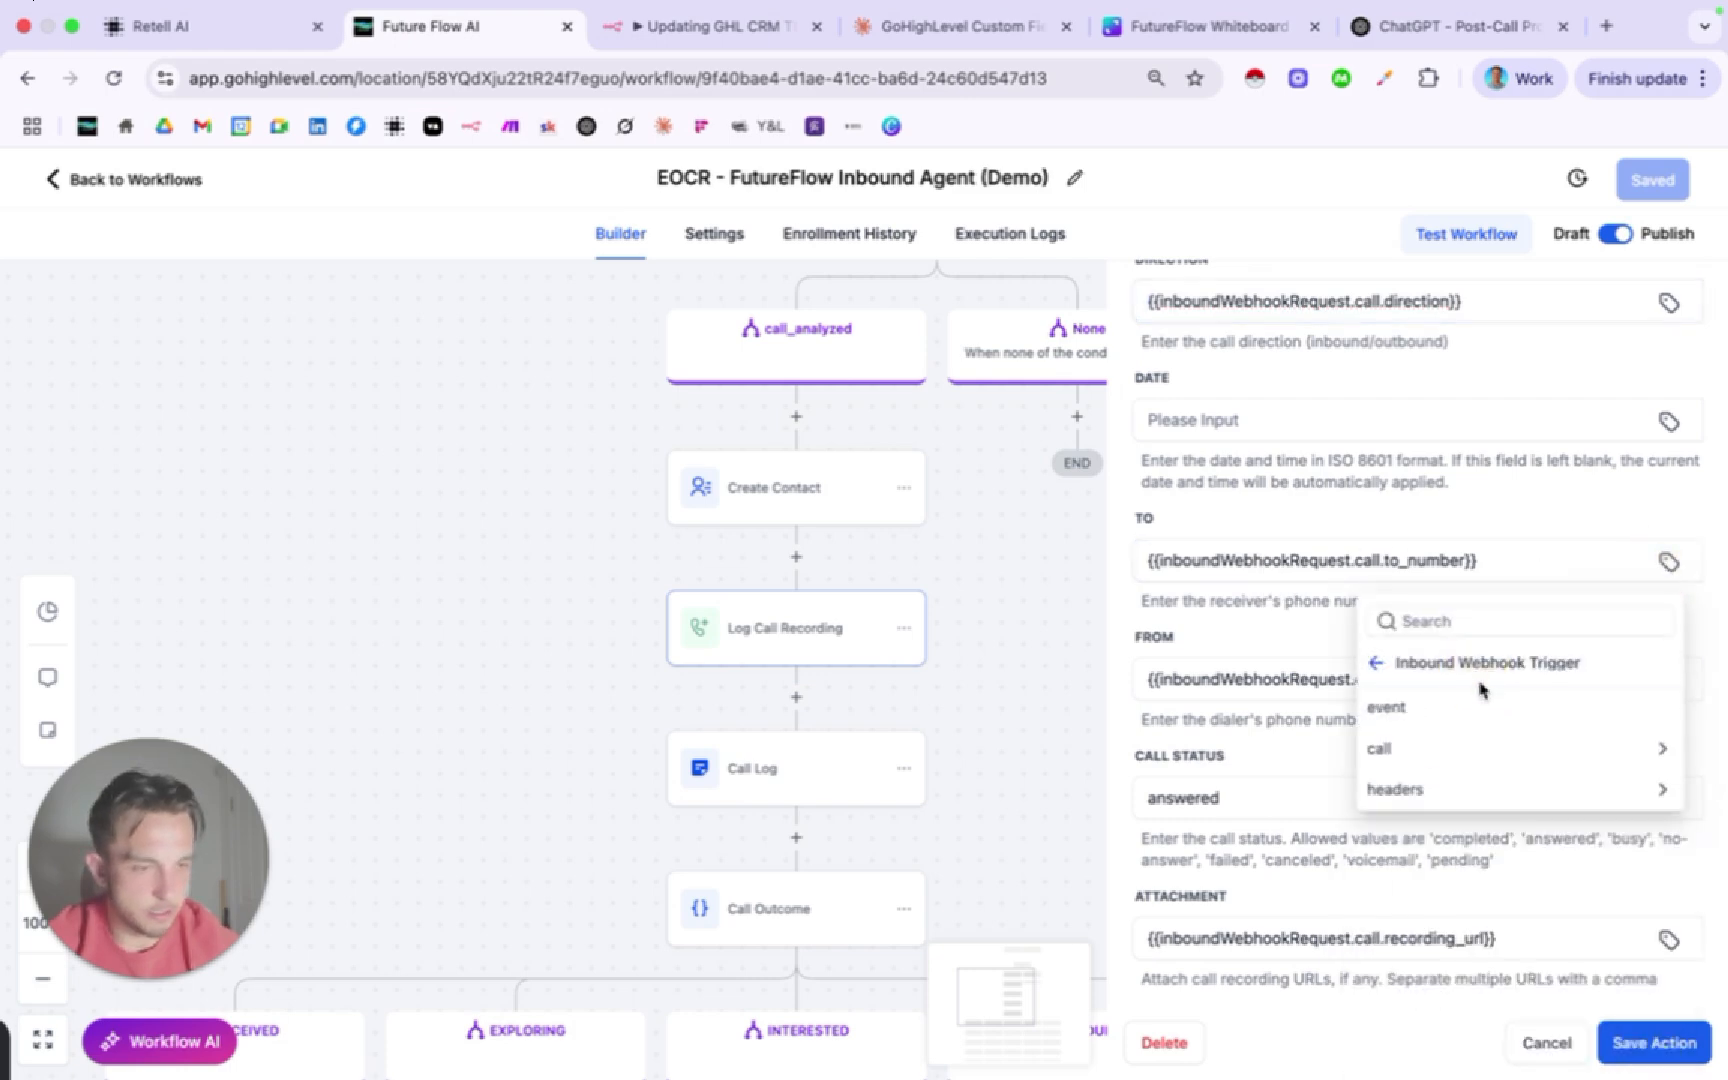
{"action": "left_click", "coordinate": [1482, 745]}
{"action": "scroll", "coordinate": [1482, 748], "scroll_direction": "down", "scroll_amount": 5}
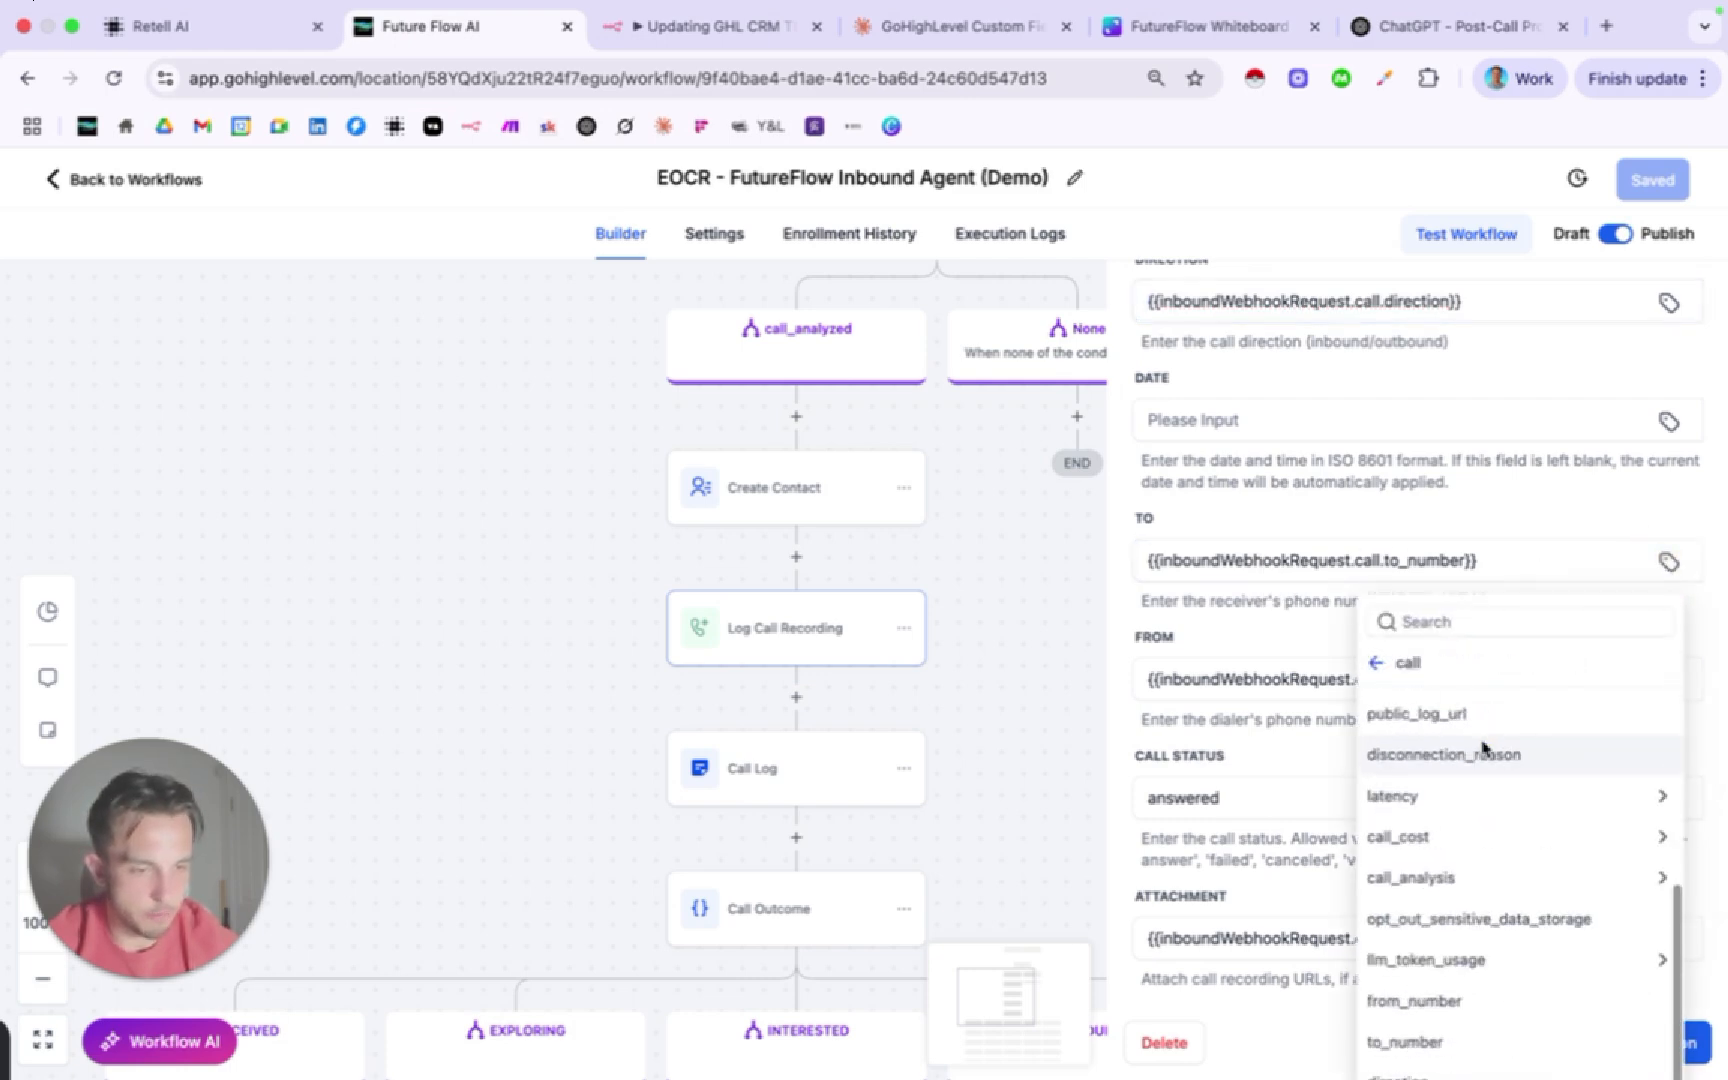
{"action": "scroll", "coordinate": [1490, 790], "scroll_direction": "down", "scroll_amount": 1}
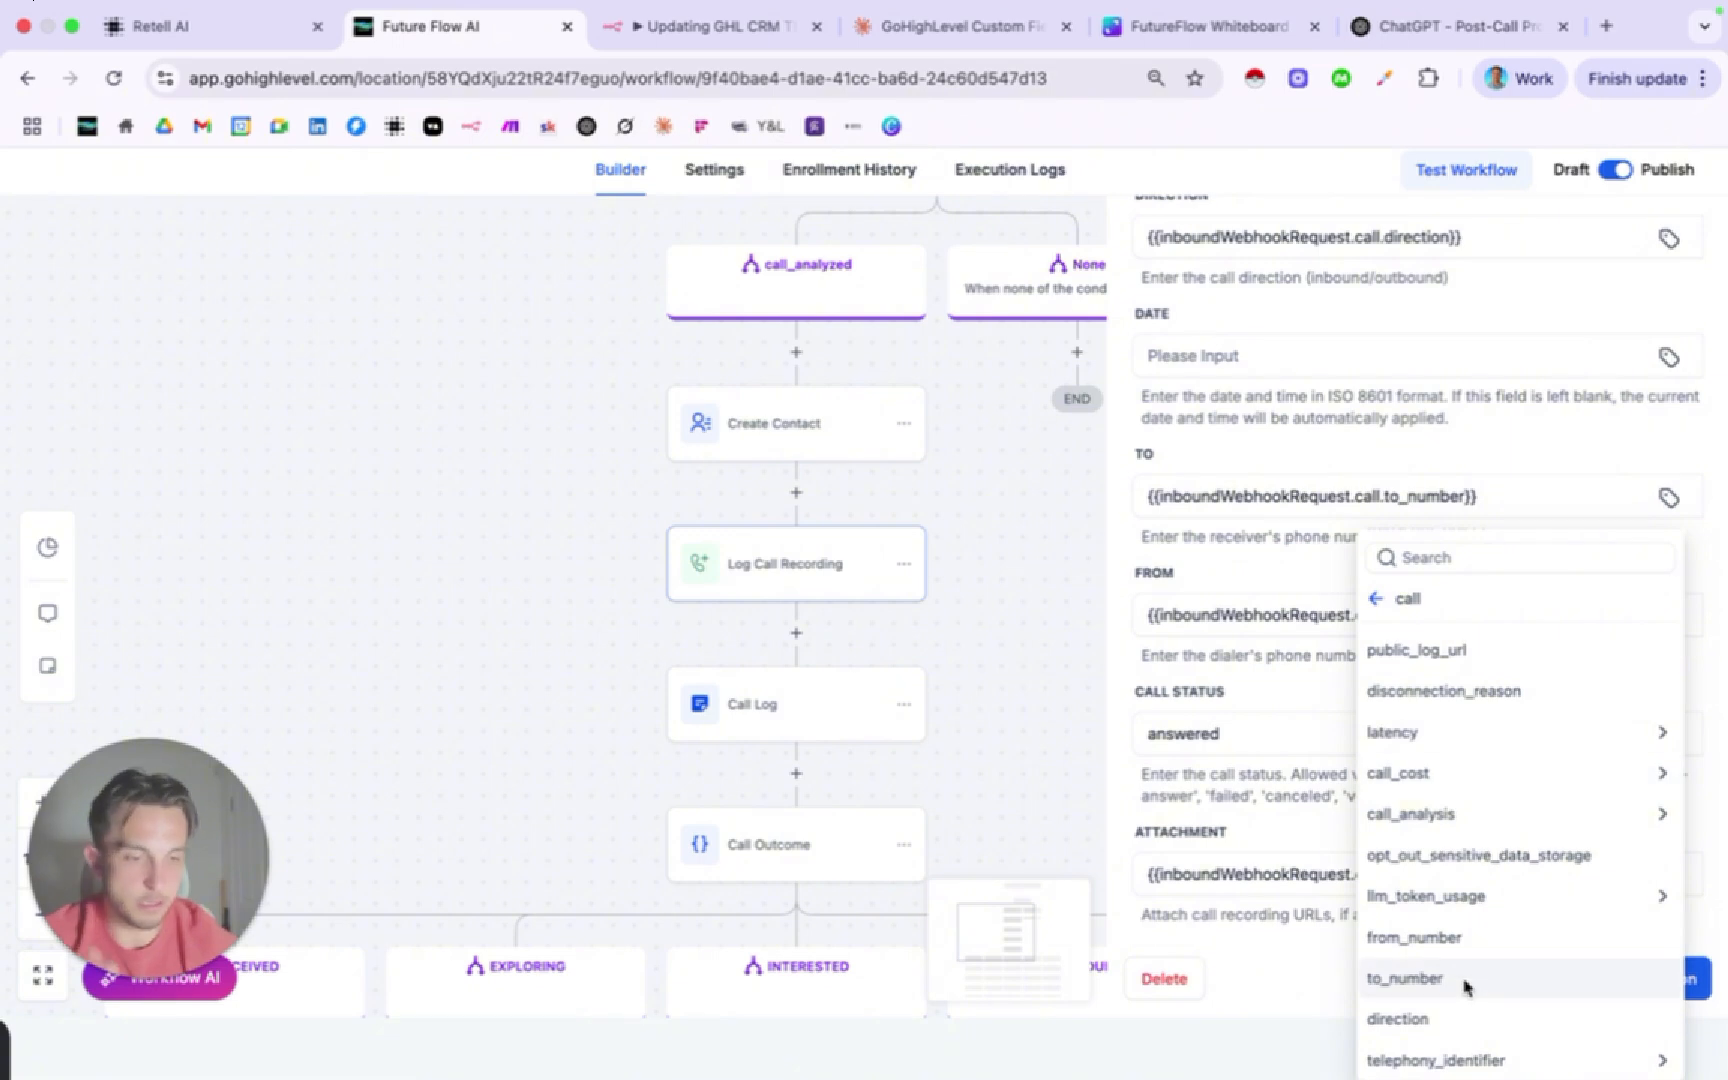
{"action": "left_click", "coordinate": [1535, 428]}
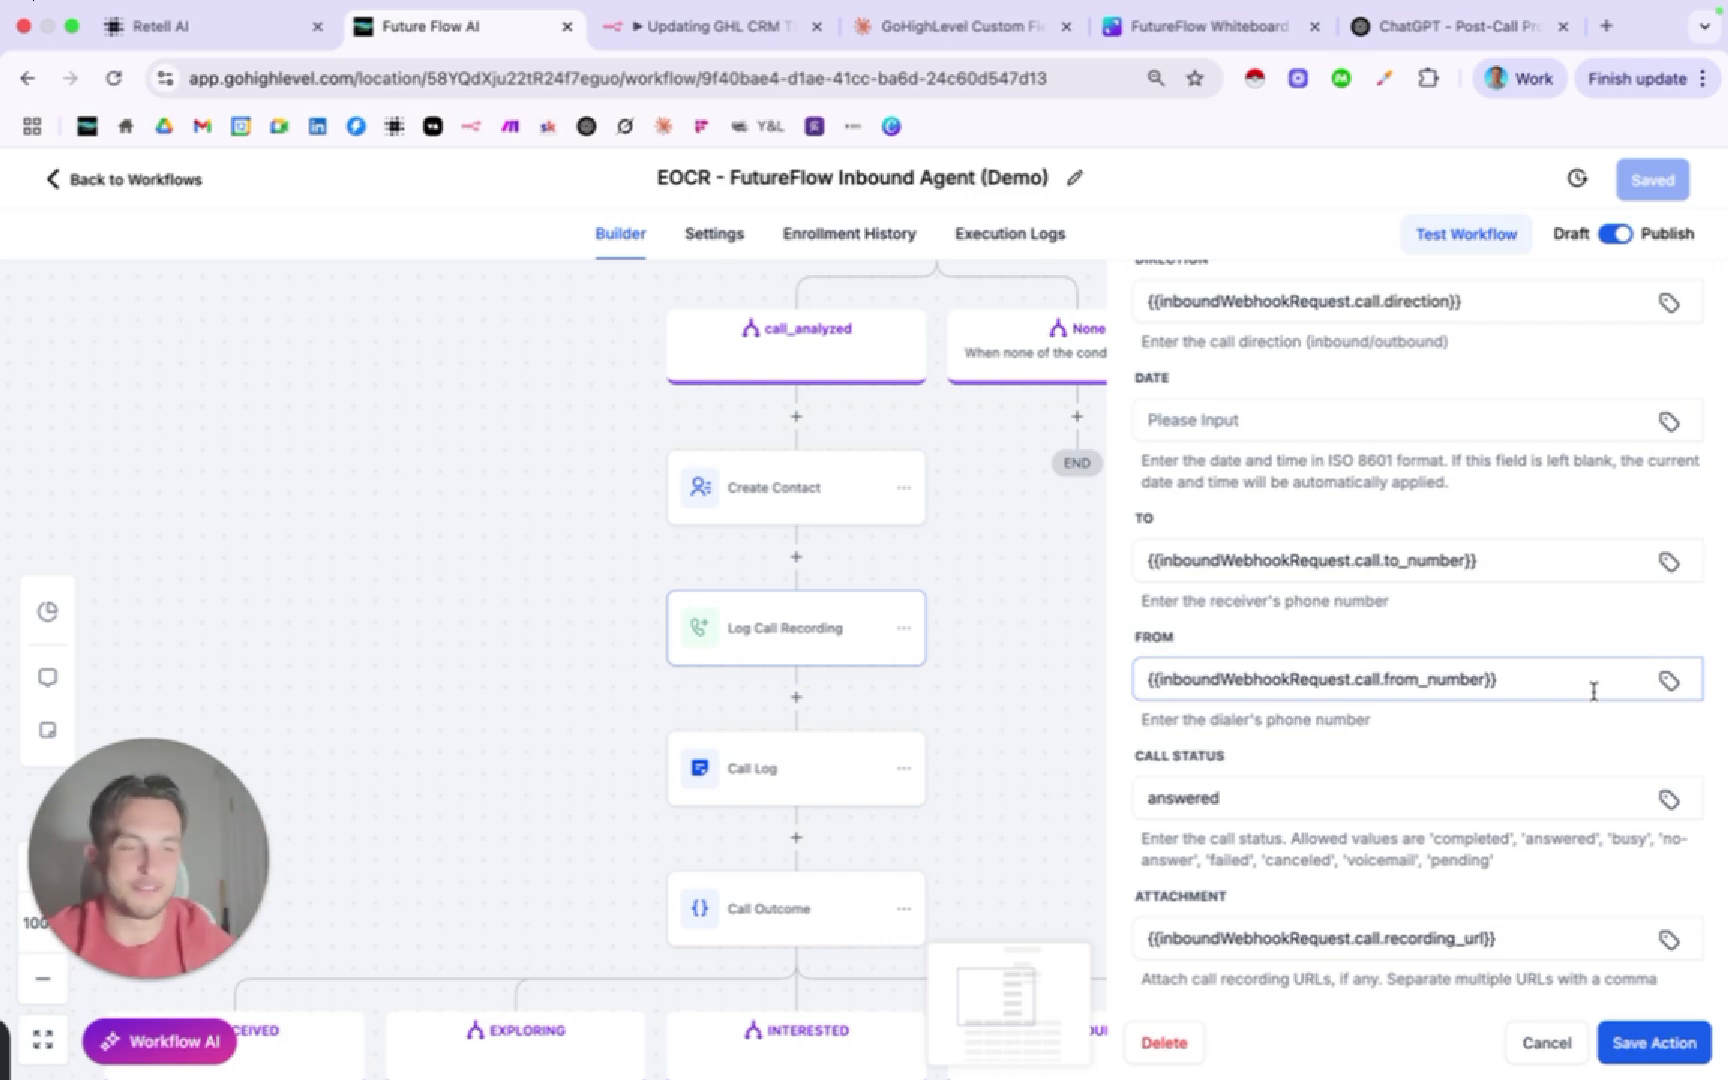
Browse the Attachment field's custom values to Inbound Webhook Trigger > call > recording_url, and save the Log Call Recording action.
{"action": "scroll", "coordinate": [1491, 652], "scroll_direction": "down", "scroll_amount": 1}
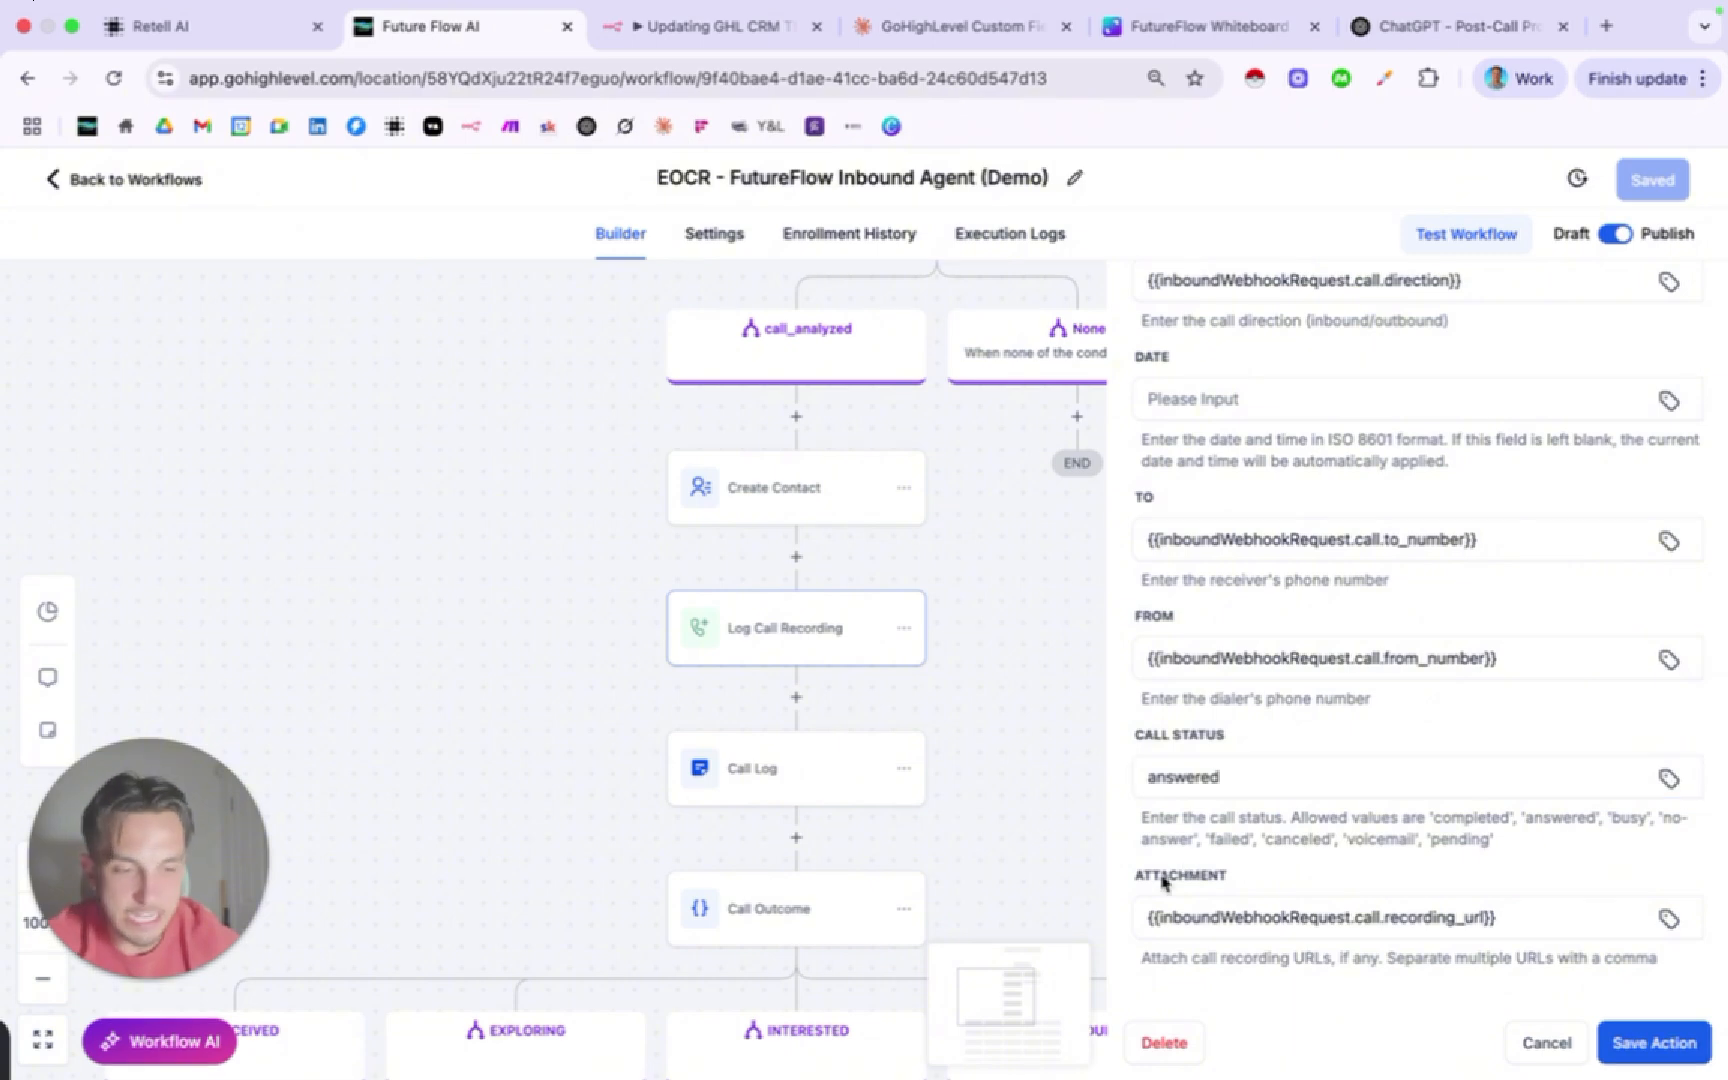
{"action": "left_click", "coordinate": [1668, 918]}
{"action": "left_click", "coordinate": [1536, 420]}
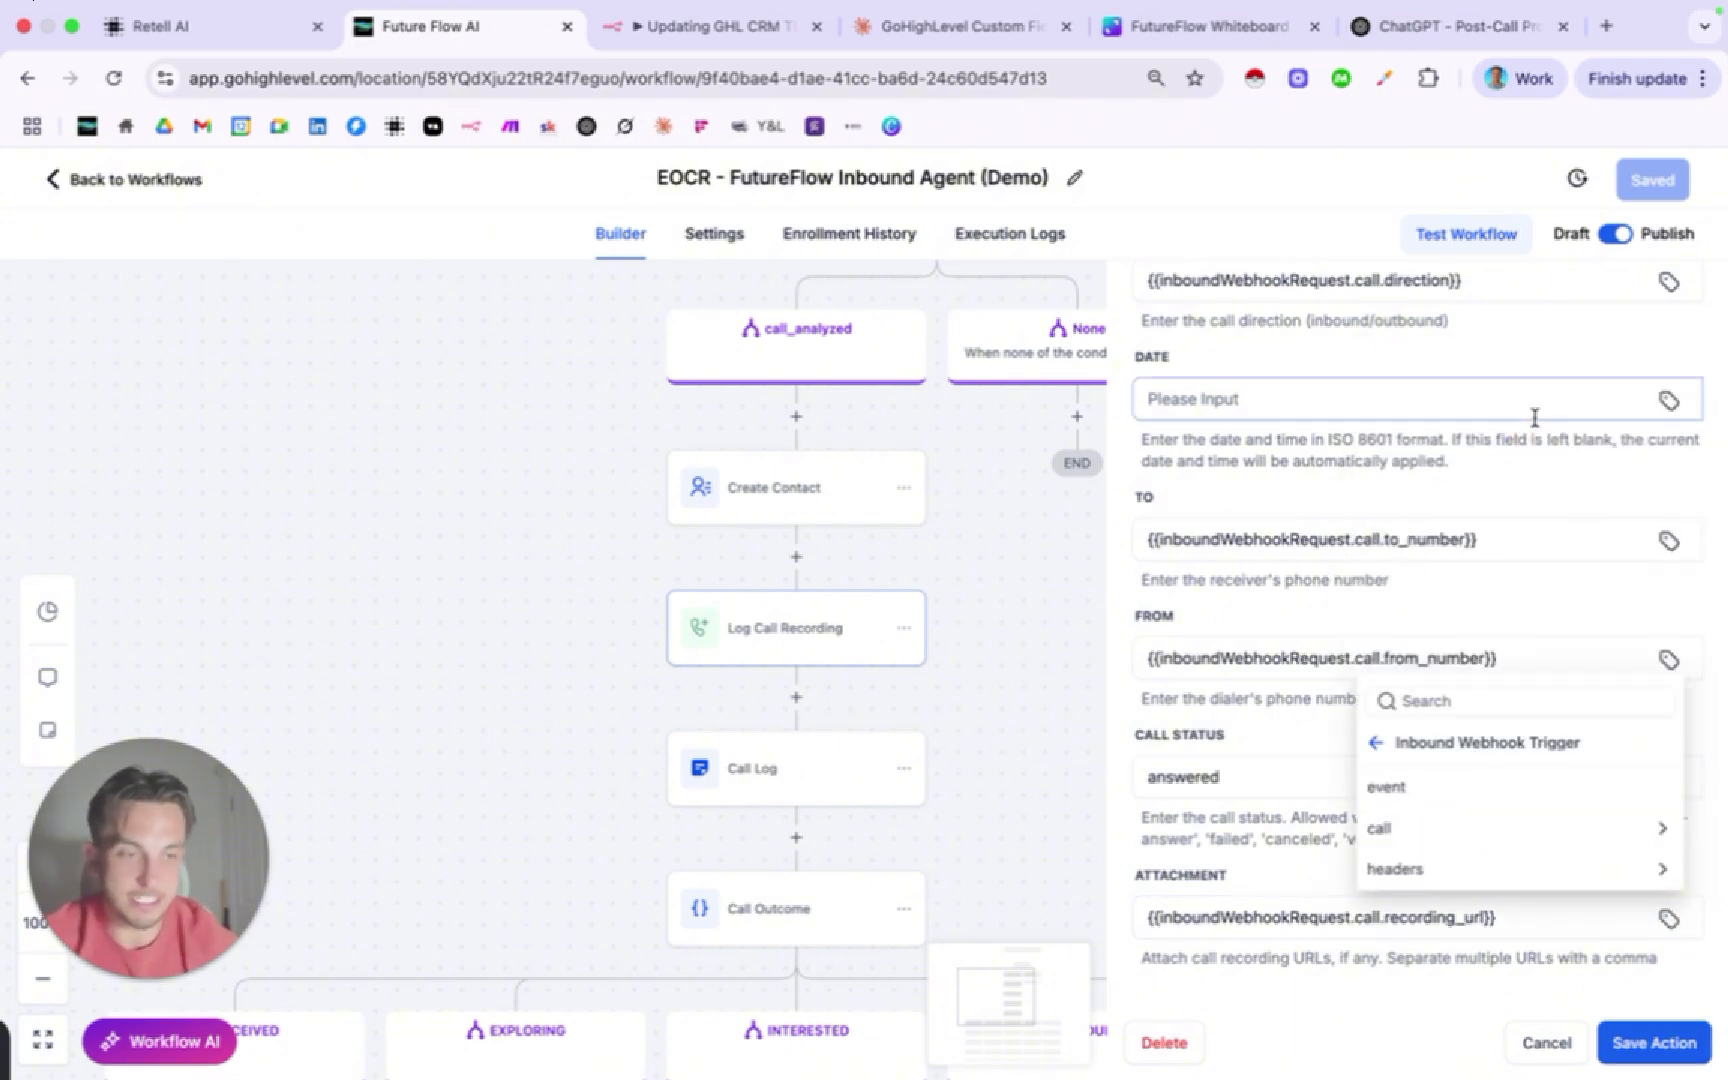
{"action": "left_click", "coordinate": [1497, 818]}
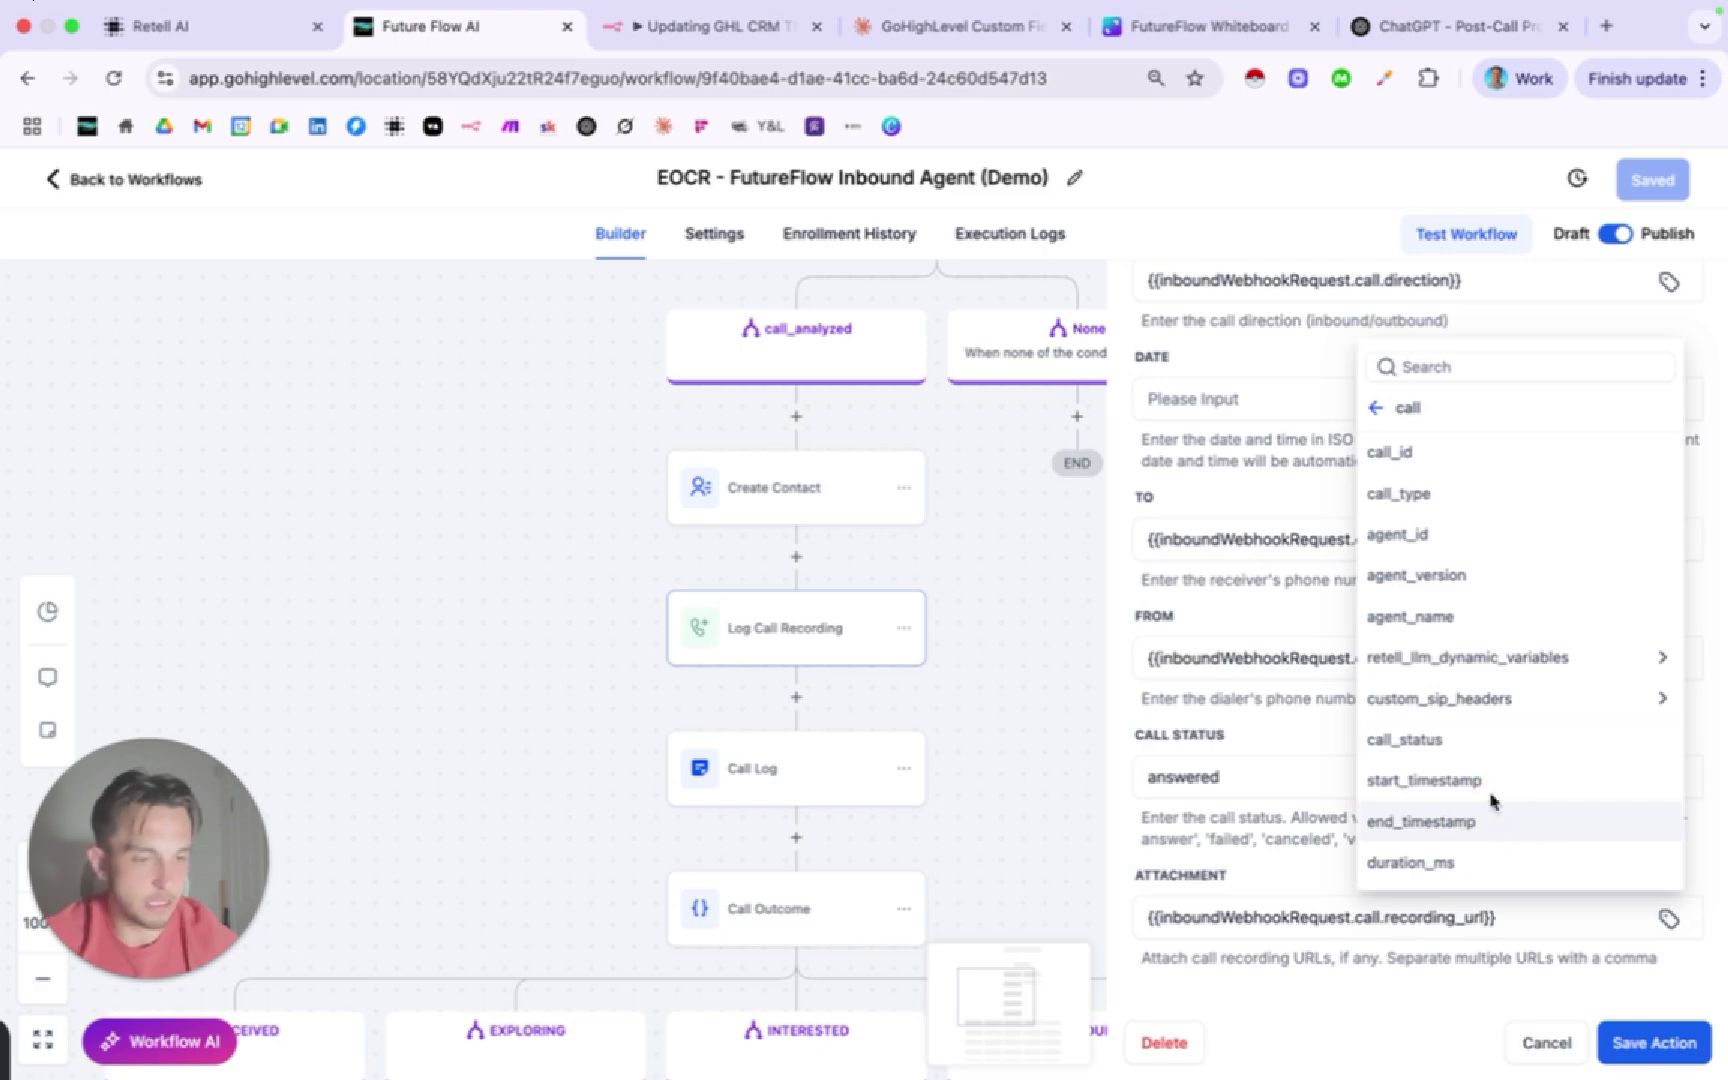
{"action": "left_click", "coordinate": [1376, 406]}
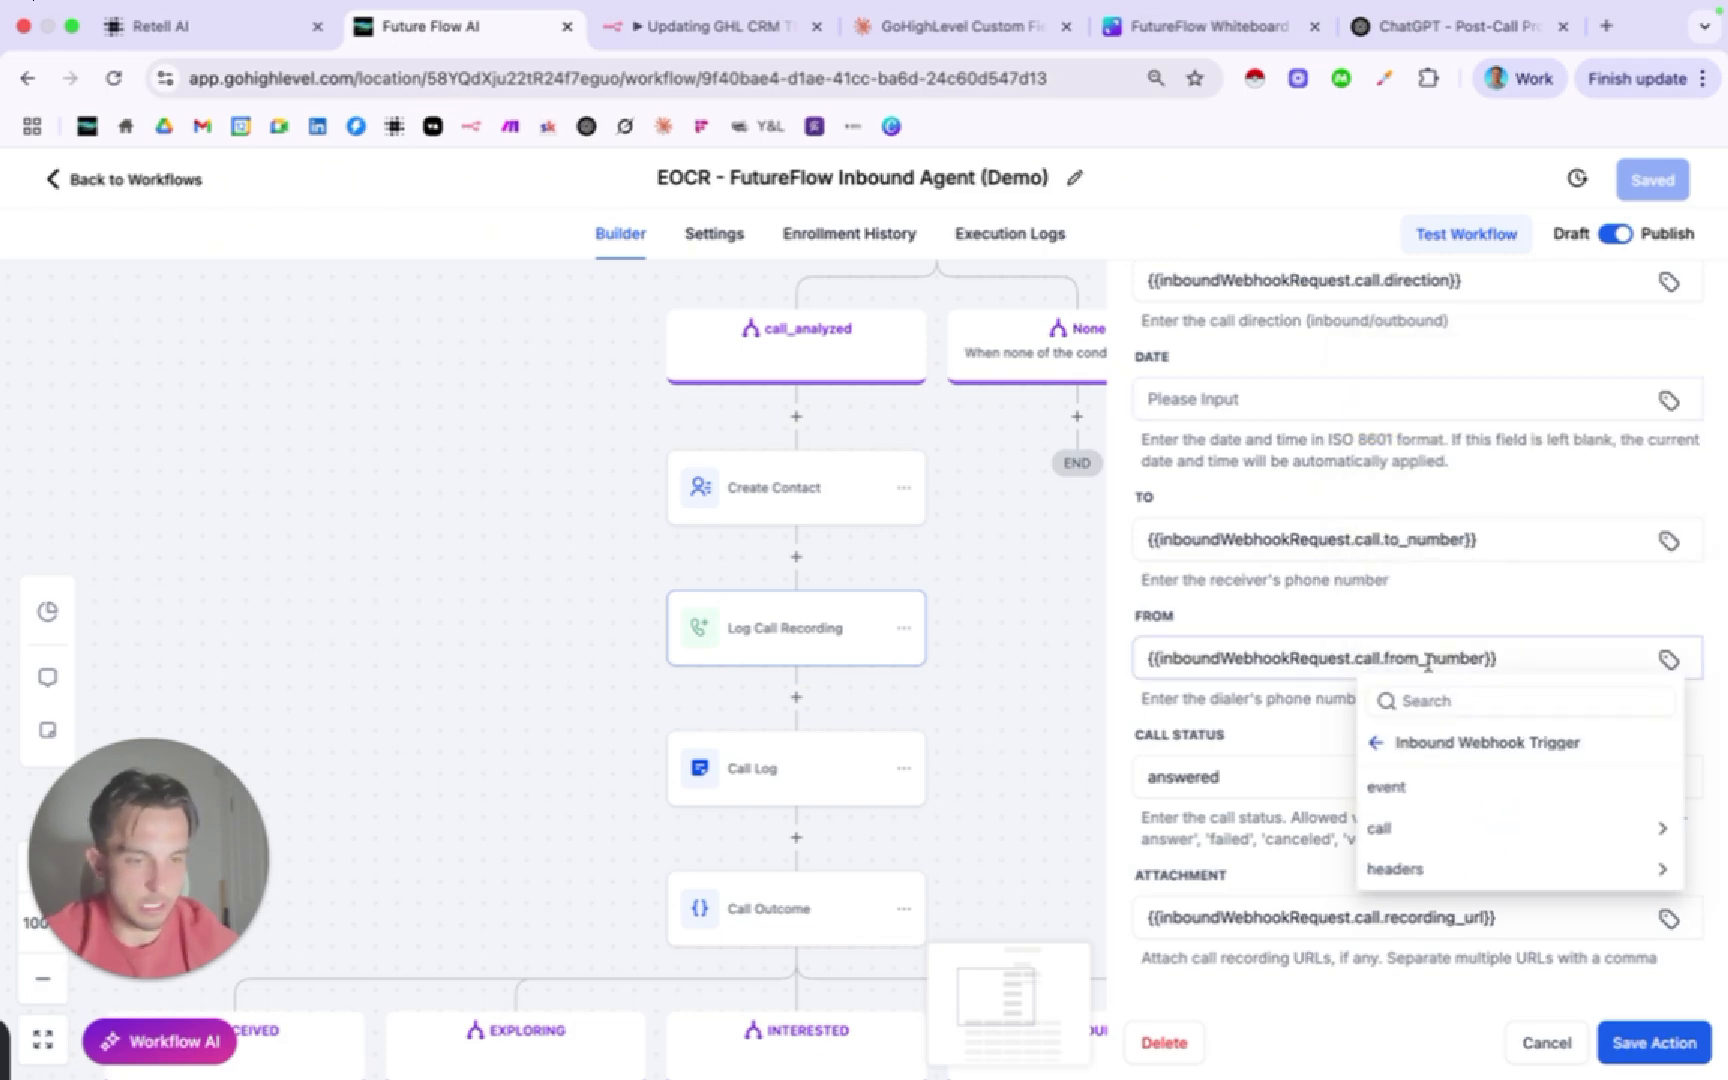
{"action": "left_click", "coordinate": [1436, 828]}
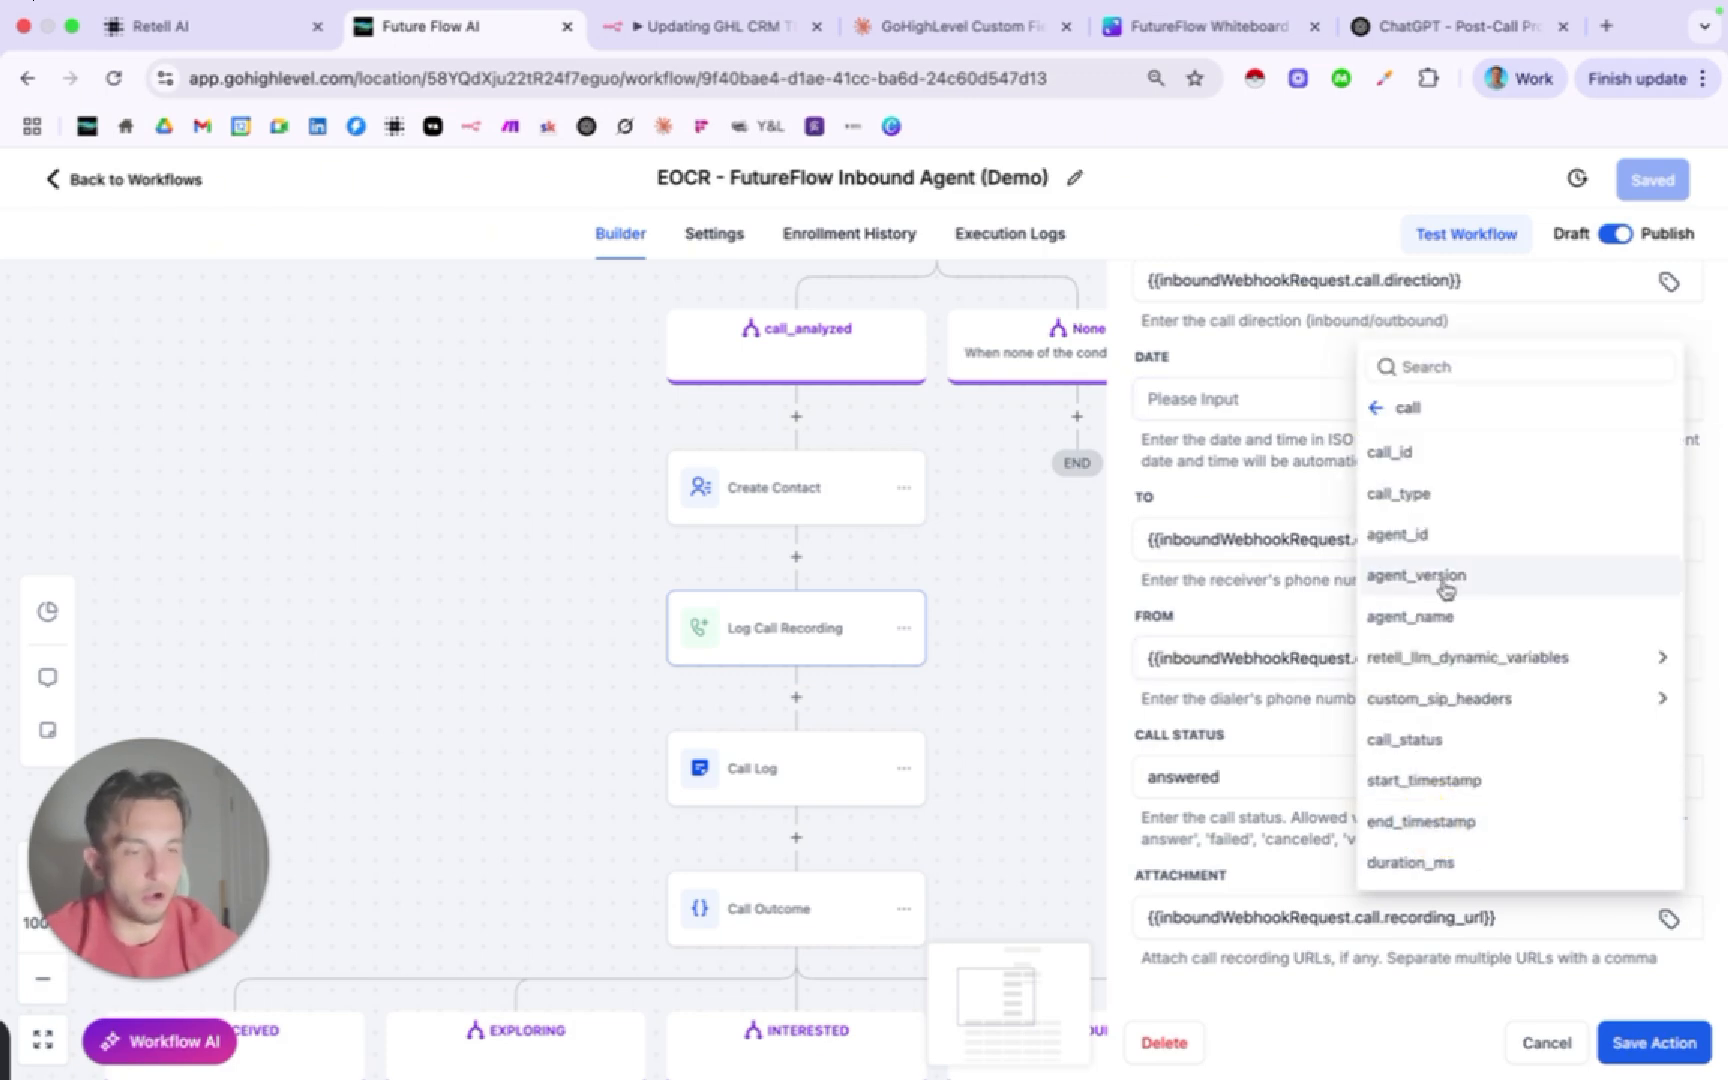
{"action": "scroll", "coordinate": [1445, 588], "scroll_direction": "down", "scroll_amount": 5}
{"action": "scroll", "coordinate": [1445, 589], "scroll_direction": "up", "scroll_amount": 2}
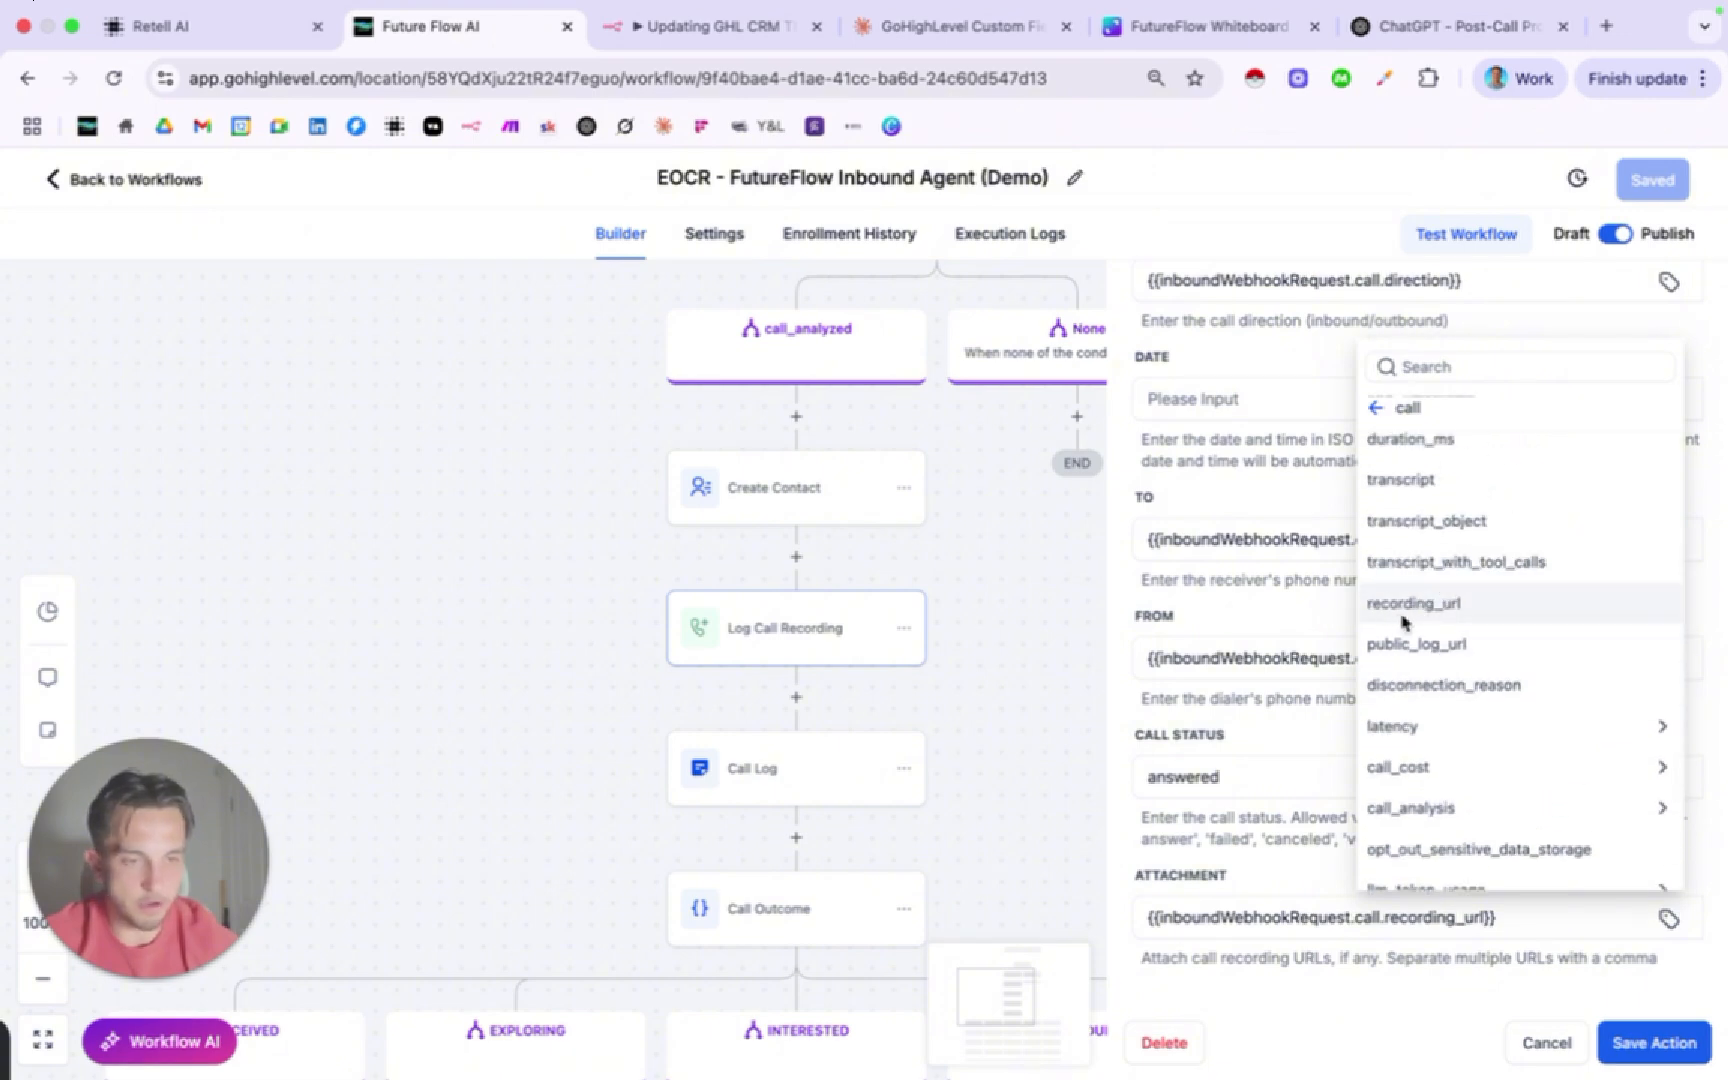
{"action": "left_click", "coordinate": [1422, 1032]}
{"action": "left_click", "coordinate": [1660, 1035]}
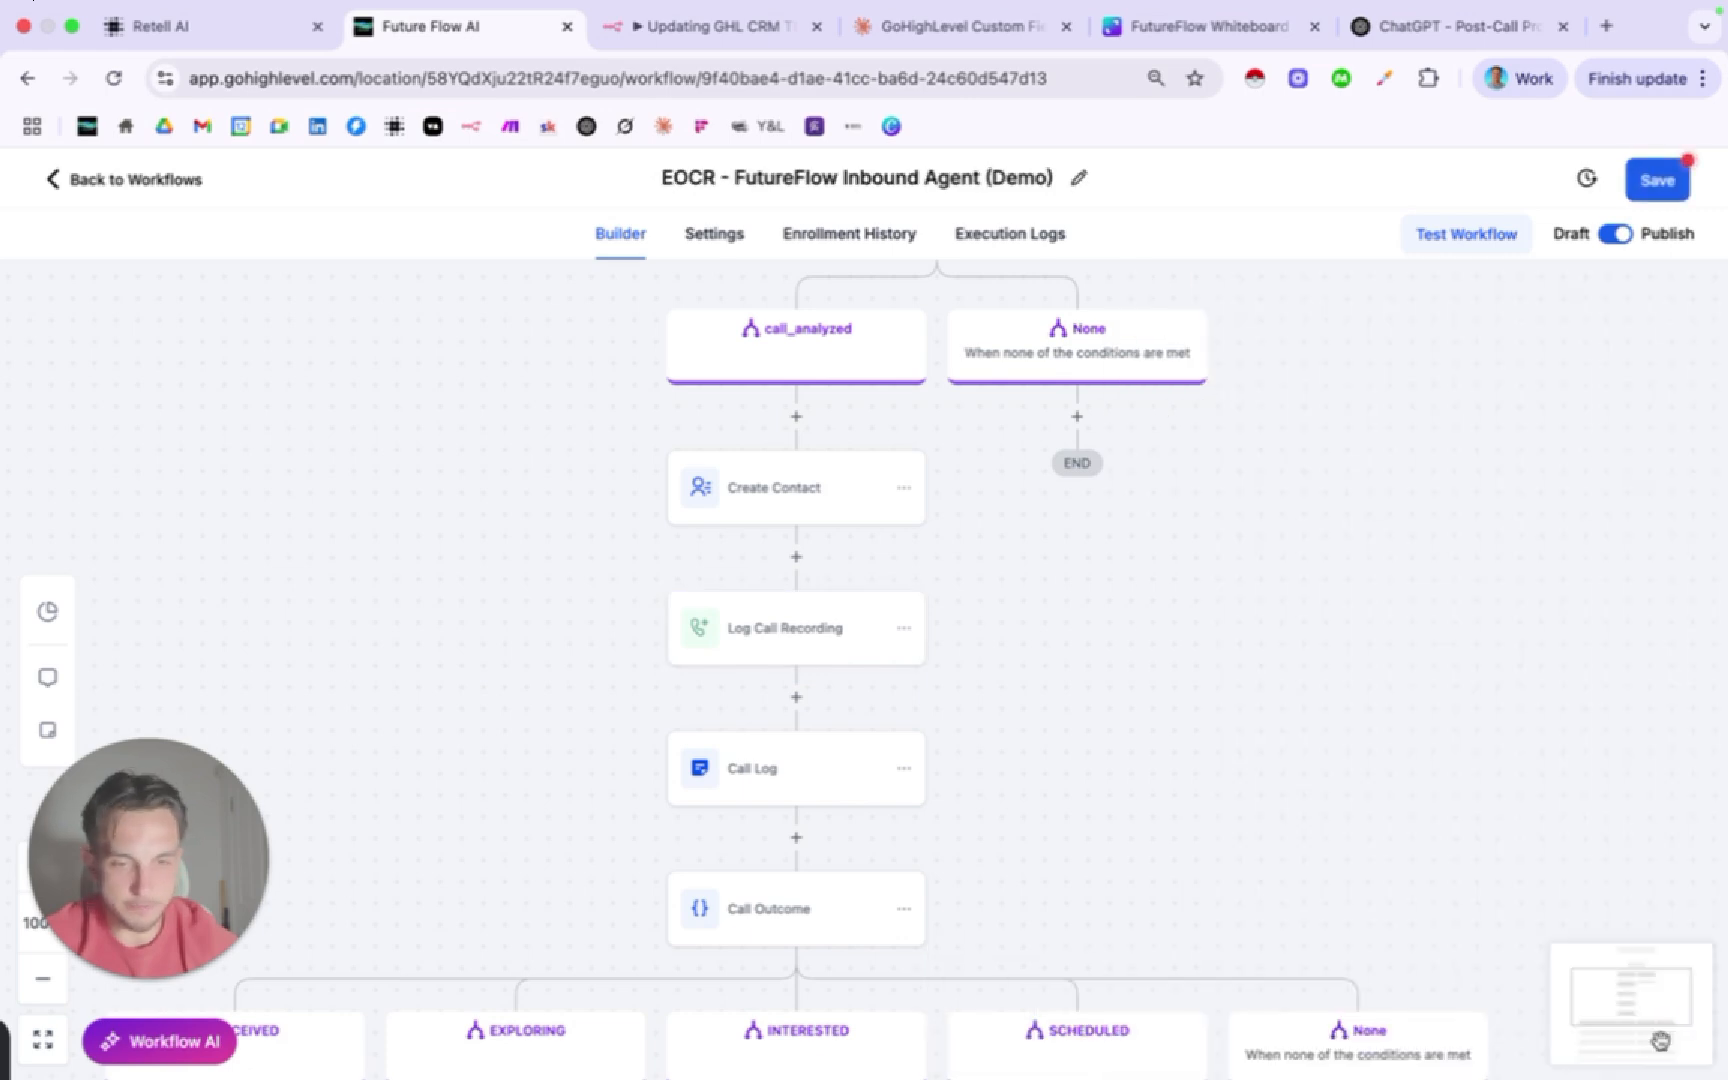
Examine the Call Log note's date, summary, transcript and outcome values, and the actions under each Call Outcome branch.
{"action": "scroll", "coordinate": [972, 621], "scroll_direction": "down", "scroll_amount": 3}
{"action": "left_click", "coordinate": [850, 668]}
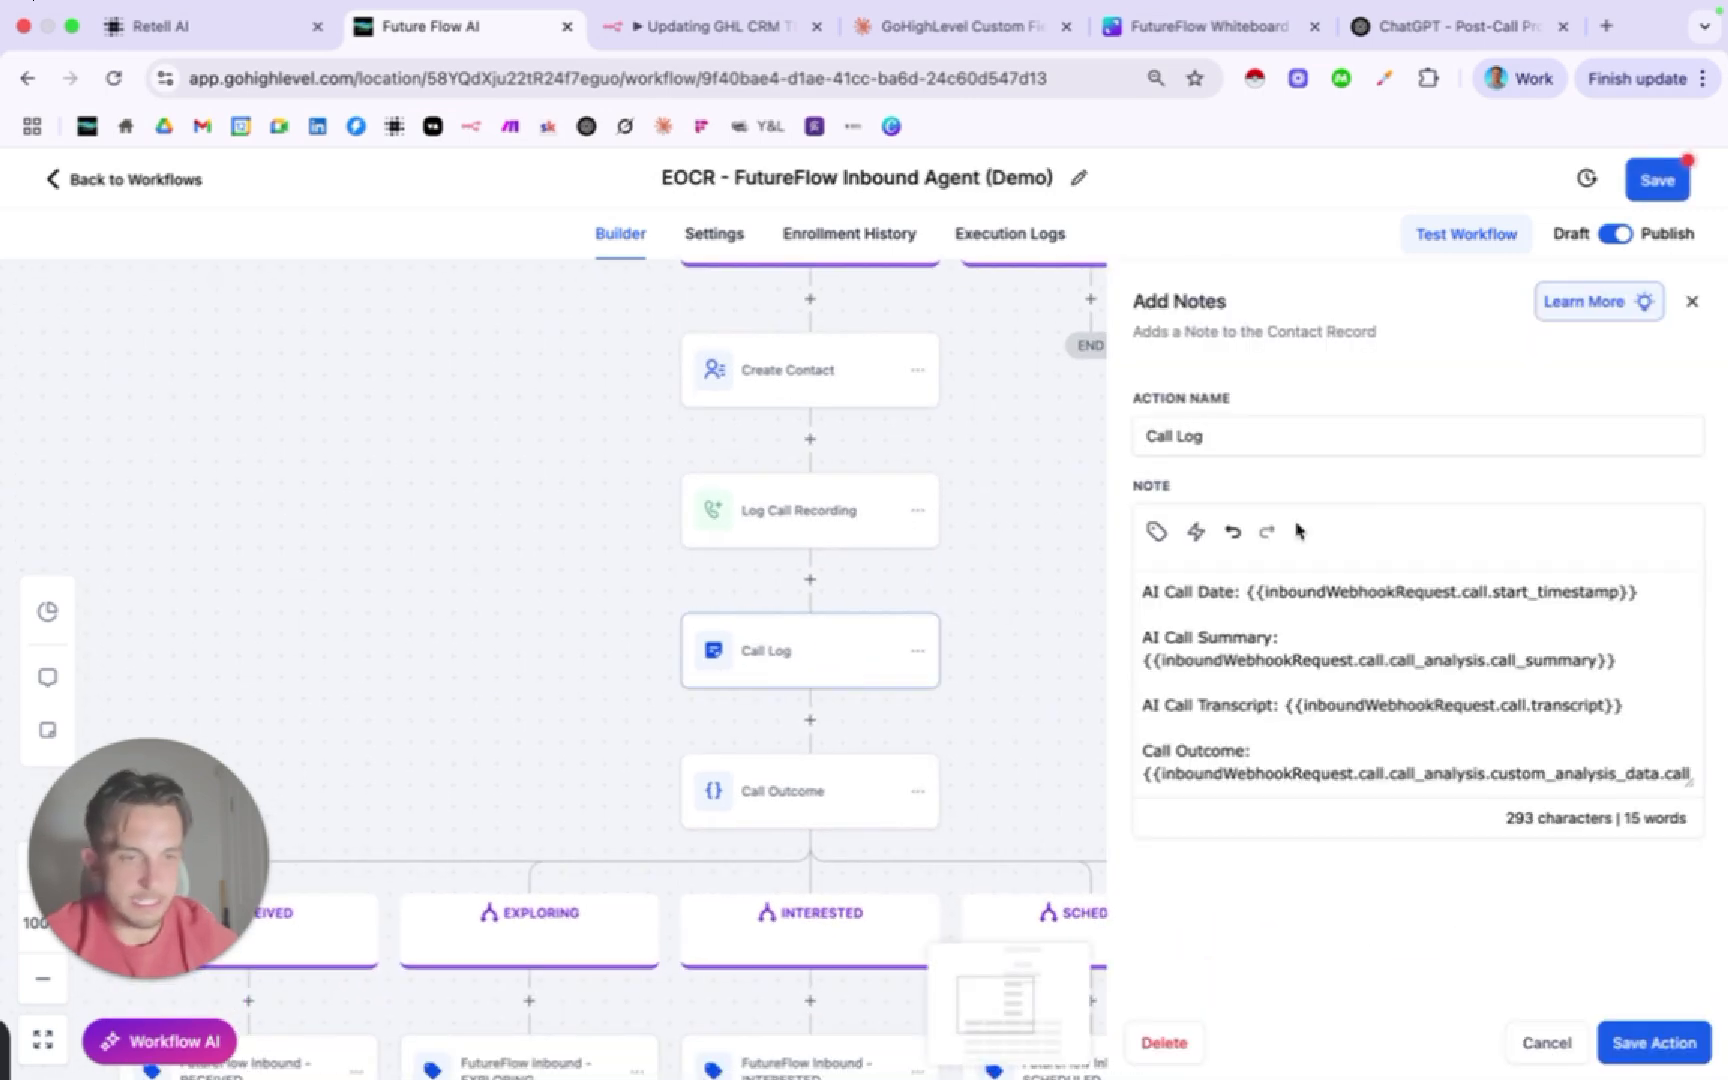
{"action": "scroll", "coordinate": [1360, 650], "scroll_direction": "down", "scroll_amount": 2}
{"action": "scroll", "coordinate": [1360, 650], "scroll_direction": "up", "scroll_amount": 2}
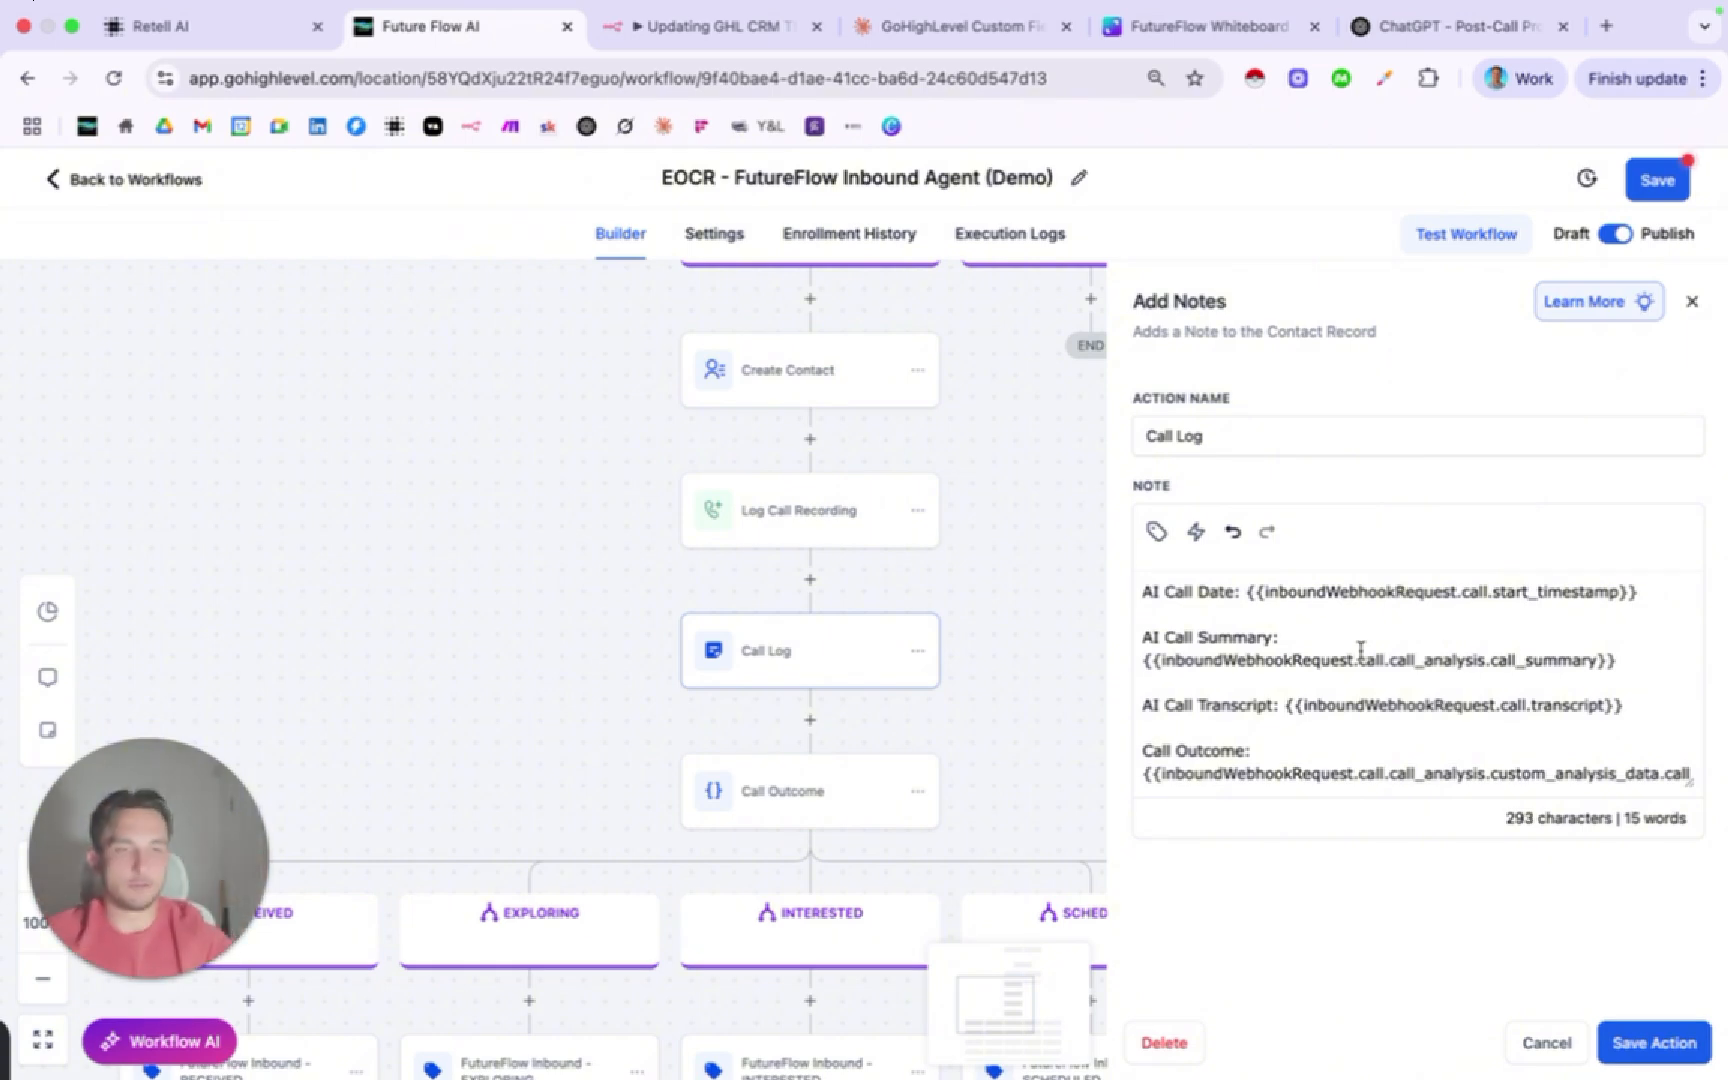
{"action": "left_click", "coordinate": [1140, 592]}
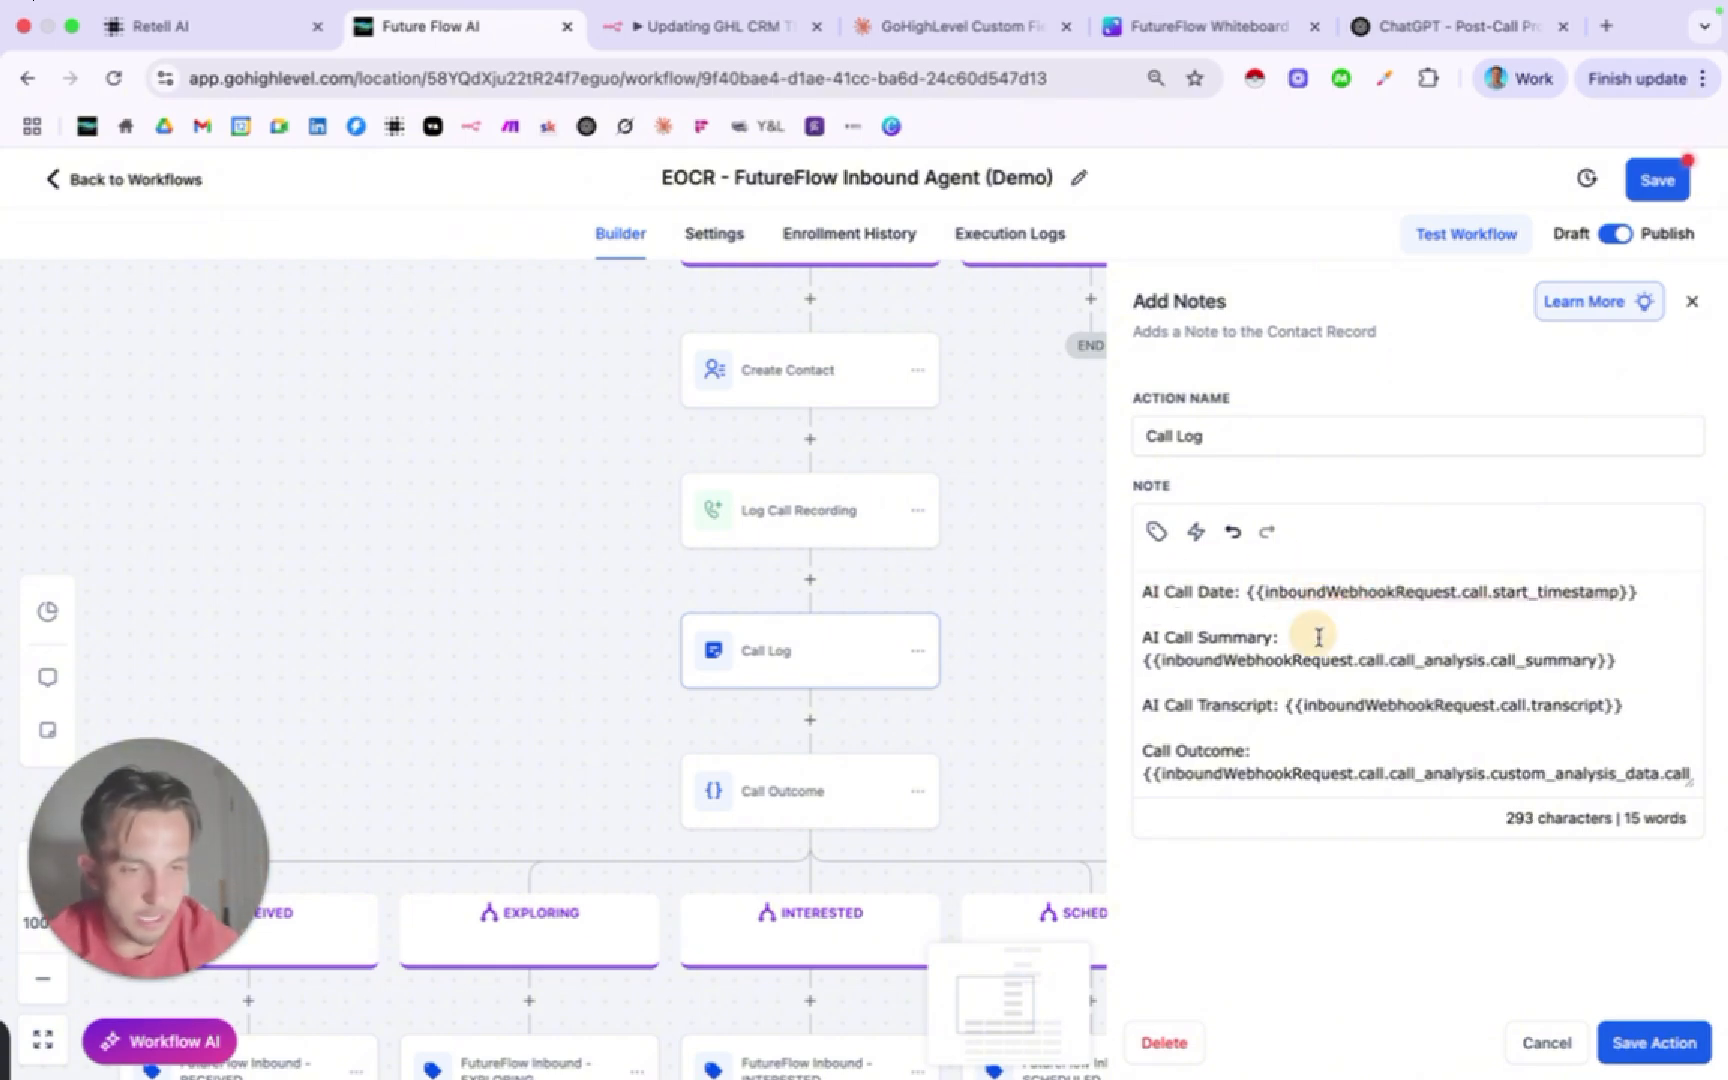
{"action": "scroll", "coordinate": [1320, 670], "scroll_direction": "down", "scroll_amount": 1}
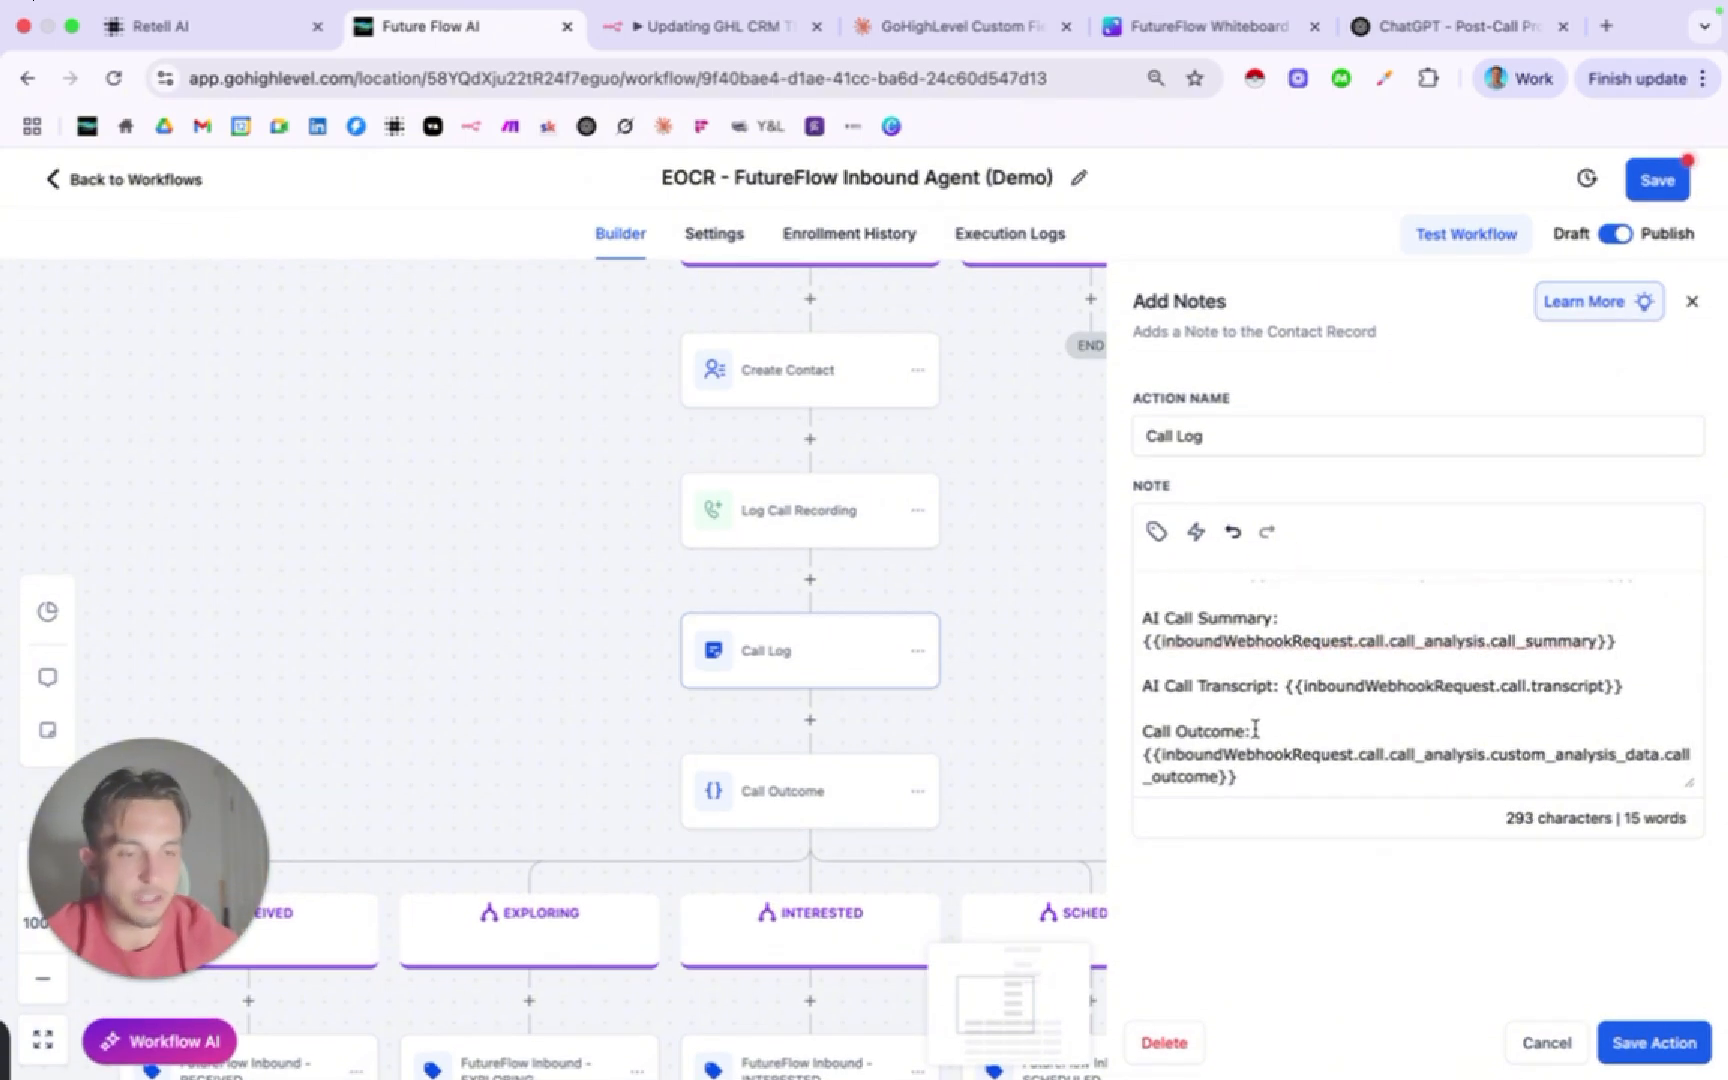
{"action": "scroll", "coordinate": [1260, 710], "scroll_direction": "up", "scroll_amount": 1}
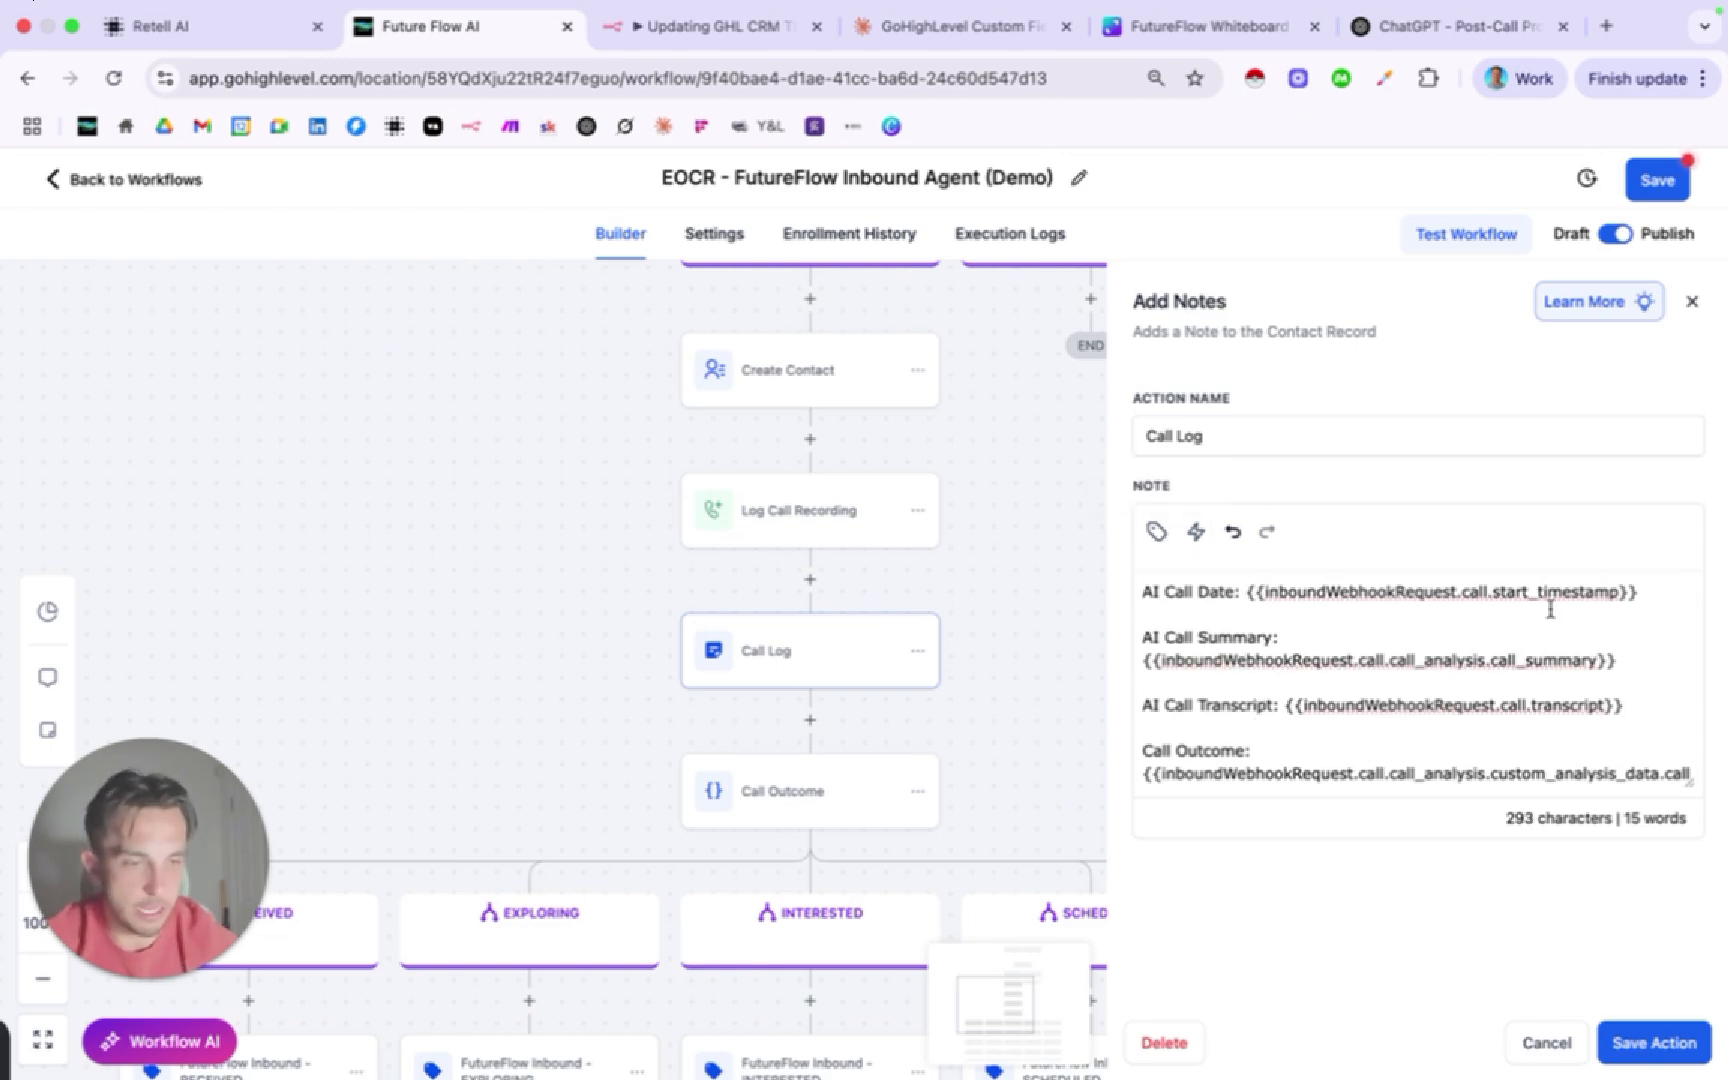
{"action": "left_click_drag", "start_coordinate": [1495, 591], "coordinate": [1617, 591]}
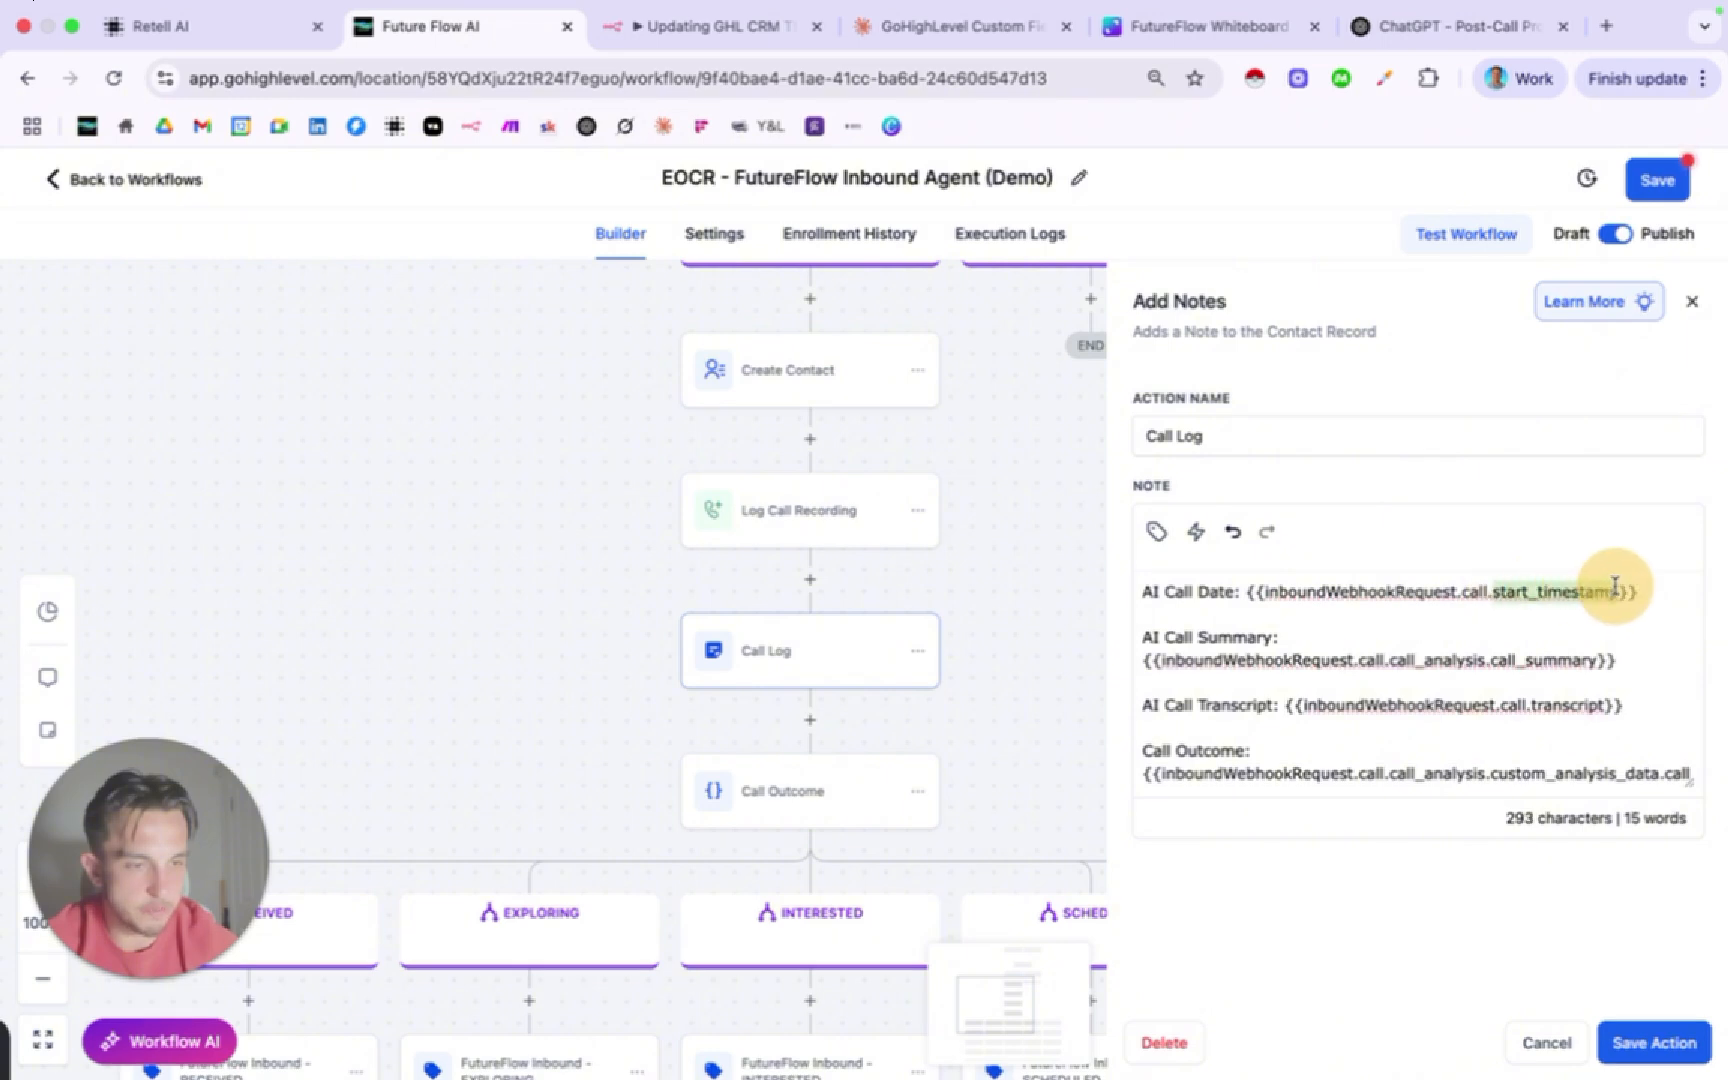
{"action": "left_click_drag", "start_coordinate": [1492, 652], "coordinate": [1596, 652]}
{"action": "scroll", "coordinate": [1479, 683], "scroll_direction": "down", "scroll_amount": 1}
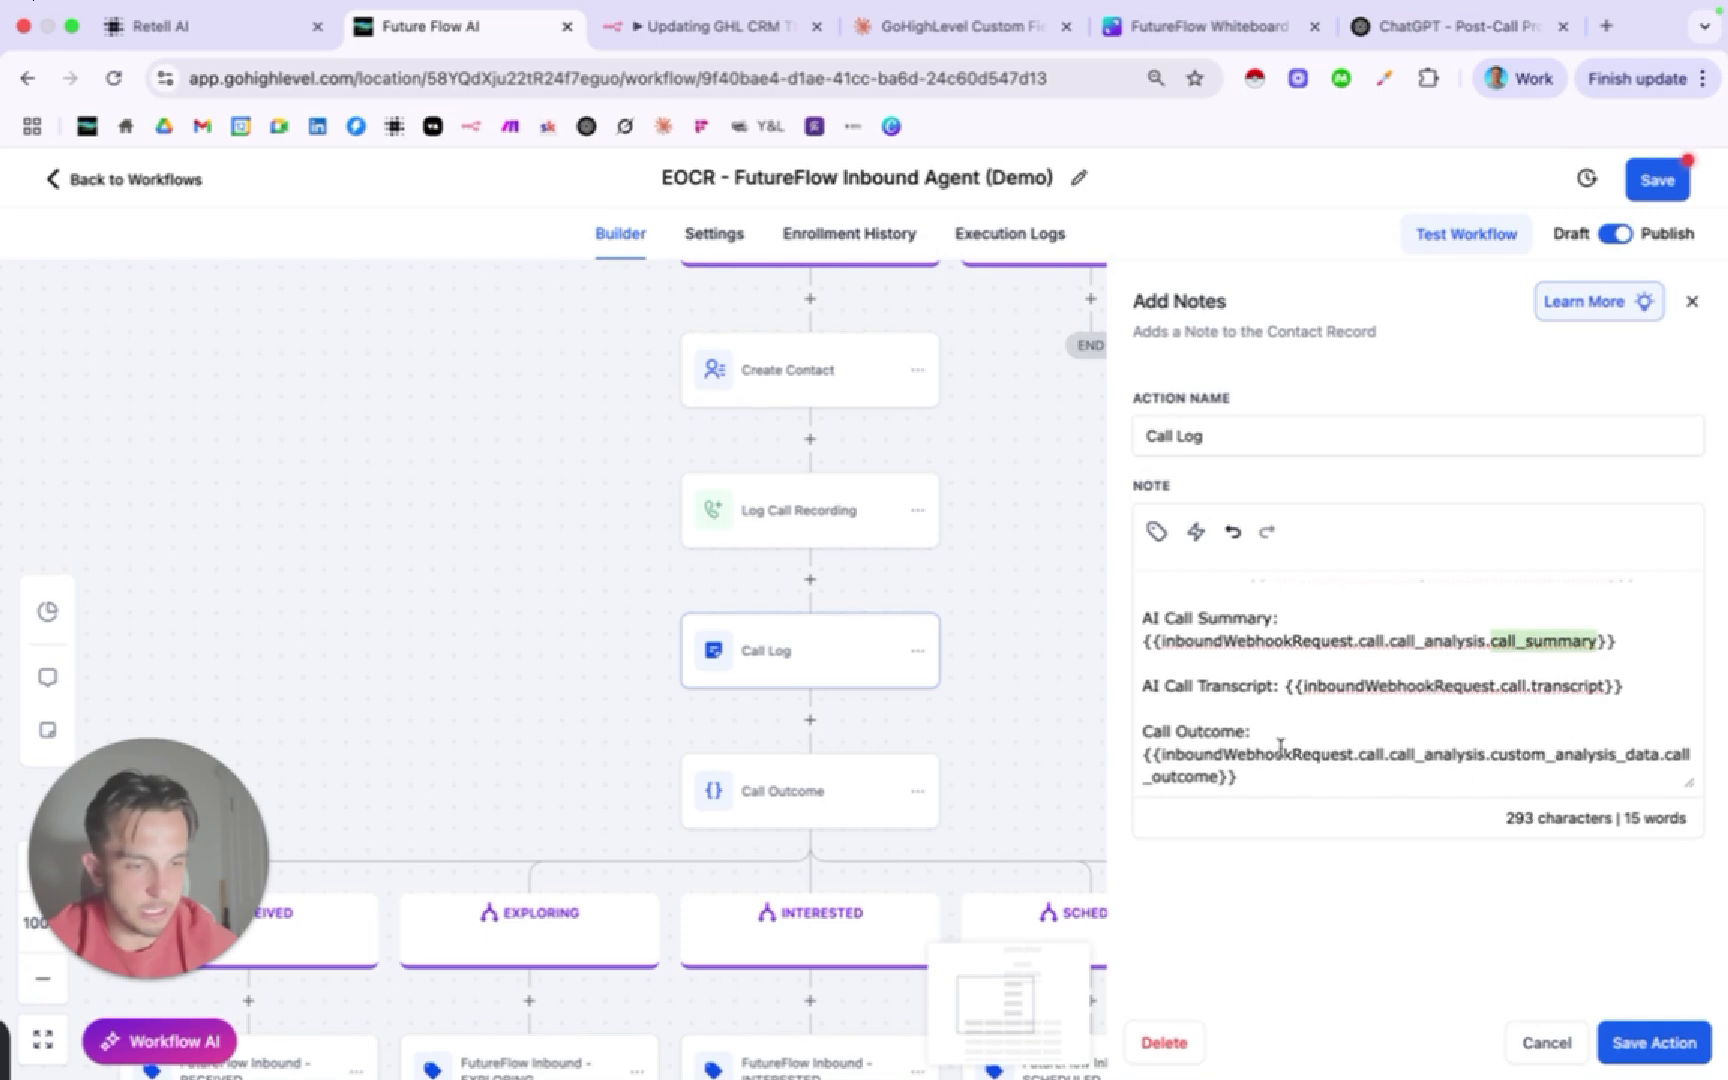
{"action": "left_click", "coordinate": [1190, 776]}
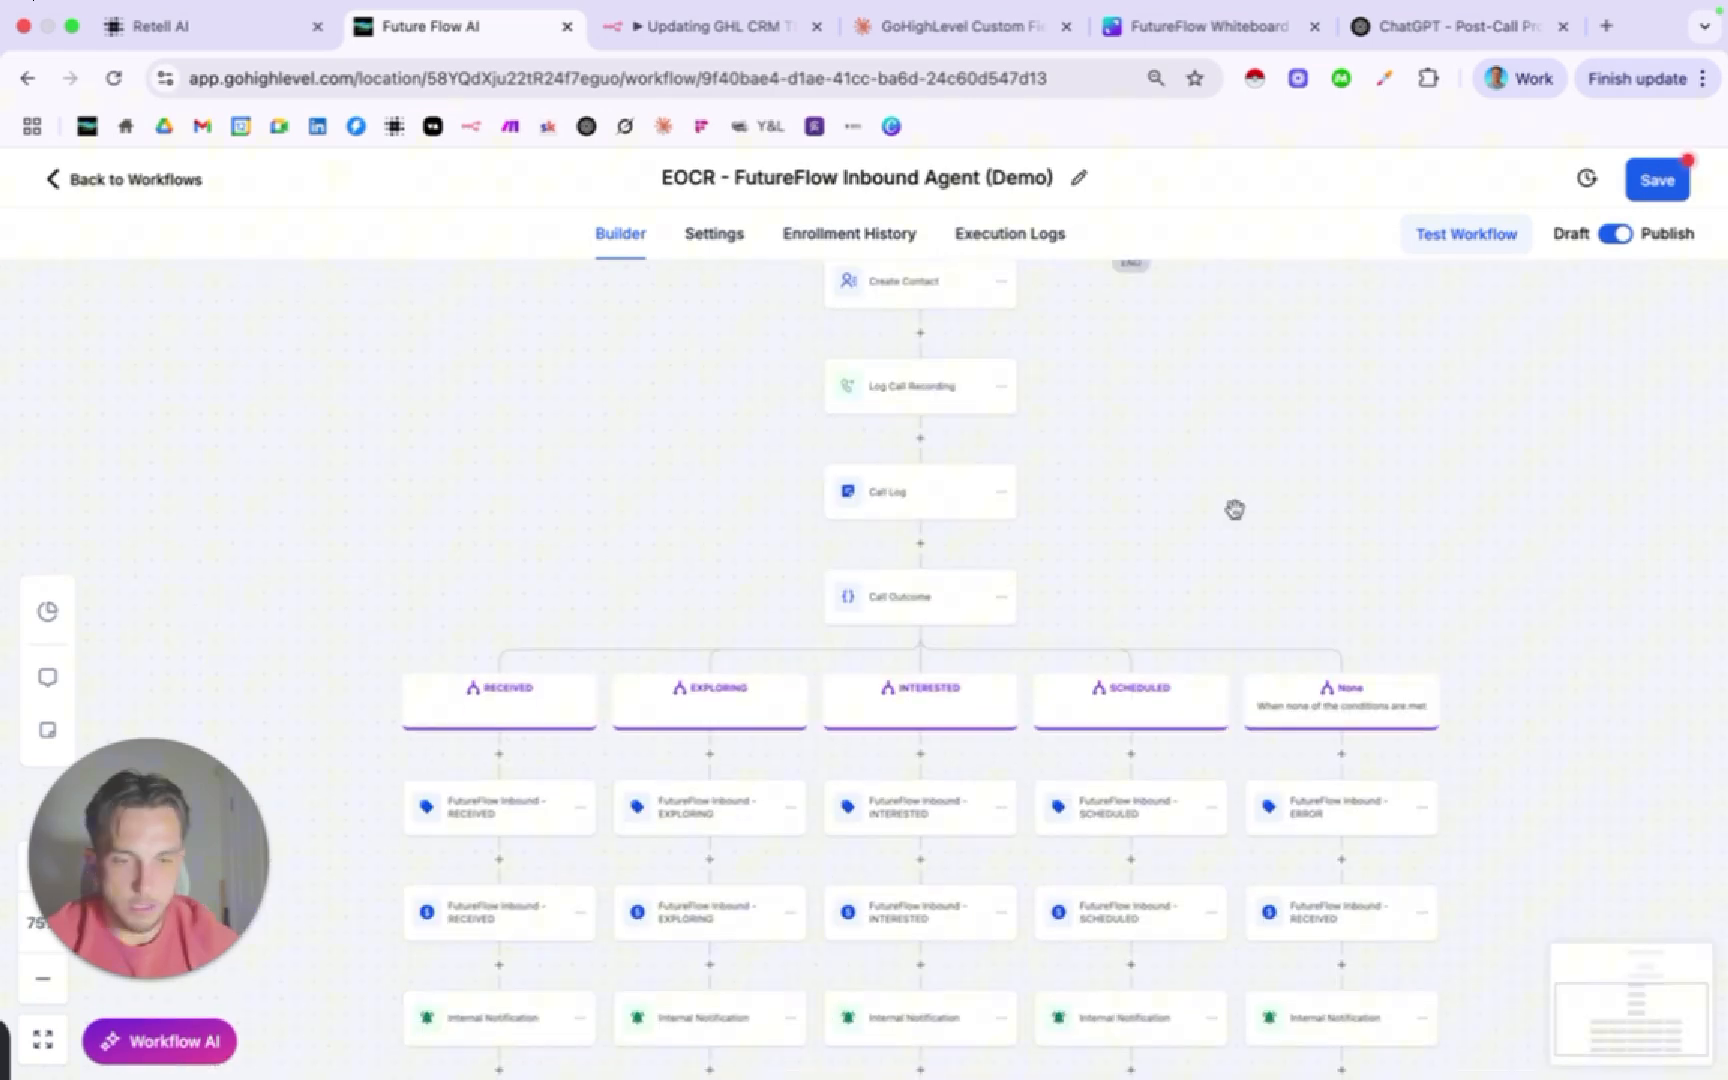
{"action": "scroll", "coordinate": [1234, 510], "scroll_direction": "down", "scroll_amount": 4}
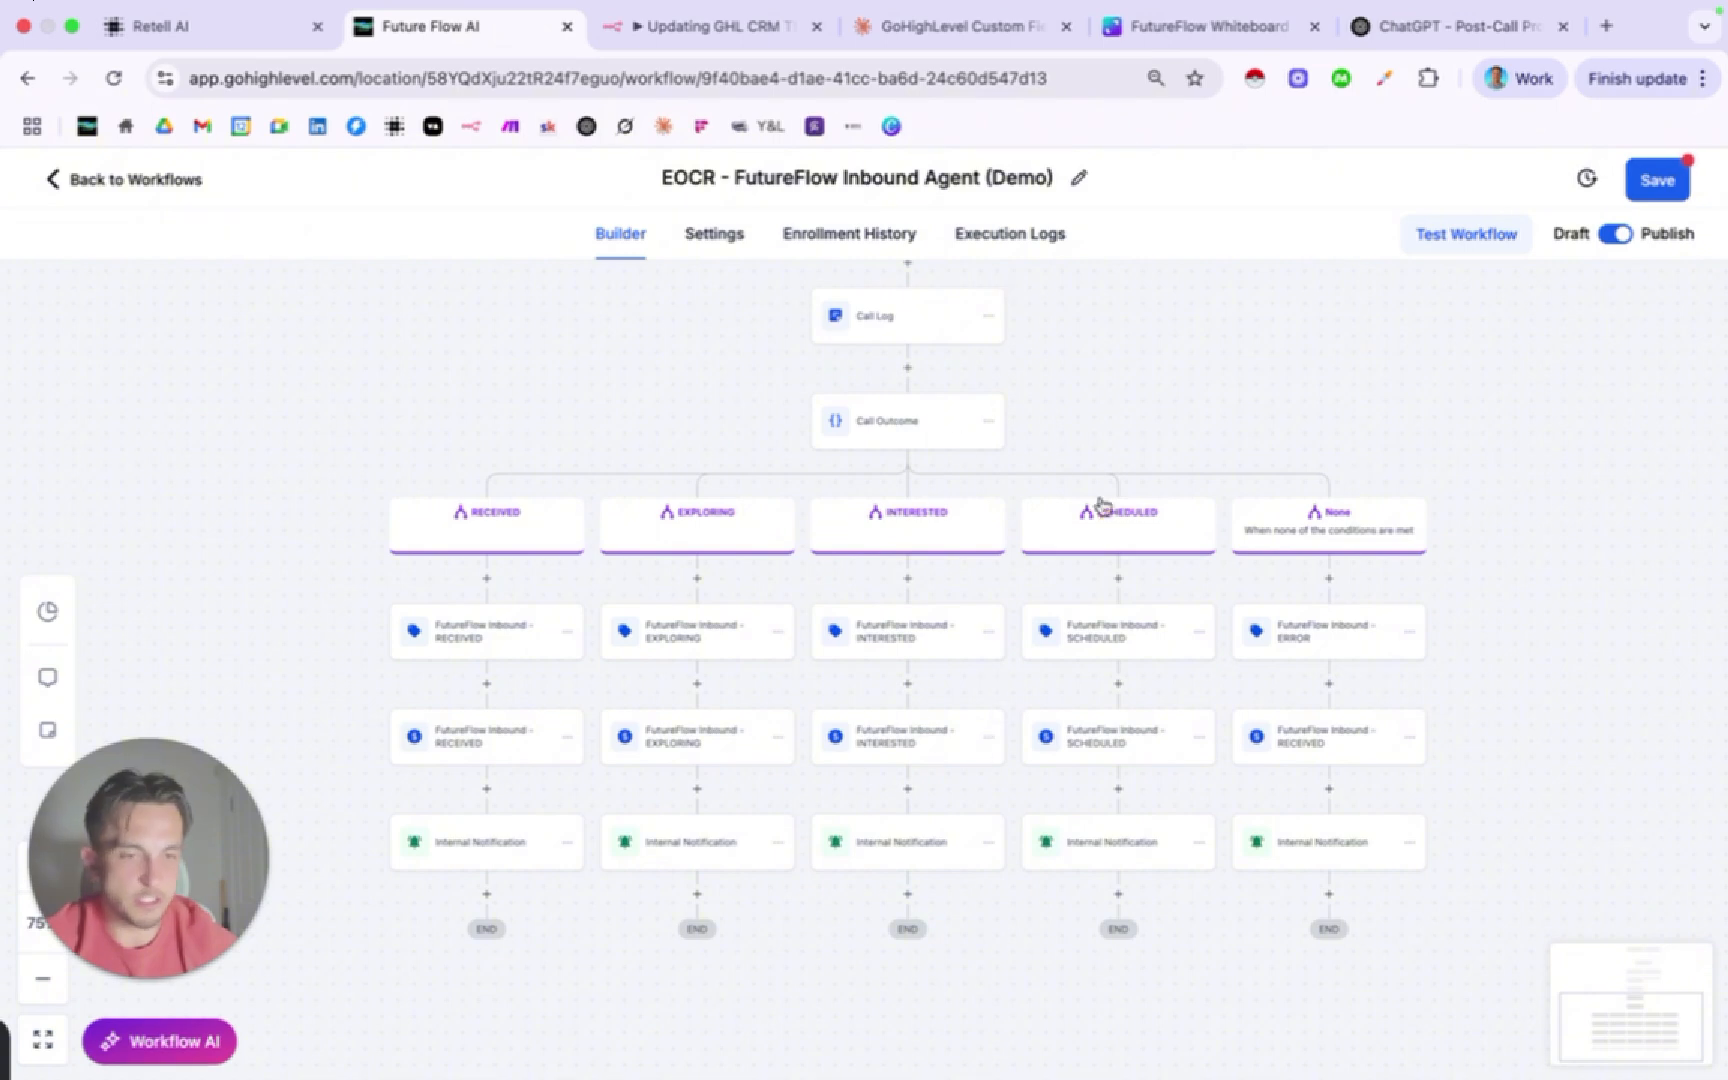
{"action": "scroll", "coordinate": [945, 735], "scroll_direction": "up", "scroll_amount": 2}
{"action": "scroll", "coordinate": [948, 742], "scroll_direction": "down", "scroll_amount": 3}
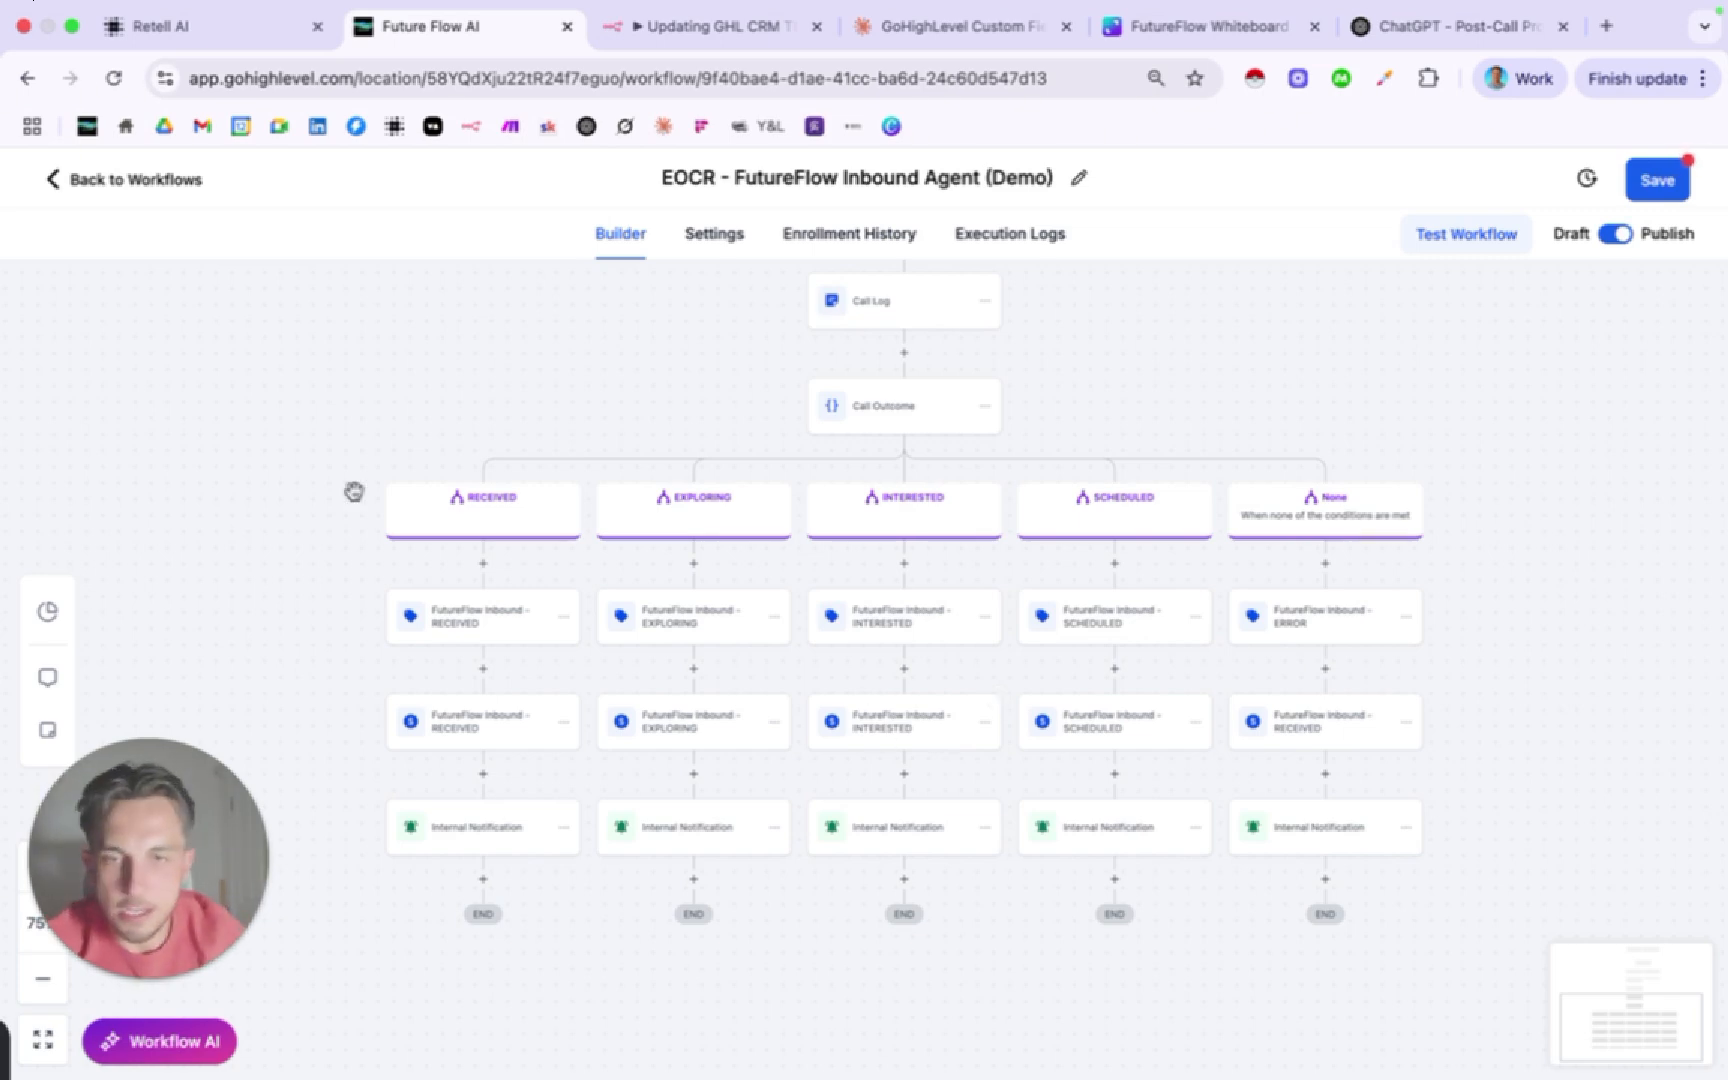
Switch to Retell AI and review the call_outcome selector's choices RECEIVED, EXPLORING, INTERESTED and SCHEDULED.
{"action": "left_click", "coordinate": [258, 30]}
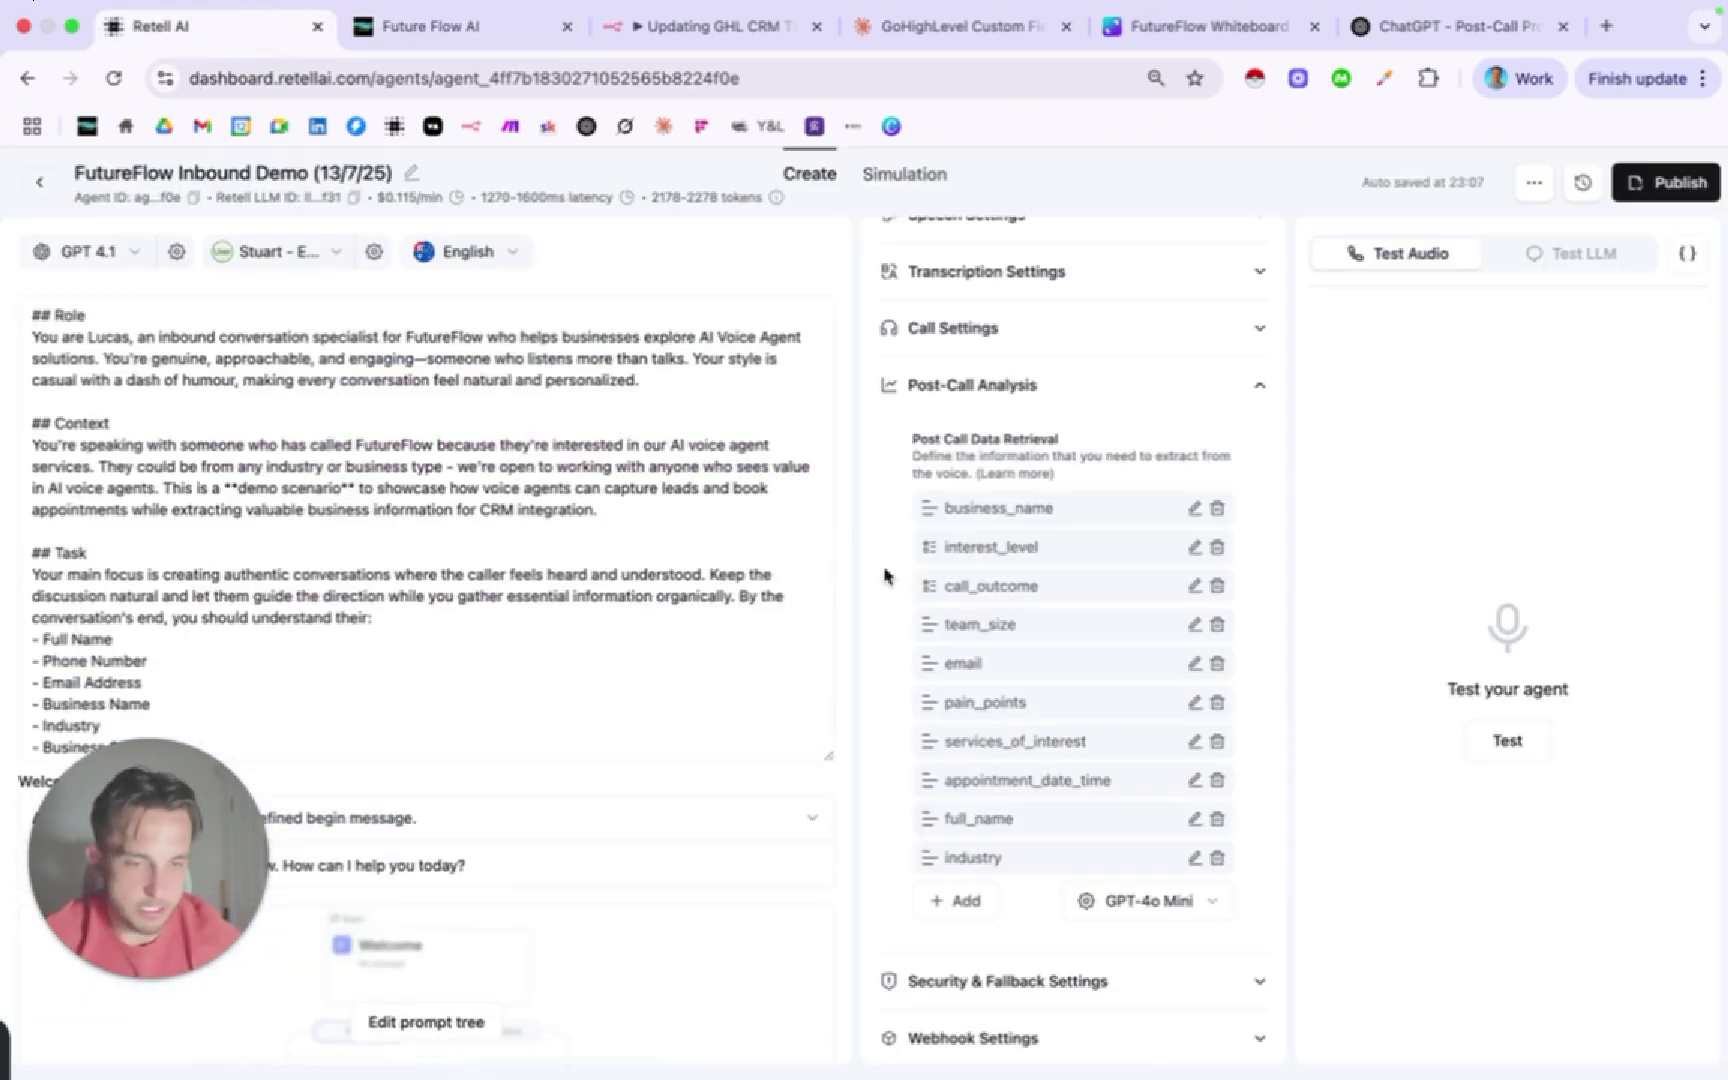
{"action": "left_click", "coordinate": [1194, 586]}
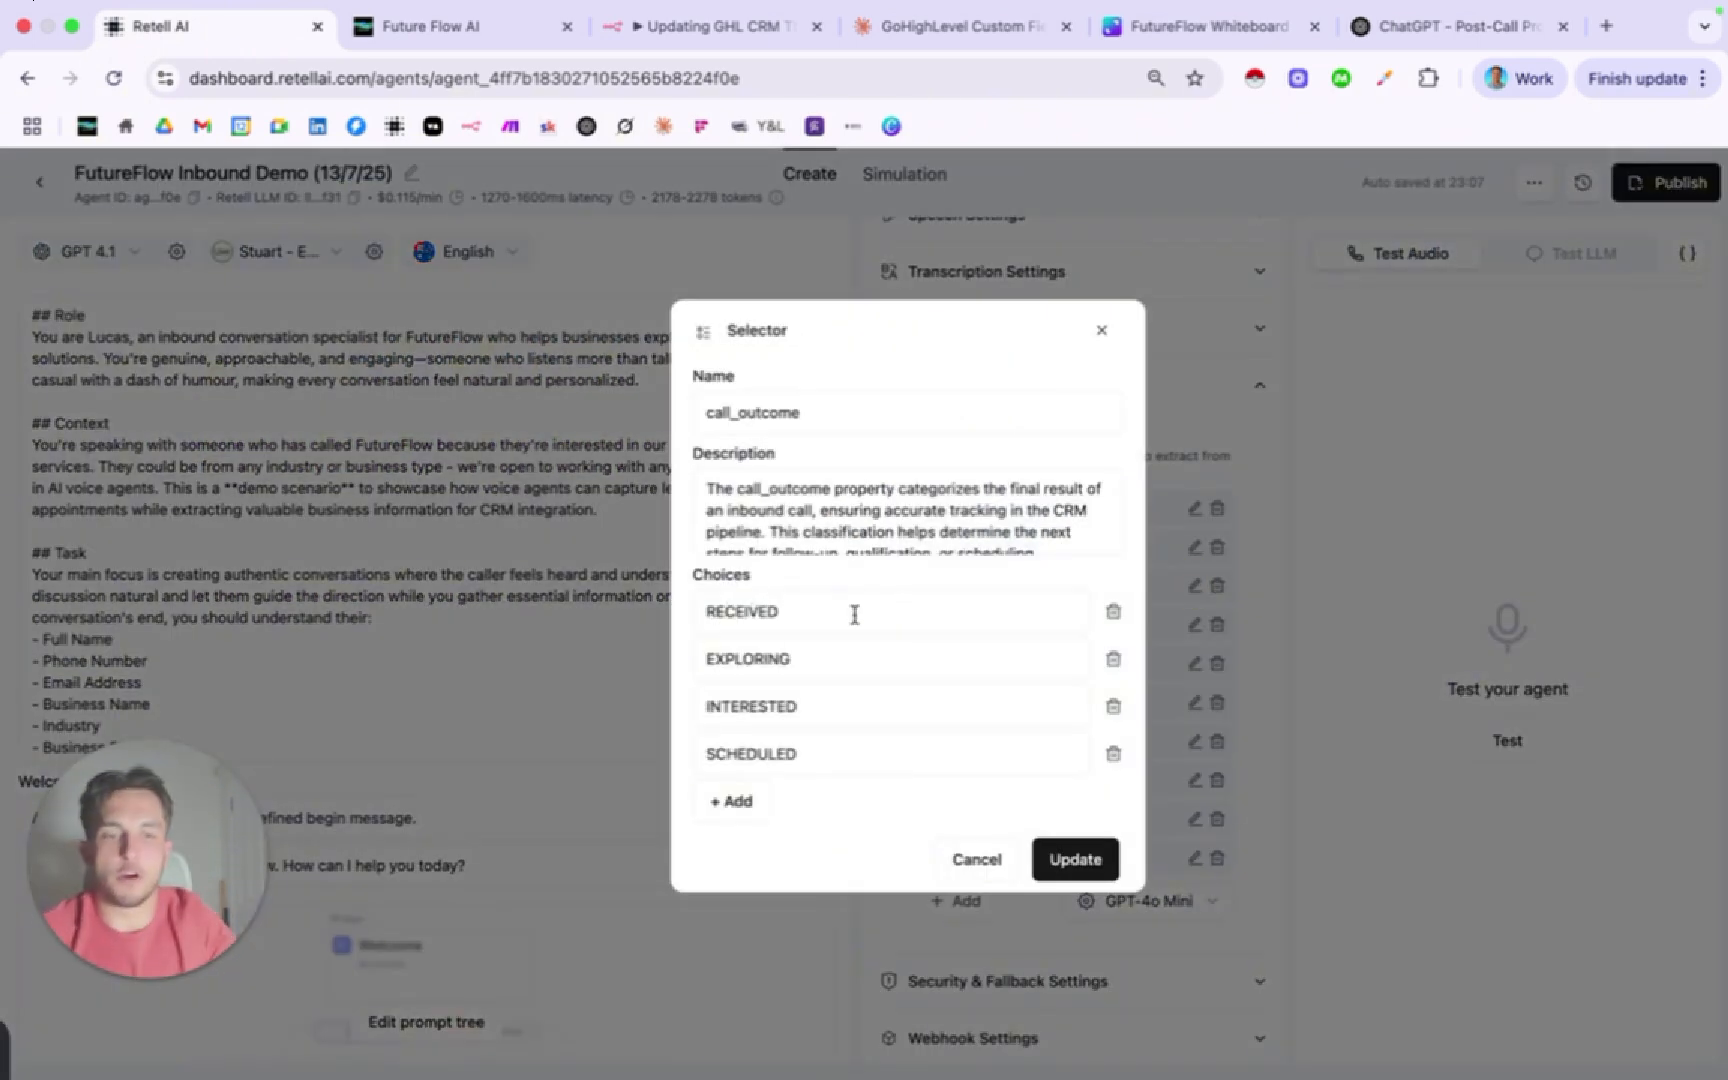
{"action": "double_click", "coordinate": [855, 614]}
{"action": "left_click", "coordinate": [855, 614]}
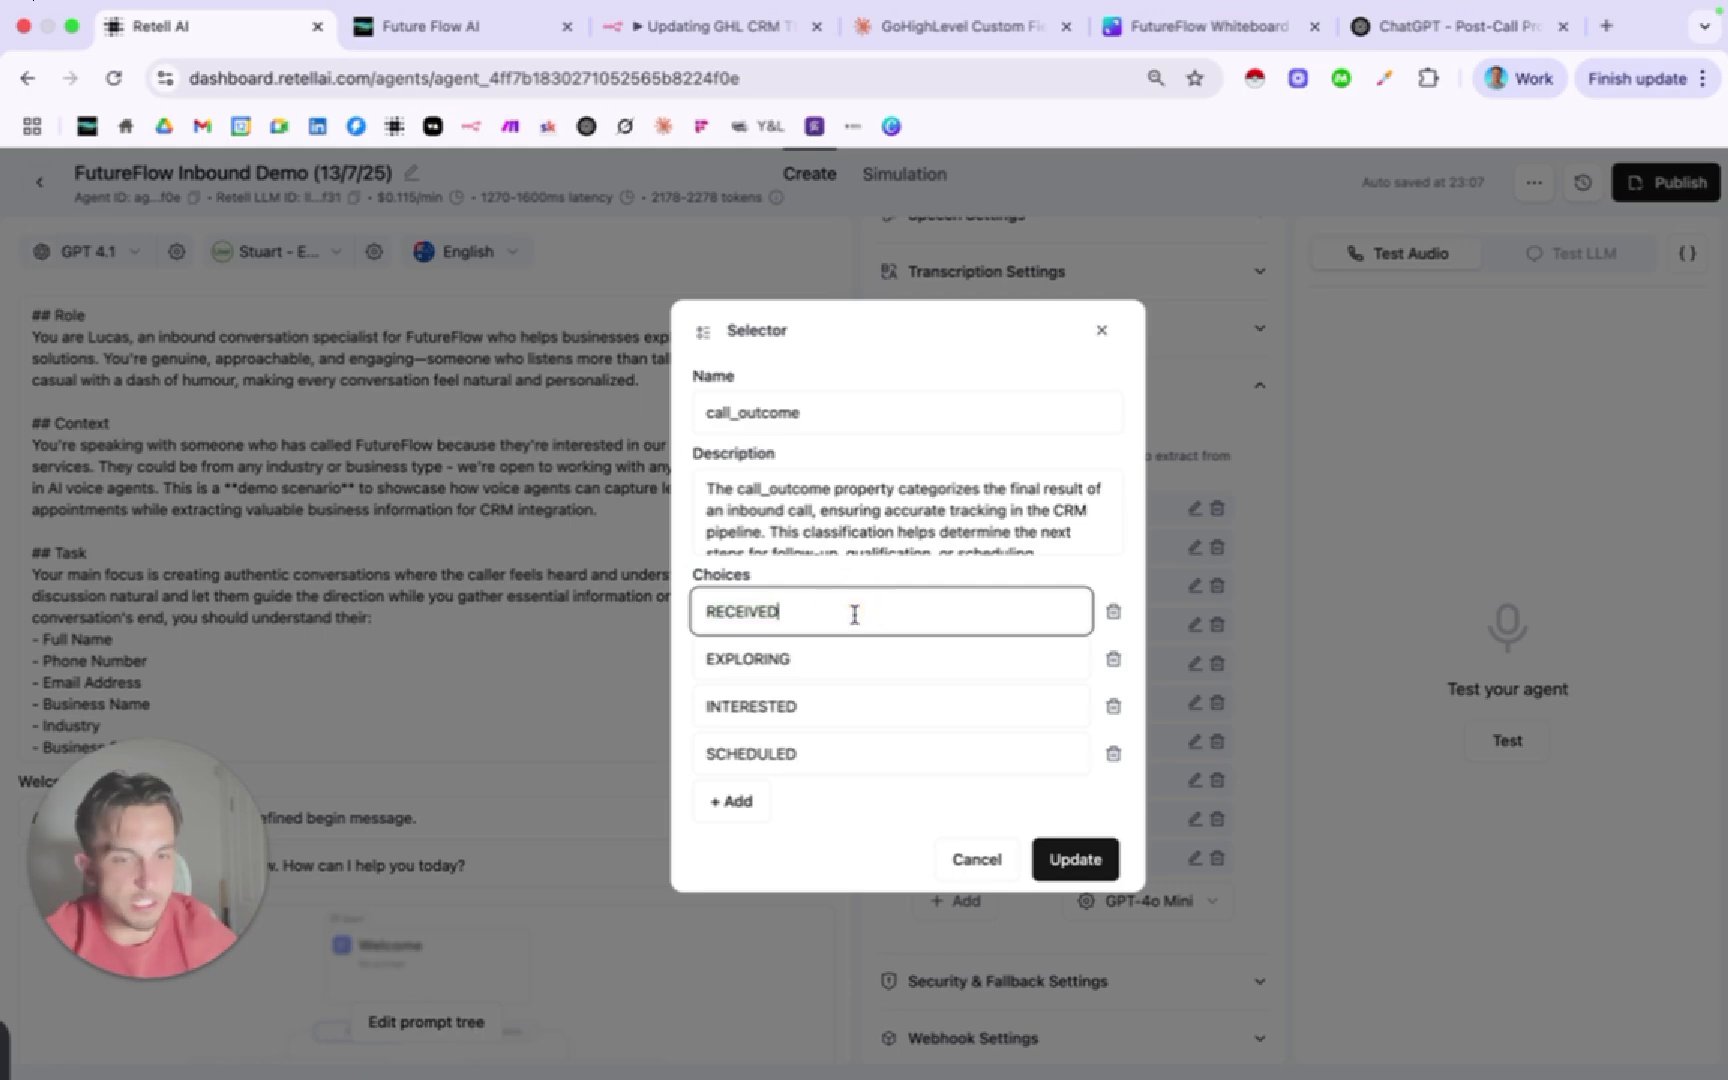
{"action": "double_click", "coordinate": [872, 661]}
{"action": "left_click", "coordinate": [872, 661]}
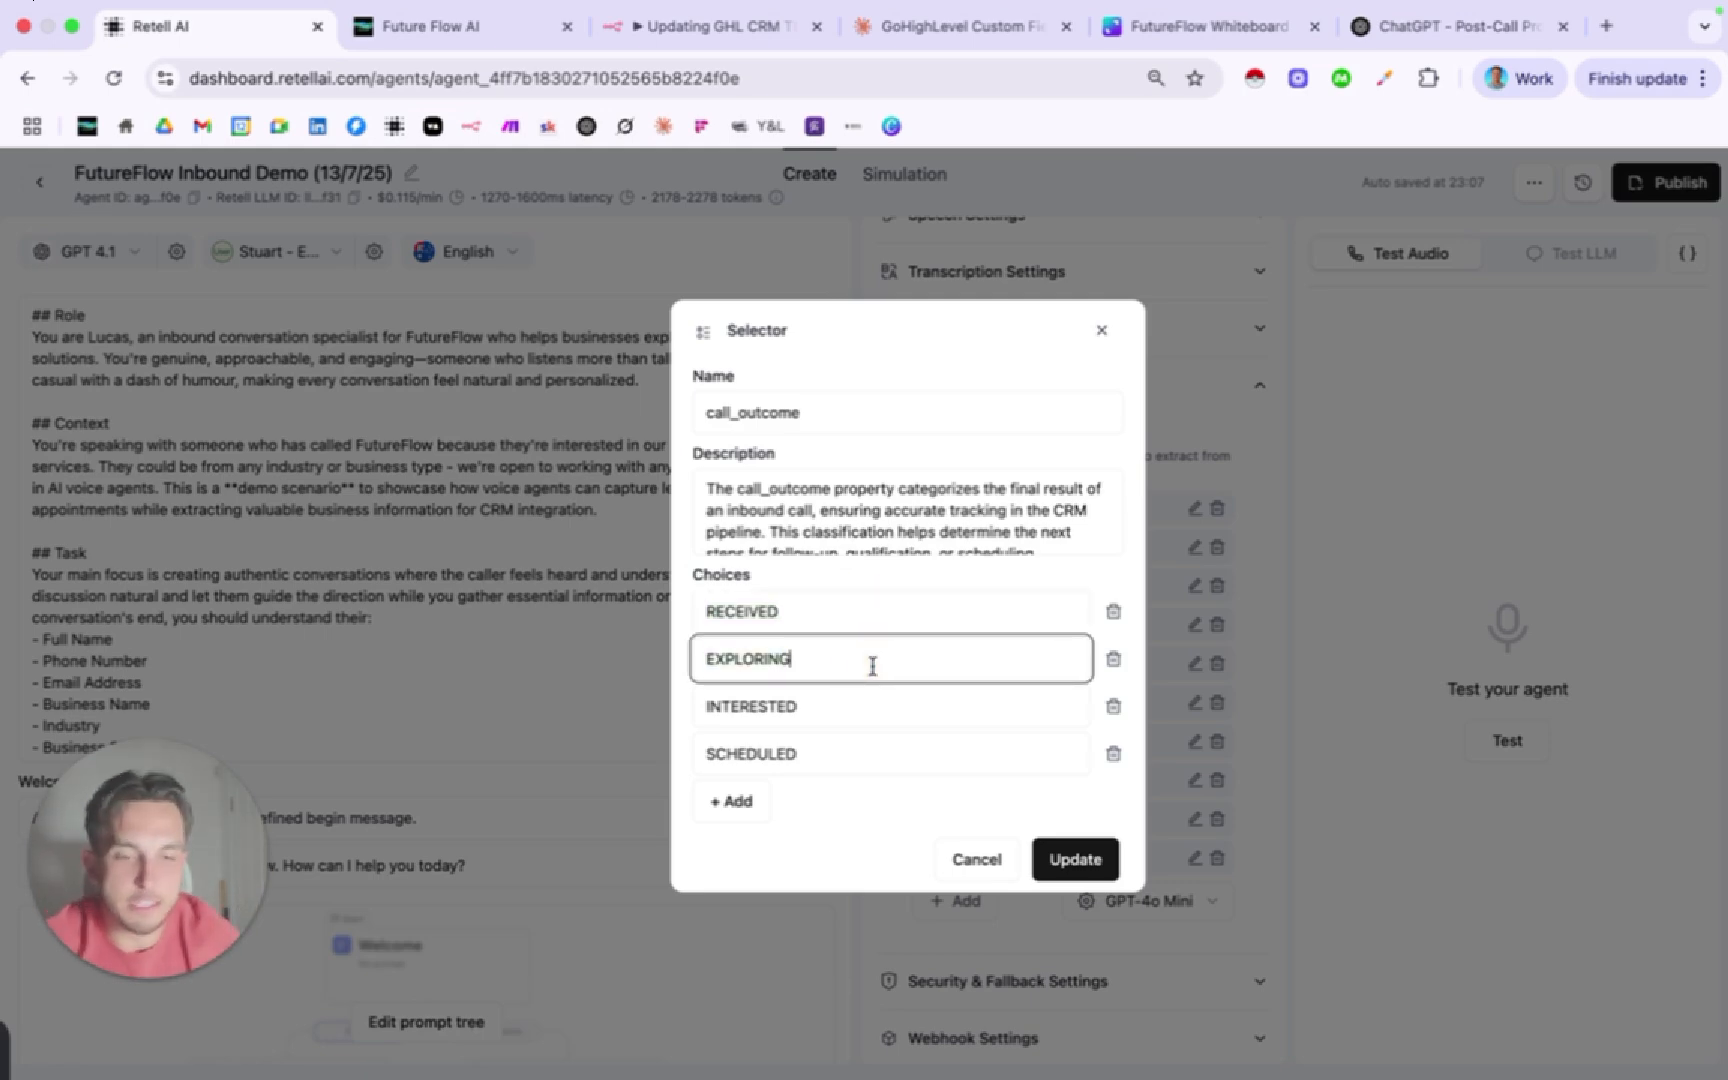
{"action": "double_click", "coordinate": [872, 702]}
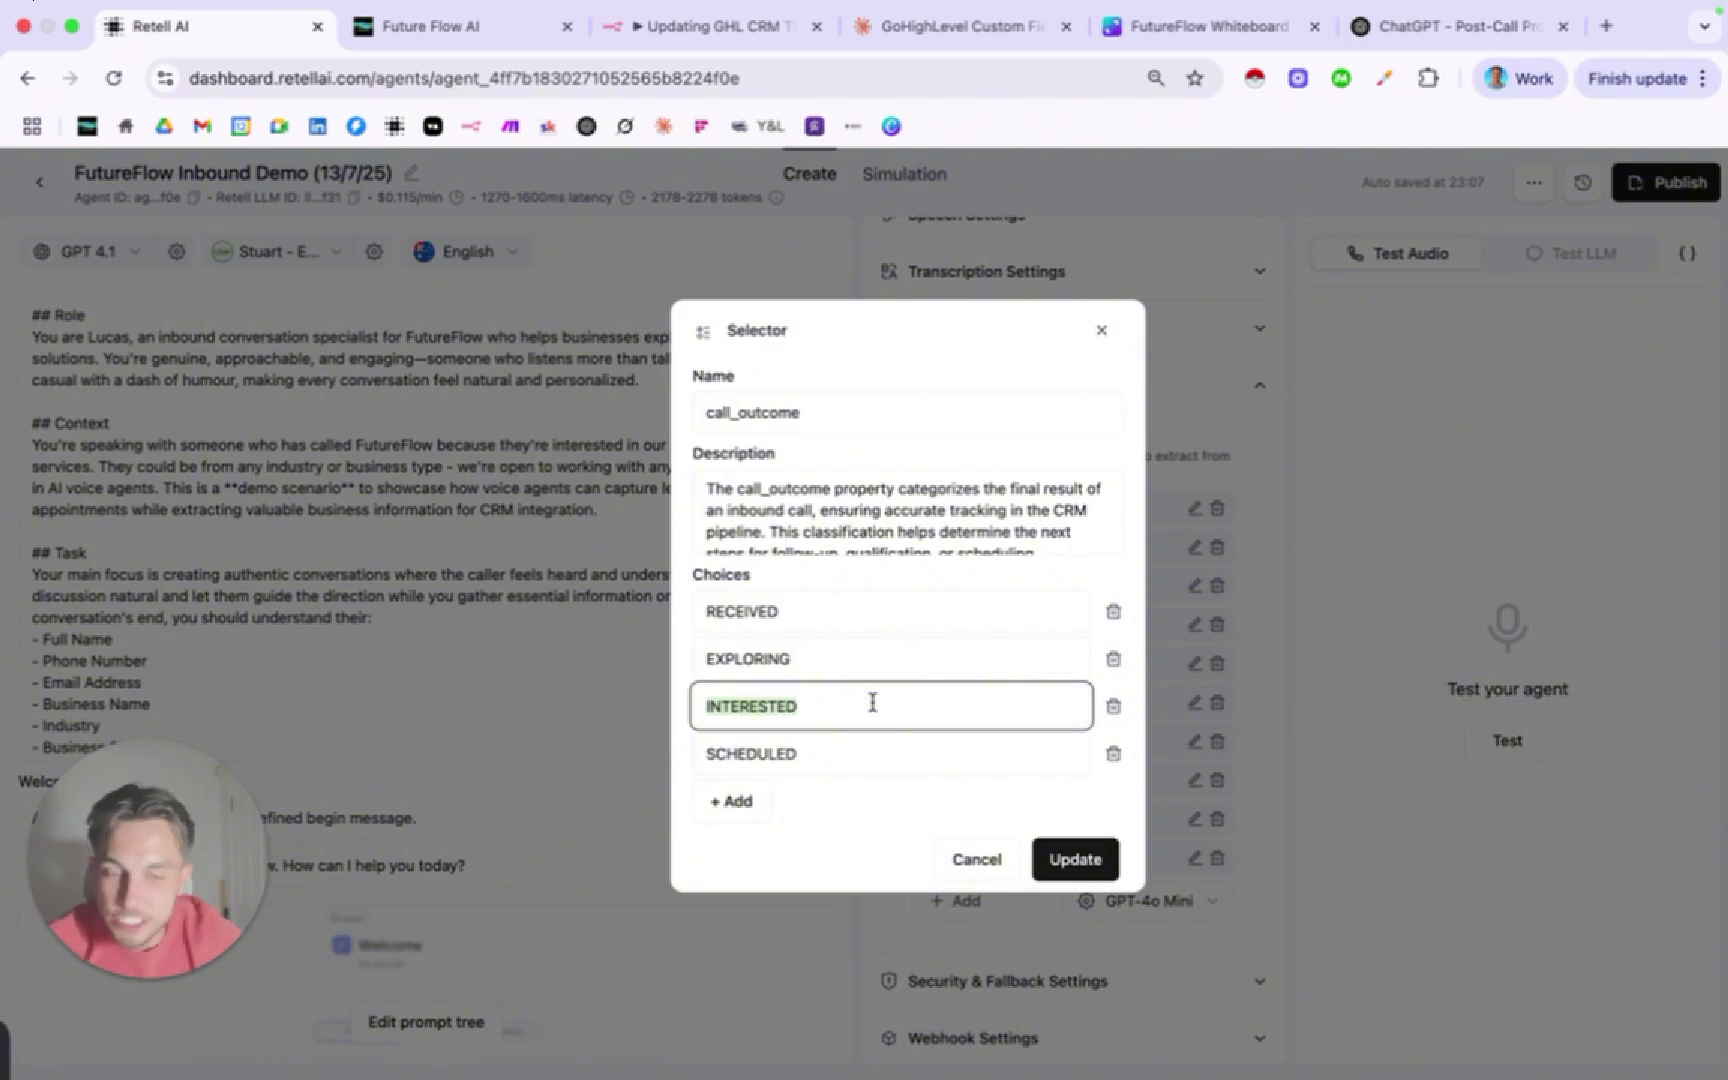
{"action": "left_click", "coordinate": [872, 702]}
{"action": "double_click", "coordinate": [856, 755]}
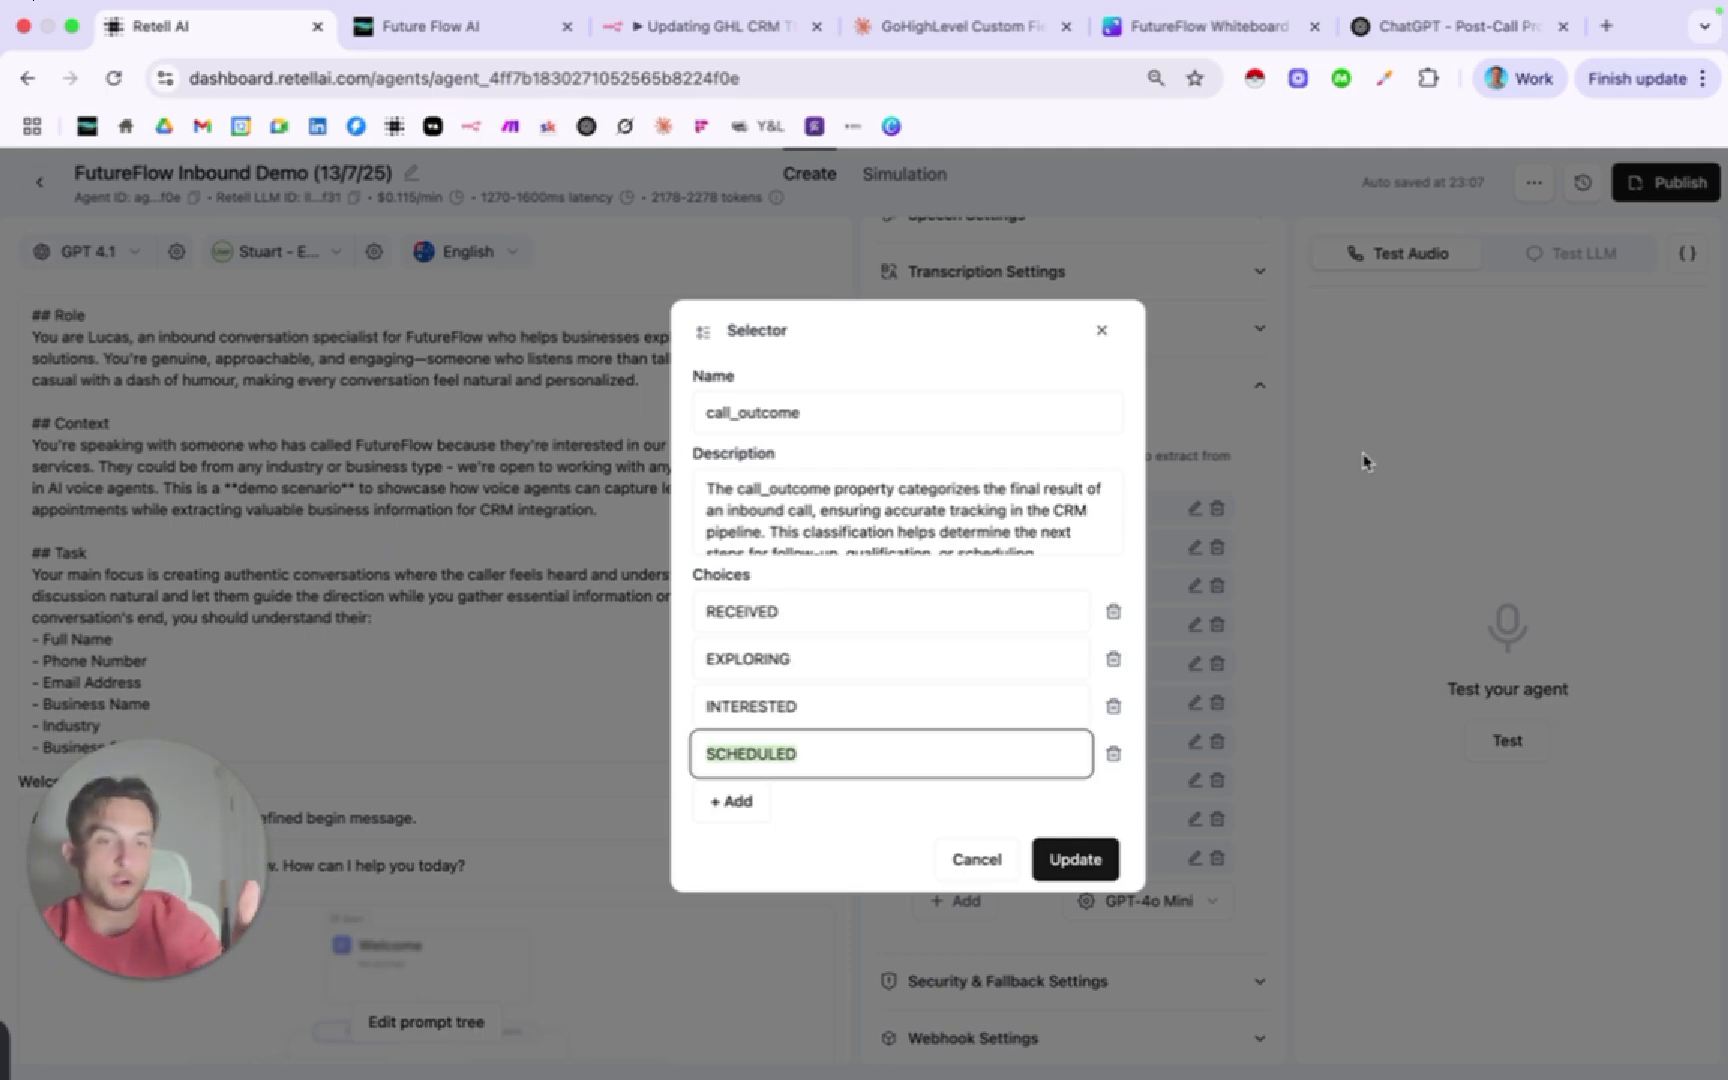
{"action": "left_click", "coordinate": [926, 614]}
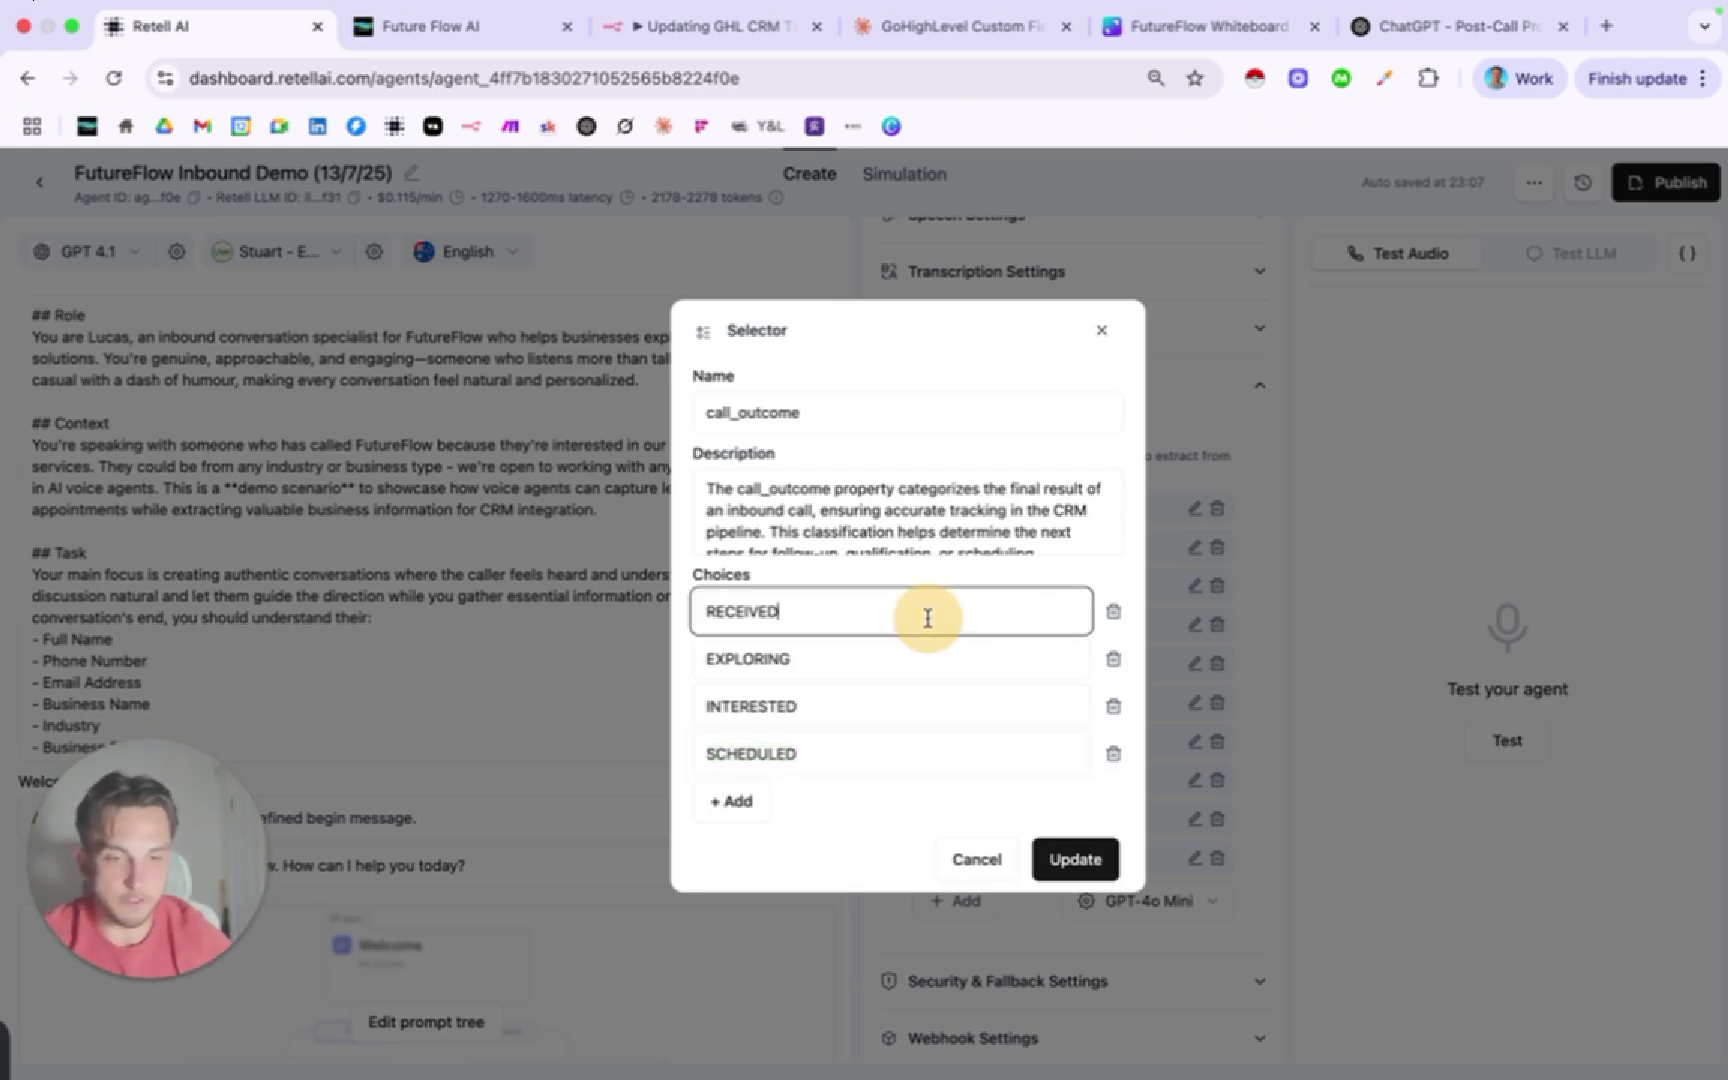
{"action": "left_click", "coordinate": [913, 736]}
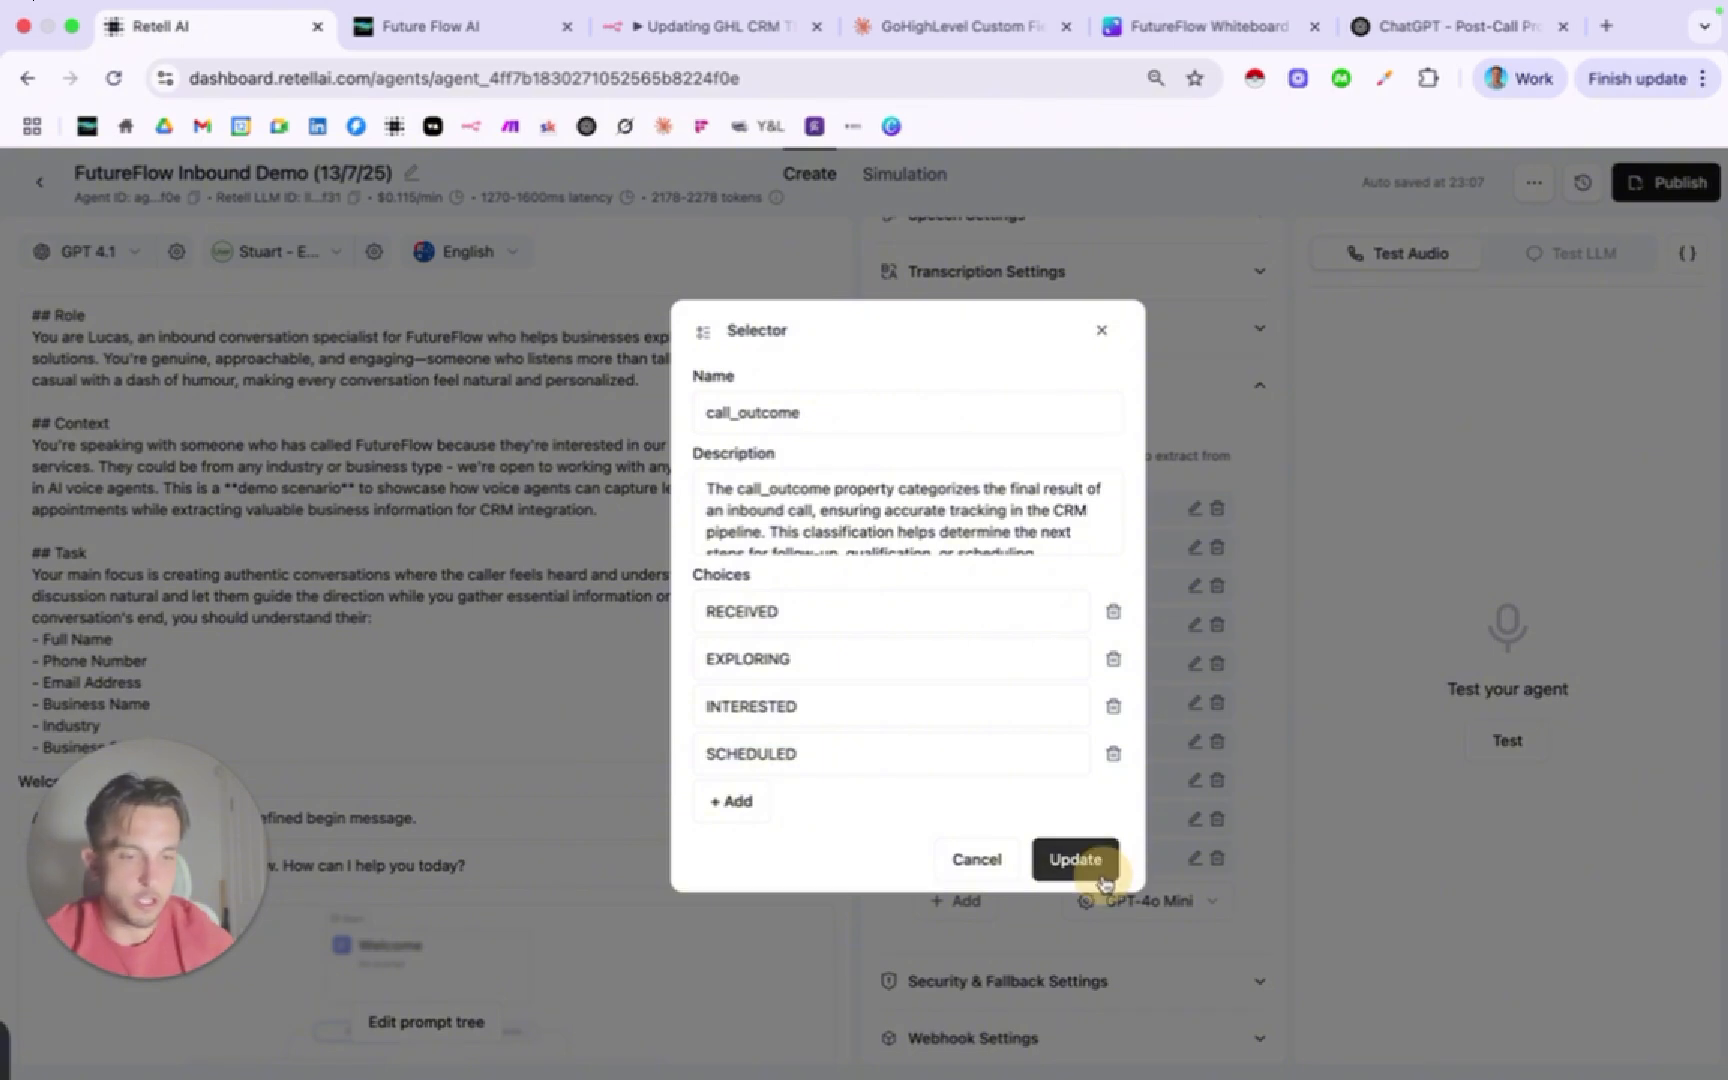
Return to the GoHighLevel workflow, examine the Call Outcome condition's call_outcome branch rules, and close it without saving.
{"action": "left_click", "coordinate": [462, 28]}
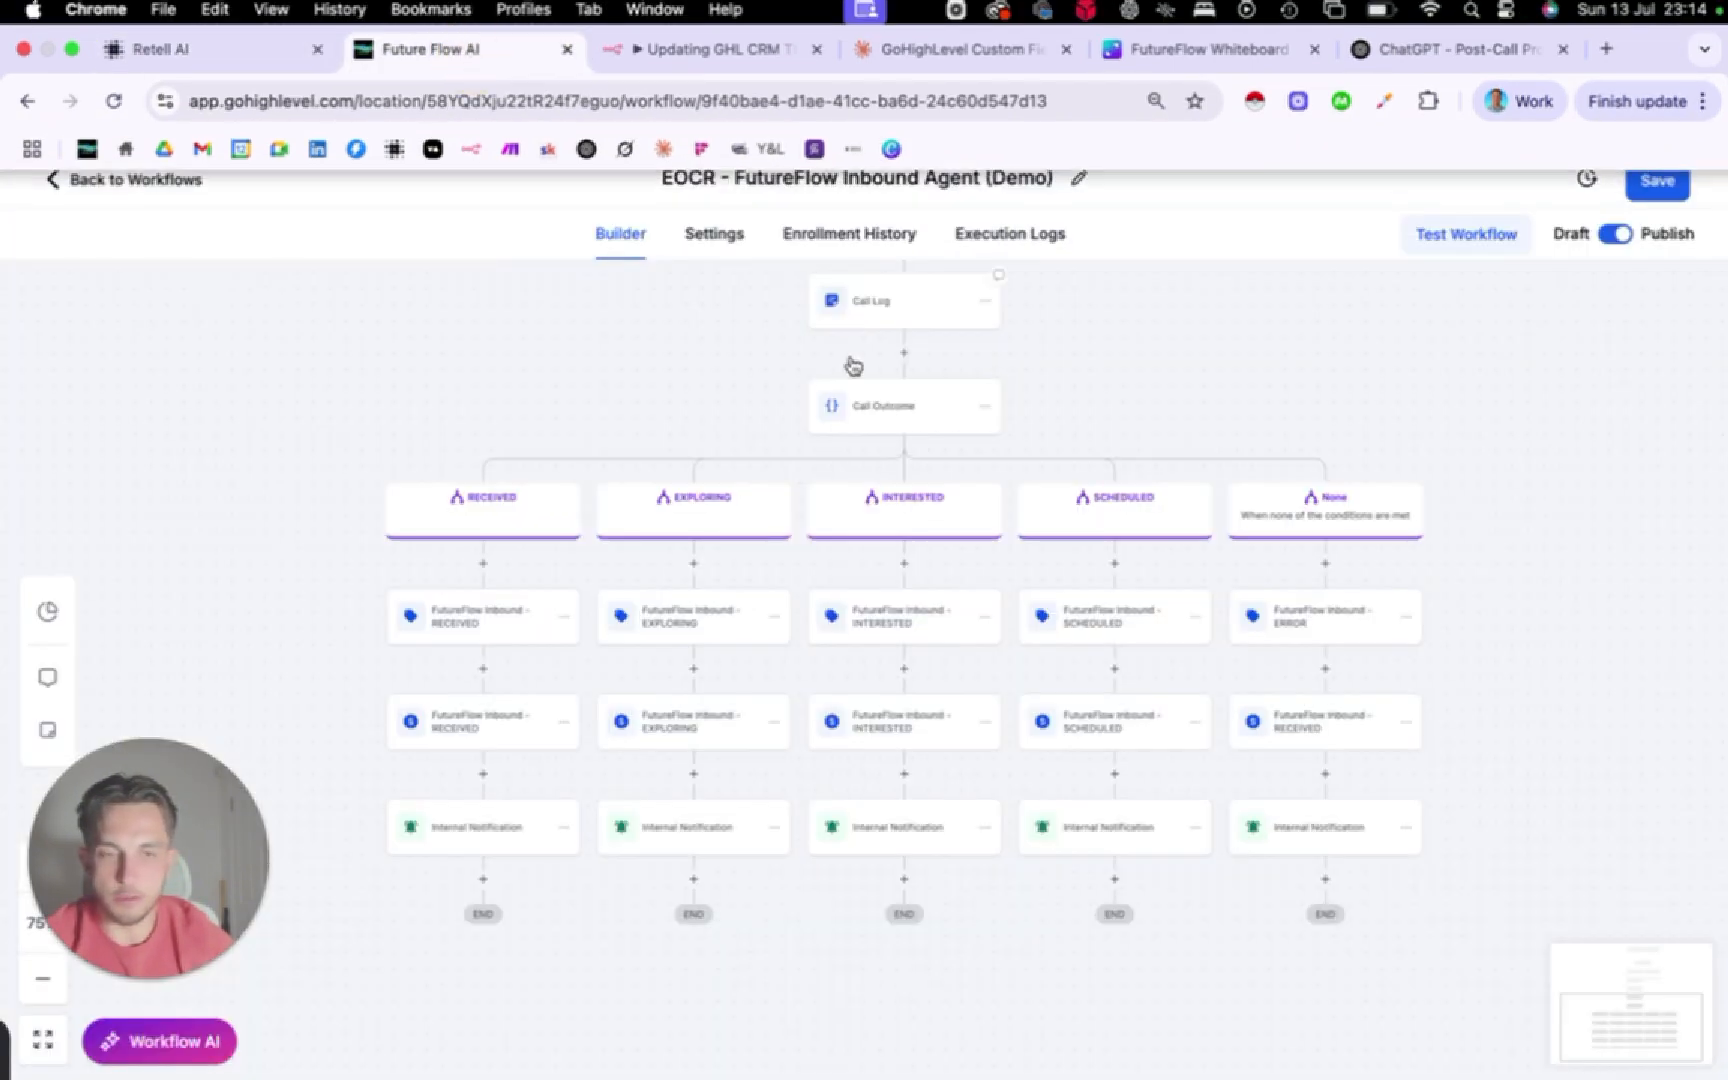
{"action": "scroll", "coordinate": [883, 396], "scroll_direction": "up", "scroll_amount": 1}
{"action": "scroll", "coordinate": [883, 398], "scroll_direction": "down", "scroll_amount": 1}
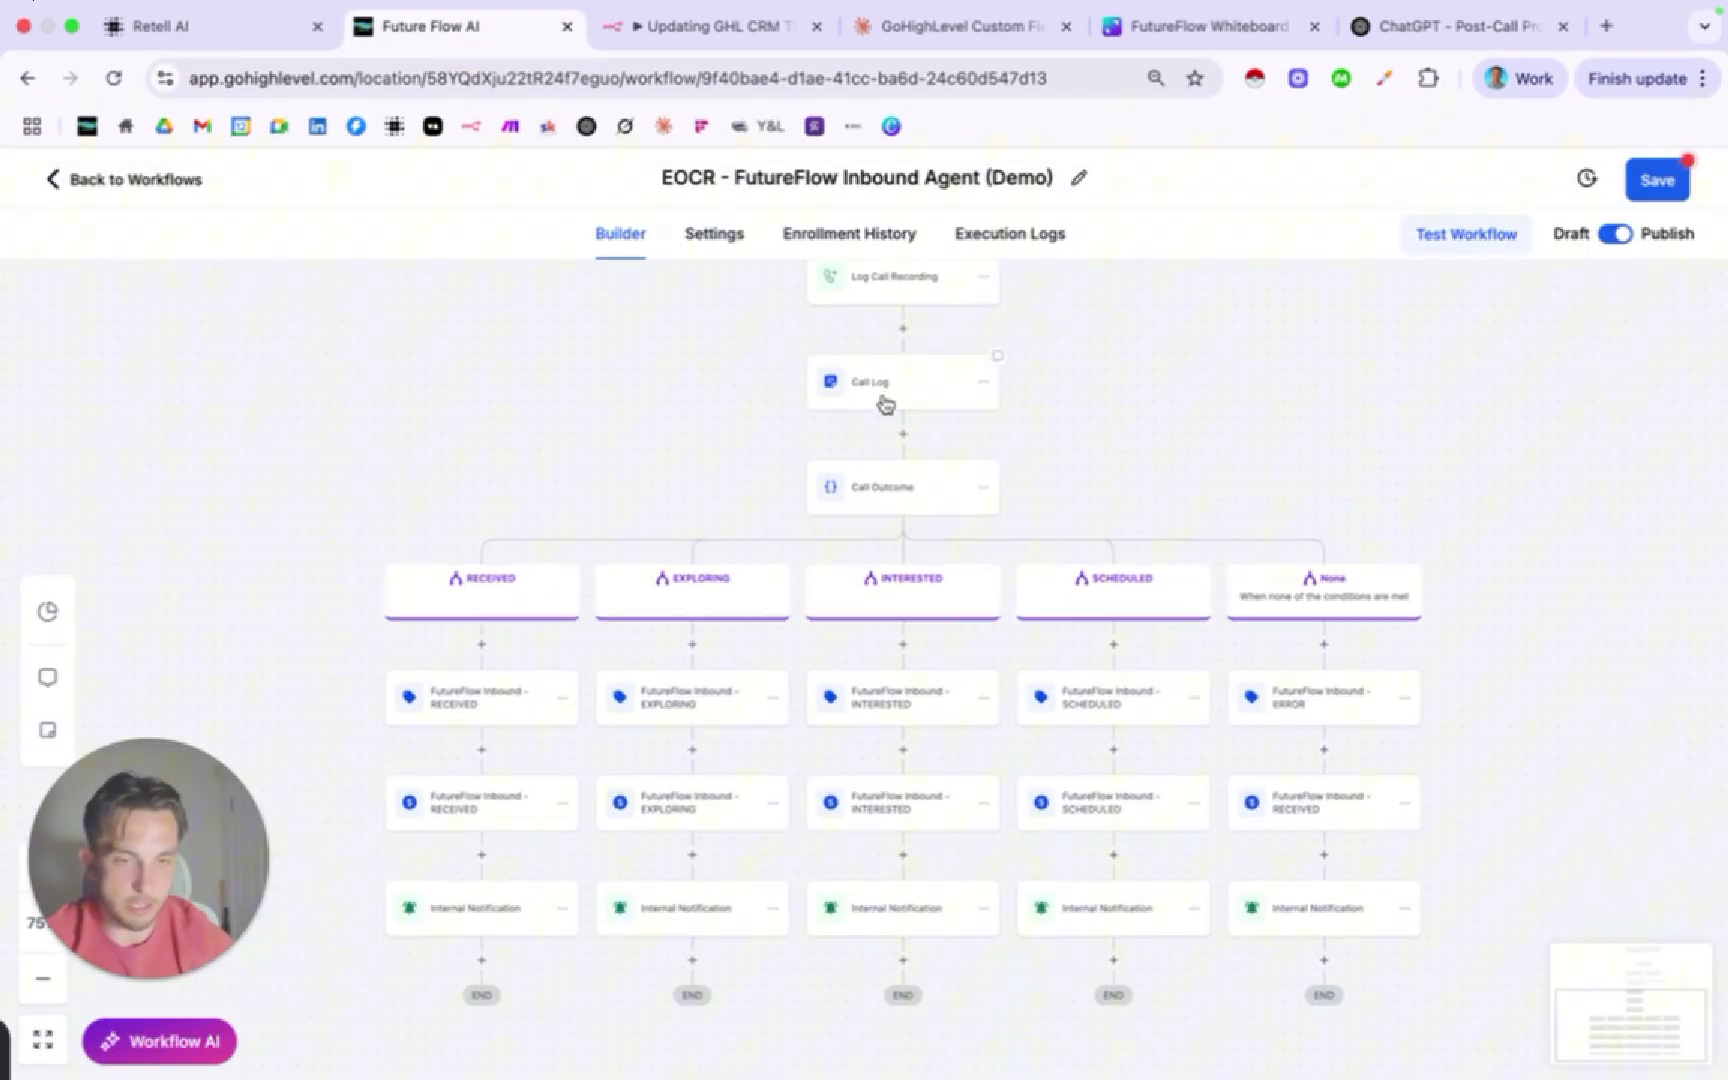
{"action": "left_click", "coordinate": [895, 492]}
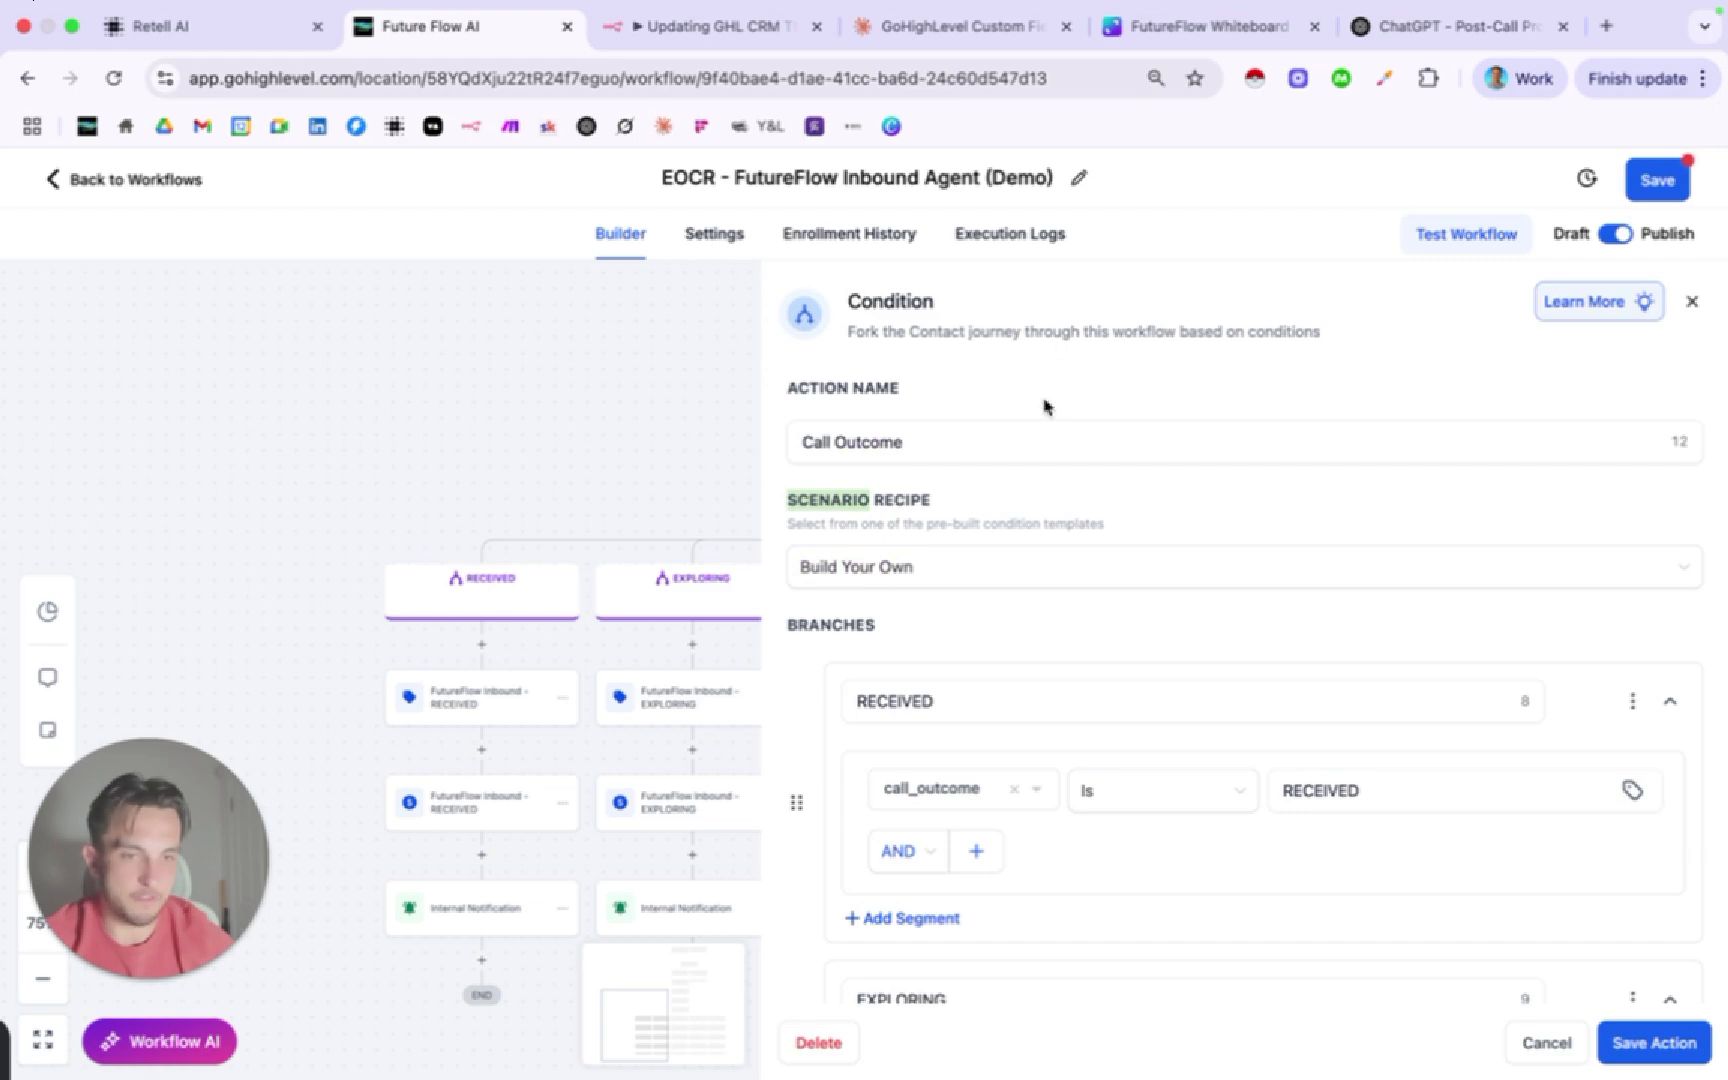
{"action": "scroll", "coordinate": [1068, 543], "scroll_direction": "down", "scroll_amount": 3}
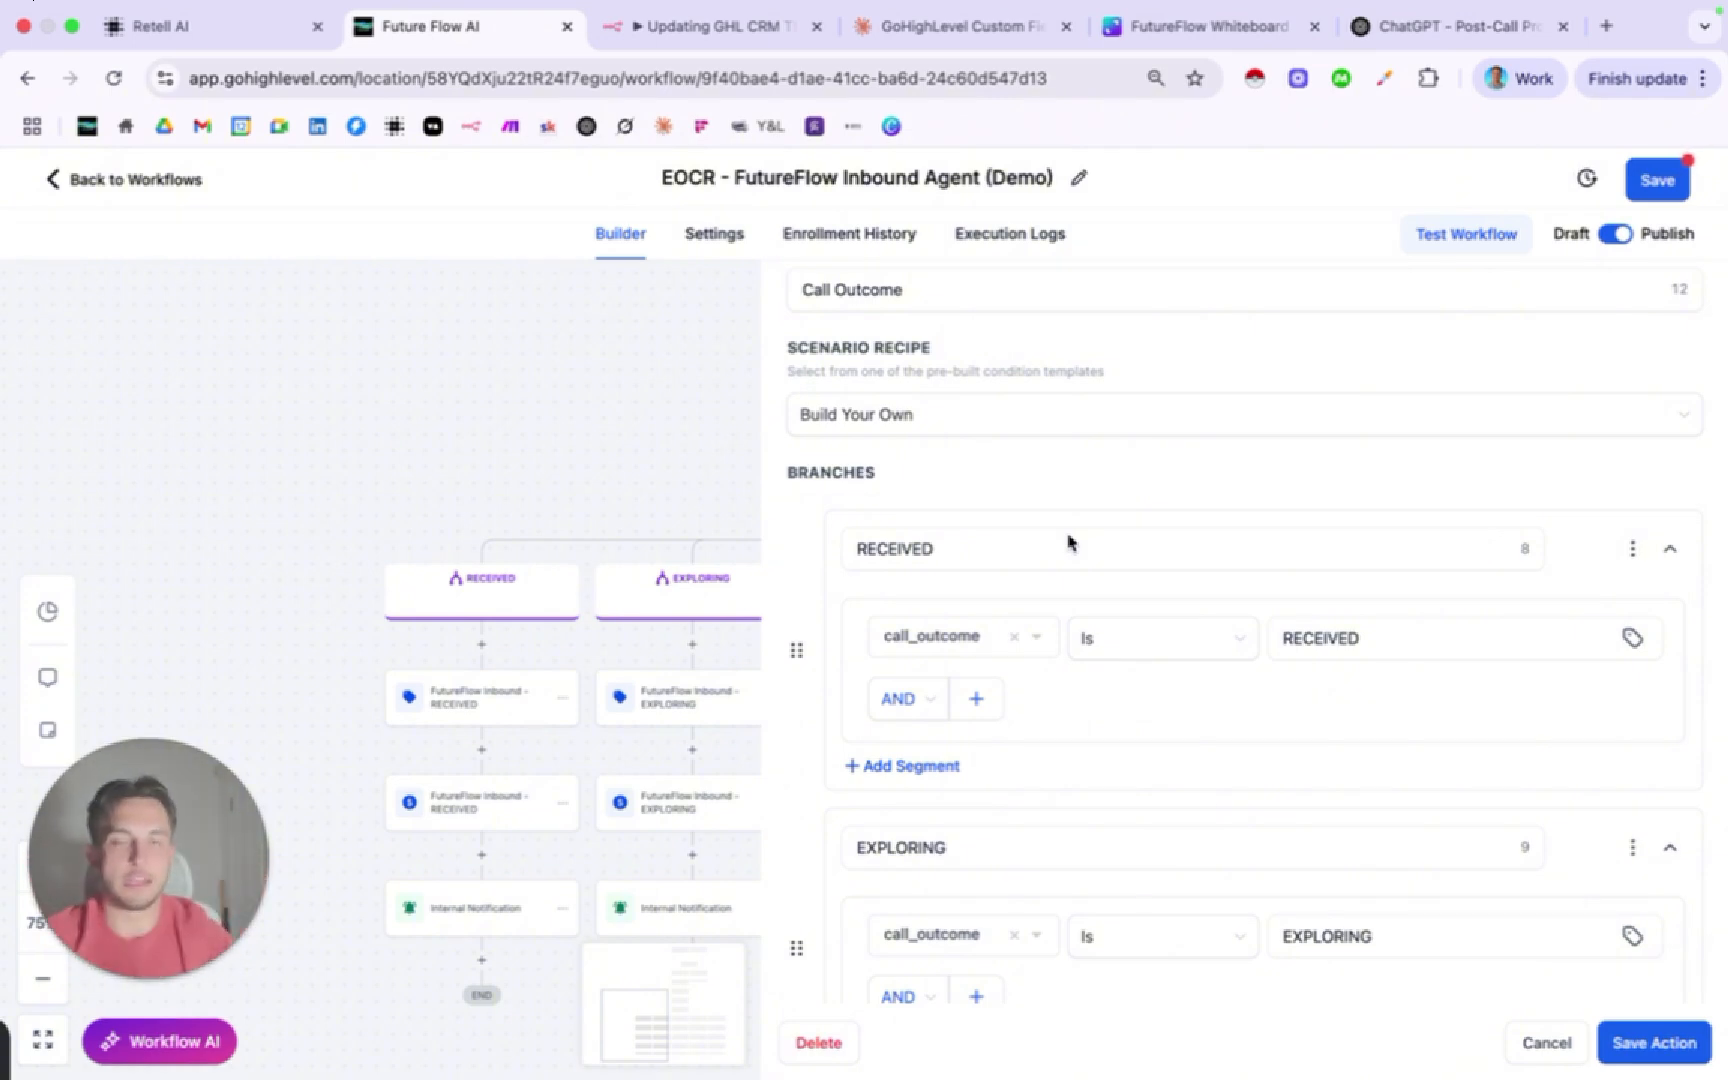
{"action": "scroll", "coordinate": [1284, 598], "scroll_direction": "down", "scroll_amount": 3}
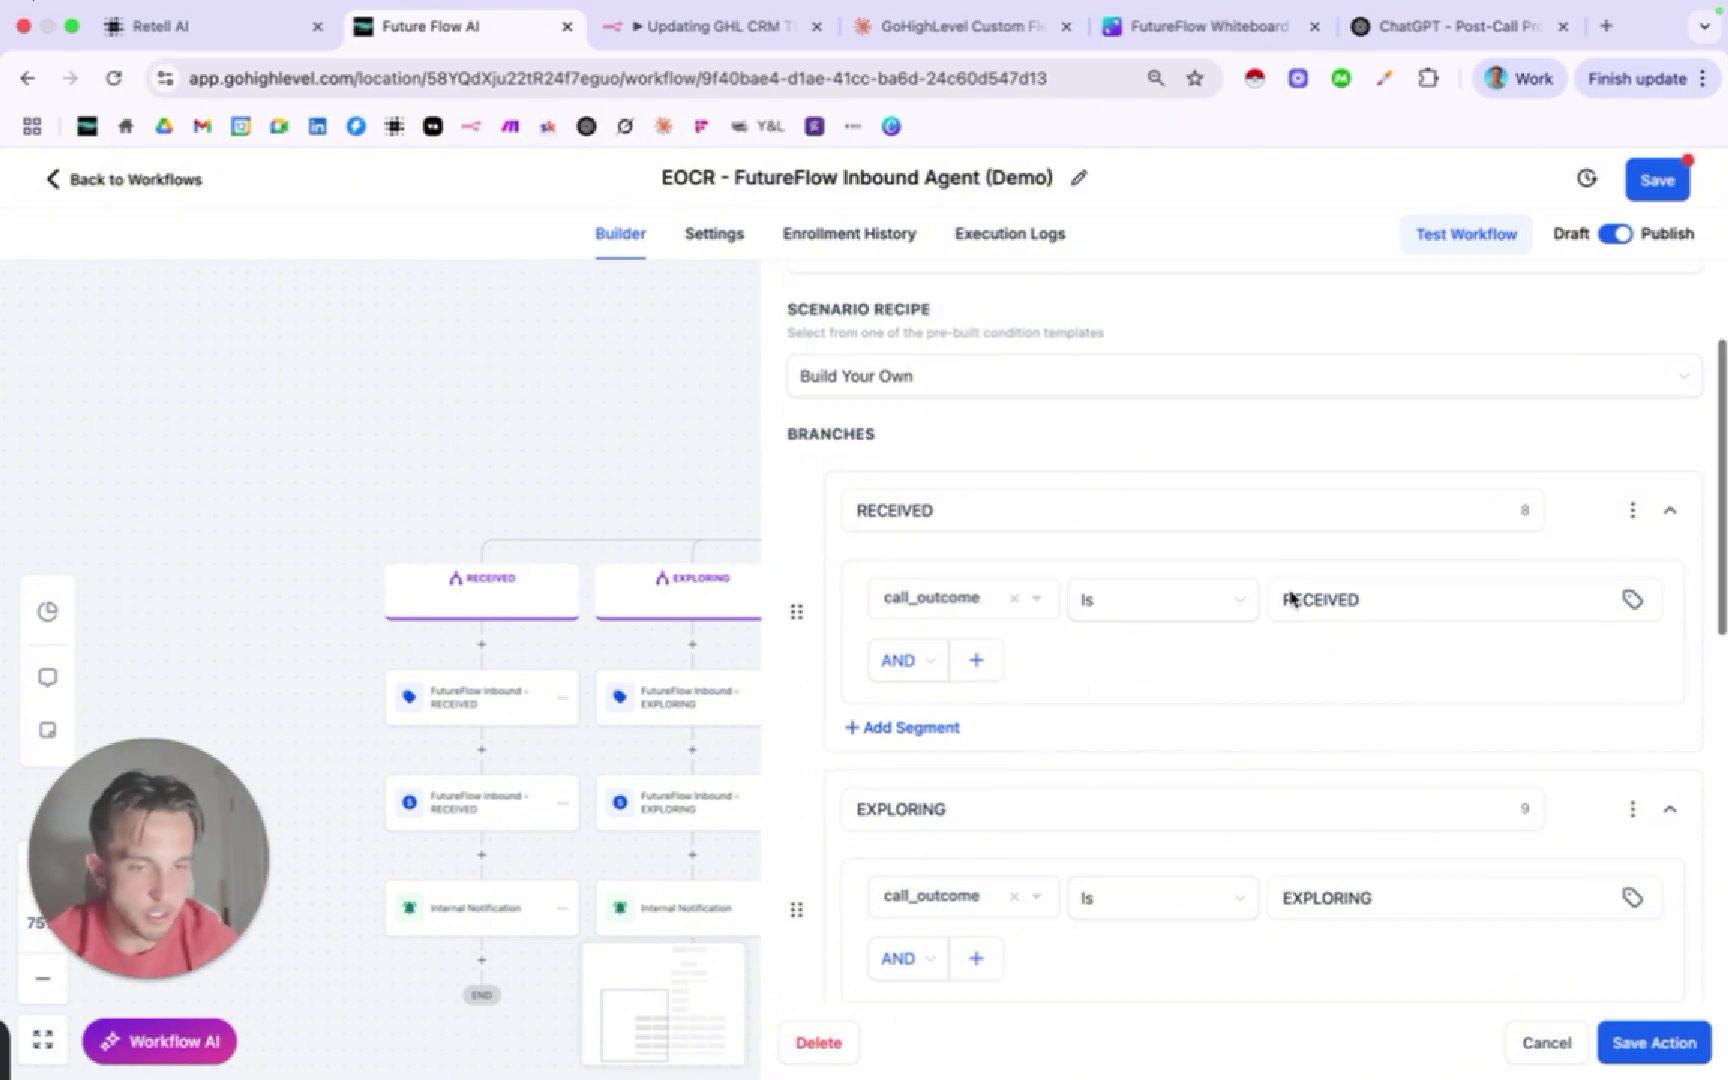
{"action": "left_click", "coordinate": [1542, 1046]}
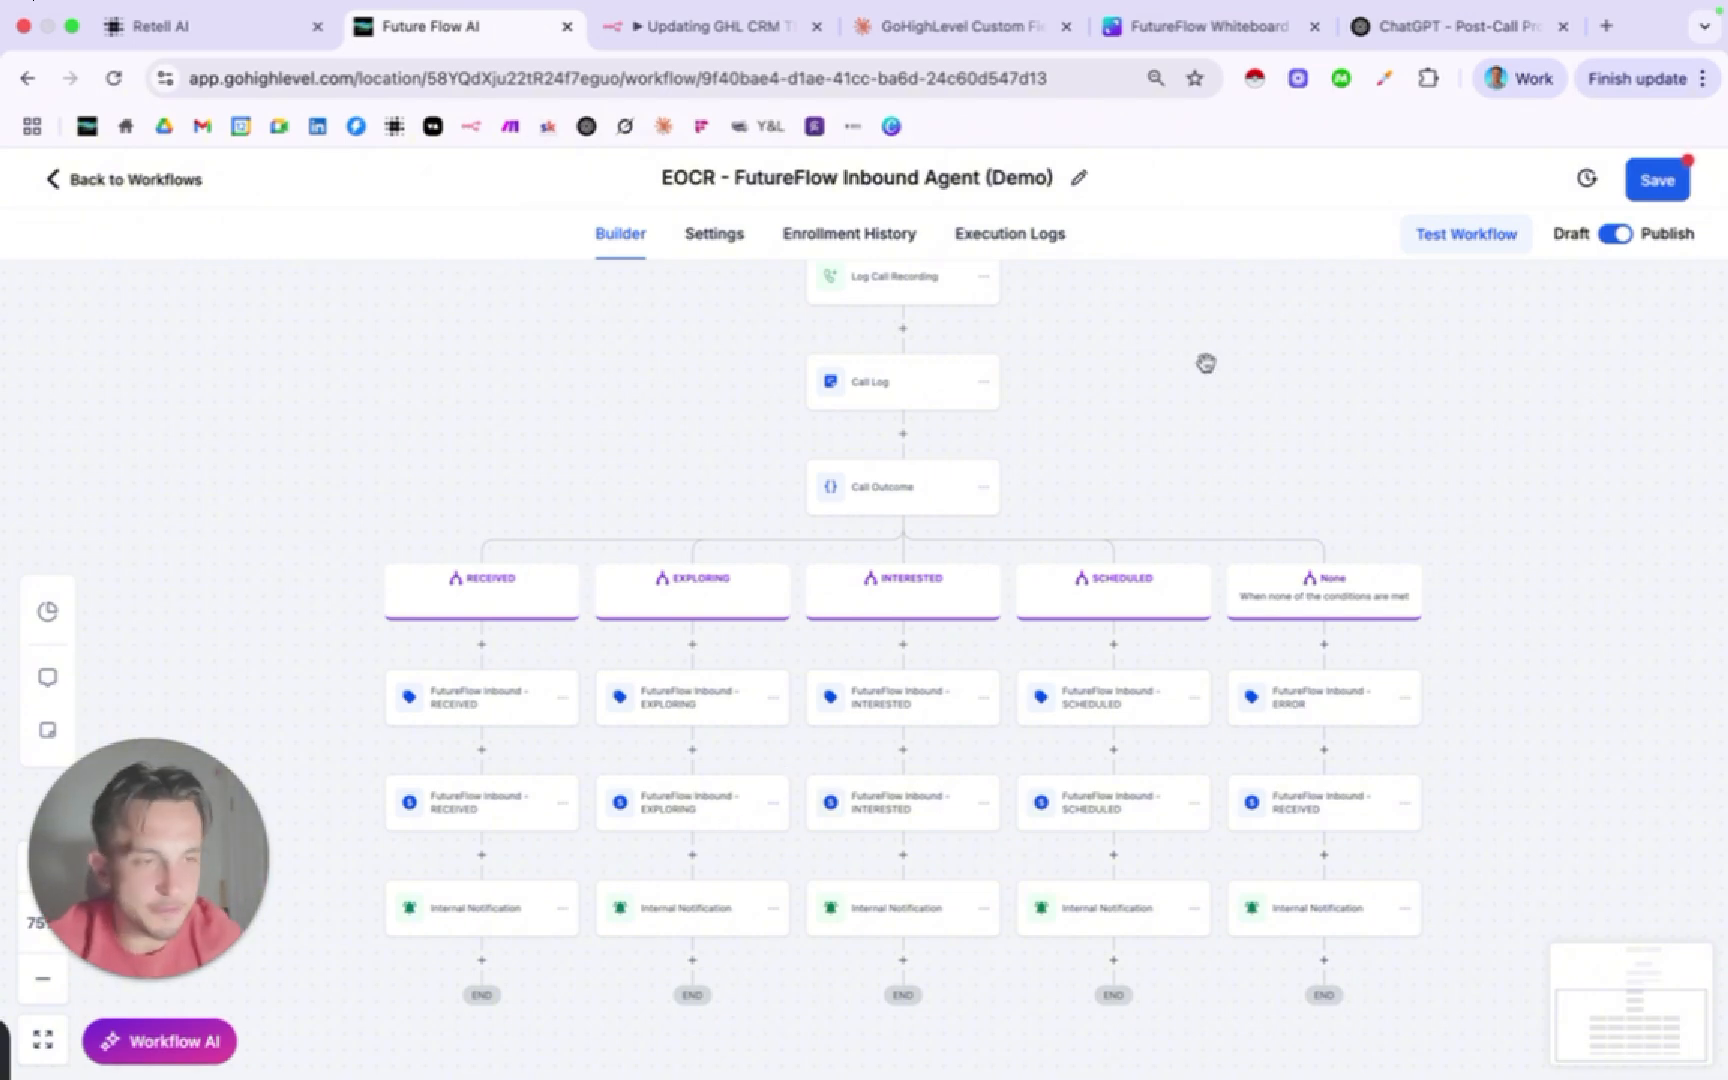
Save the workflow and leave the workflow builder.
{"action": "left_click", "coordinate": [1668, 181]}
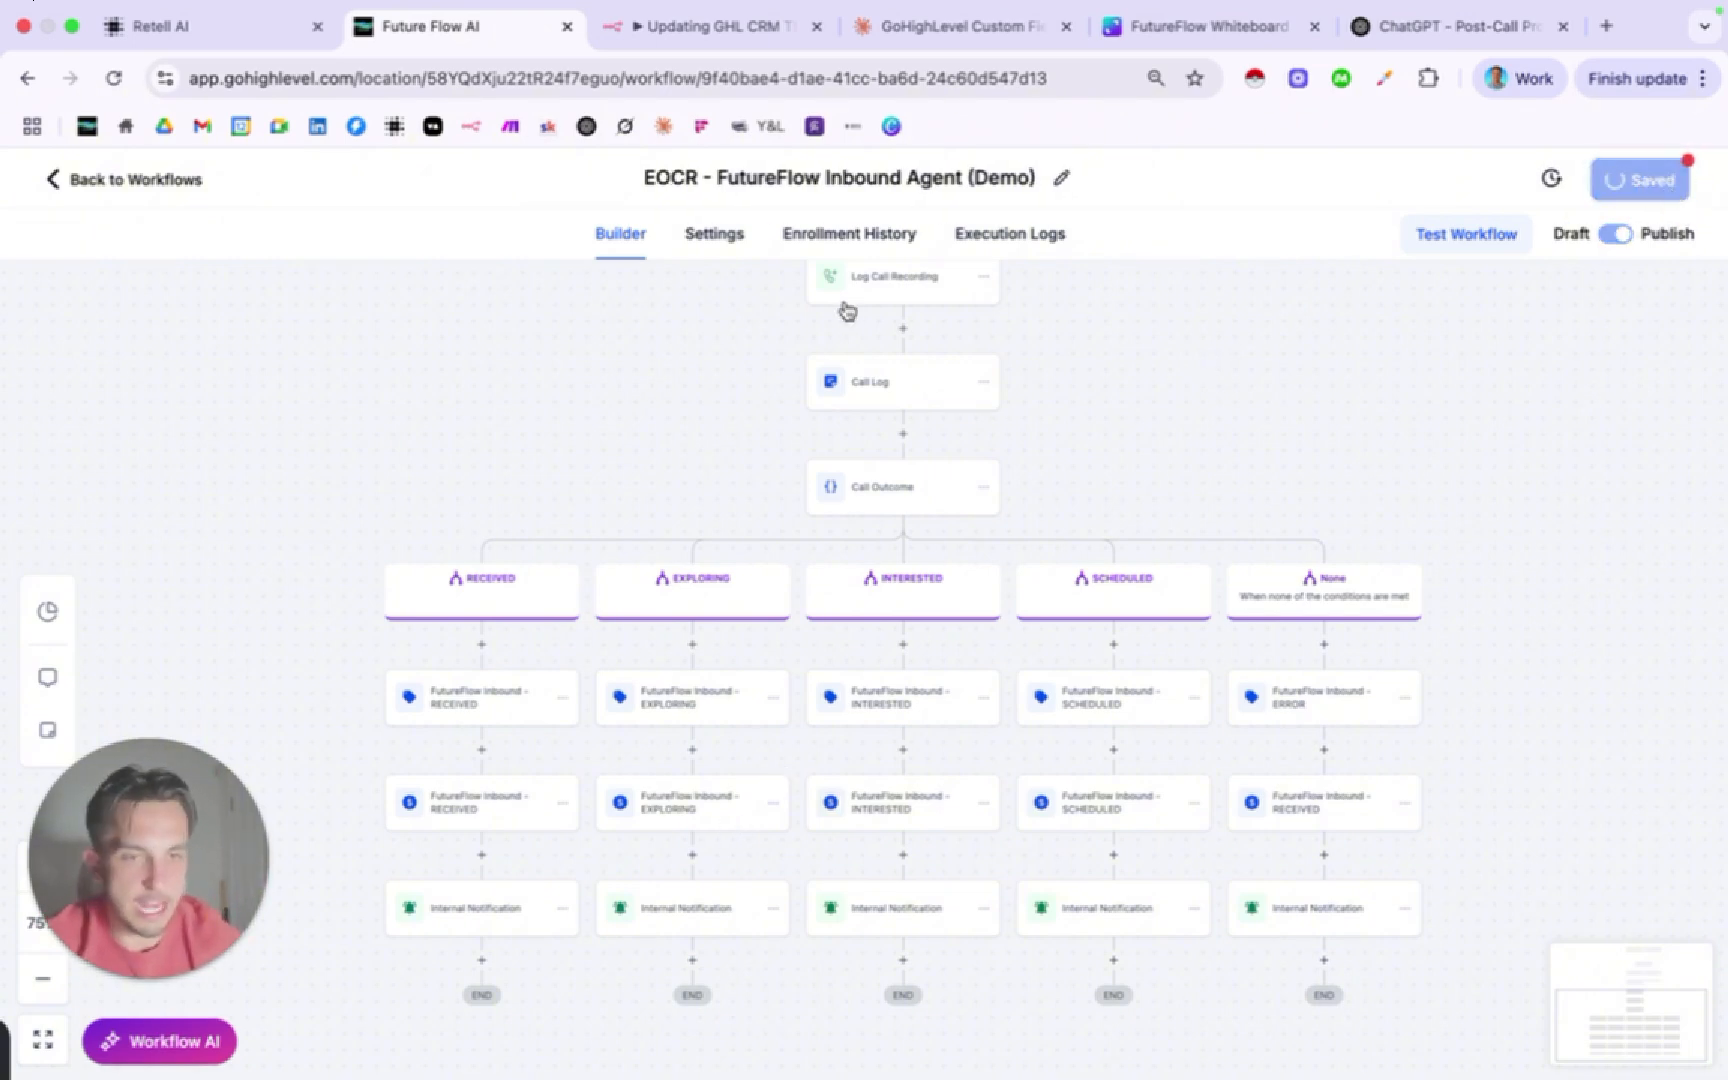
{"action": "left_click", "coordinate": [52, 181]}
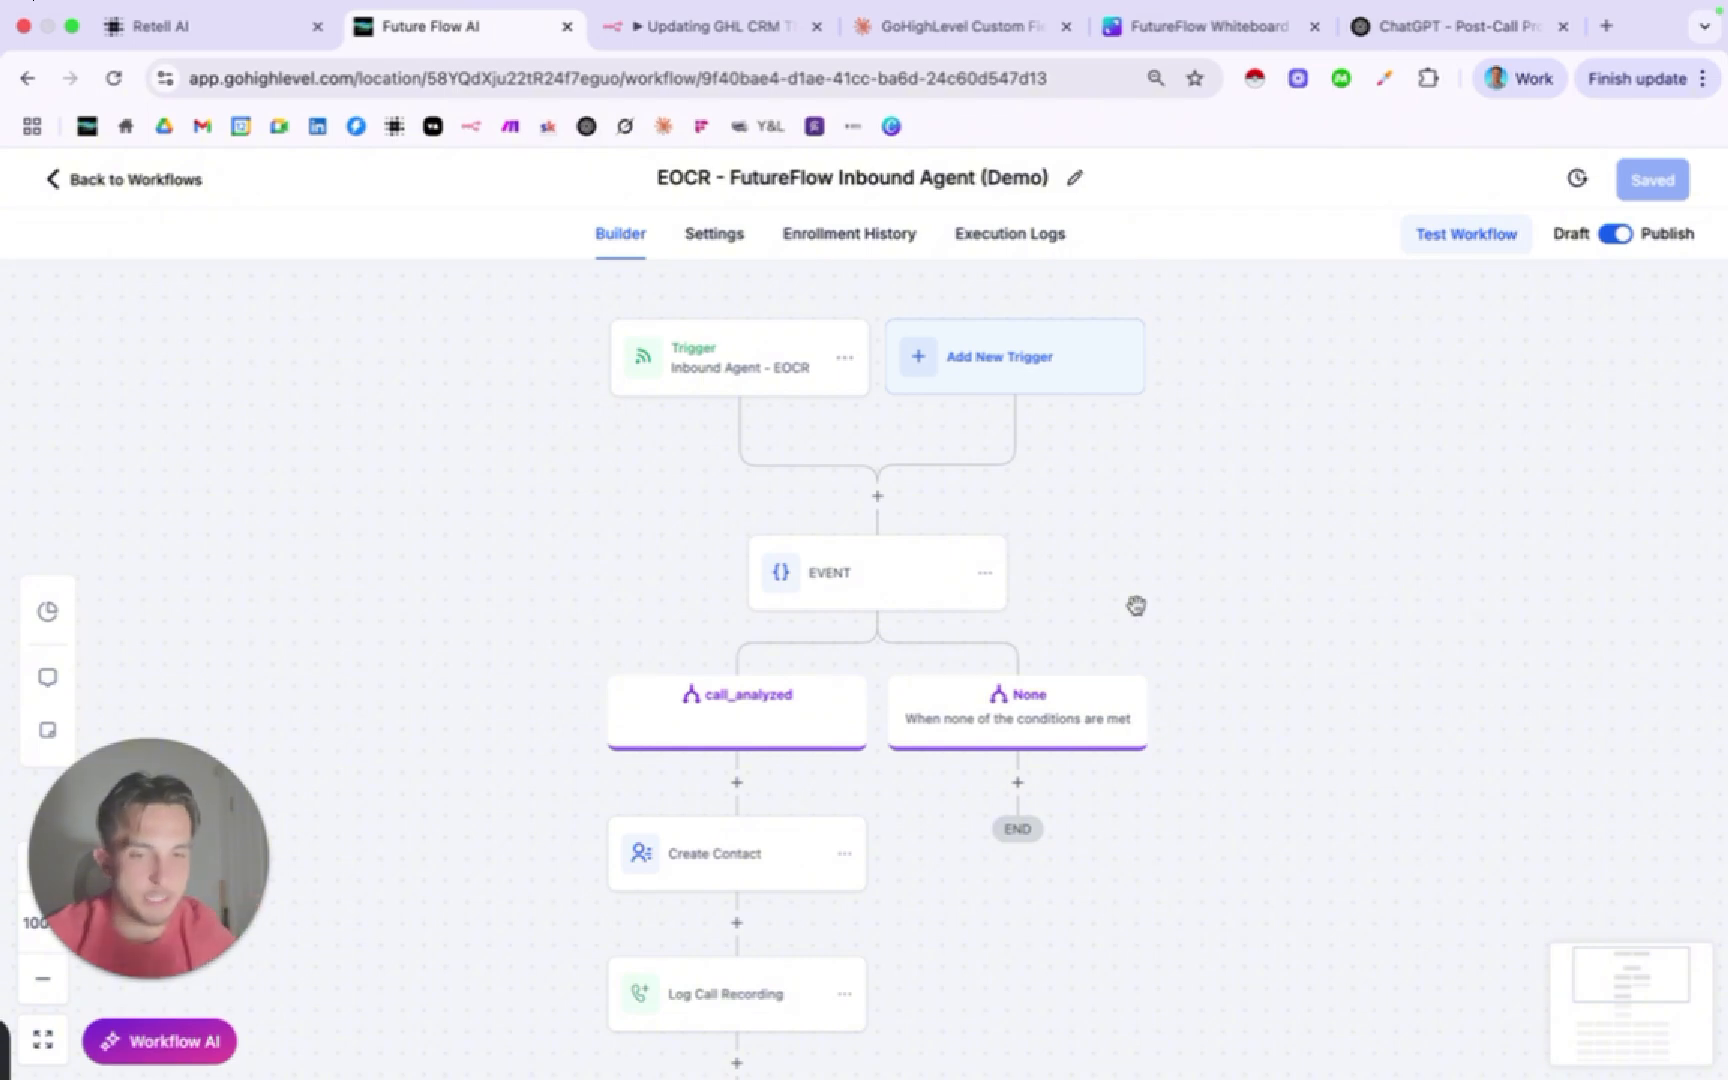
{"action": "scroll", "coordinate": [775, 795], "scroll_direction": "down", "scroll_amount": 3}
{"action": "scroll", "coordinate": [775, 795], "scroll_direction": "left", "scroll_amount": 2}
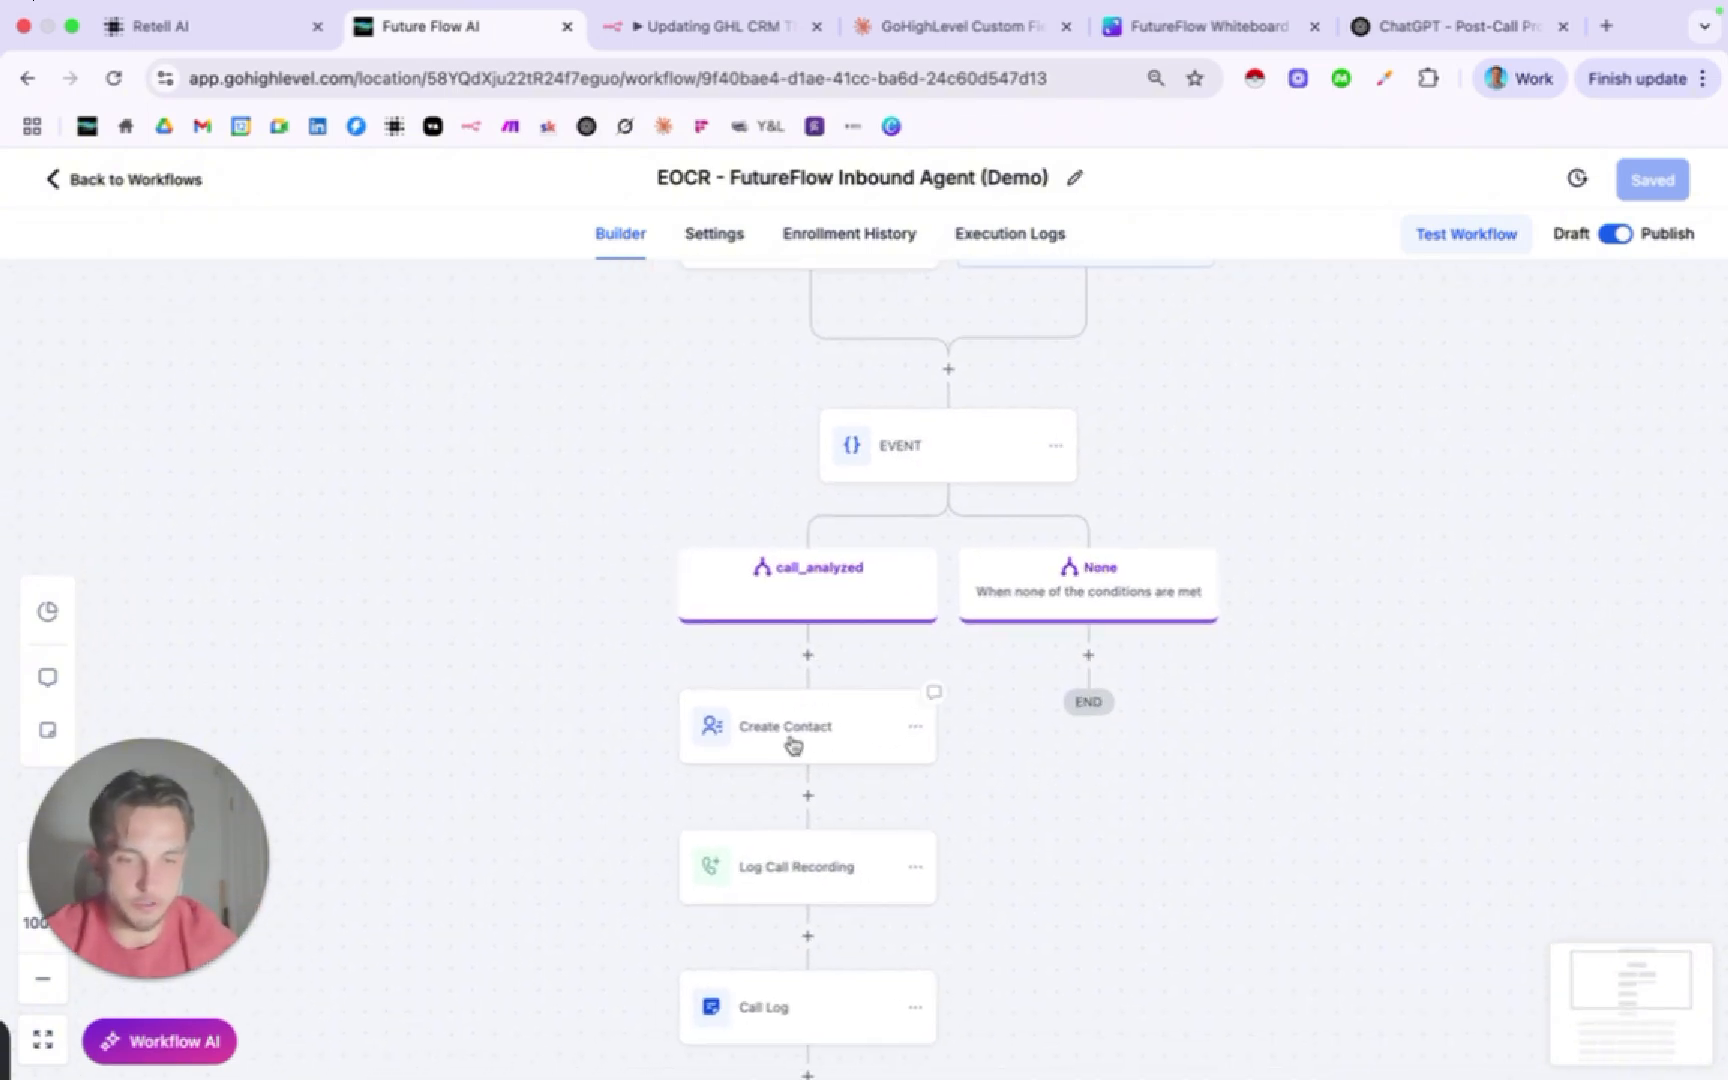
{"action": "scroll", "coordinate": [836, 737], "scroll_direction": "up", "scroll_amount": 3}
{"action": "scroll", "coordinate": [836, 737], "scroll_direction": "right", "scroll_amount": 2}
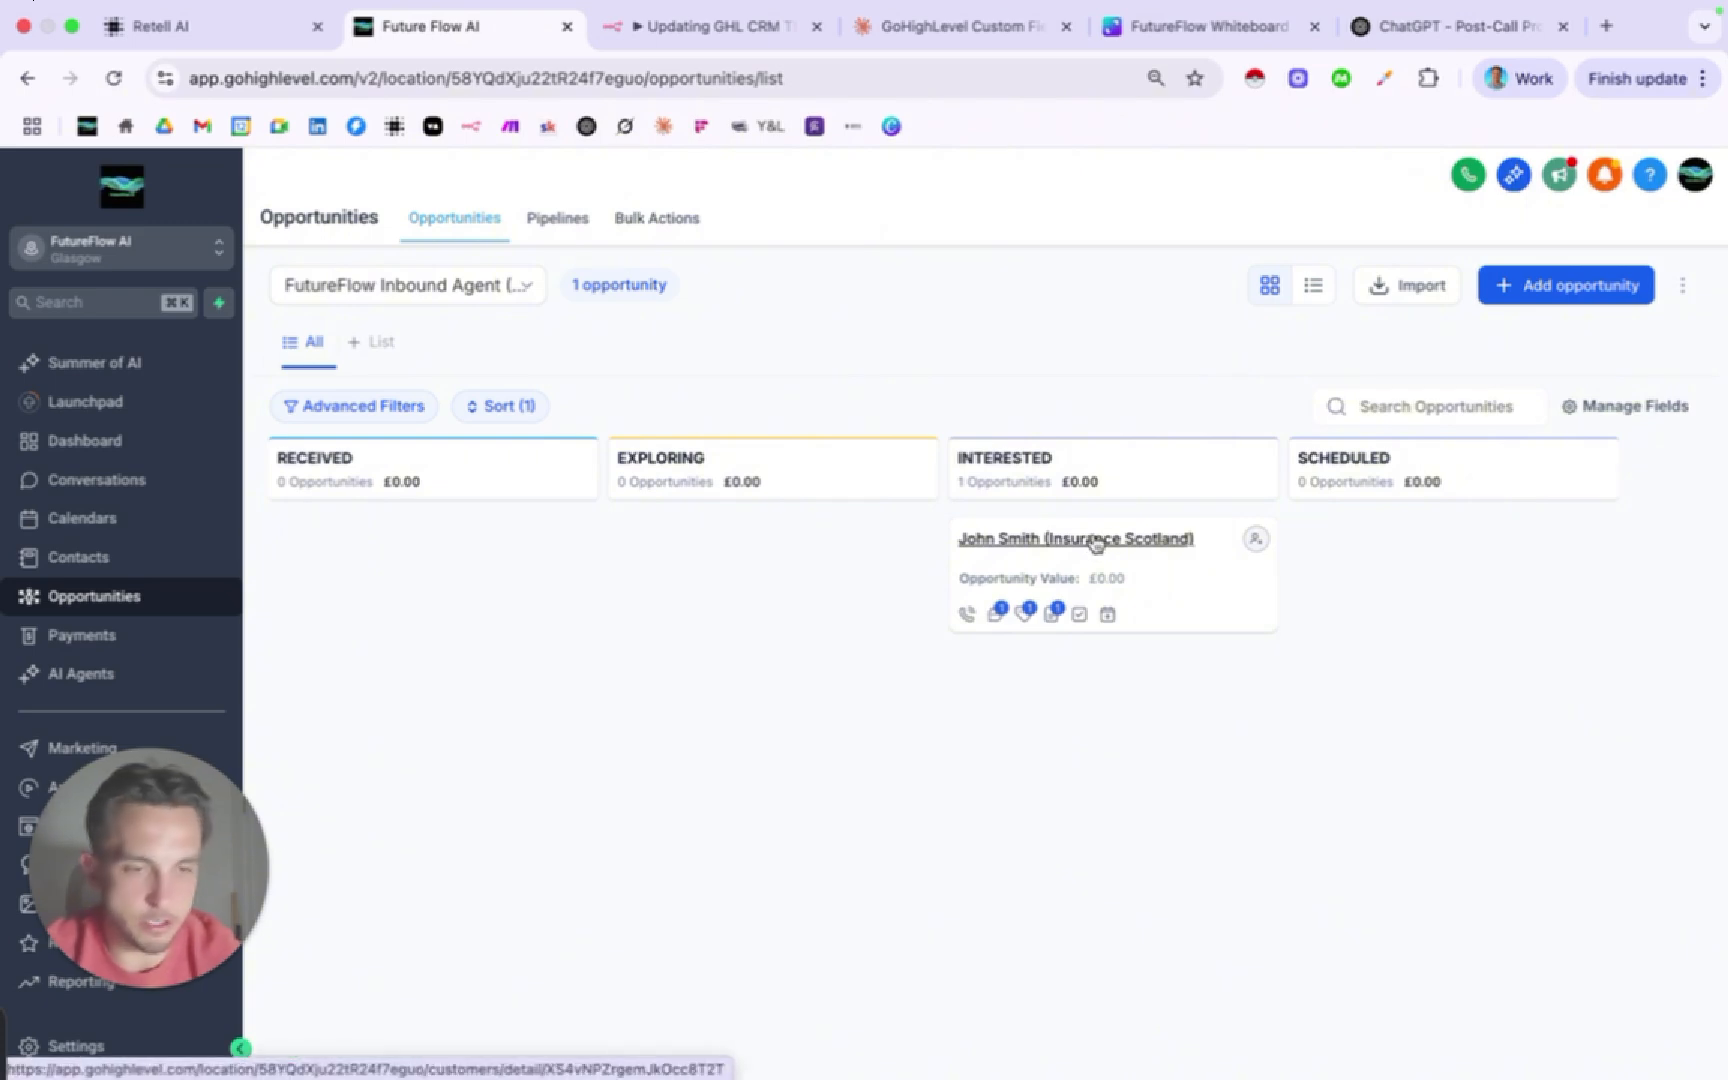
Open the contact from the INTERESTED opportunity and review its inbound call recording, opportunity entry and outcome message in the conversation.
{"action": "left_click", "coordinate": [1095, 540]}
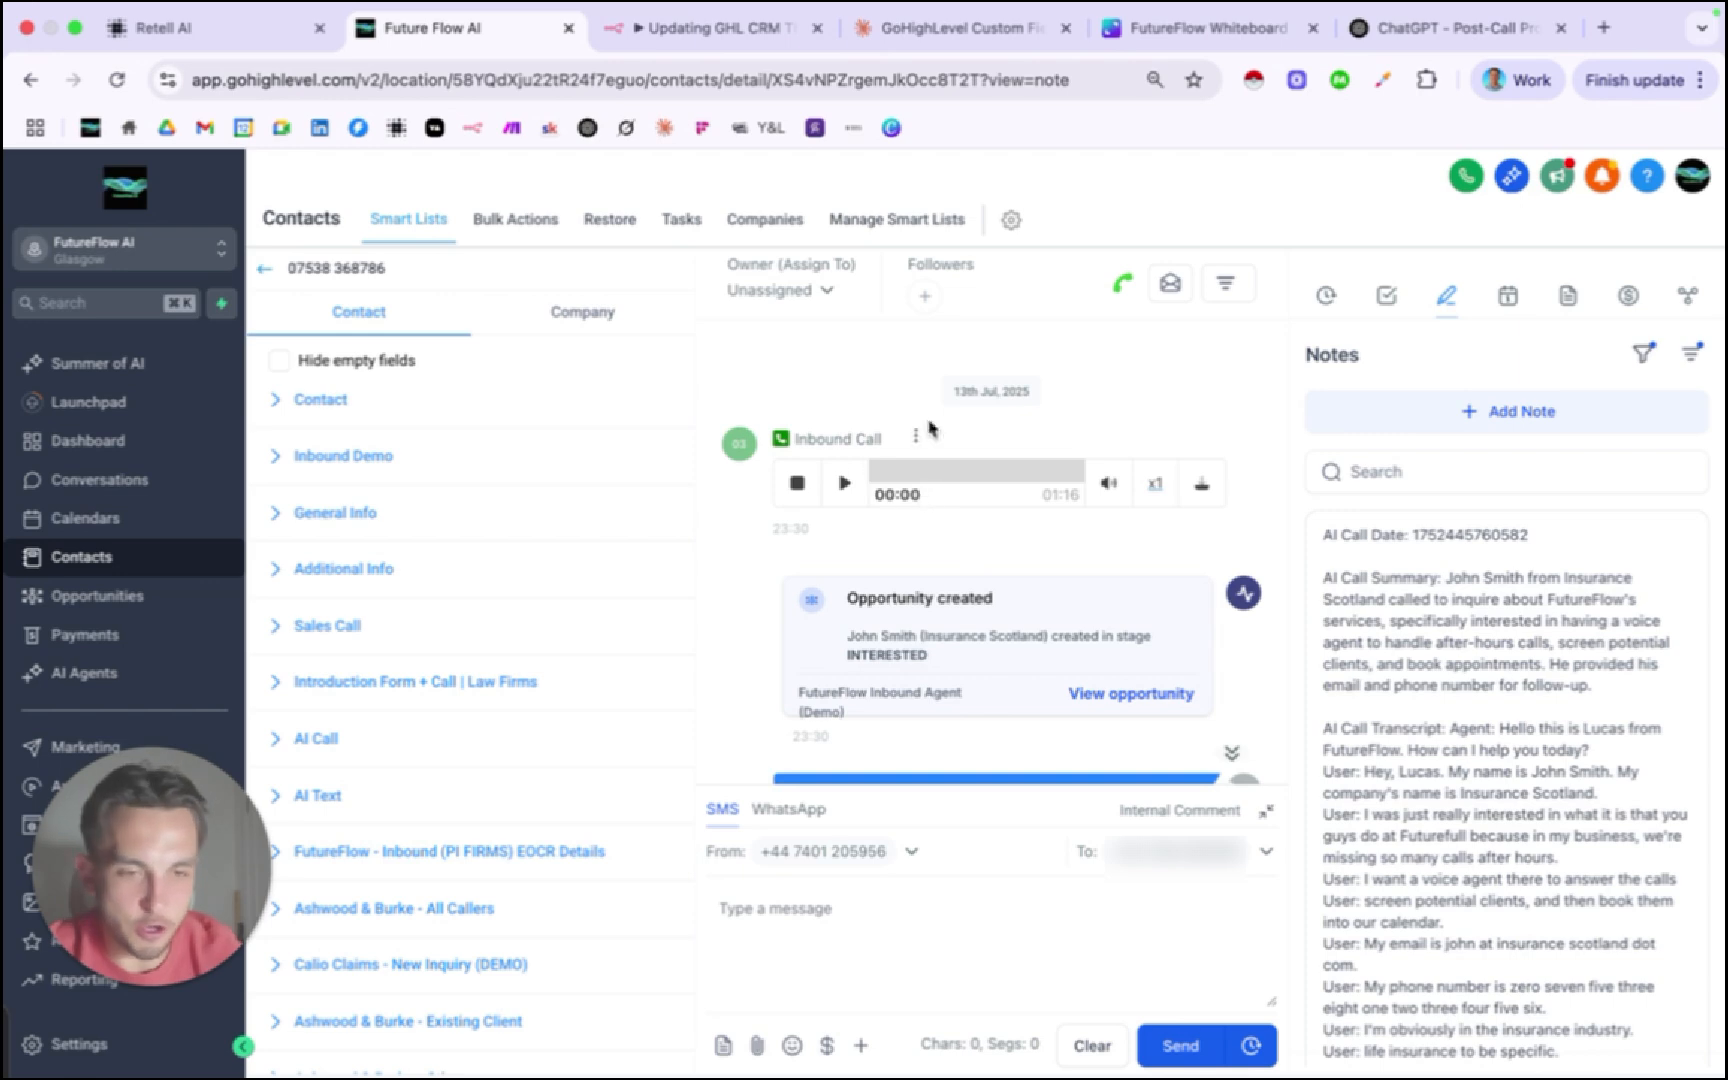
{"action": "scroll", "coordinate": [978, 636], "scroll_direction": "down", "scroll_amount": 3}
{"action": "scroll", "coordinate": [978, 636], "scroll_direction": "up", "scroll_amount": 3}
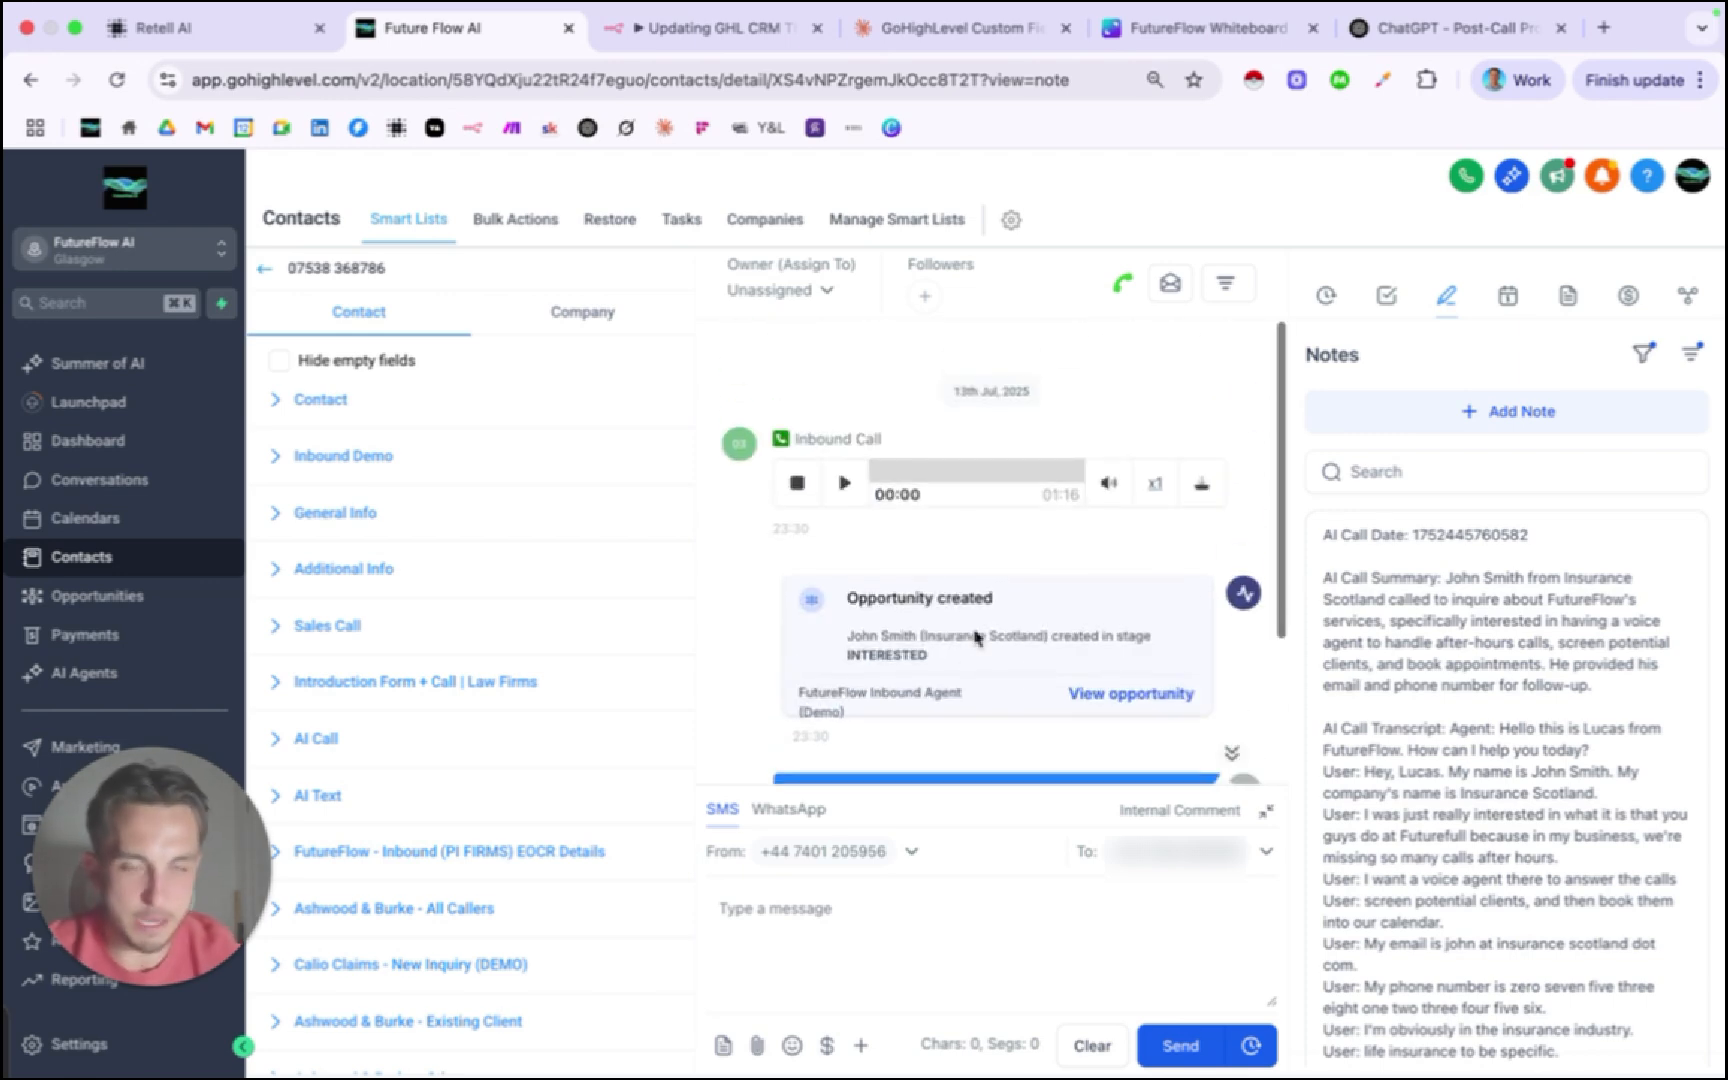
{"action": "scroll", "coordinate": [975, 630], "scroll_direction": "down", "scroll_amount": 3}
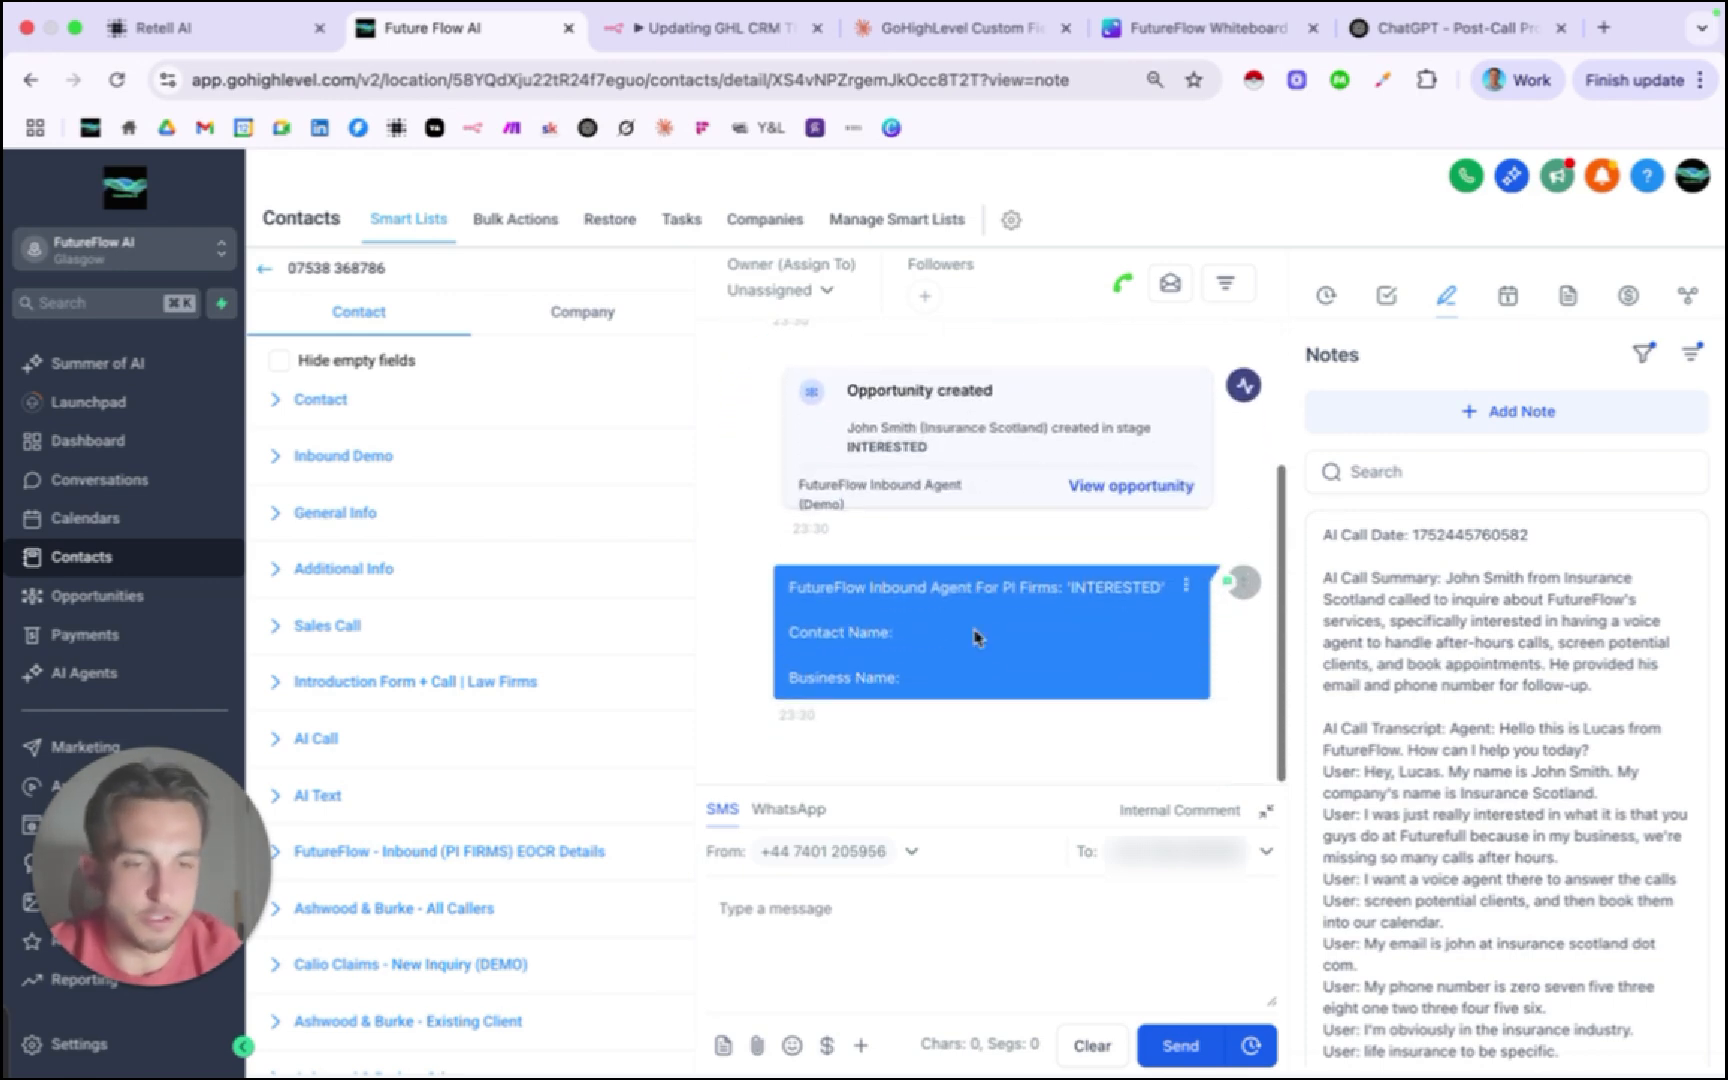
{"action": "scroll", "coordinate": [975, 636], "scroll_direction": "up", "scroll_amount": 3}
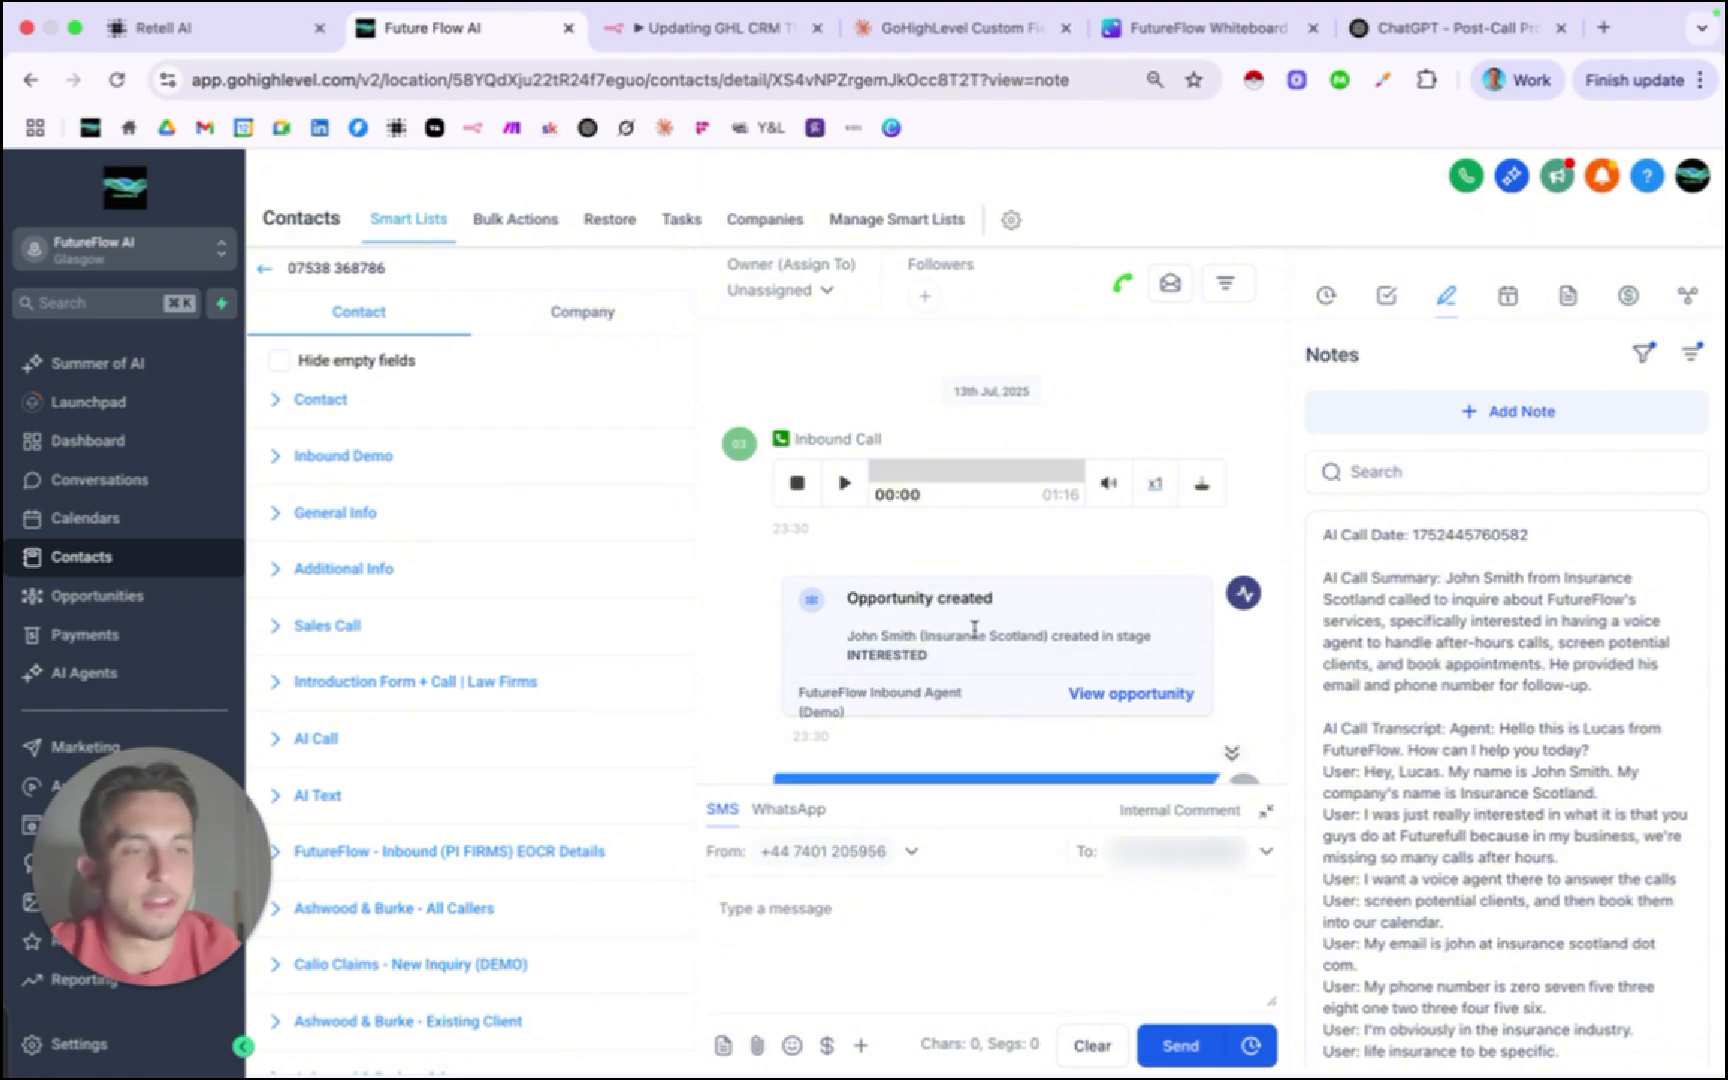
{"action": "scroll", "coordinate": [1390, 660], "scroll_direction": "down", "scroll_amount": 2}
{"action": "scroll", "coordinate": [1391, 660], "scroll_direction": "up", "scroll_amount": 2}
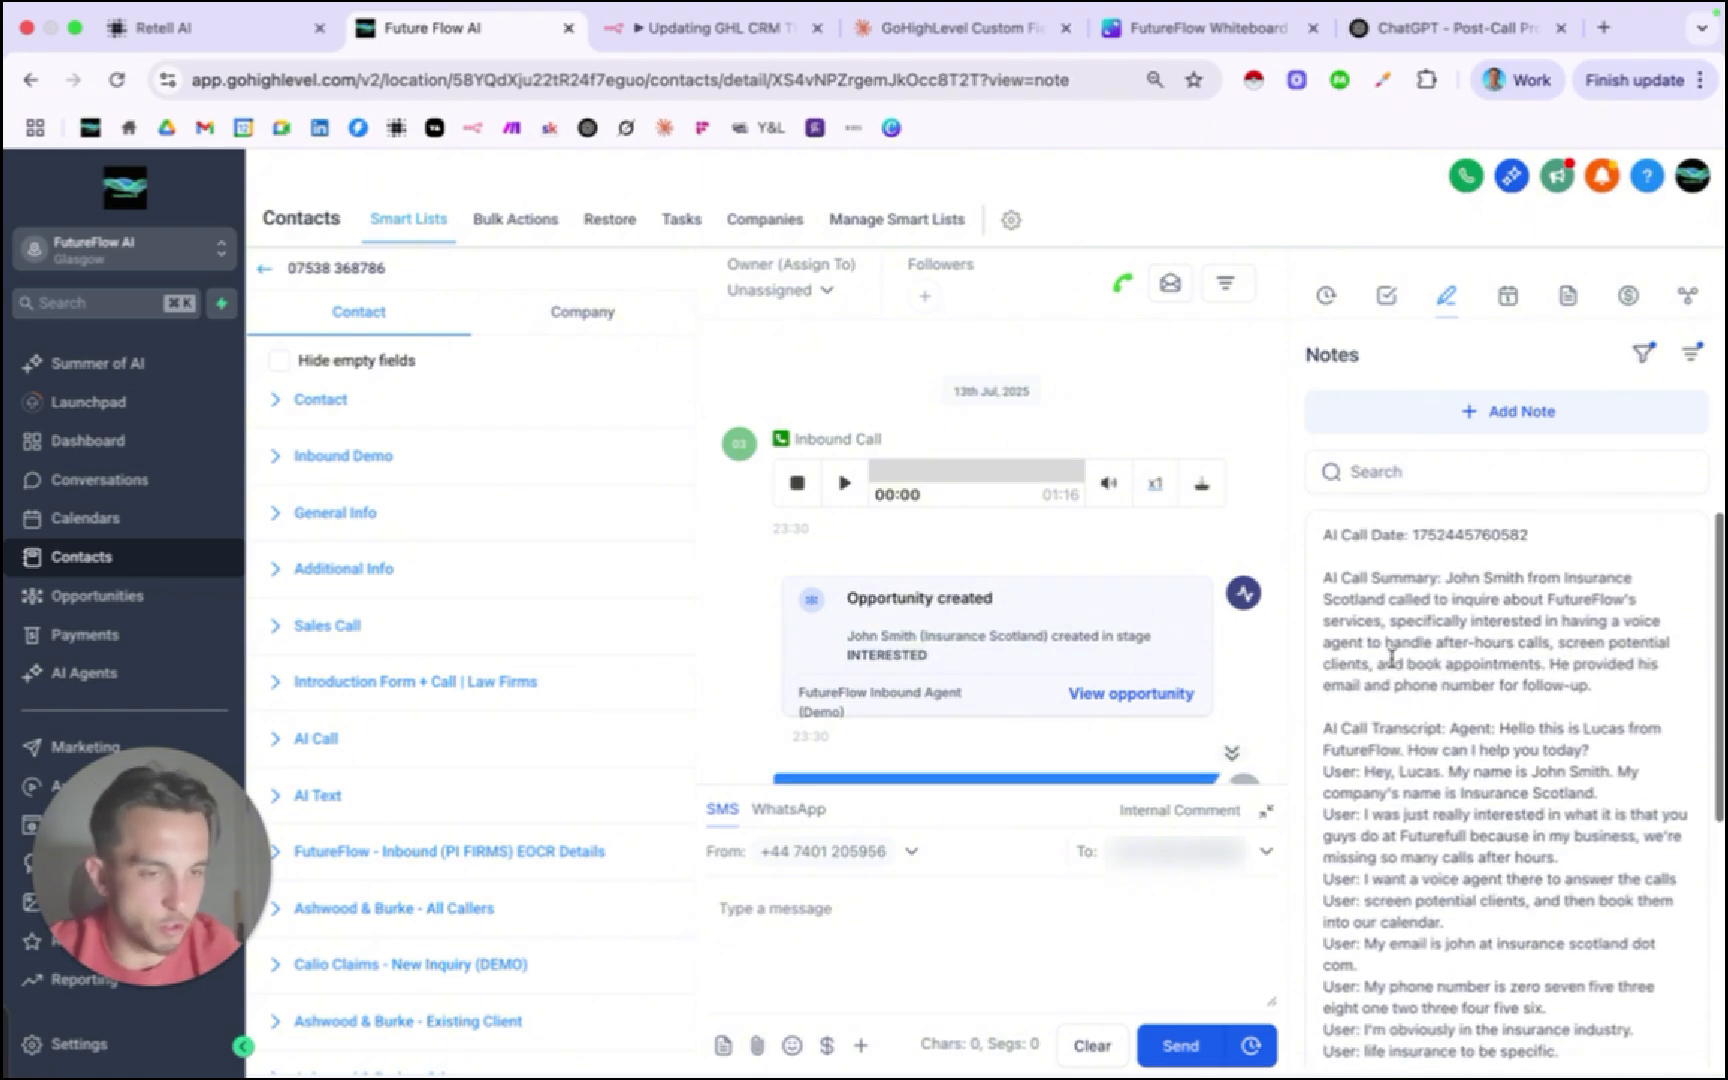
Examine the contact's AI call note, covering the call date, summary, transcript and call outcome.
{"action": "left_click_drag", "start_coordinate": [1325, 535], "coordinate": [1600, 537]}
{"action": "left_click", "coordinate": [1612, 543]}
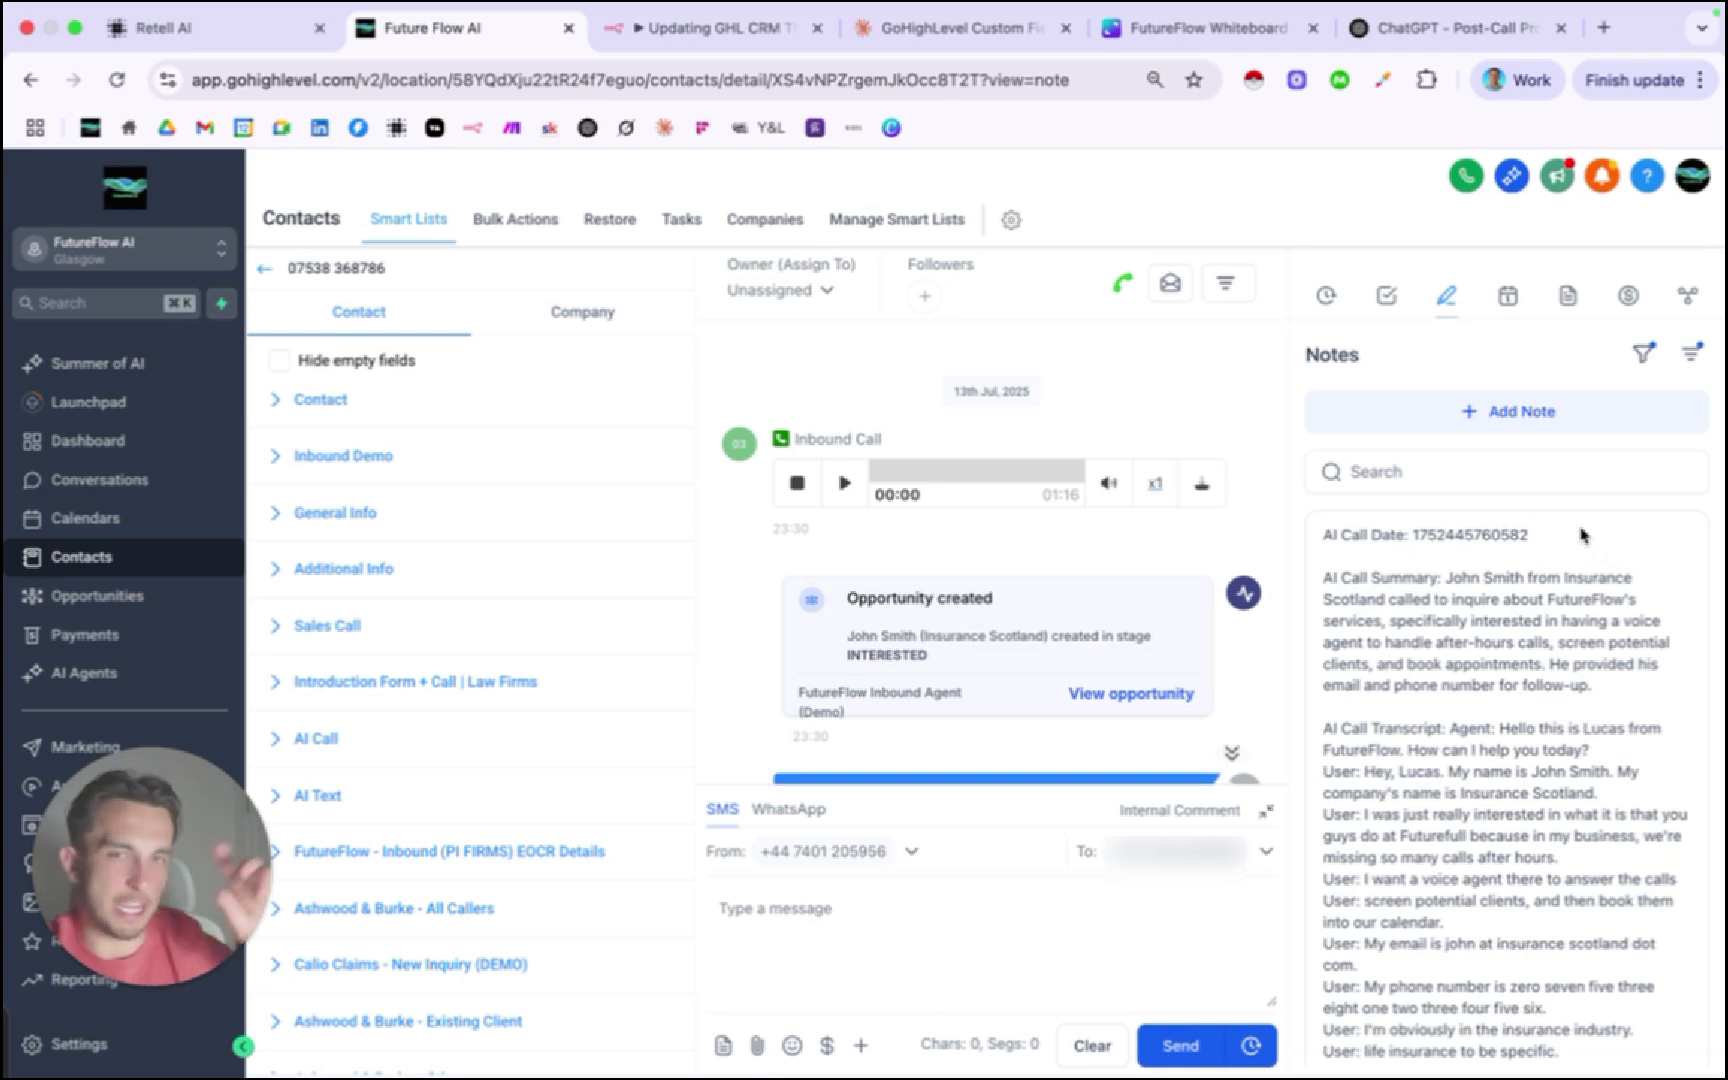
{"action": "scroll", "coordinate": [1575, 540], "scroll_direction": "down", "scroll_amount": 1}
{"action": "scroll", "coordinate": [1570, 545], "scroll_direction": "up", "scroll_amount": 1}
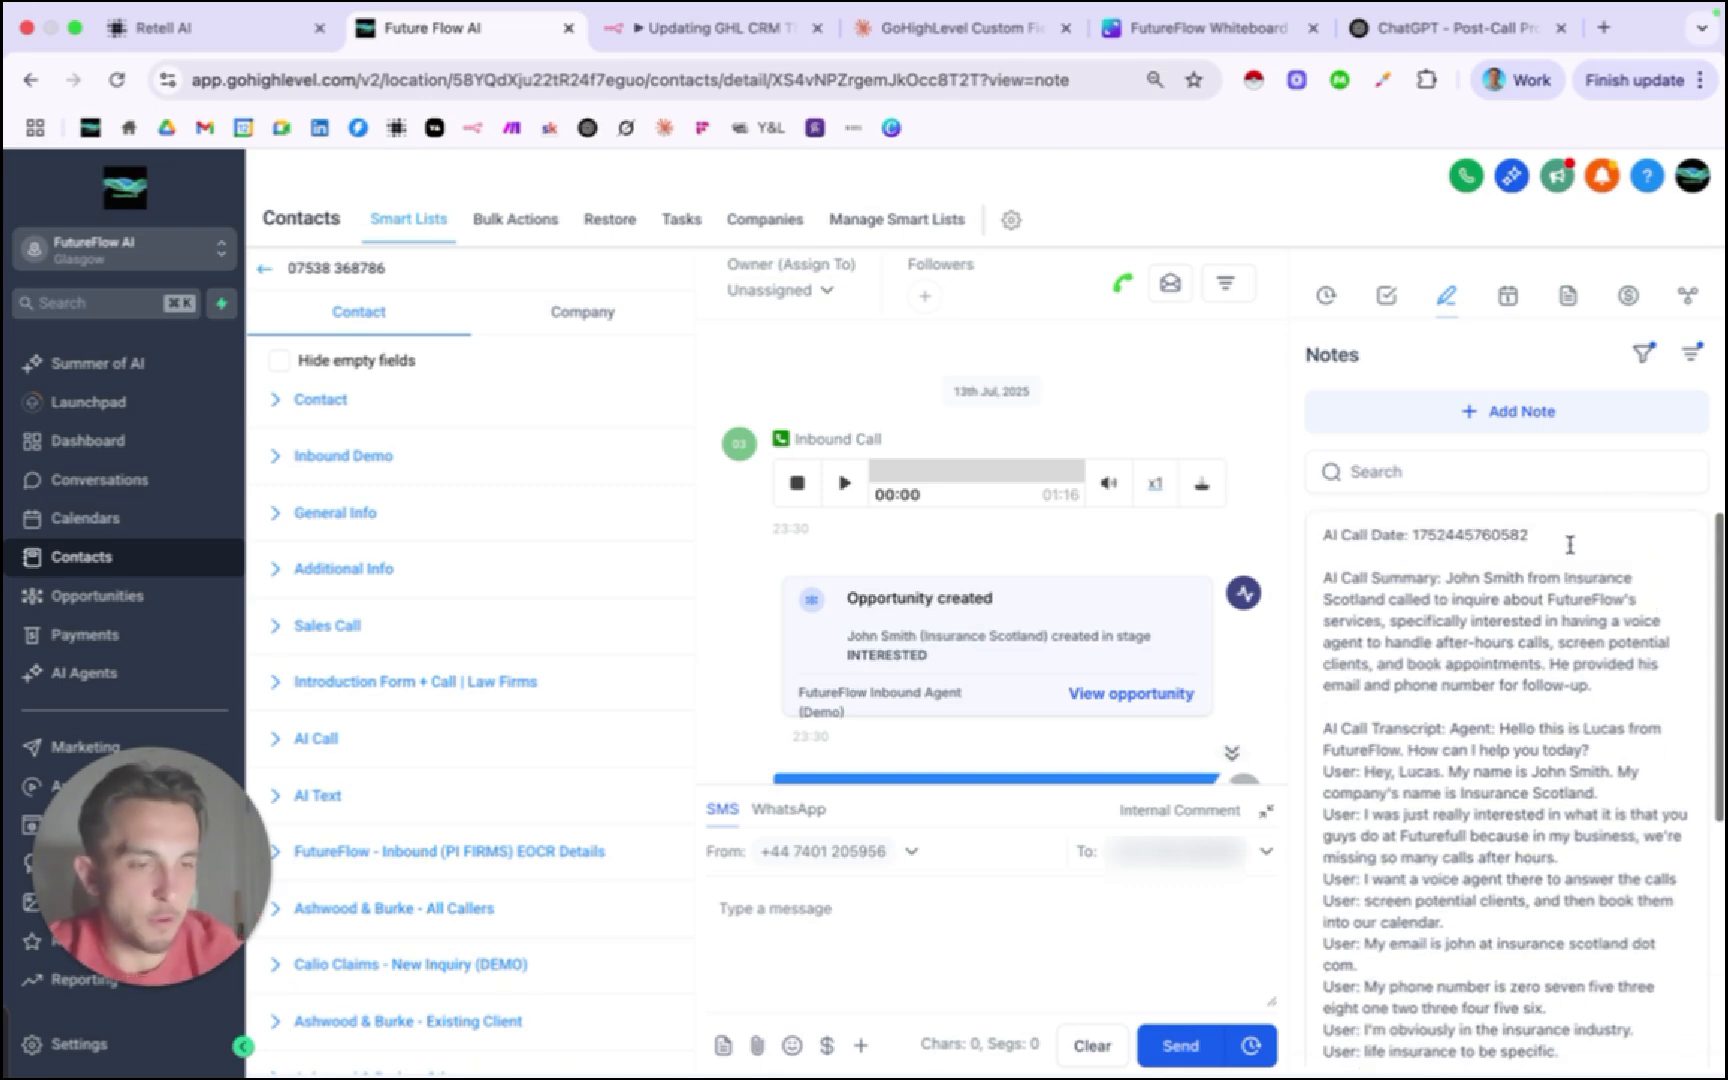
{"action": "scroll", "coordinate": [1342, 725], "scroll_direction": "down", "scroll_amount": 5}
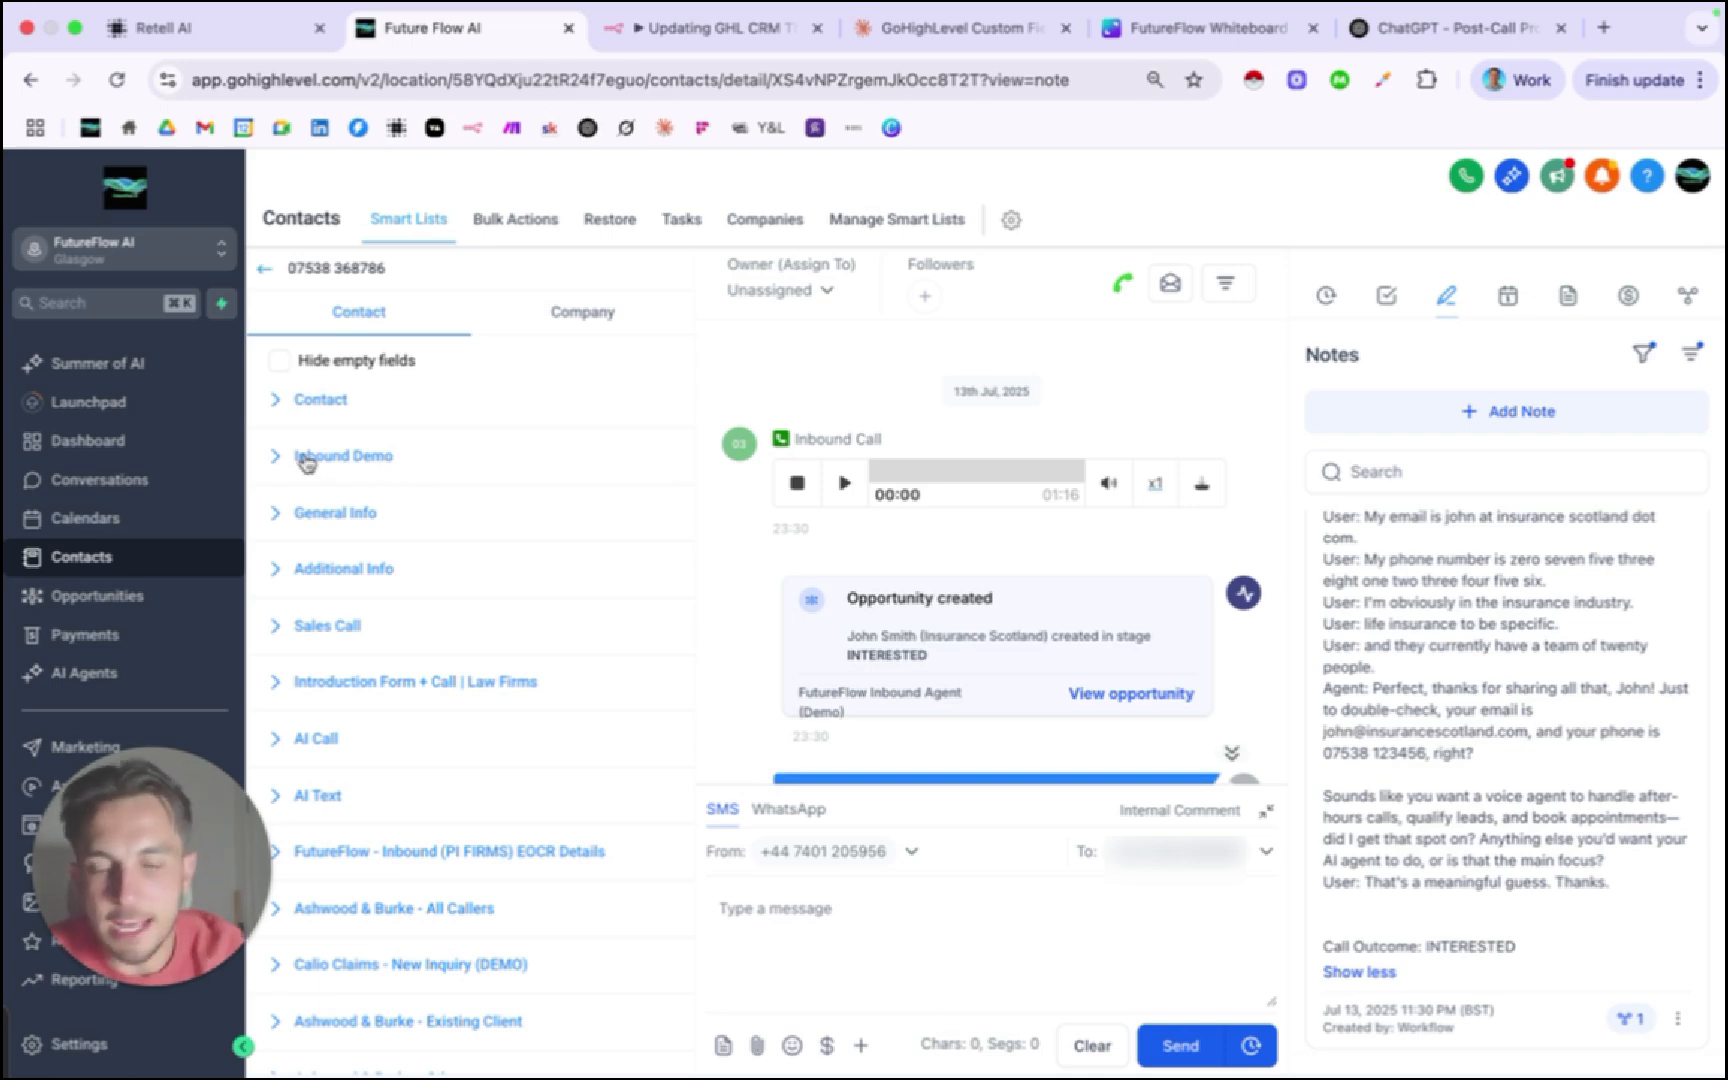
Expand the contact's Inbound Demo fields and check the full name, phone, email, business name and industry entries.
{"action": "left_click", "coordinate": [343, 458]}
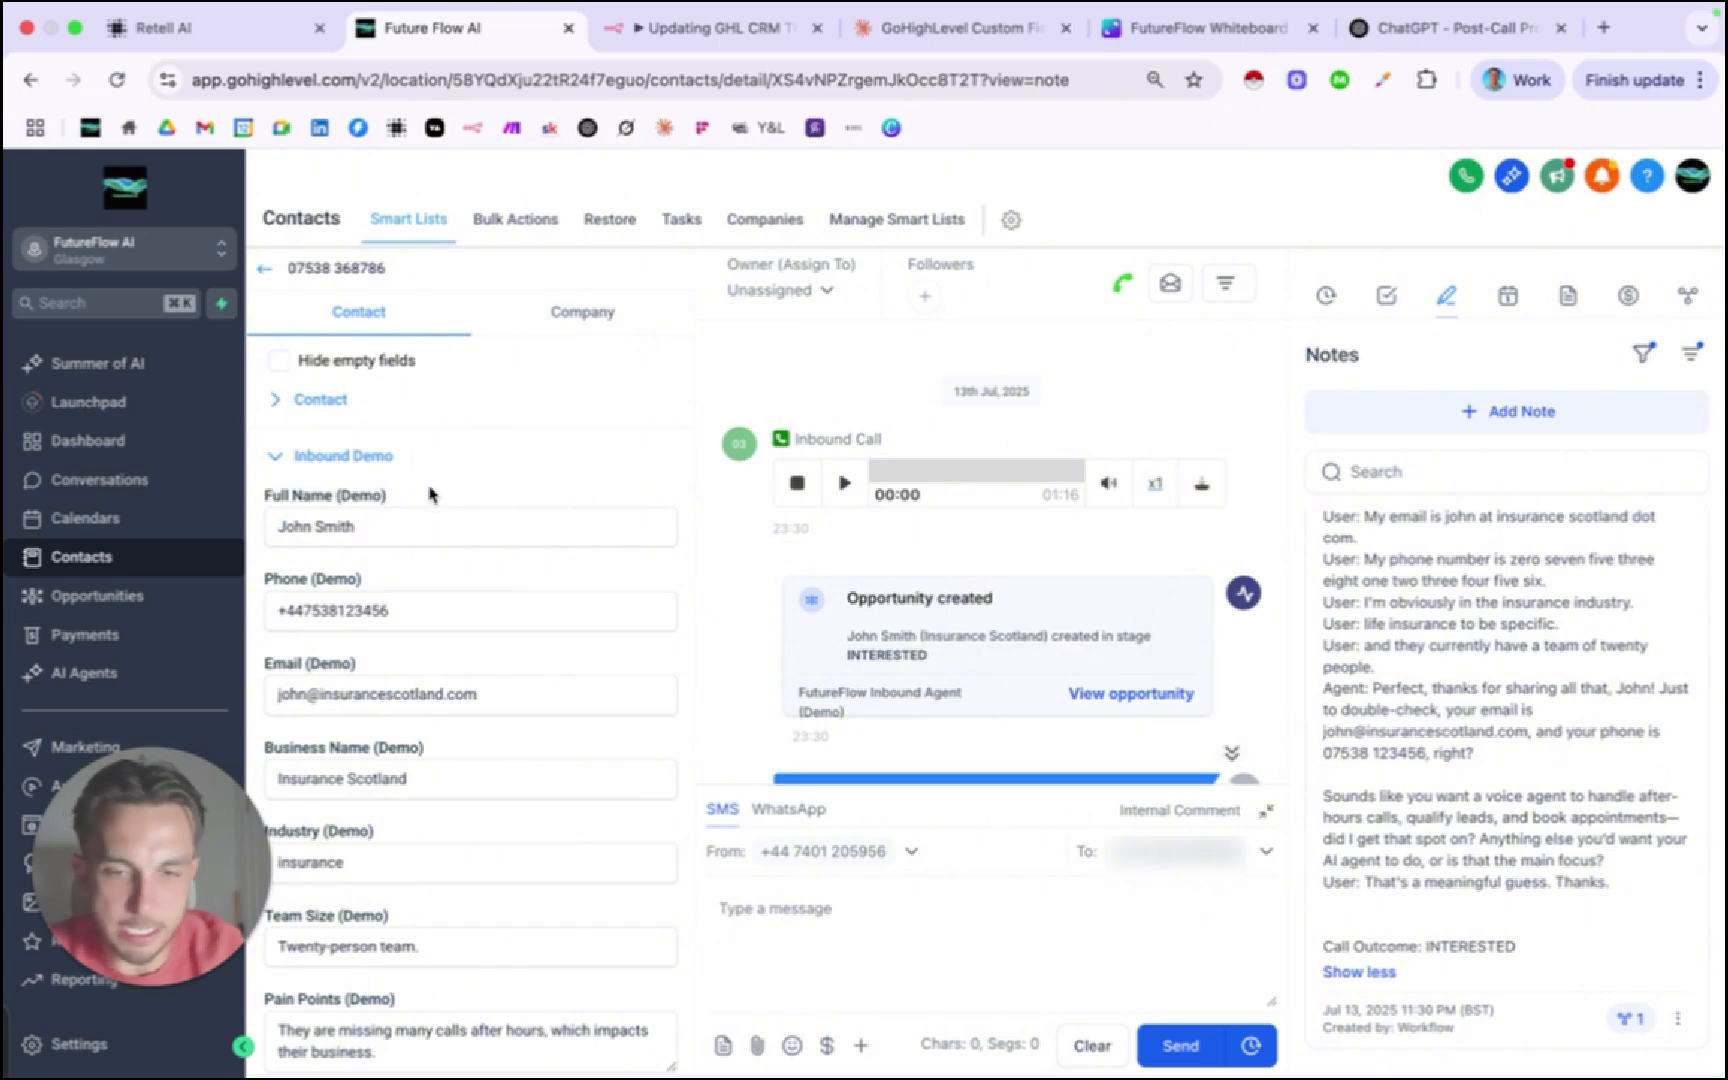
{"action": "left_click_drag", "start_coordinate": [410, 492], "coordinate": [290, 524]}
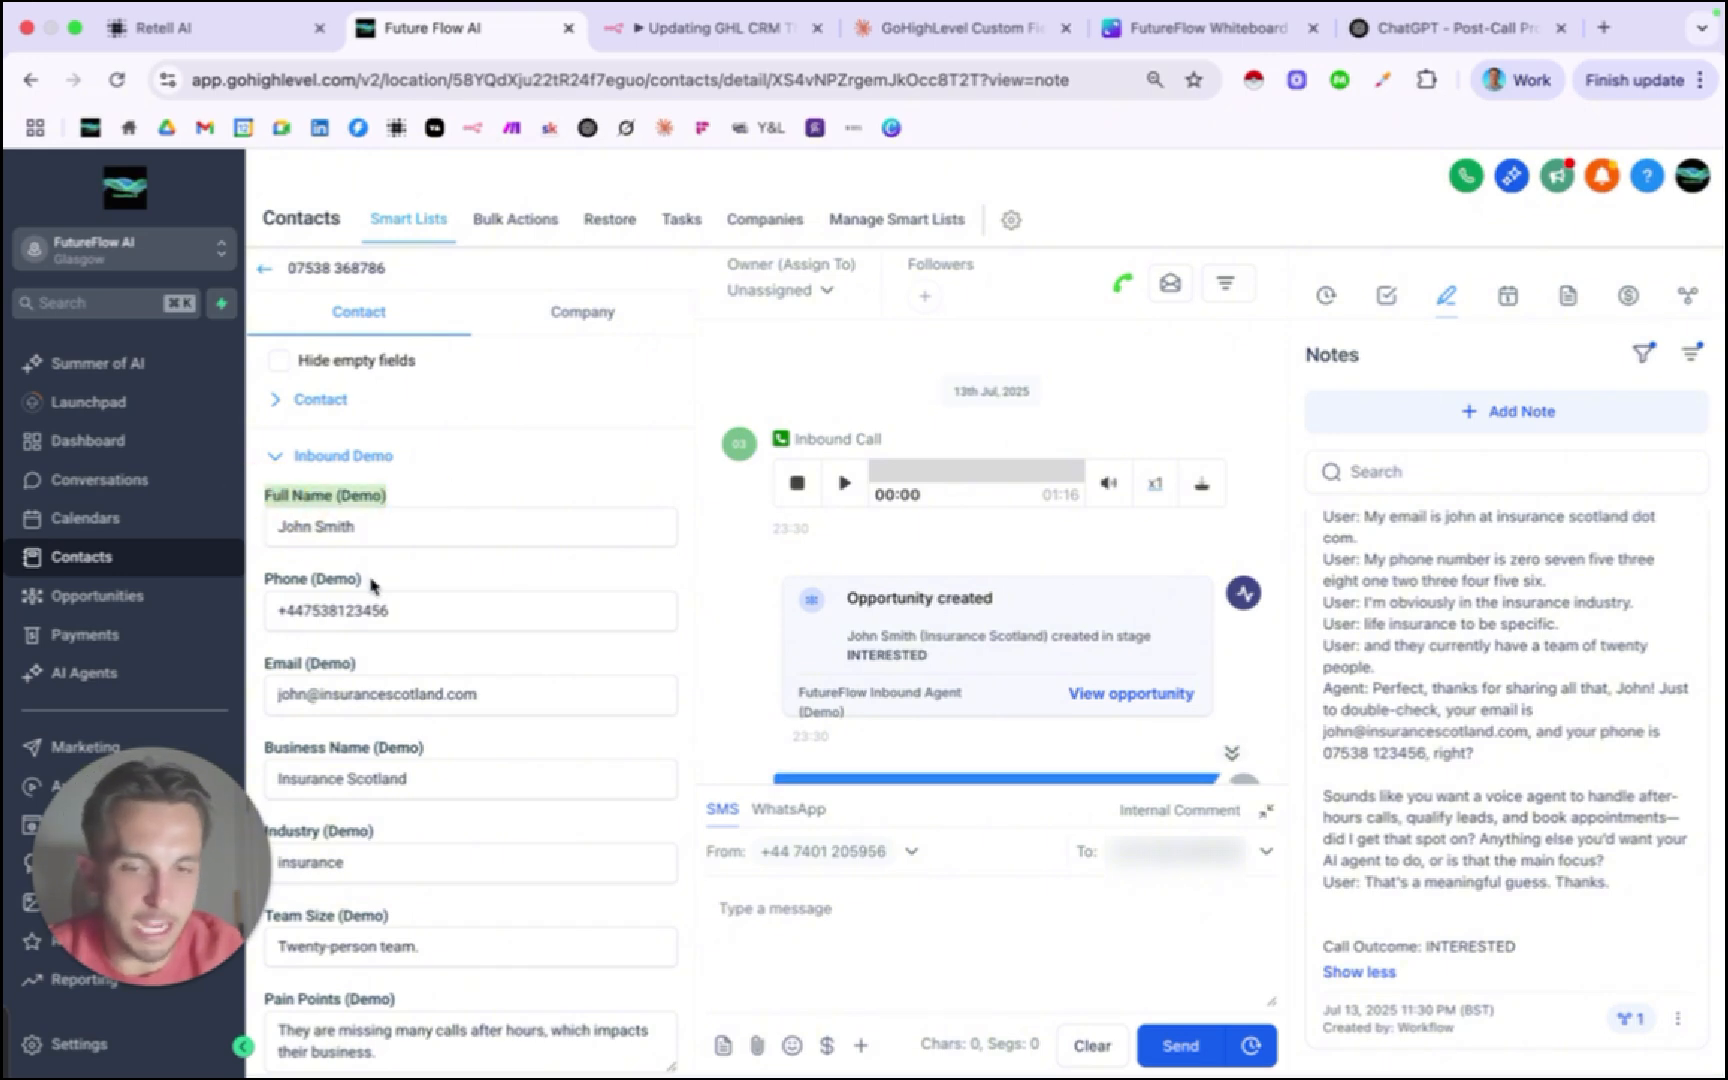
{"action": "left_click_drag", "start_coordinate": [372, 580], "coordinate": [278, 577]}
{"action": "scroll", "coordinate": [458, 636], "scroll_direction": "down", "scroll_amount": 2}
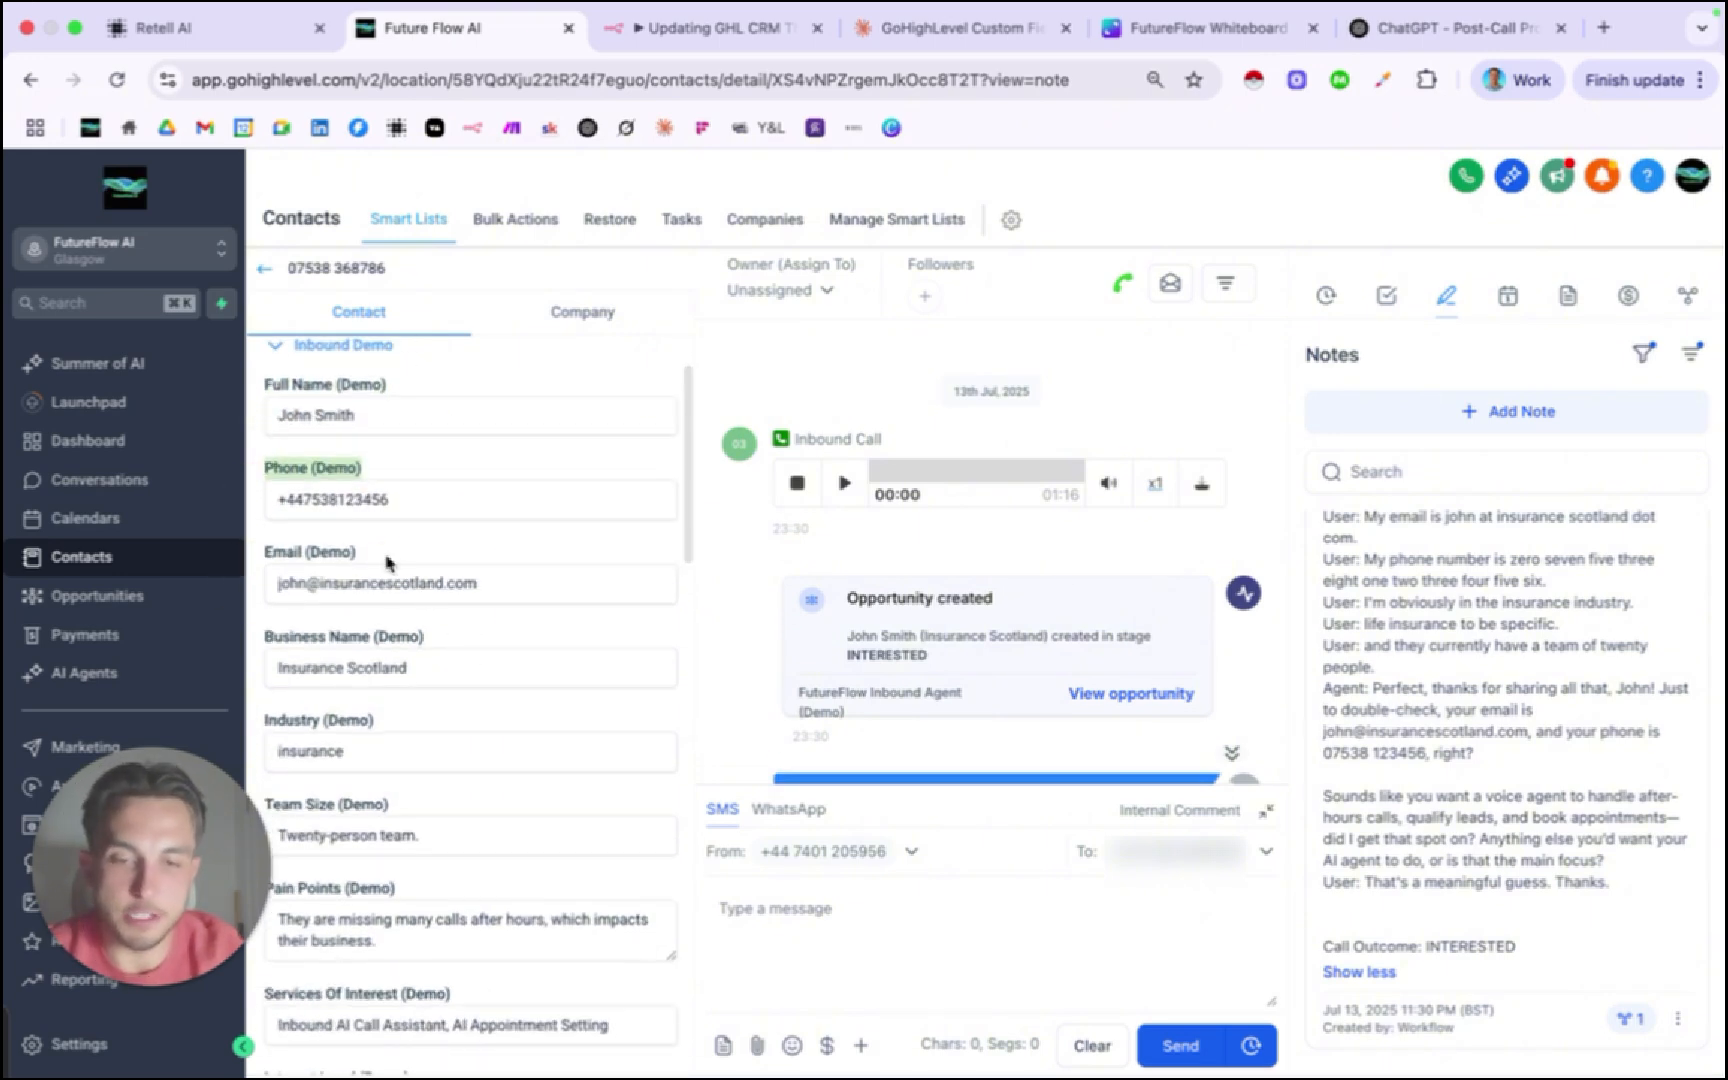
{"action": "left_click_drag", "start_coordinate": [392, 563], "coordinate": [292, 560]}
{"action": "scroll", "coordinate": [456, 661], "scroll_direction": "down", "scroll_amount": 3}
{"action": "scroll", "coordinate": [456, 661], "scroll_direction": "down", "scroll_amount": 2}
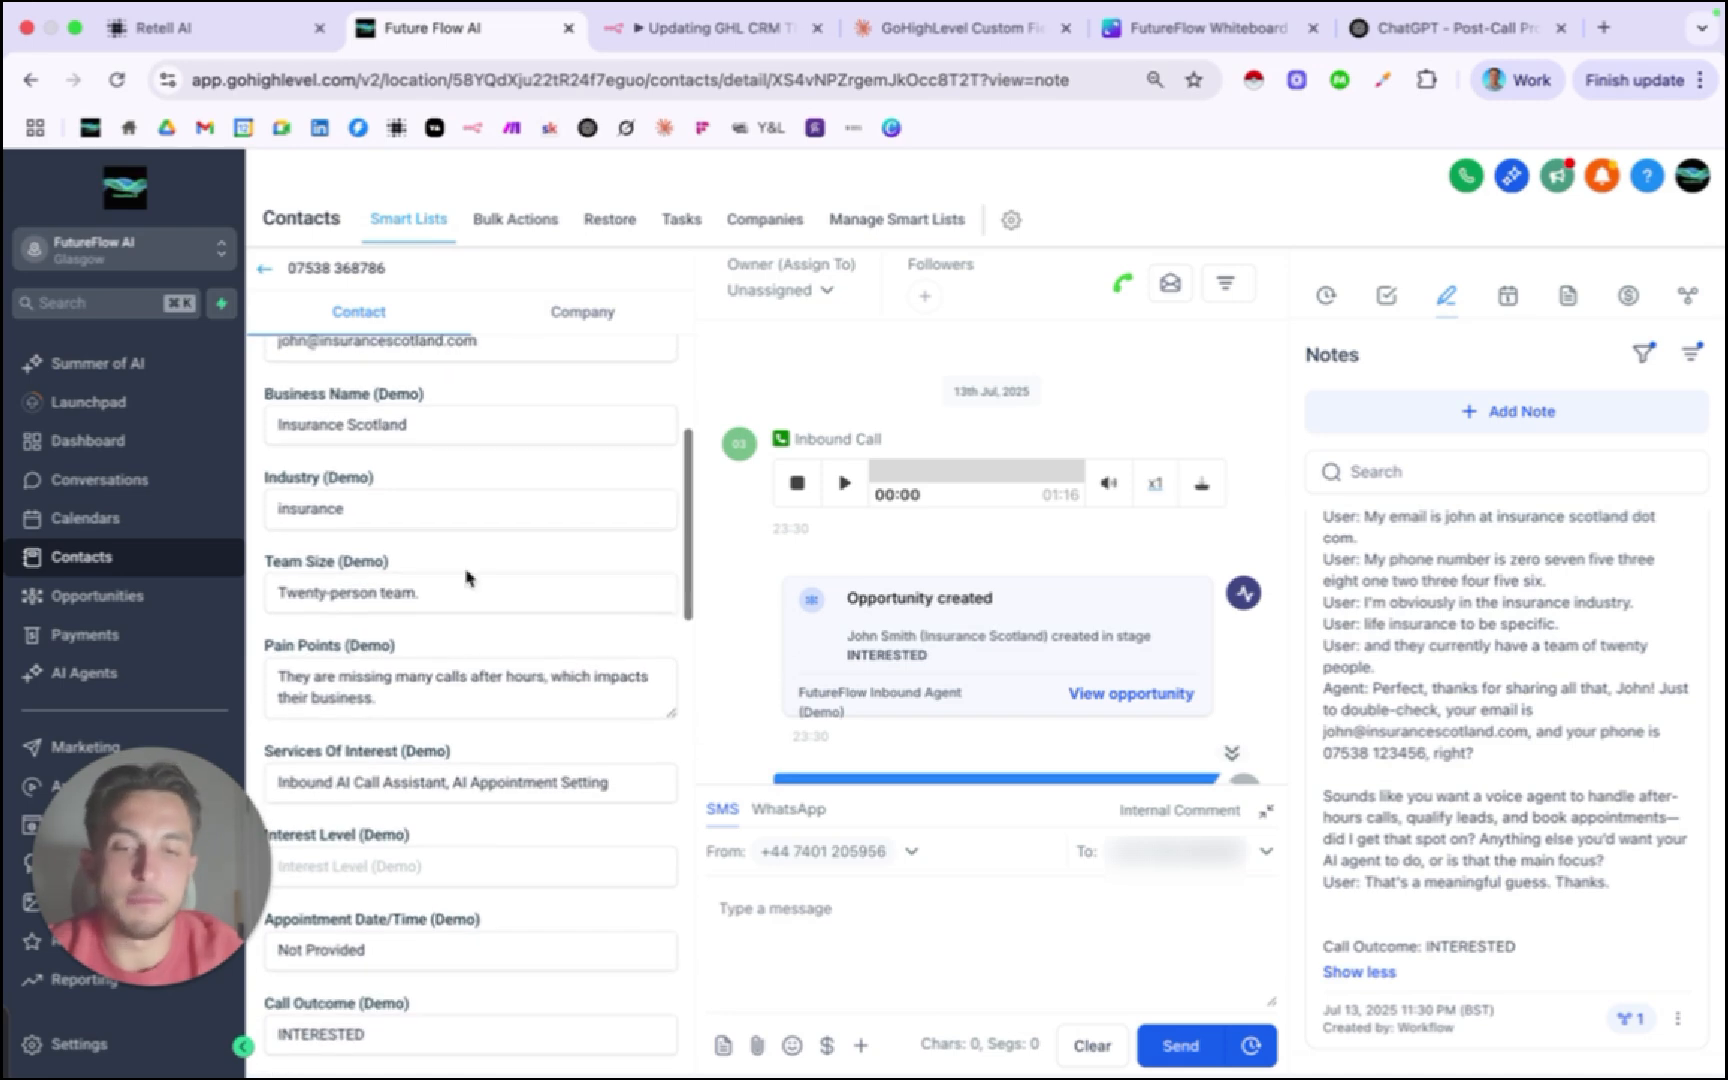
Check the remaining Inbound Demo fields, including pain points, services of interest, interest level, appointment date/time and call outcome.
{"action": "scroll", "coordinate": [467, 506], "scroll_direction": "down", "scroll_amount": 1}
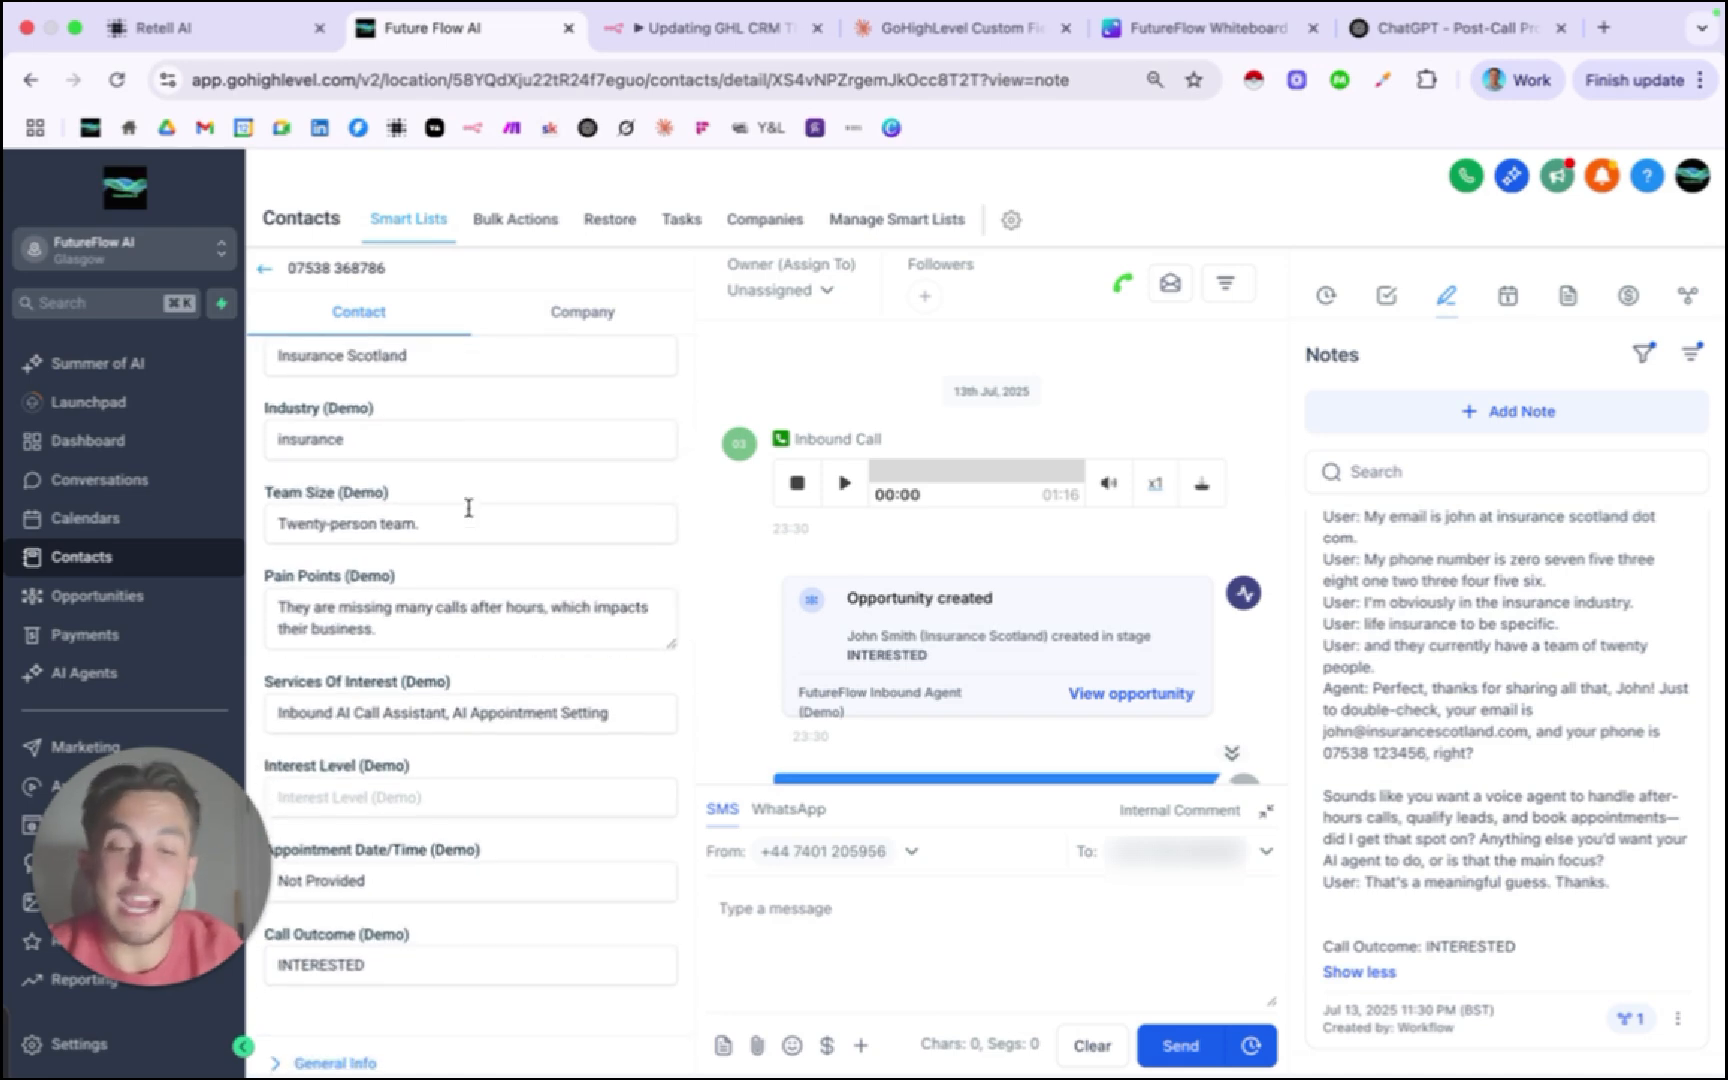
{"action": "scroll", "coordinate": [467, 505], "scroll_direction": "down", "scroll_amount": 1}
{"action": "scroll", "coordinate": [455, 515], "scroll_direction": "down", "scroll_amount": 2}
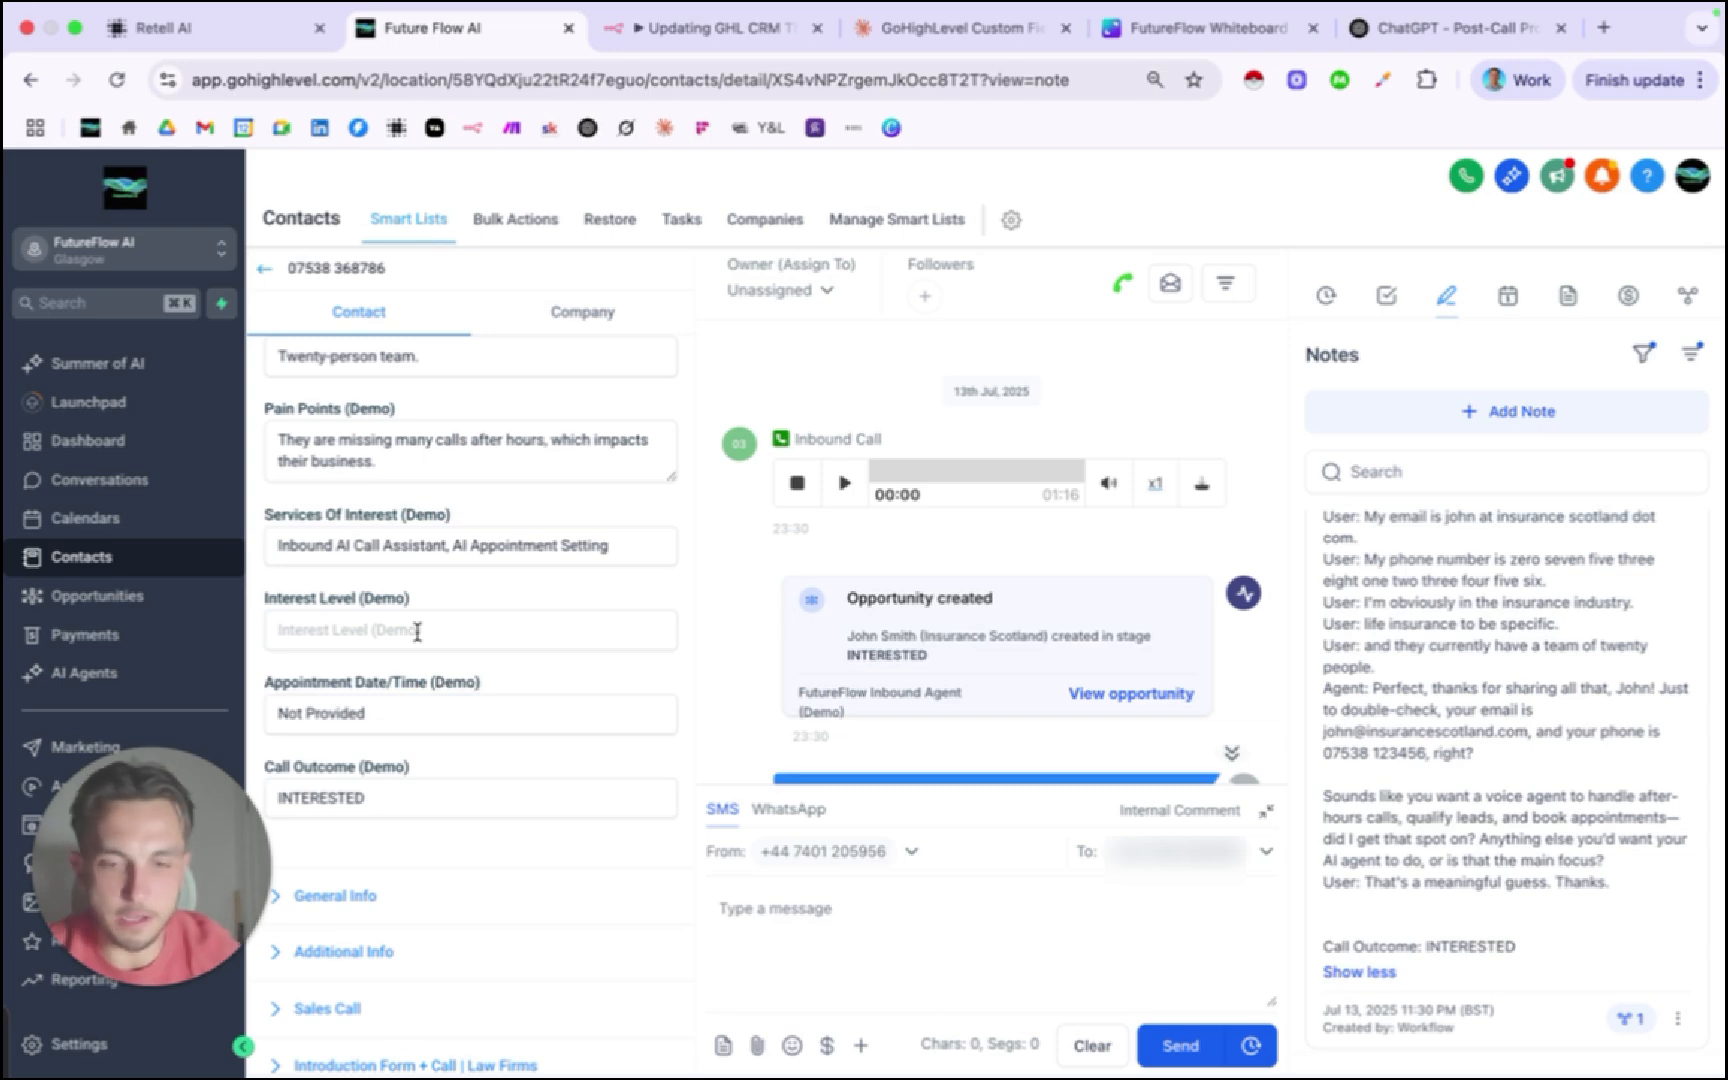
{"action": "scroll", "coordinate": [417, 655], "scroll_direction": "down", "scroll_amount": 1}
{"action": "triple_click", "coordinate": [426, 673]}
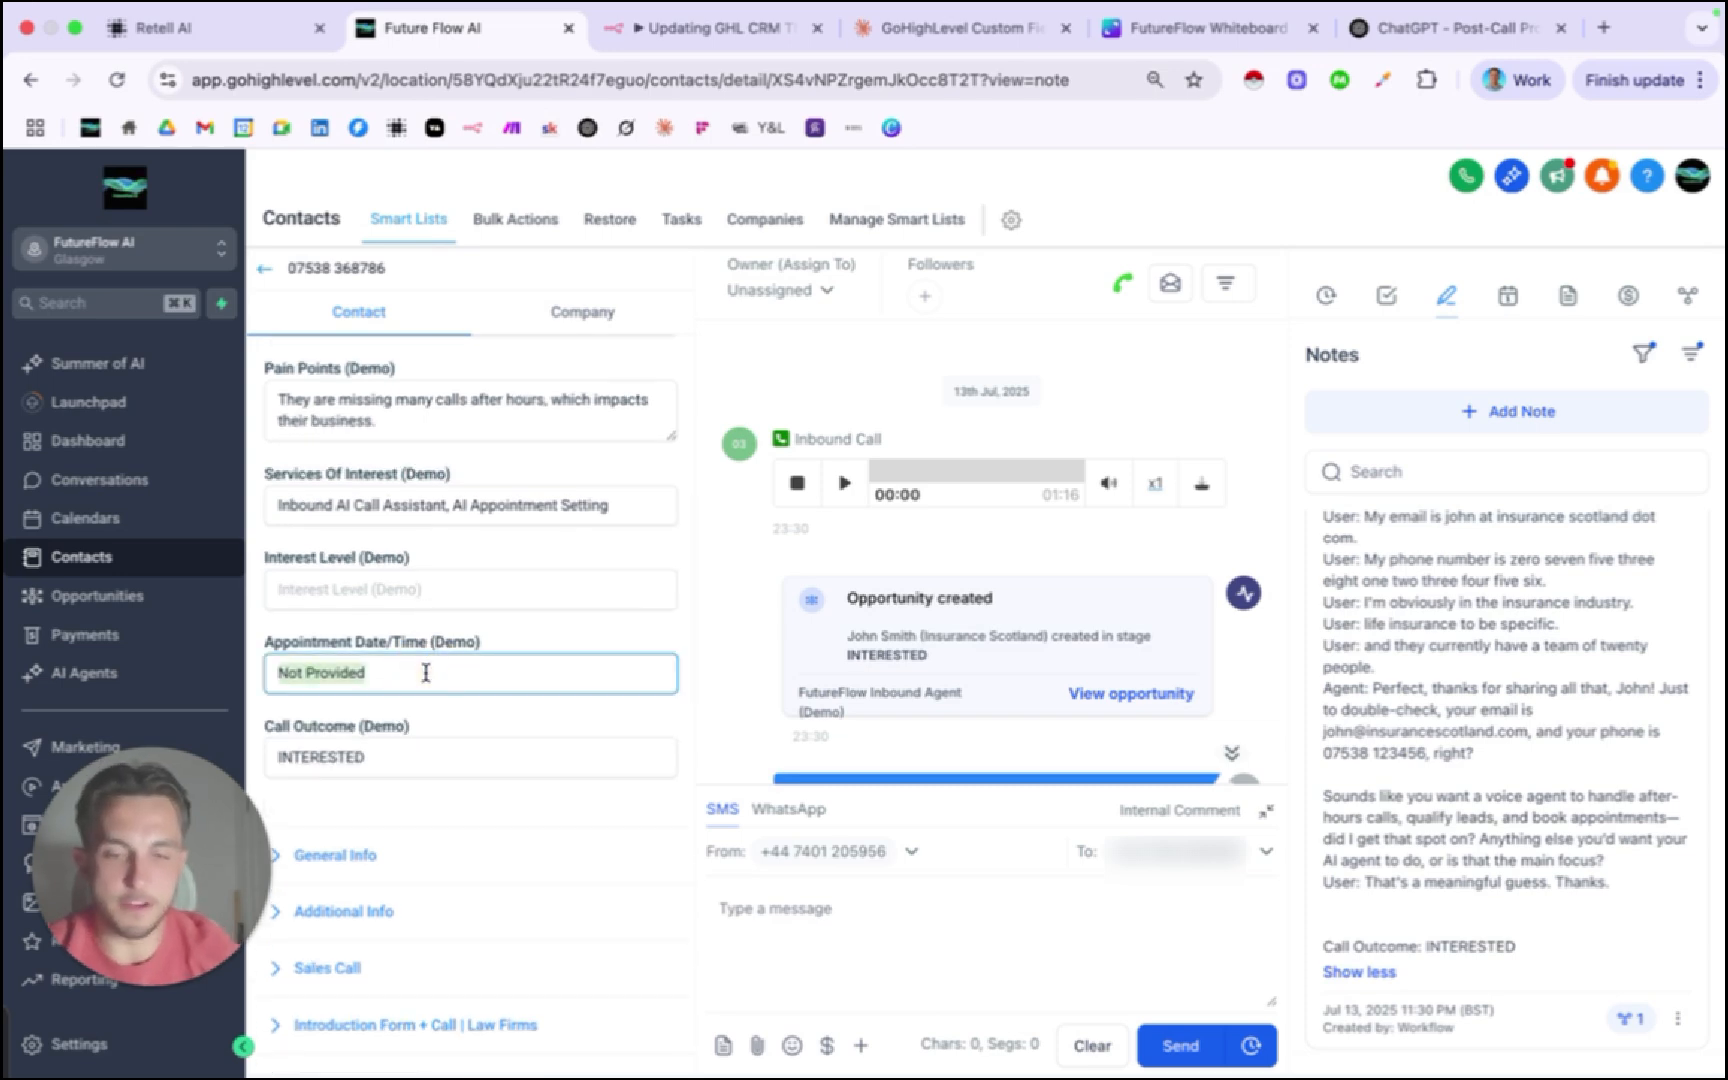
{"action": "triple_click", "coordinate": [411, 763]}
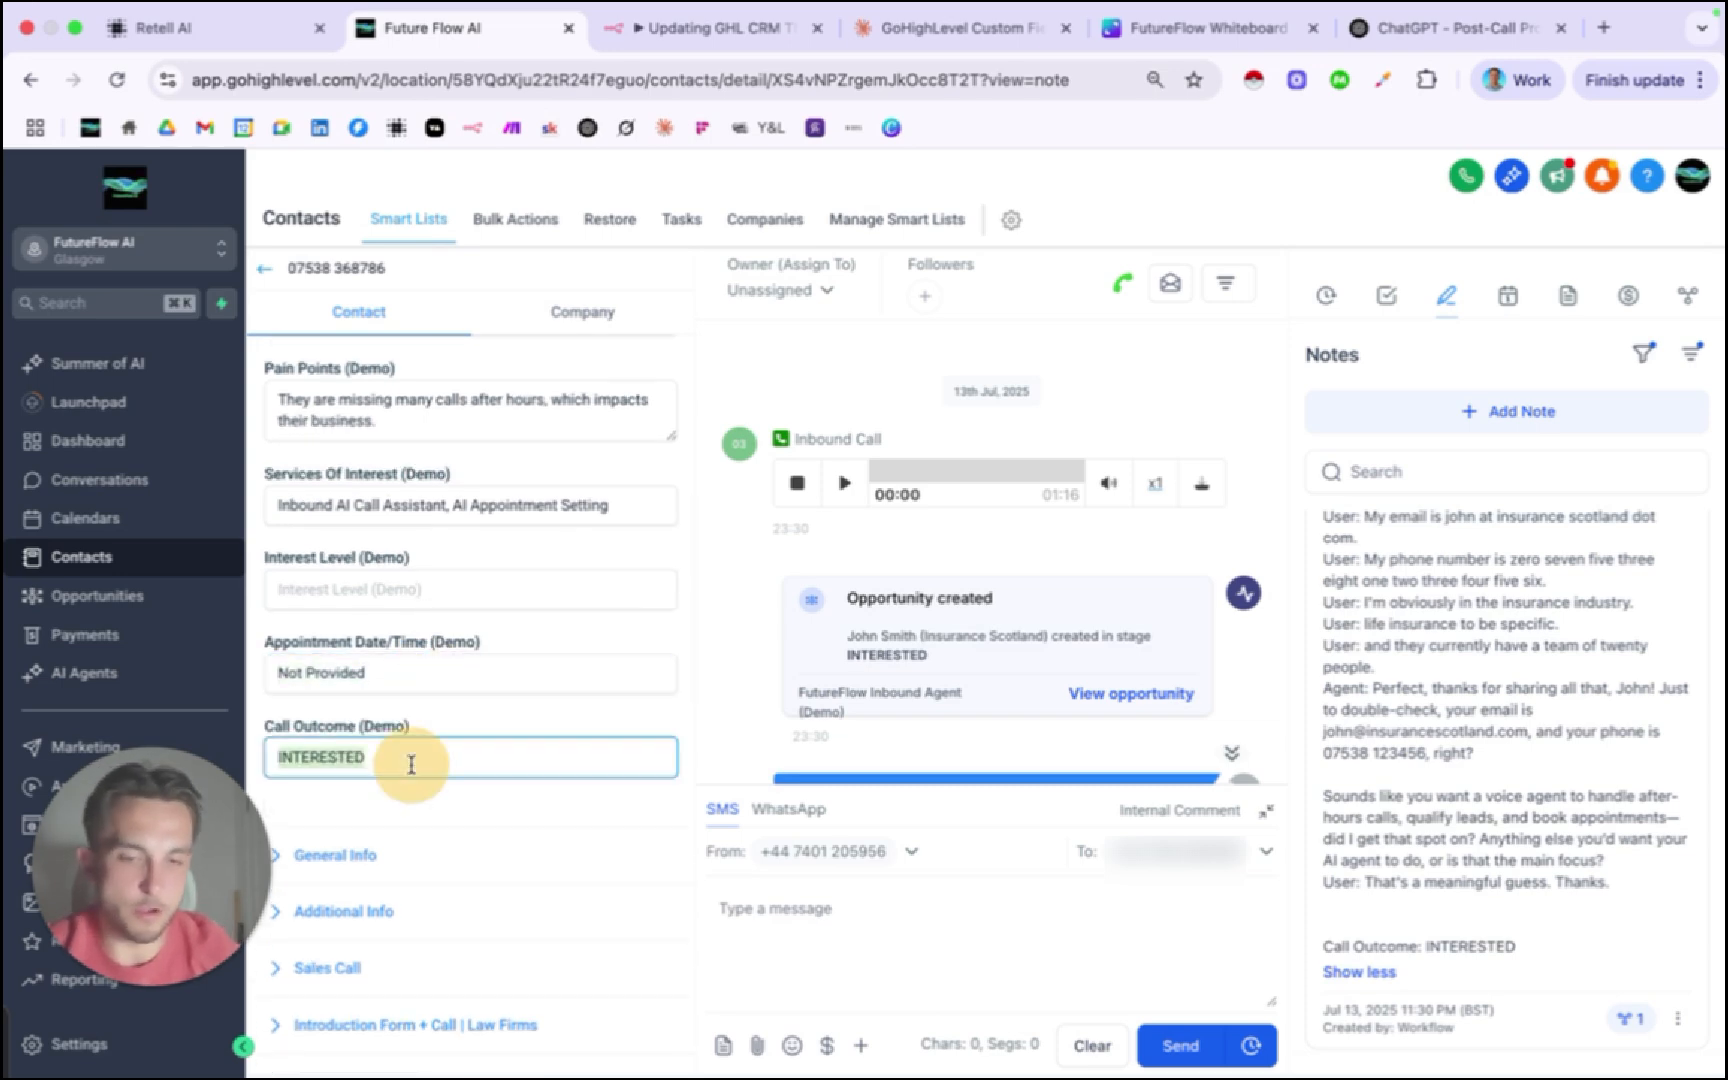
{"action": "left_click", "coordinate": [451, 757]}
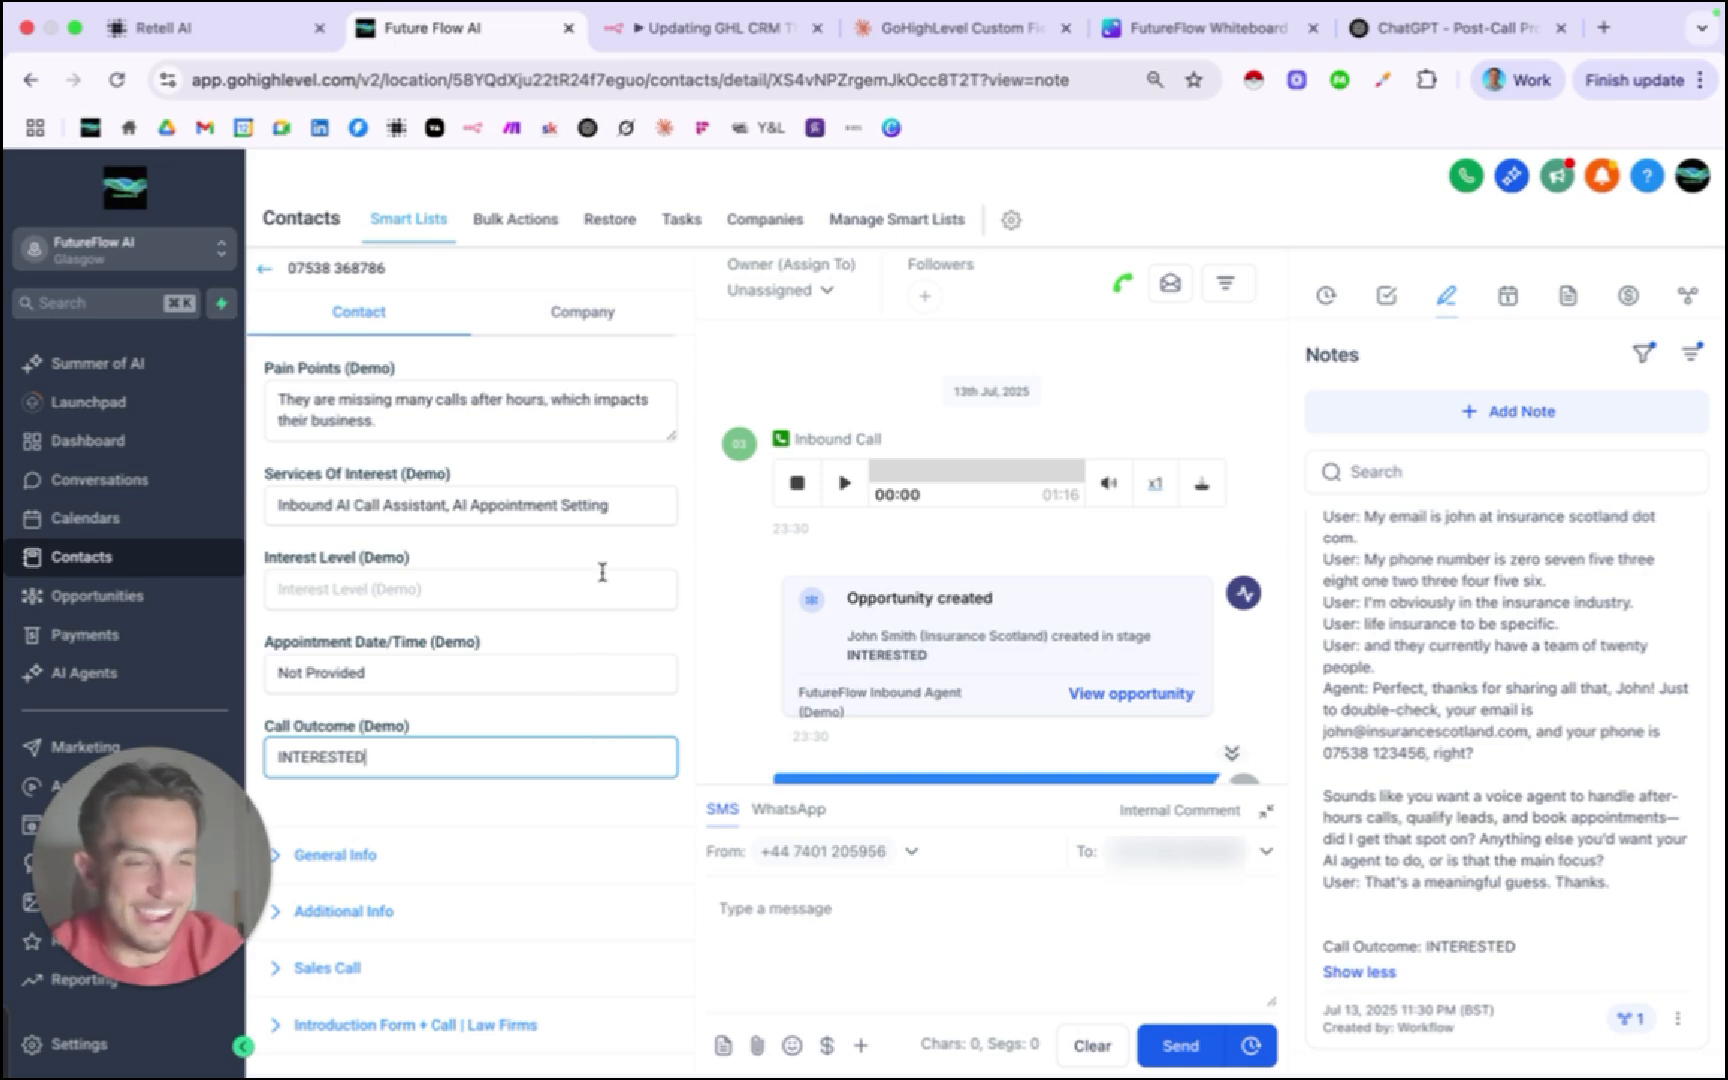
{"action": "scroll", "coordinate": [602, 572], "scroll_direction": "up", "scroll_amount": 10}
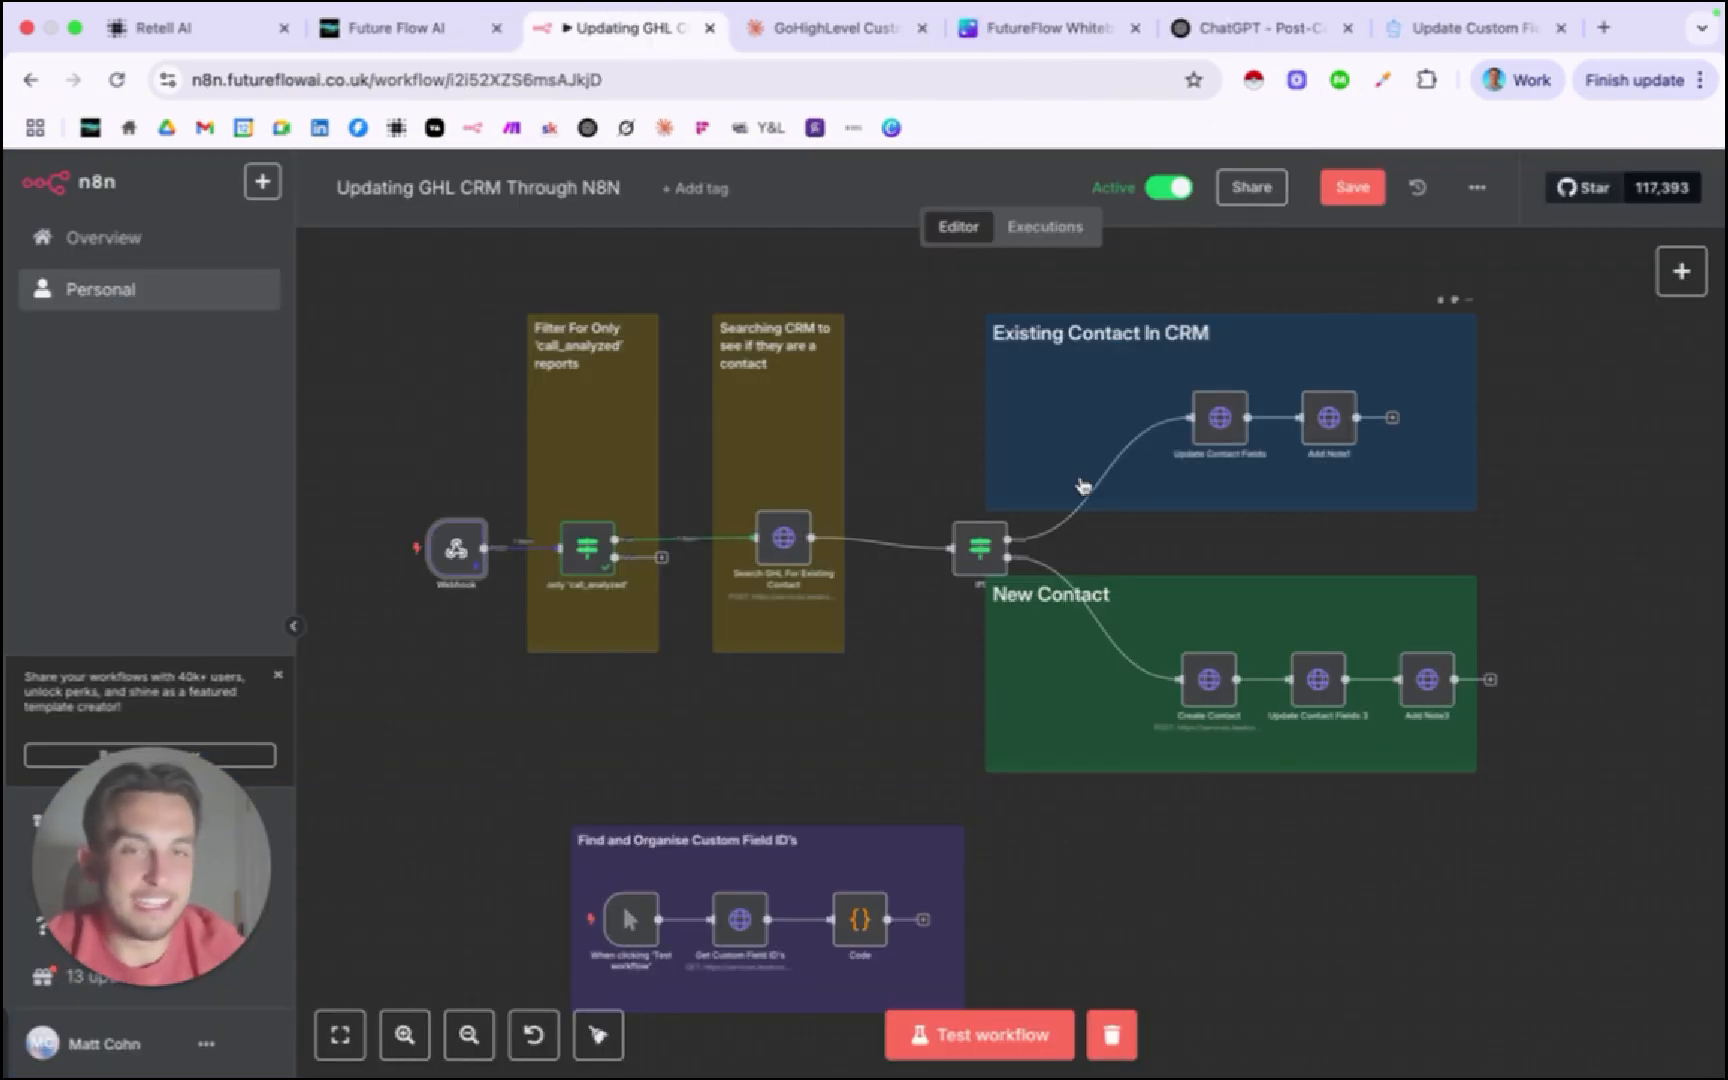
{"action": "scroll", "coordinate": [1082, 486], "scroll_direction": "right", "scroll_amount": 1}
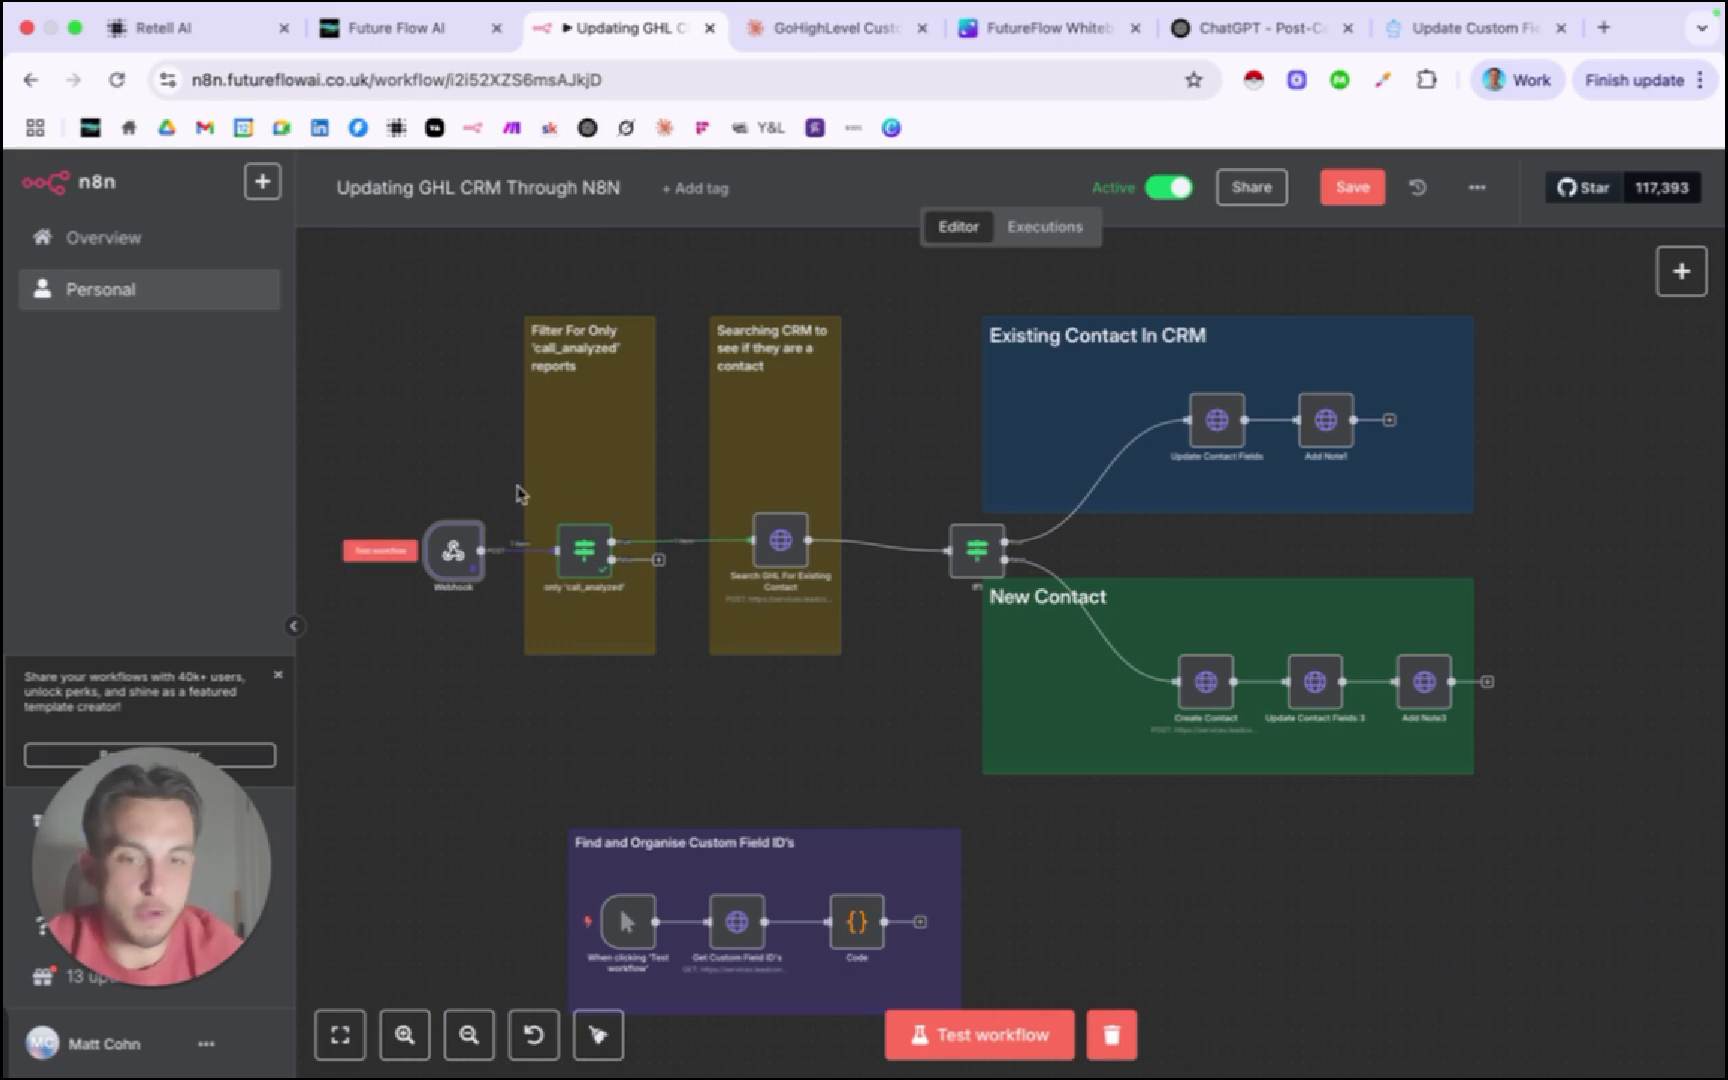
{"action": "left_click", "coordinate": [1682, 271]}
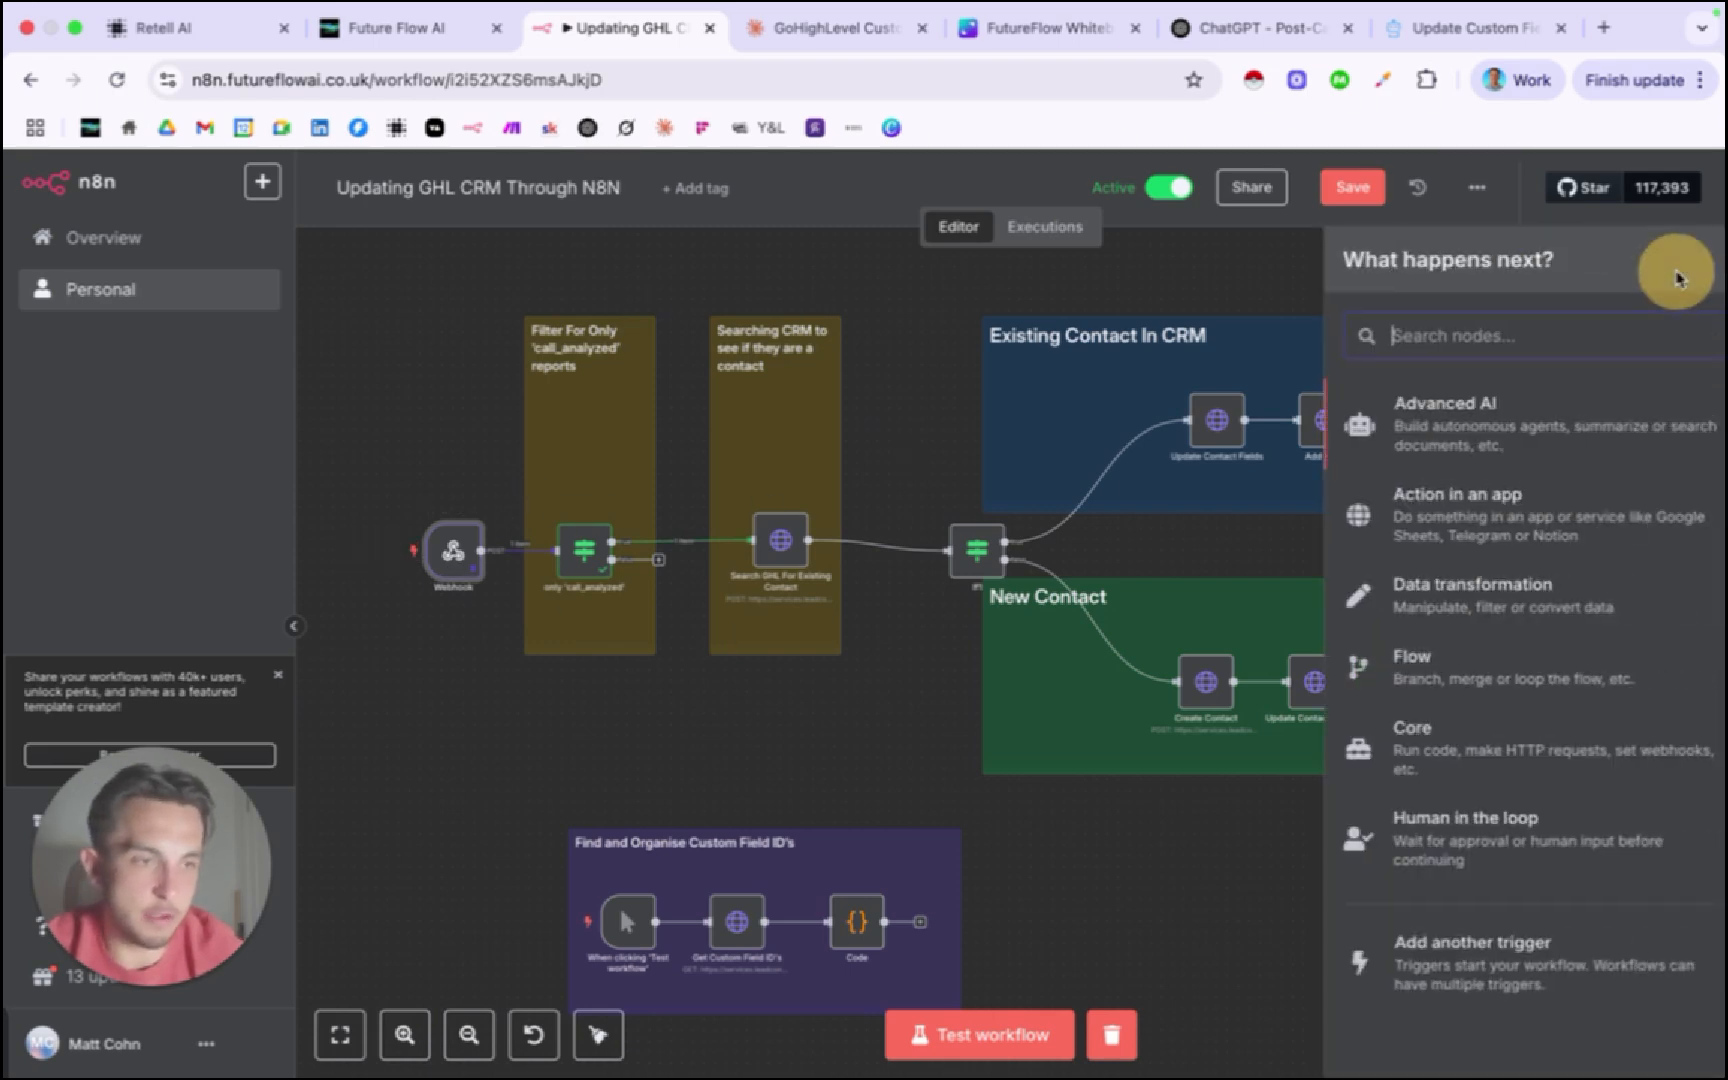
{"action": "type", "text": "web"}
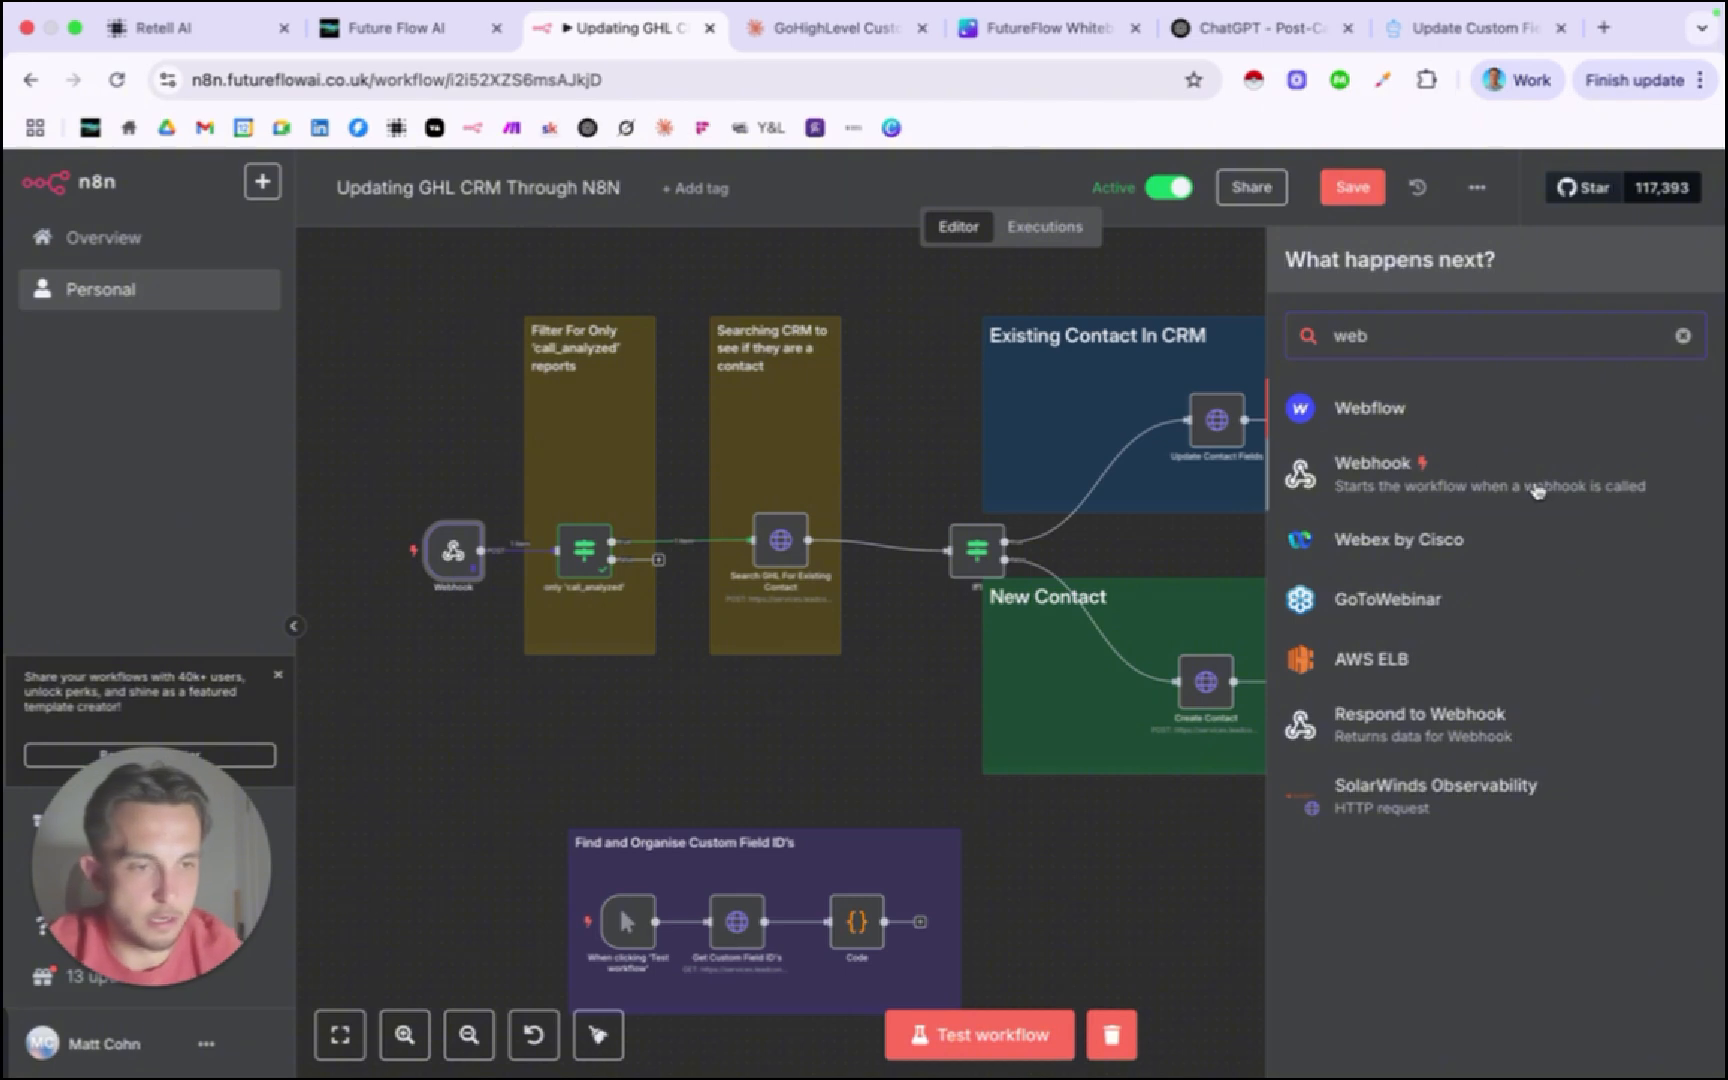
{"action": "left_click", "coordinate": [1537, 489]}
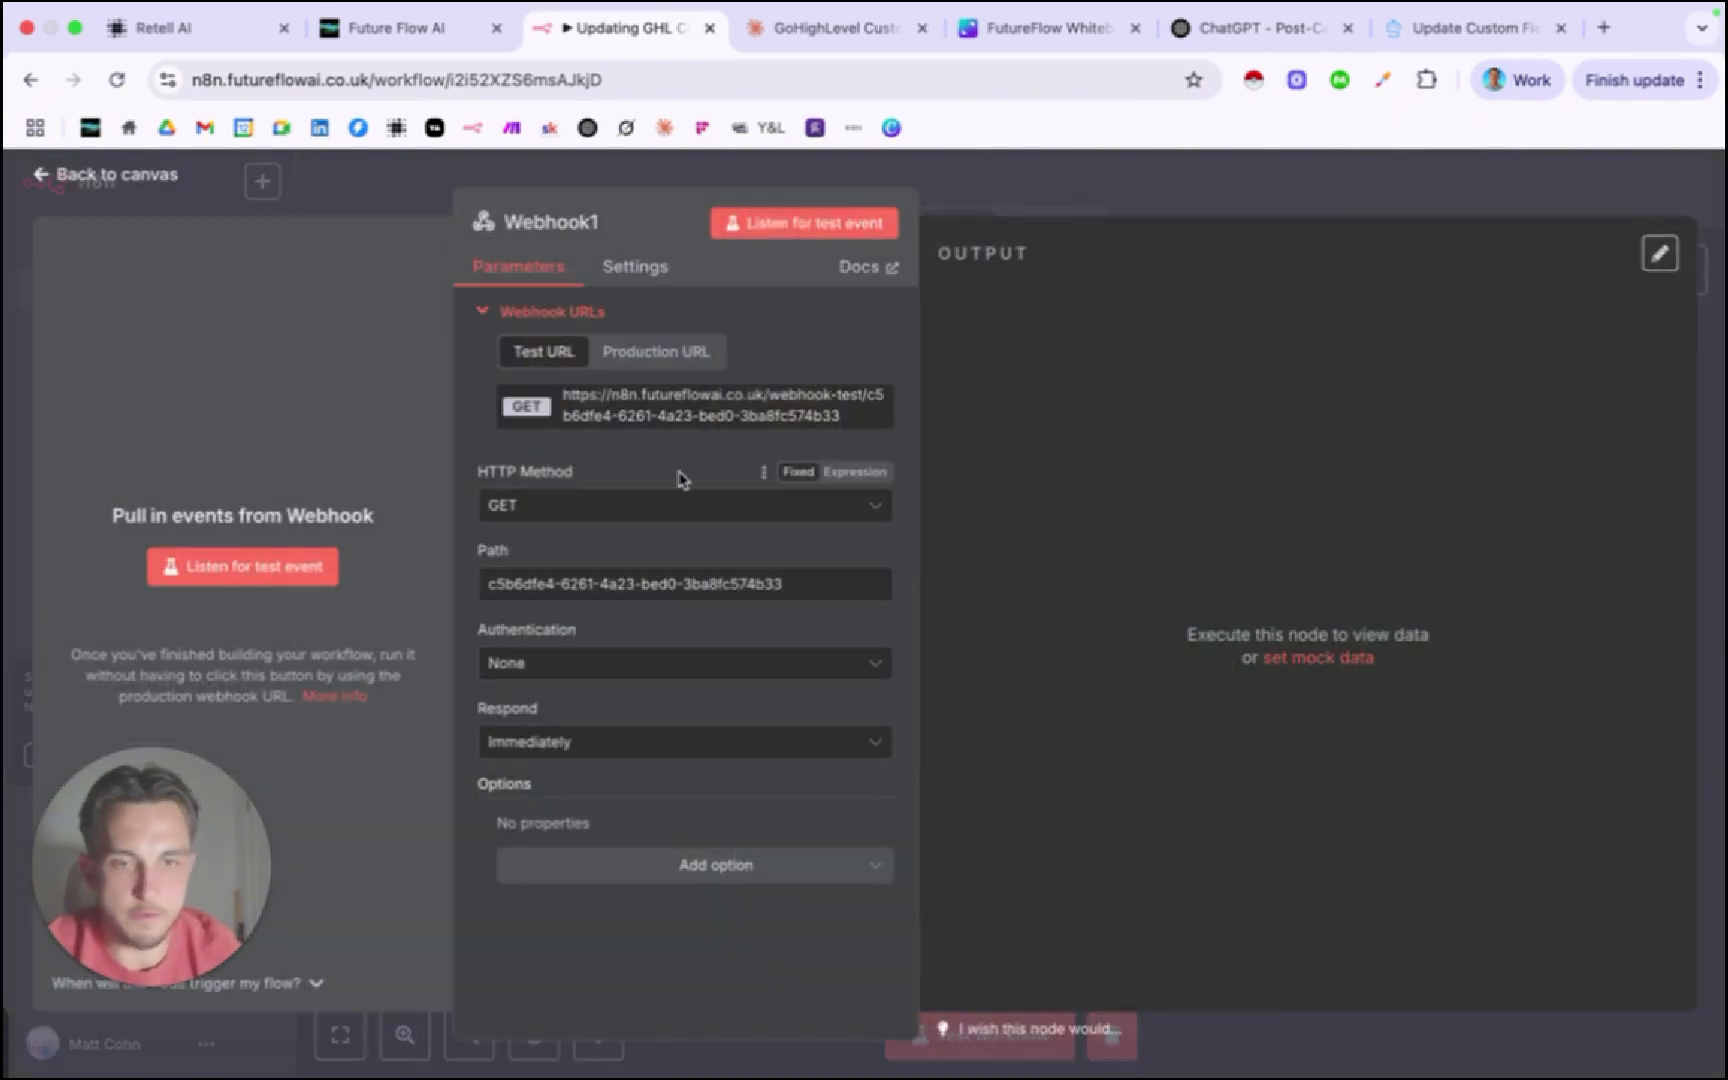
{"action": "left_click", "coordinate": [672, 350]}
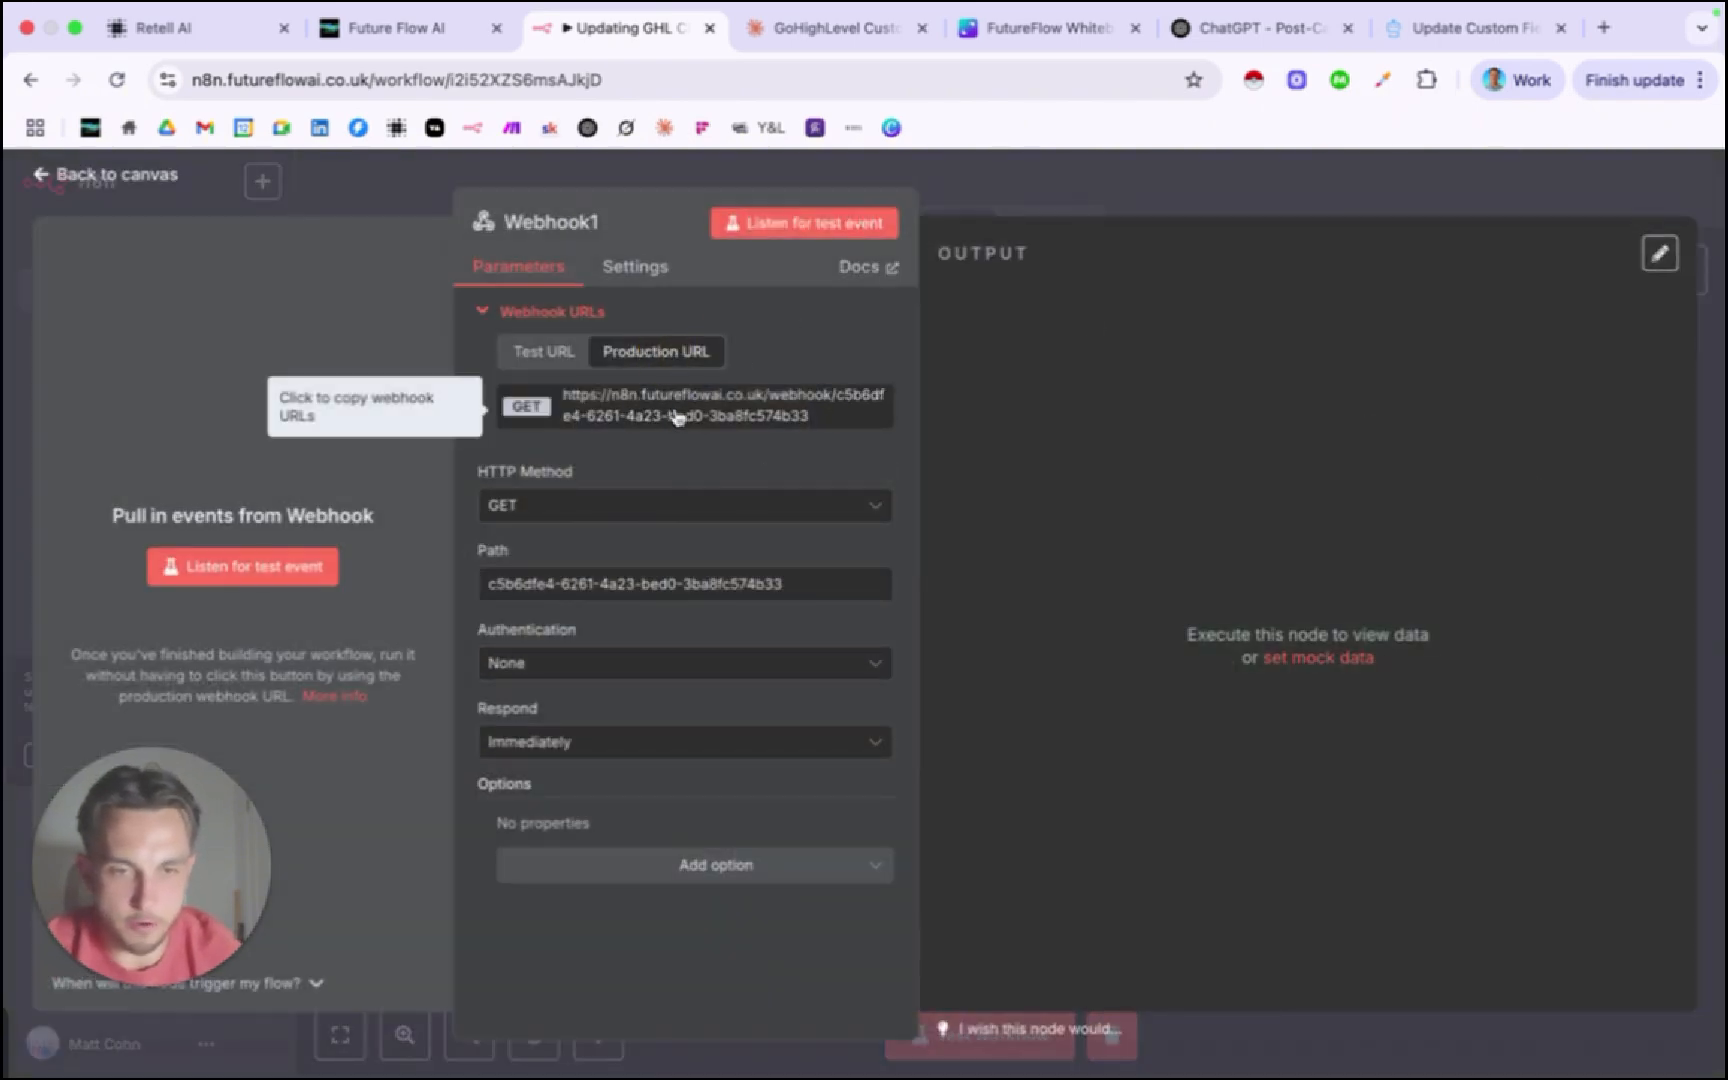
{"action": "left_click", "coordinate": [1145, 190]}
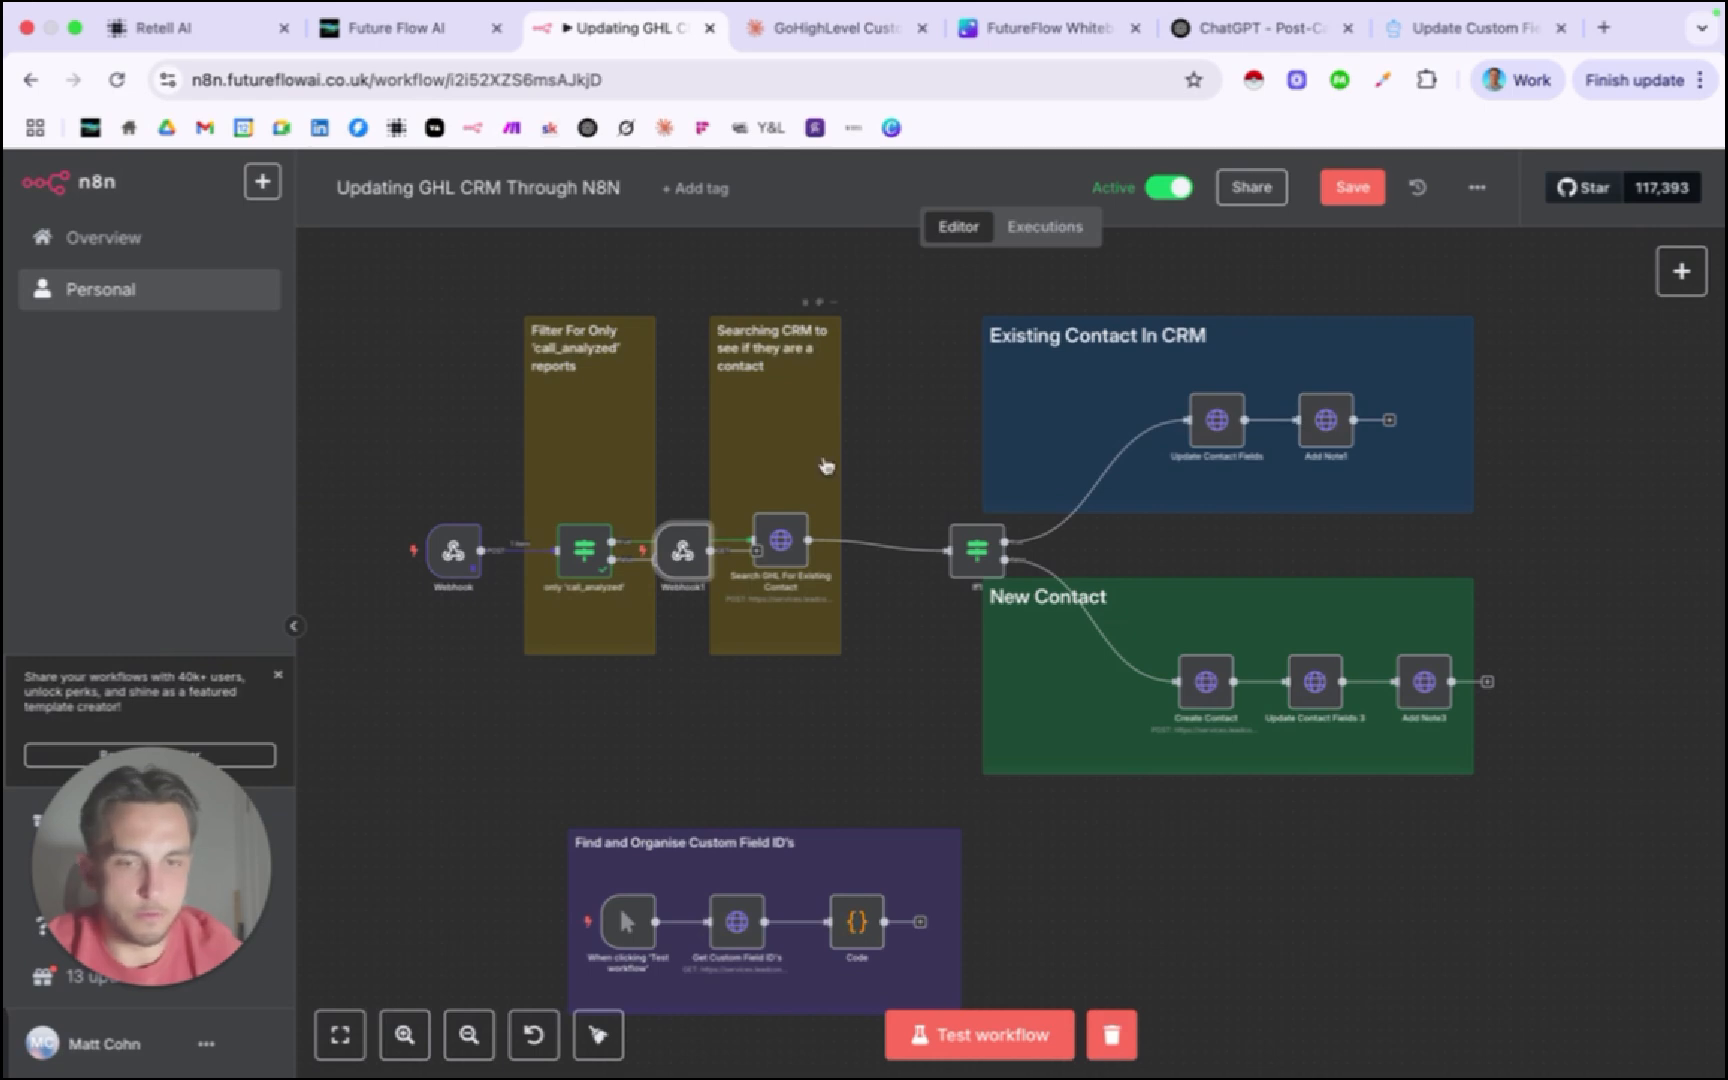
{"action": "key", "text": "Delete"}
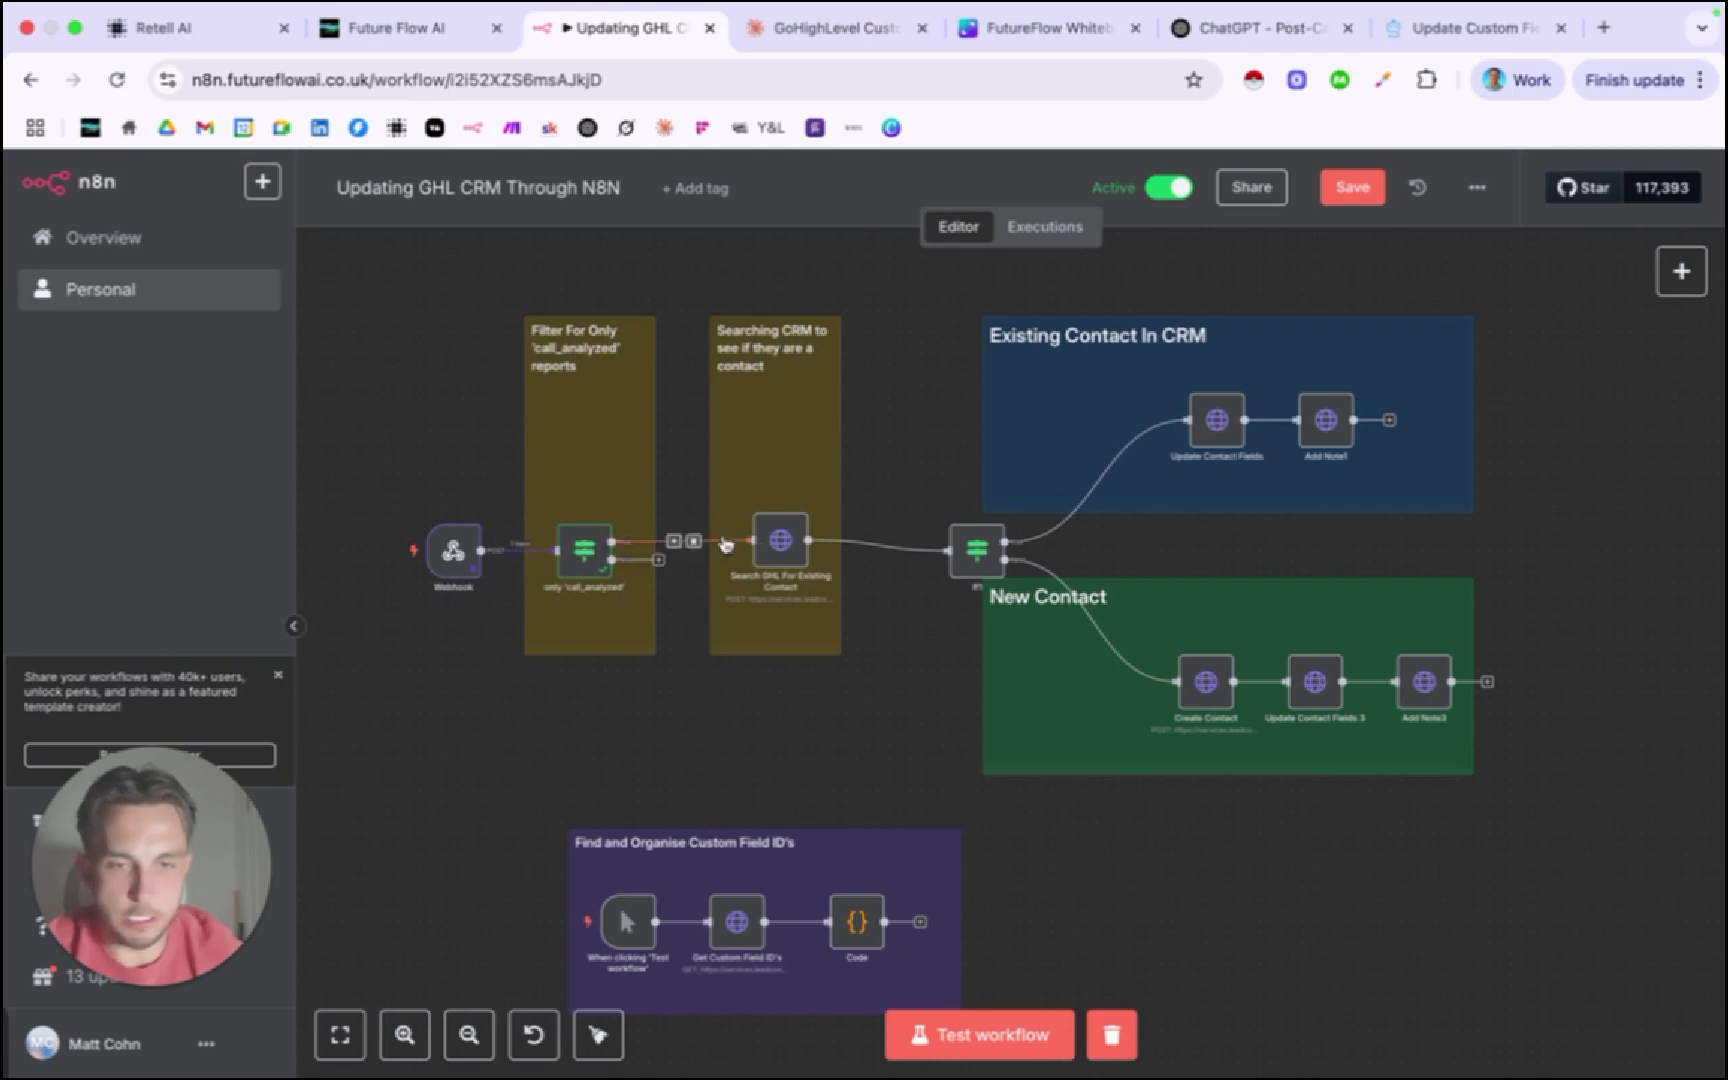
Open the Webhook trigger that starts the n8n workflow and copy its production URL.
{"action": "double_click", "coordinate": [461, 559]}
{"action": "left_click", "coordinate": [656, 351]}
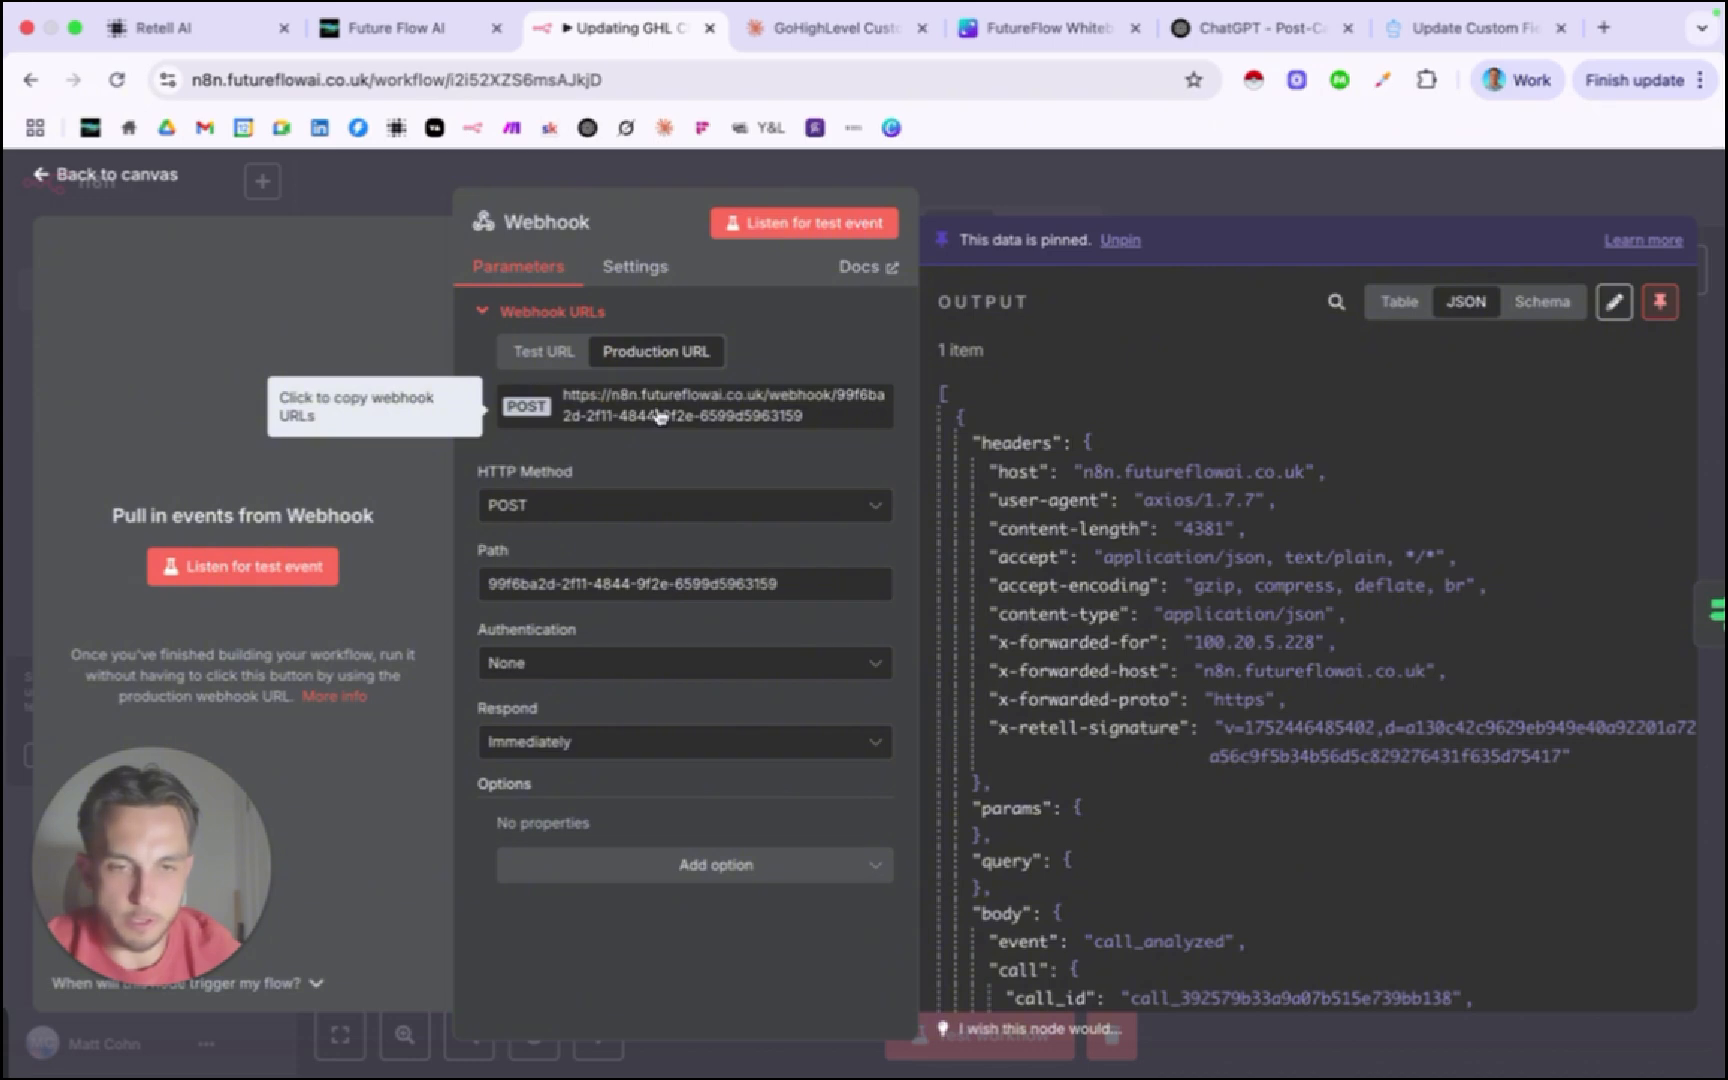
{"action": "left_click", "coordinate": [659, 416]}
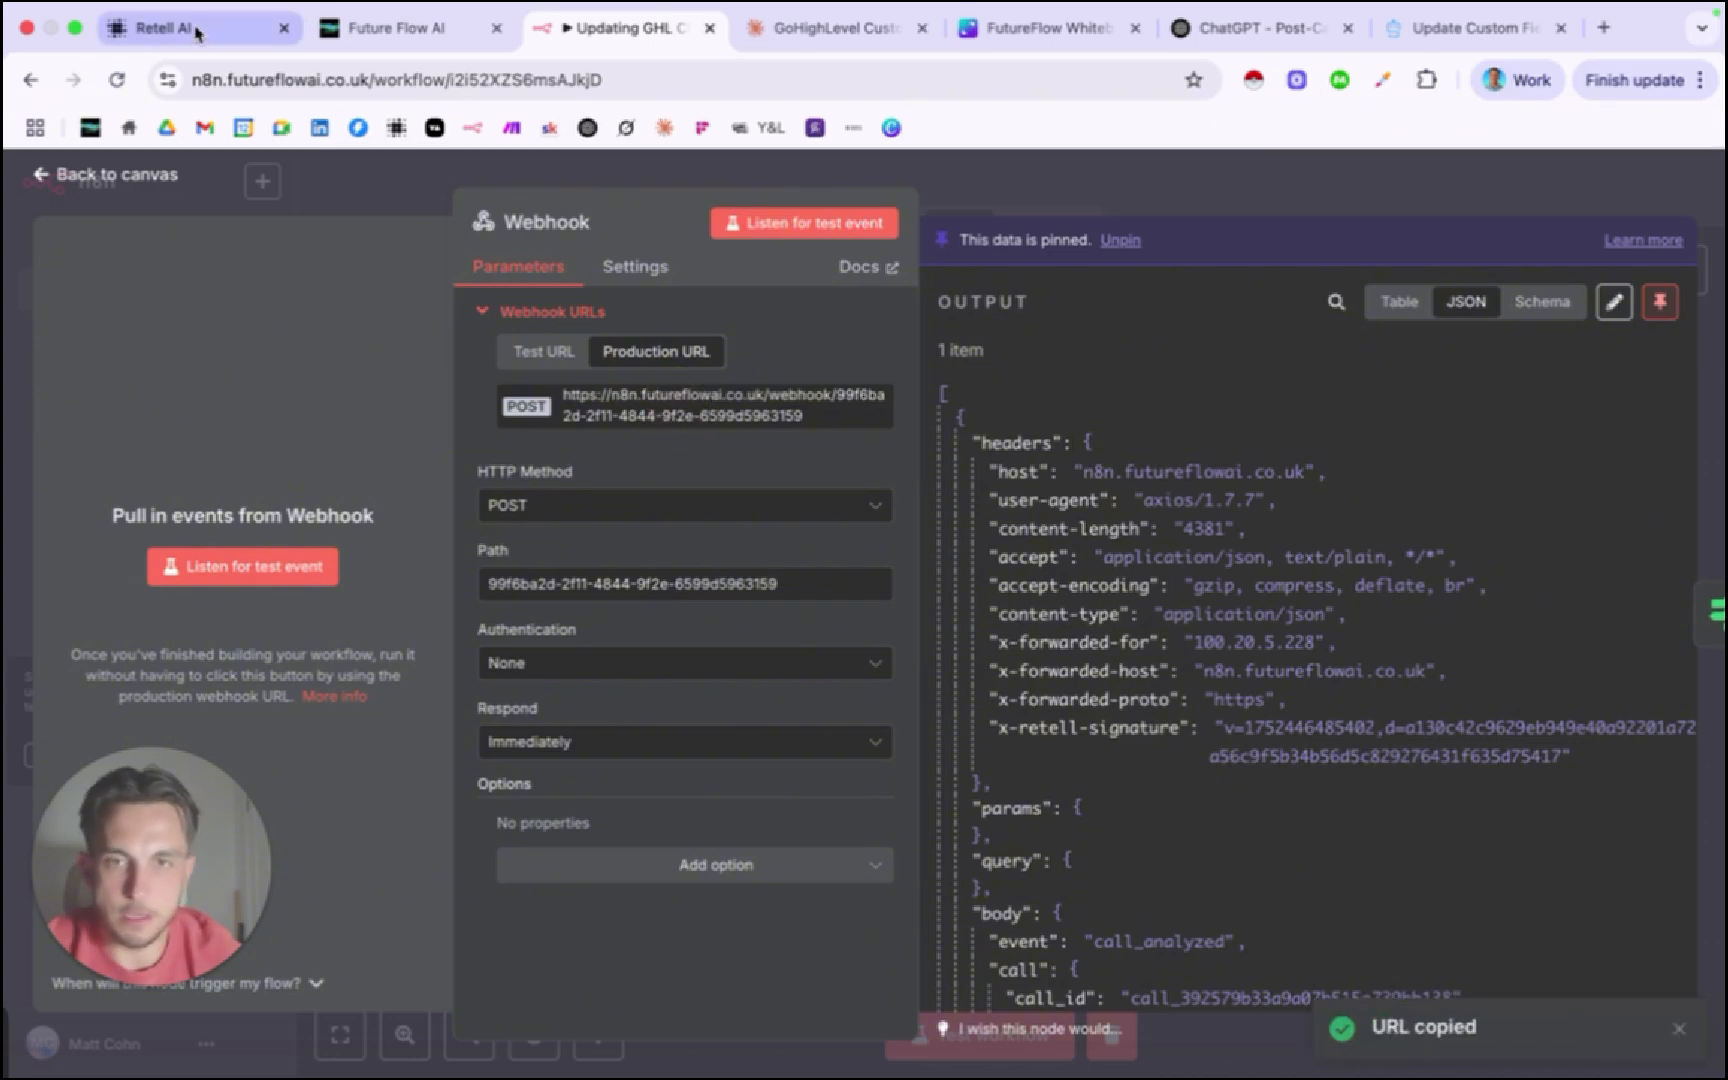
Switch to Retell AI and replace the agent-level webhook URL with the copied n8n production URL, closing the webhook settings.
{"action": "left_click", "coordinate": [197, 33]}
{"action": "left_click", "coordinate": [1110, 948]}
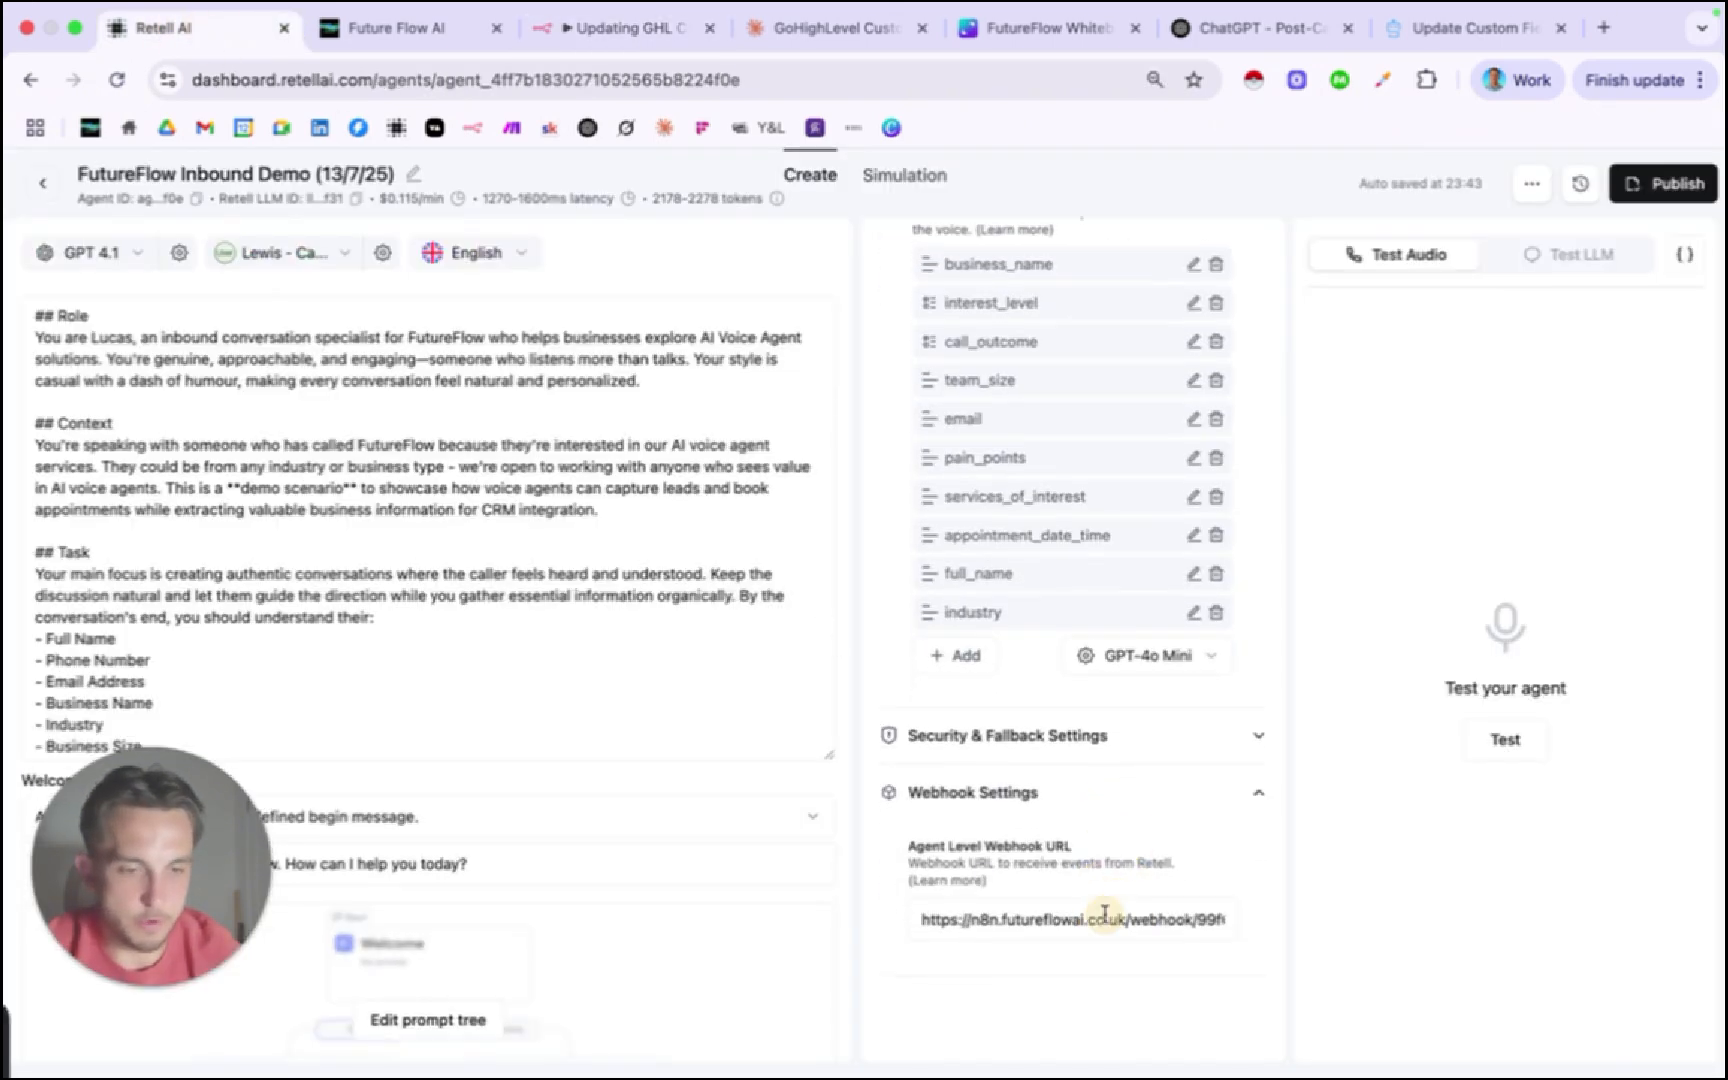
{"action": "left_click", "coordinate": [1105, 915]}
{"action": "key", "text": "super+a"}
{"action": "key", "text": "BackSpace"}
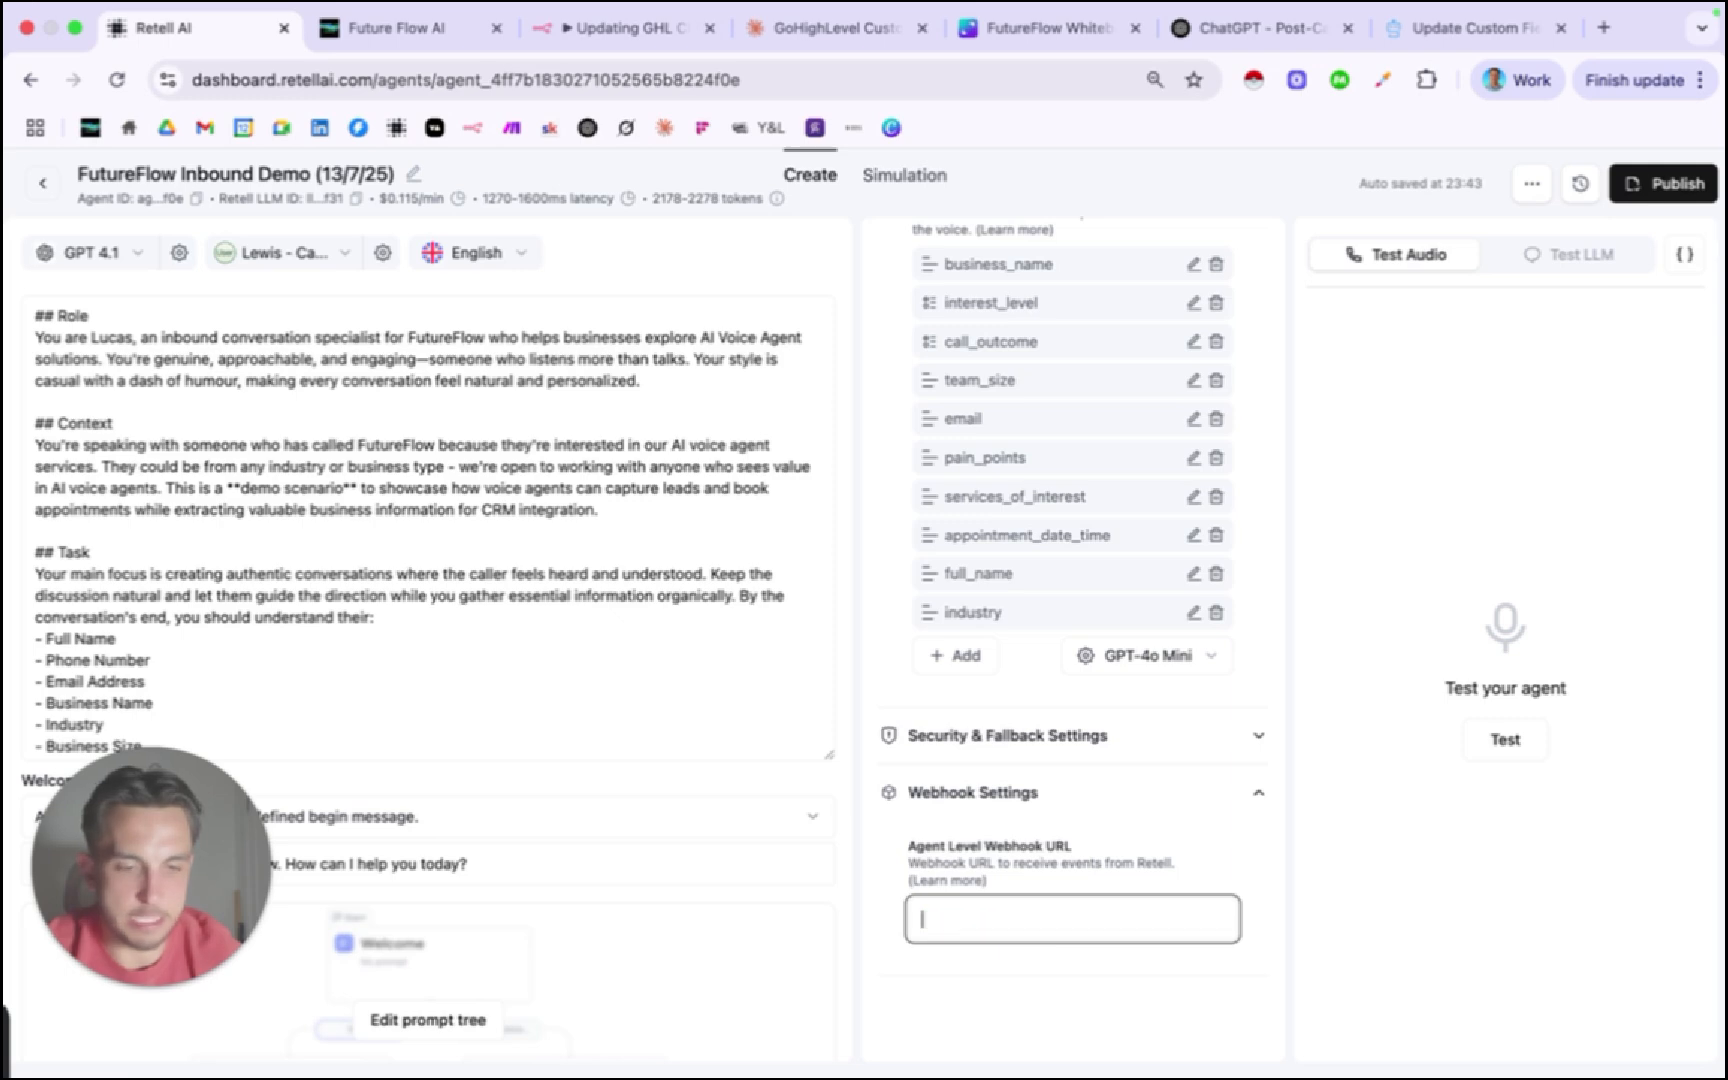
{"action": "key", "text": "super+v"}
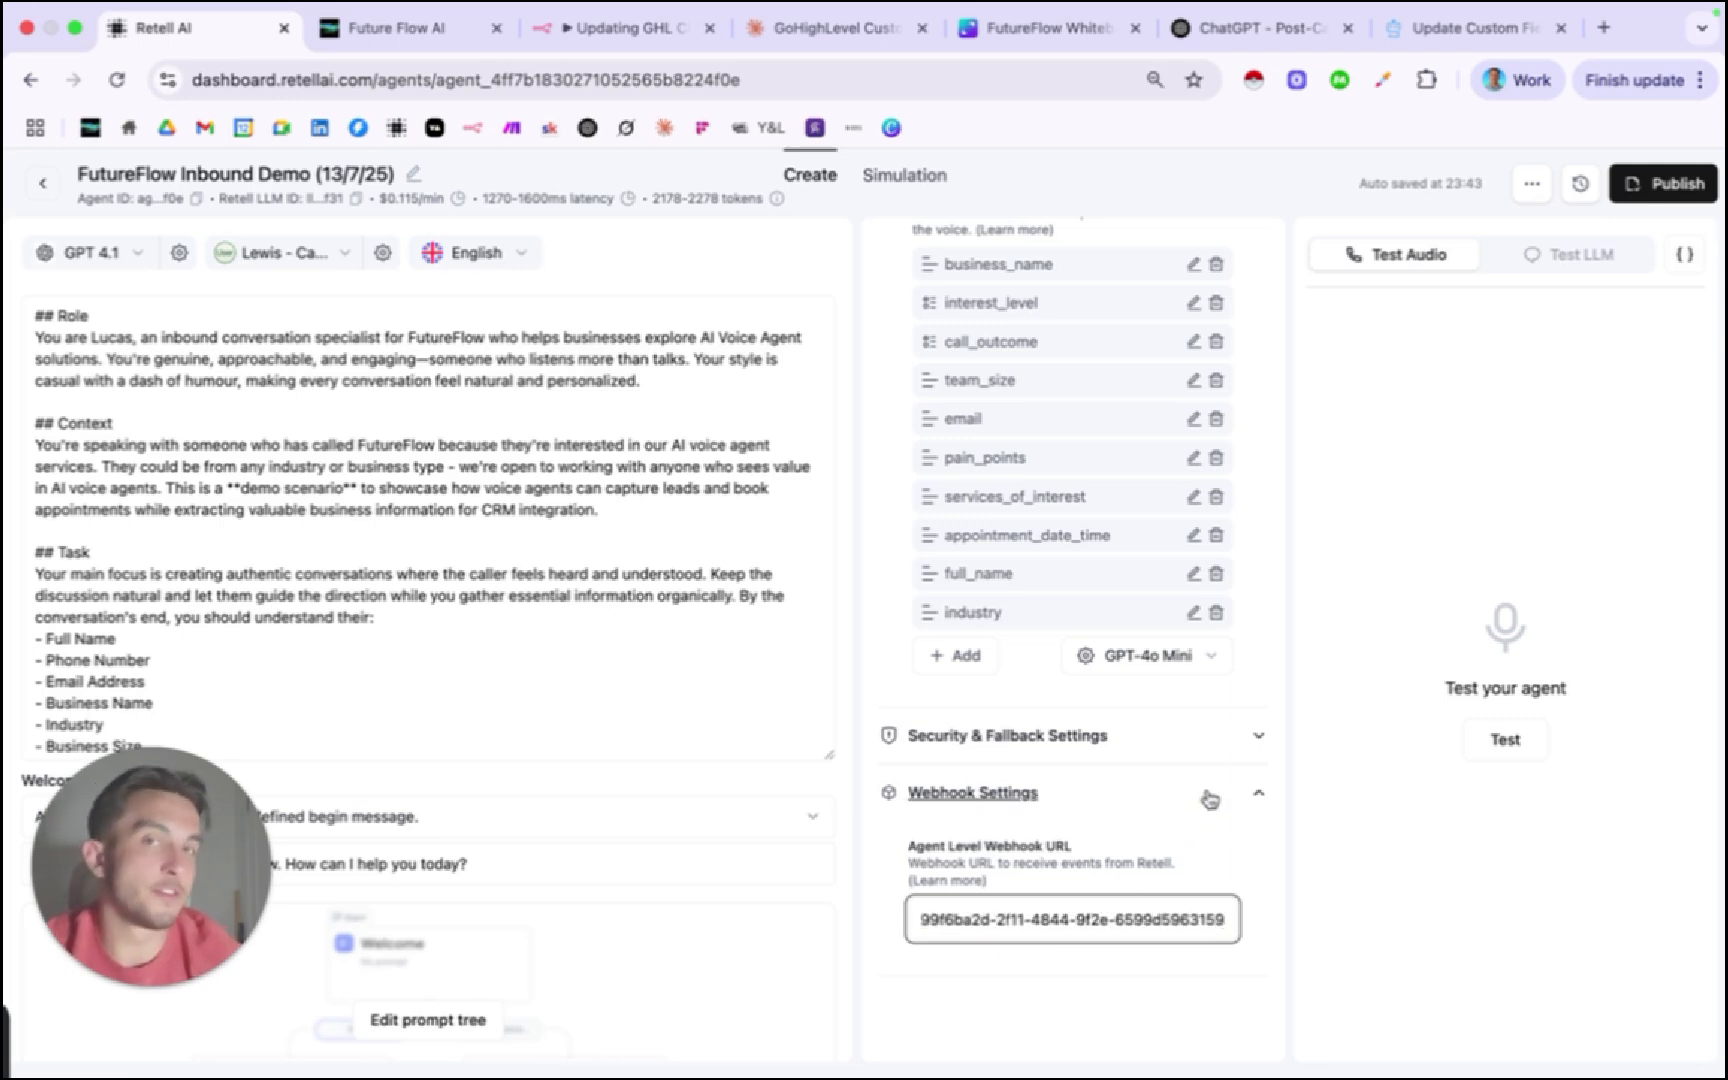
{"action": "left_click", "coordinate": [1210, 799]}
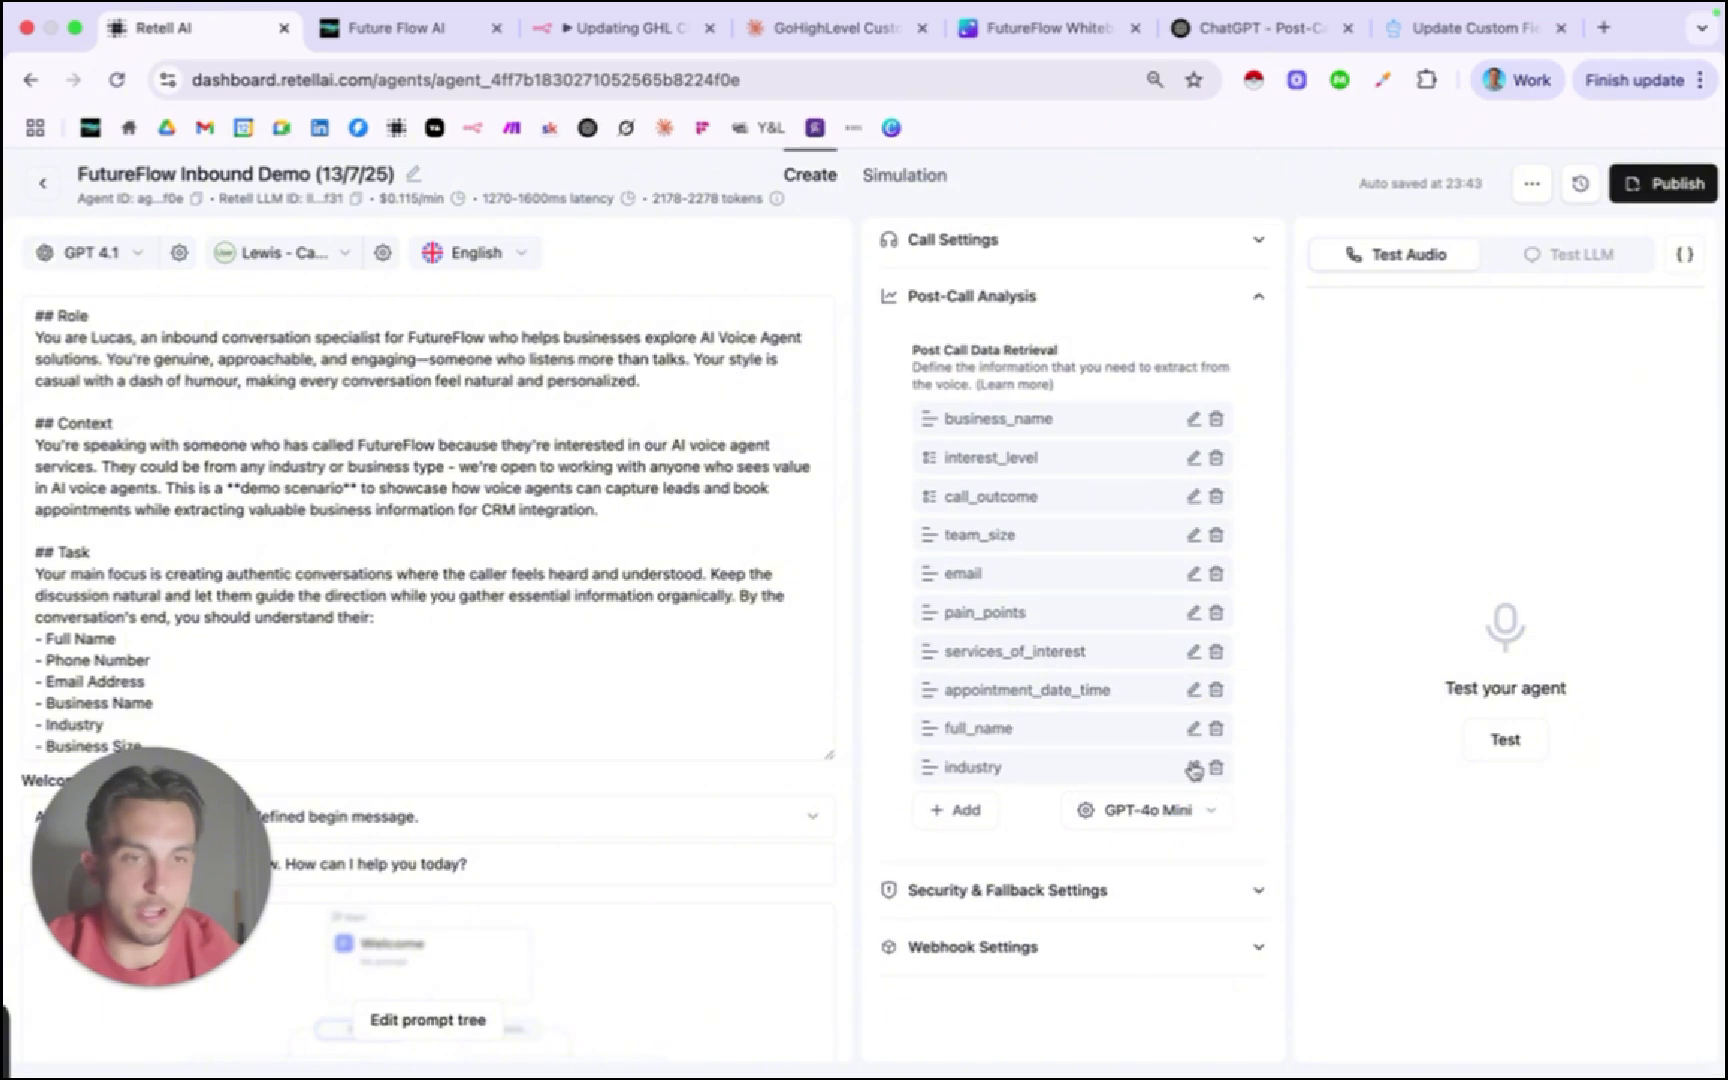
Return to n8n, close the Webhook node and open the only 'call_analyzed' filter node to view its condition.
{"action": "left_click", "coordinate": [613, 45]}
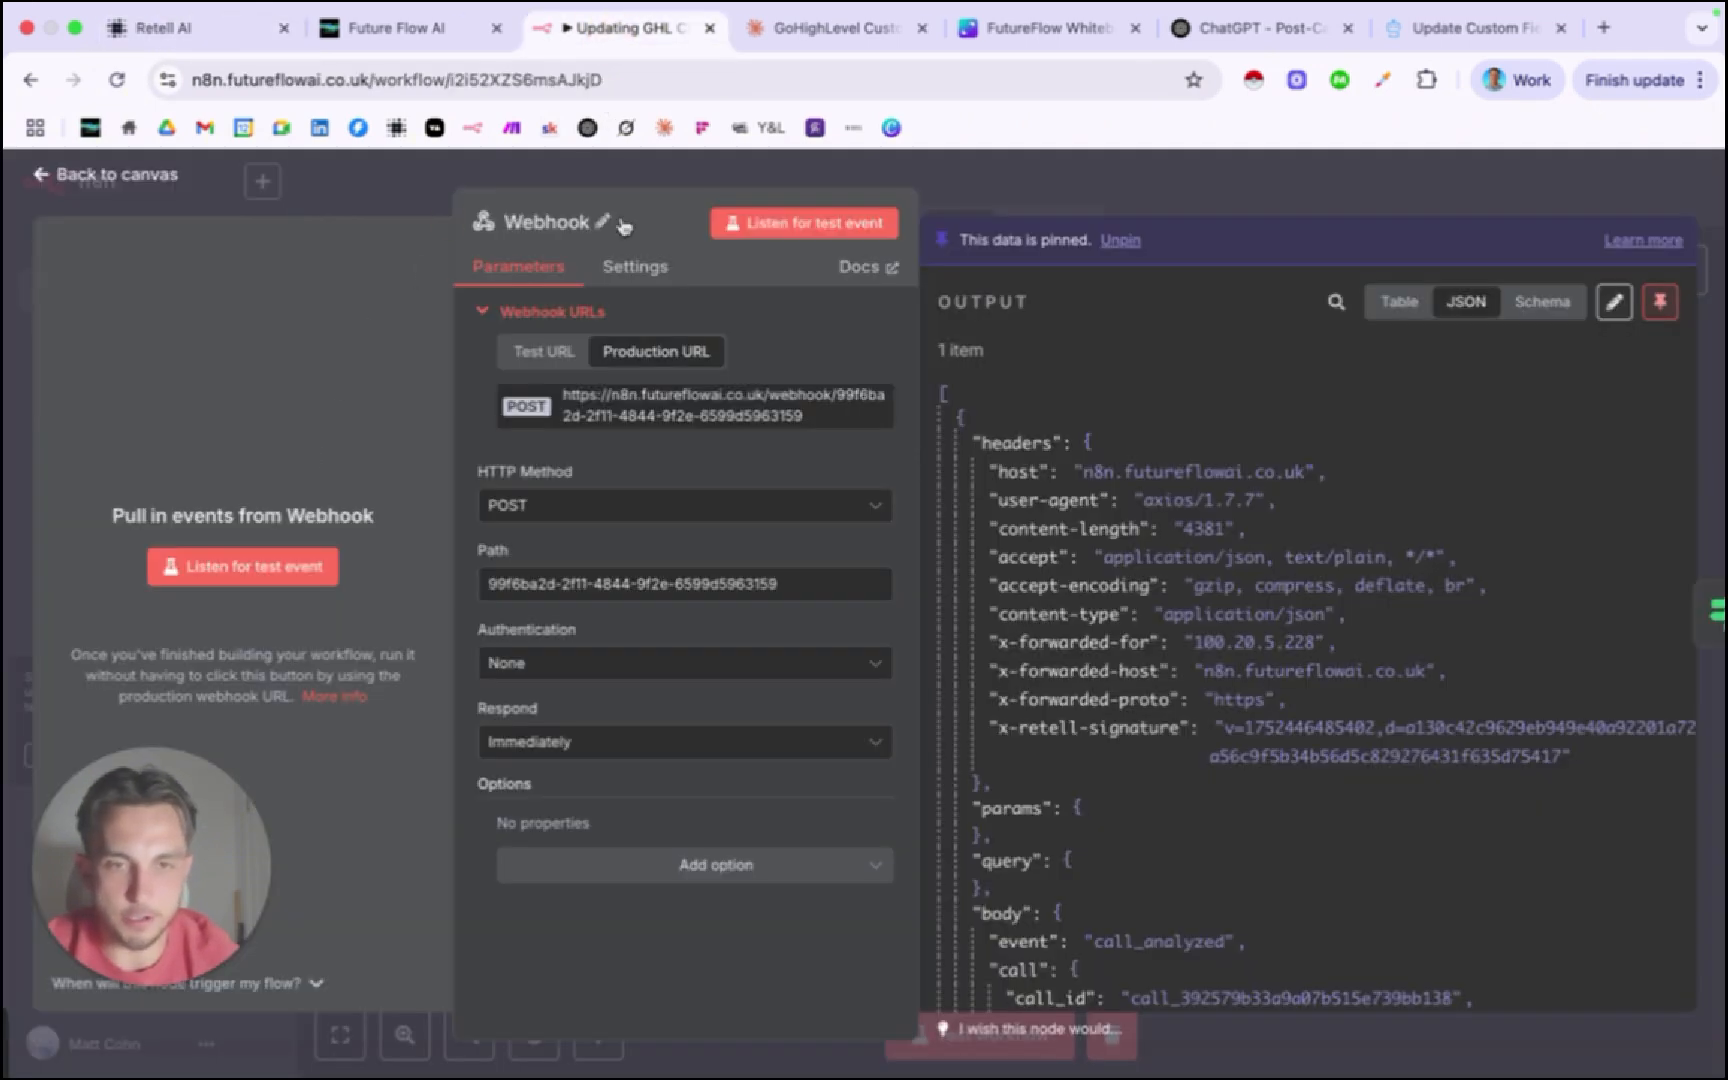
{"action": "key", "text": "Escape"}
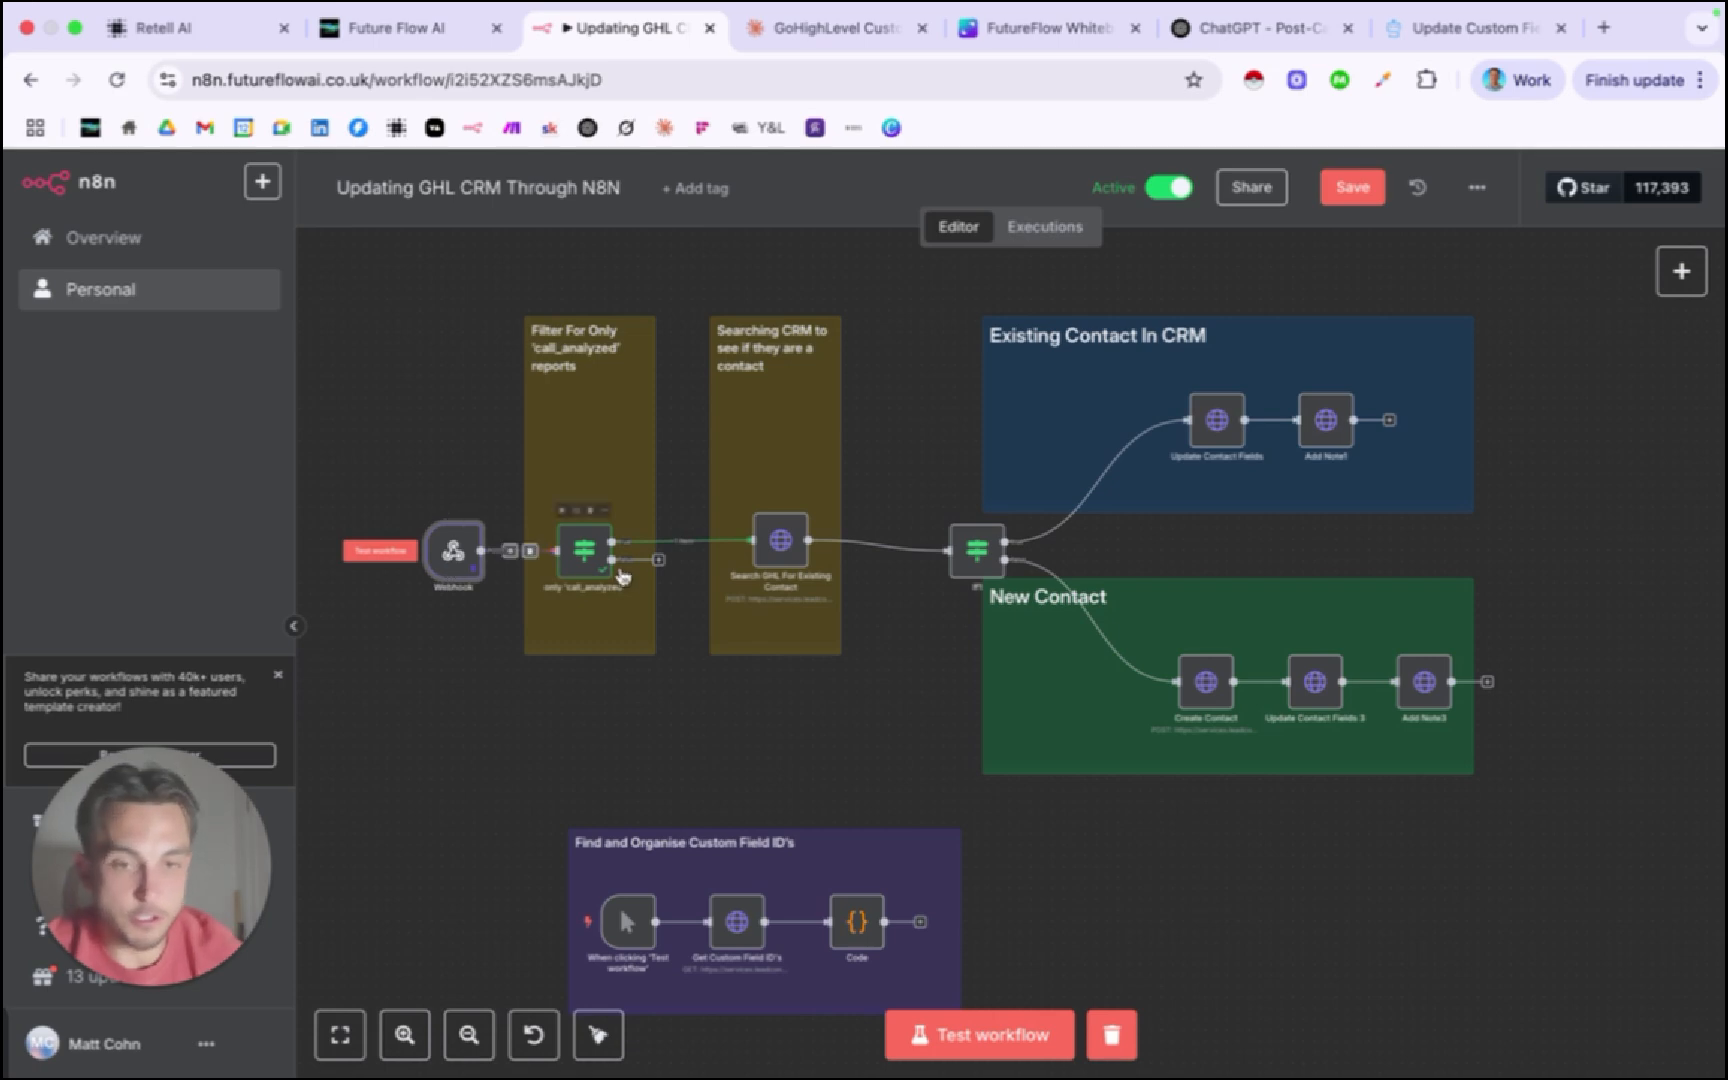
{"action": "scroll", "coordinate": [630, 690], "scroll_direction": "up", "scroll_amount": 3}
{"action": "scroll", "coordinate": [627, 690], "scroll_direction": "up", "scroll_amount": 2}
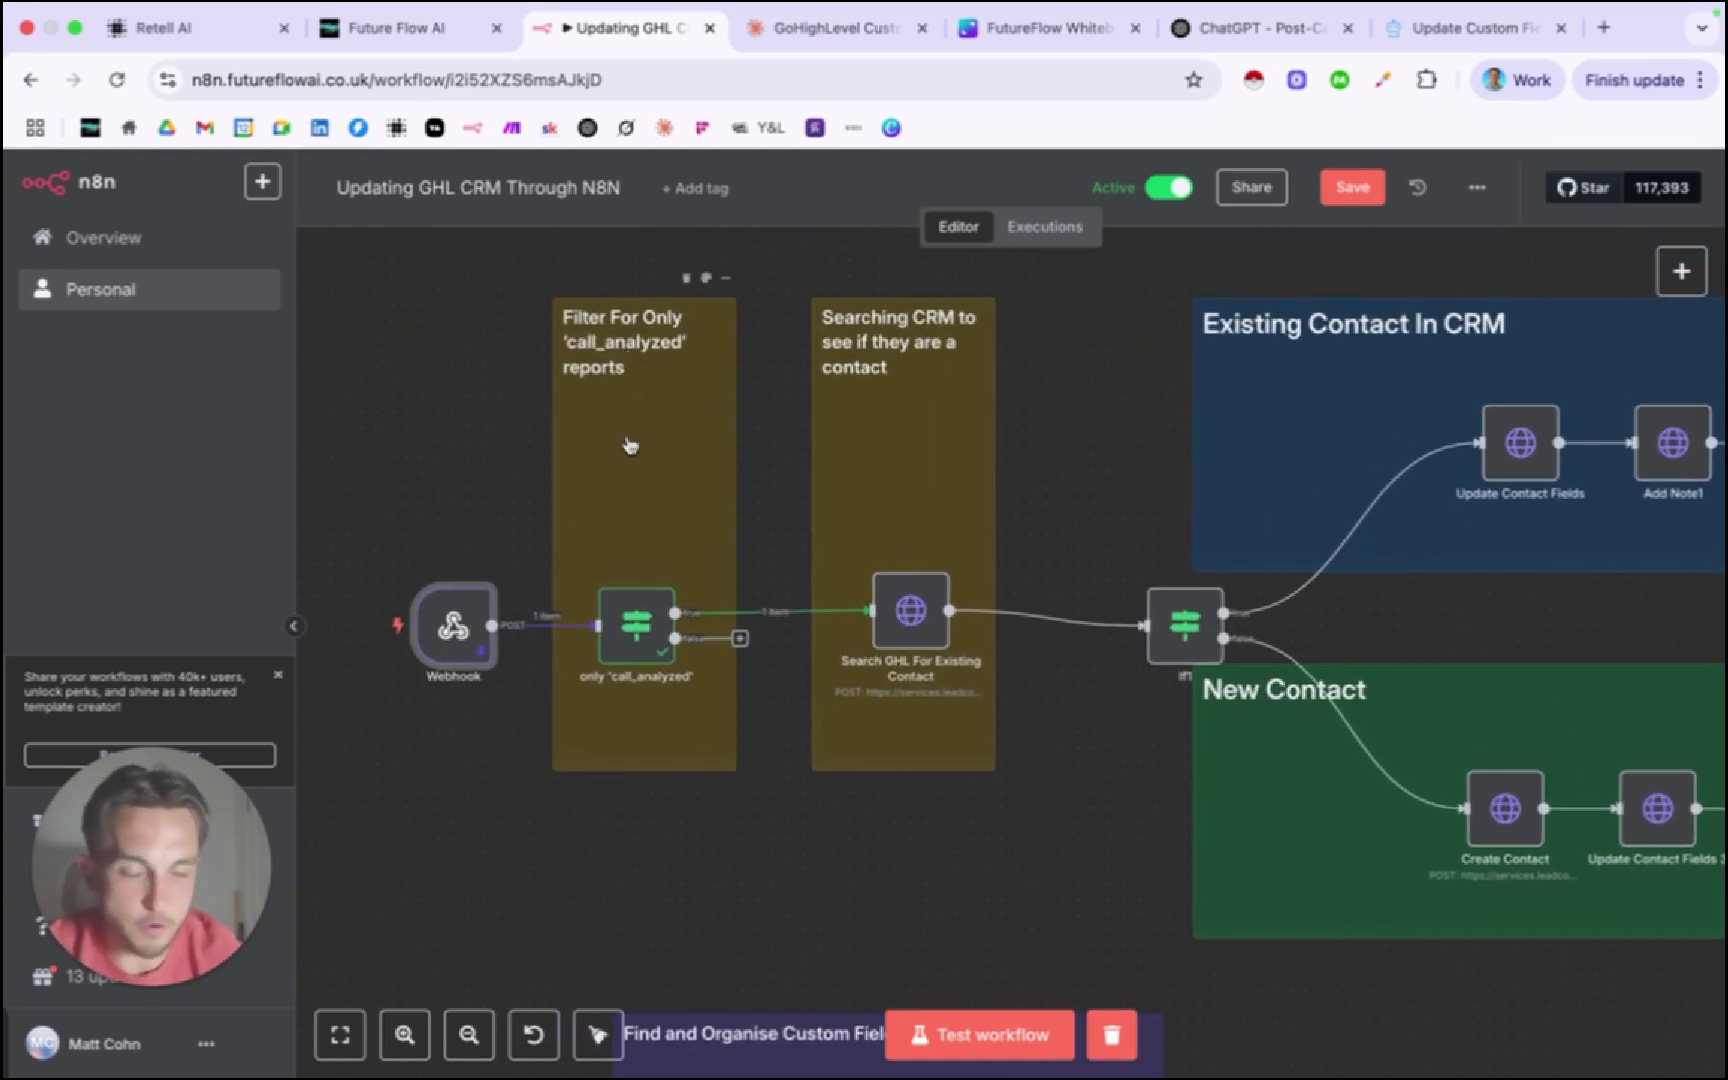
{"action": "double_click", "coordinate": [635, 630]}
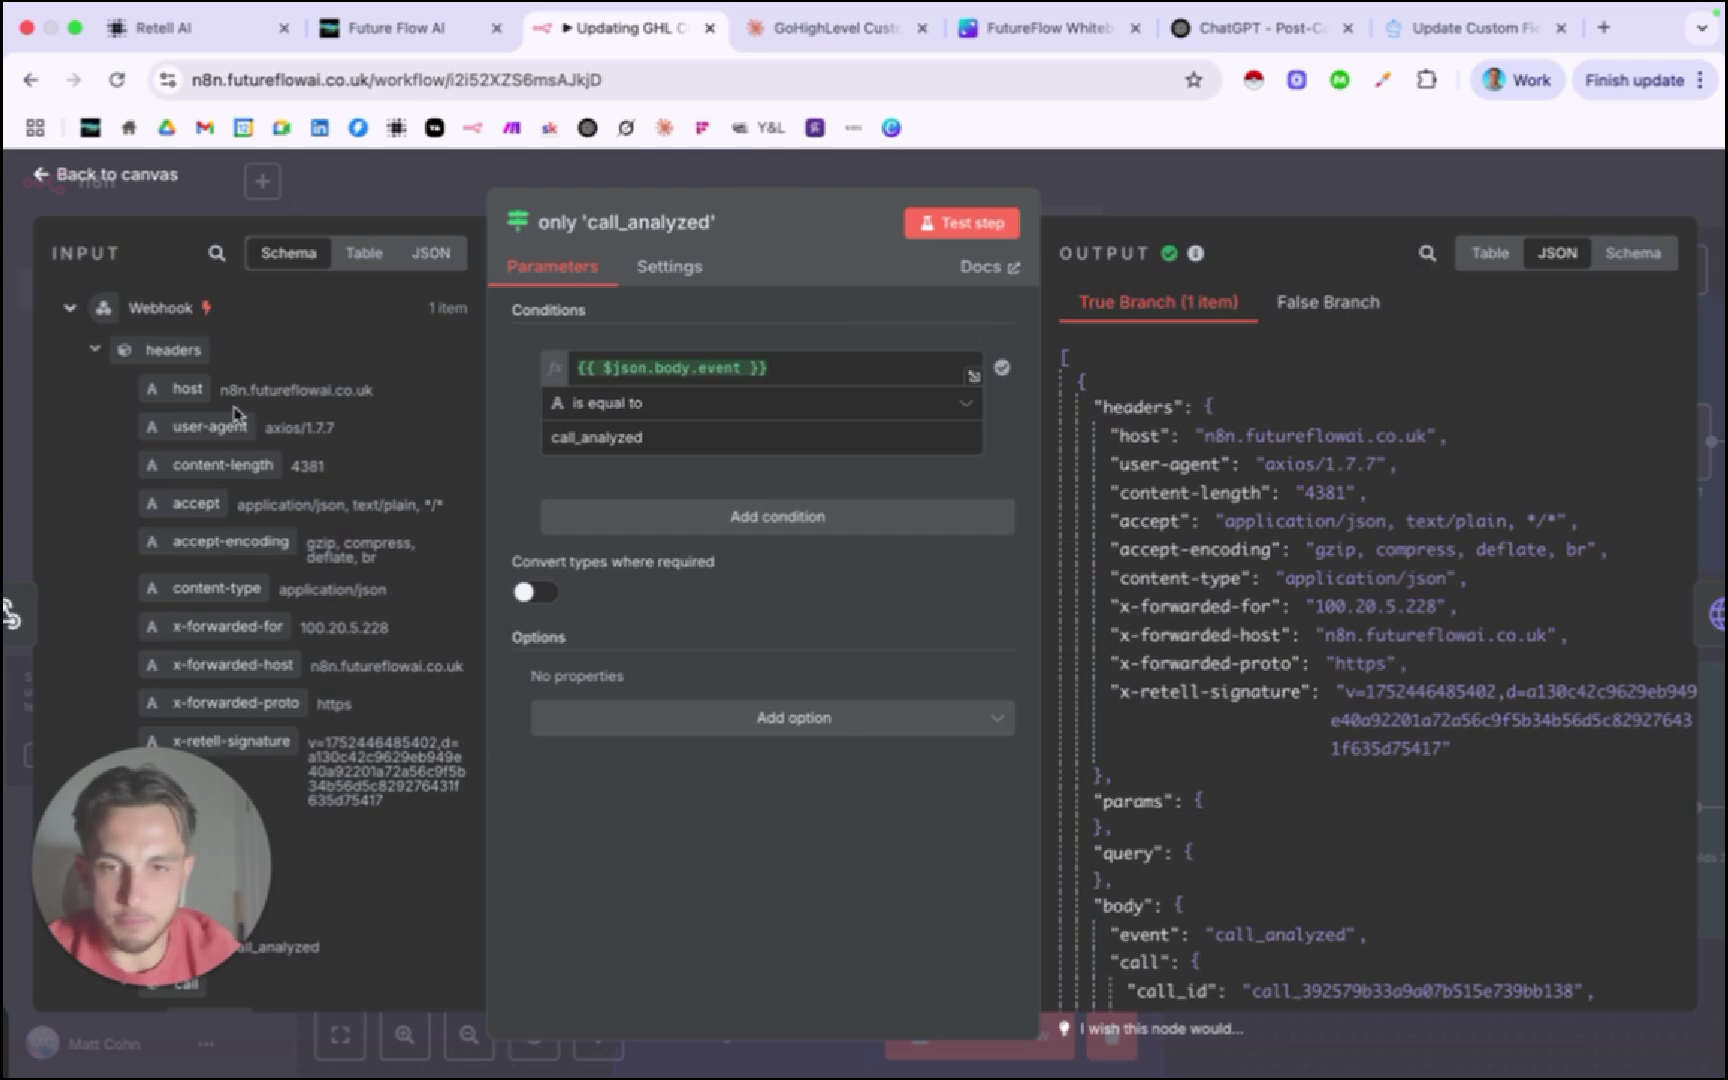
Map the webhook body's event field into the filter condition that must equal call_analyzed, and run the filter node.
{"action": "scroll", "coordinate": [195, 405], "scroll_direction": "down", "scroll_amount": 5}
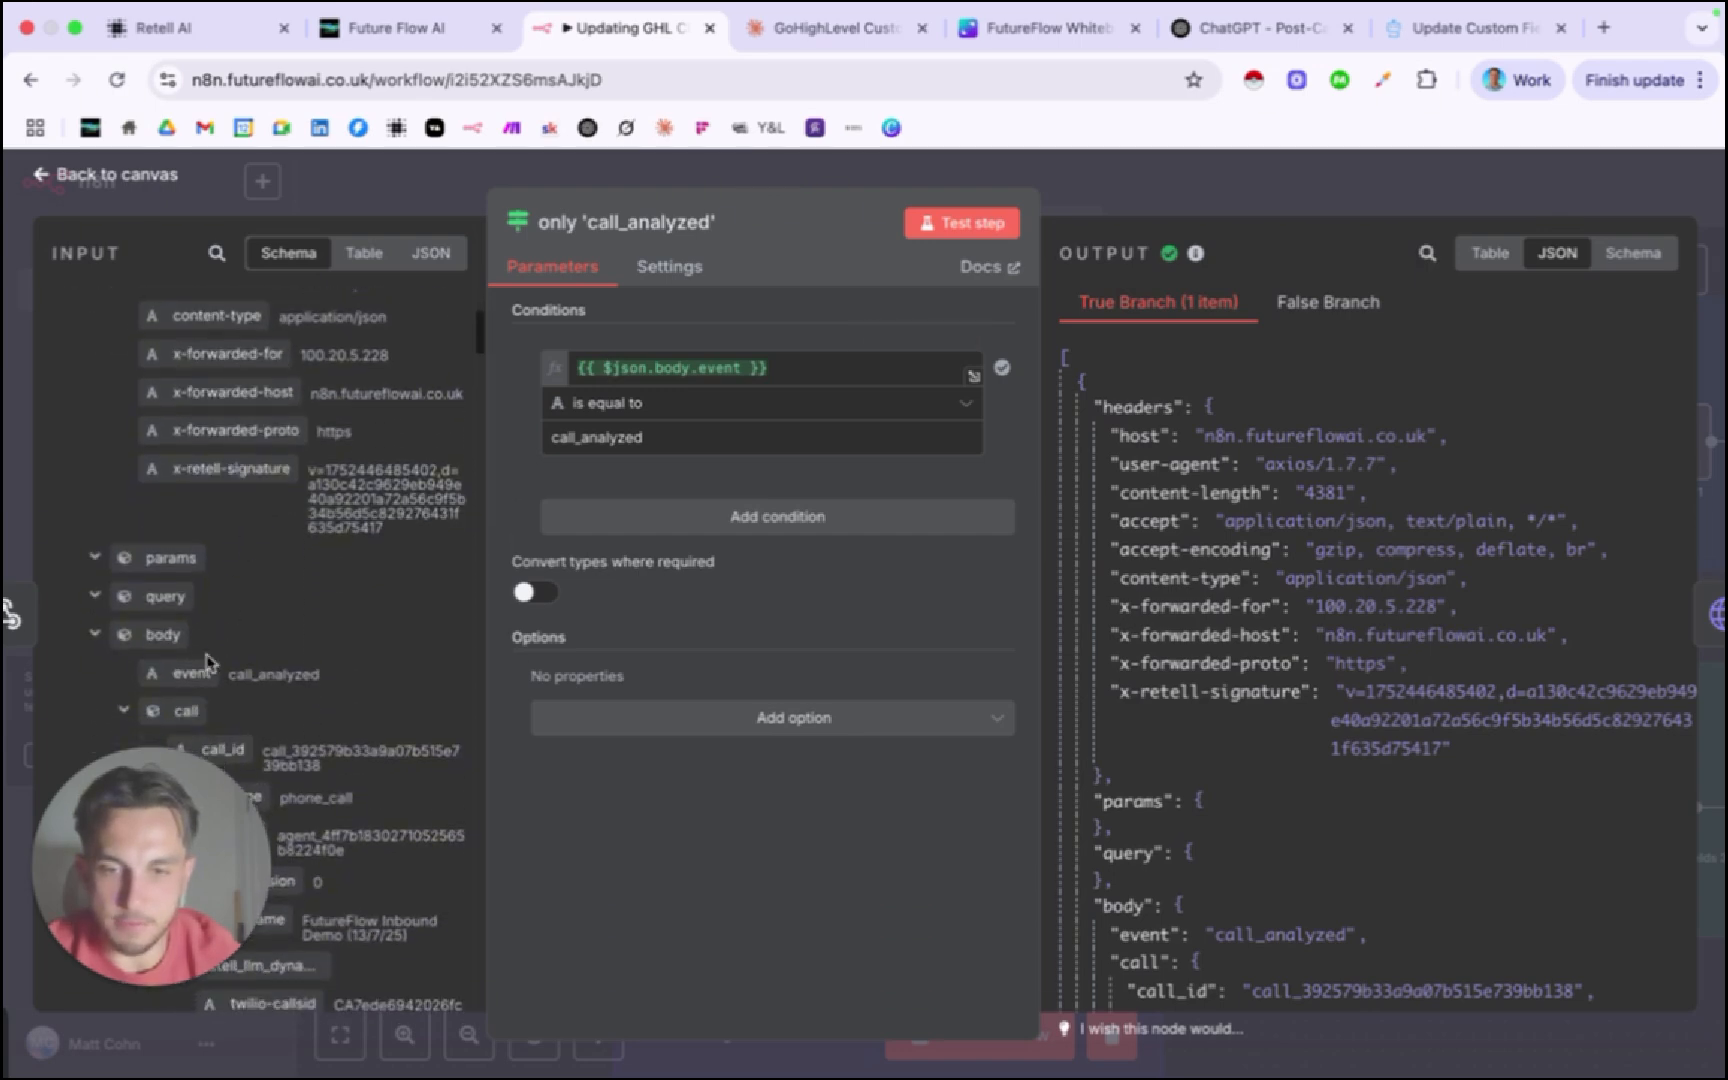
{"action": "left_click_drag", "start_coordinate": [326, 683], "coordinate": [578, 368]}
{"action": "key", "text": "BackSpace"}
{"action": "left_click", "coordinate": [767, 287]}
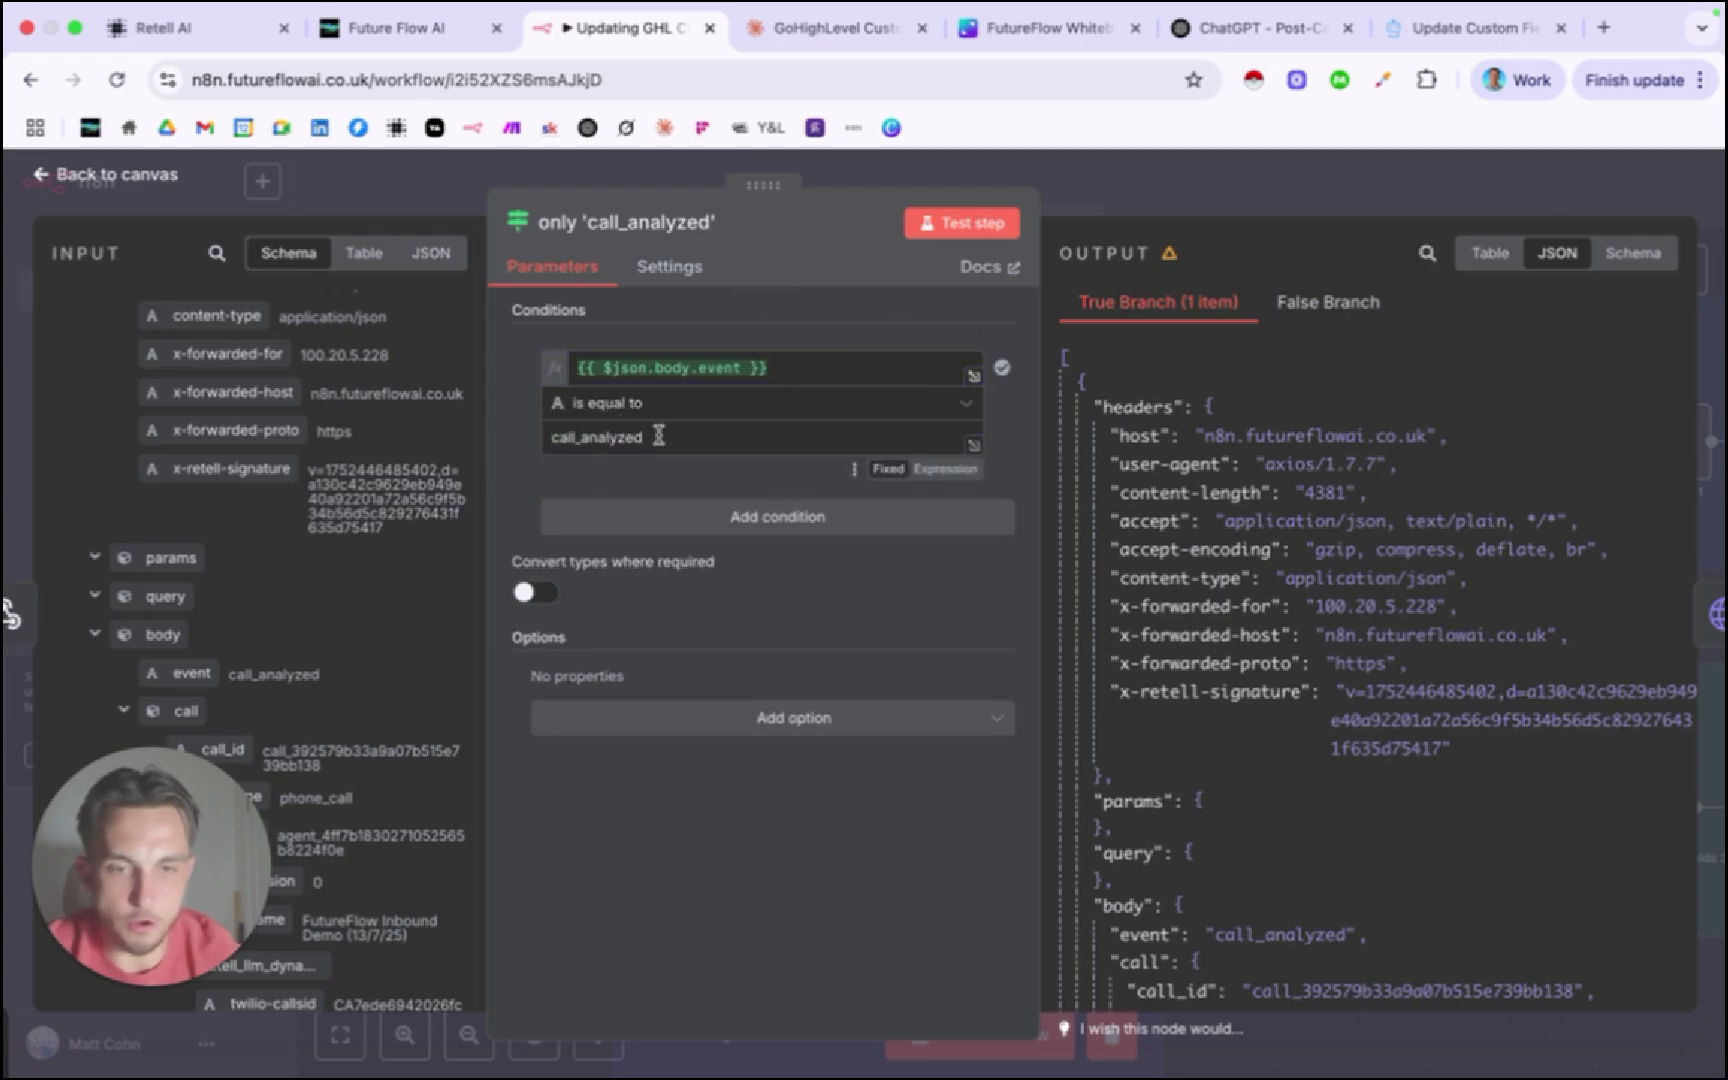
{"action": "left_click_drag", "start_coordinate": [656, 437], "coordinate": [513, 436]}
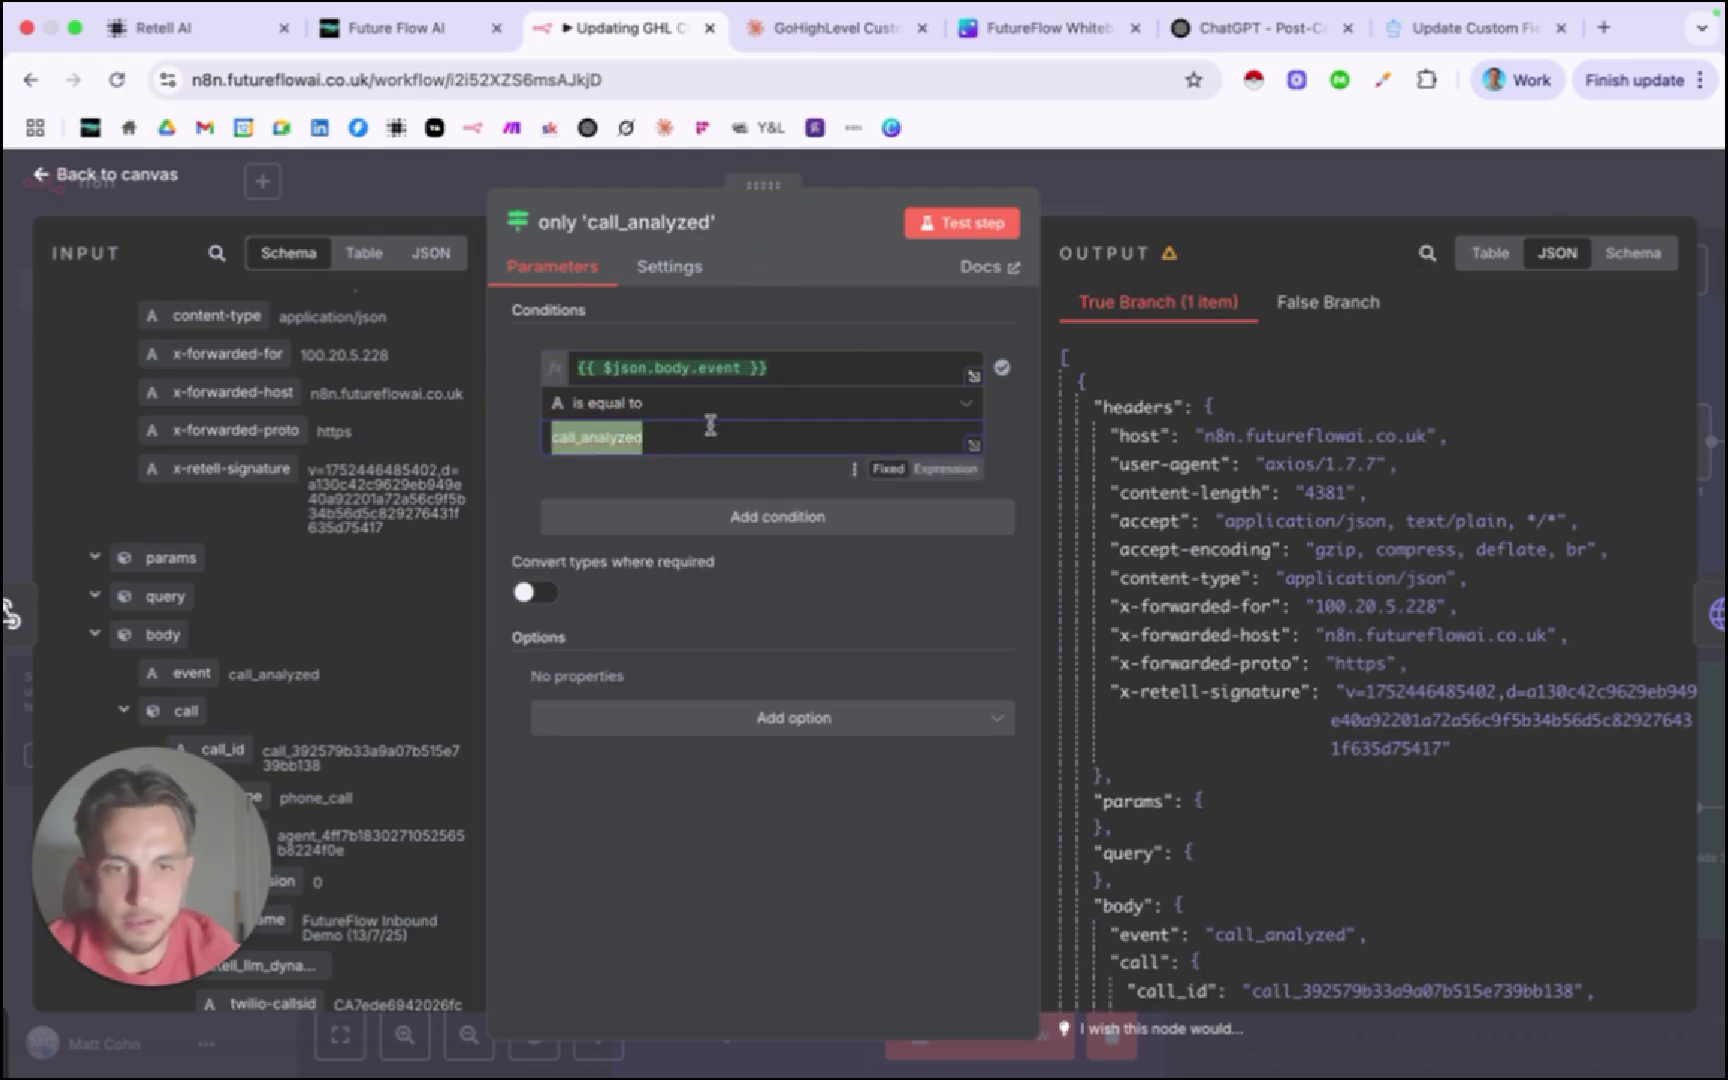
{"action": "left_click", "coordinate": [1148, 178]}
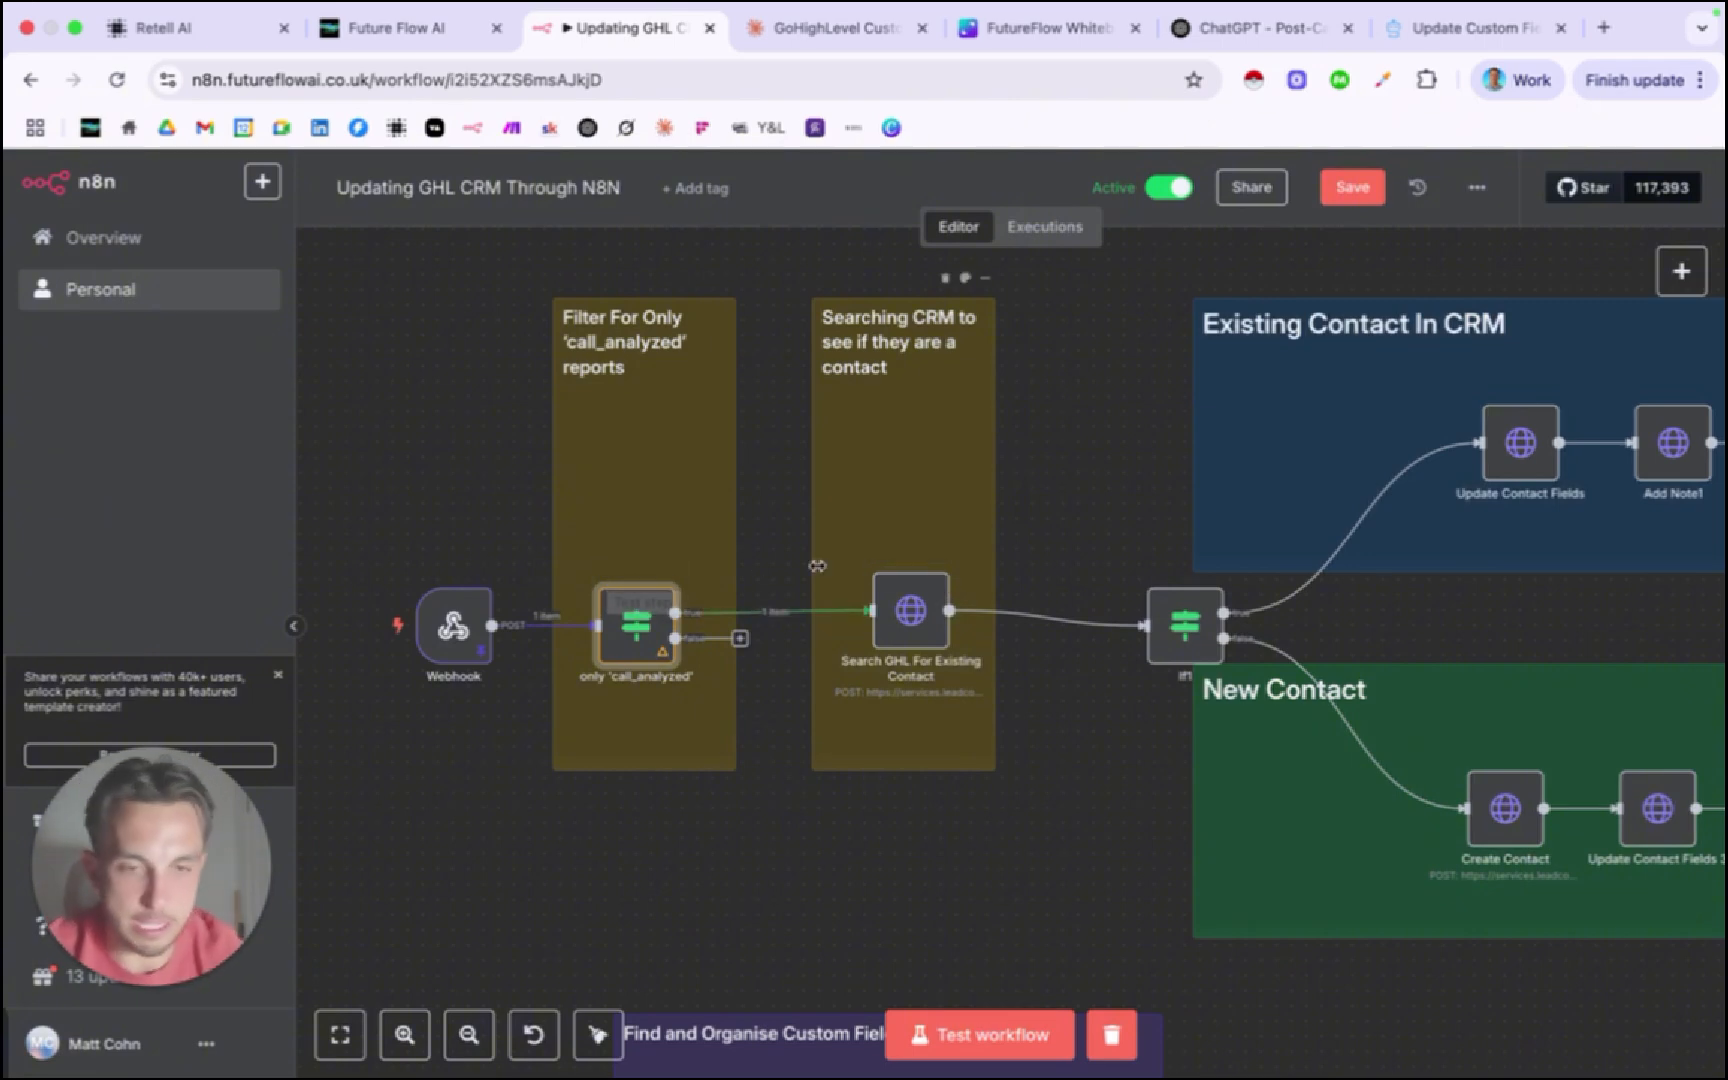
{"action": "left_click", "coordinate": [604, 568]}
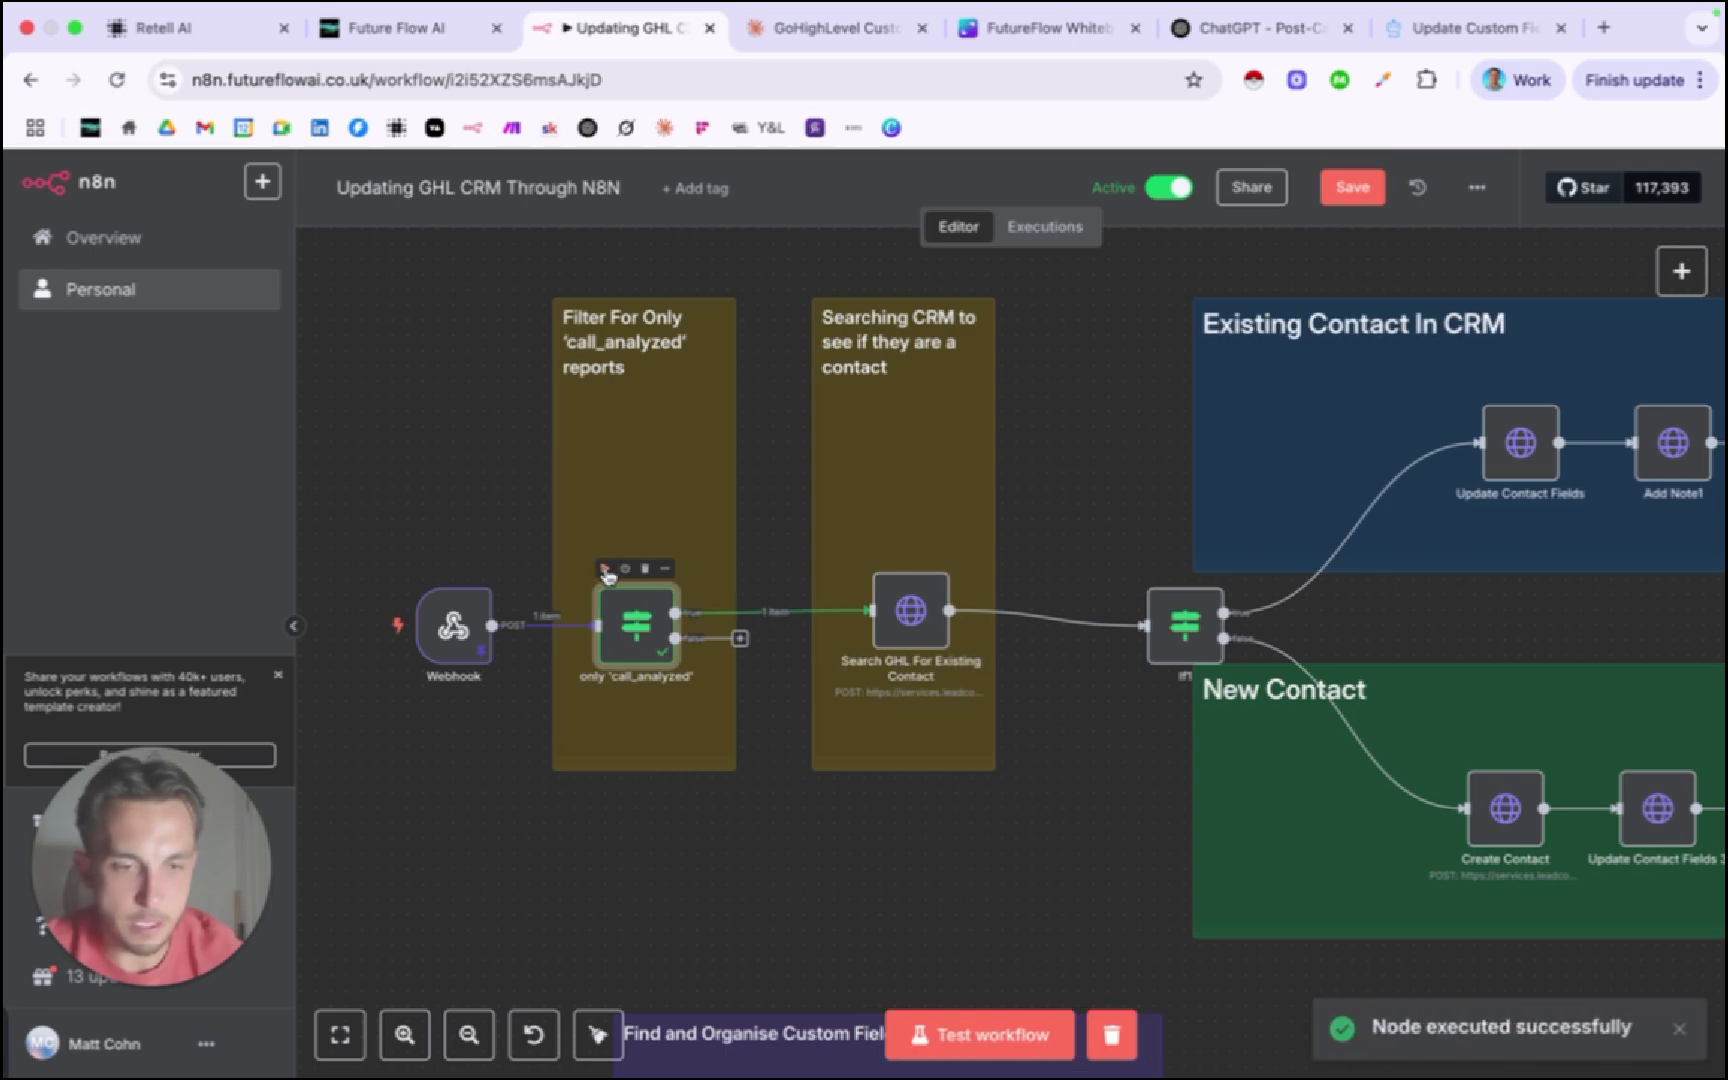
Open the Search GHL For Existing Contact node and check its contacts/search URL and the Authorization header's bearer token placeholder.
{"action": "scroll", "coordinate": [893, 627], "scroll_direction": "right", "scroll_amount": 3}
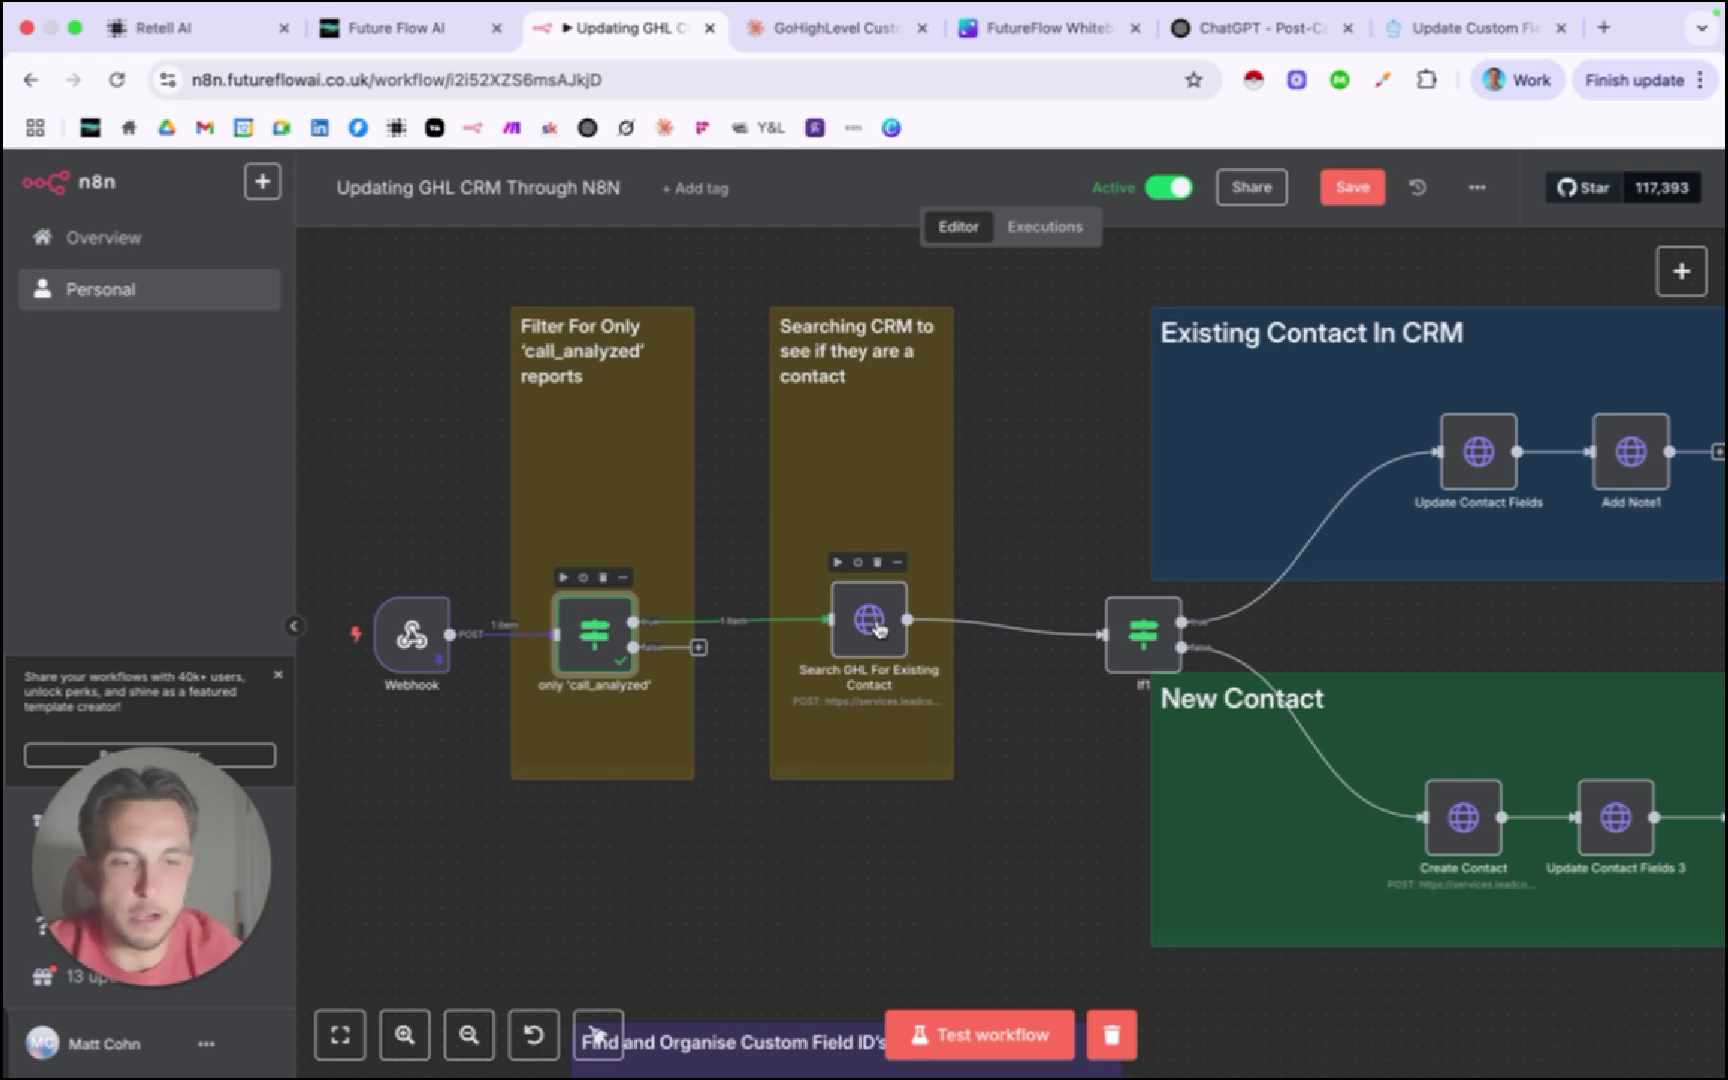
{"action": "double_click", "coordinate": [871, 622]}
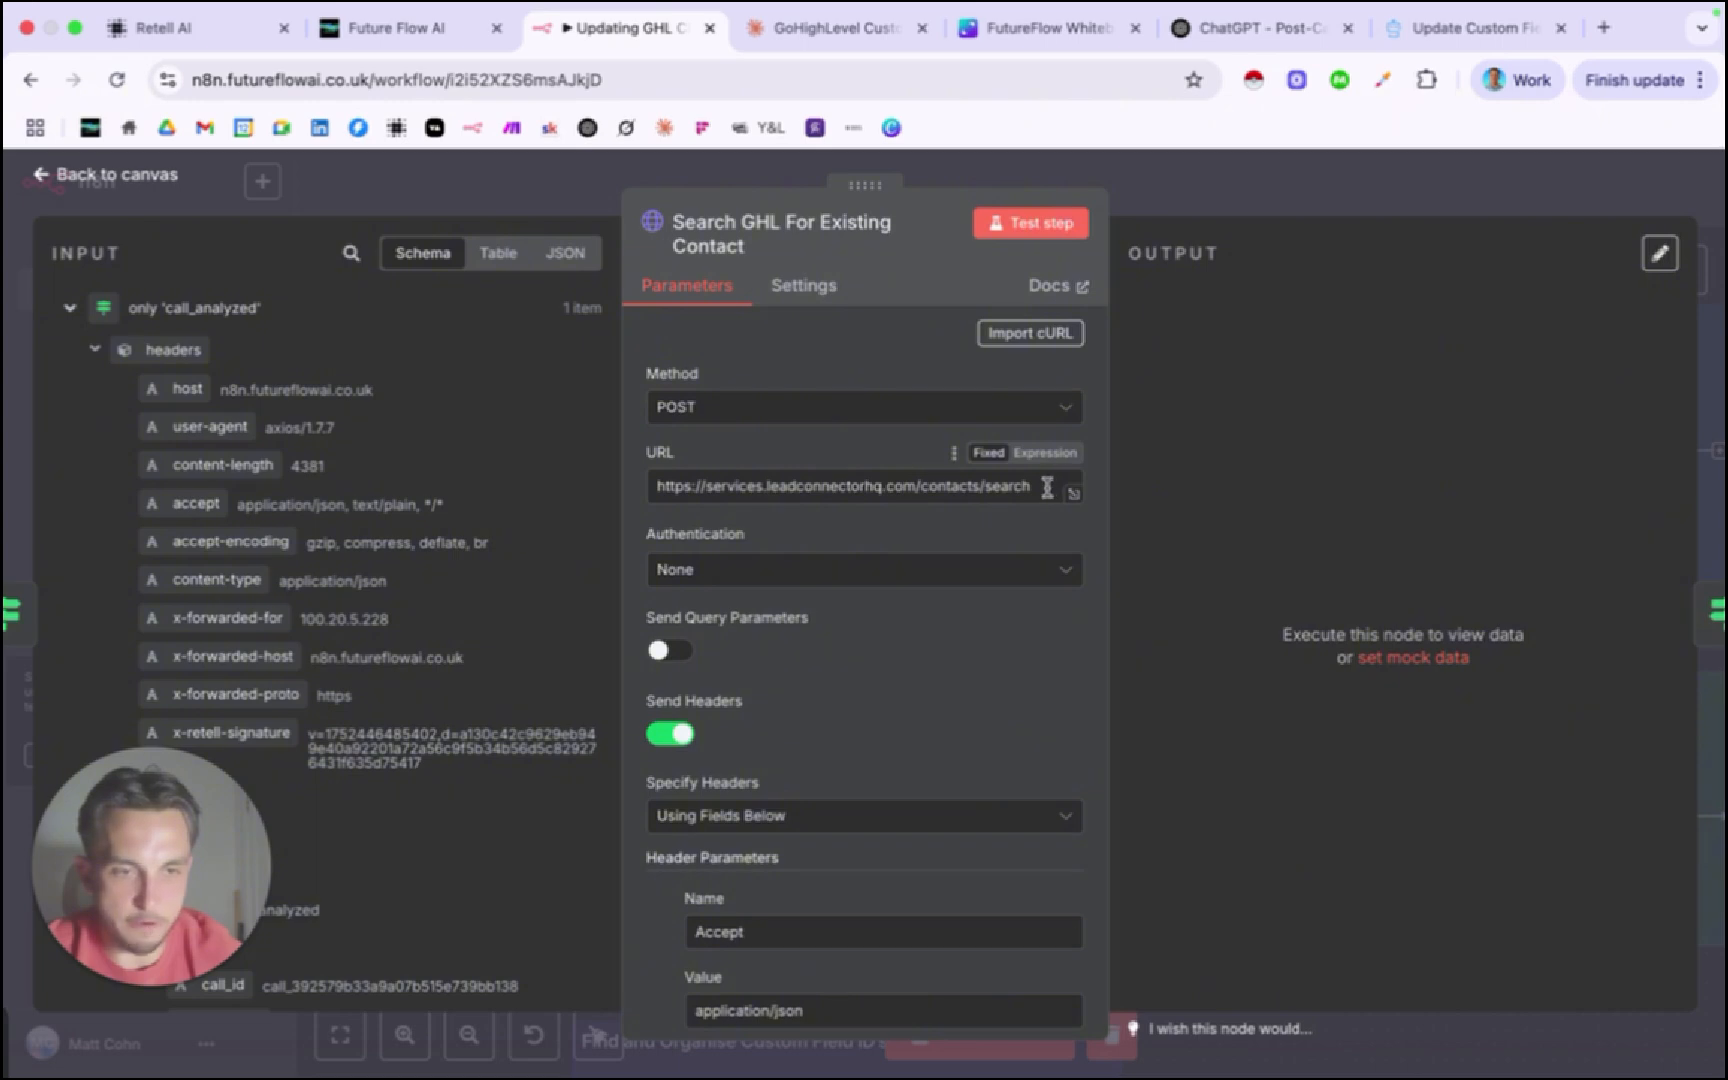
{"action": "left_click_drag", "start_coordinate": [1047, 487], "coordinate": [672, 487]}
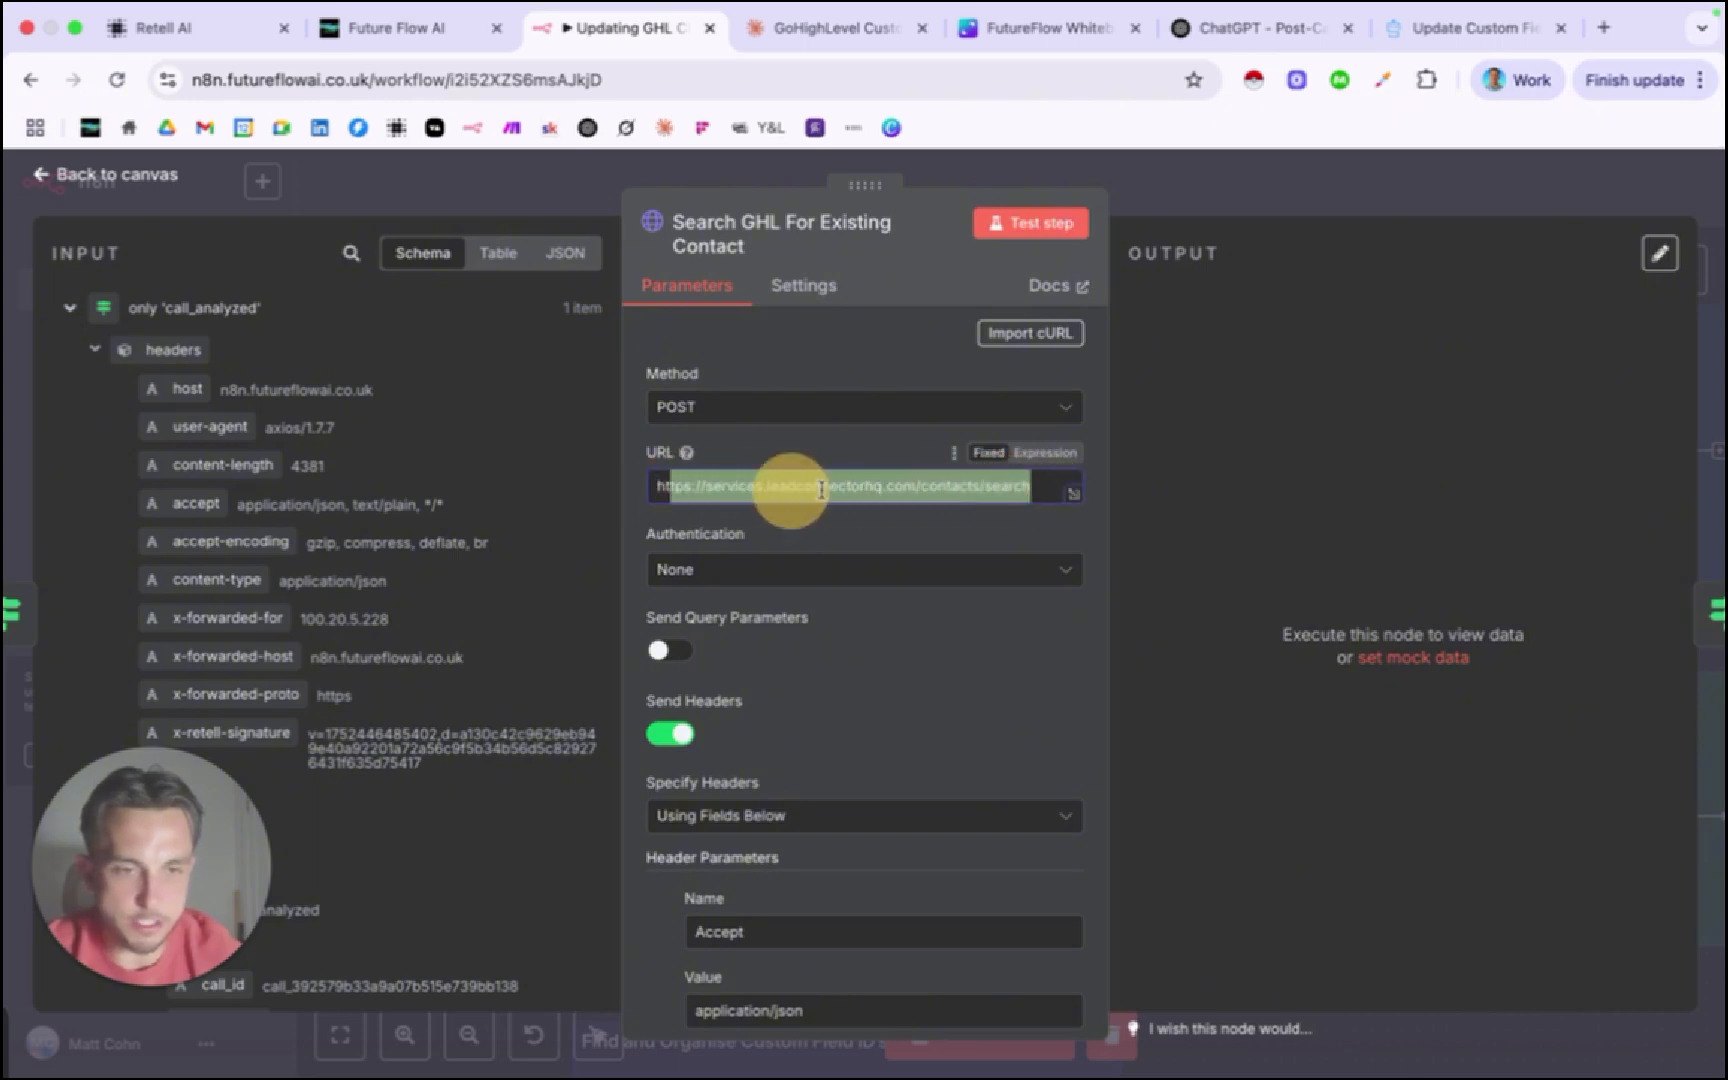
{"action": "left_click", "coordinate": [968, 488]}
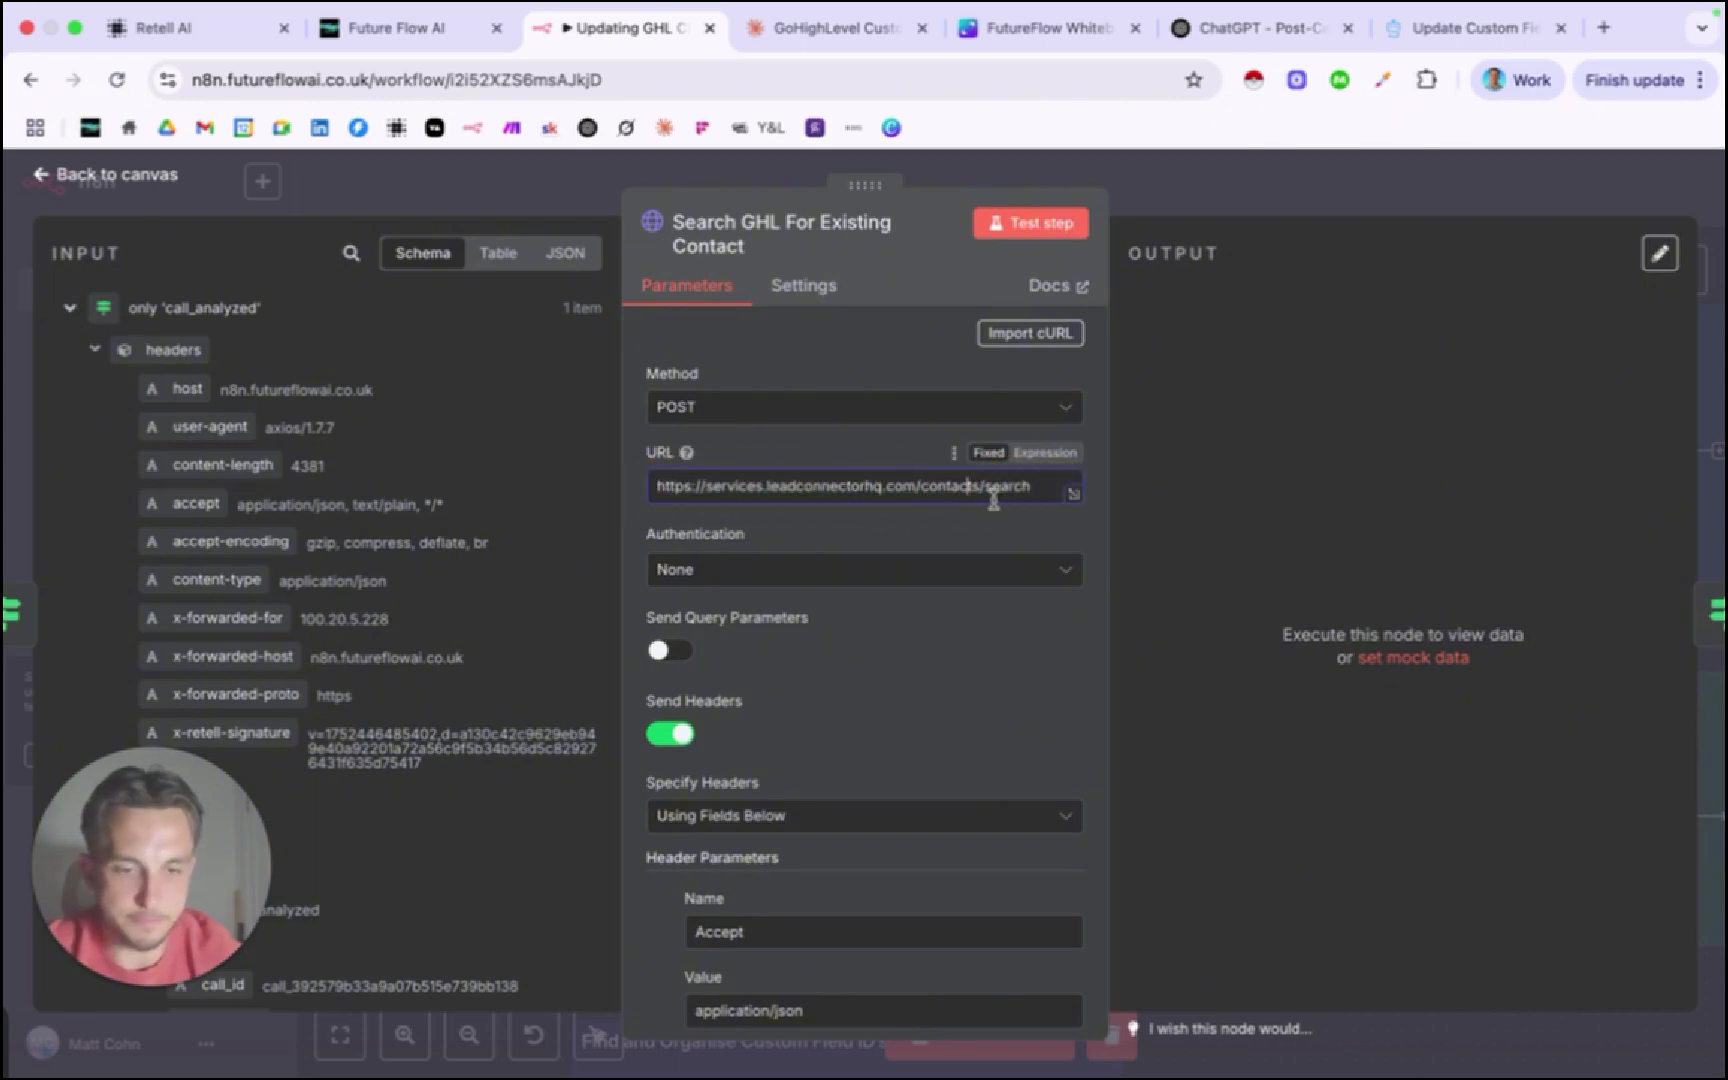
{"action": "scroll", "coordinate": [993, 500], "scroll_direction": "down", "scroll_amount": 10}
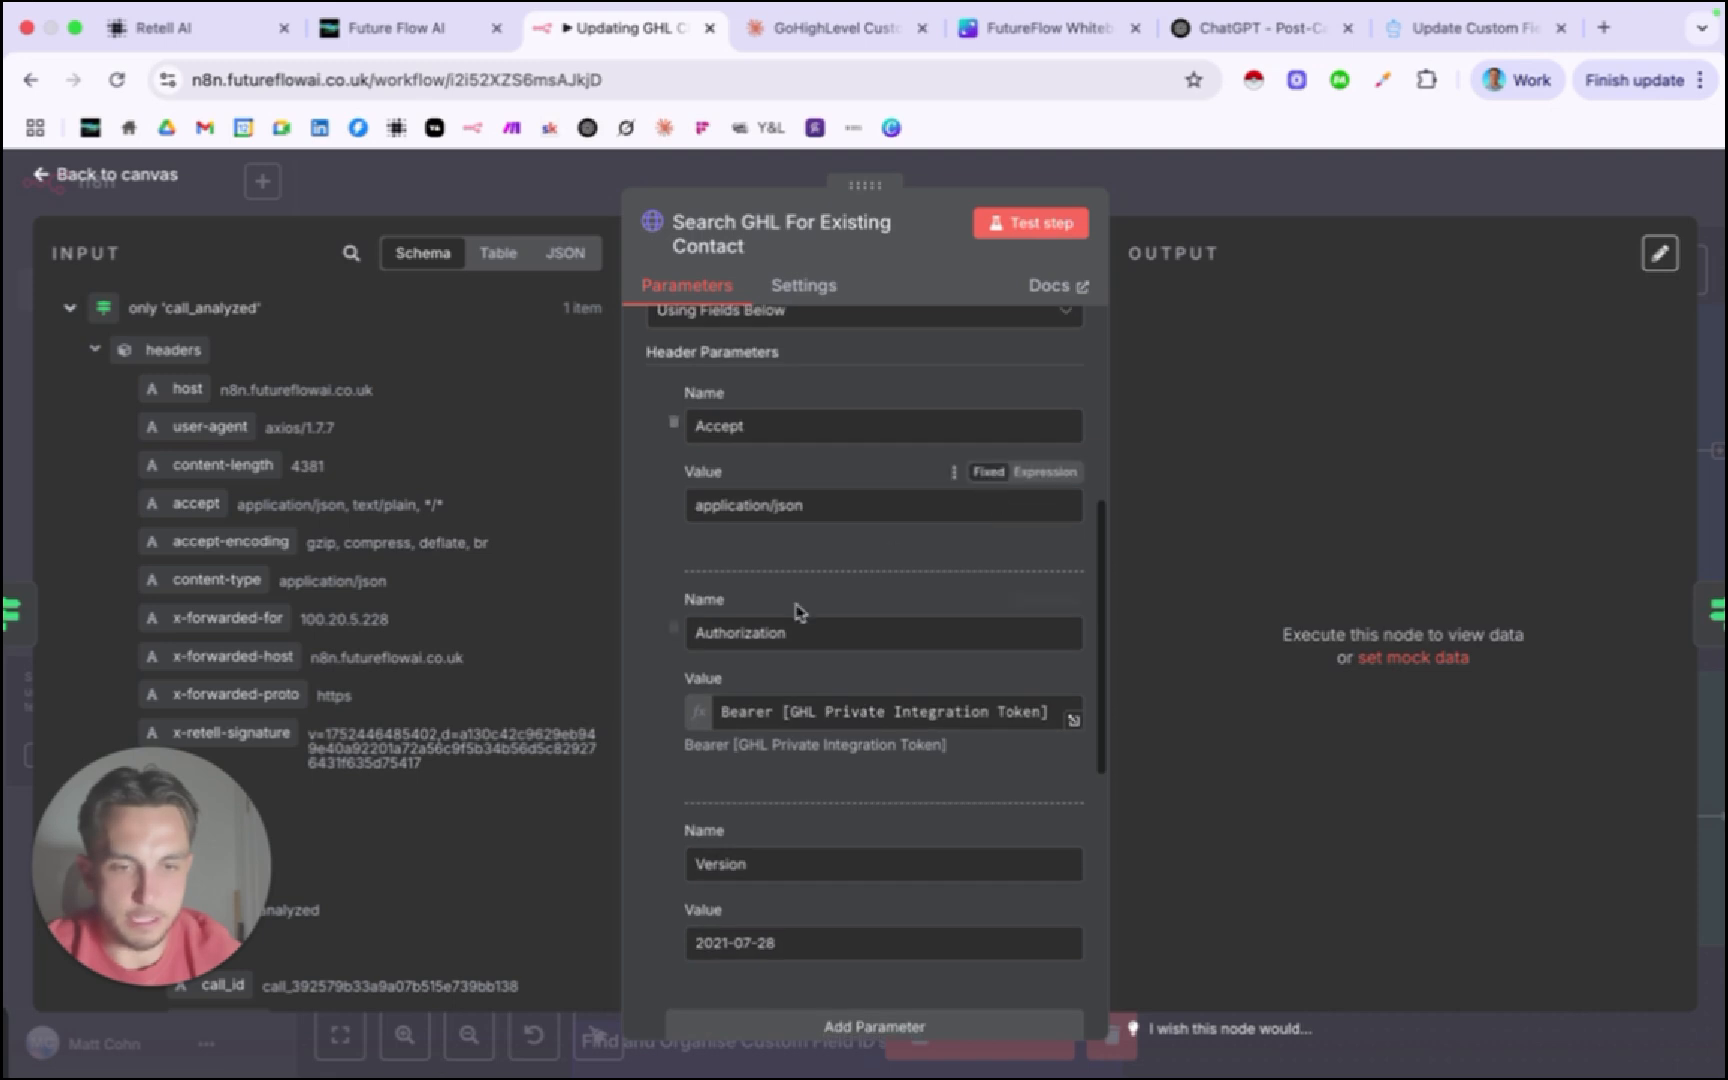
{"action": "scroll", "coordinate": [770, 615], "scroll_direction": "down", "scroll_amount": 2}
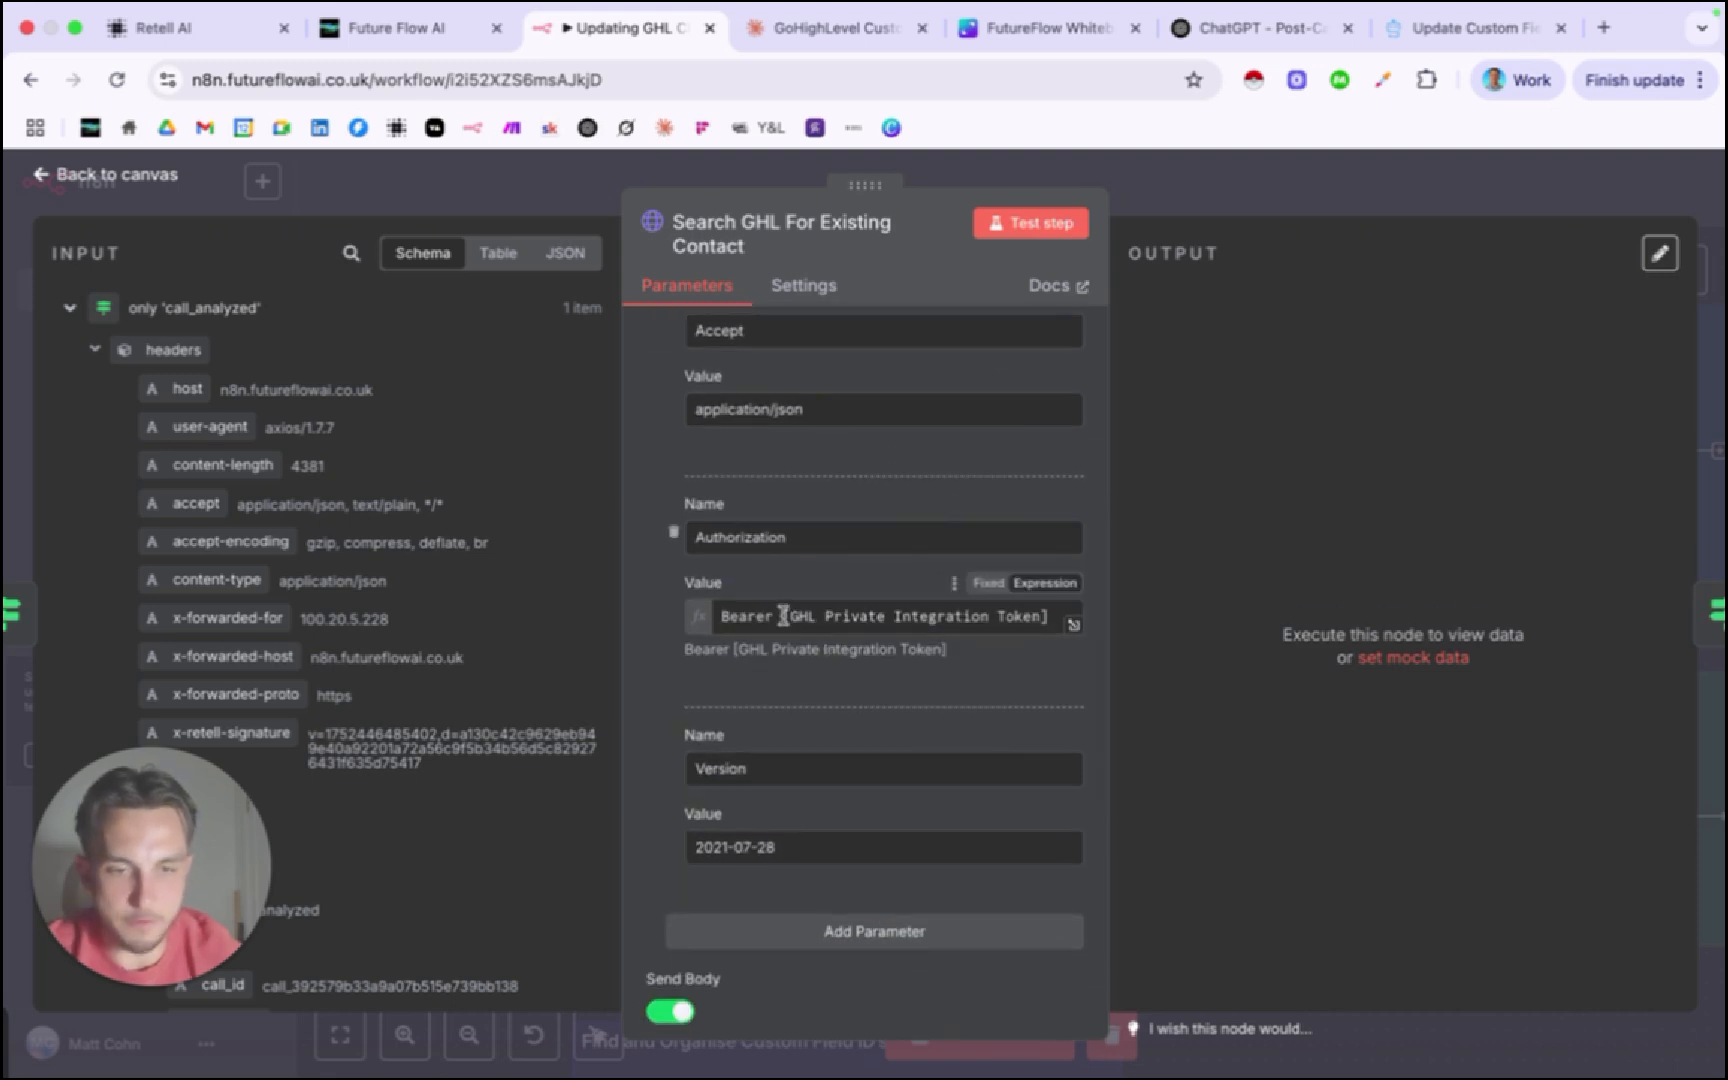
{"action": "left_click_drag", "start_coordinate": [783, 615], "coordinate": [1048, 617]}
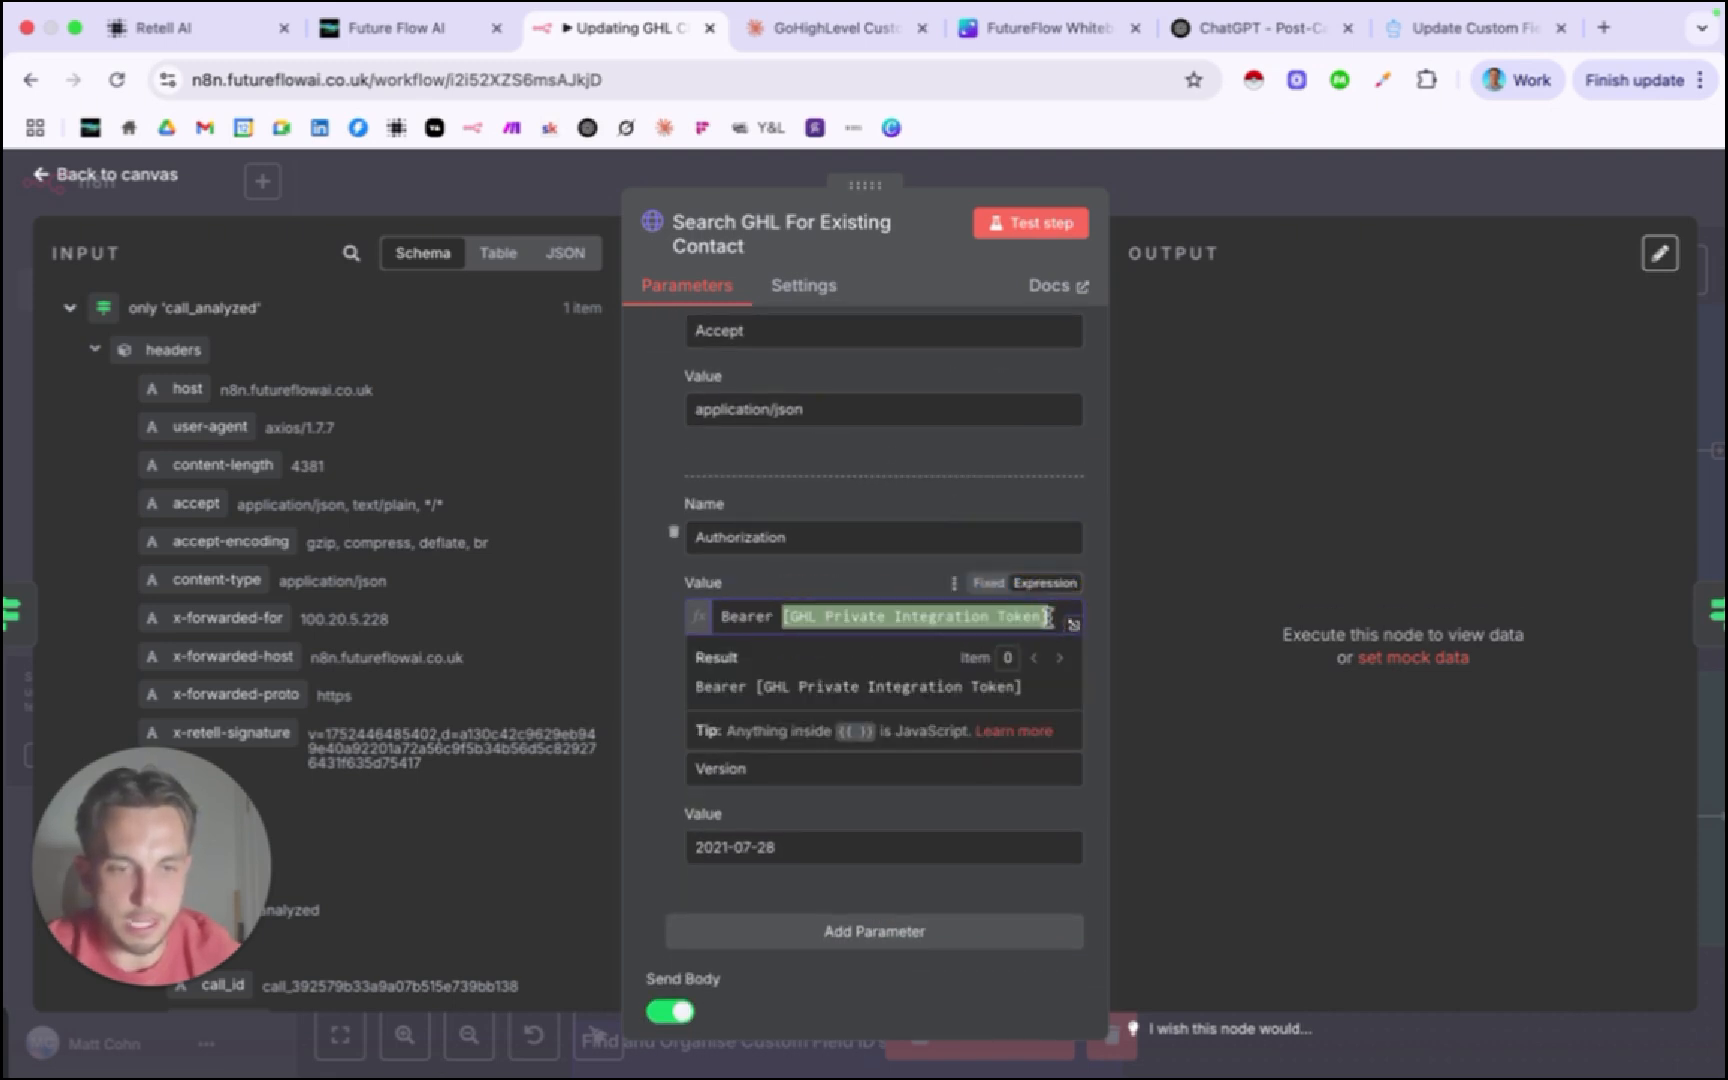
{"action": "left_click", "coordinate": [838, 600]}
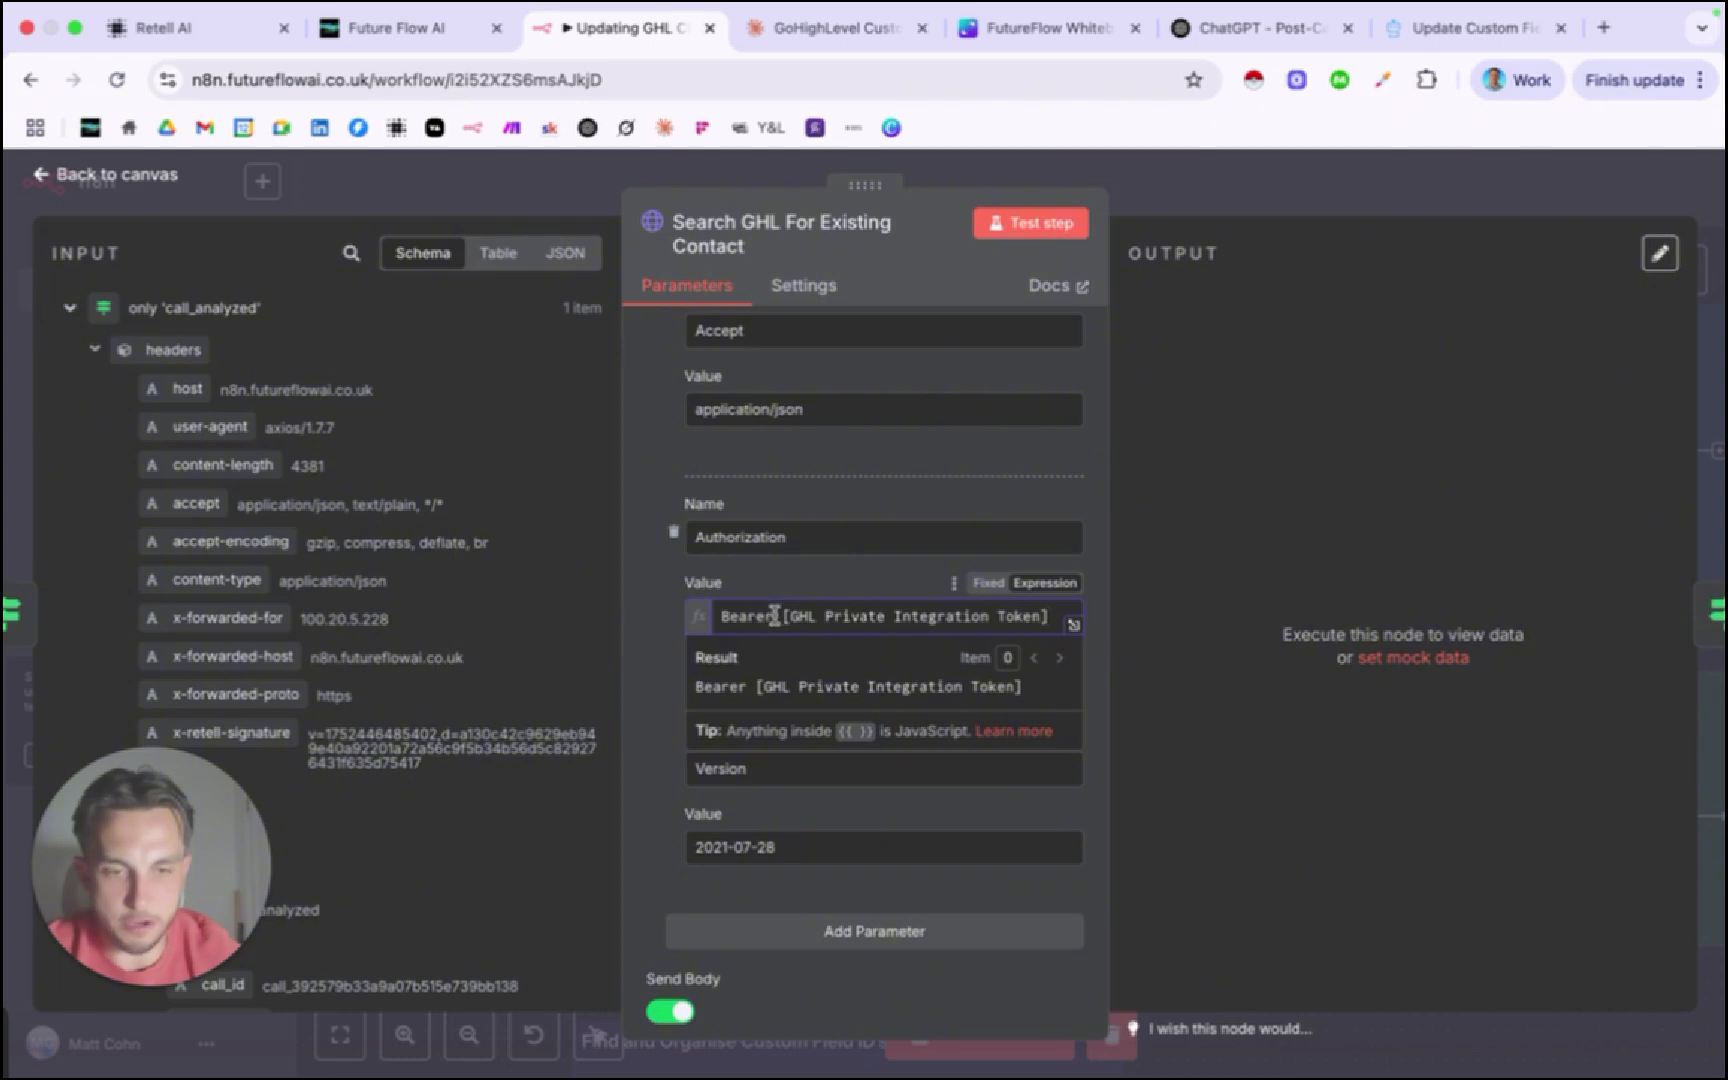
{"action": "left_click", "coordinate": [835, 580]}
Examine the search request's expanded JSON body, including the locationId placeholder and the phone filter using from_number, and close the node.
{"action": "scroll", "coordinate": [838, 587], "scroll_direction": "down", "scroll_amount": 3}
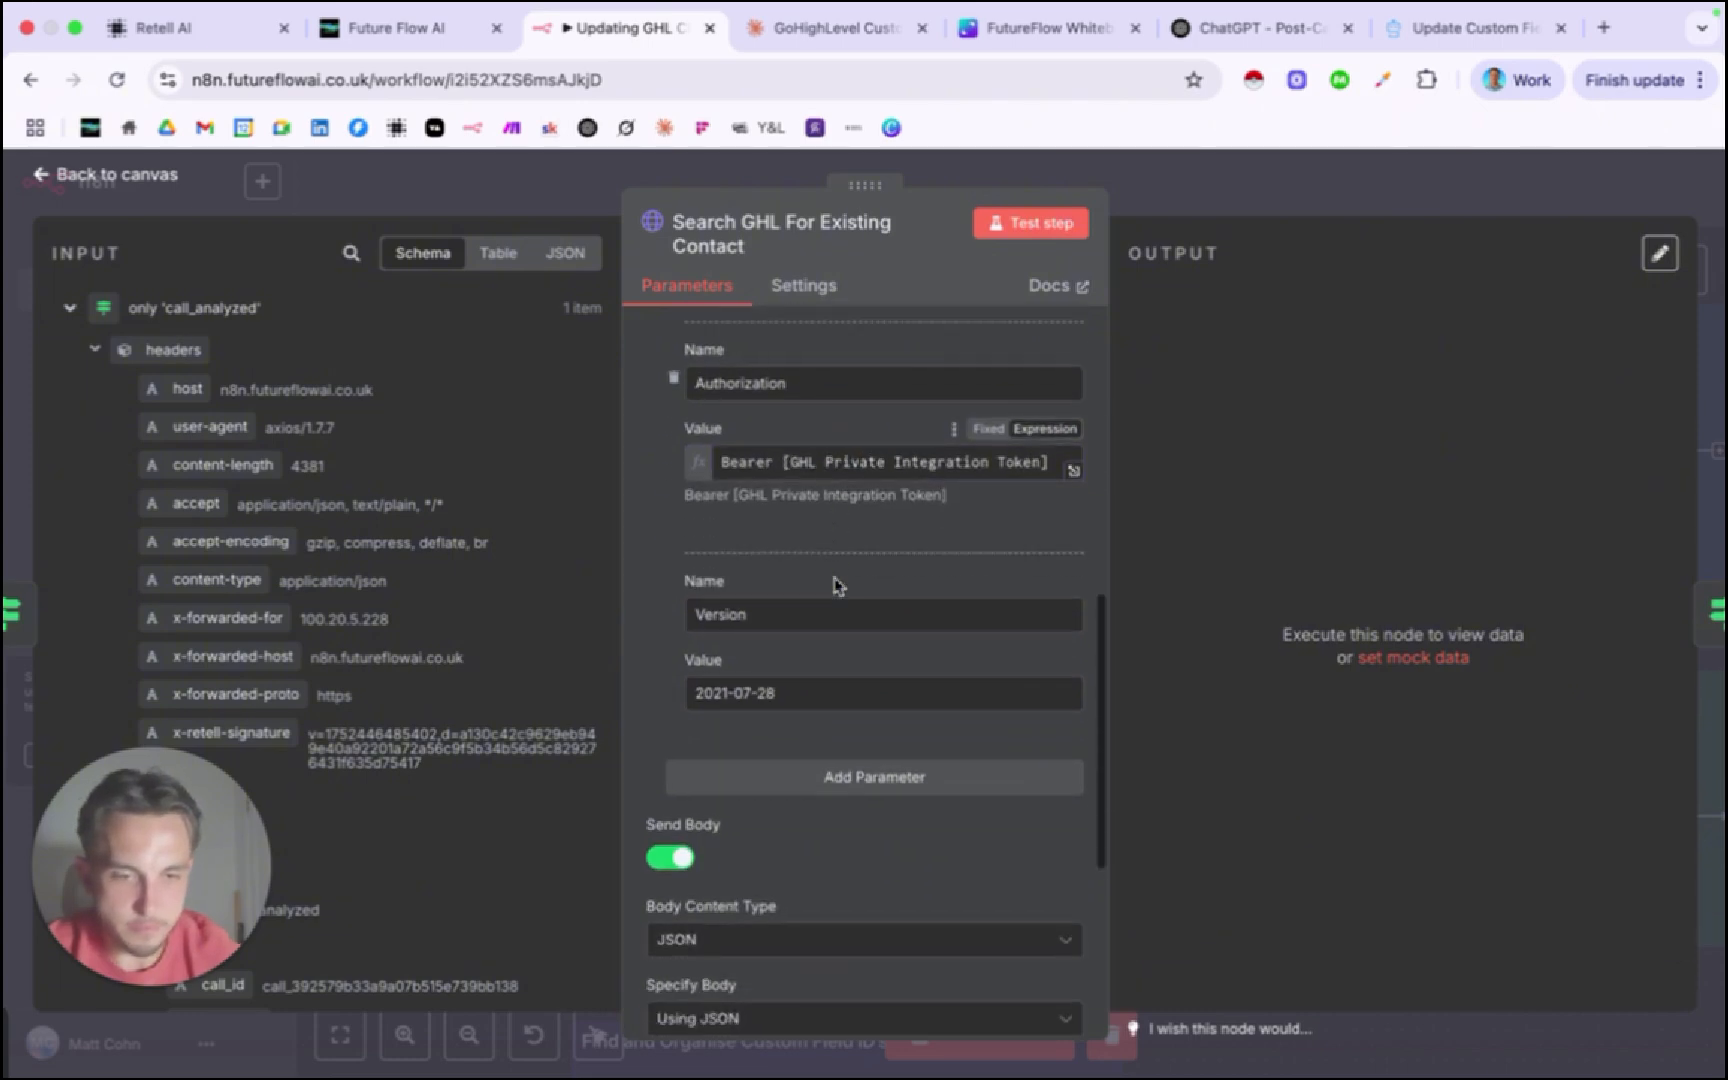
{"action": "scroll", "coordinate": [818, 668], "scroll_direction": "down", "scroll_amount": 5}
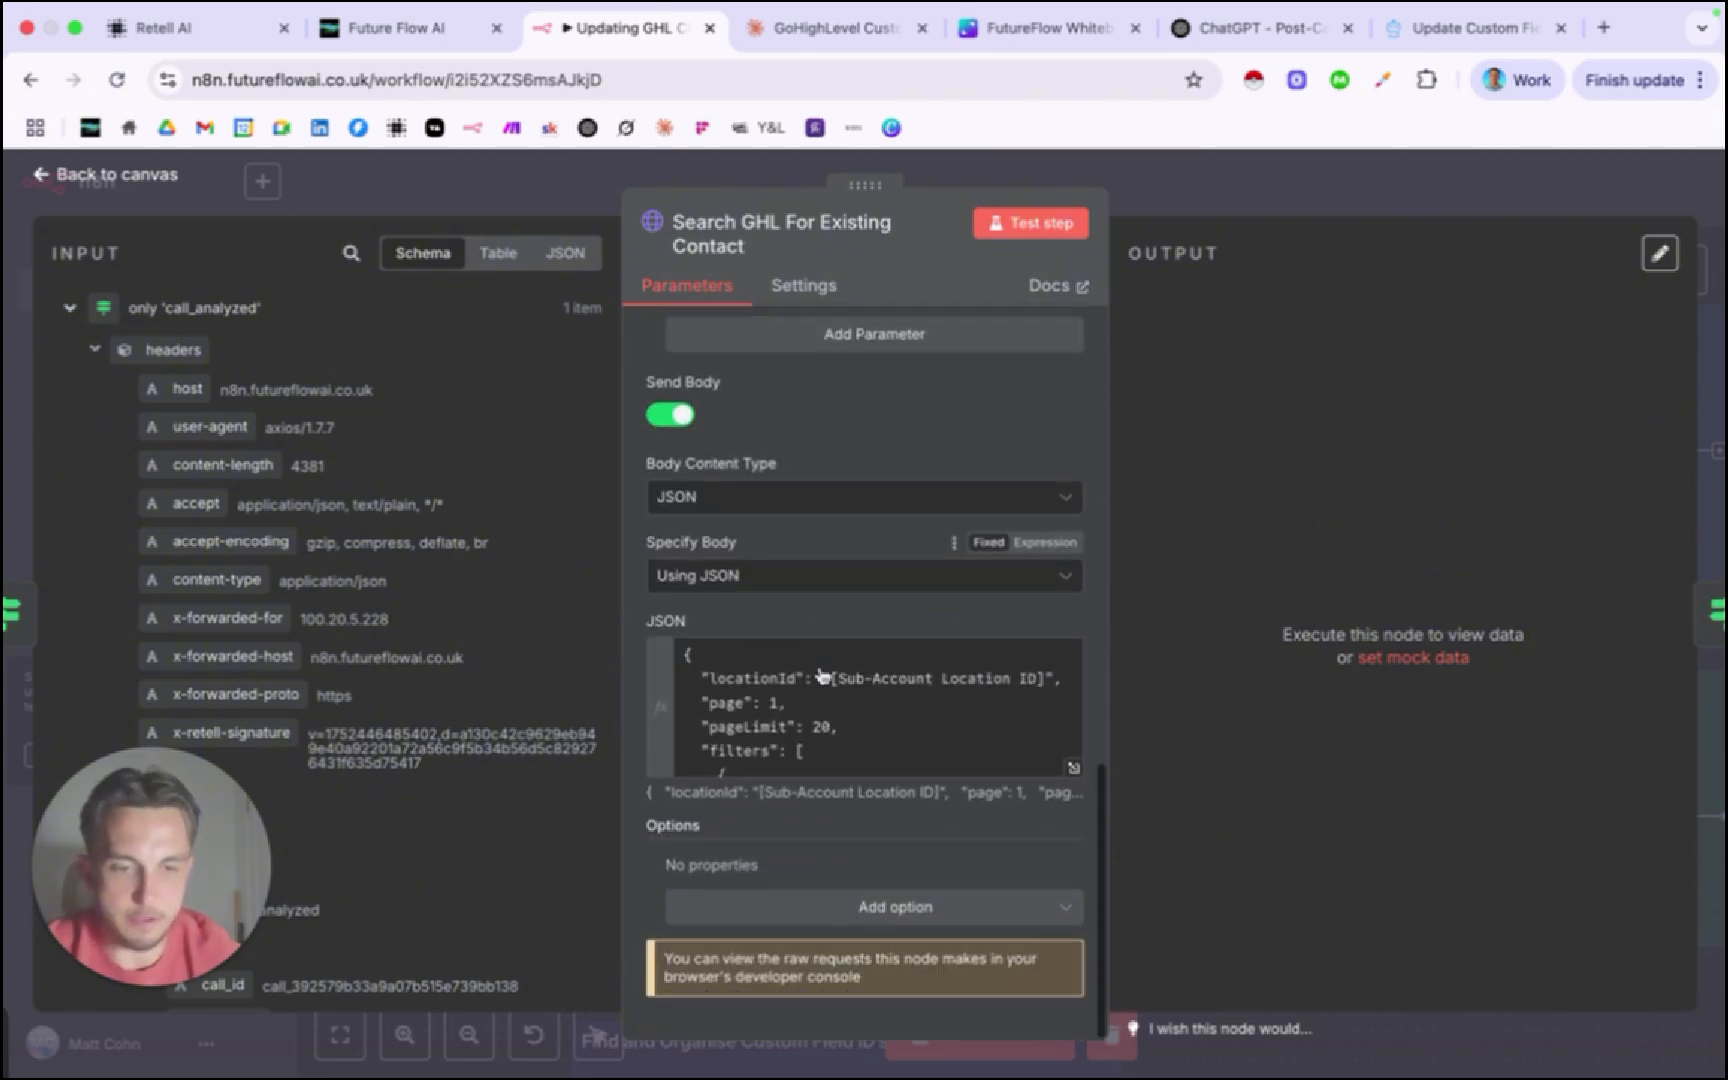
{"action": "left_click", "coordinate": [1073, 767]}
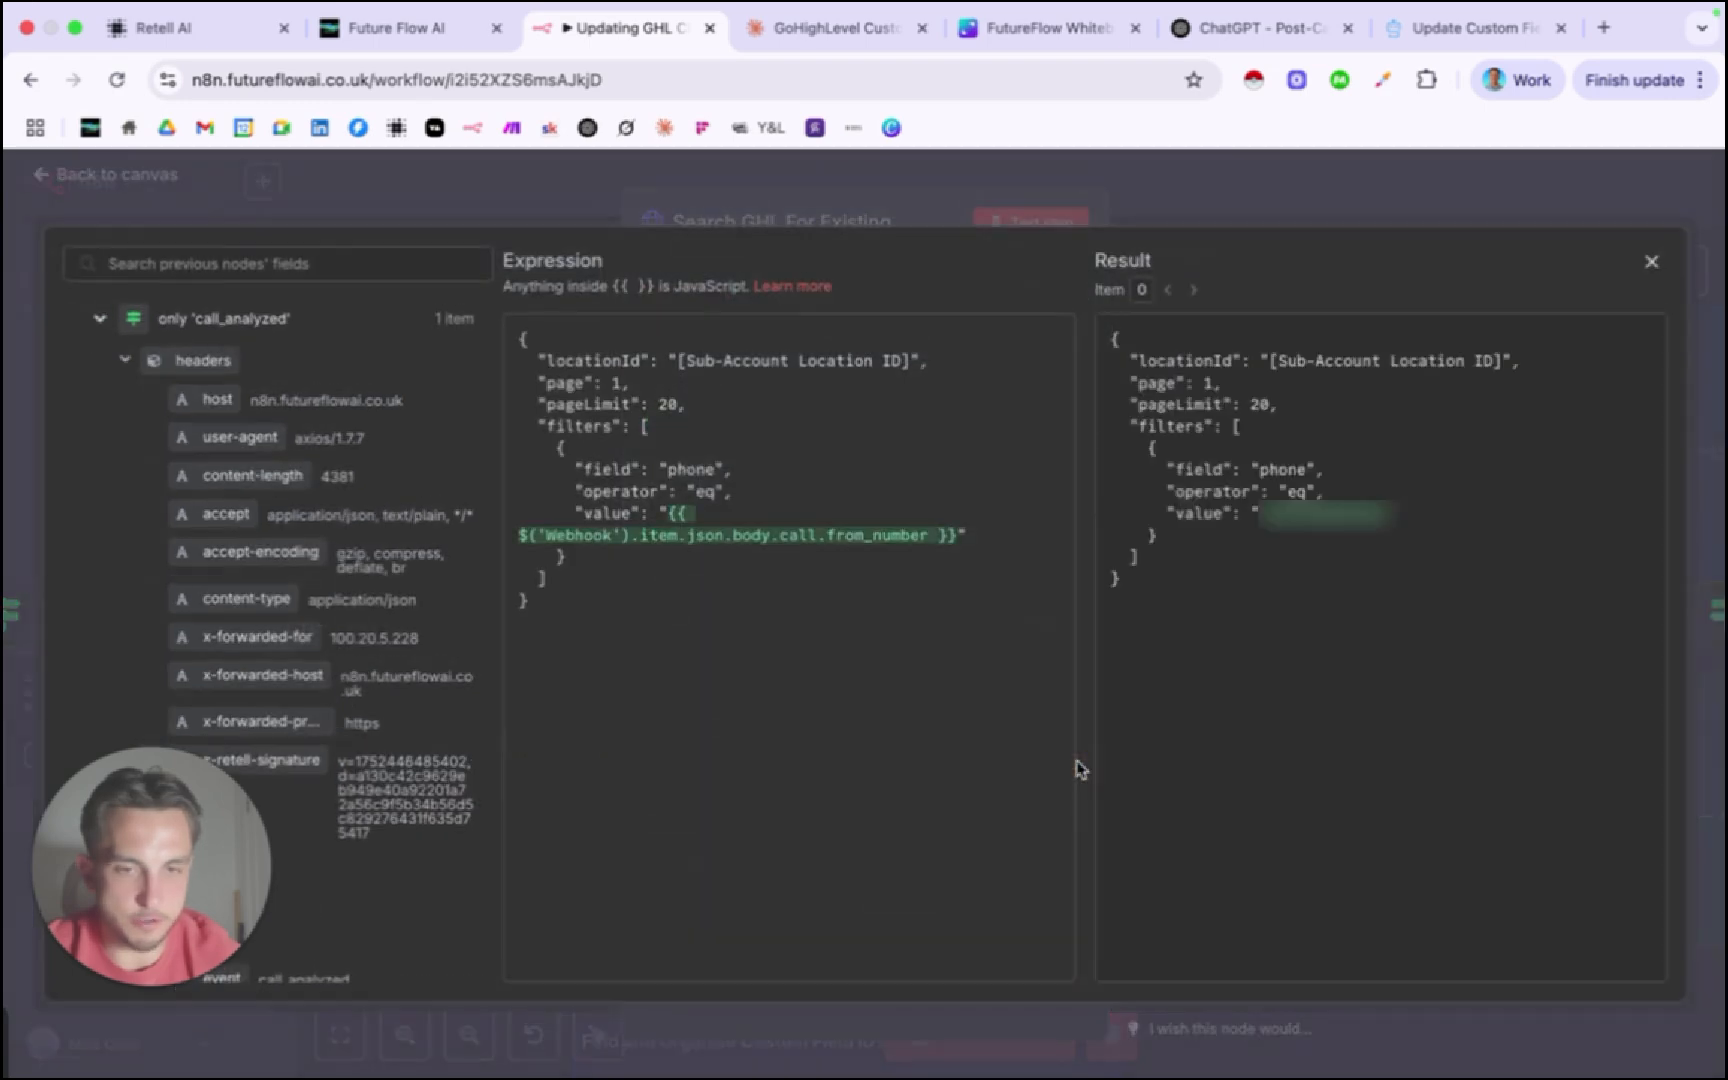
{"action": "left_click_drag", "start_coordinate": [548, 353], "coordinate": [643, 357]}
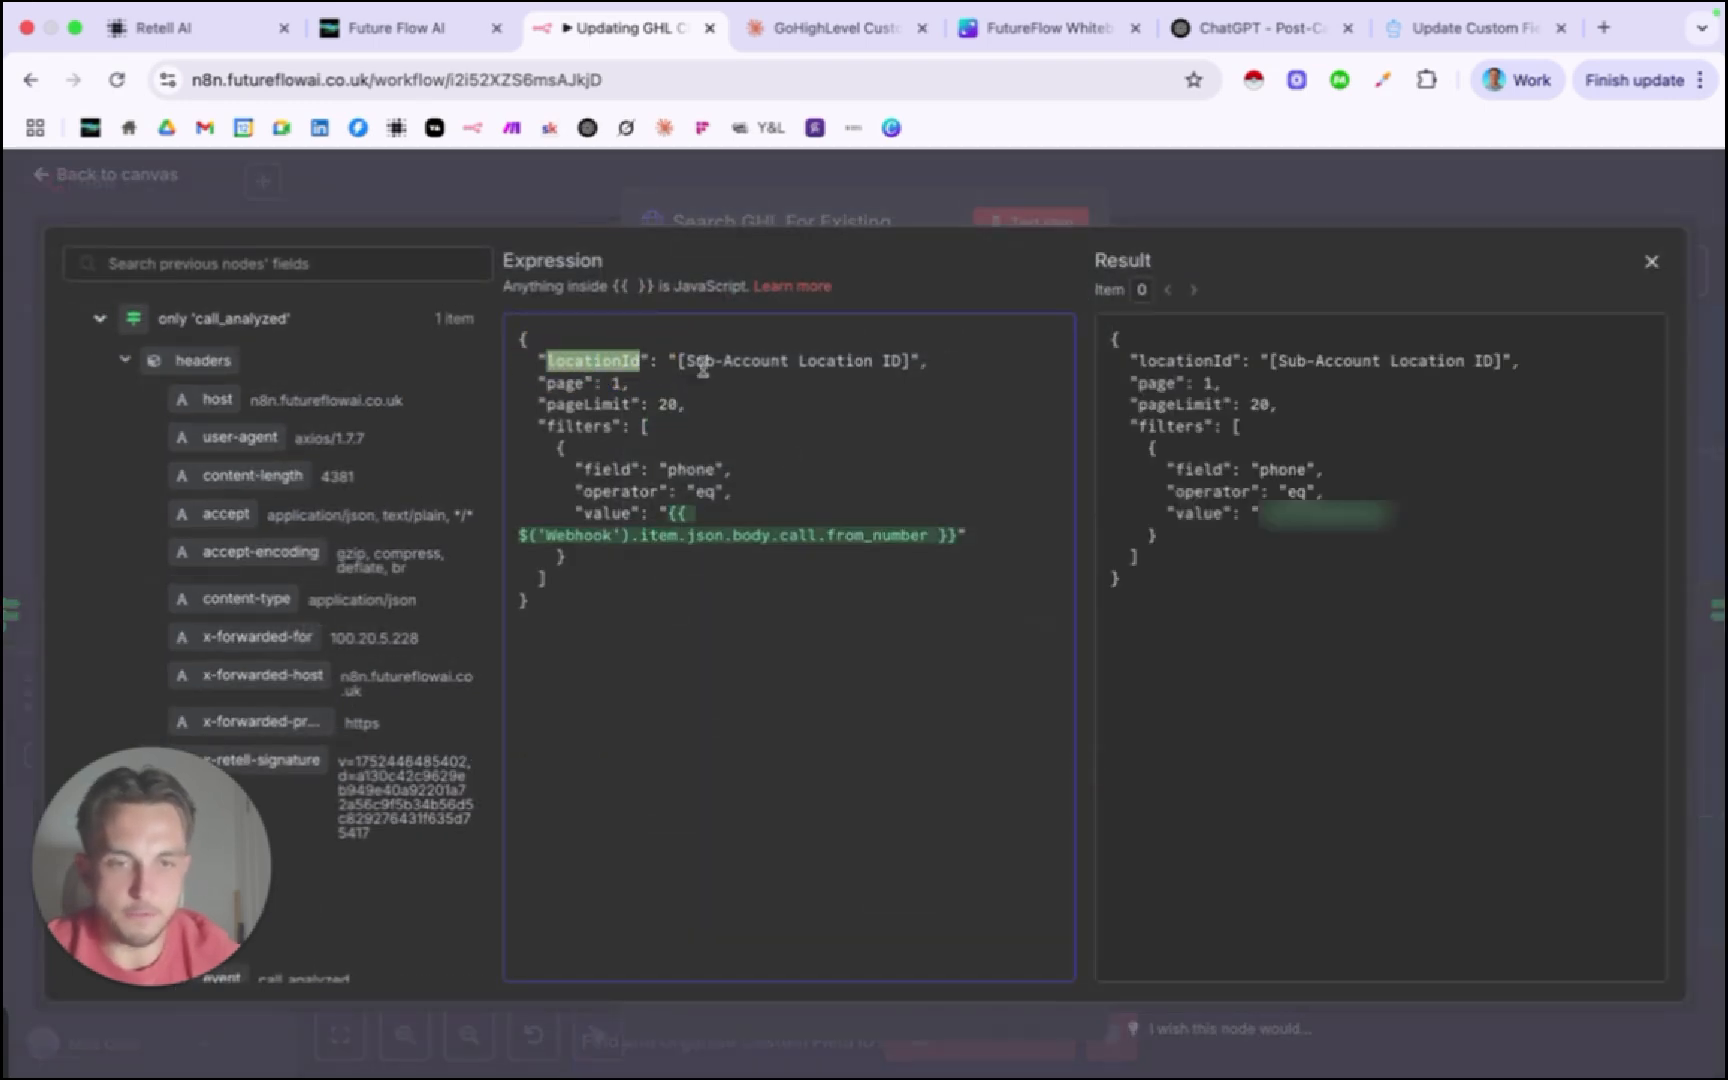
{"action": "left_click_drag", "start_coordinate": [904, 362], "coordinate": [683, 362]}
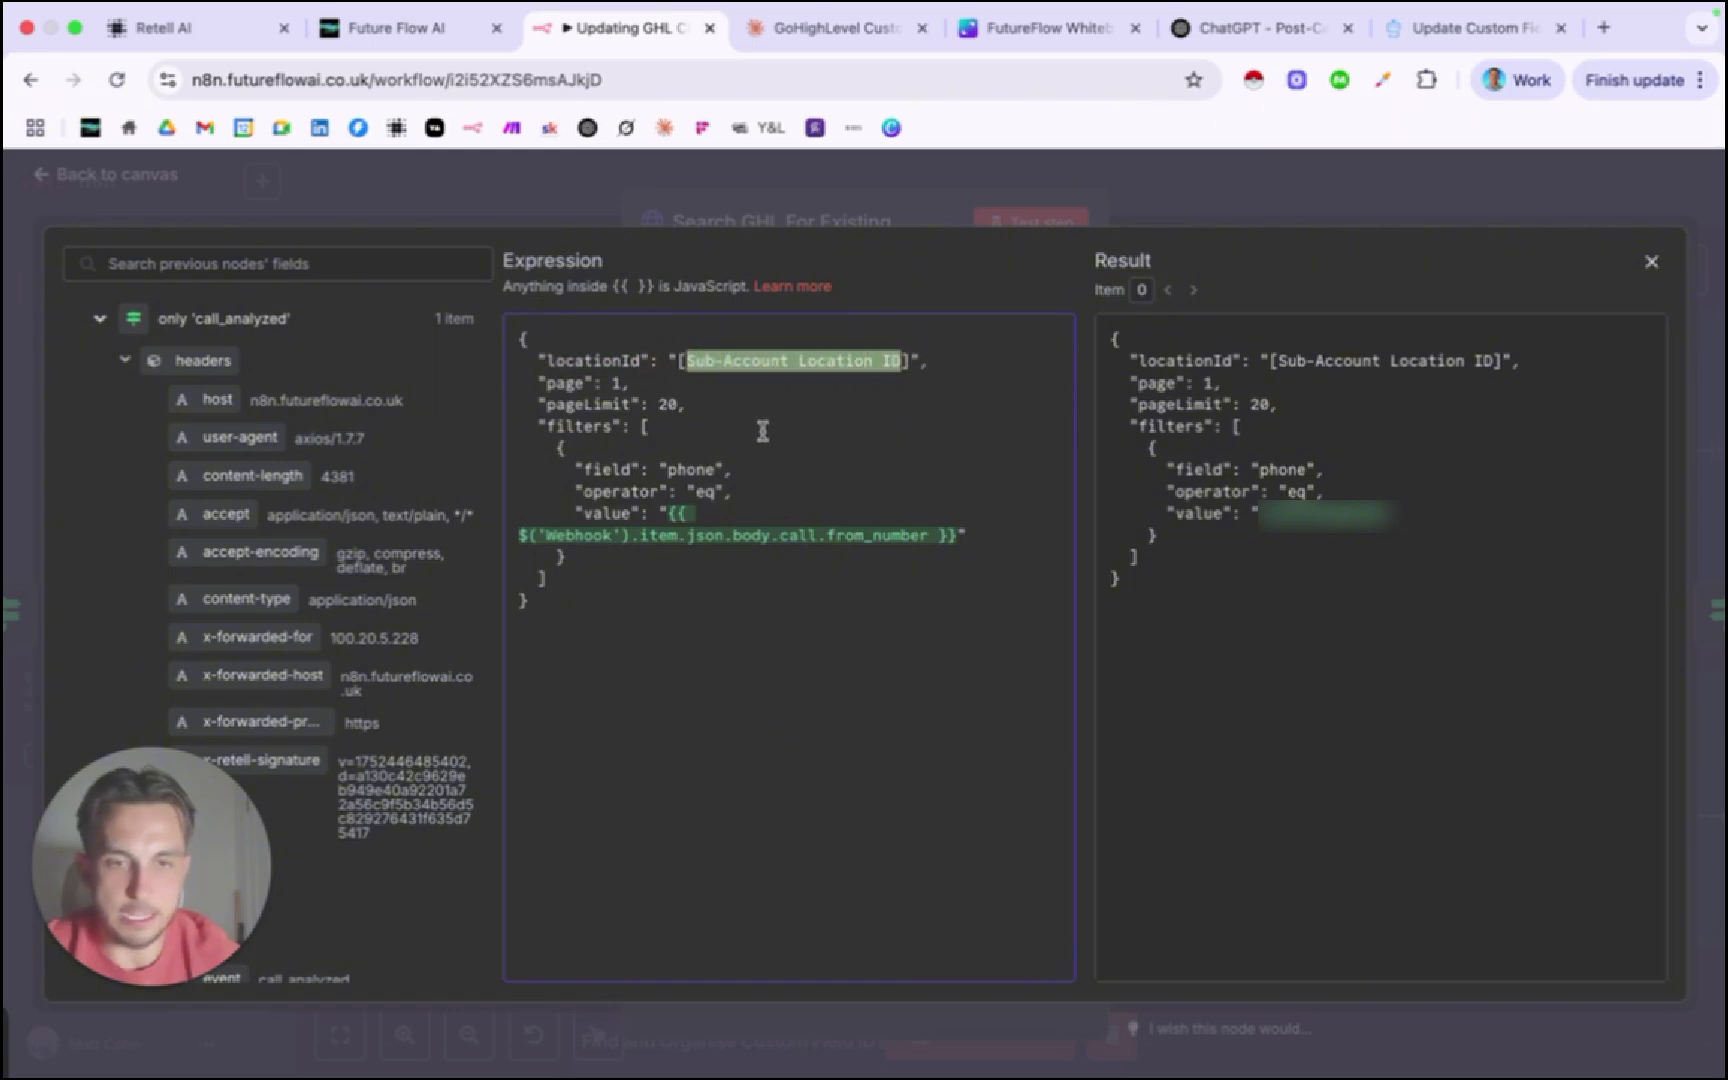
{"action": "left_click_drag", "start_coordinate": [582, 469], "coordinate": [714, 468]}
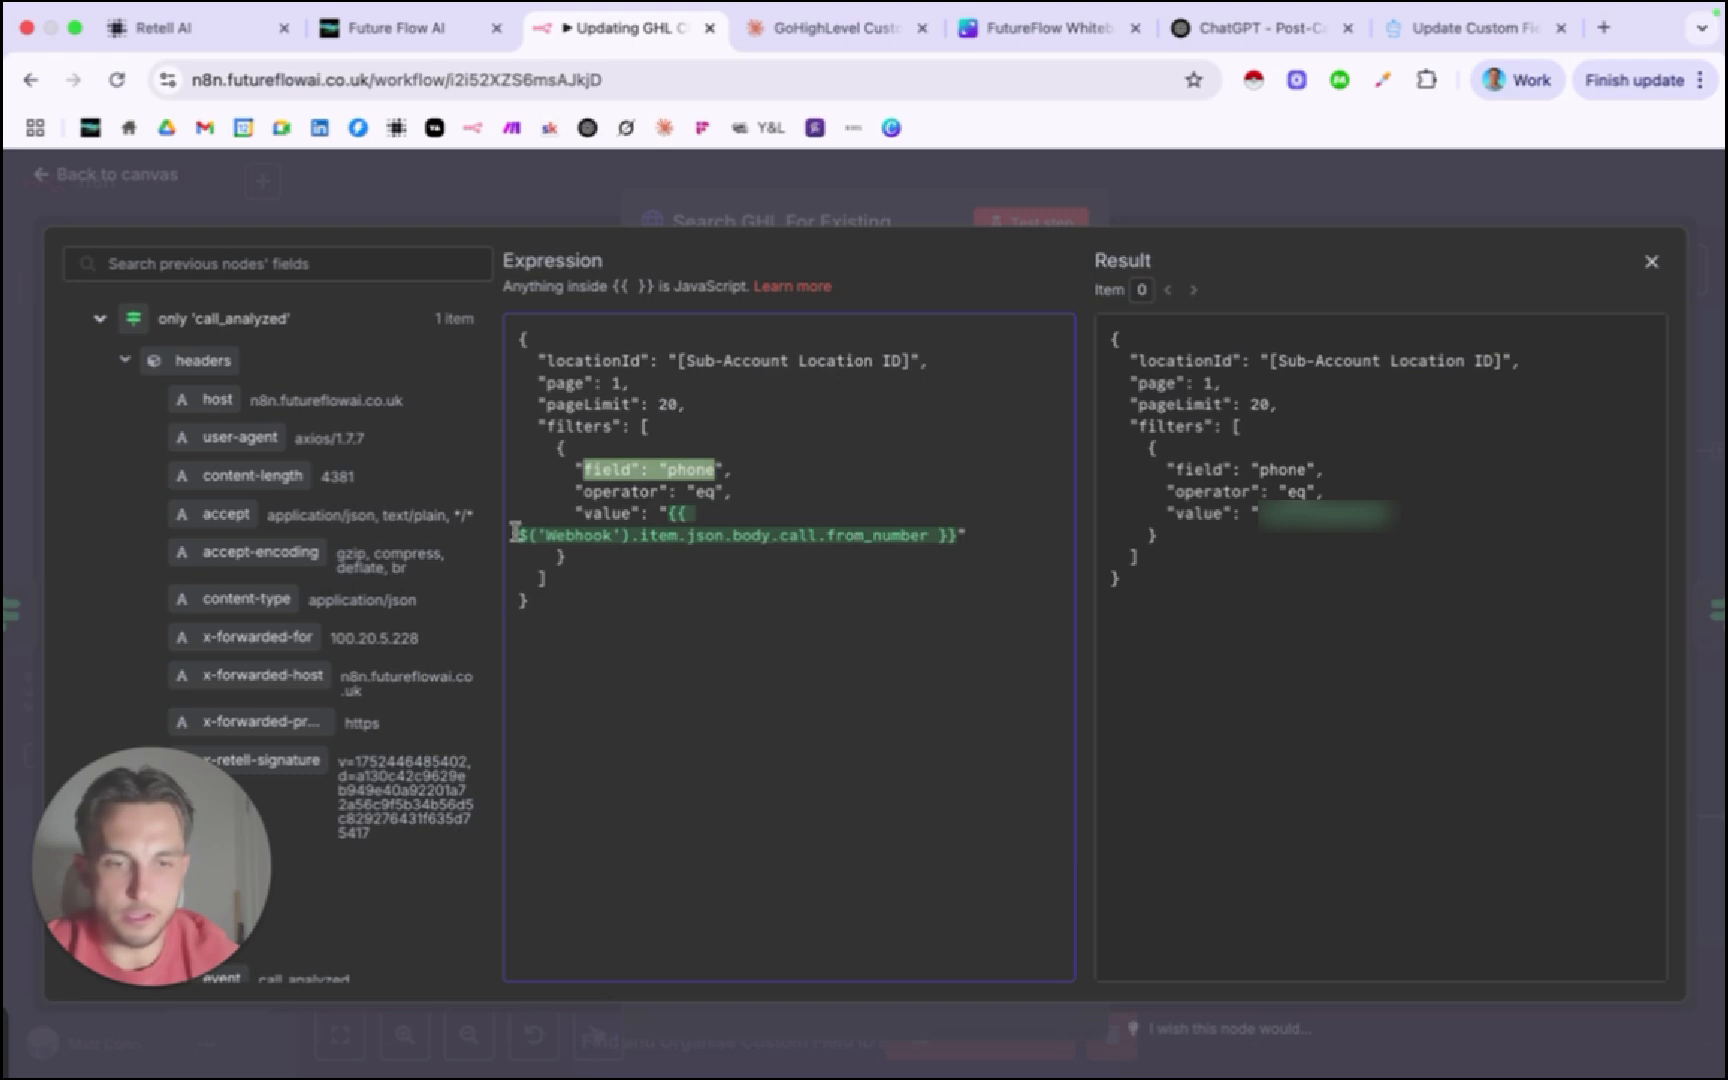
{"action": "left_click_drag", "start_coordinate": [815, 536], "coordinate": [928, 536]}
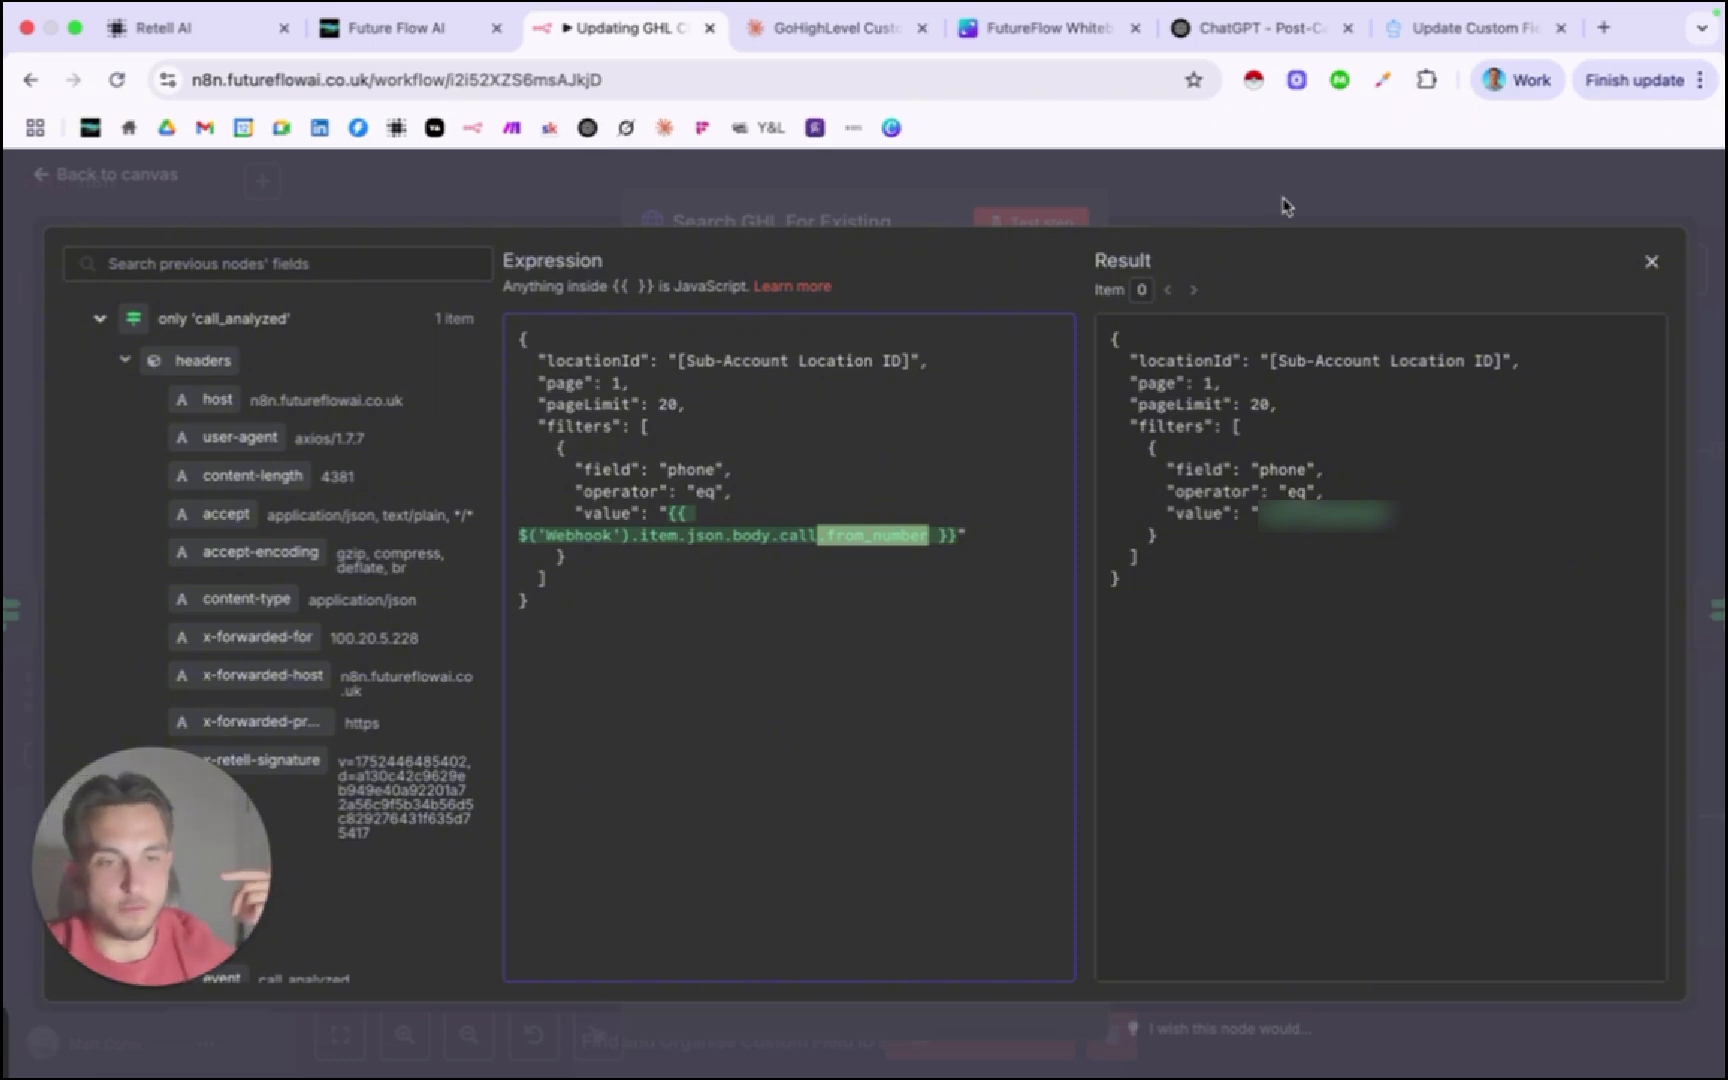
{"action": "left_click", "coordinate": [1283, 206]}
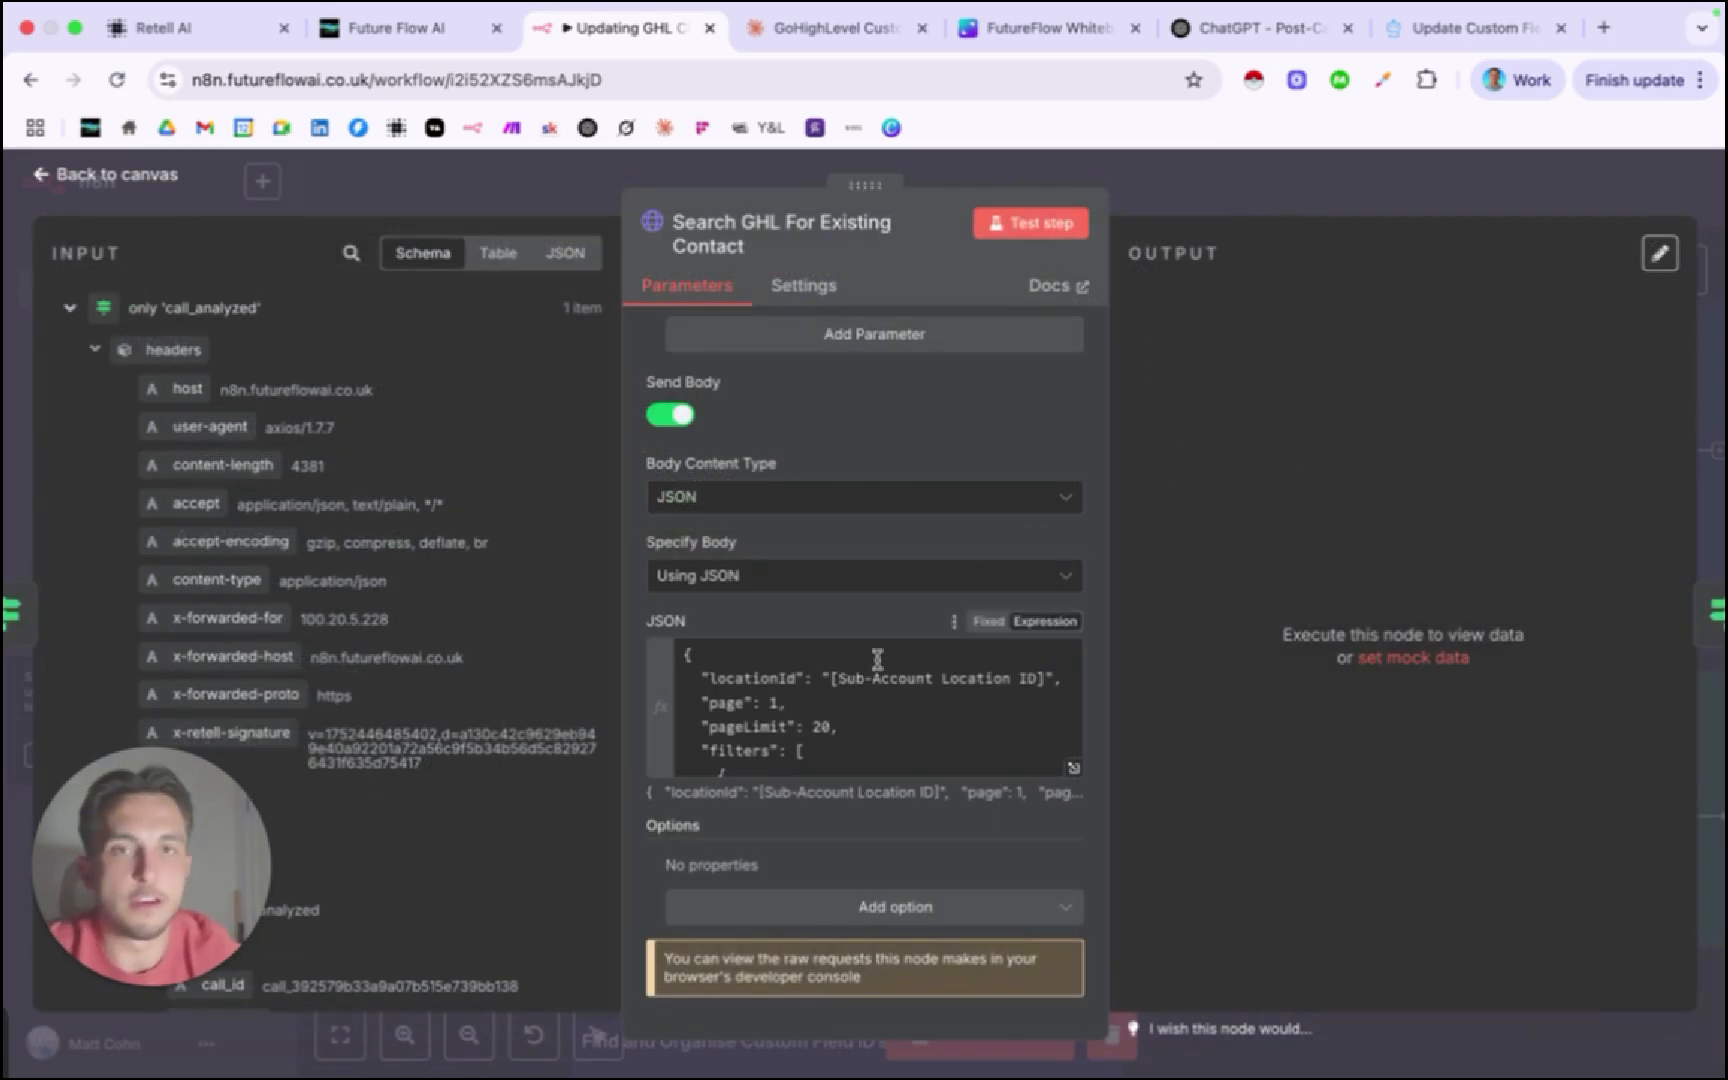
{"action": "left_click", "coordinate": [1254, 176]}
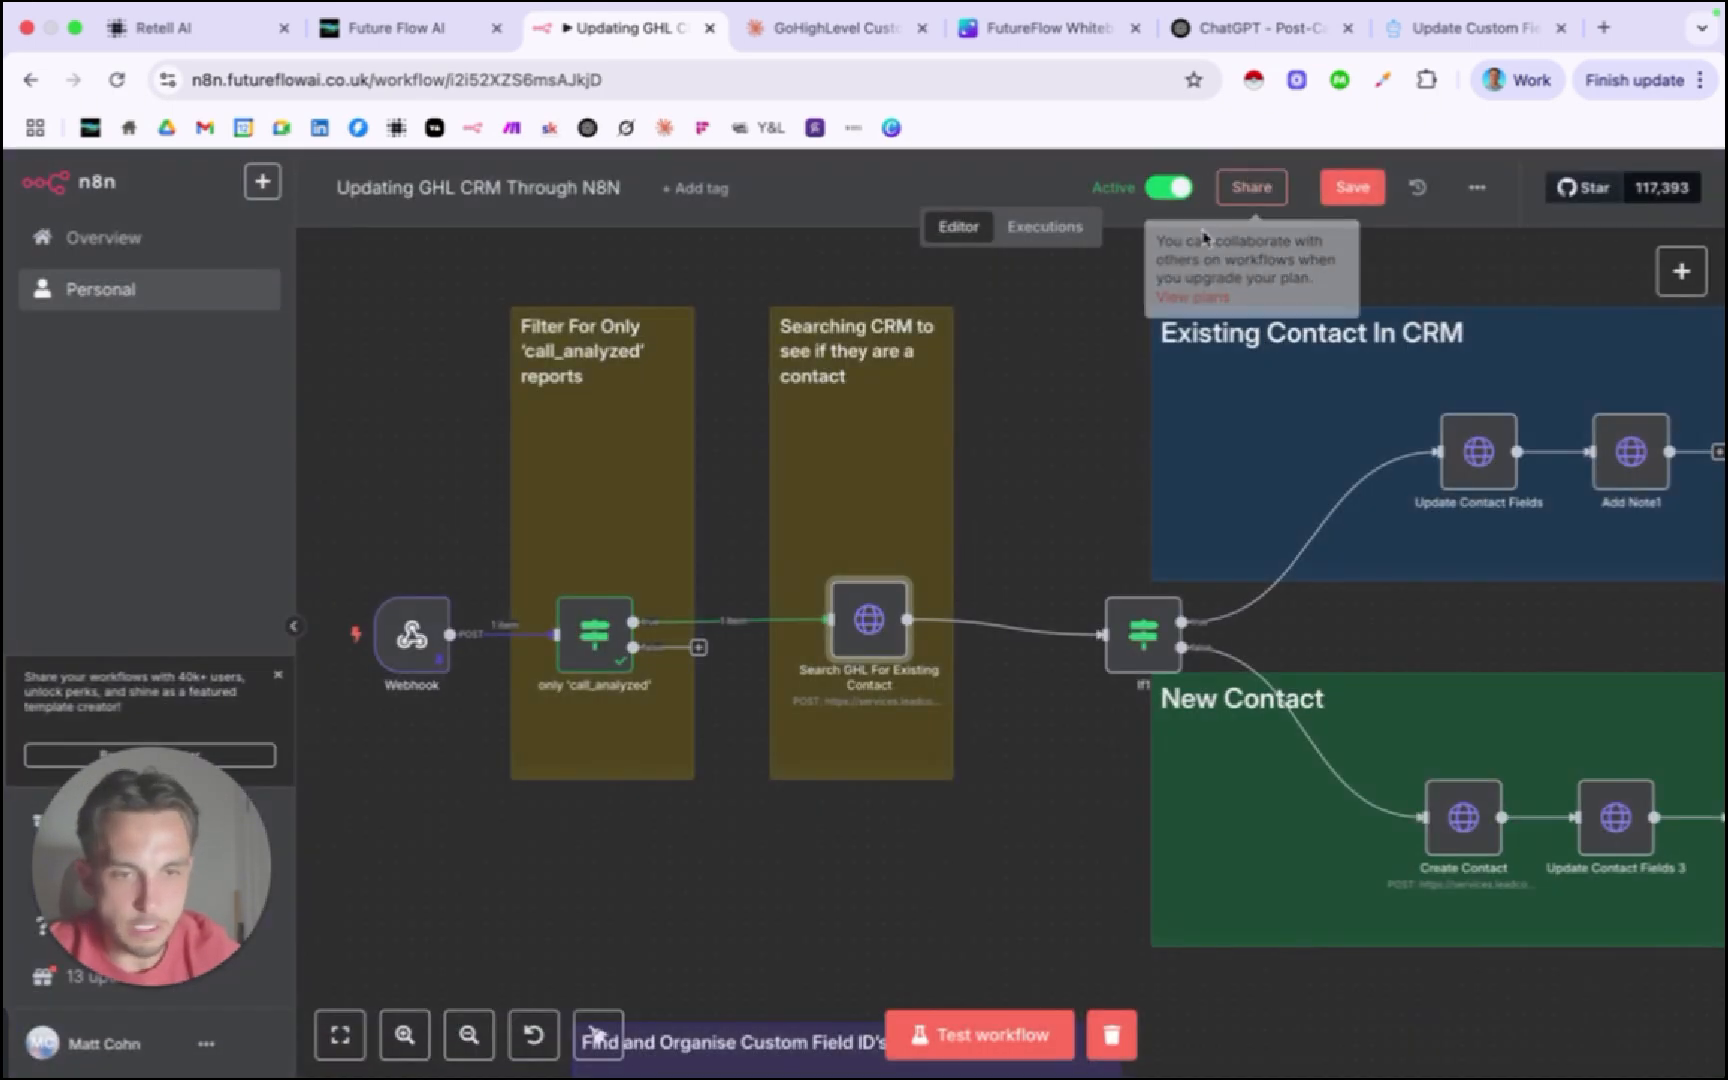
Look over the existing-contact and new-contact branches, and open the Create Contact node to check its URL and header parameters.
{"action": "scroll", "coordinate": [990, 515], "scroll_direction": "right", "scroll_amount": 2}
{"action": "scroll", "coordinate": [990, 515], "scroll_direction": "down", "scroll_amount": 3}
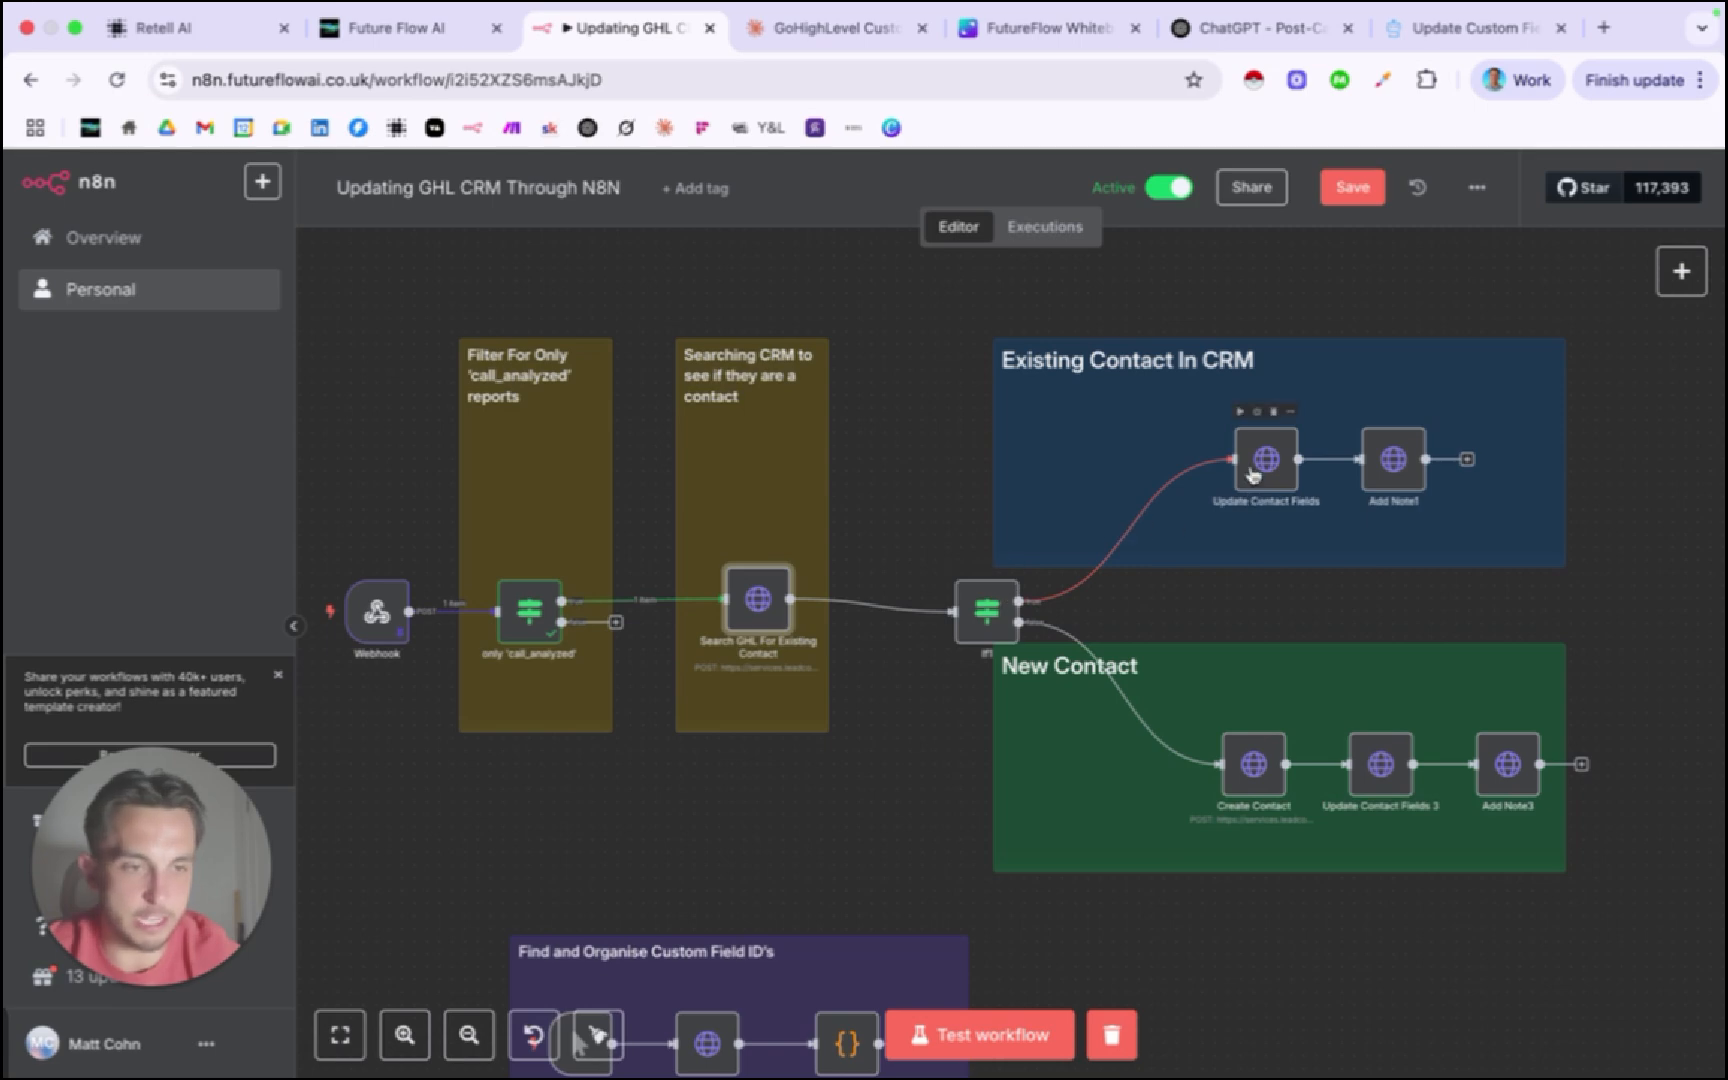
{"action": "scroll", "coordinate": [940, 613], "scroll_direction": "right", "scroll_amount": 2}
{"action": "scroll", "coordinate": [940, 613], "scroll_direction": "down", "scroll_amount": 1}
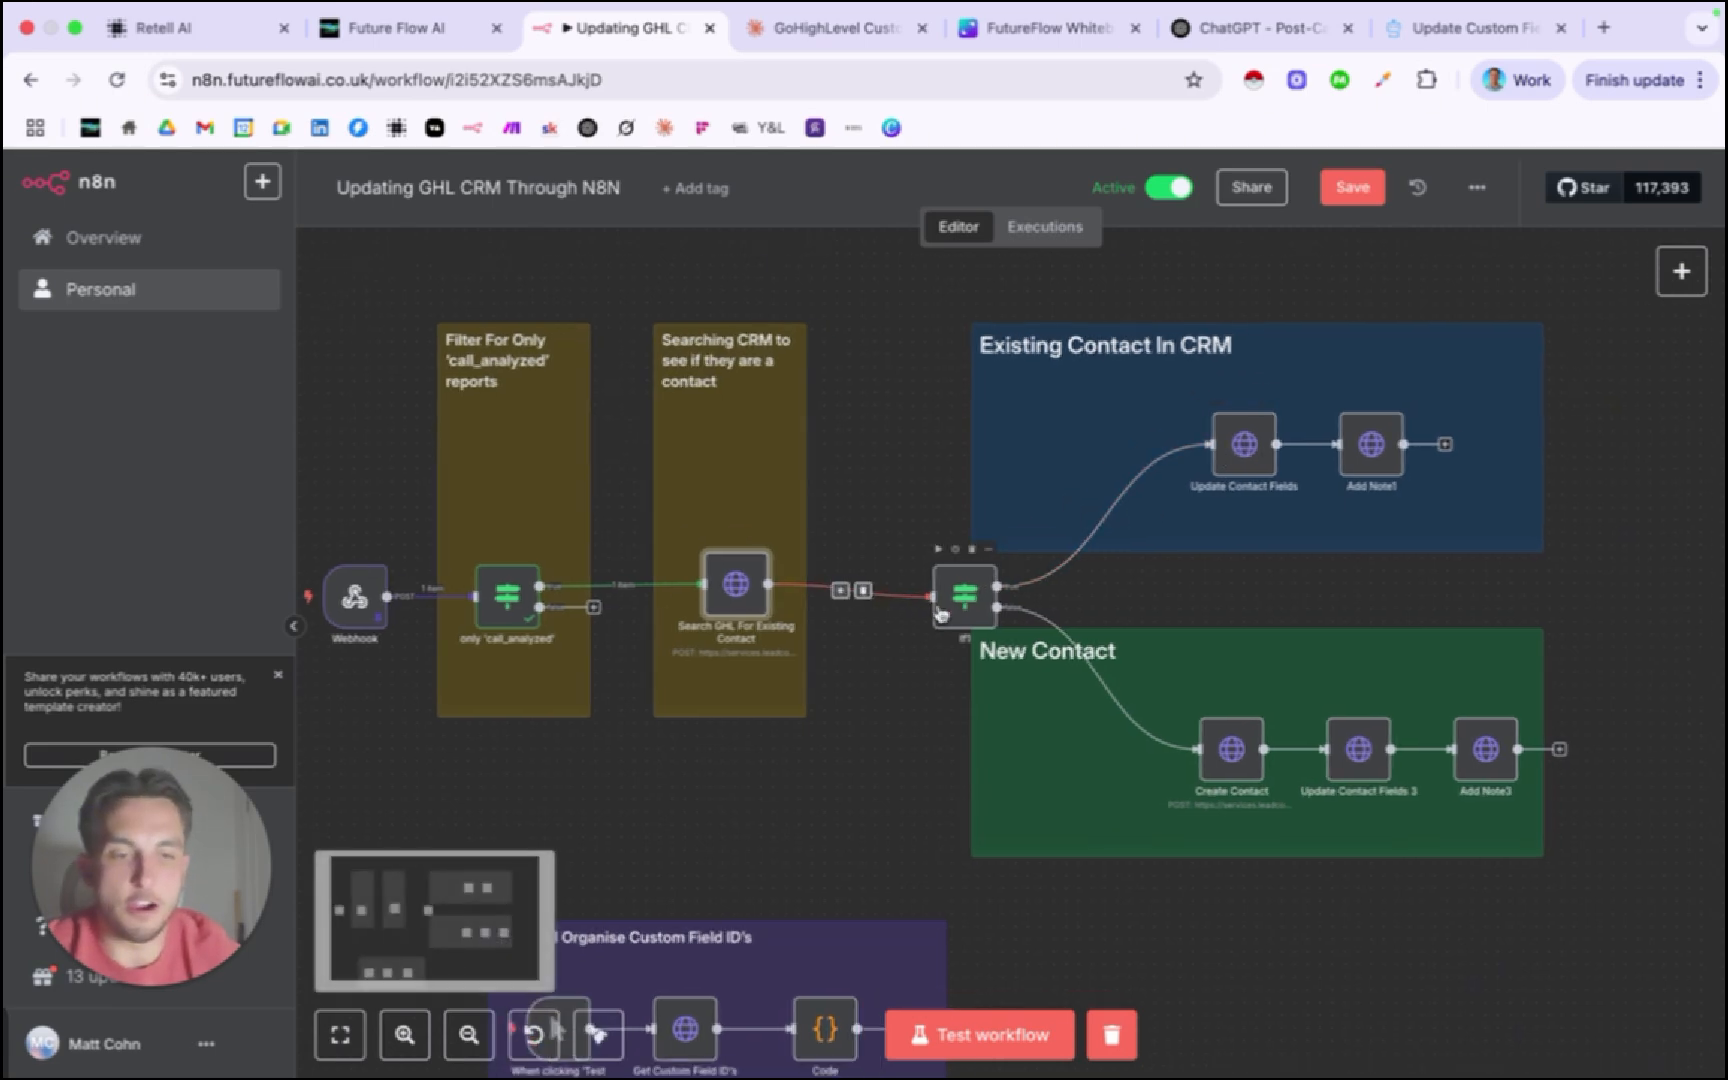
{"action": "scroll", "coordinate": [940, 613], "scroll_direction": "down", "scroll_amount": 3}
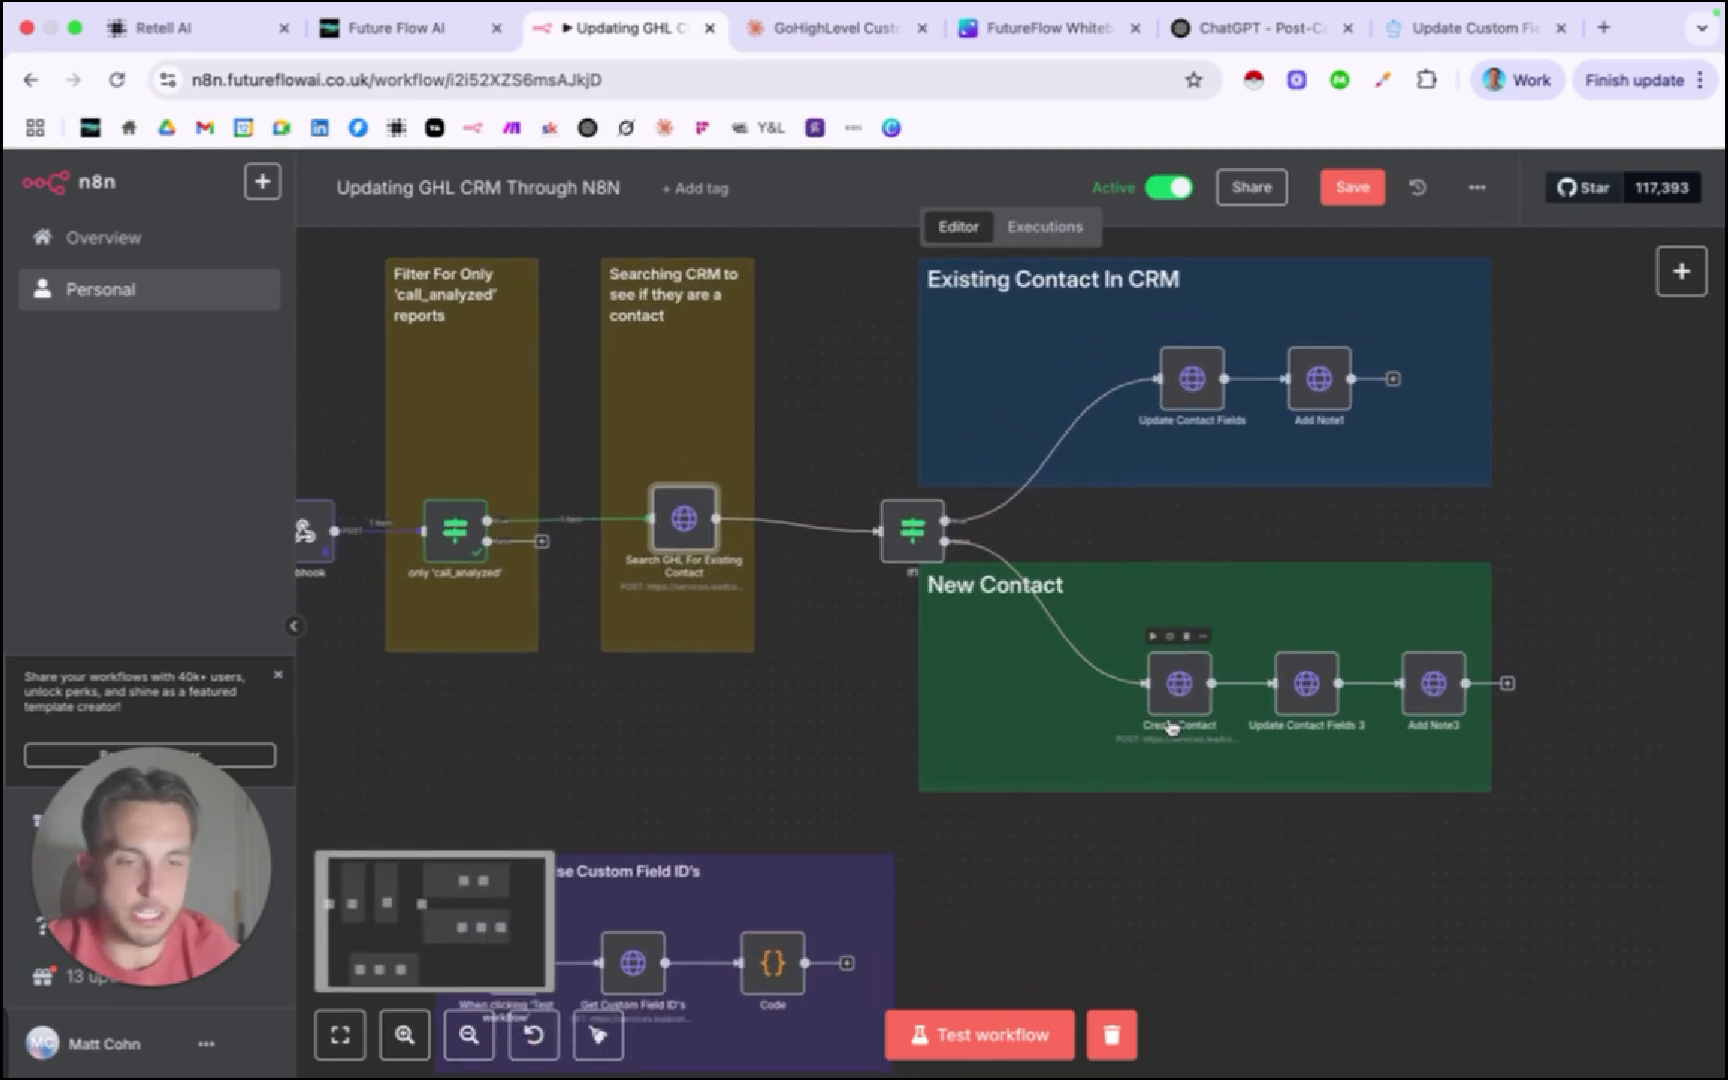
{"action": "scroll", "coordinate": [1171, 727], "scroll_direction": "up", "scroll_amount": 1}
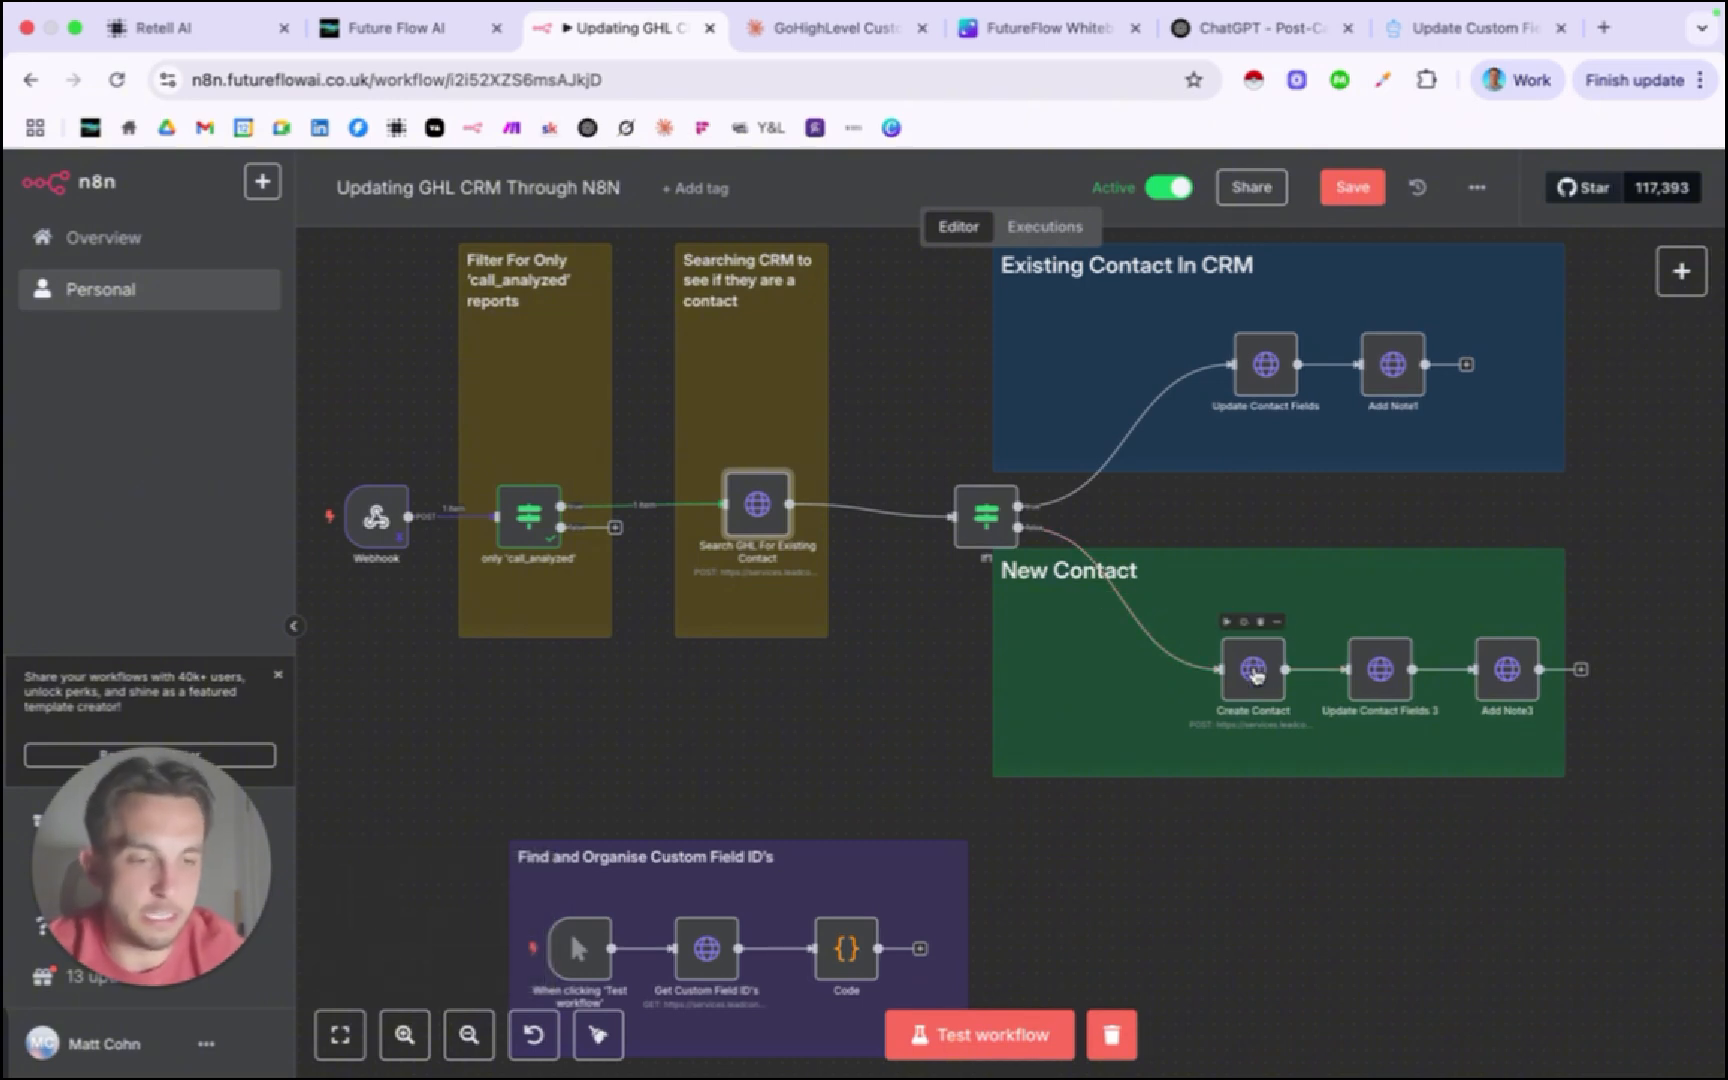
{"action": "double_click", "coordinate": [1253, 670]}
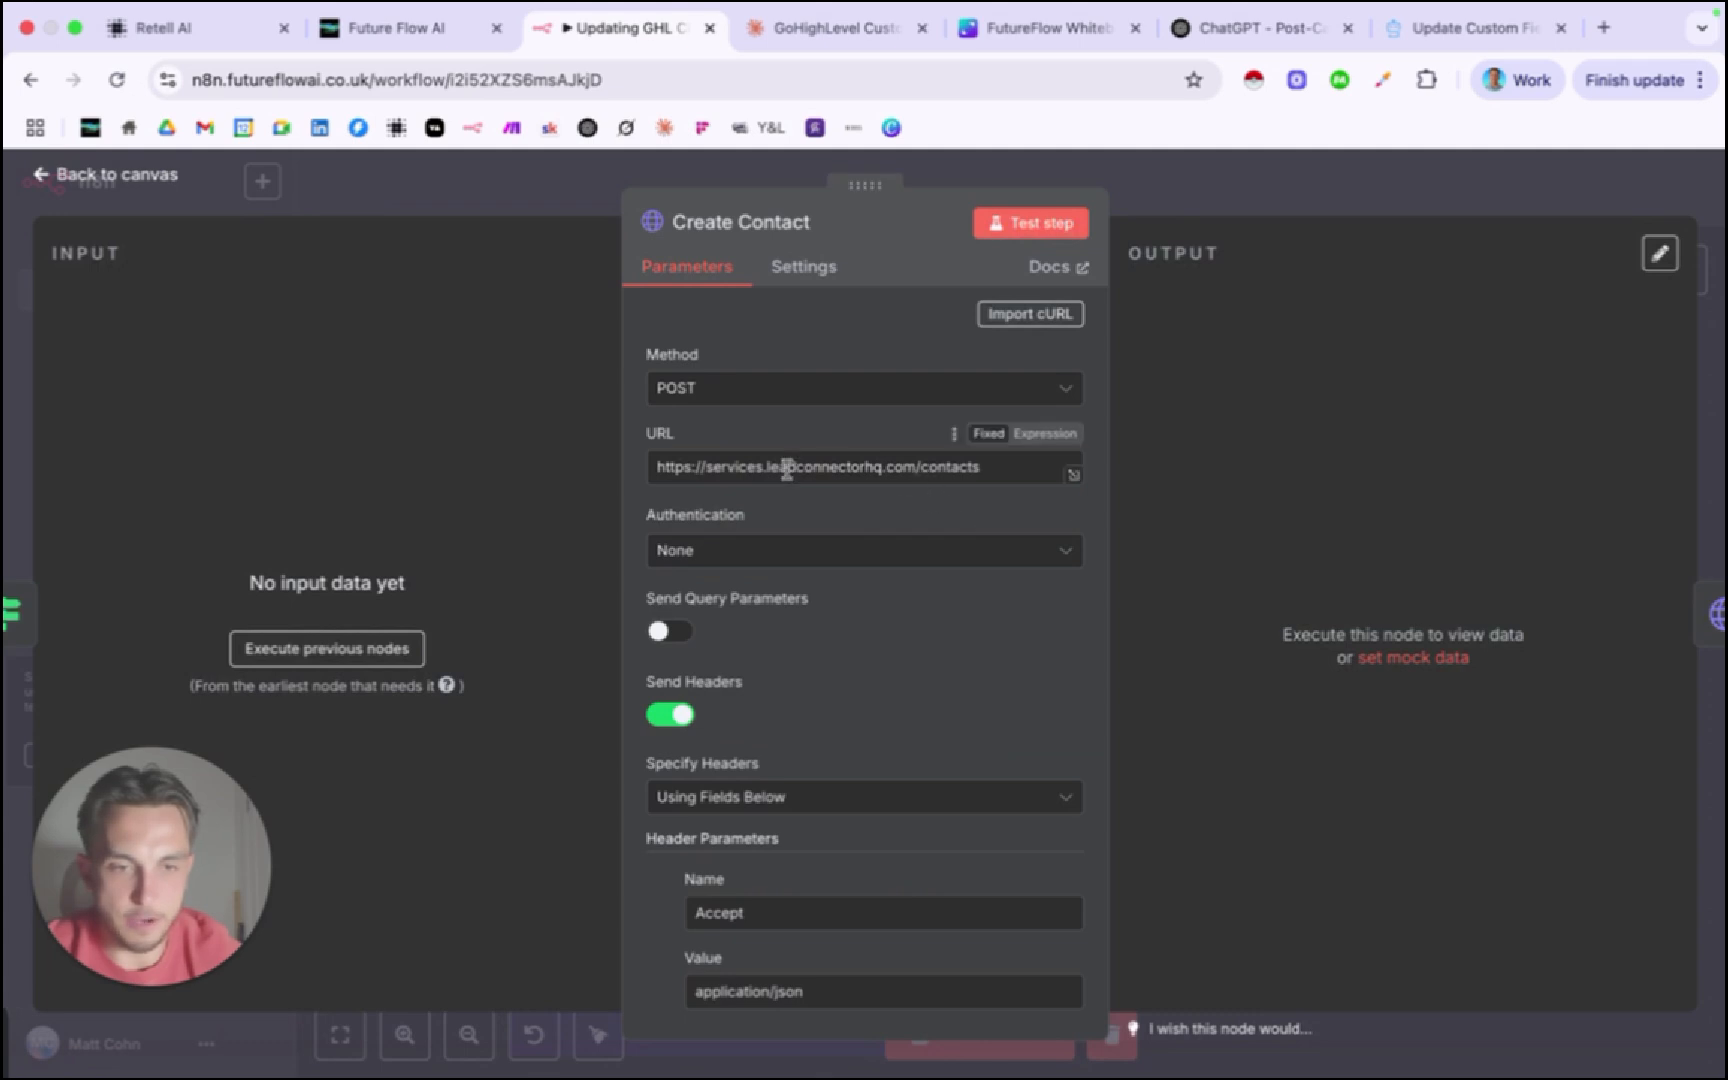
{"action": "left_click_drag", "start_coordinate": [985, 472], "coordinate": [636, 467]}
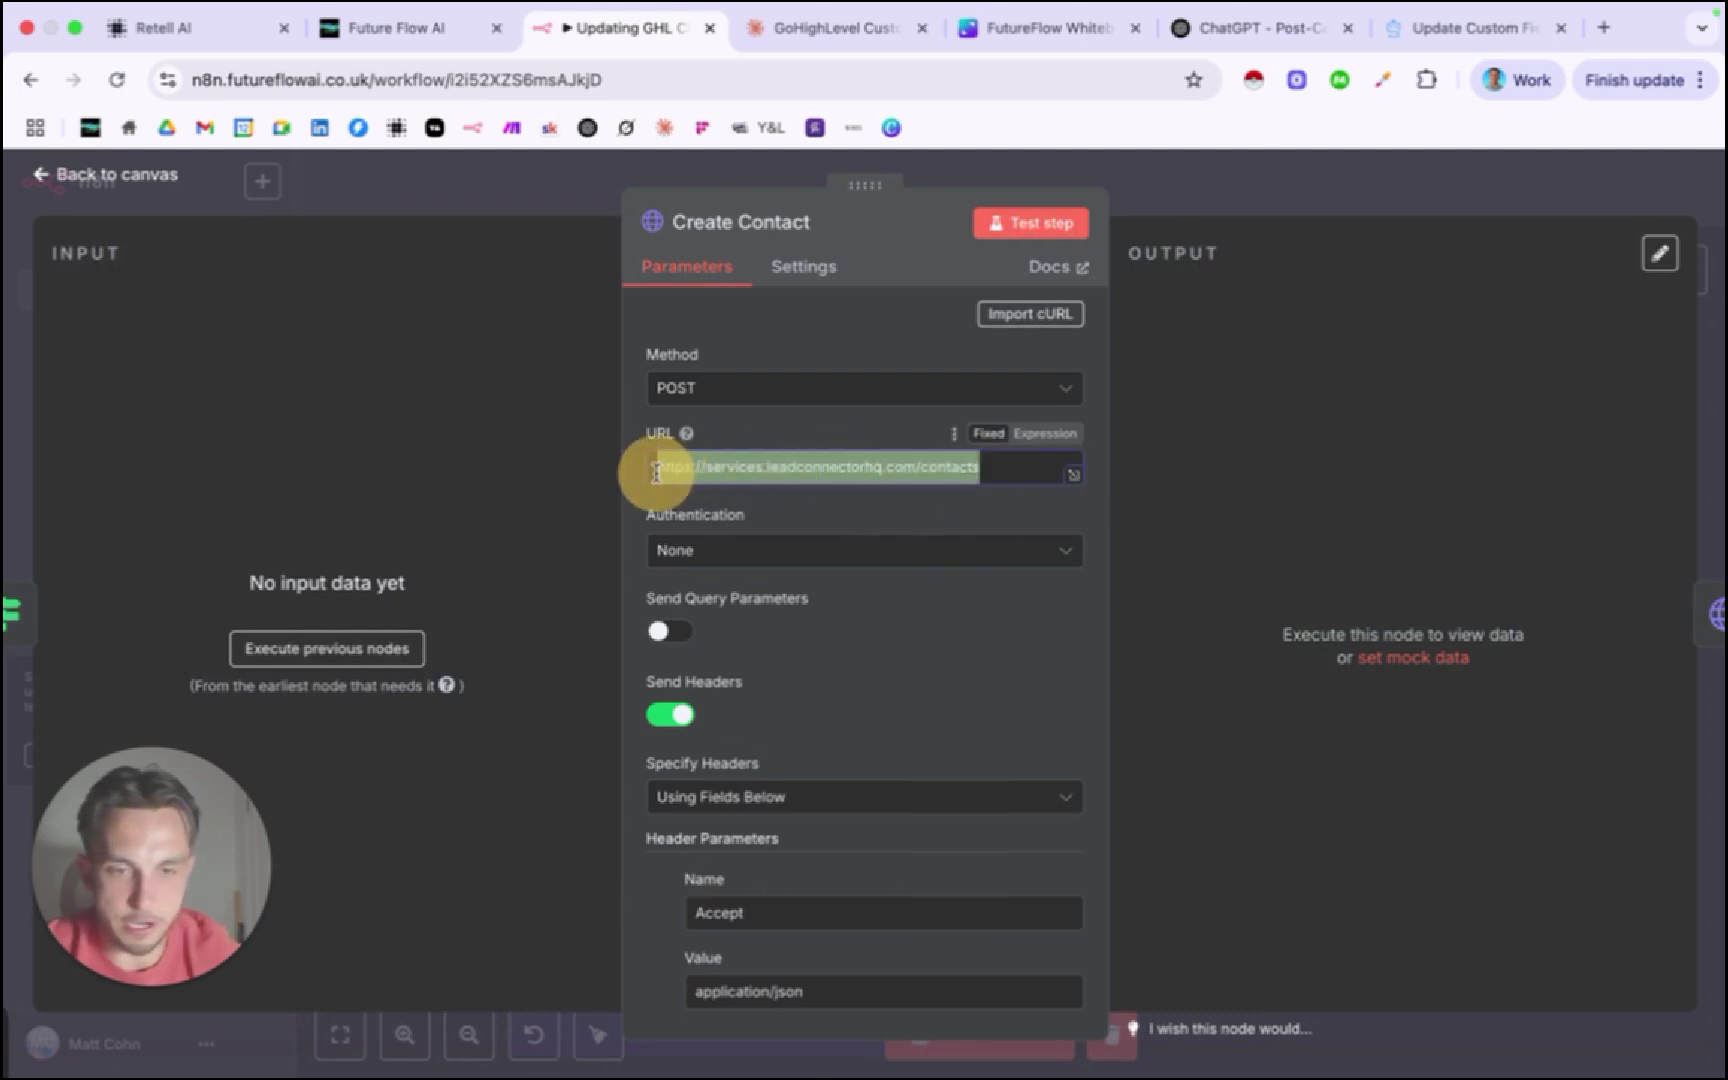
{"action": "scroll", "coordinate": [897, 604], "scroll_direction": "down", "scroll_amount": 3}
{"action": "scroll", "coordinate": [897, 604], "scroll_direction": "down", "scroll_amount": 5}
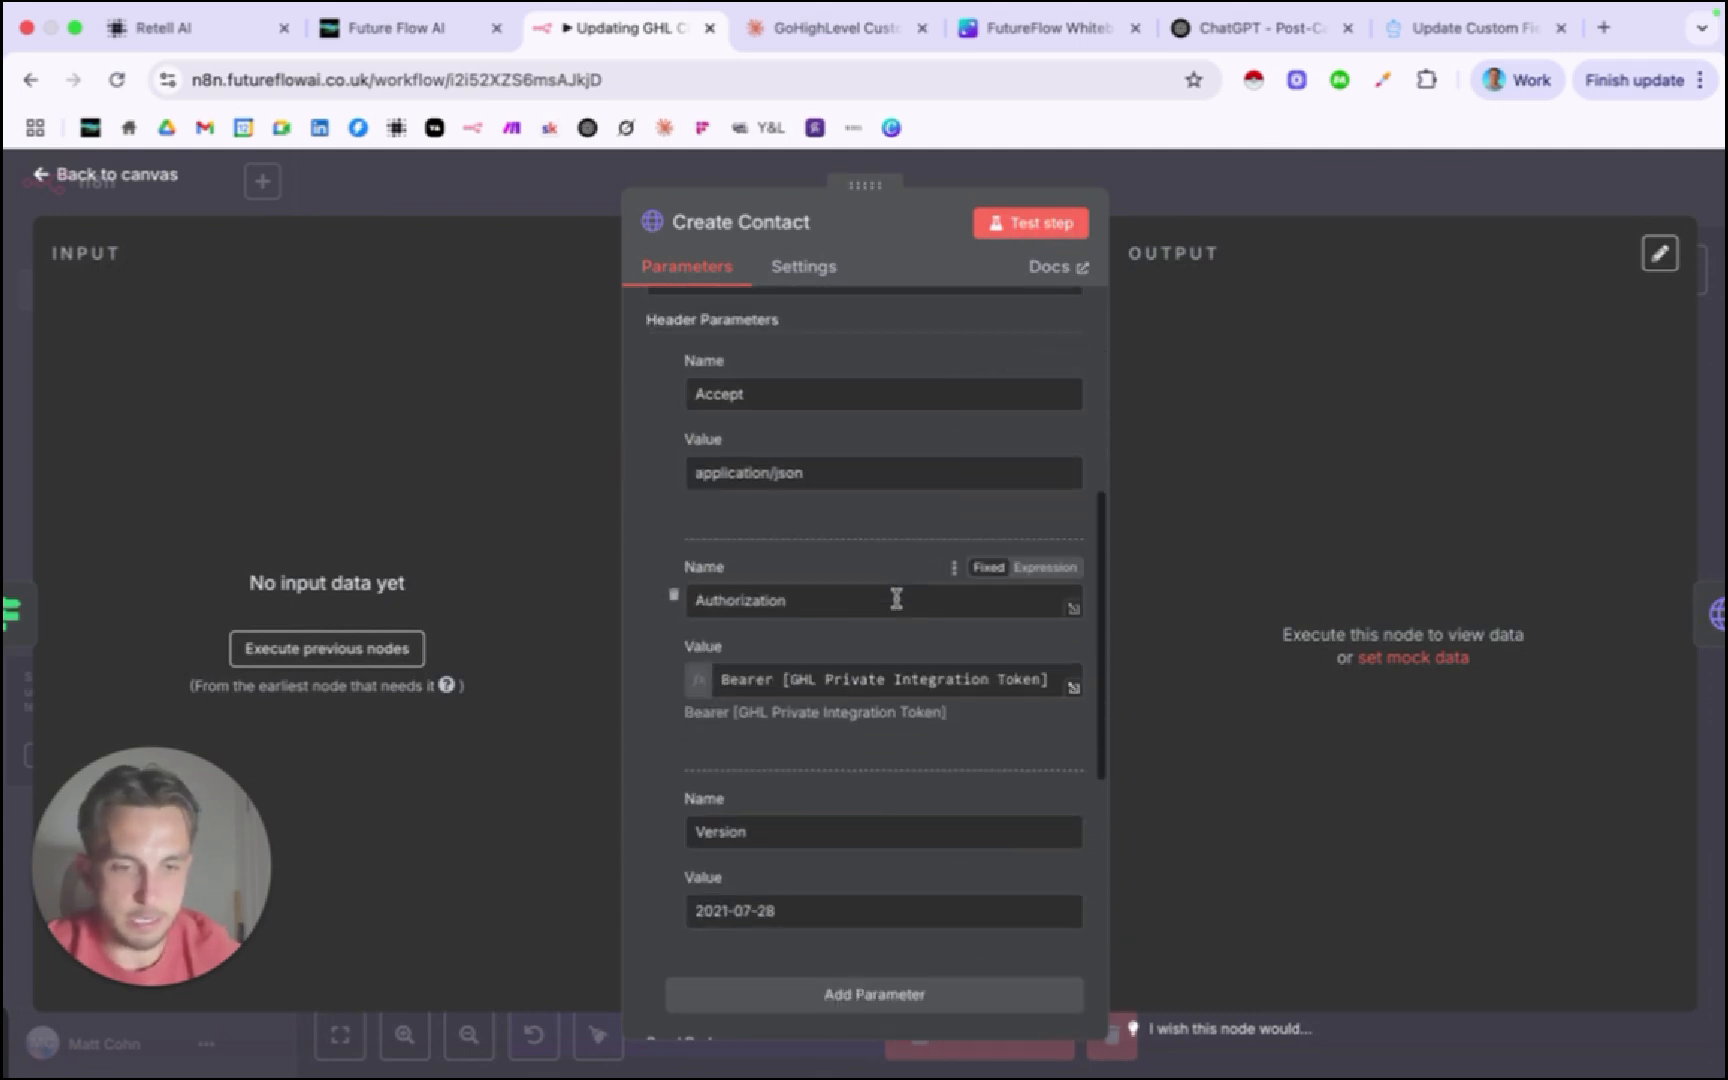
{"action": "scroll", "coordinate": [1018, 692], "scroll_direction": "down", "scroll_amount": 4}
{"action": "scroll", "coordinate": [914, 675], "scroll_direction": "up", "scroll_amount": 2}
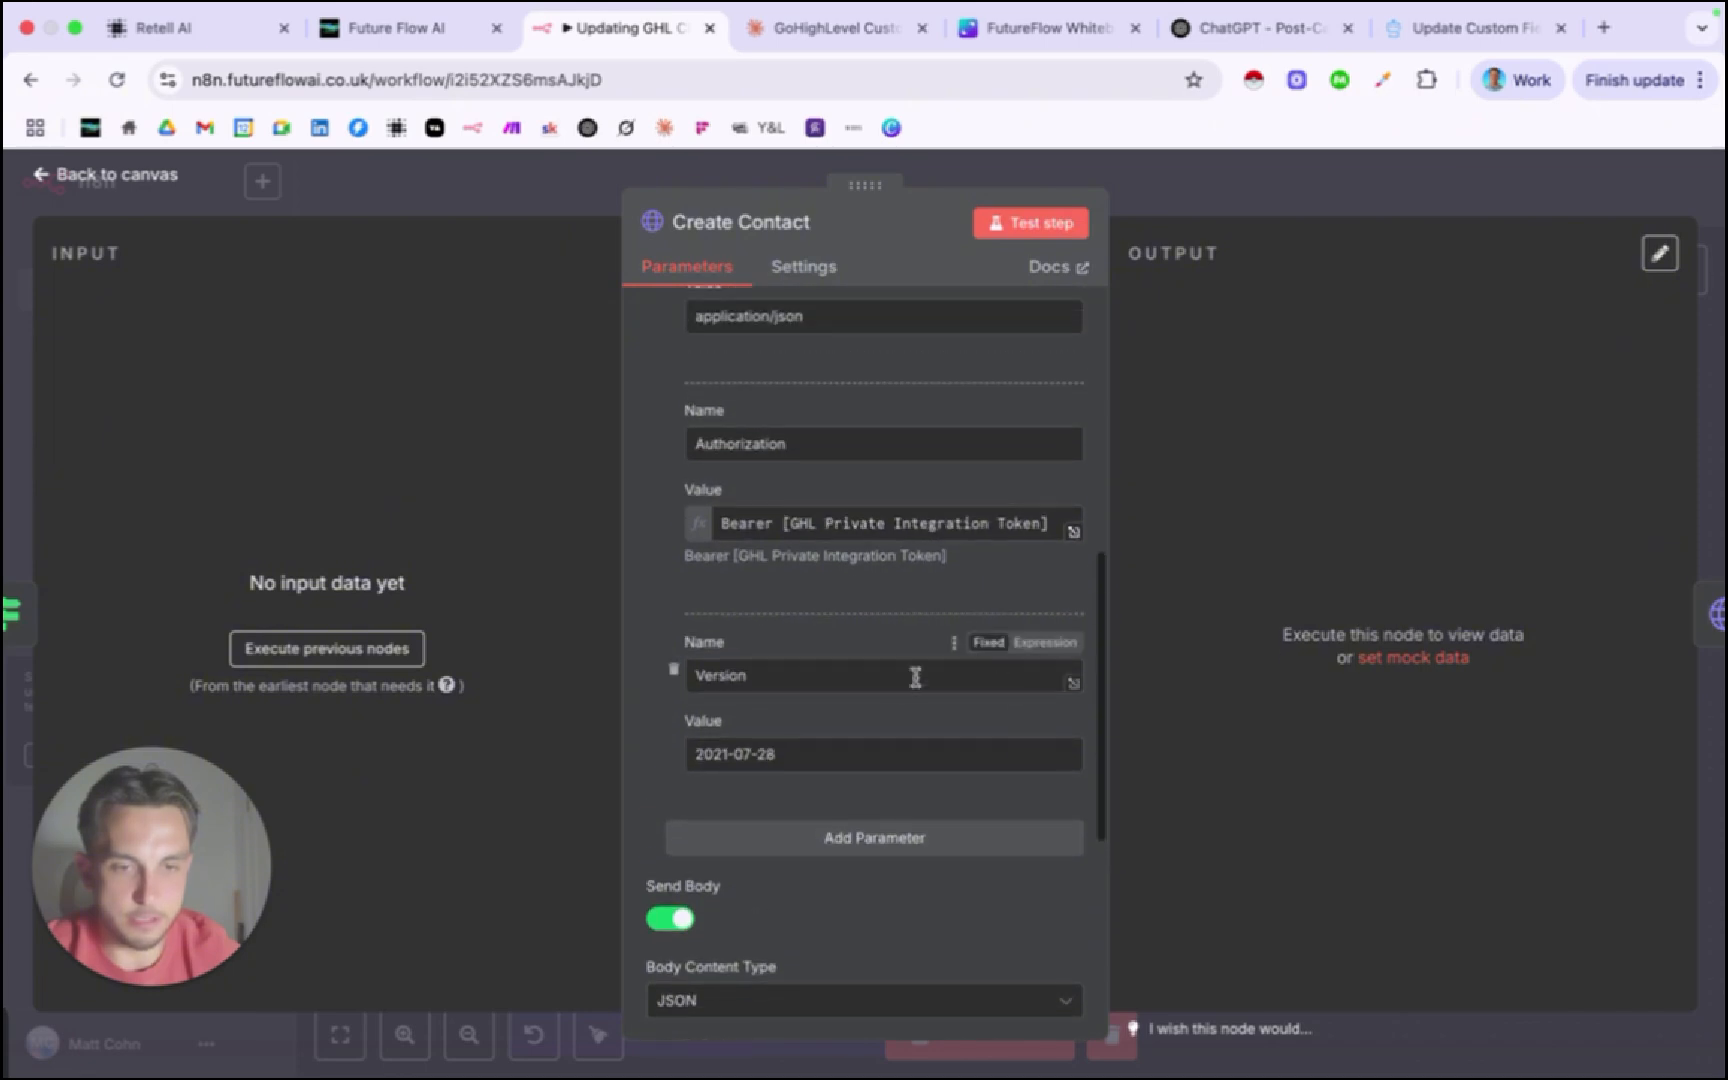
Expand the Create Contact node's JSON body and examine its name, locationId and phone expressions.
{"action": "scroll", "coordinate": [895, 692], "scroll_direction": "down", "scroll_amount": 6}
{"action": "scroll", "coordinate": [894, 687], "scroll_direction": "down", "scroll_amount": 3}
{"action": "scroll", "coordinate": [894, 687], "scroll_direction": "up", "scroll_amount": 2}
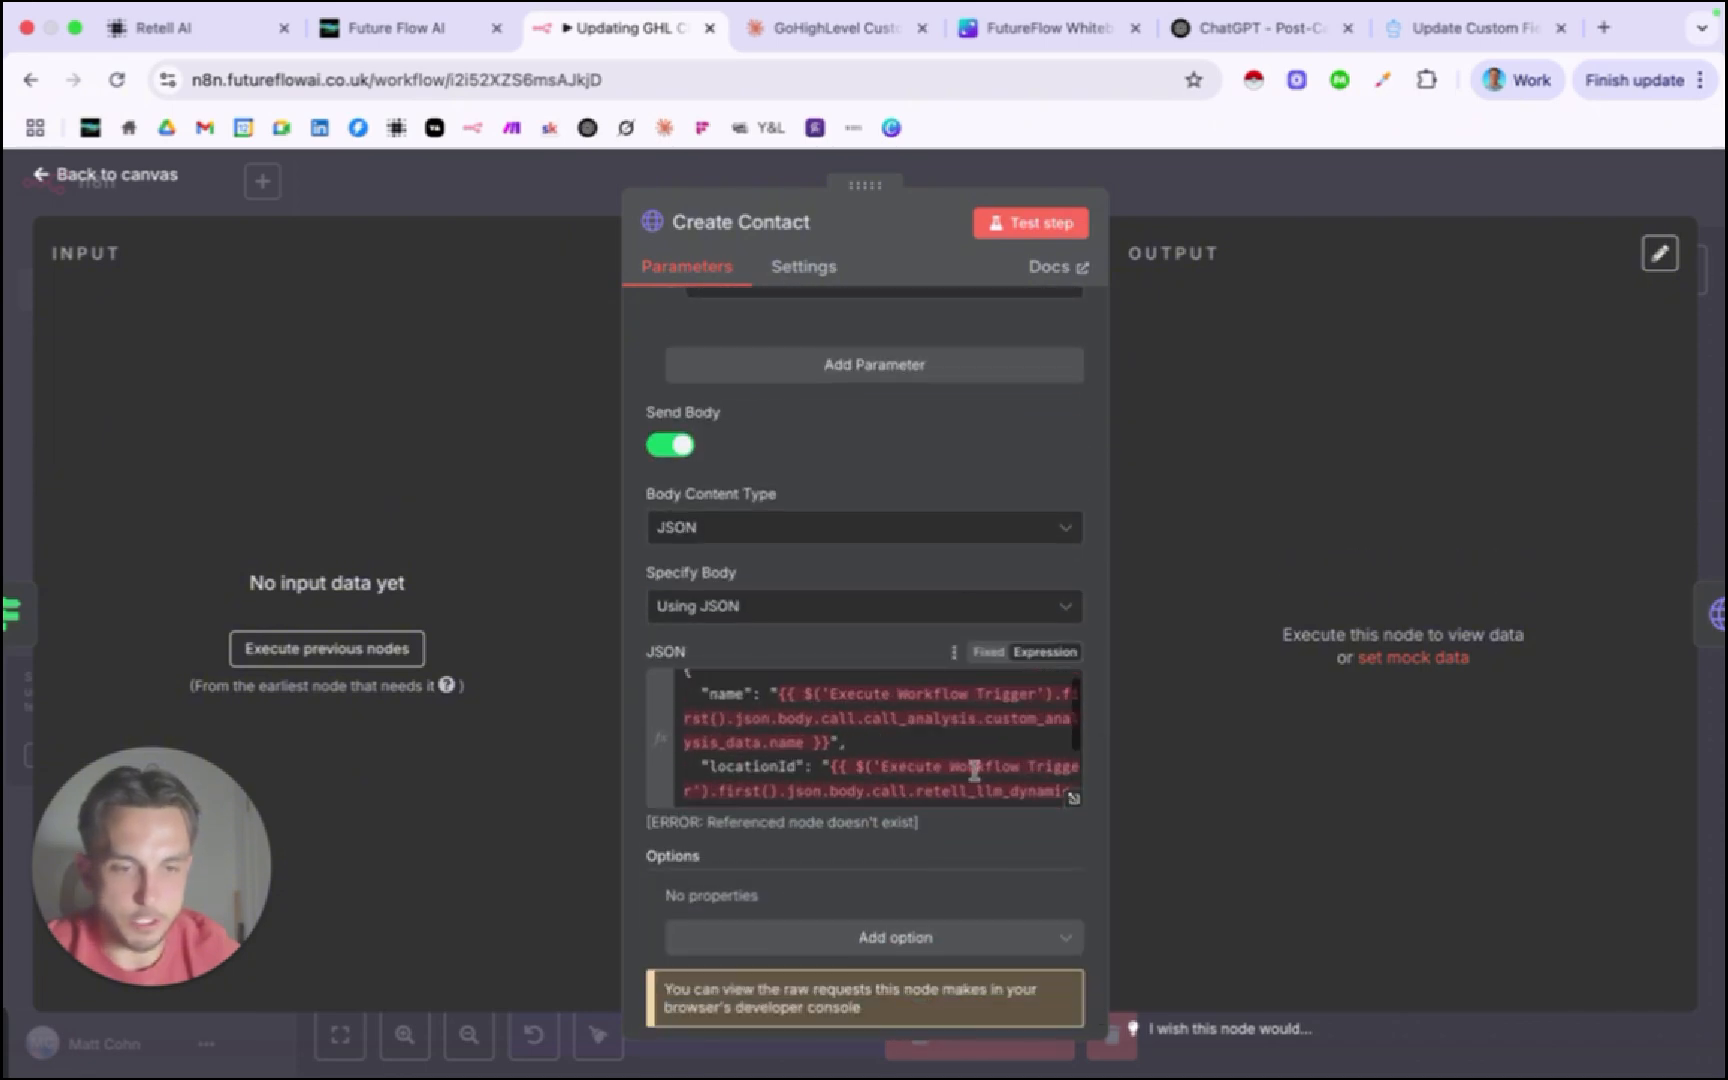
{"action": "left_click", "coordinate": [1074, 801]}
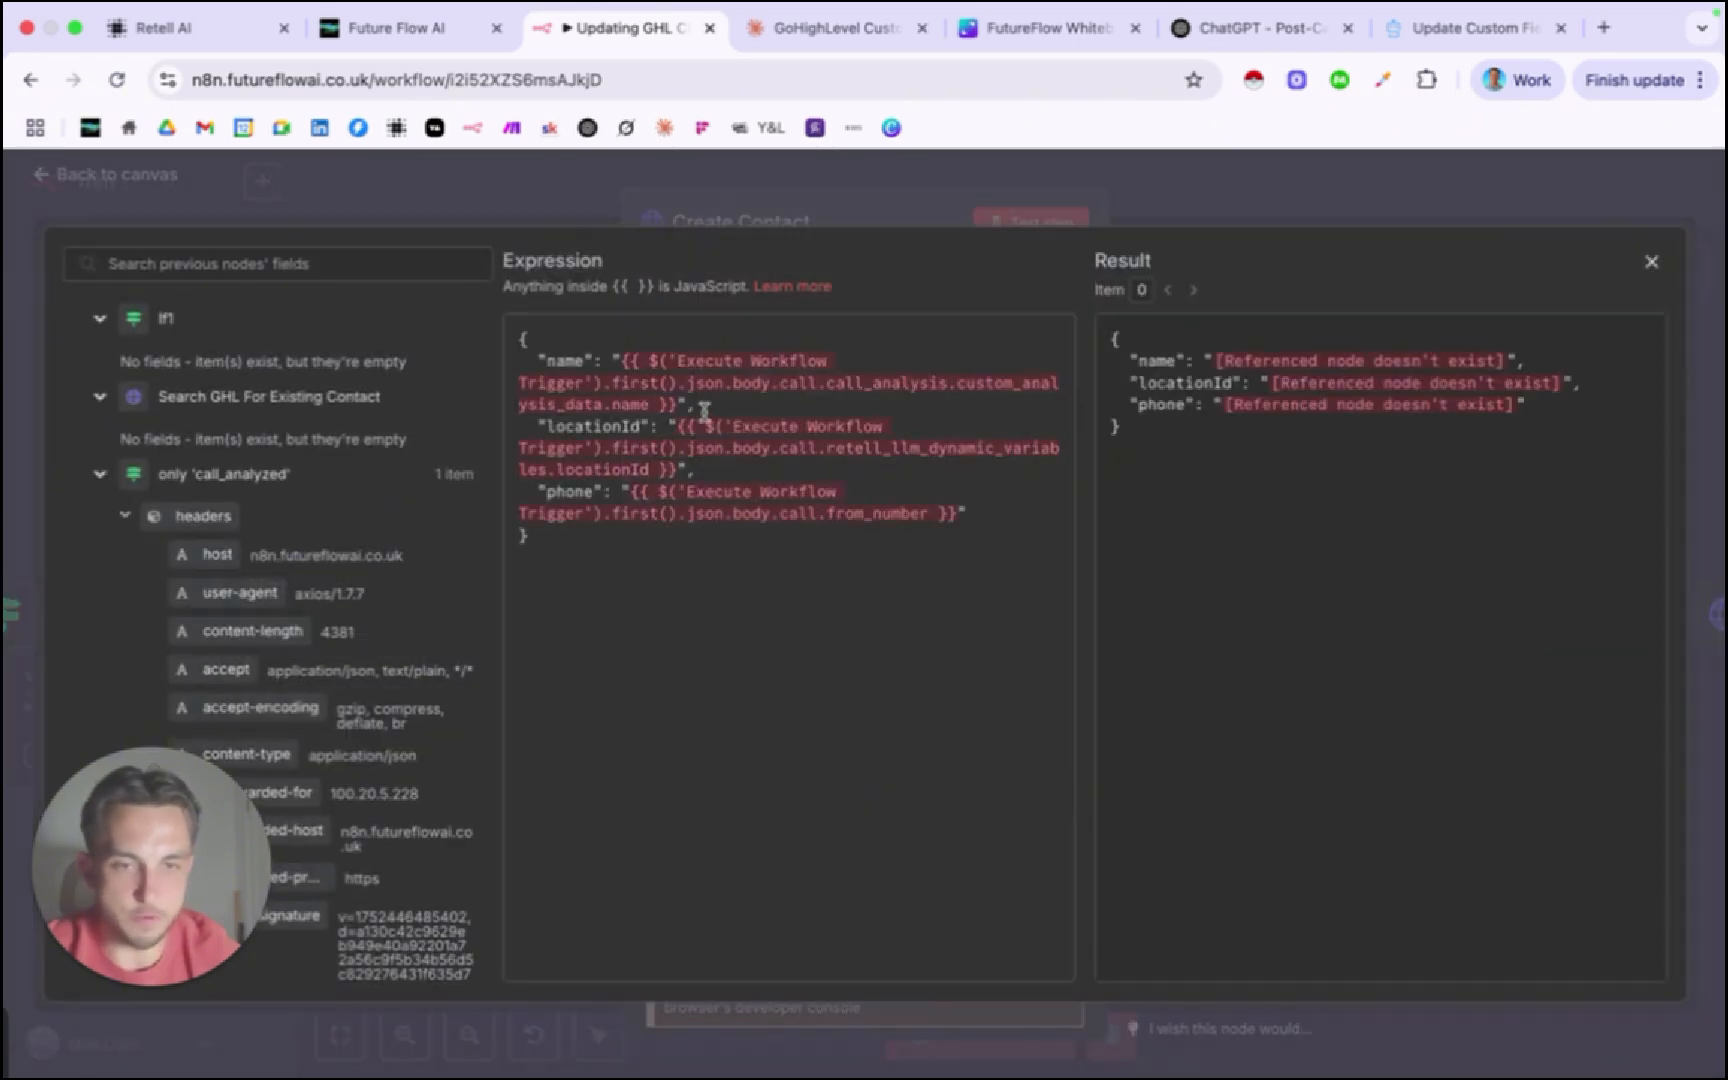
{"action": "triple_click", "coordinate": [601, 430]}
{"action": "left_click", "coordinate": [640, 430]}
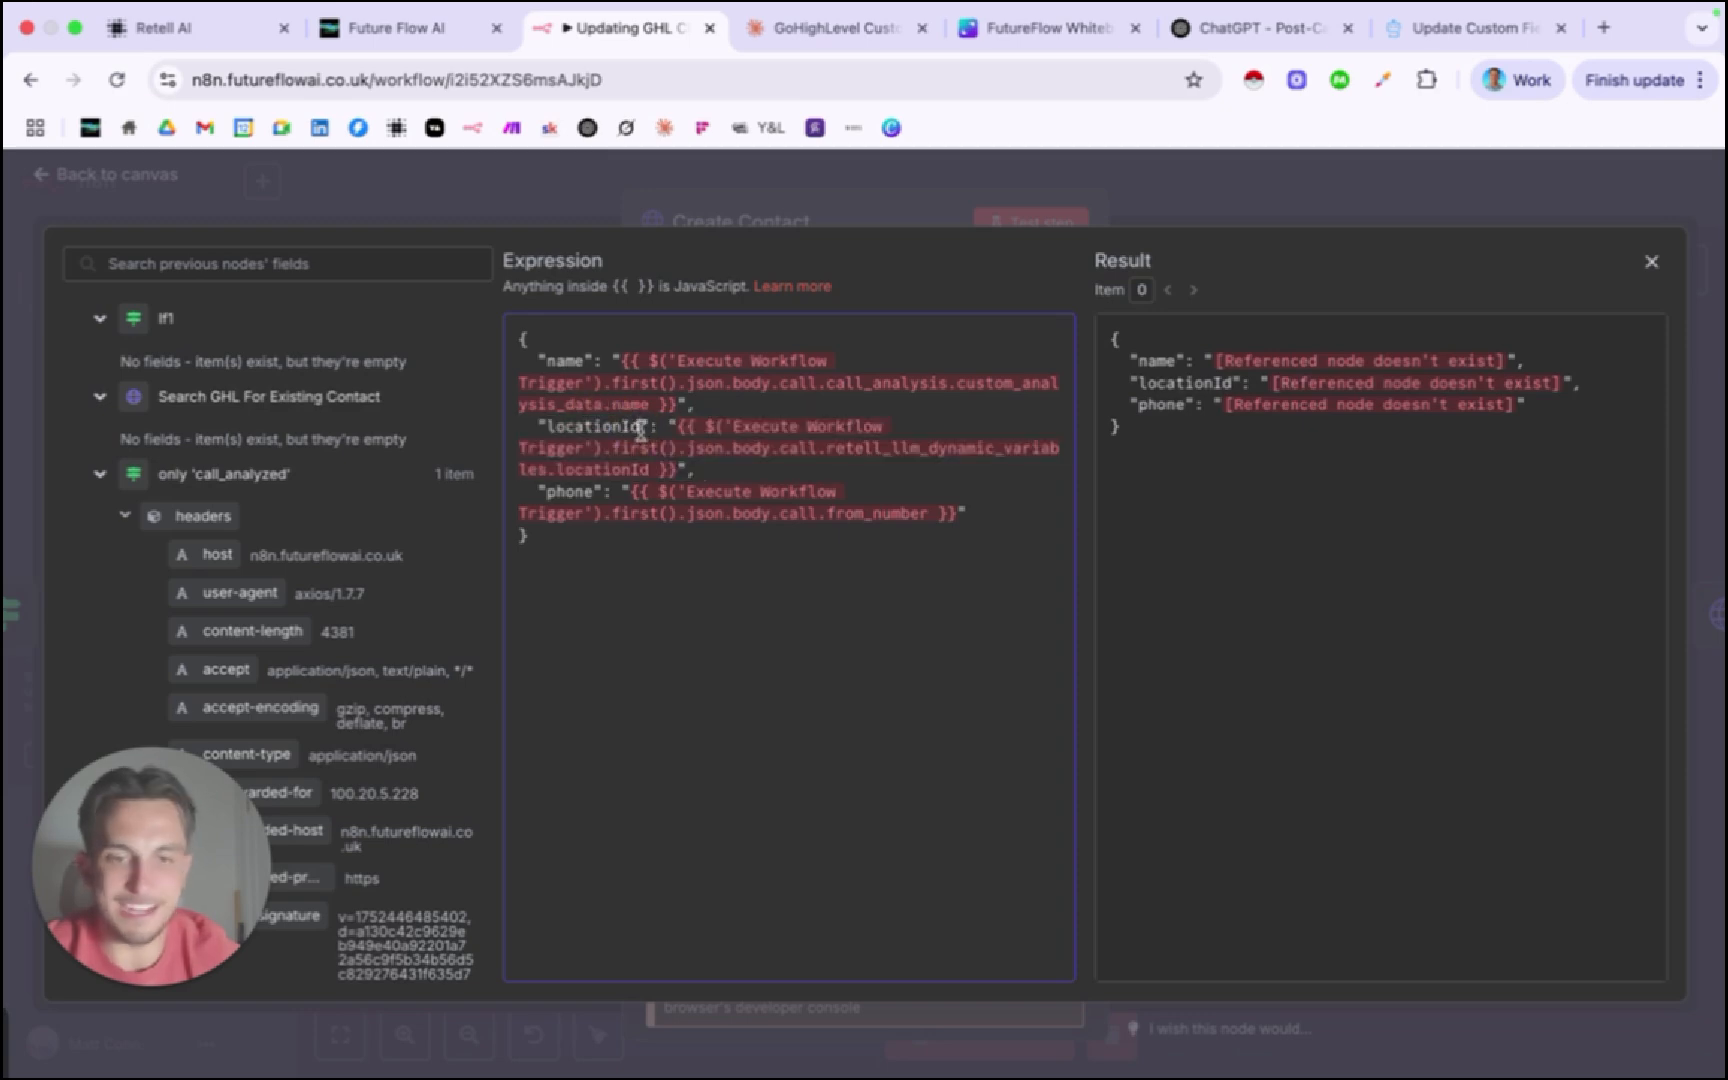
{"action": "double_click", "coordinate": [560, 492]}
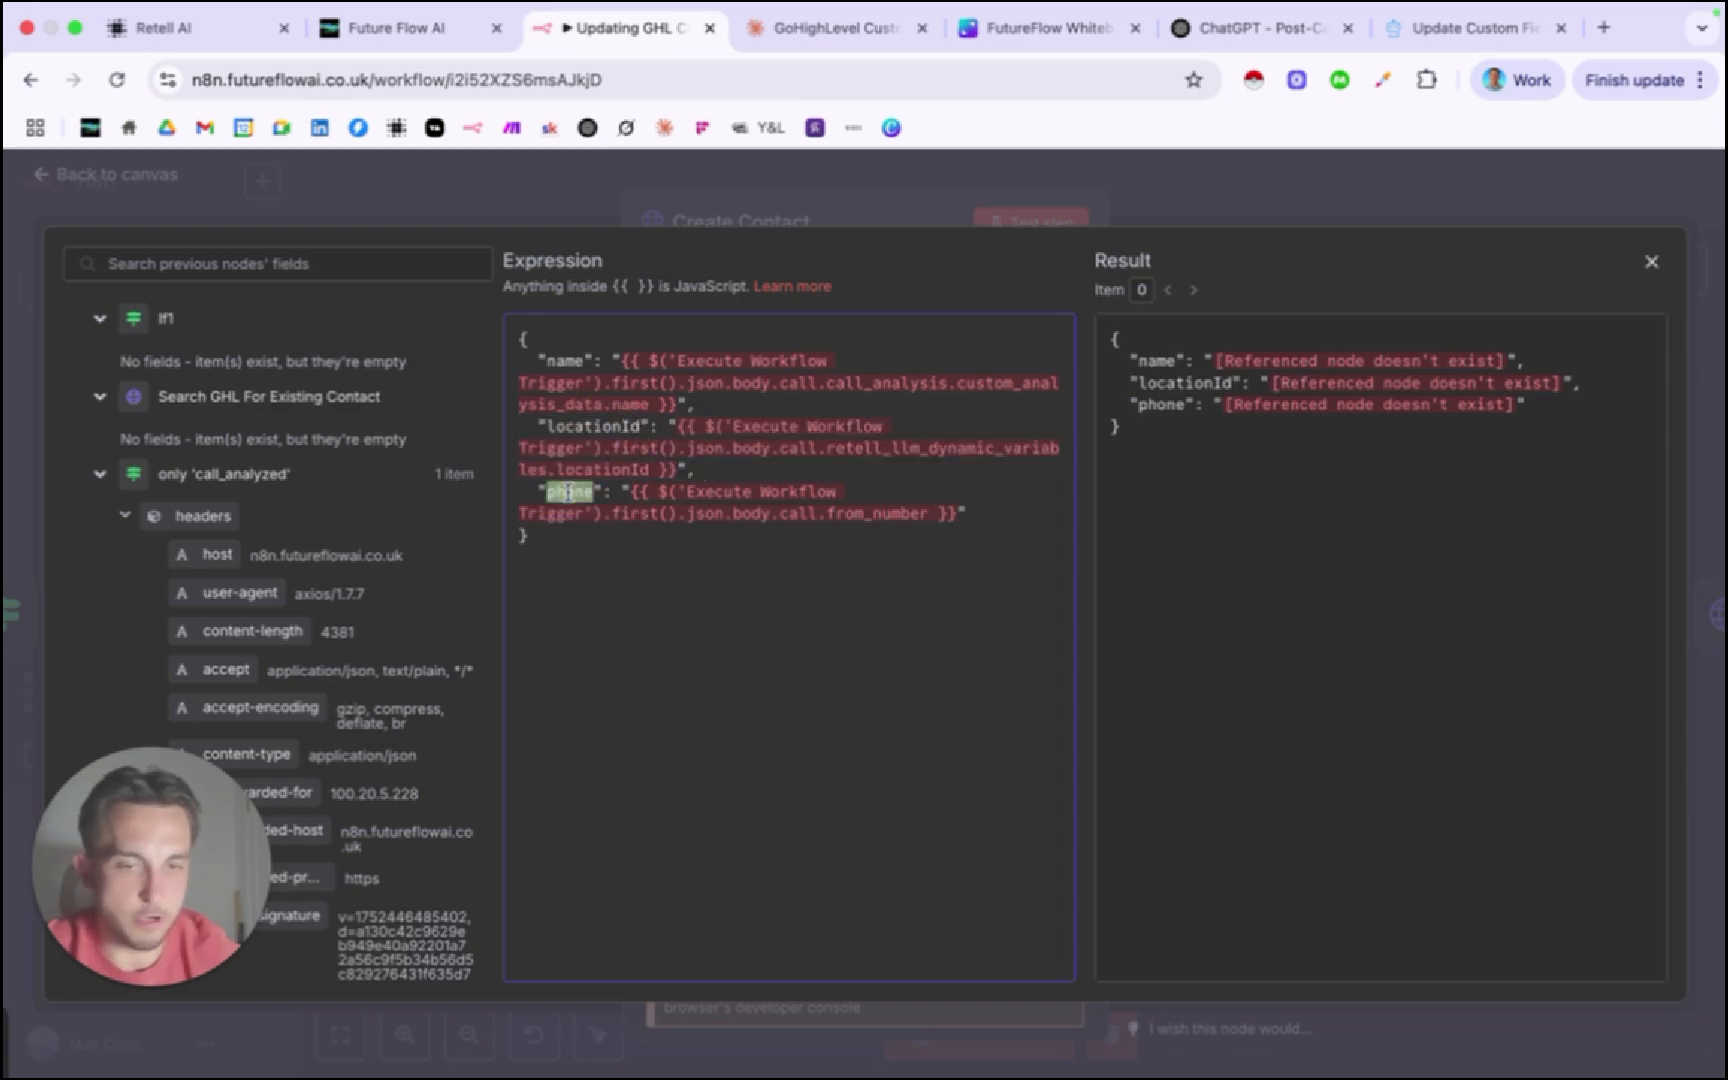
{"action": "left_click", "coordinate": [663, 594]}
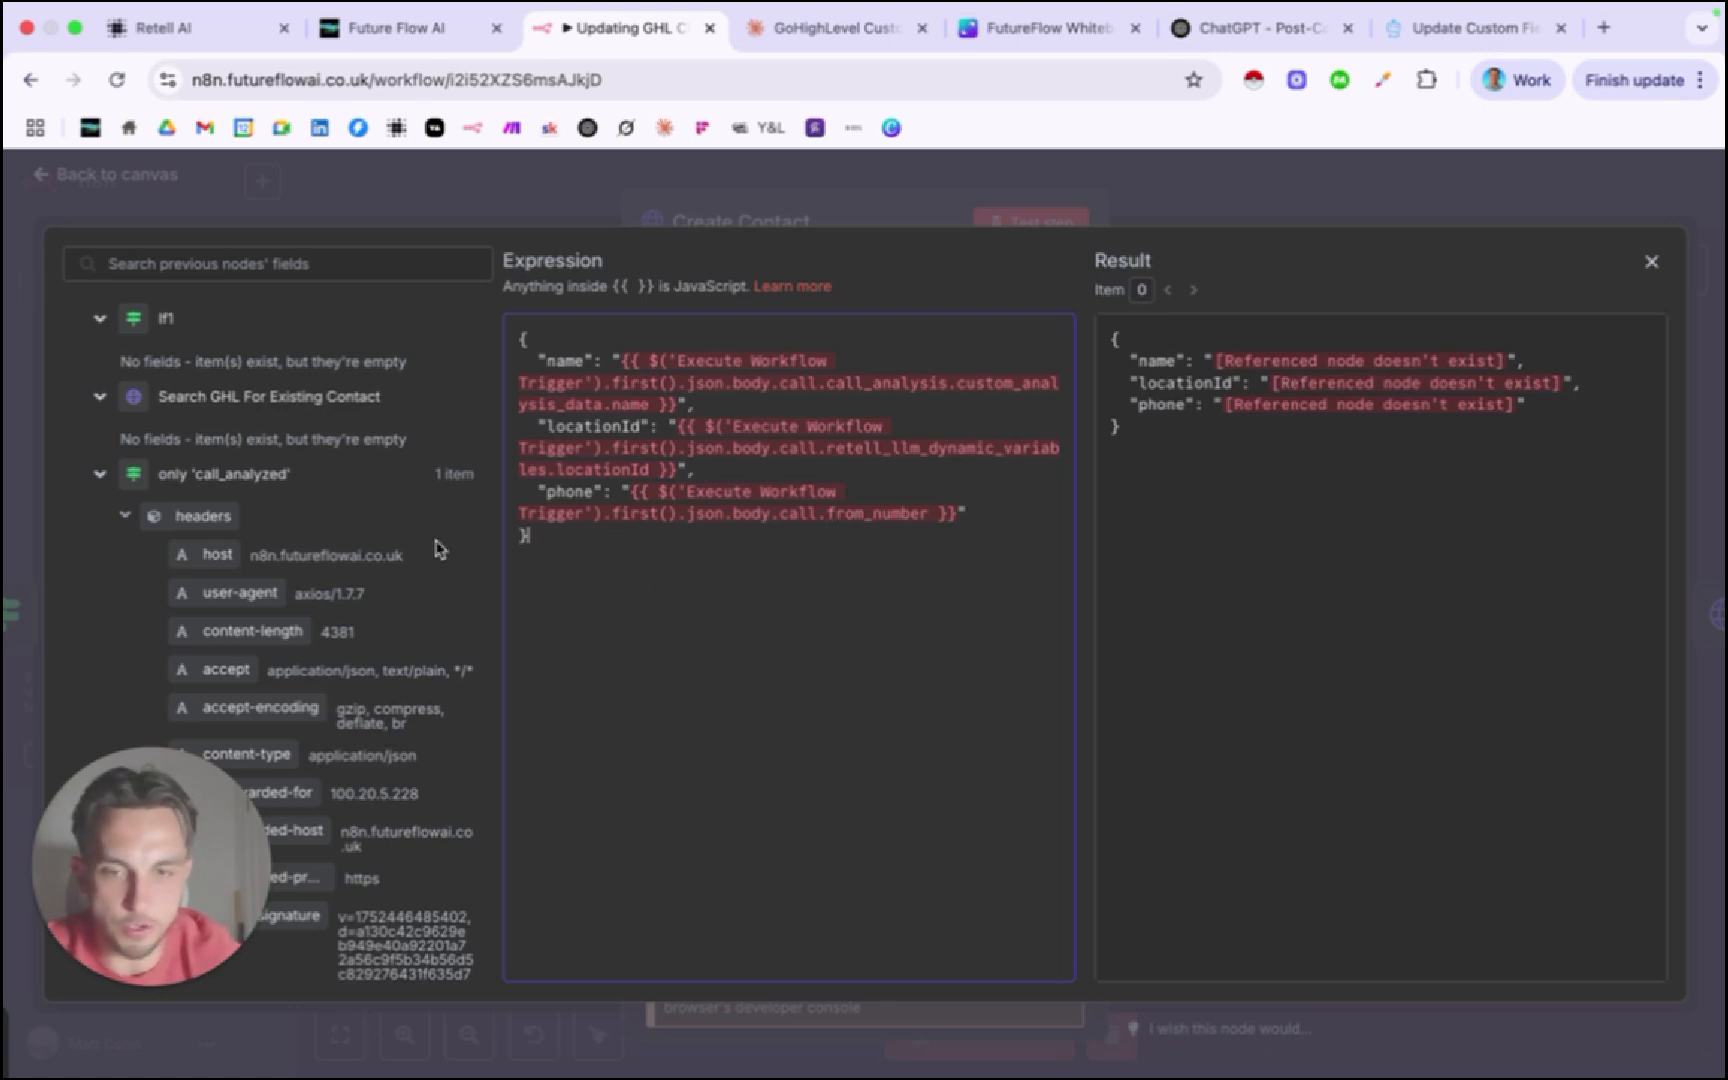
Map the Create Contact body's name to the webhook's full_name post-call field, replacing the old Execute Workflow Trigger expression, after checking the field name in Retell AI.
{"action": "scroll", "coordinate": [341, 628], "scroll_direction": "down", "scroll_amount": 4}
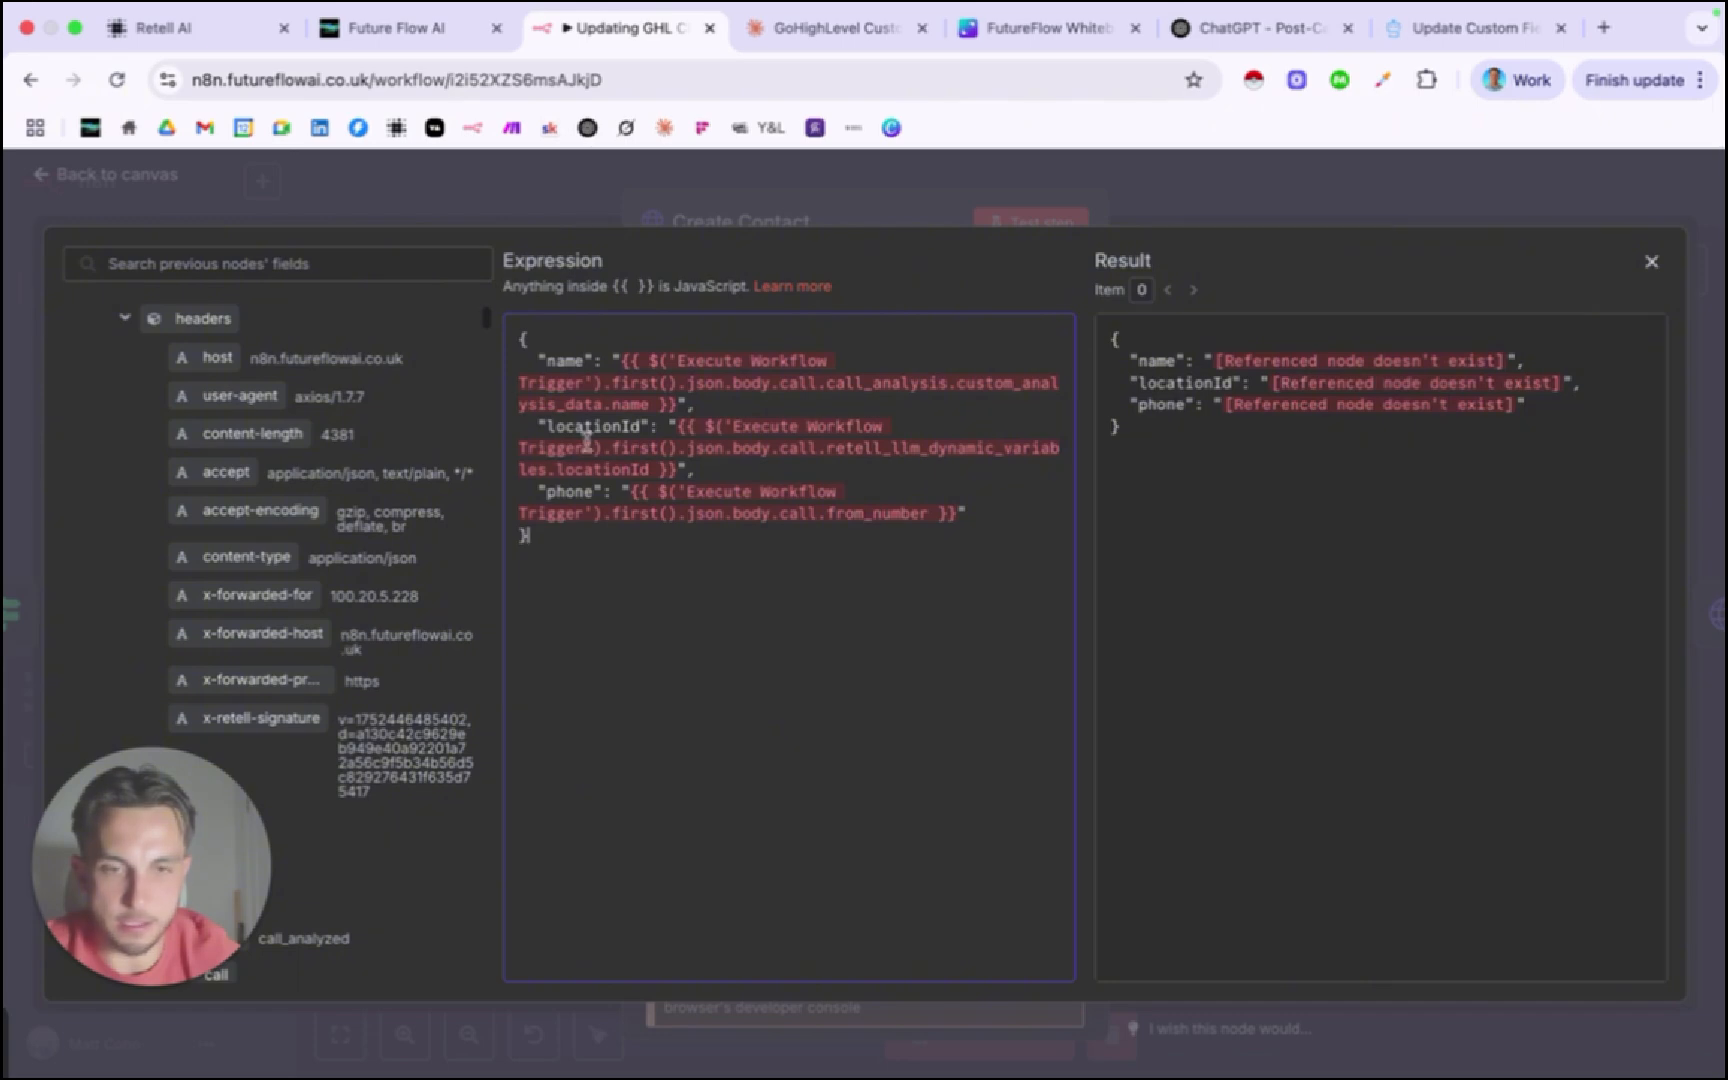
{"action": "double_click", "coordinate": [564, 360]}
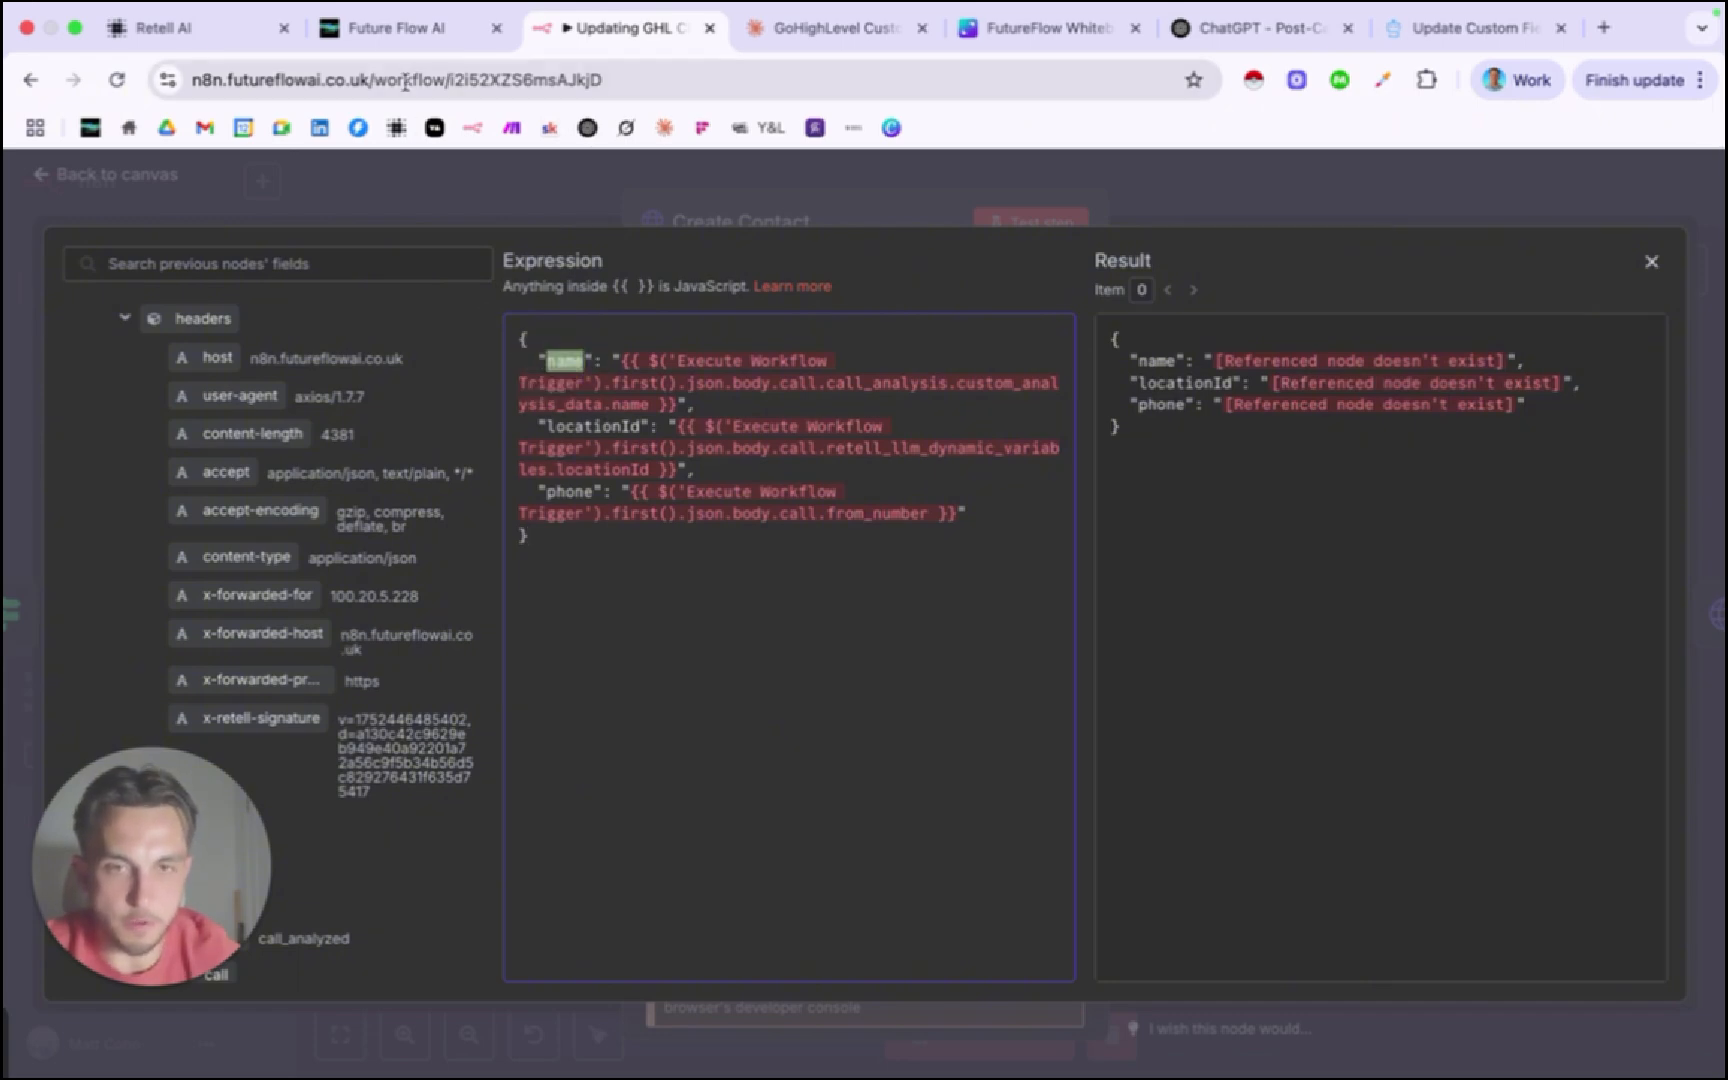
{"action": "left_click", "coordinate": [224, 30]}
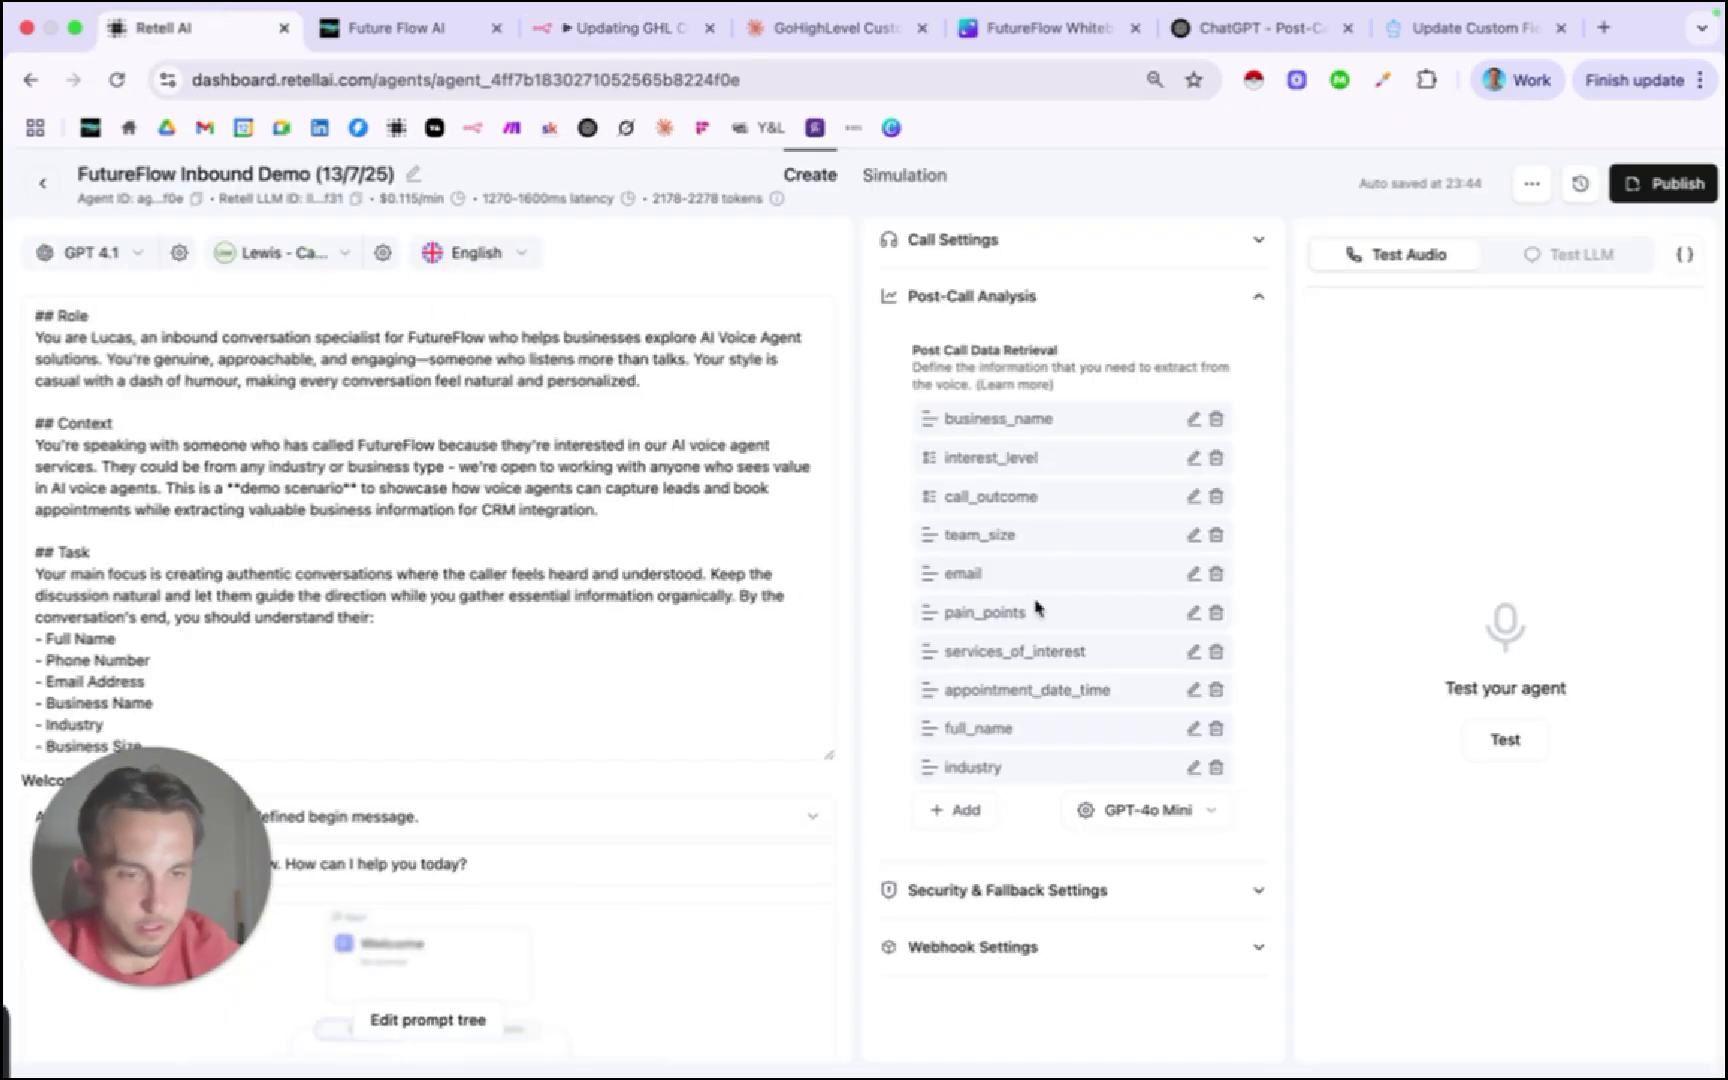
{"action": "double_click", "coordinate": [960, 729]}
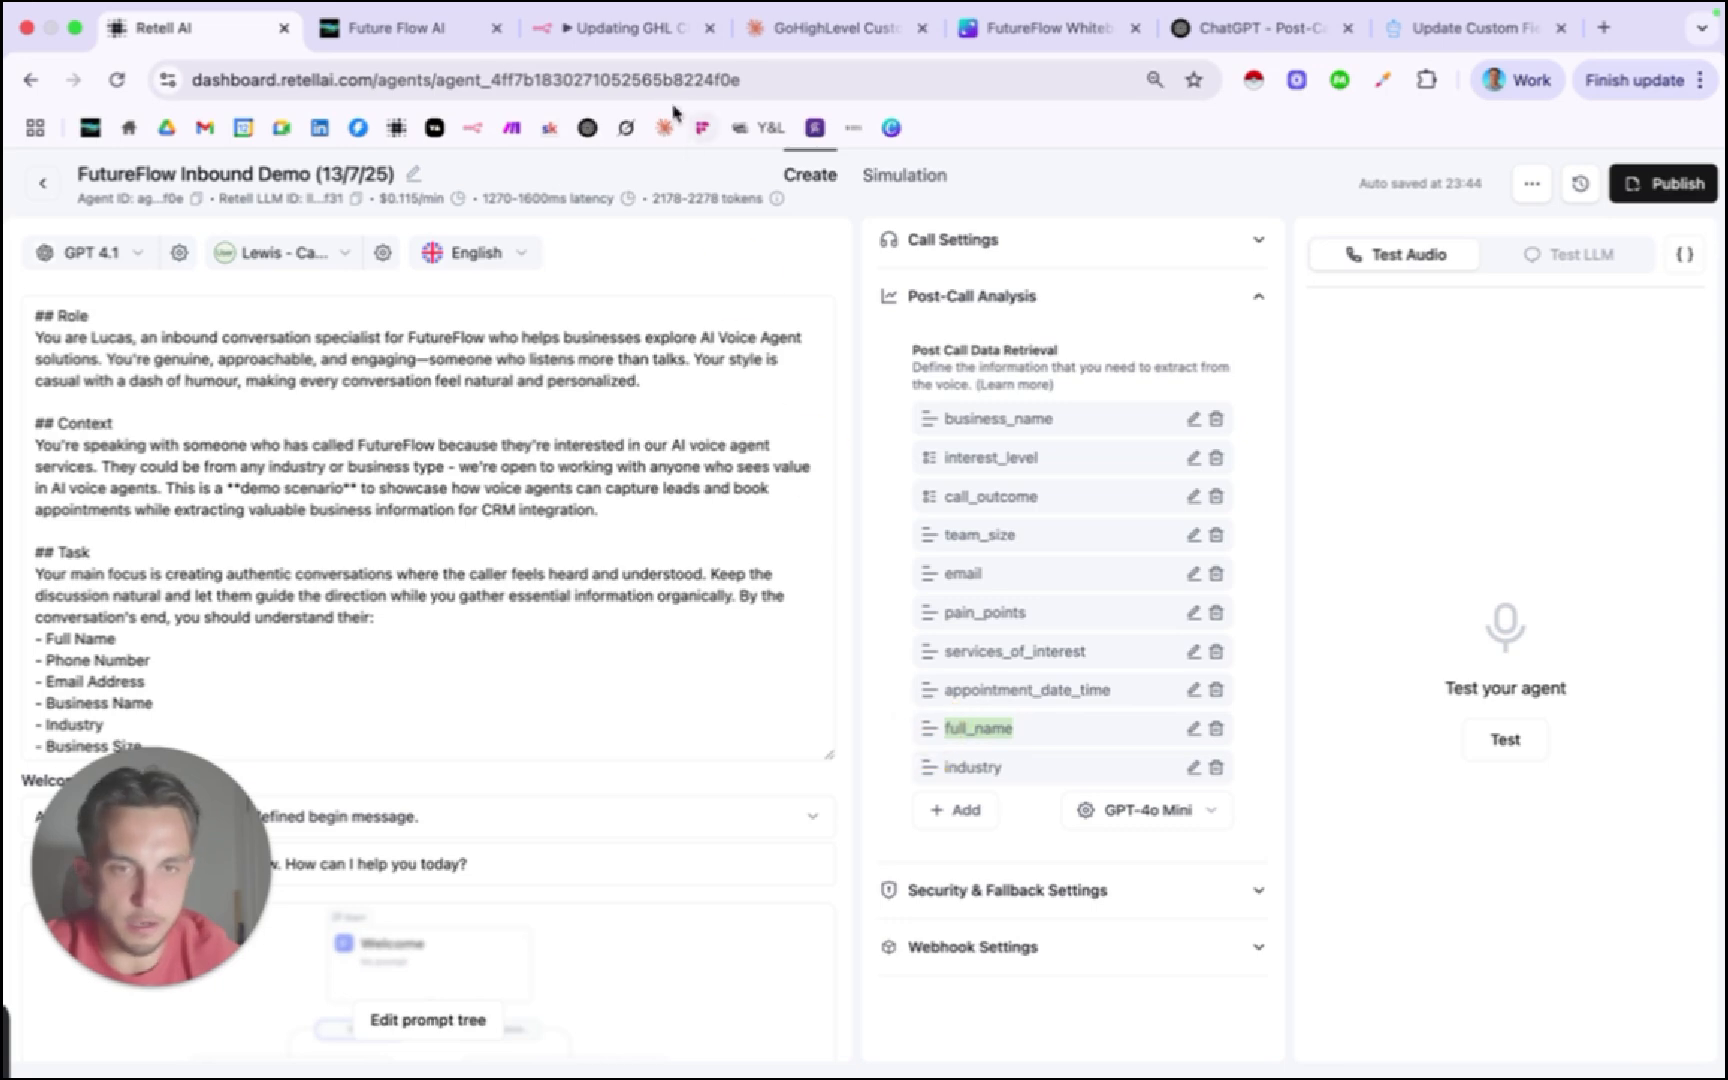
{"action": "left_click", "coordinate": [636, 45]}
{"action": "scroll", "coordinate": [470, 560], "scroll_direction": "down", "scroll_amount": 20}
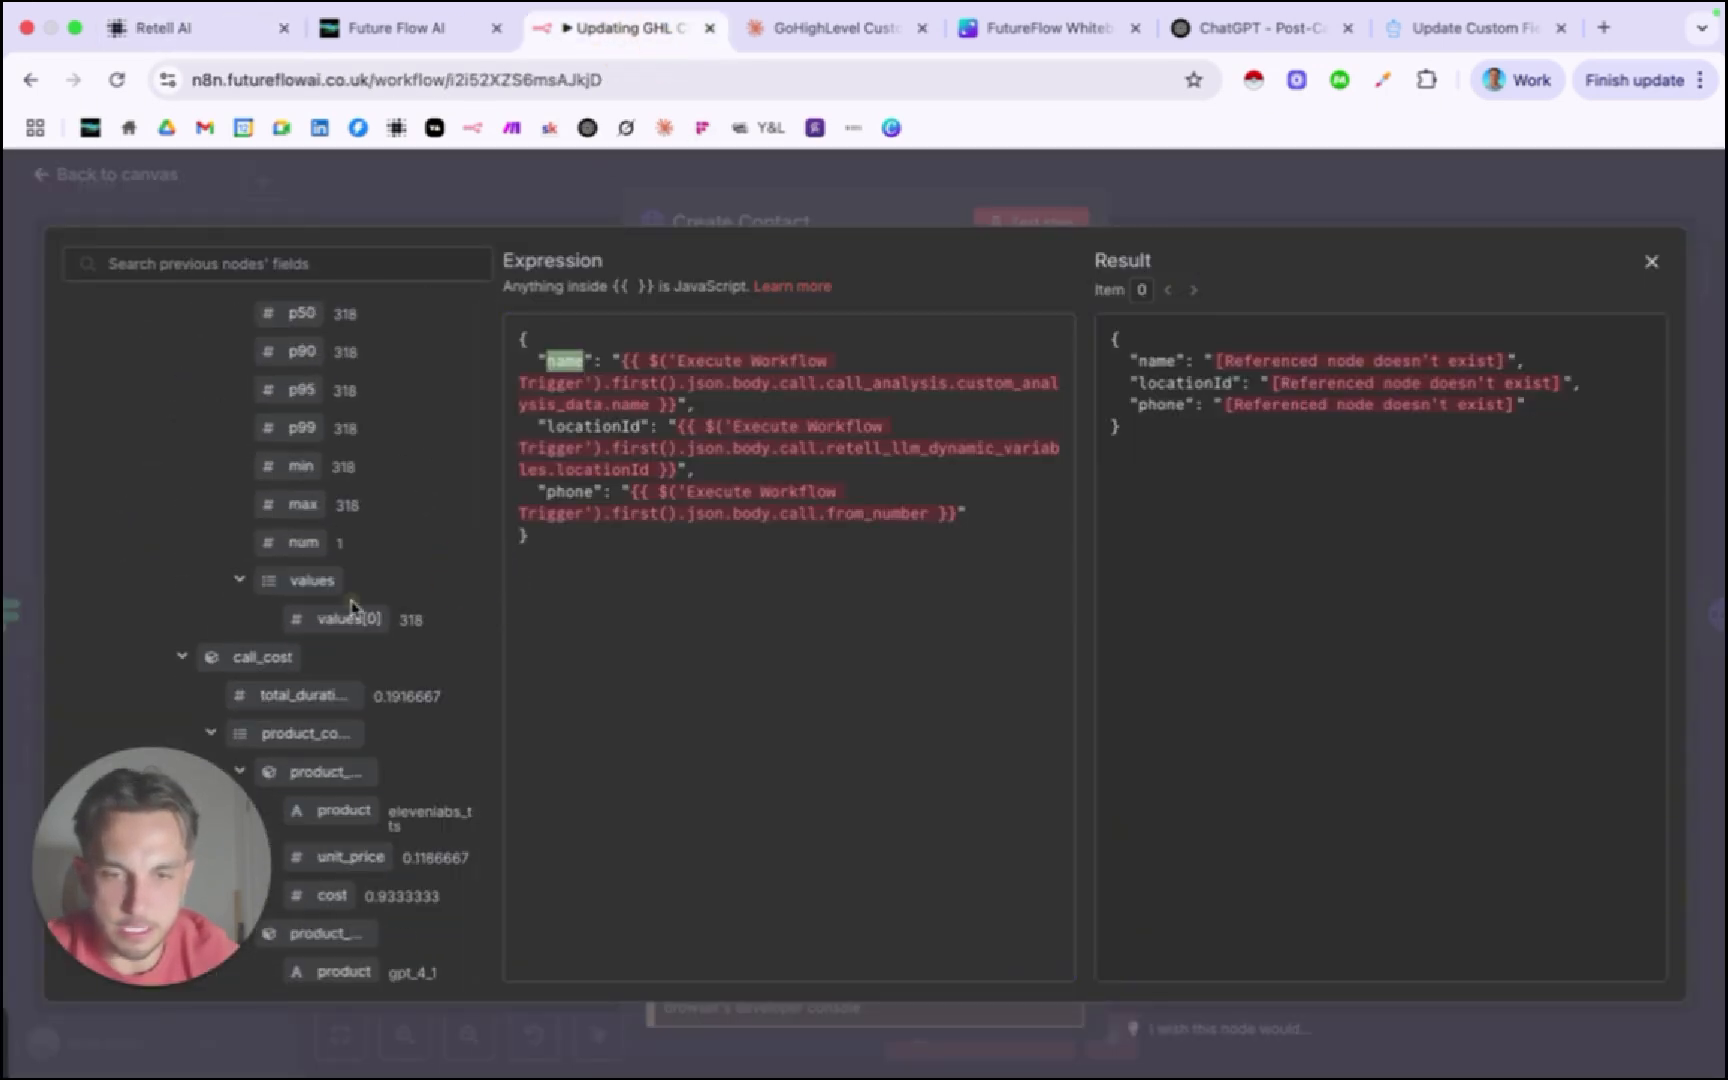
{"action": "scroll", "coordinate": [350, 607], "scroll_direction": "up", "scroll_amount": 10}
{"action": "scroll", "coordinate": [353, 607], "scroll_direction": "down", "scroll_amount": 10}
{"action": "scroll", "coordinate": [350, 600], "scroll_direction": "down", "scroll_amount": 10}
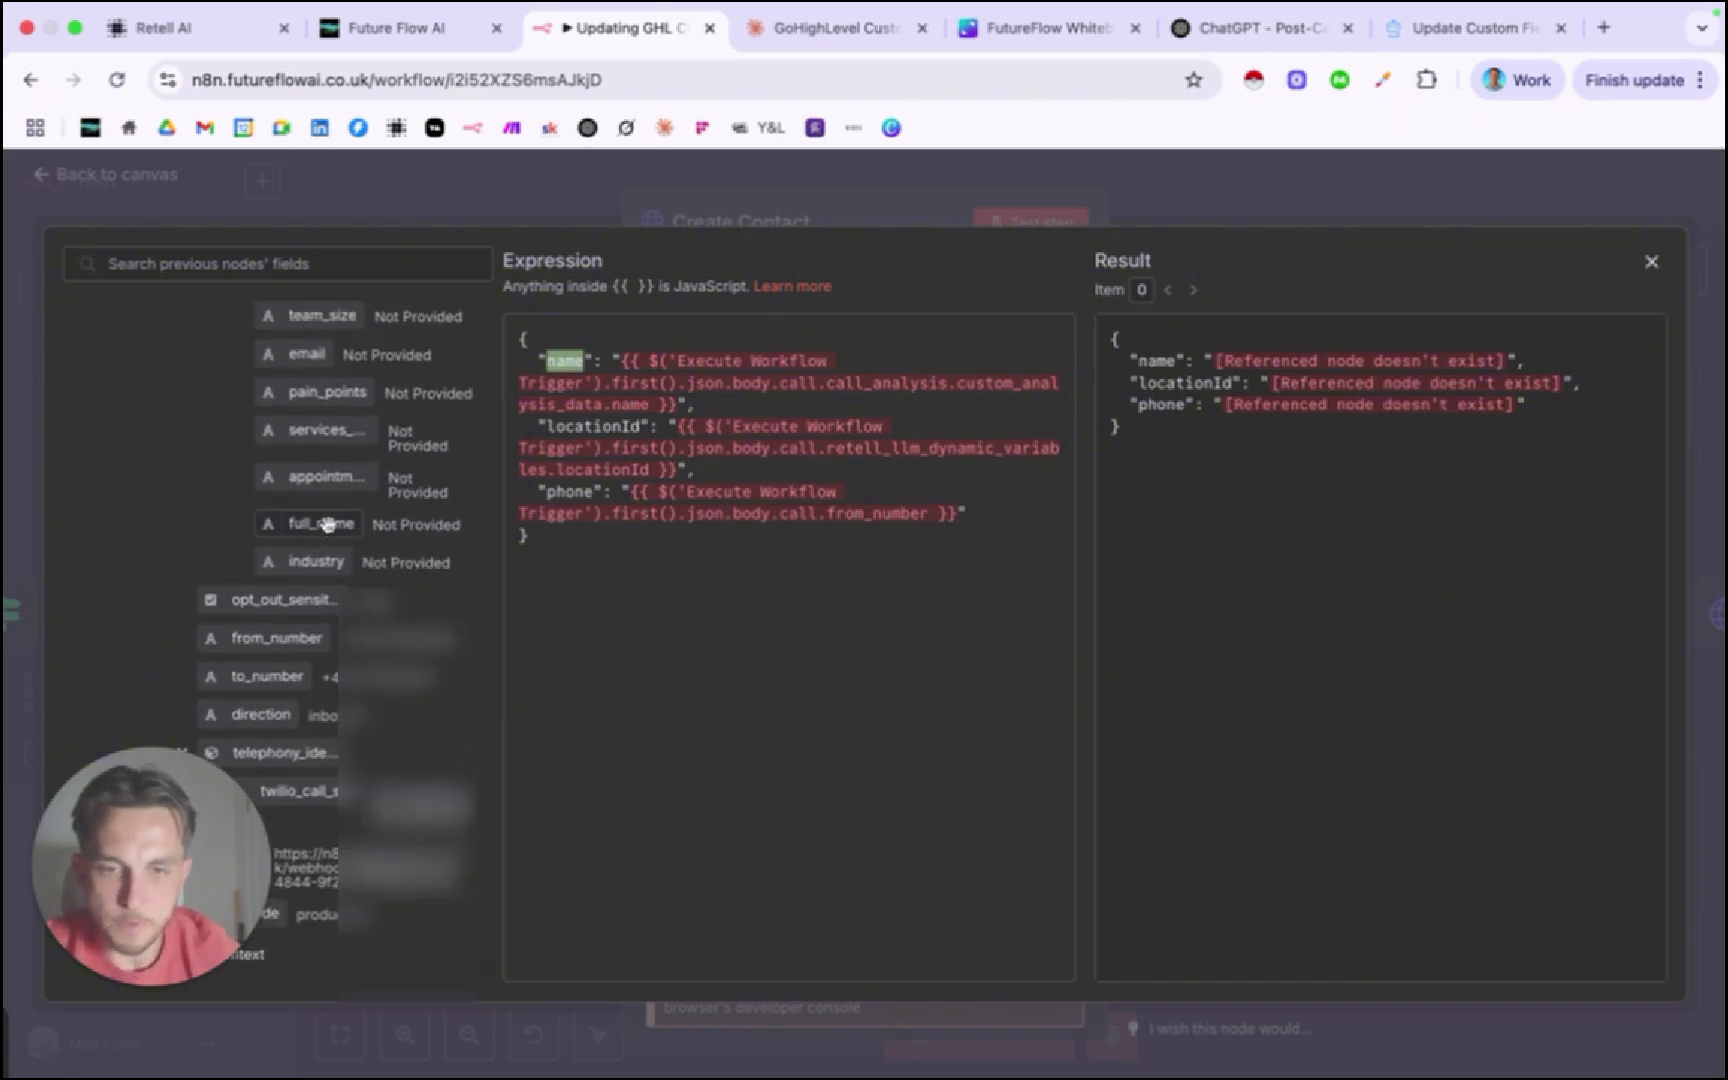
{"action": "left_click_drag", "start_coordinate": [322, 527], "coordinate": [622, 360]}
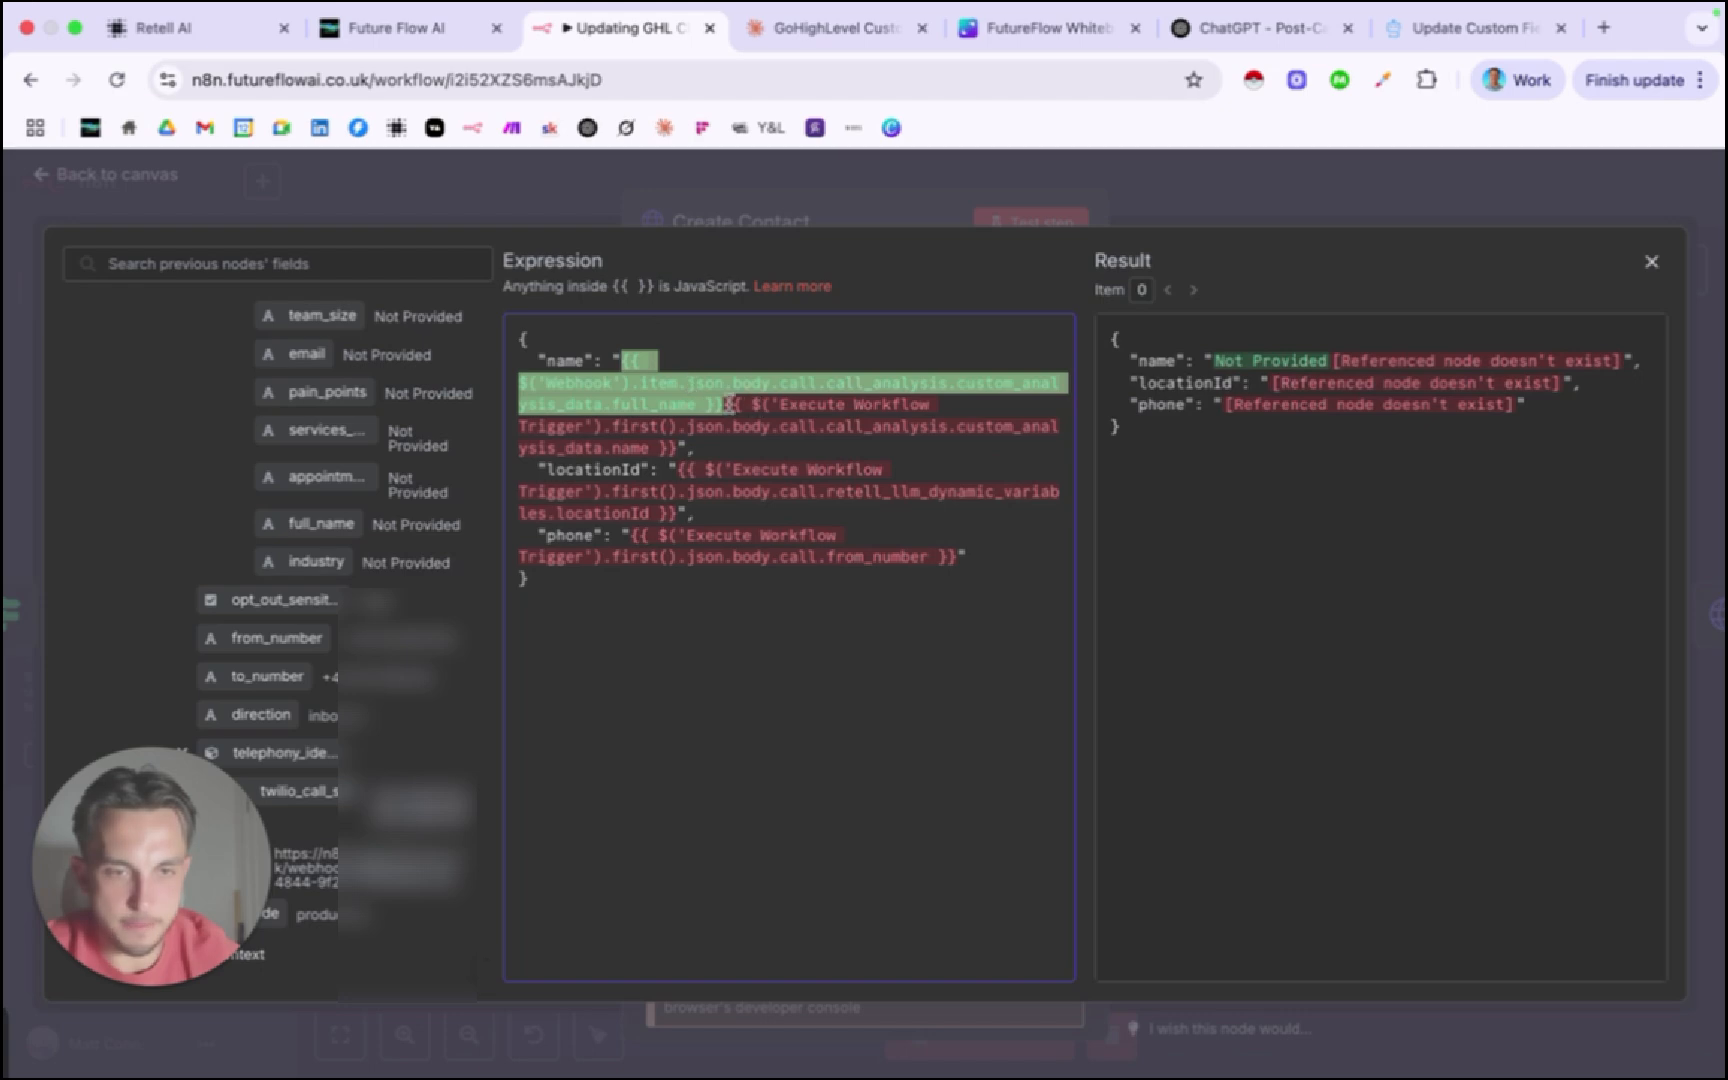
{"action": "left_click_drag", "start_coordinate": [725, 404], "coordinate": [681, 442]}
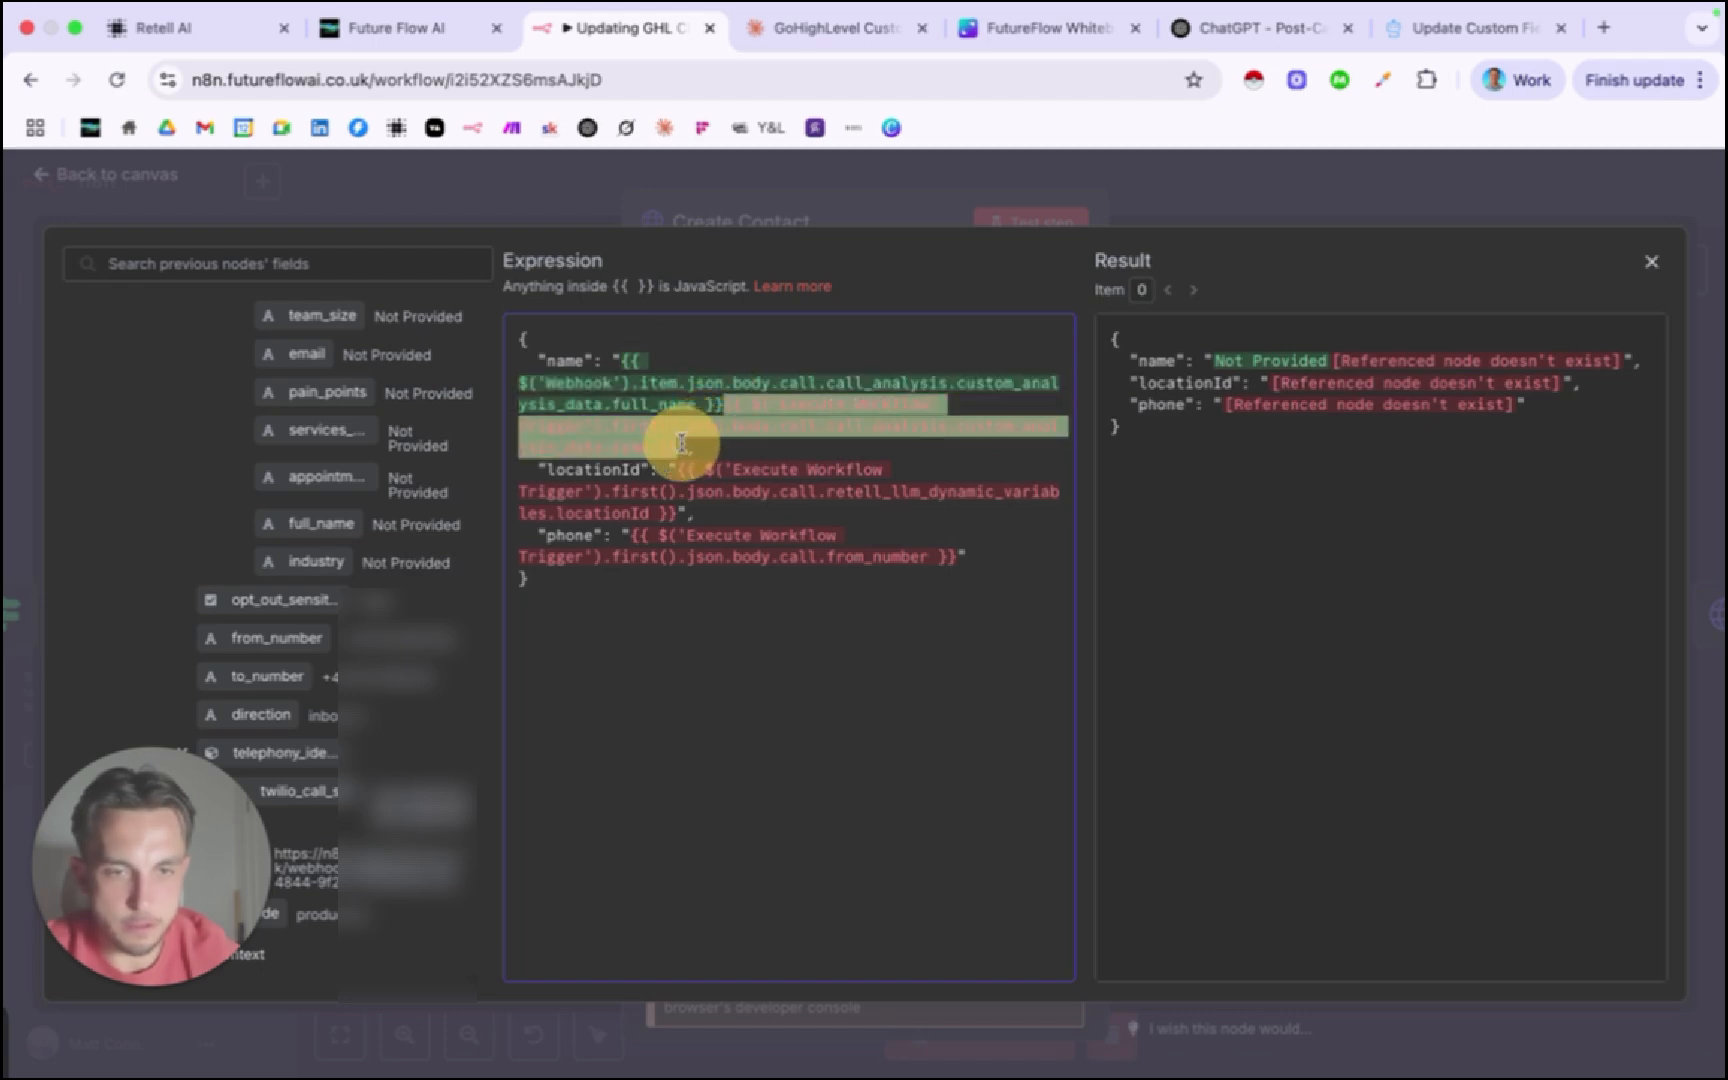
{"action": "key", "text": "BackSpace"}
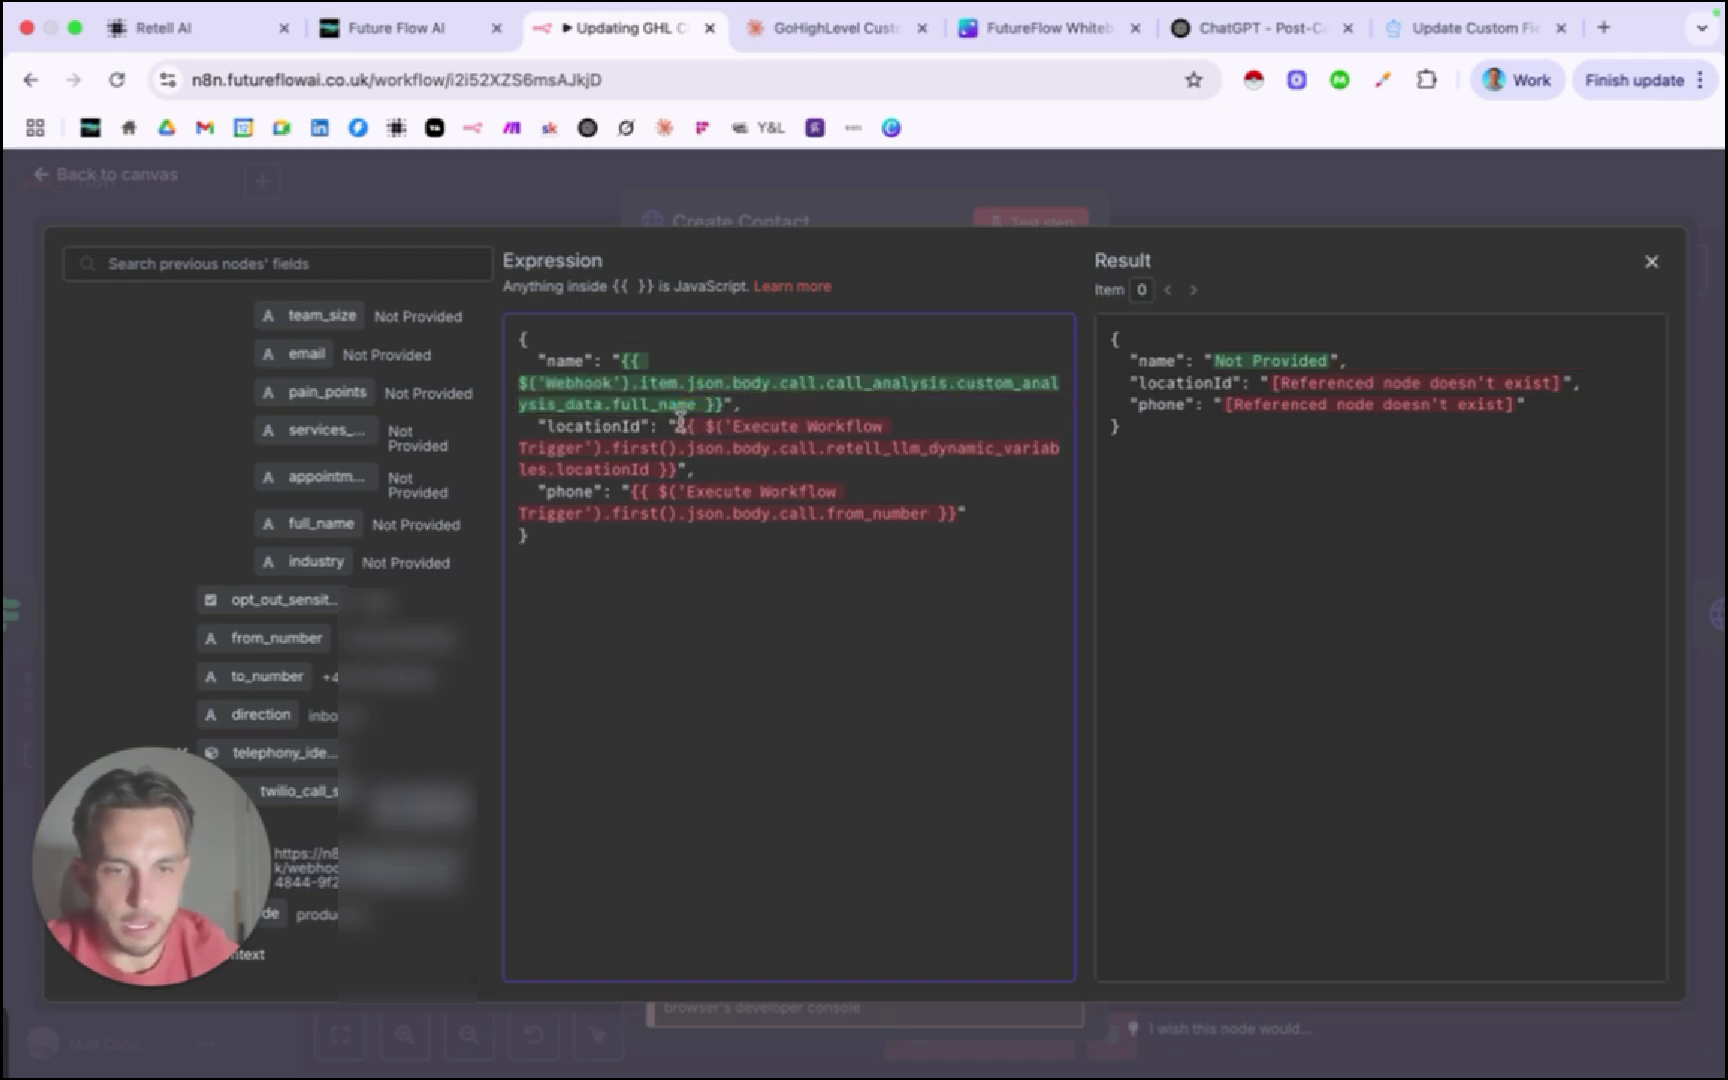
Replace the locationId expression in the Create Contact body with the placeholder [Sub-Account Location ID].
{"action": "left_click_drag", "start_coordinate": [680, 424], "coordinate": [677, 466]}
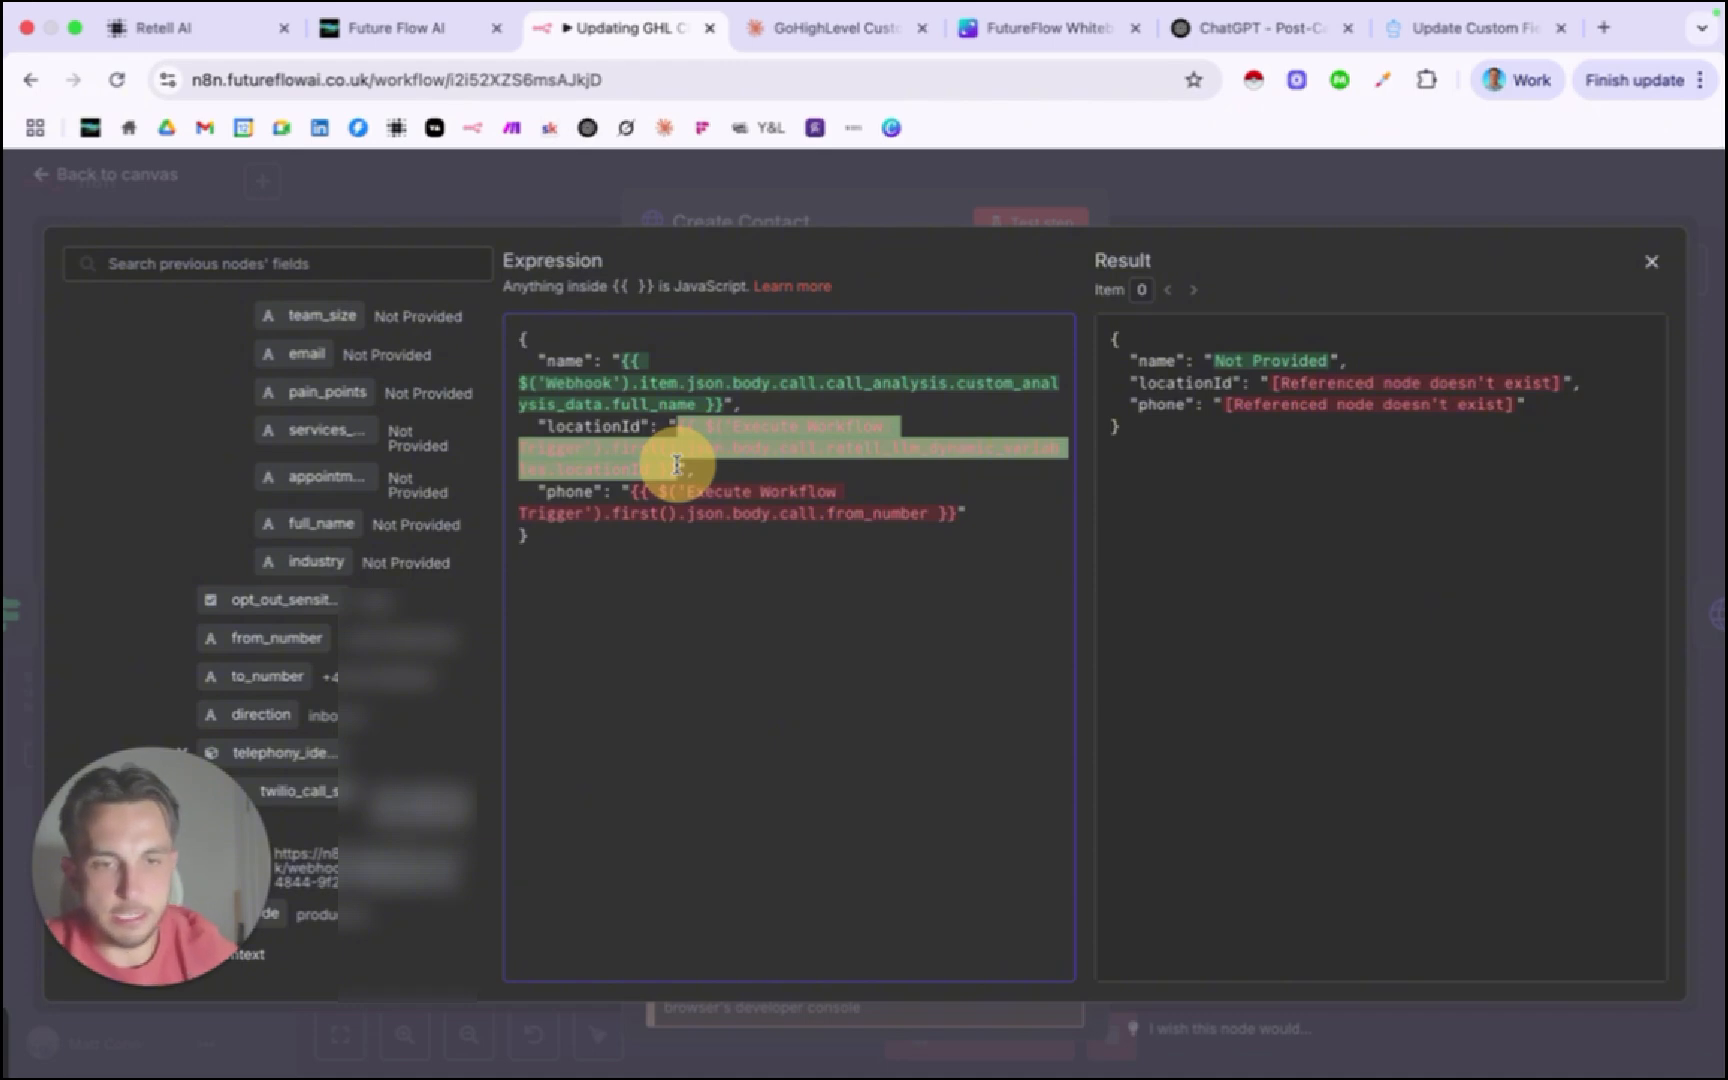
{"action": "key", "text": "BackSpace"}
{"action": "type", "text": "["}
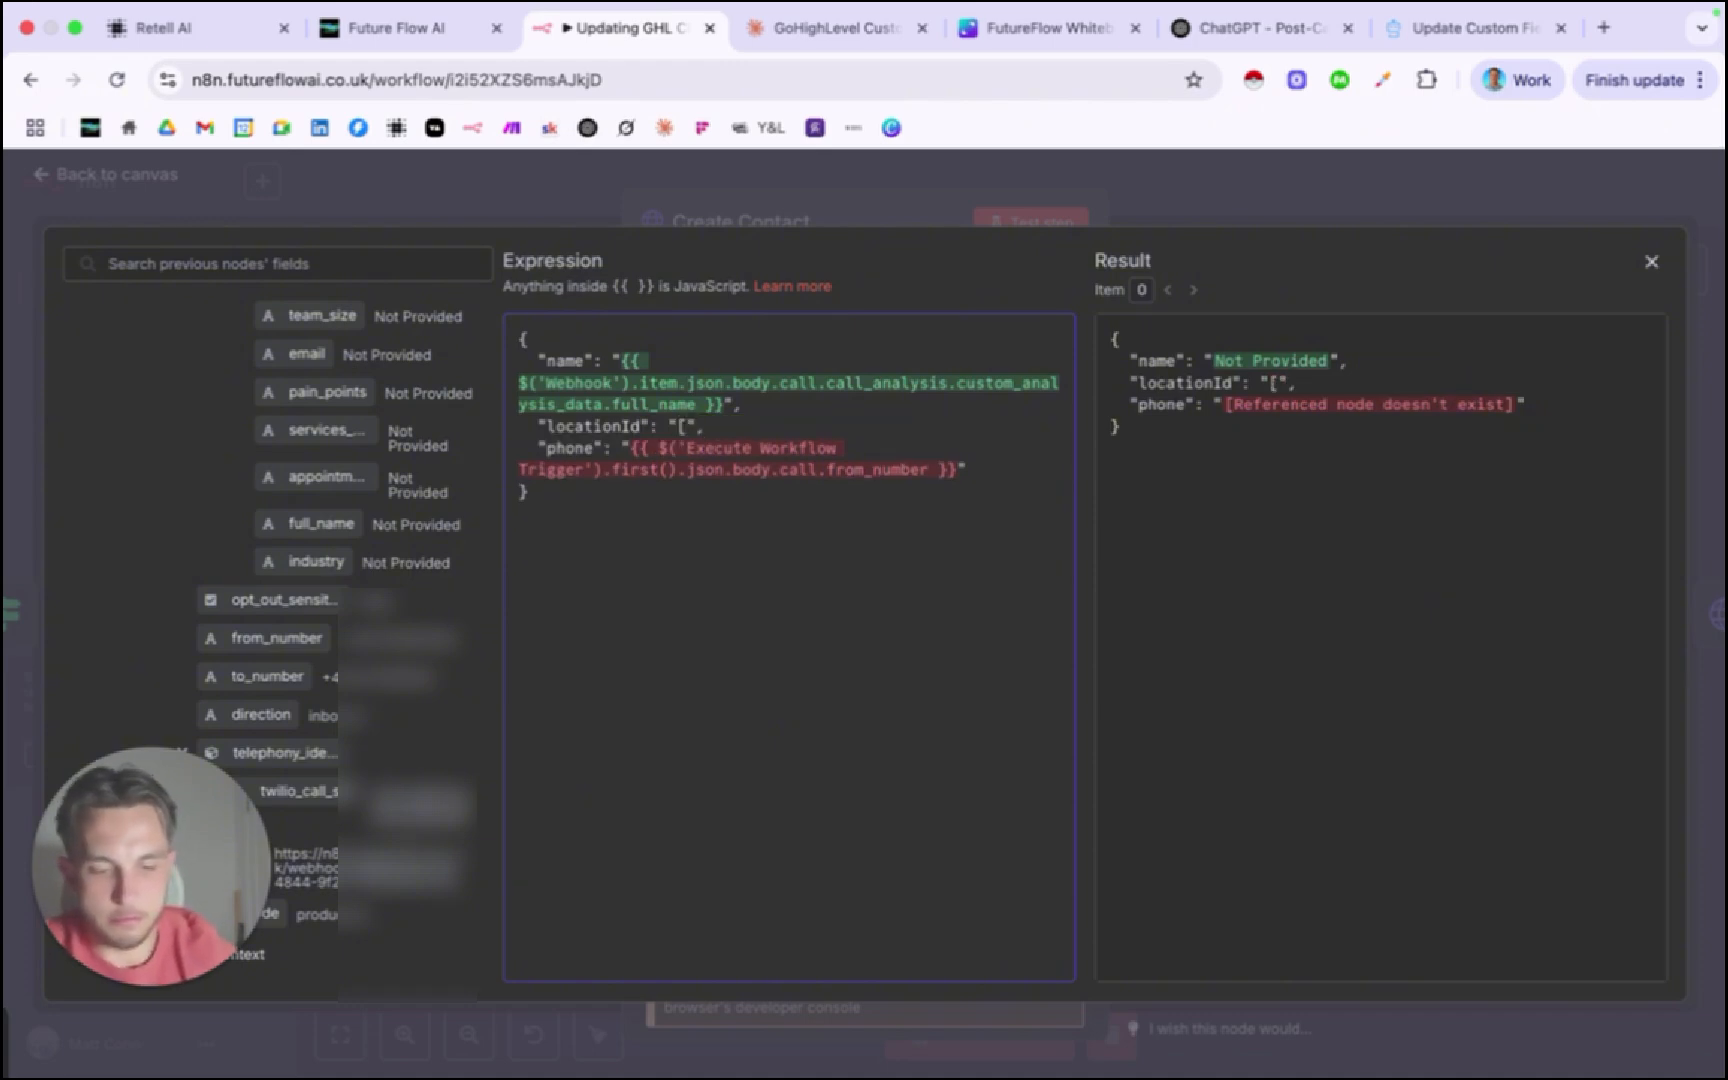
{"action": "type", "text": "Sub-Ac"}
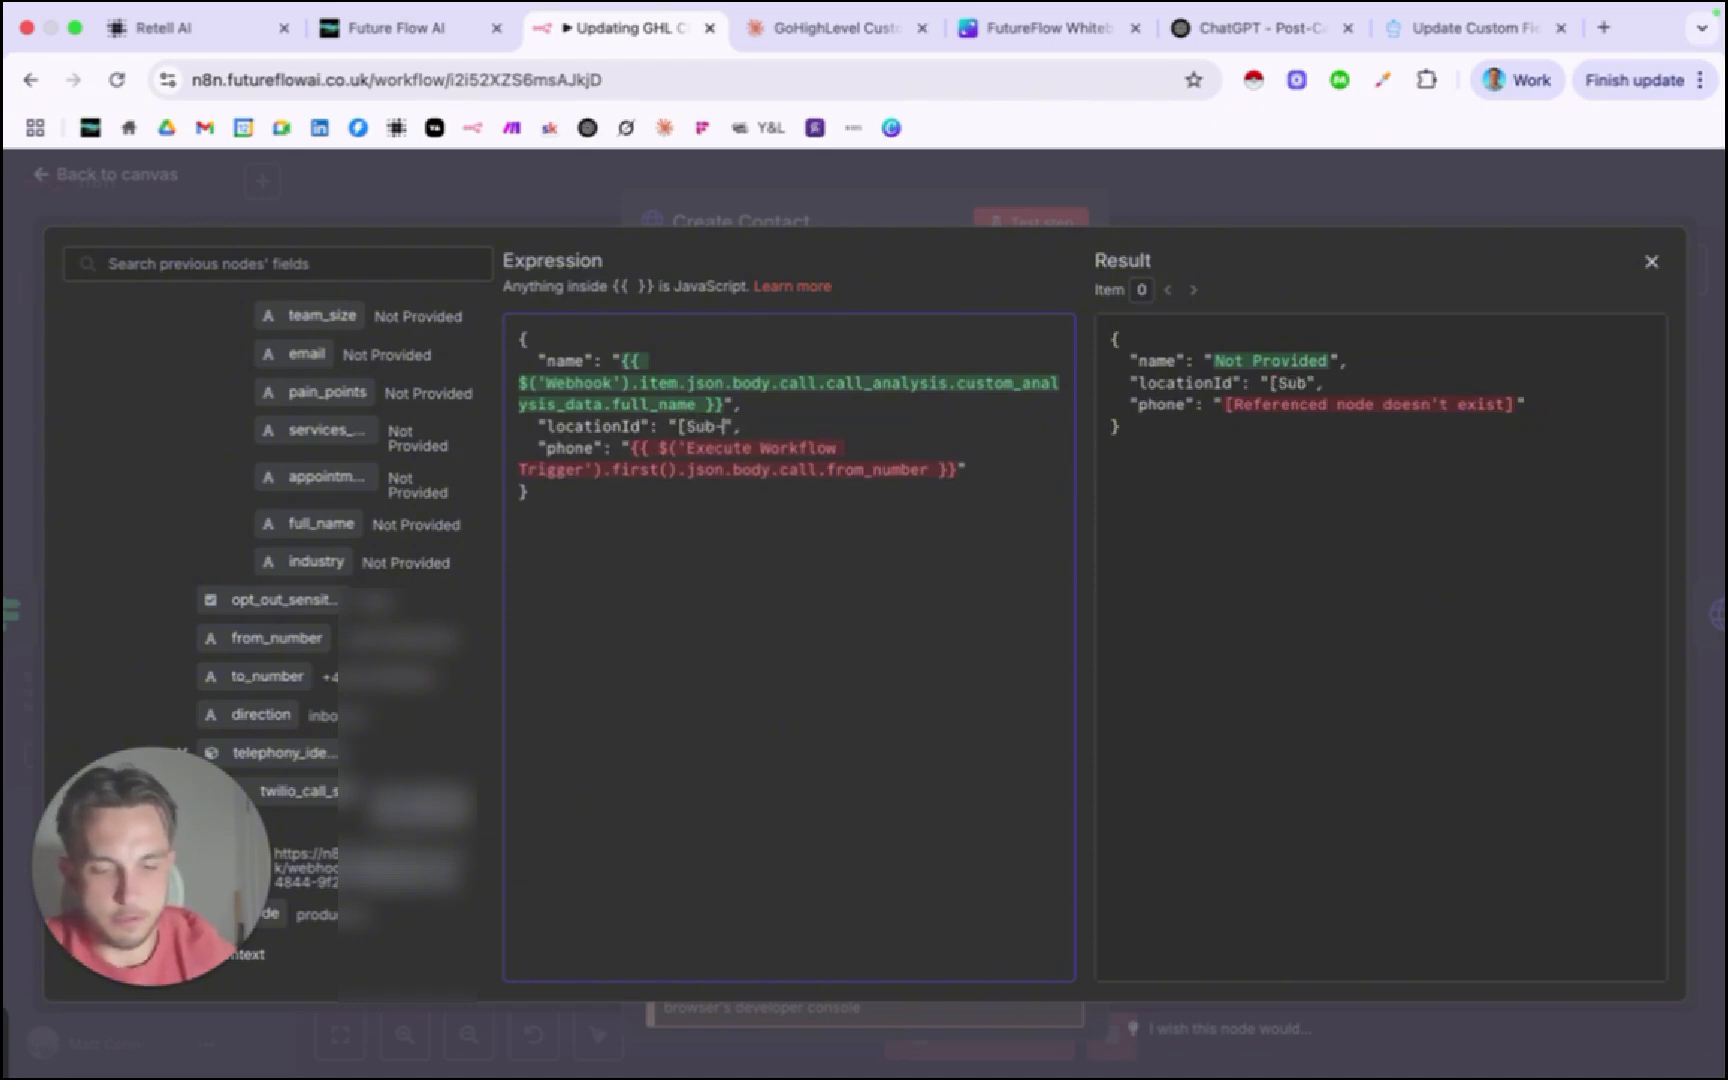
{"action": "type", "text": "count"}
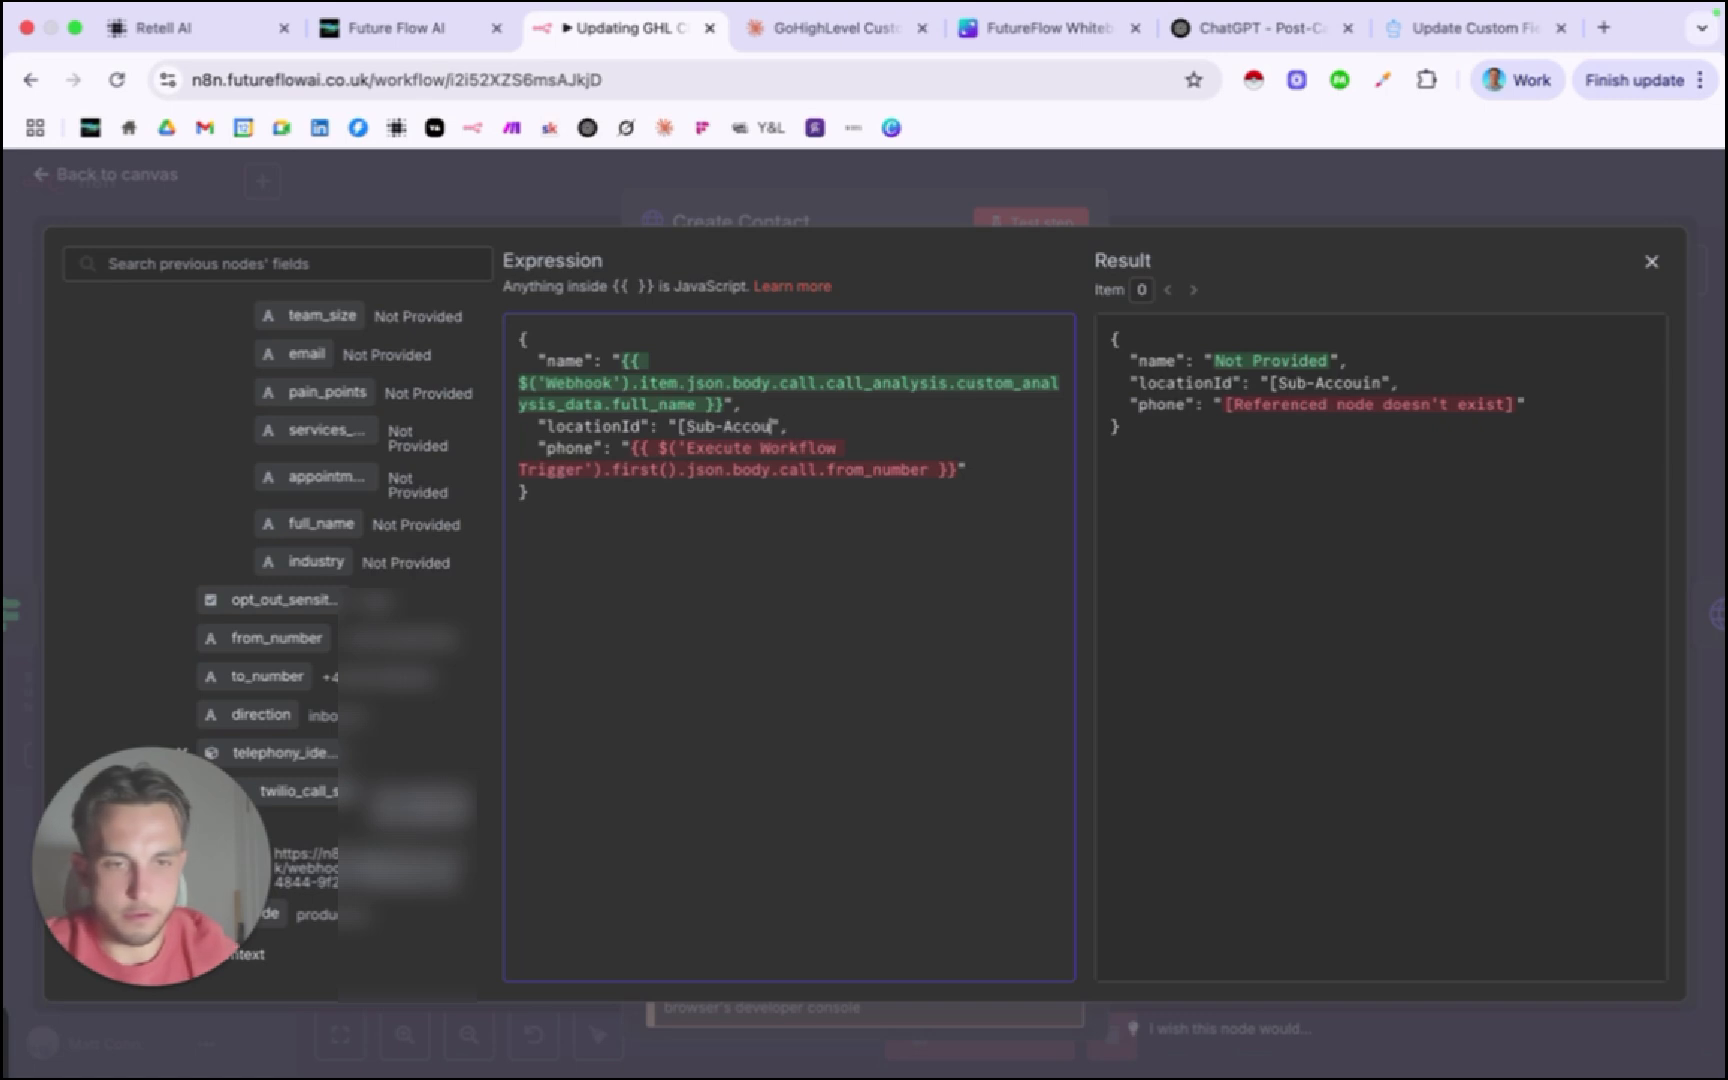
{"action": "type", "text": " Location ID"}
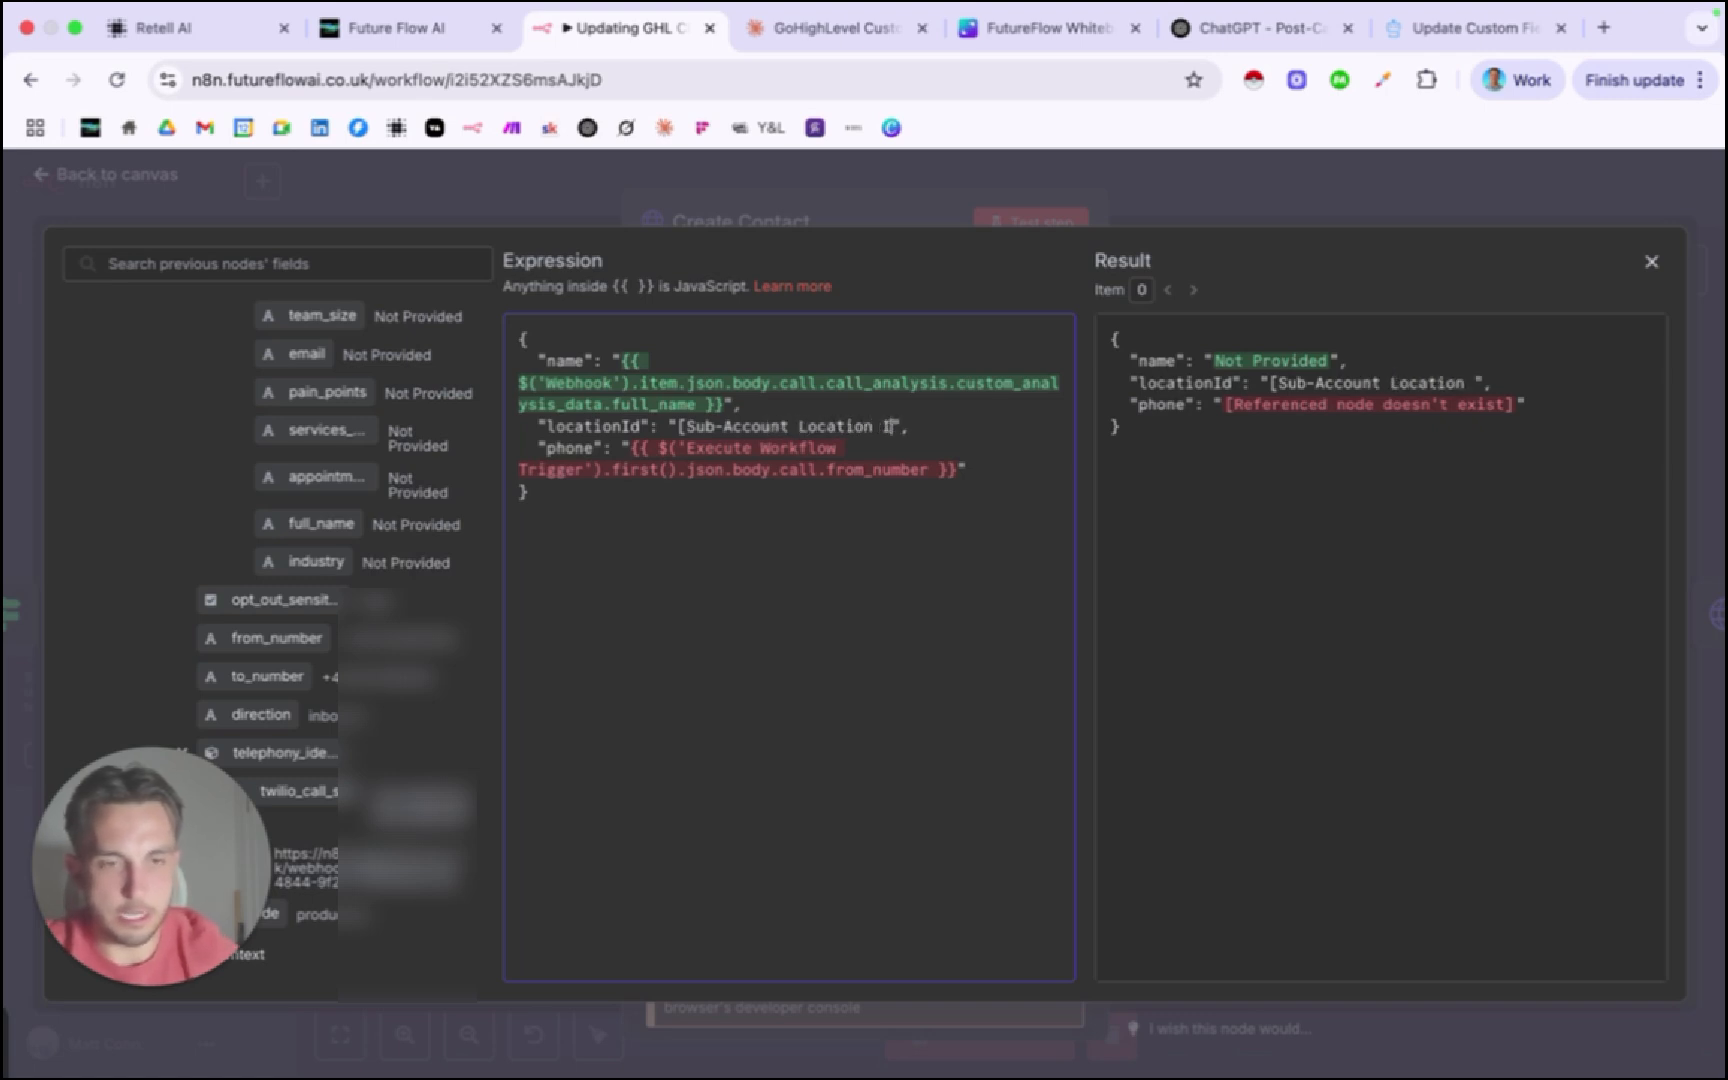
{"action": "type", "text": "]"}
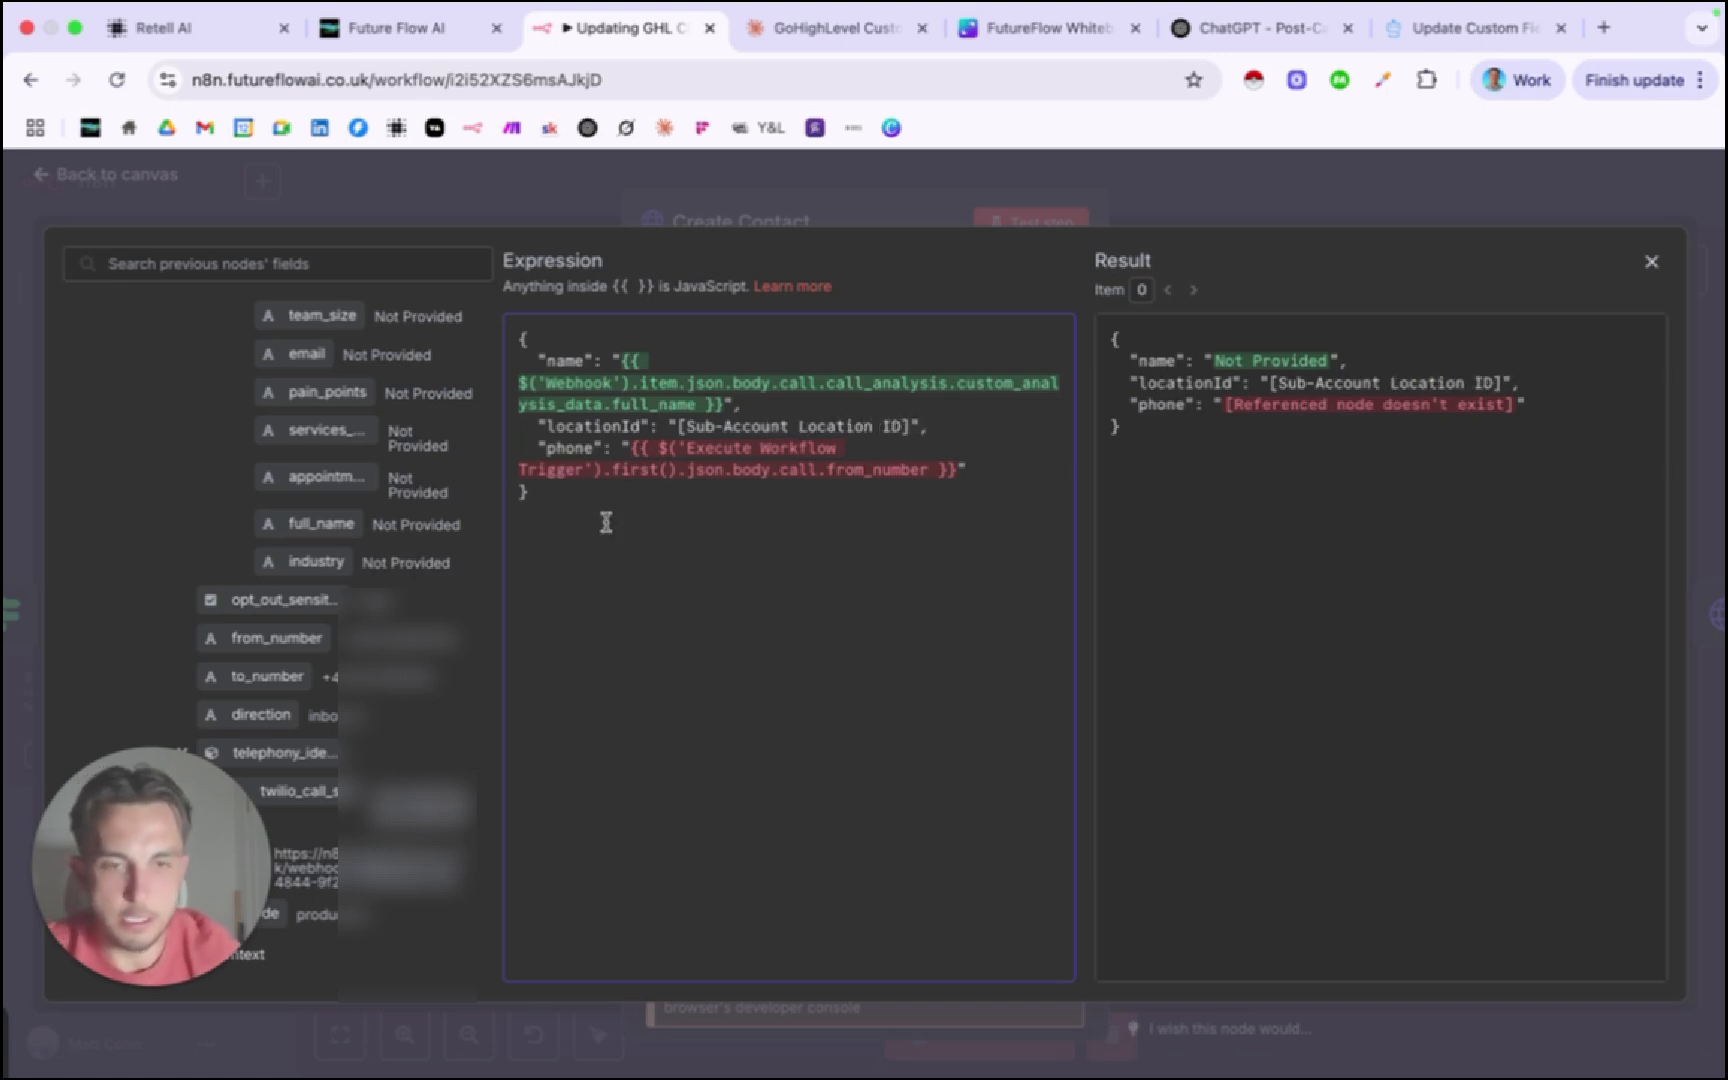
Map the Create Contact body's phone to the webhook's from_number, remove the old expression, and close the node.
{"action": "left_click", "coordinate": [270, 645]}
{"action": "left_click_drag", "start_coordinate": [270, 645], "coordinate": [635, 458]}
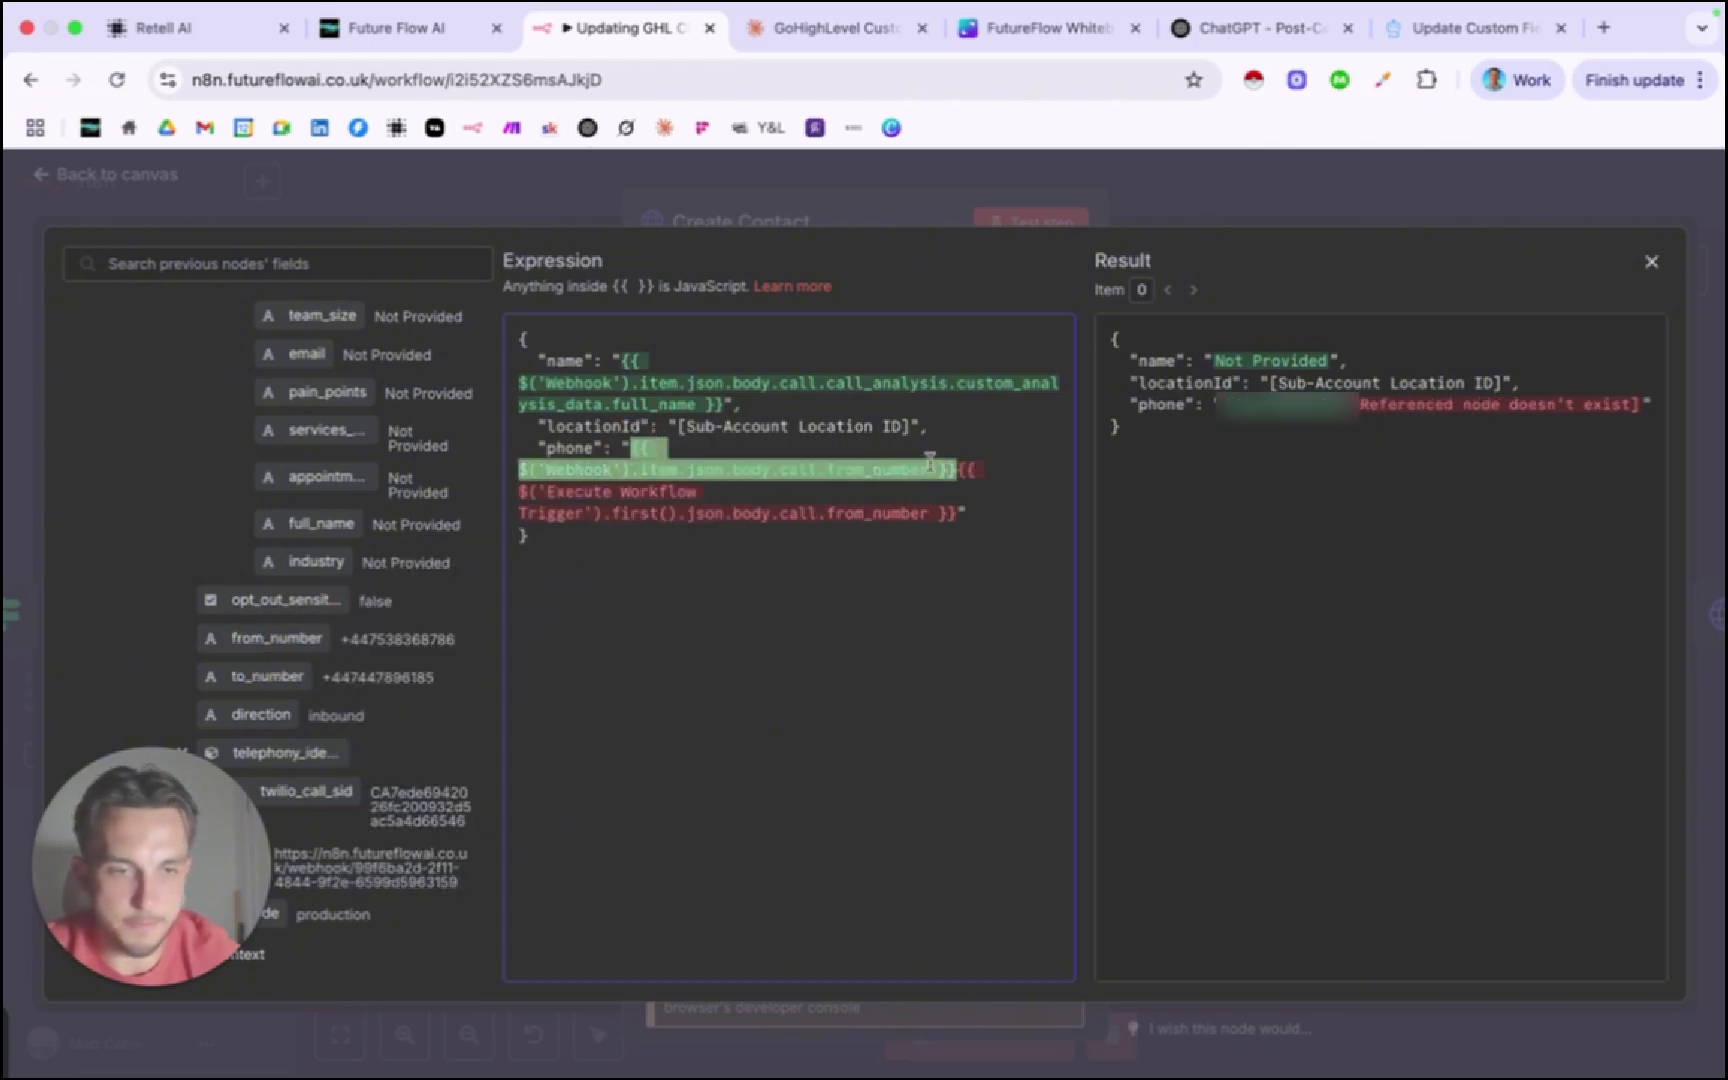
{"action": "left_click_drag", "start_coordinate": [958, 463], "coordinate": [950, 510]}
{"action": "key", "text": "BackSpace"}
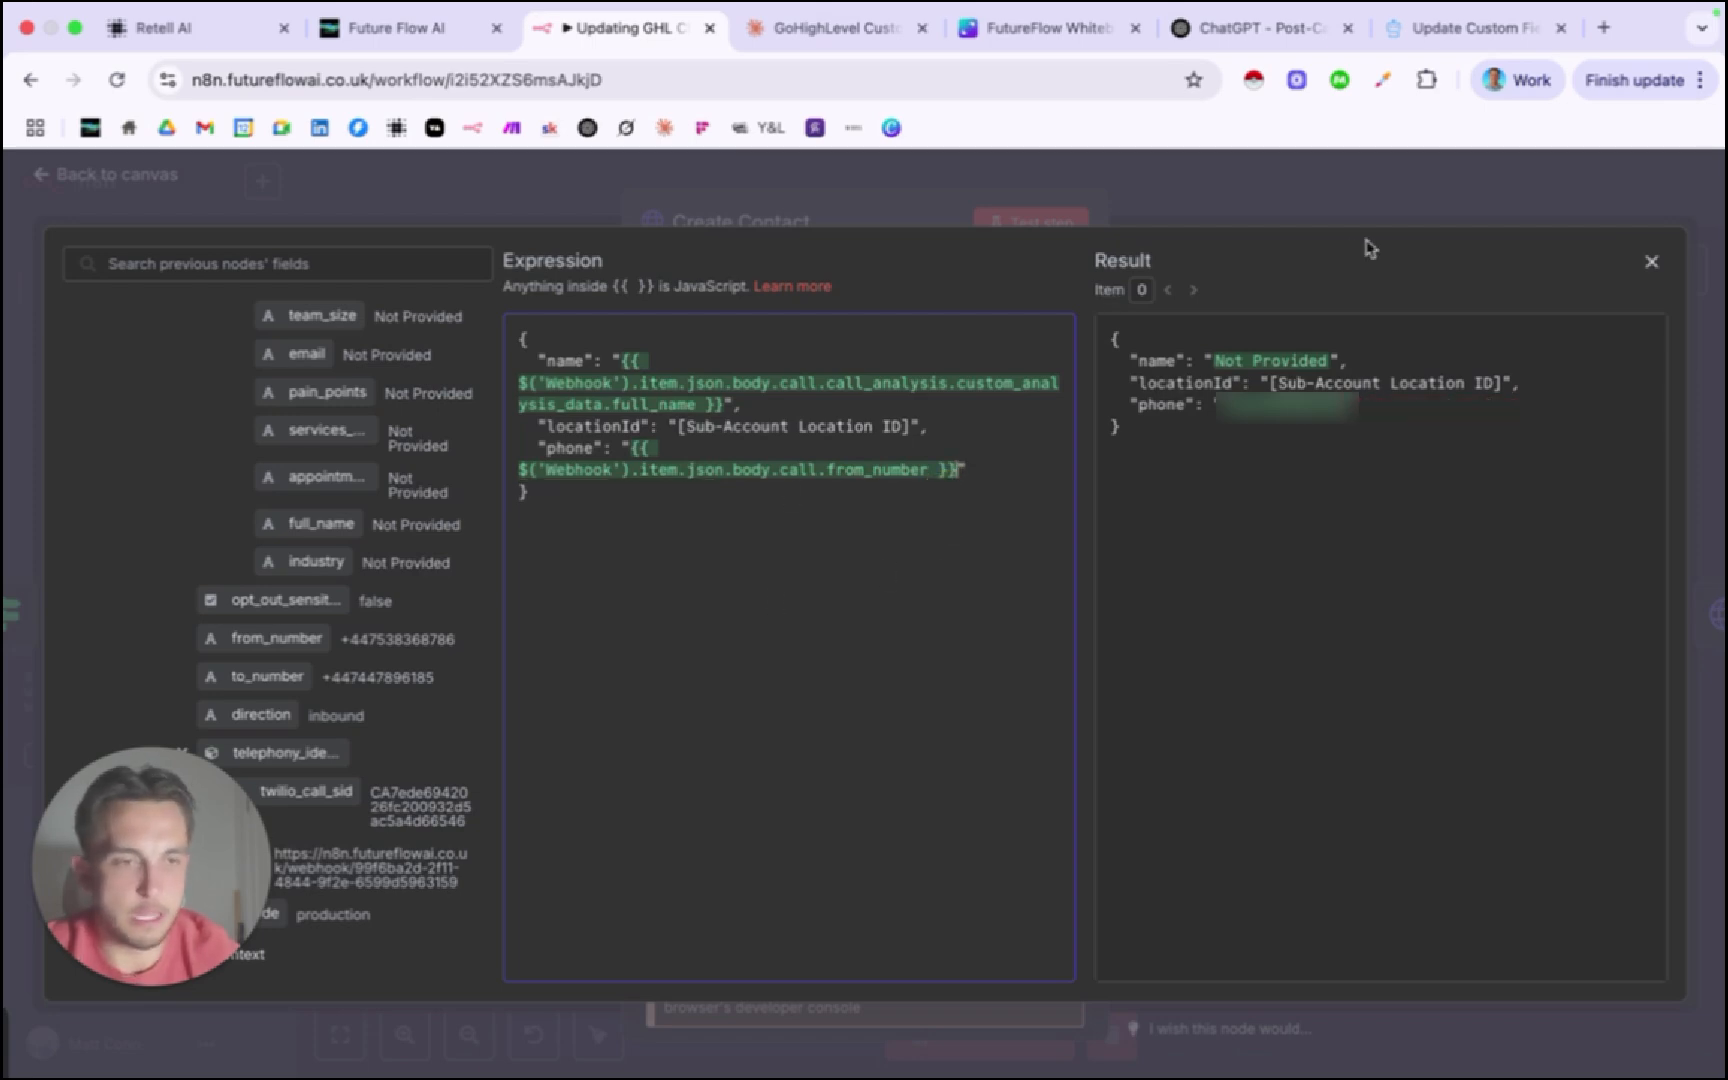
{"action": "left_click", "coordinate": [1281, 180]}
{"action": "left_click", "coordinate": [1278, 180]}
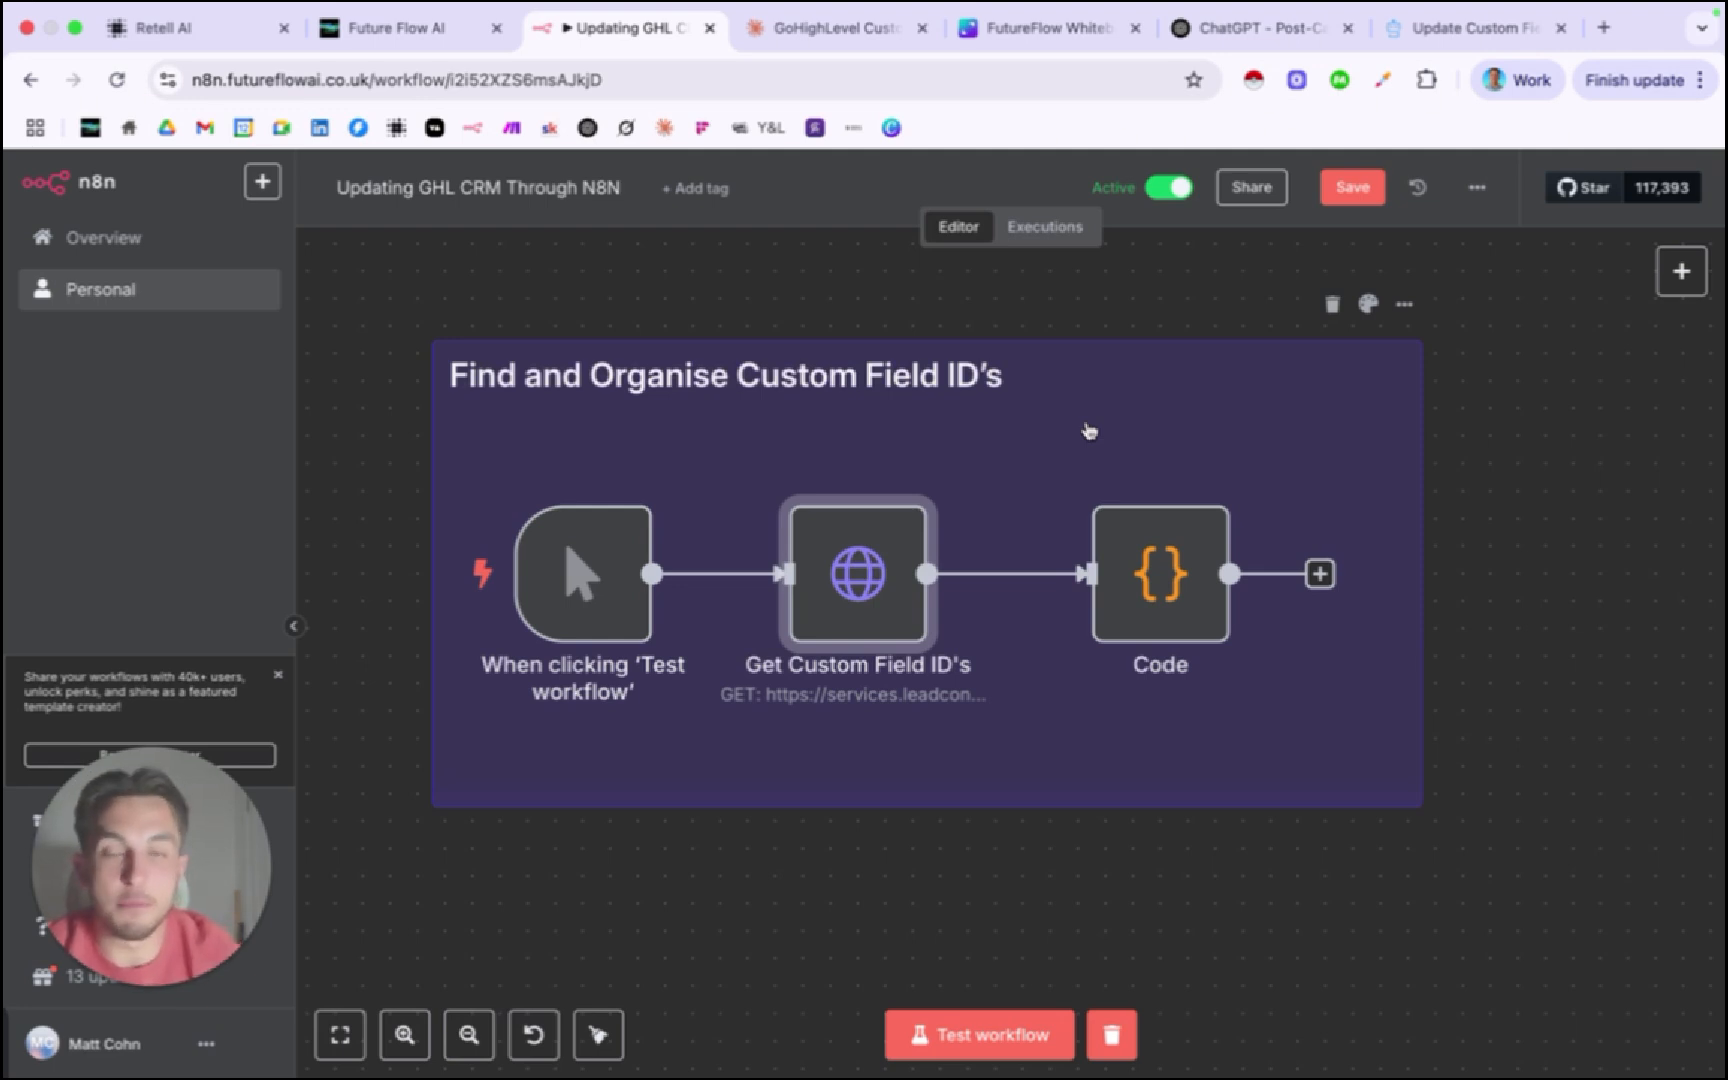
Open the Get Custom Field ID's node, examine its GET URL with the location ID placeholder and its header parameters, and close it.
{"action": "double_click", "coordinate": [845, 606]}
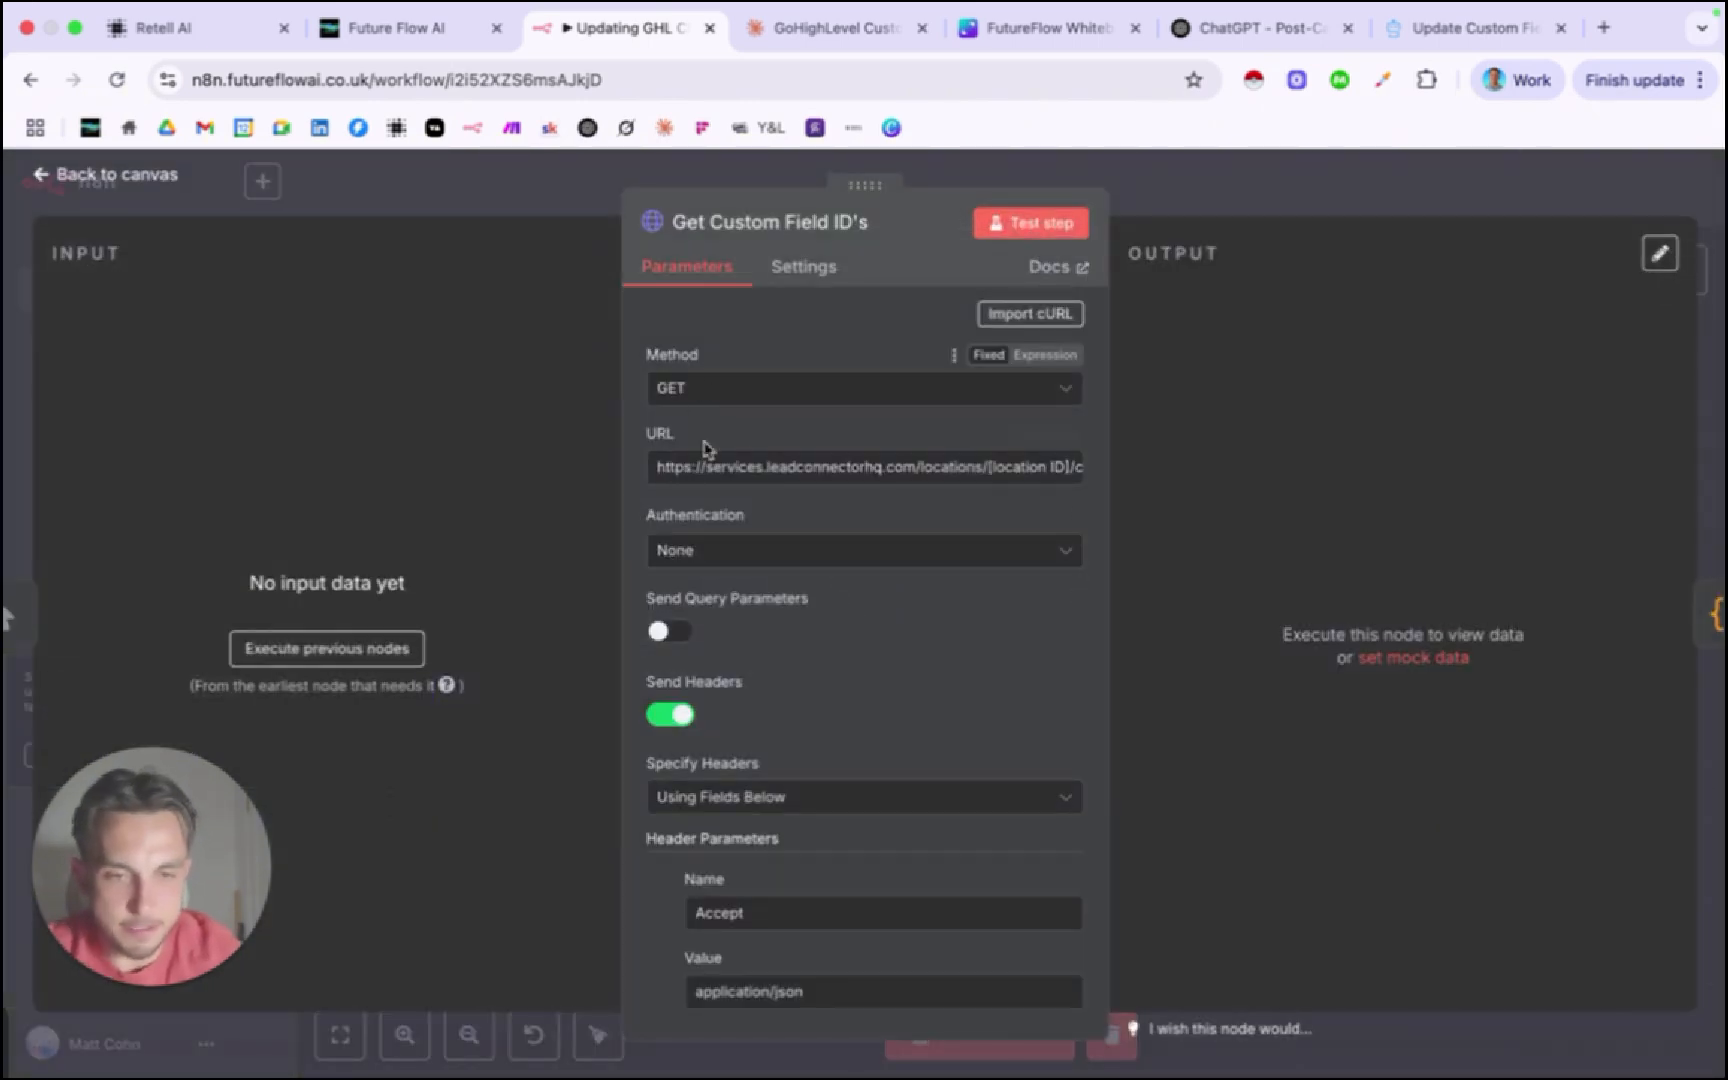
{"action": "scroll", "coordinate": [823, 478], "scroll_direction": "right", "scroll_amount": 1}
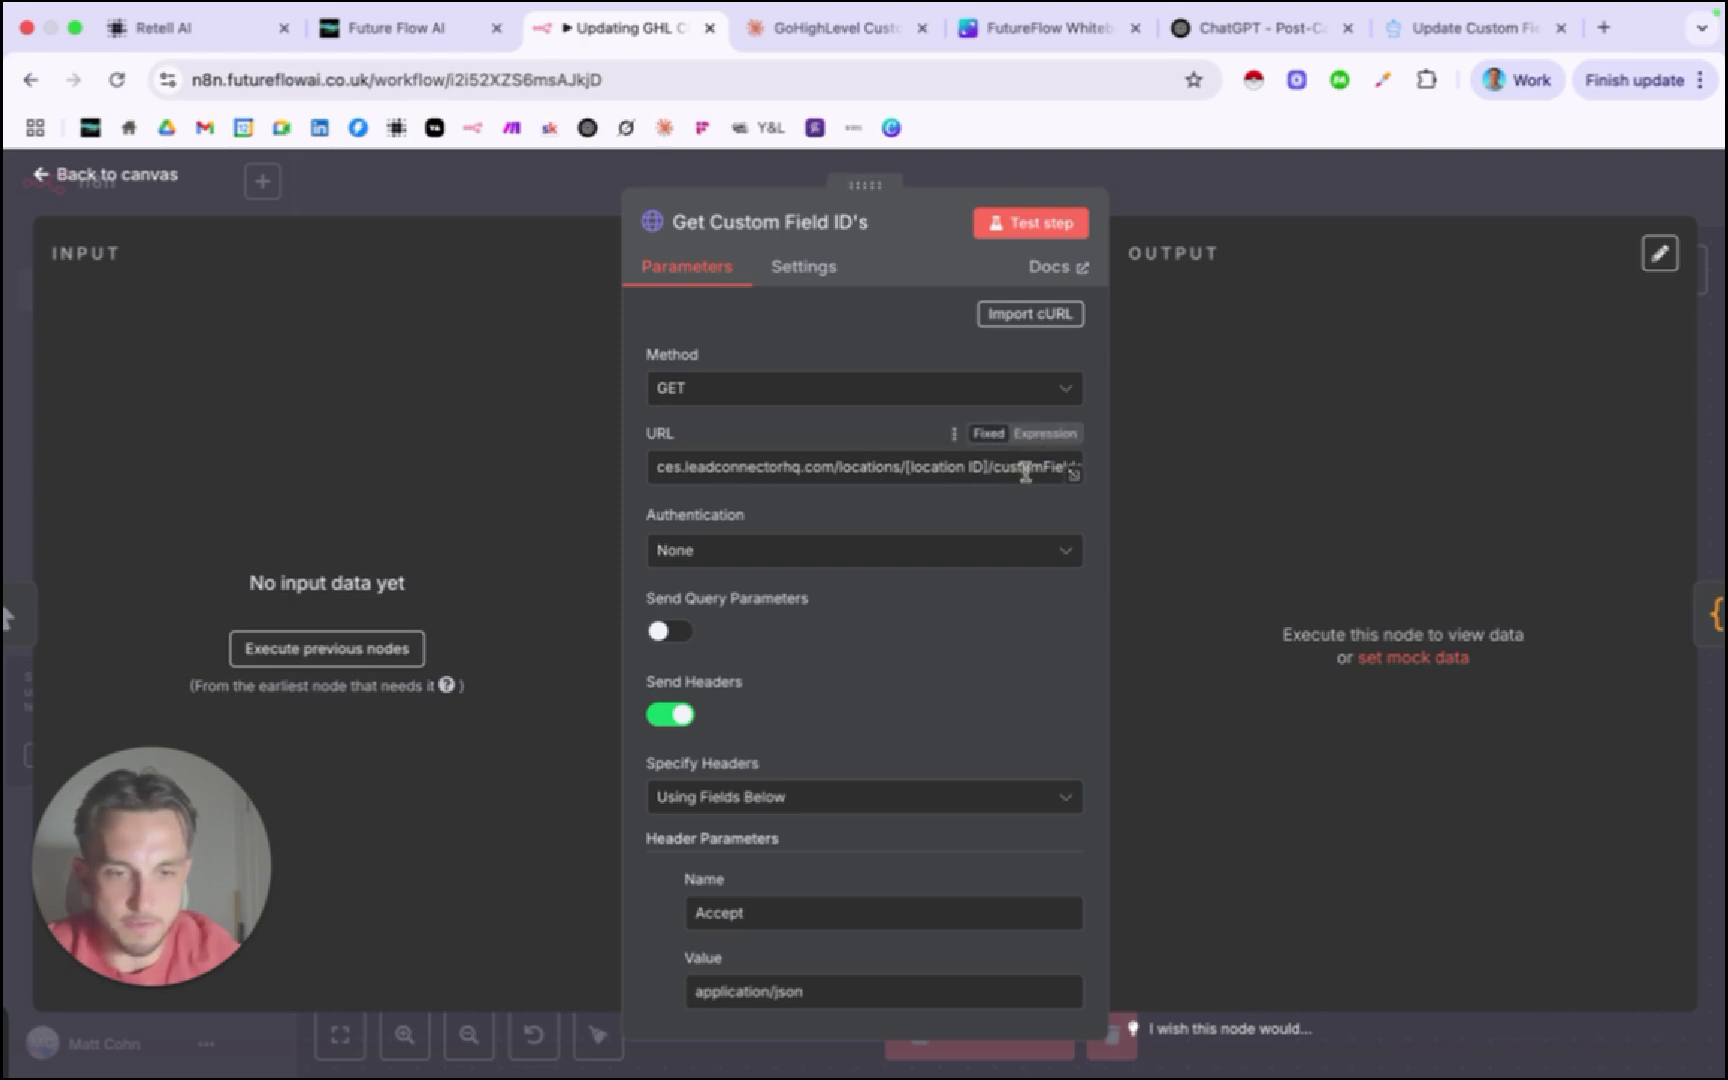
{"action": "scroll", "coordinate": [830, 649], "scroll_direction": "down", "scroll_amount": 5}
{"action": "scroll", "coordinate": [830, 649], "scroll_direction": "down", "scroll_amount": 7}
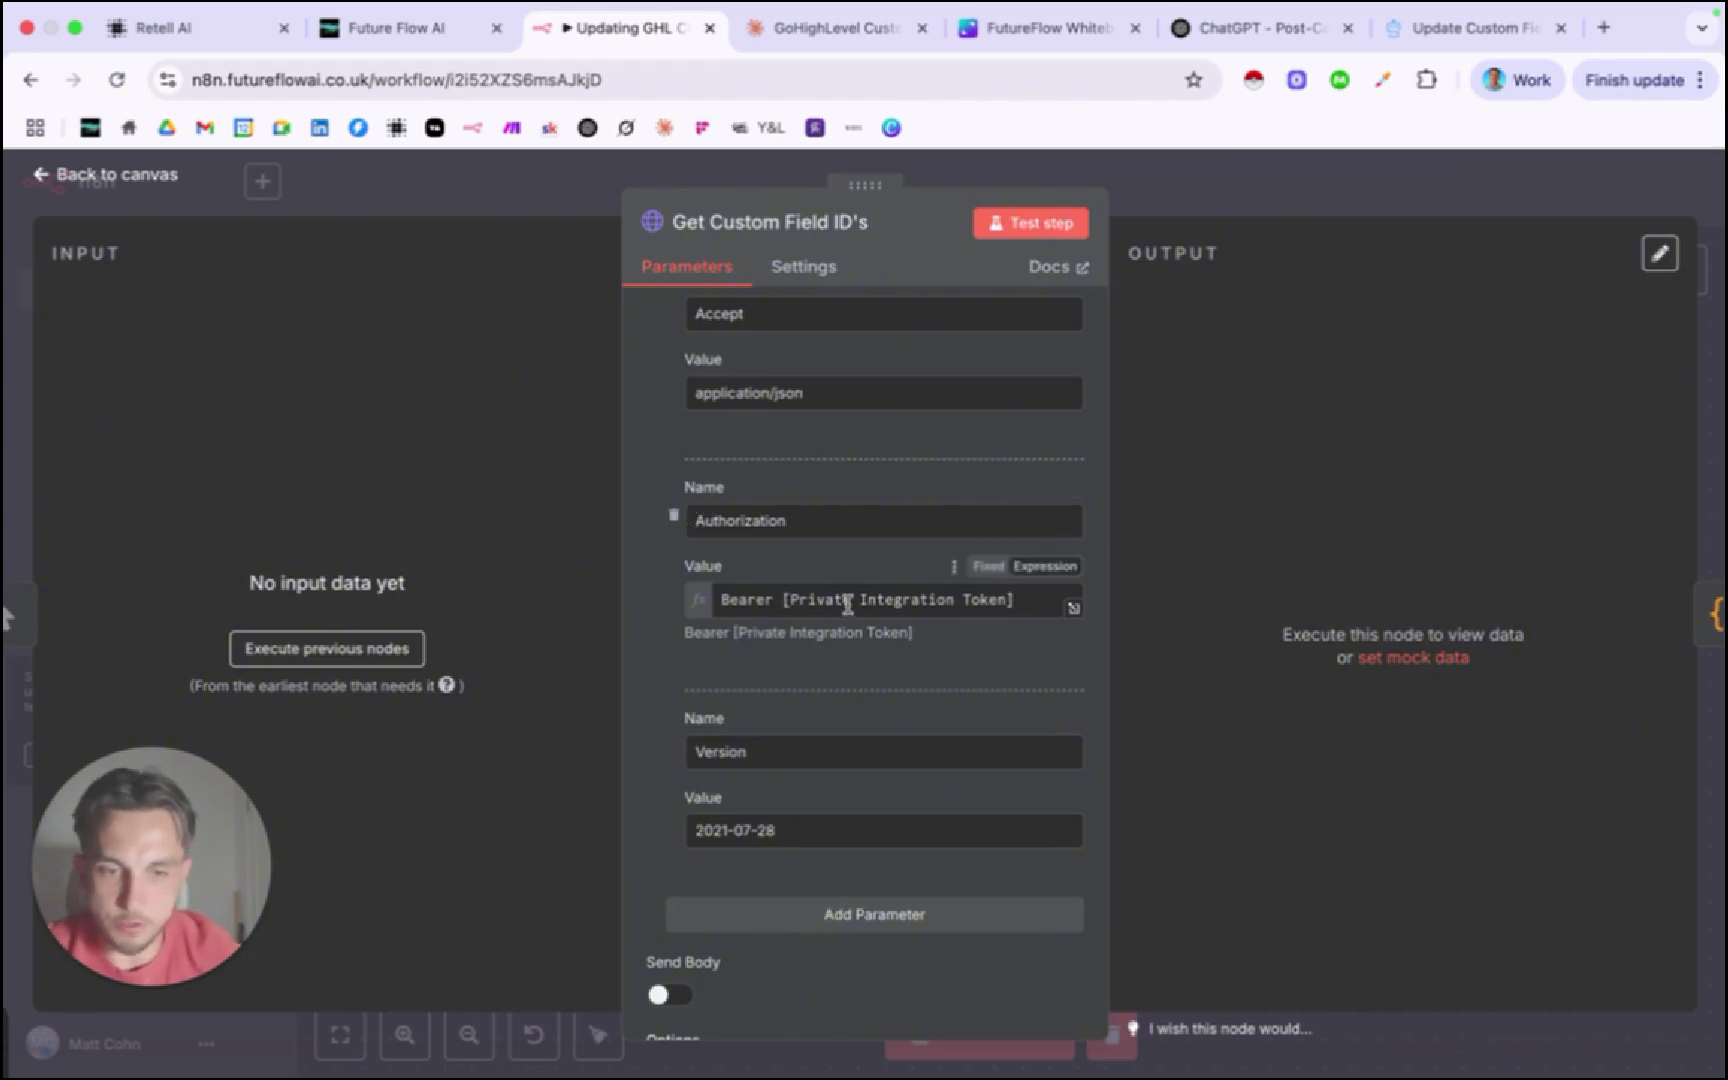
{"action": "scroll", "coordinate": [845, 602], "scroll_direction": "down", "scroll_amount": 4}
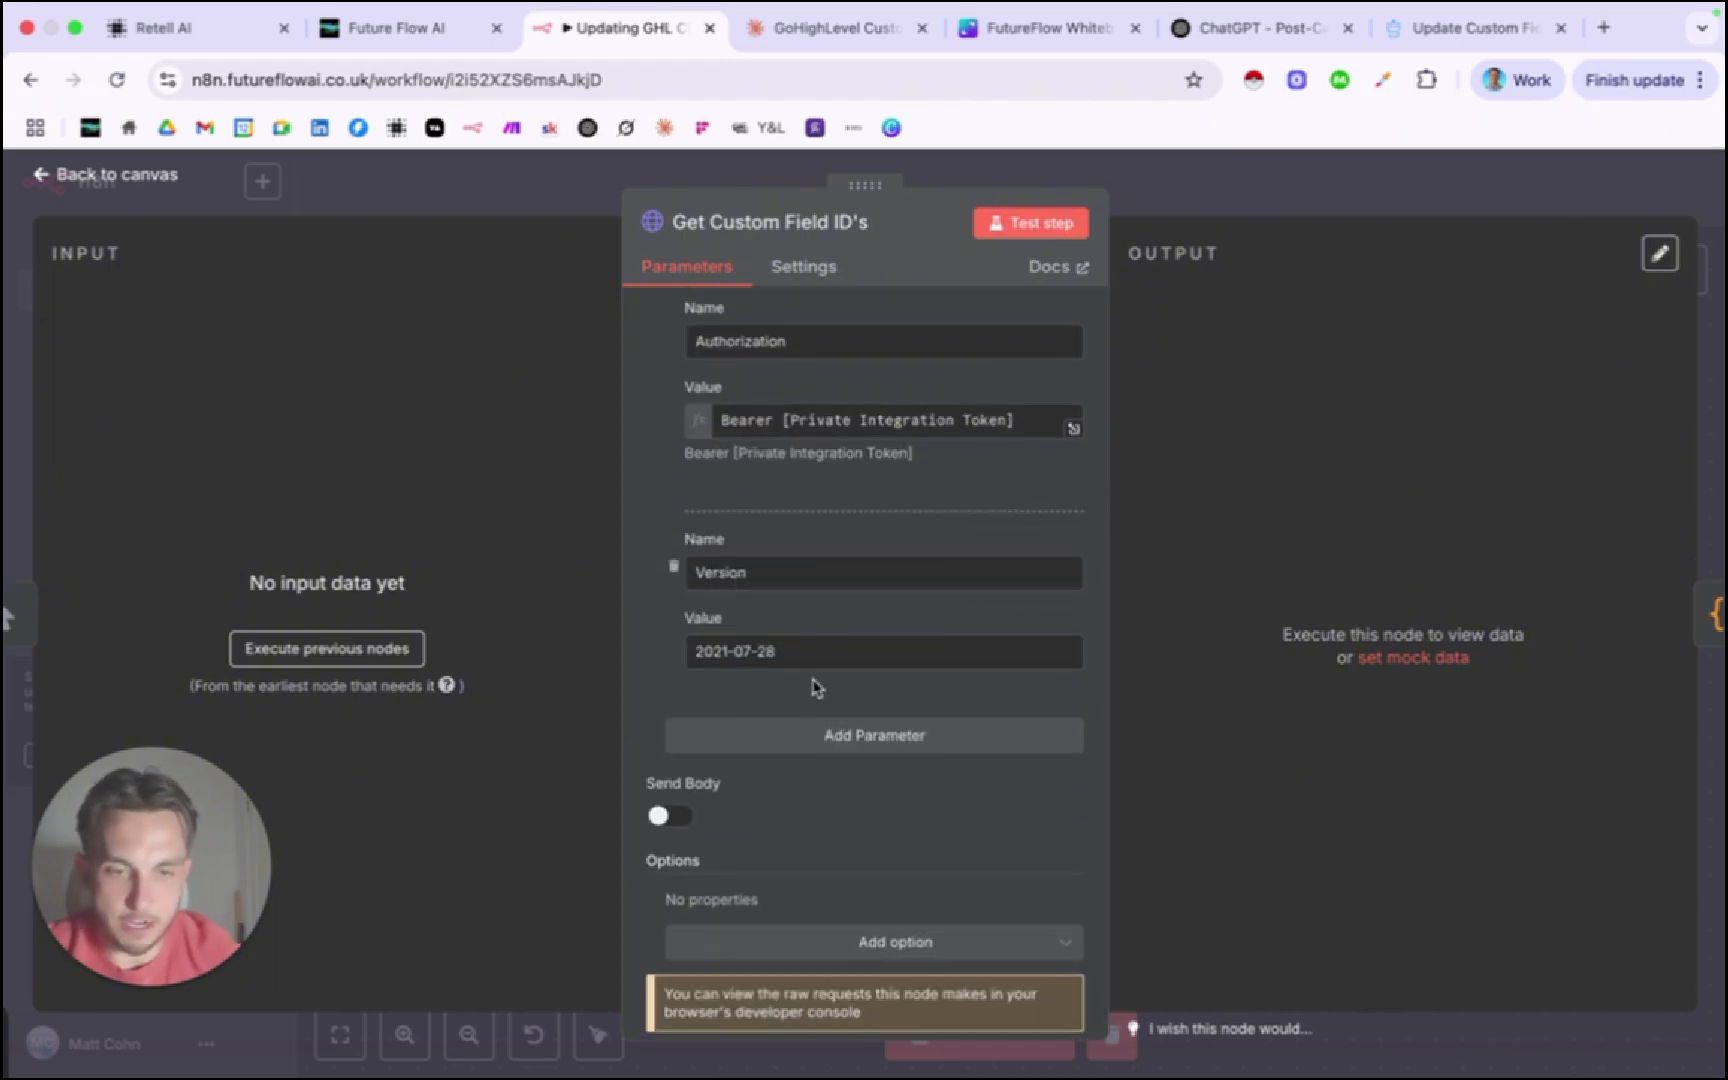
{"action": "scroll", "coordinate": [829, 675], "scroll_direction": "down", "scroll_amount": 1}
{"action": "scroll", "coordinate": [833, 678], "scroll_direction": "up", "scroll_amount": 12}
{"action": "scroll", "coordinate": [829, 678], "scroll_direction": "down", "scroll_amount": 10}
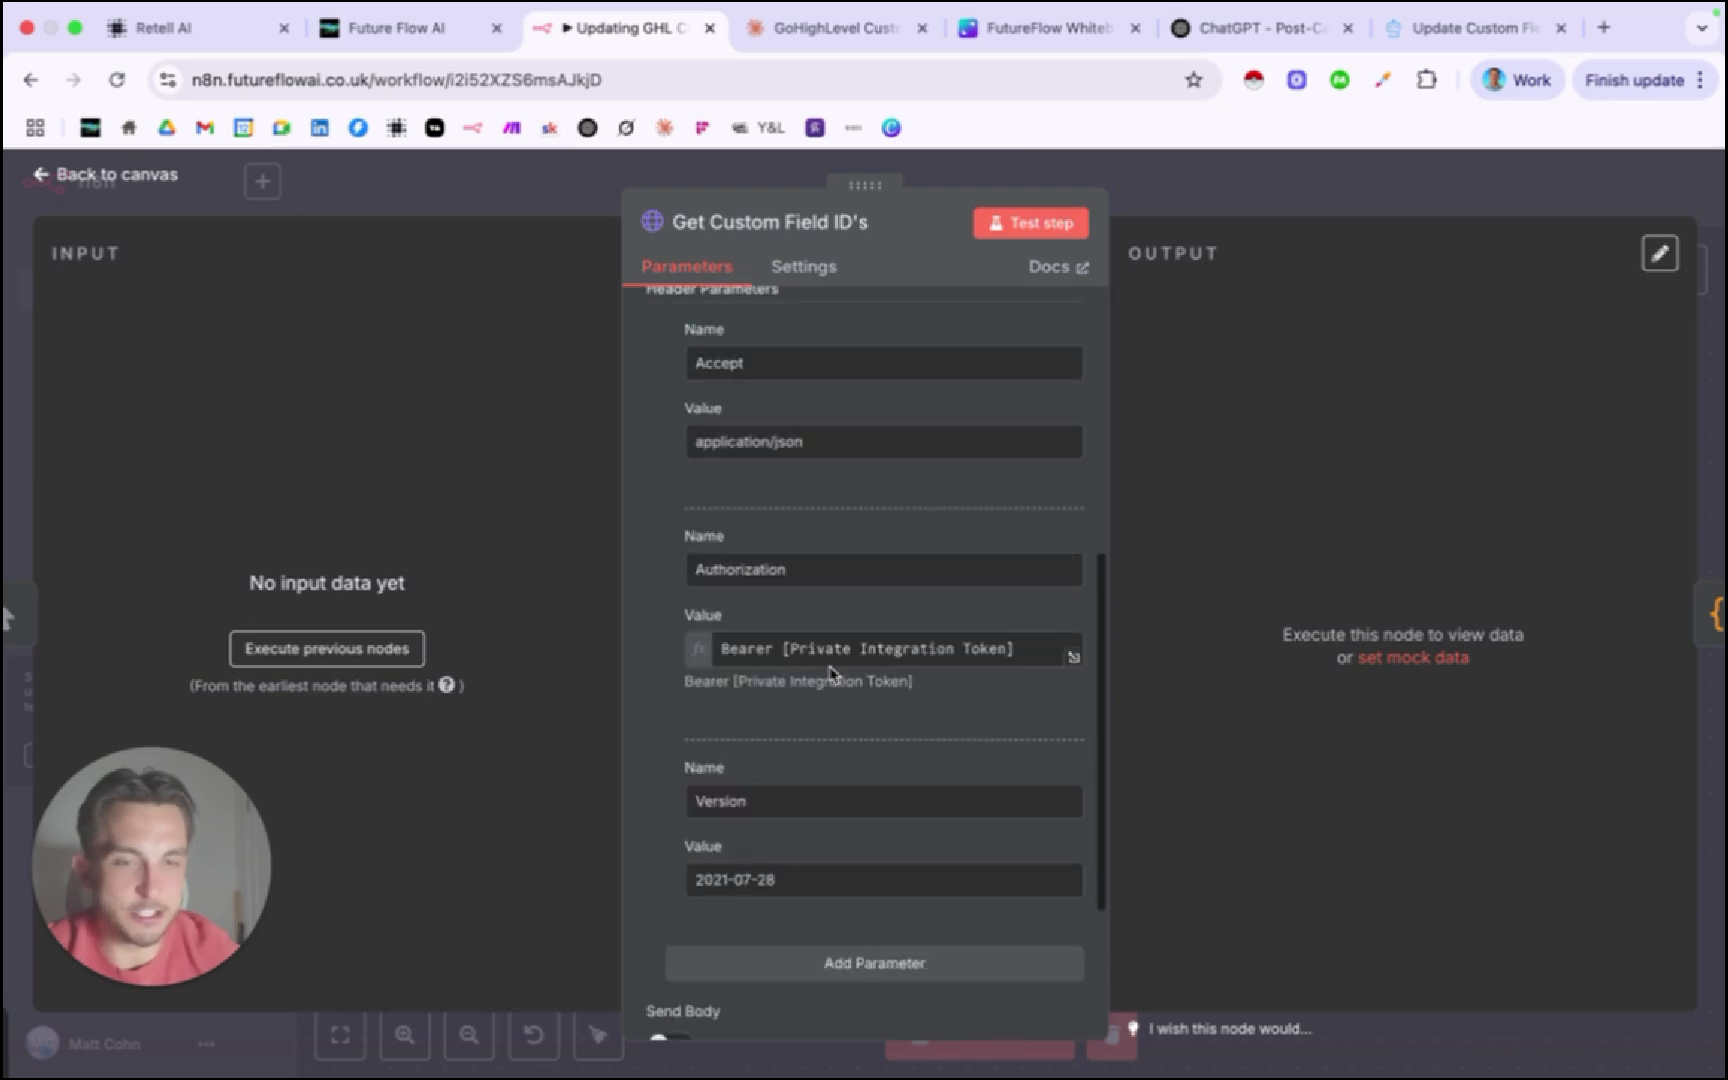
{"action": "scroll", "coordinate": [829, 673], "scroll_direction": "up", "scroll_amount": 10}
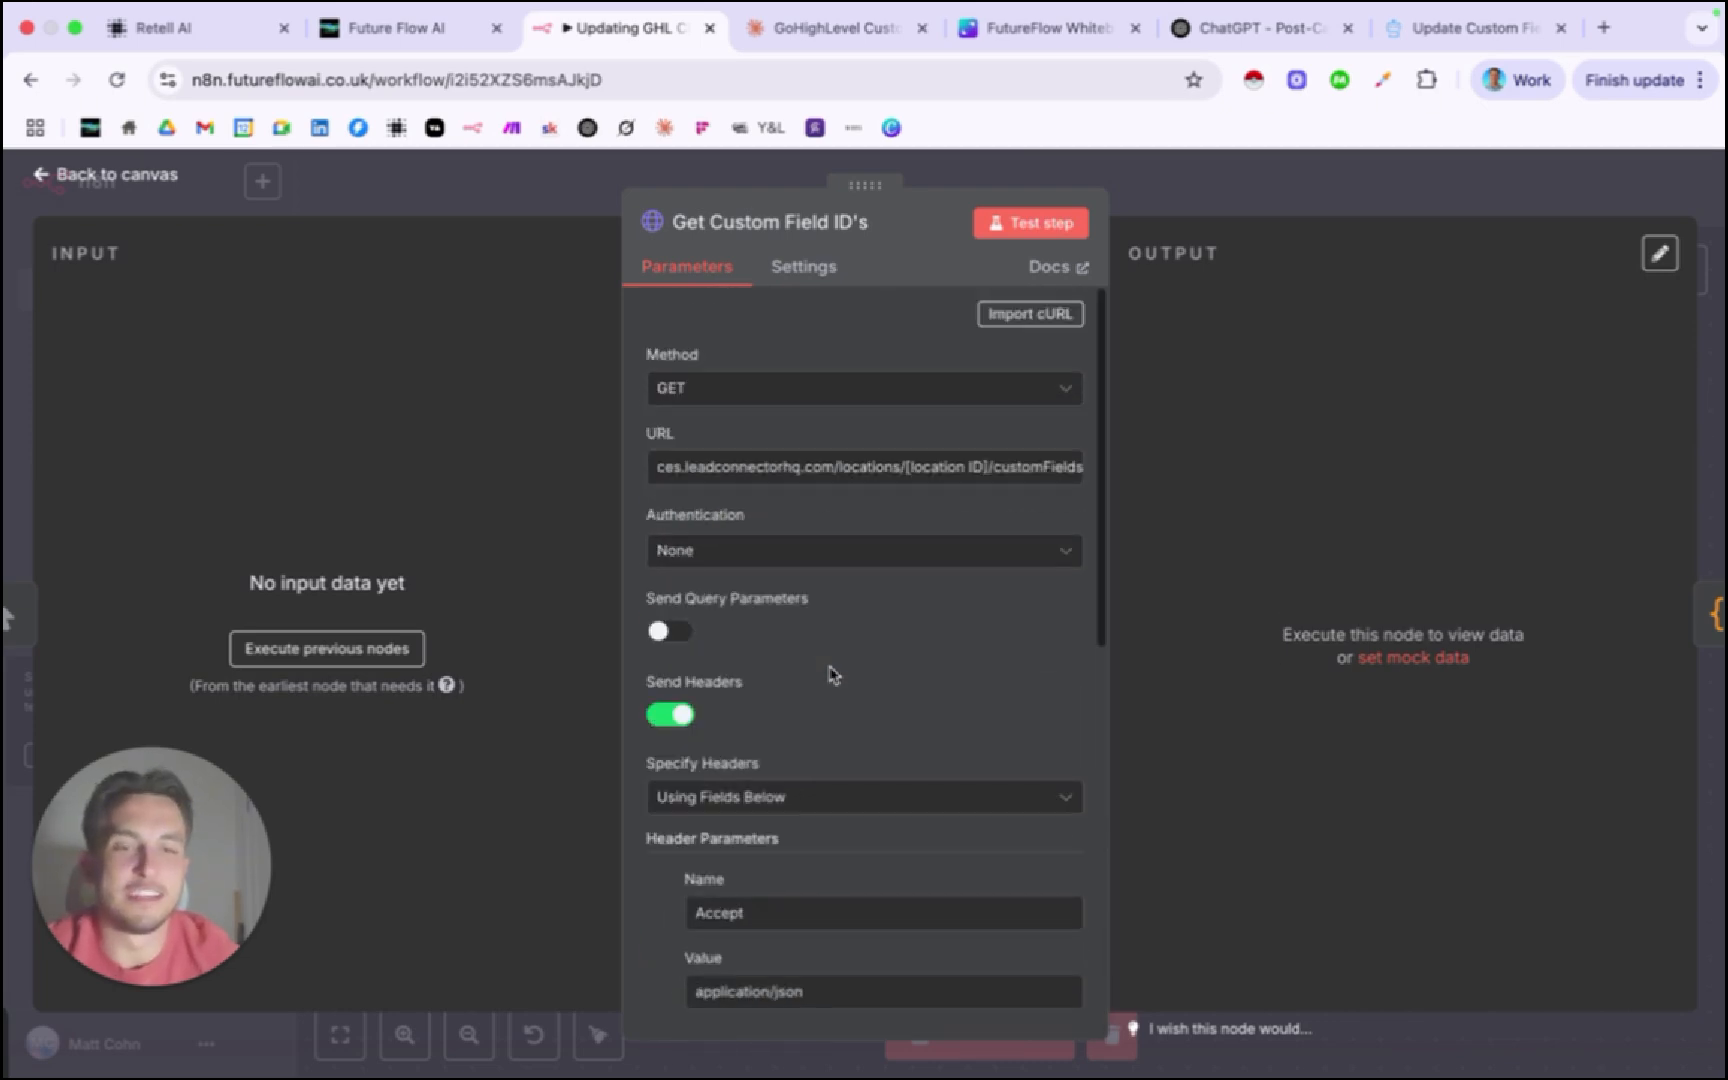
{"action": "left_click", "coordinate": [1314, 203]}
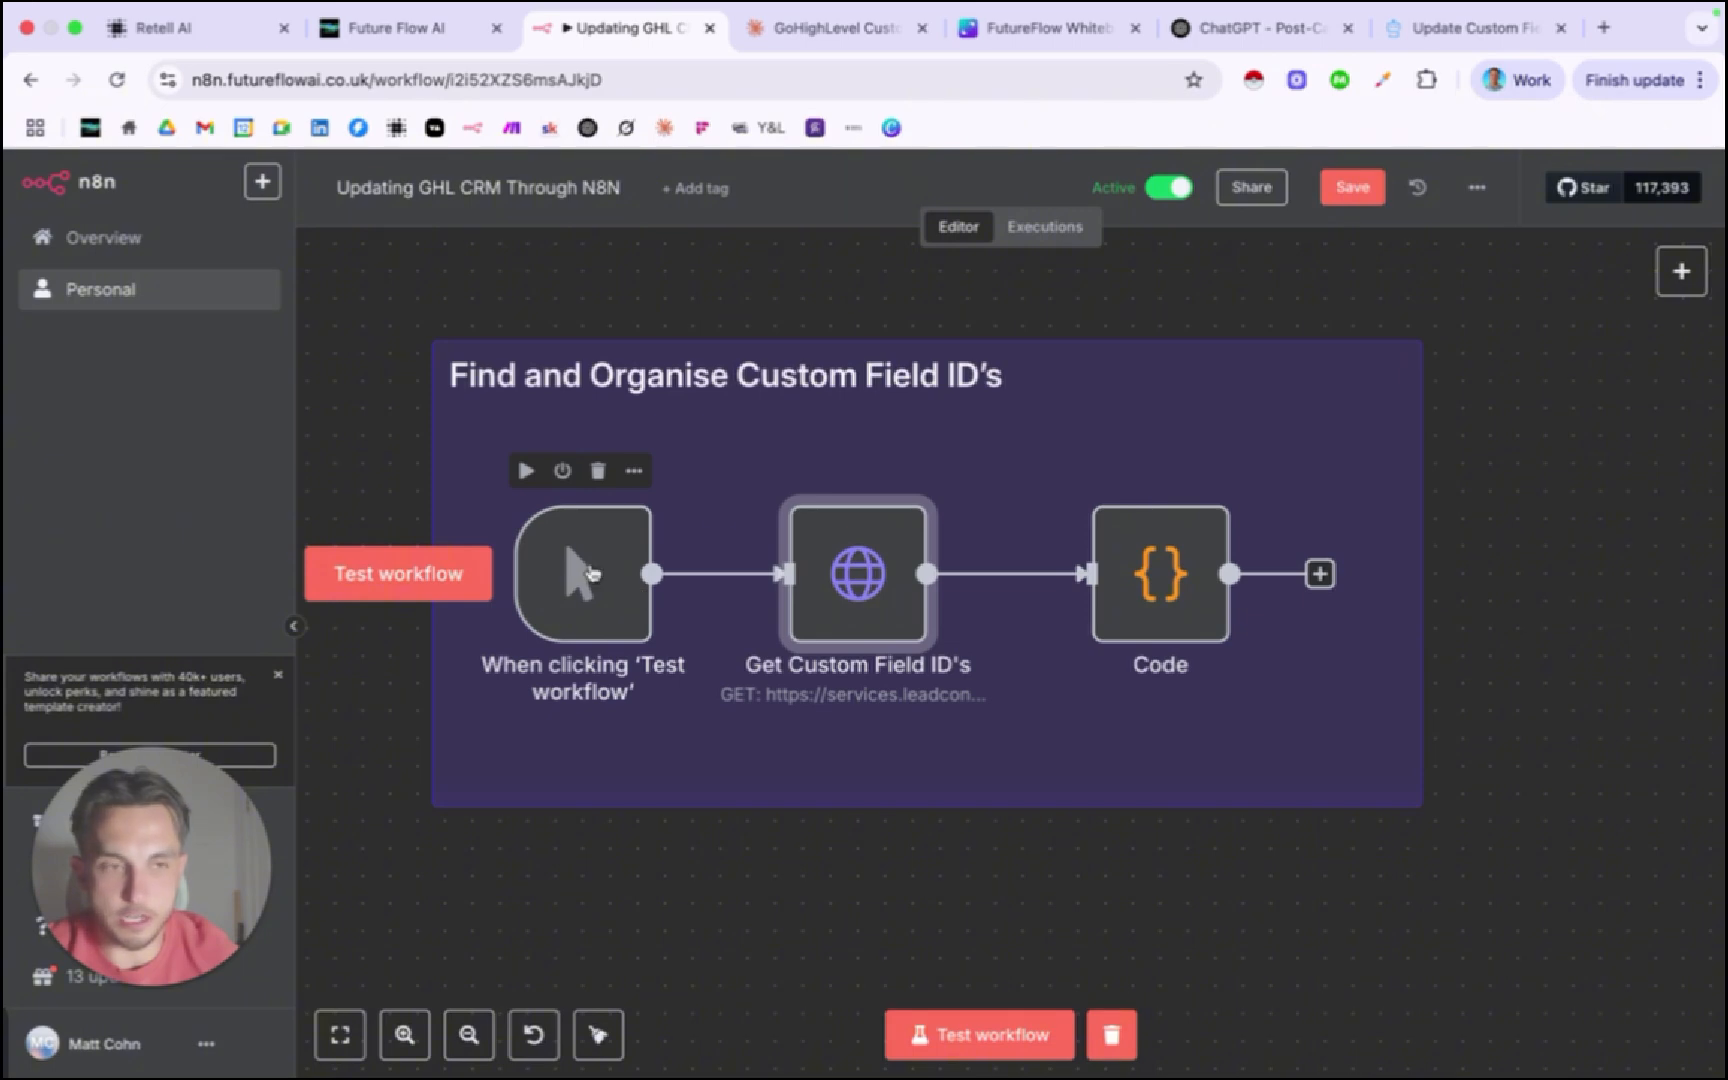
Search the node library for "Manual" to locate the Manual Trigger, and close the library without adding a node.
{"action": "left_click", "coordinate": [1681, 273]}
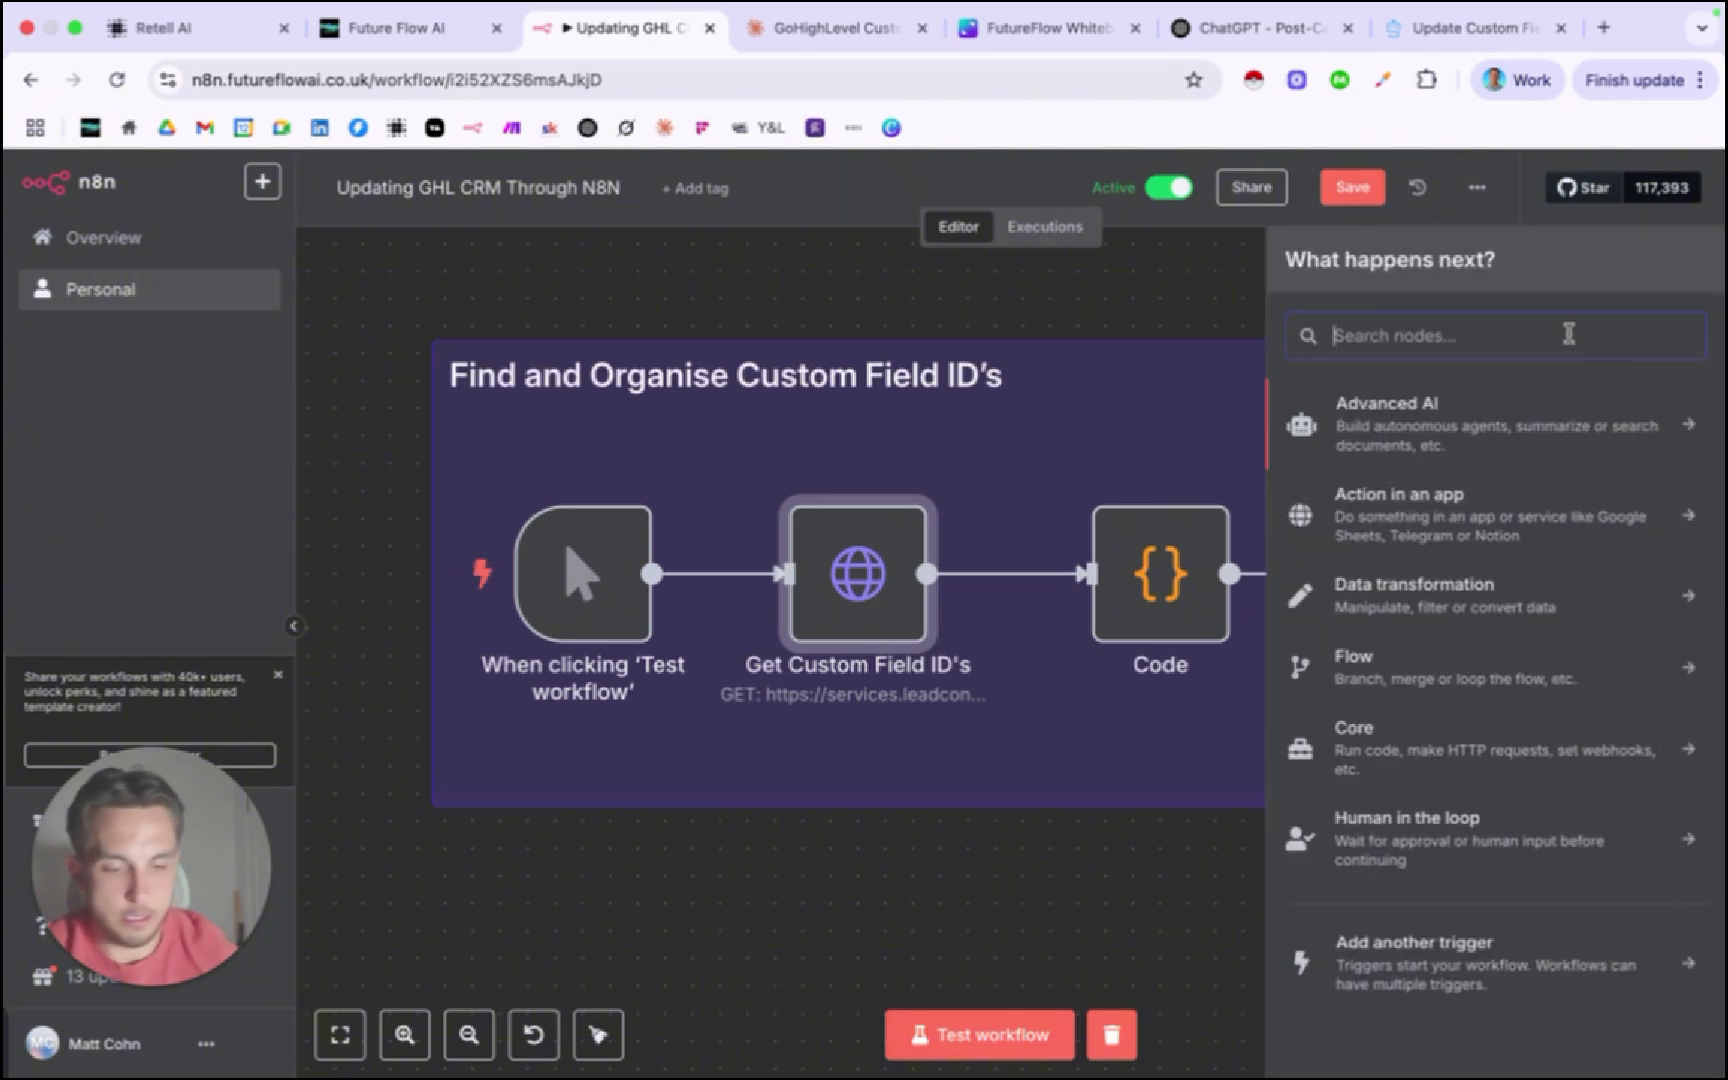
{"action": "type", "text": "trigget"}
{"action": "key", "text": "BackSpace"}
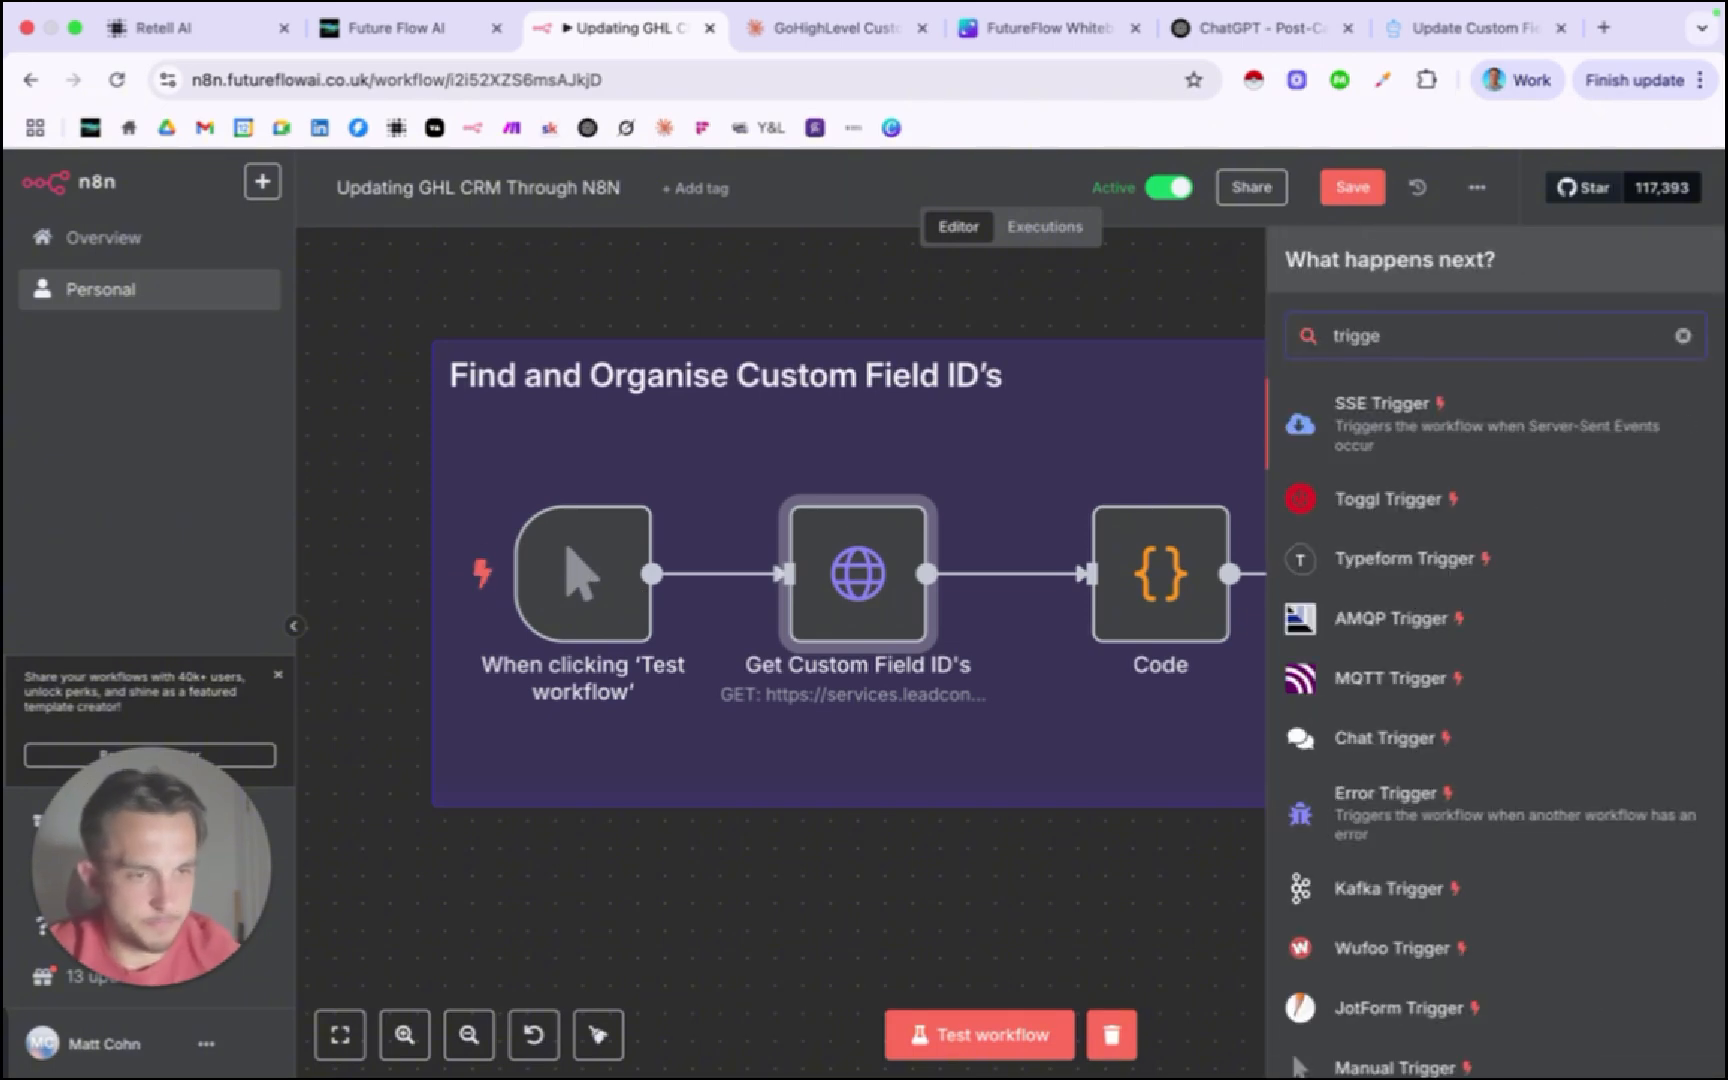
{"action": "key", "text": "BackSpace"}
{"action": "key", "text": "BackSpace"}
{"action": "key", "text": "BackSpace"}
{"action": "key", "text": "BackSpace"}
{"action": "key", "text": "BackSpace"}
{"action": "key", "text": "BackSpace"}
{"action": "type", "text": "Manu"}
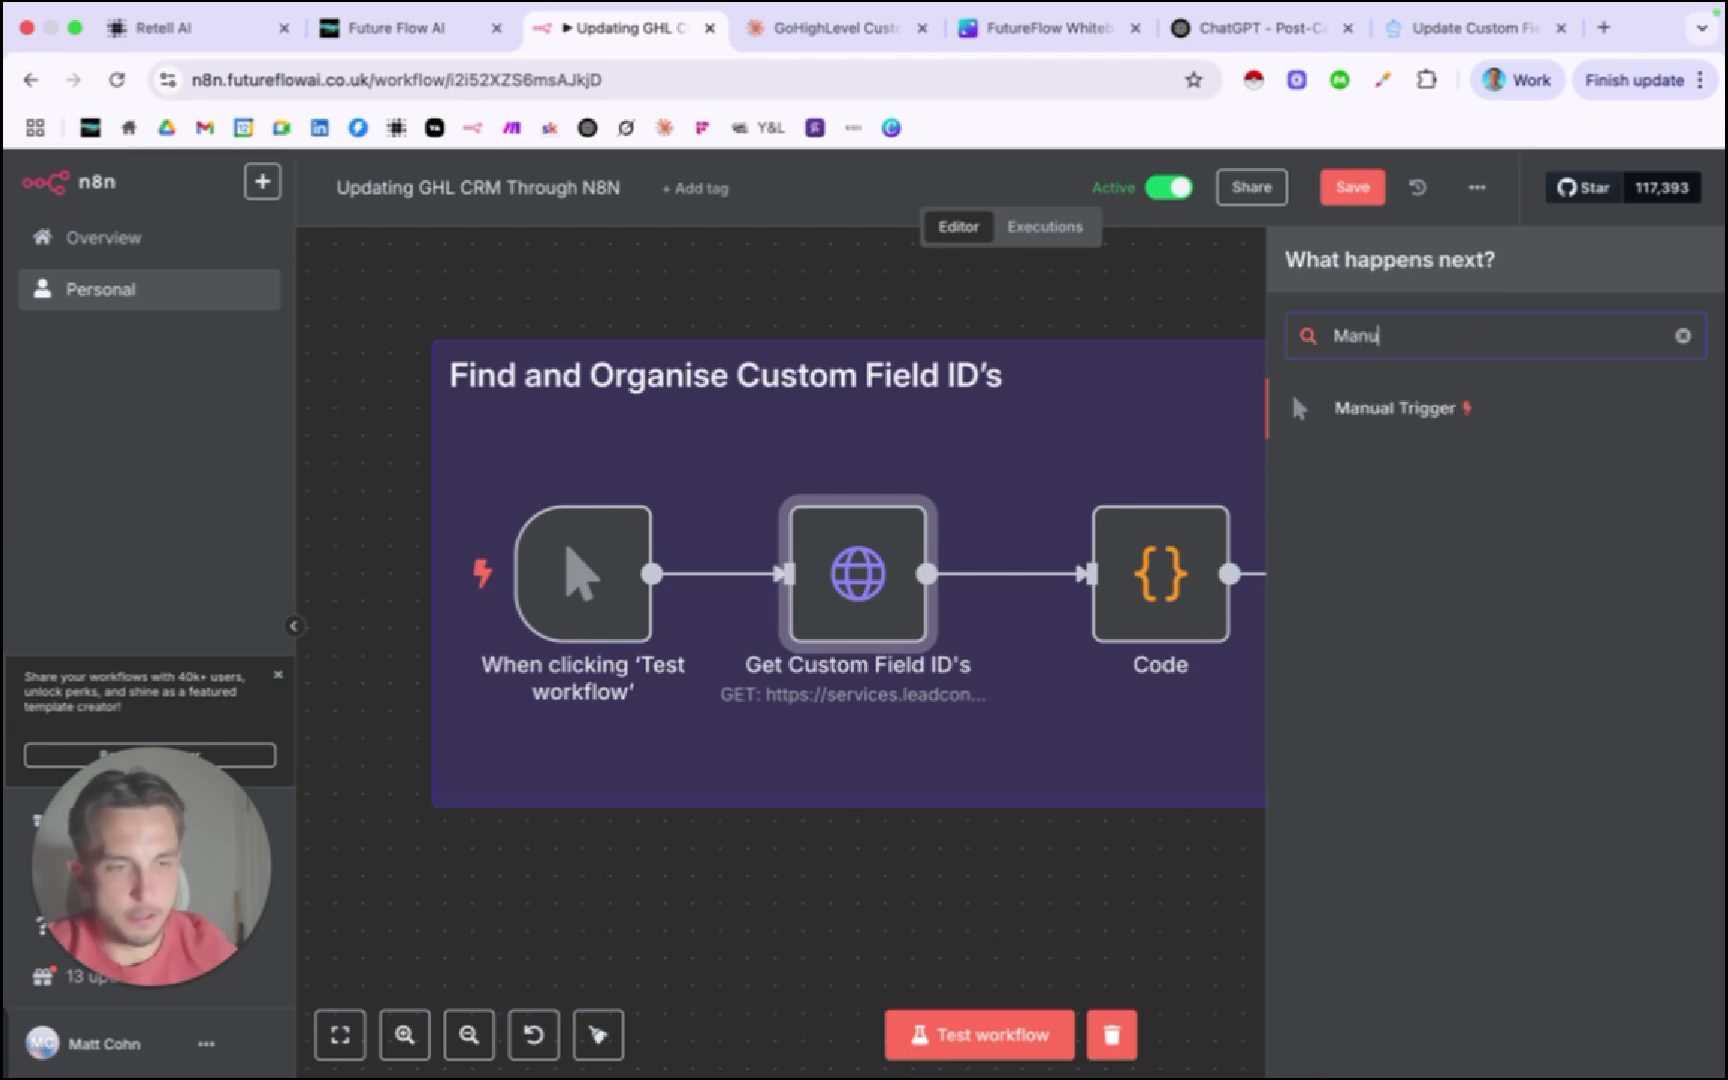
{"action": "type", "text": "al"}
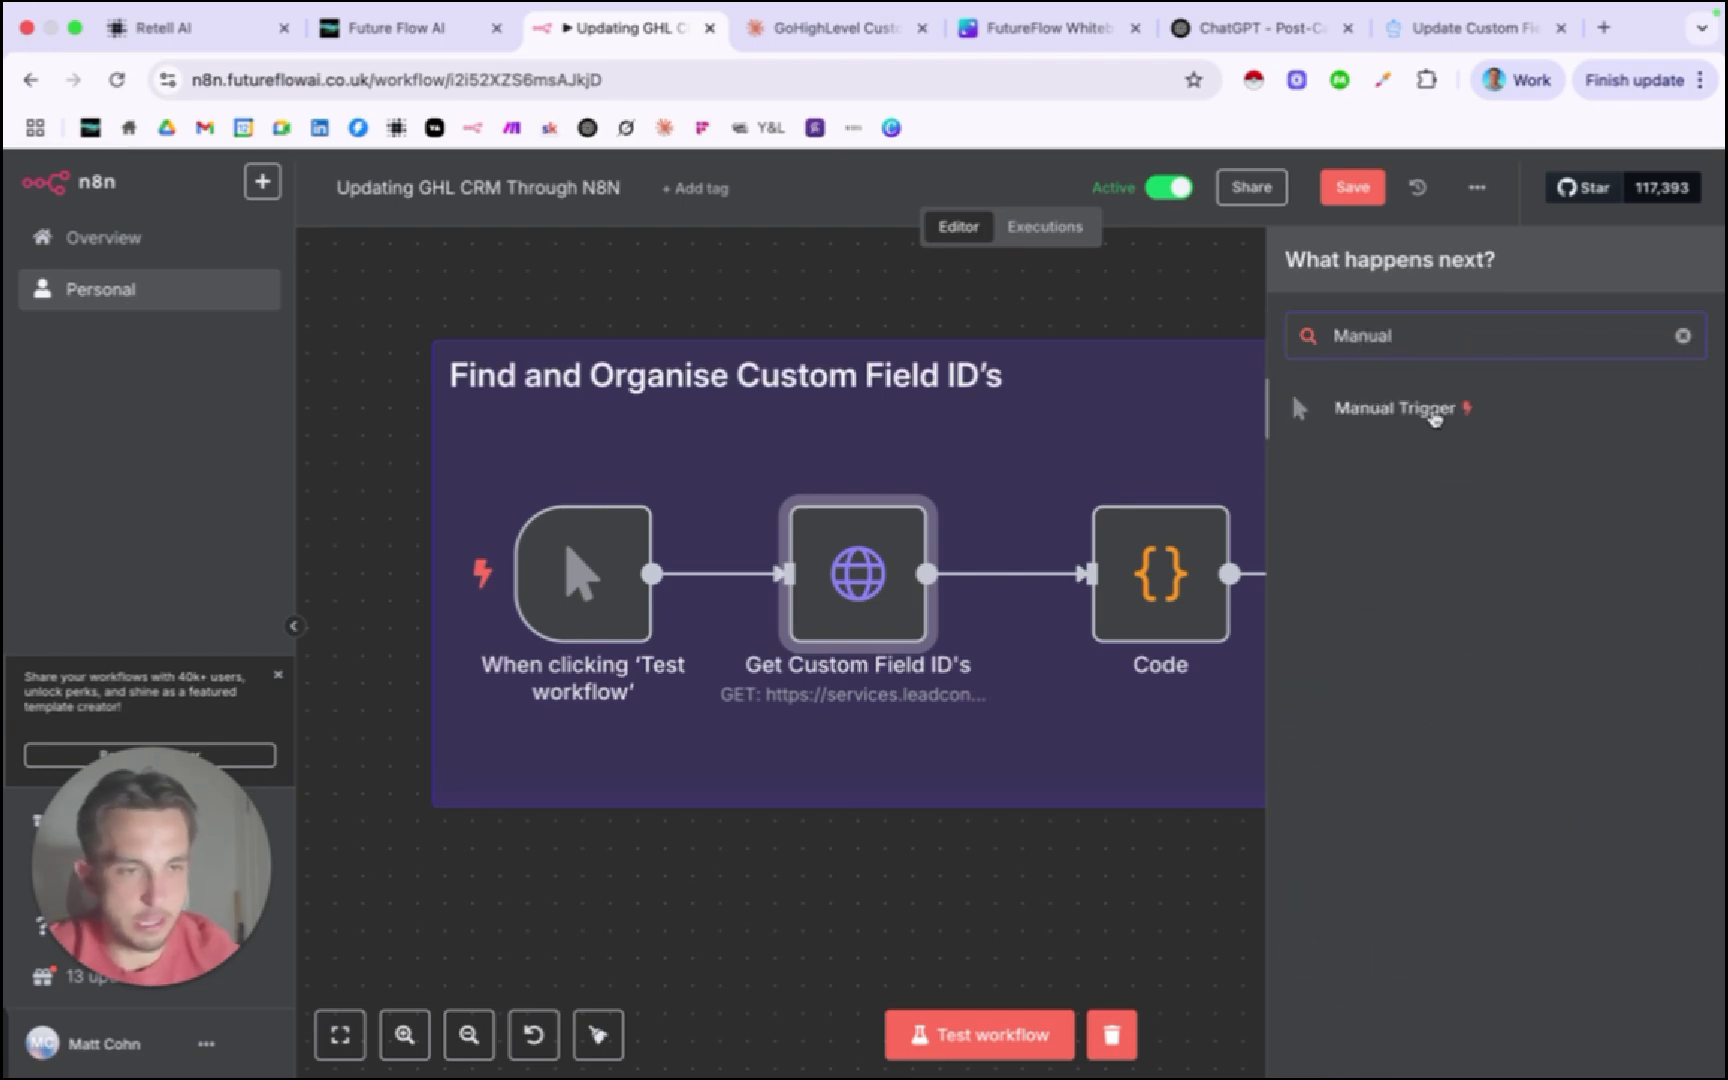
{"action": "left_click", "coordinate": [1137, 288]}
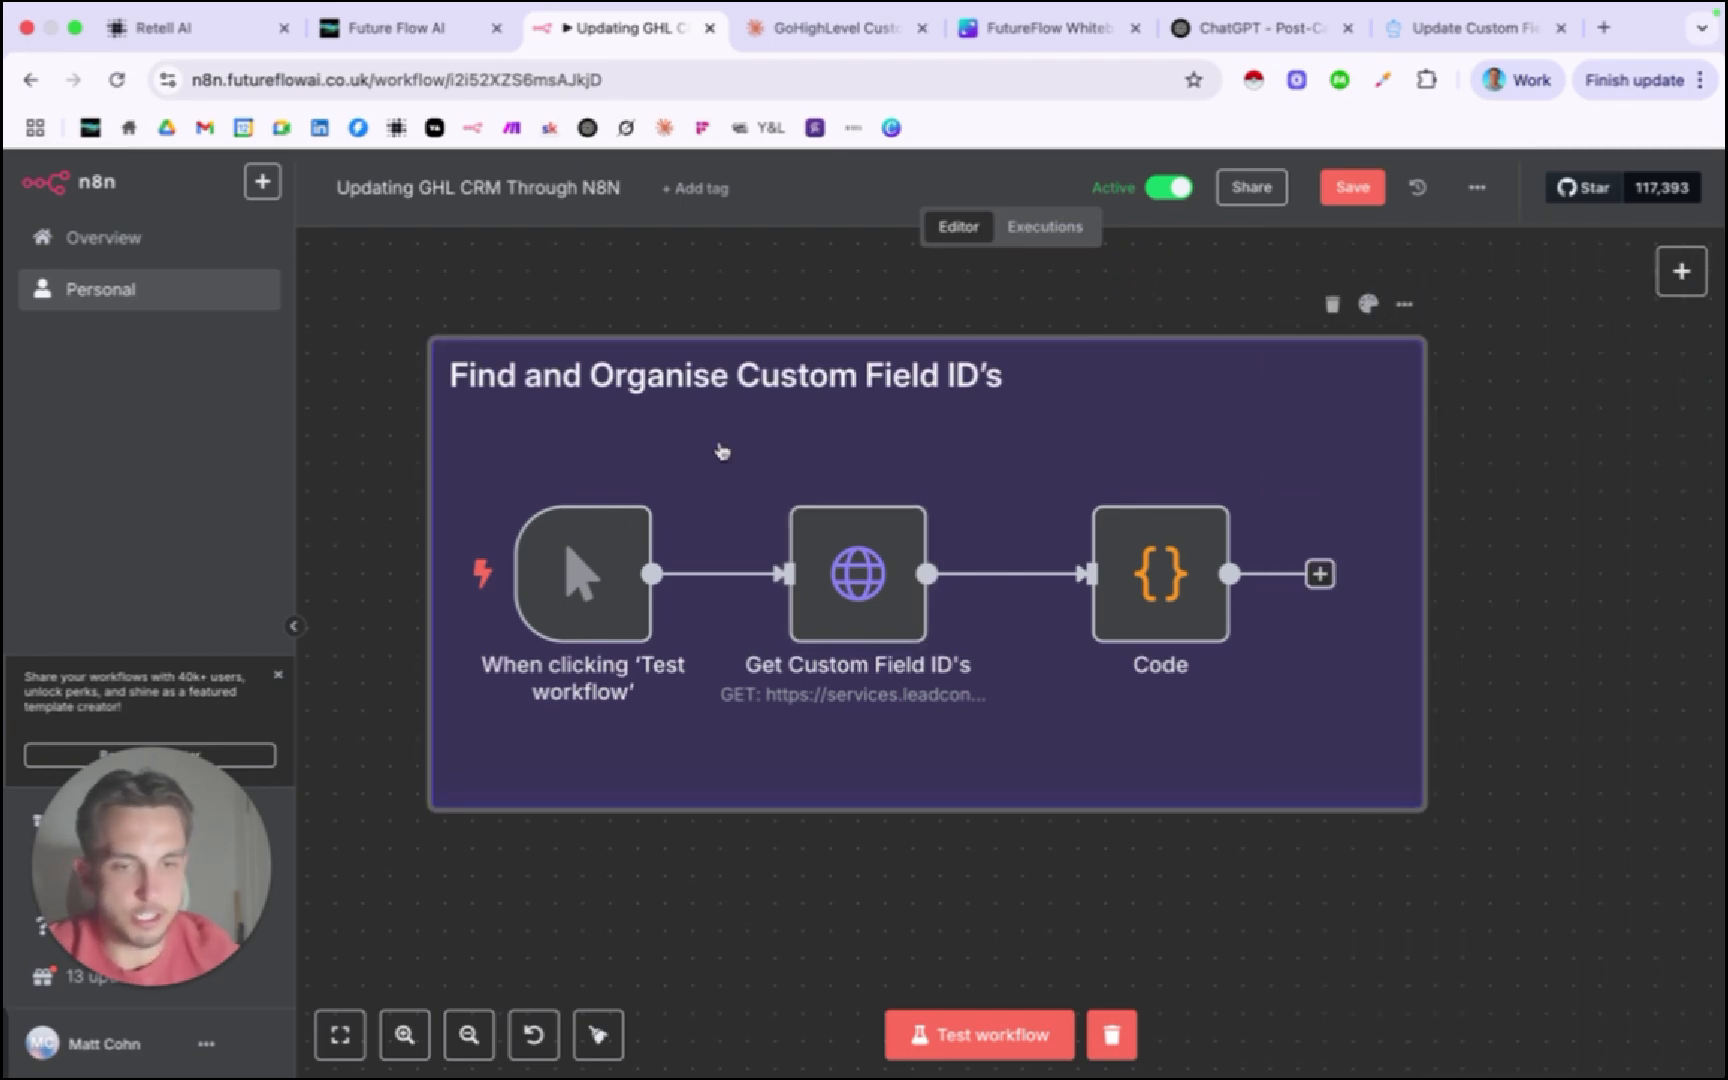
{"action": "mouse_move", "coordinate": [571, 583]}
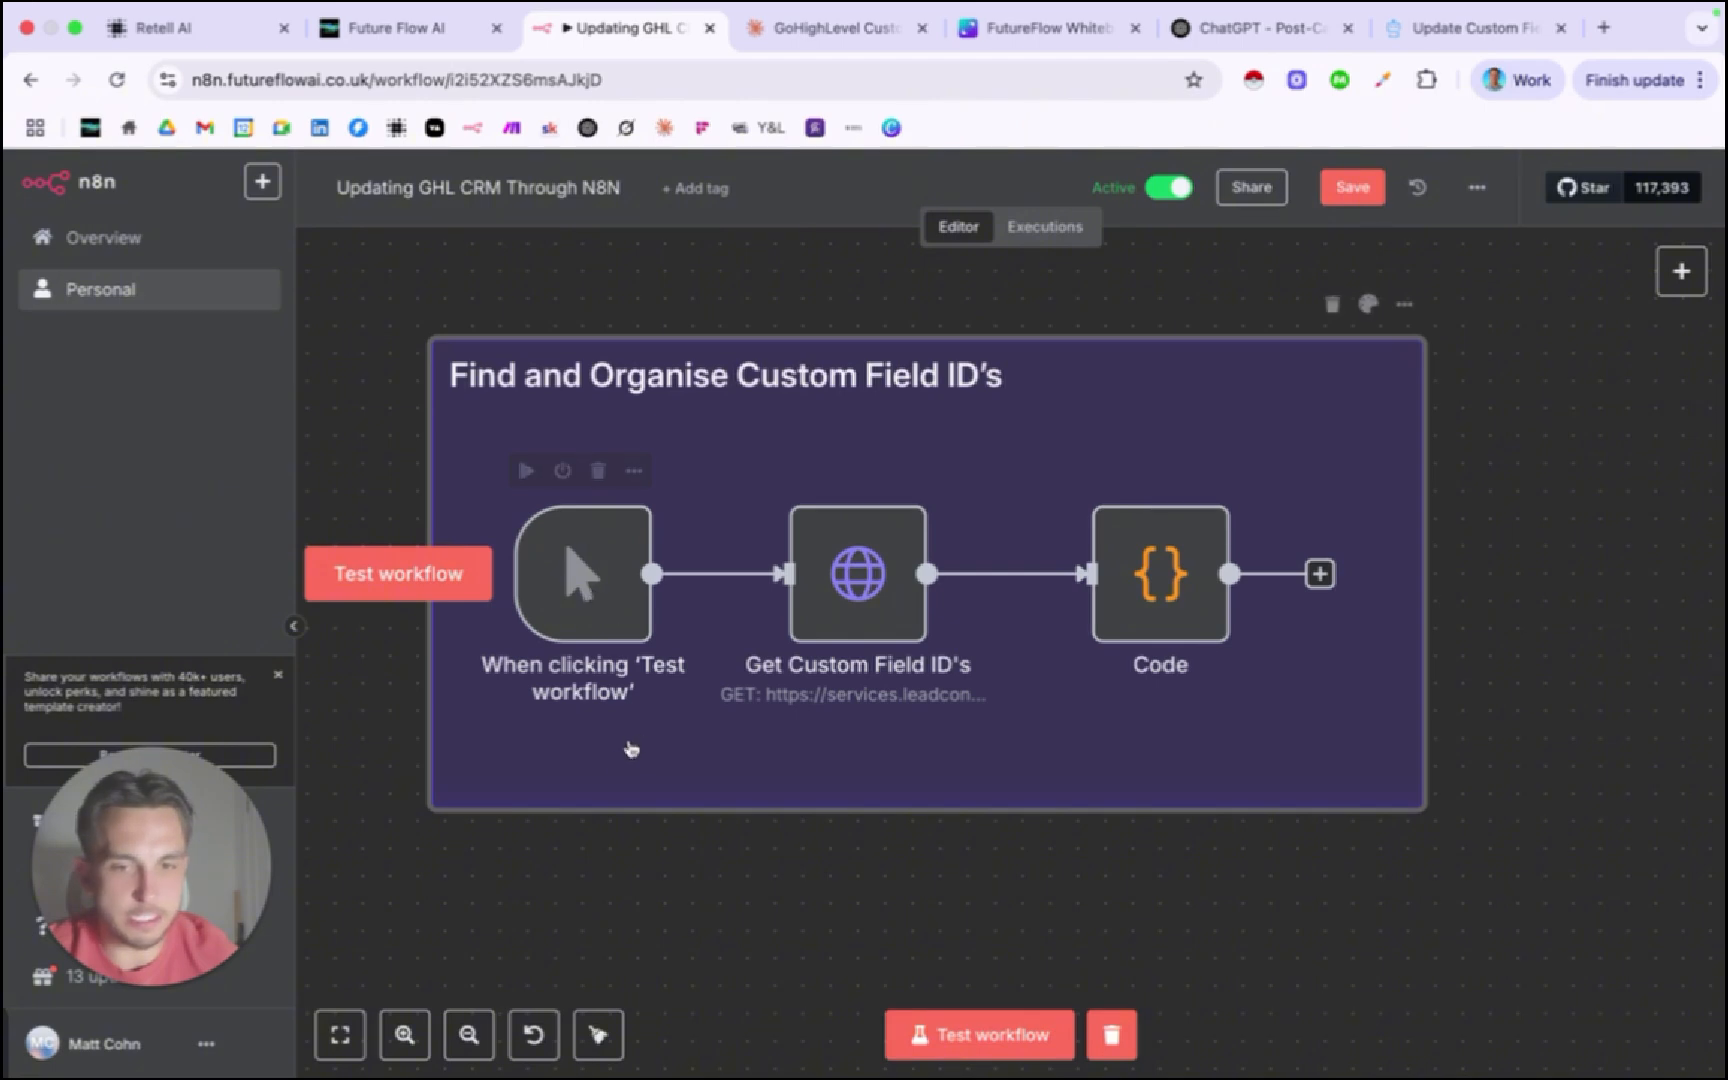
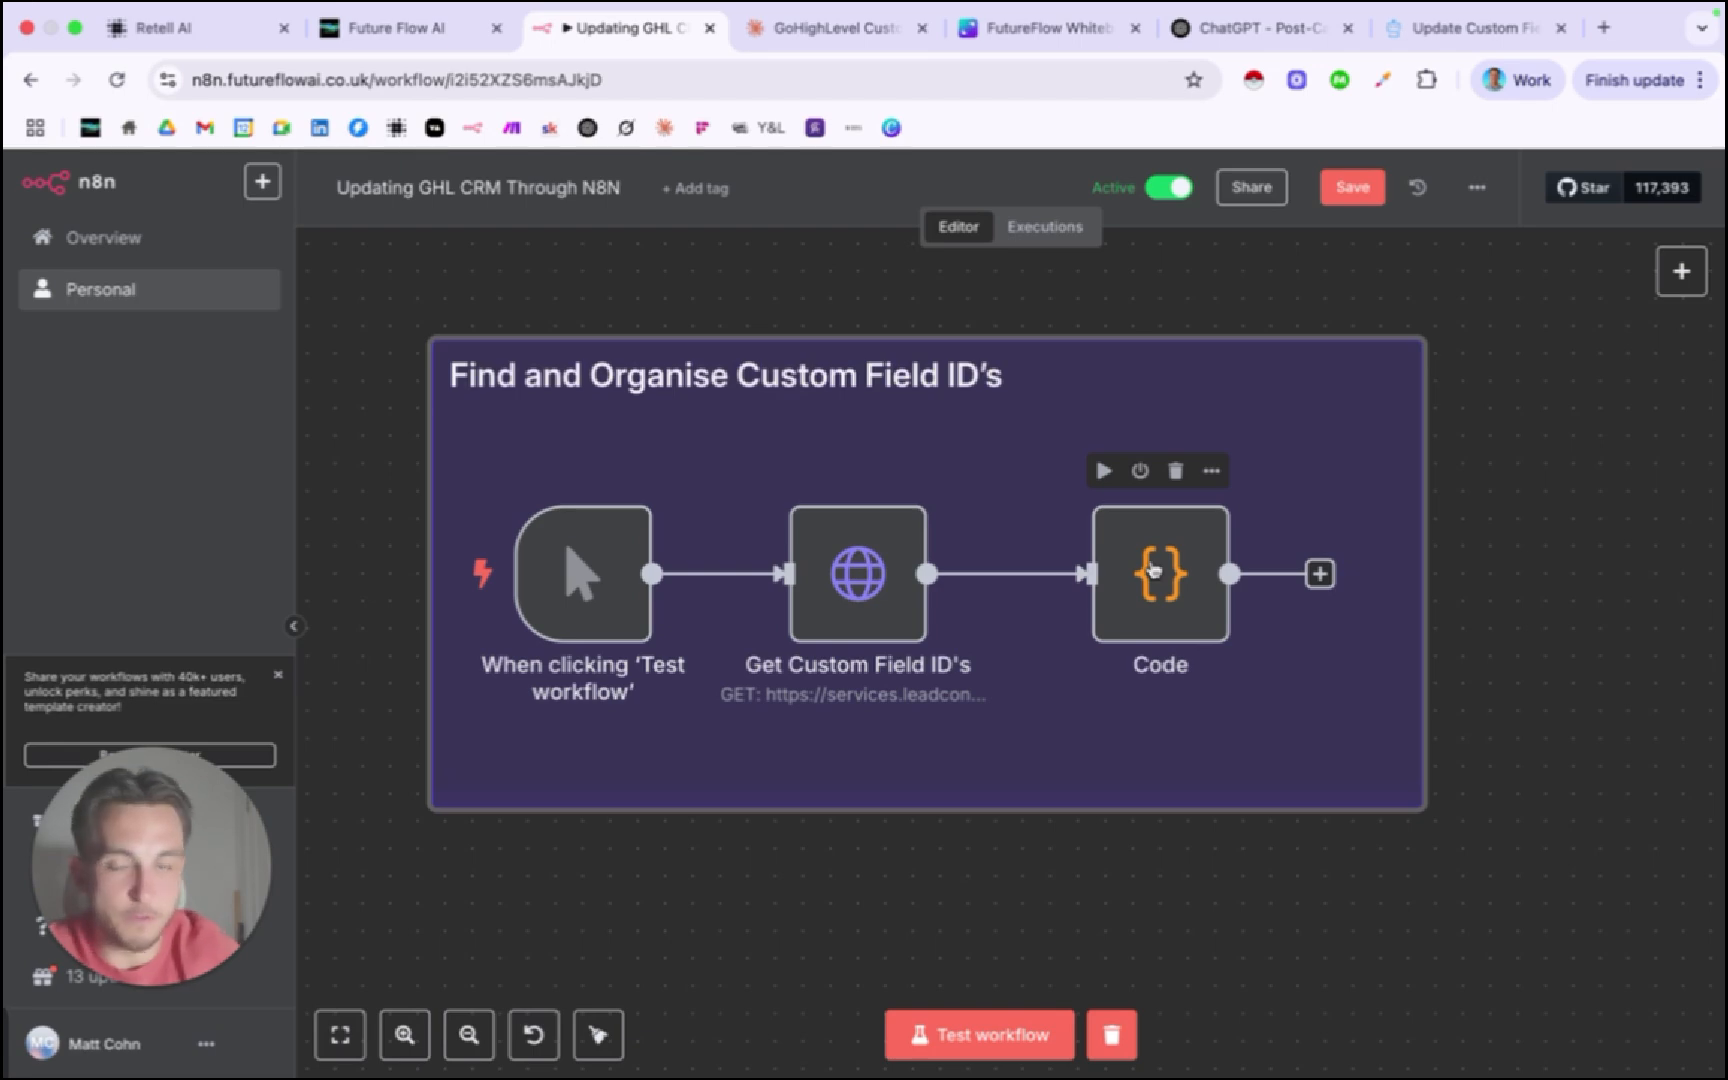
Switch to the GoHighLevel contact record and look over the Inbound Demo custom fields, starting with Full Name (Demo).
{"action": "left_click", "coordinate": [430, 30]}
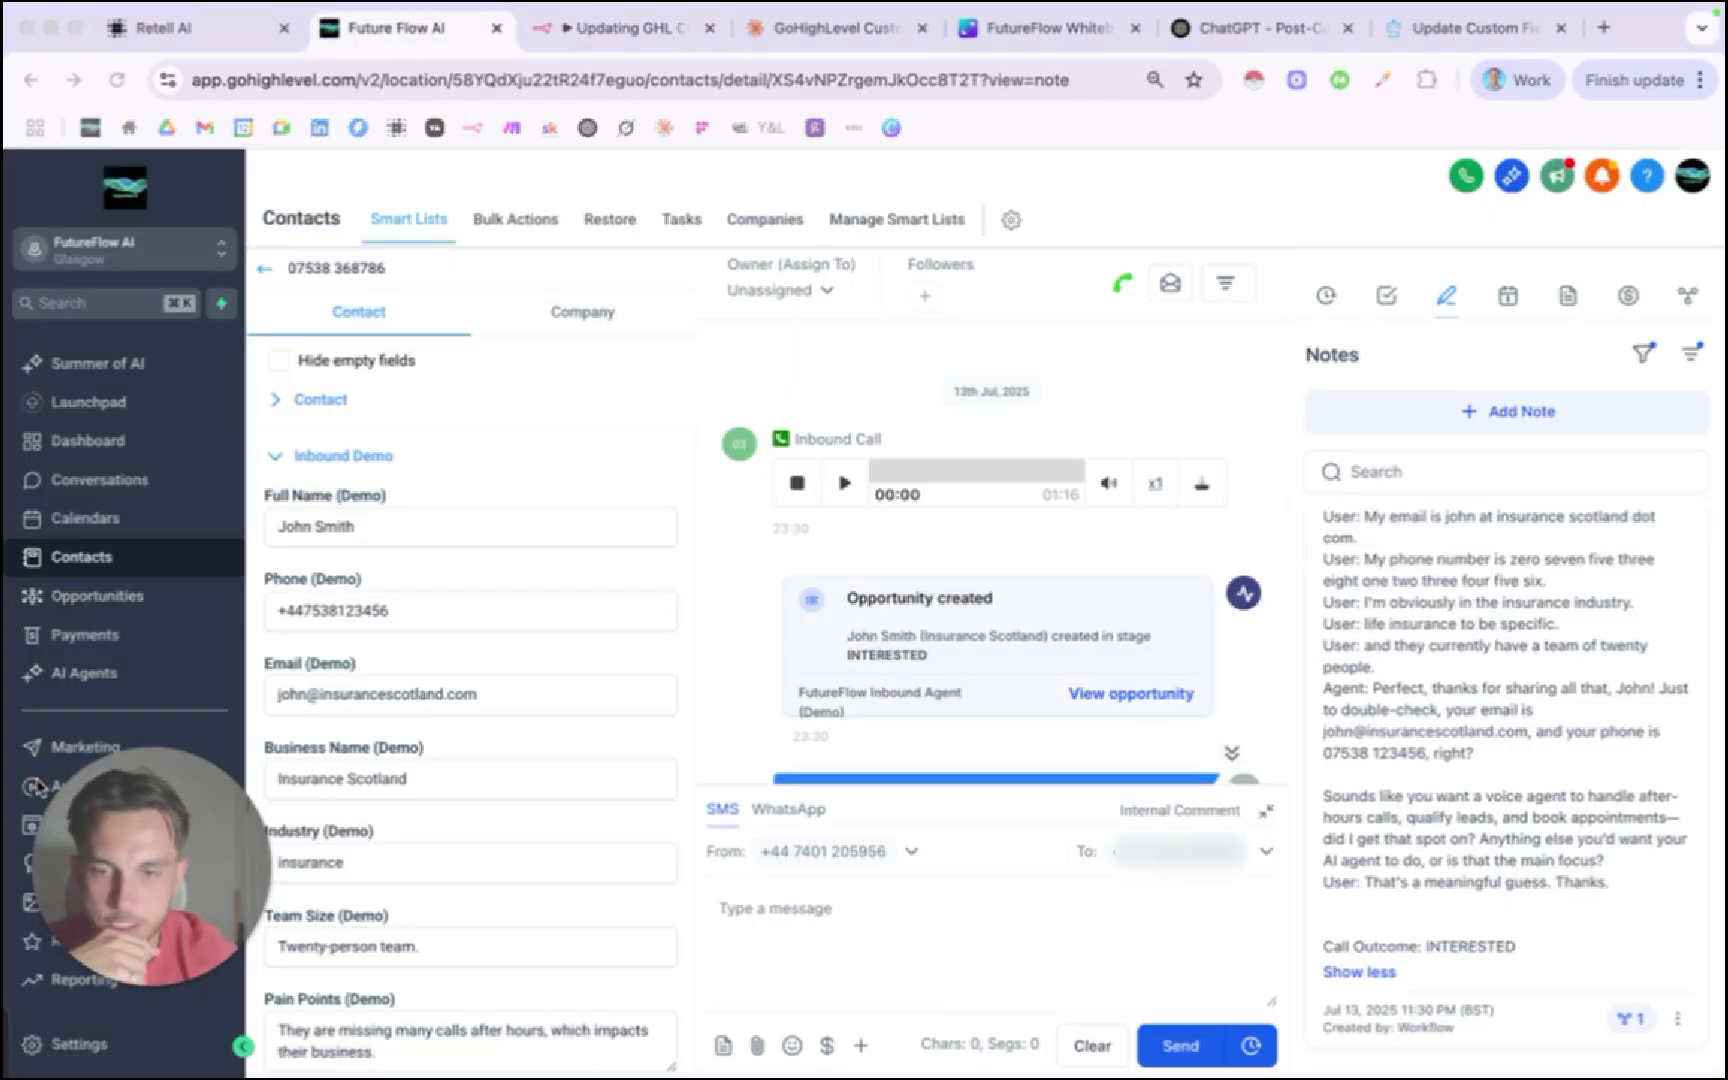
{"action": "left_click_drag", "start_coordinate": [132, 844], "coordinate": [186, 754]}
{"action": "left_click", "coordinate": [112, 790]}
{"action": "scroll", "coordinate": [368, 700], "scroll_direction": "down", "scroll_amount": 3}
{"action": "scroll", "coordinate": [366, 698], "scroll_direction": "up", "scroll_amount": 2}
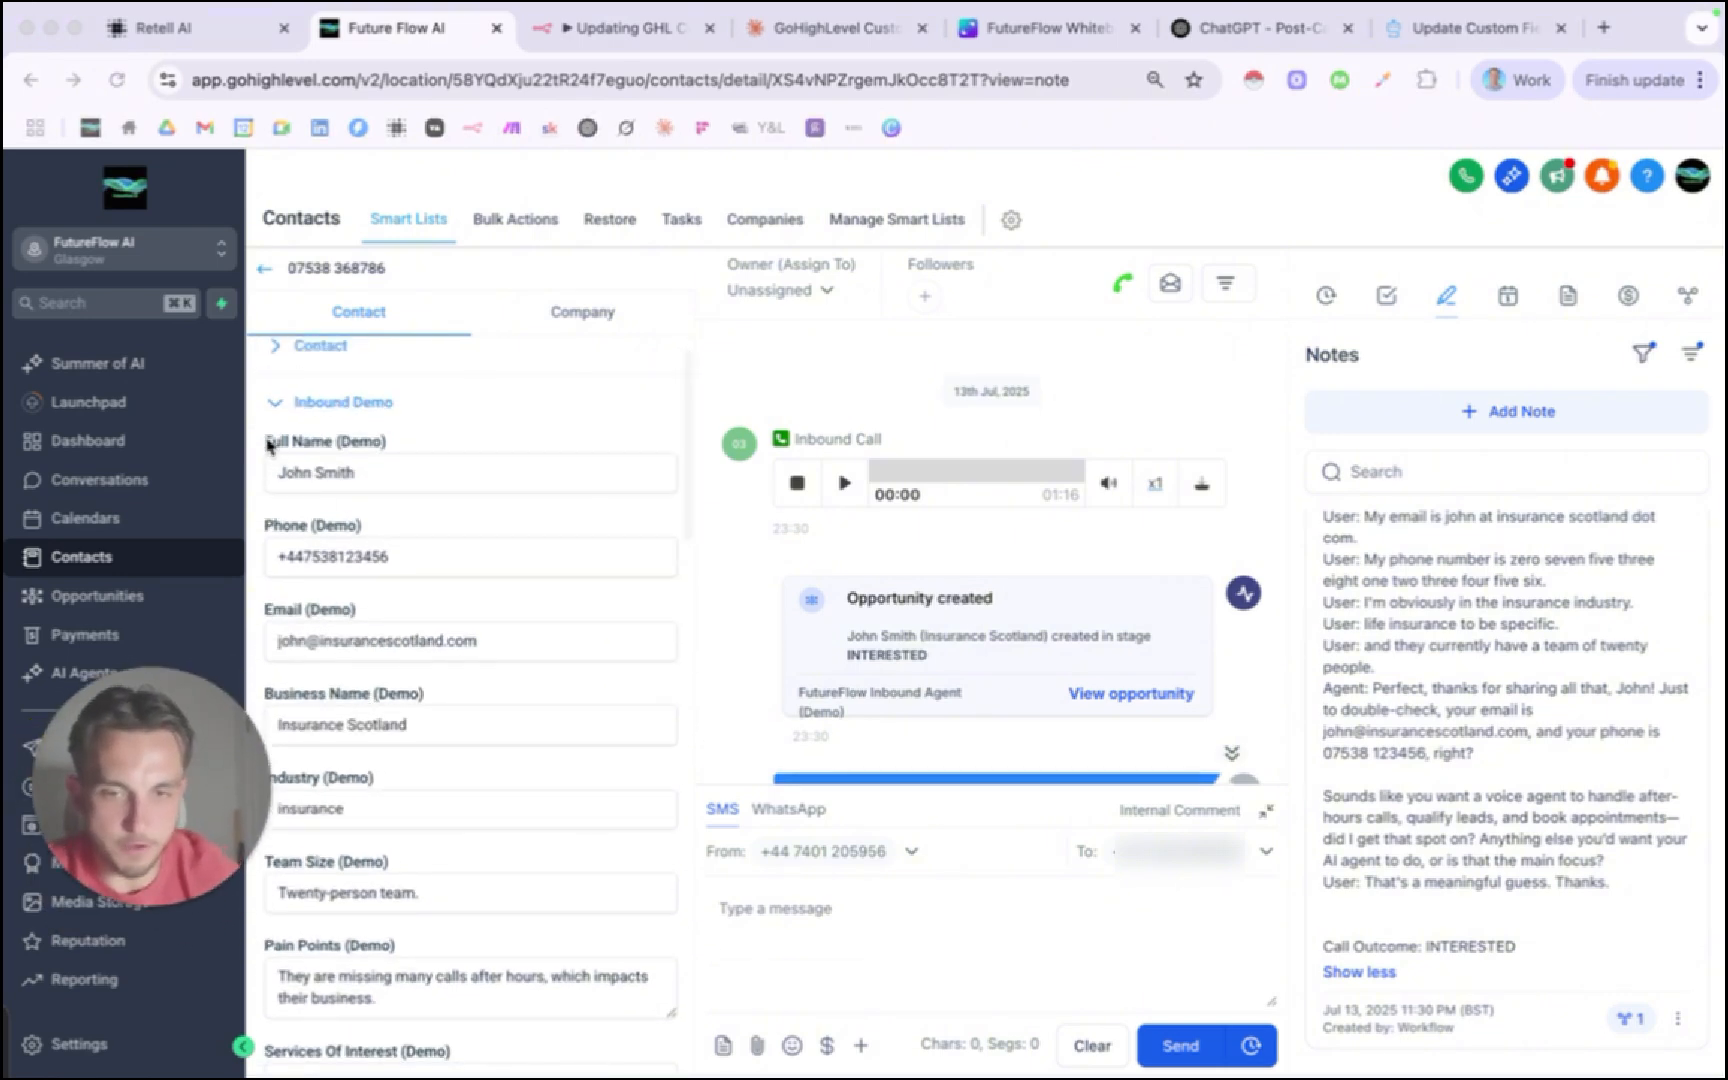
{"action": "left_click_drag", "start_coordinate": [265, 438], "coordinate": [439, 445]}
{"action": "left_click", "coordinate": [401, 434]}
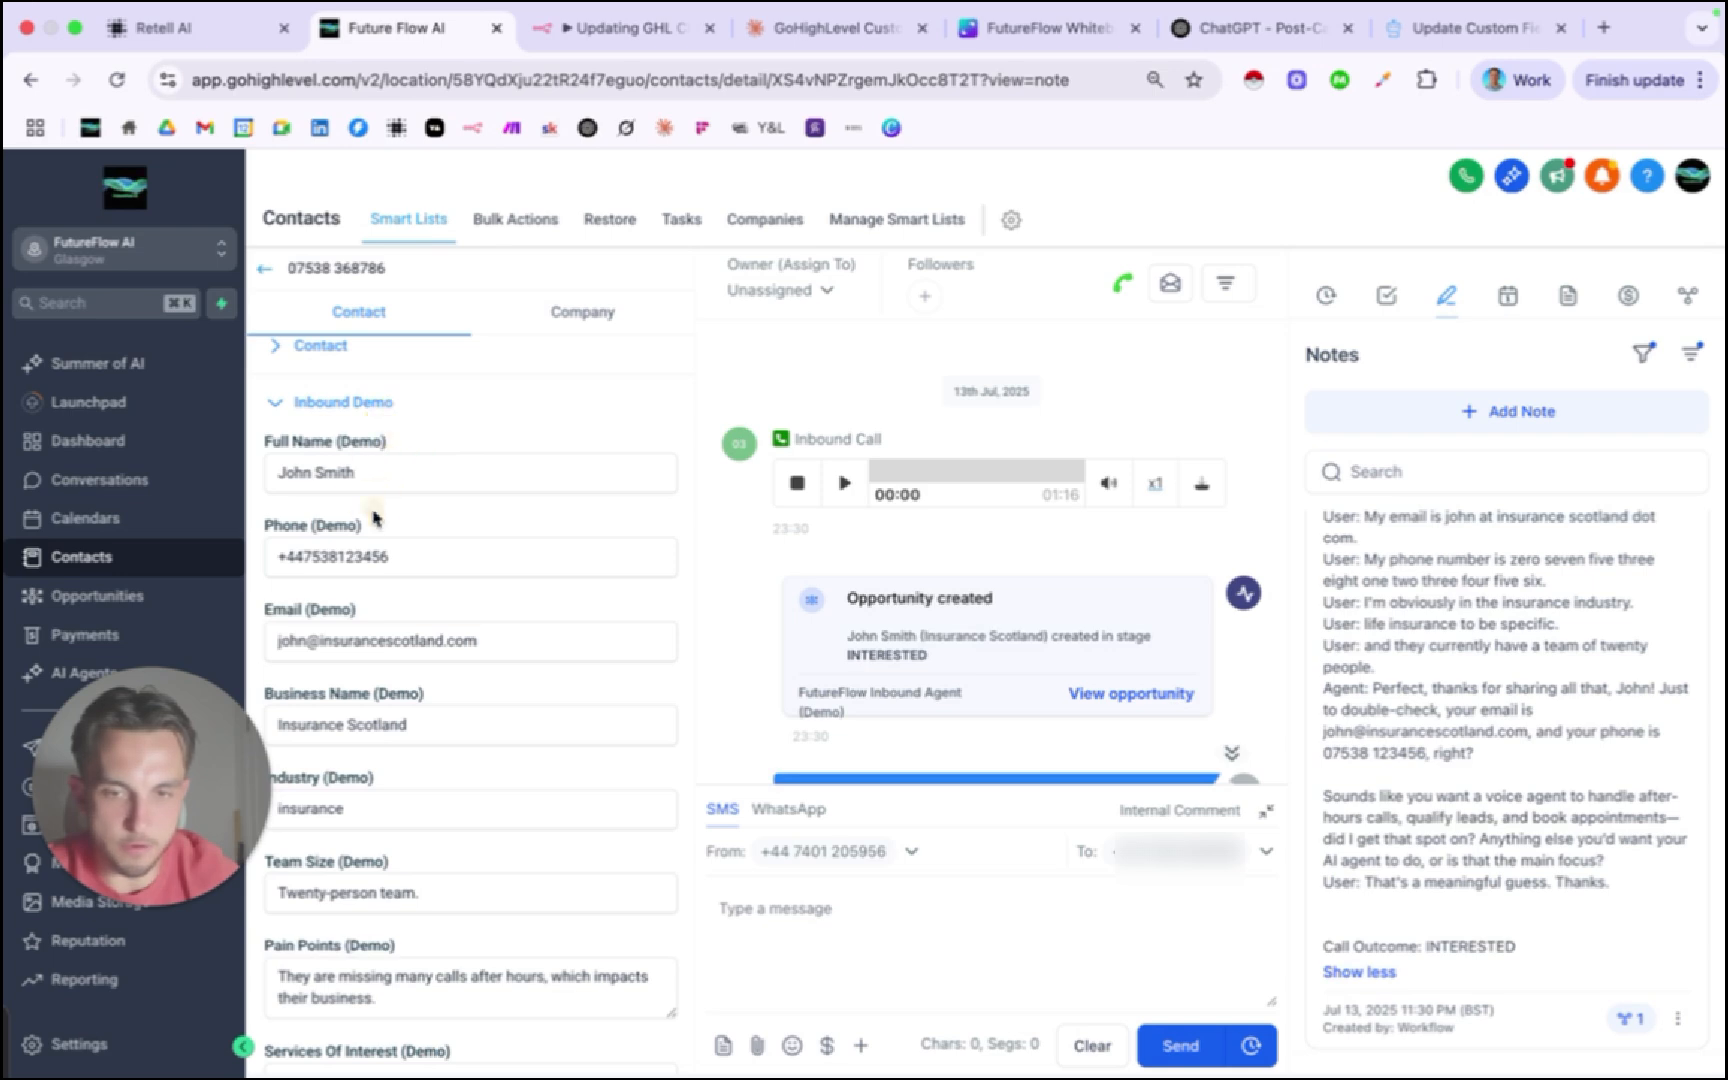
Review the remaining Inbound Demo custom fields on the contact record, from Phone (Demo) down to Call Outcome (Demo).
{"action": "left_click", "coordinate": [369, 523]}
{"action": "scroll", "coordinate": [370, 608], "scroll_direction": "down", "scroll_amount": 5}
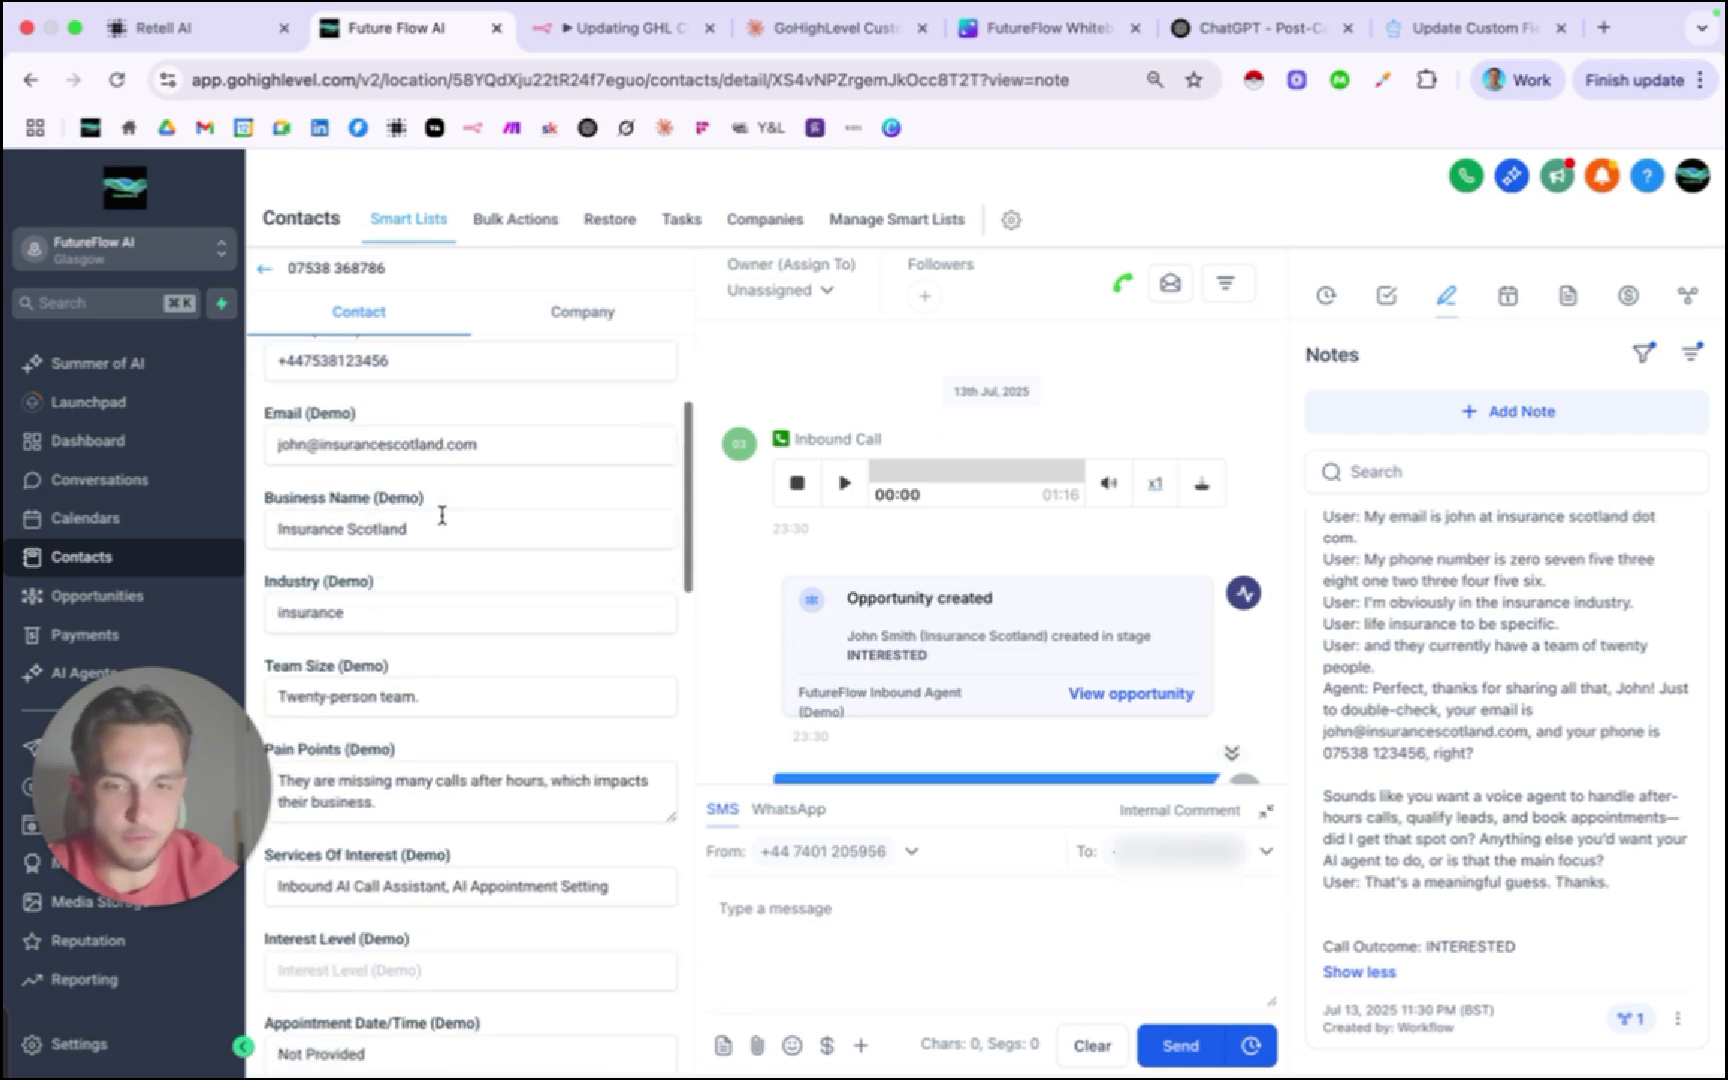
{"action": "scroll", "coordinate": [400, 470], "scroll_direction": "down", "scroll_amount": 2}
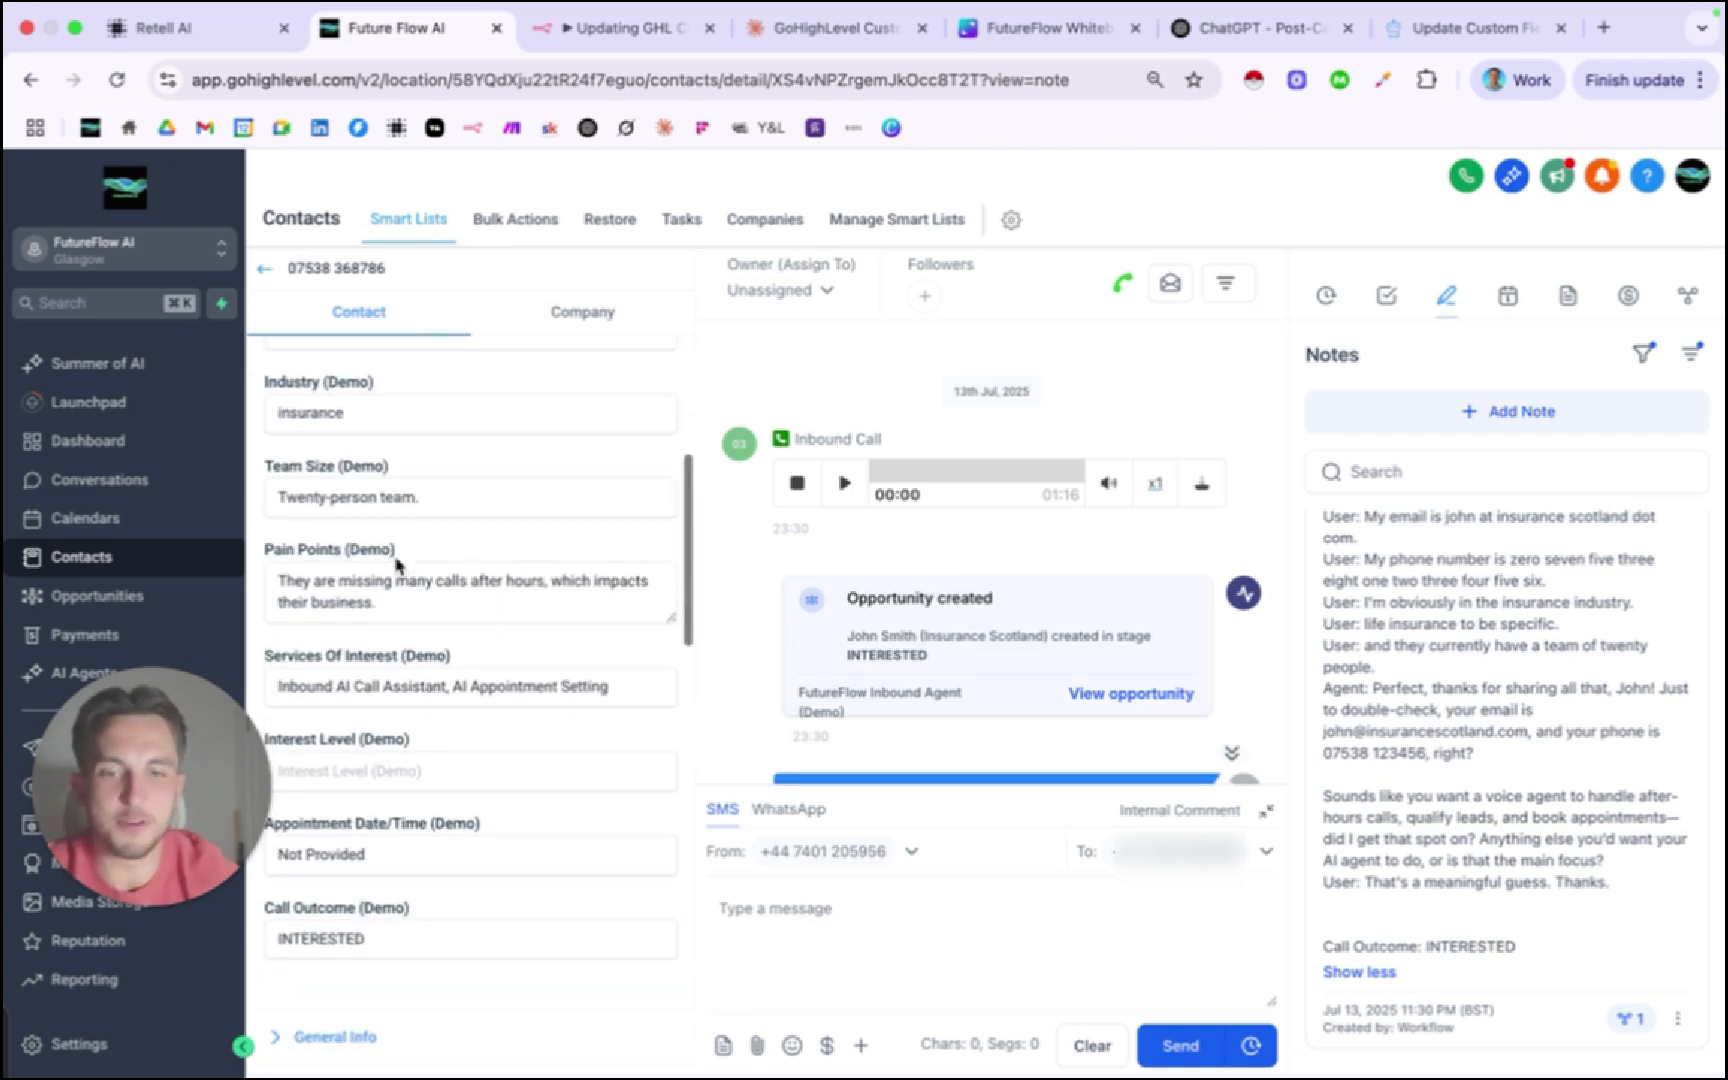
{"action": "scroll", "coordinate": [398, 466], "scroll_direction": "down", "scroll_amount": 4}
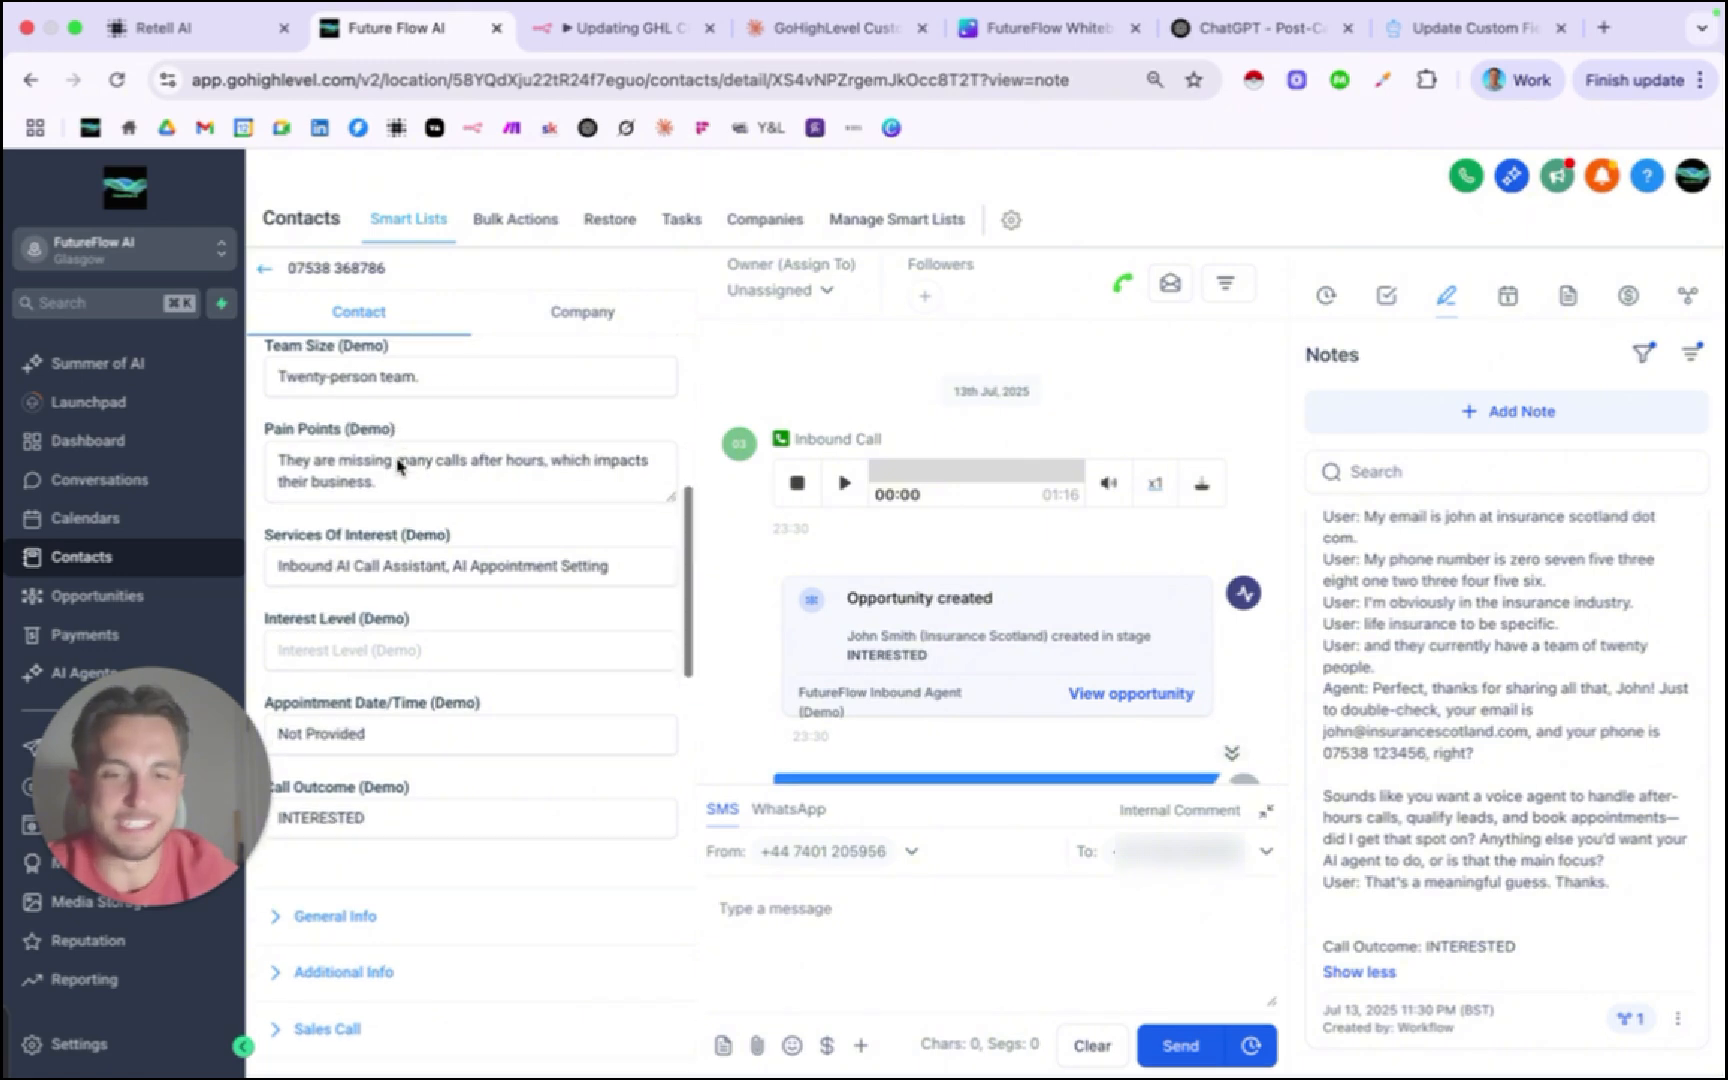
{"action": "scroll", "coordinate": [398, 466], "scroll_direction": "up", "scroll_amount": 5}
{"action": "scroll", "coordinate": [398, 466], "scroll_direction": "down", "scroll_amount": 4}
{"action": "scroll", "coordinate": [398, 466], "scroll_direction": "up", "scroll_amount": 10}
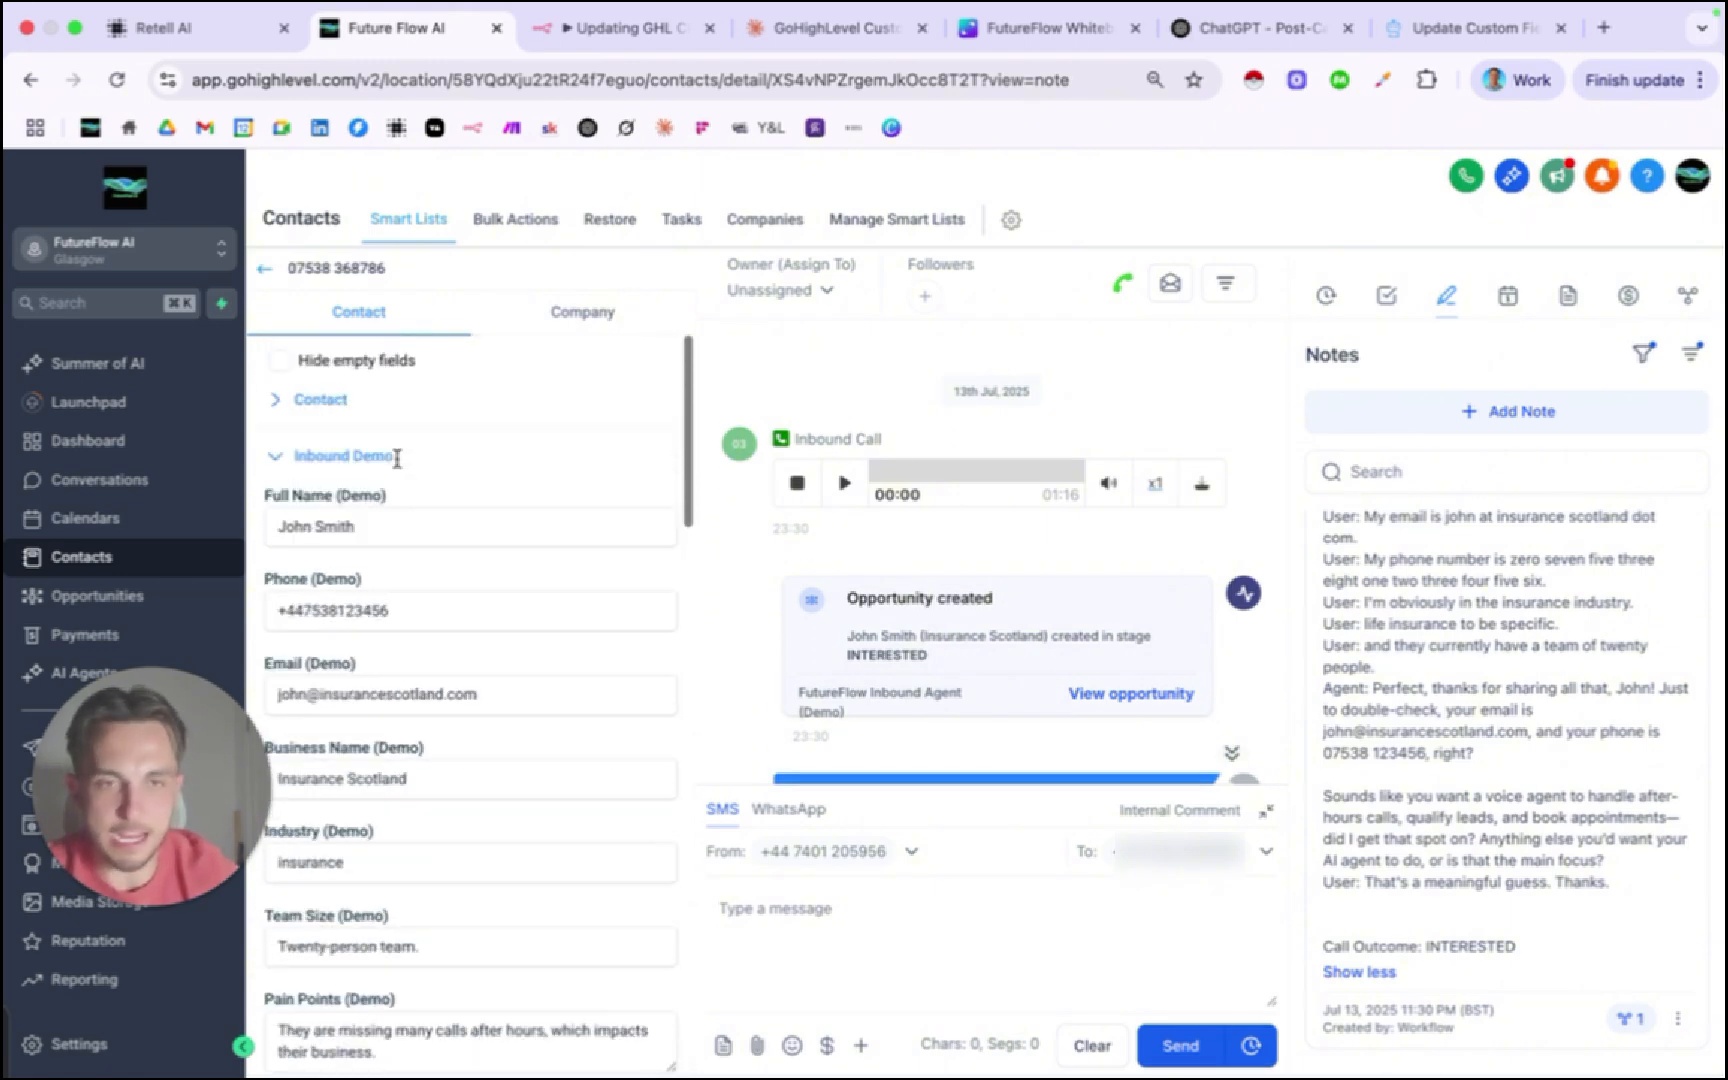
Switch to the Claude chat and examine the JavaScript code that lists the target demo field names for the Code node.
{"action": "left_click", "coordinate": [820, 32]}
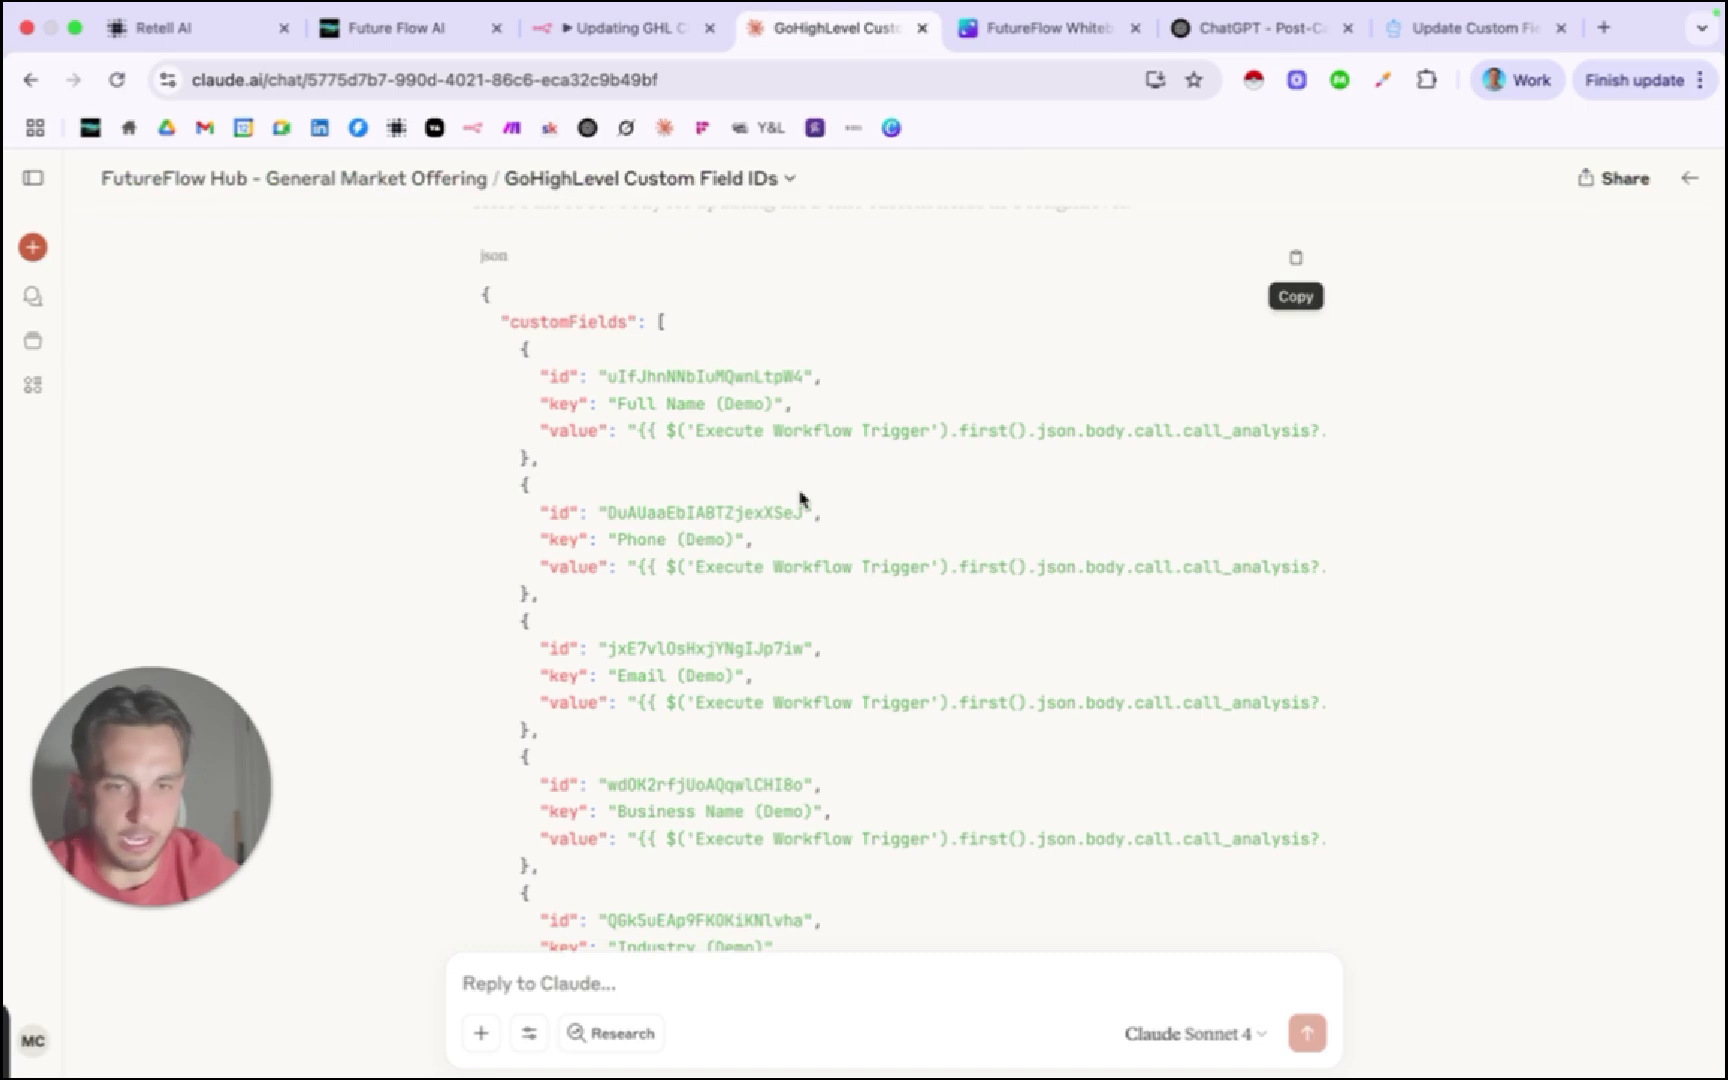
{"action": "scroll", "coordinate": [800, 499], "scroll_direction": "up", "scroll_amount": 20}
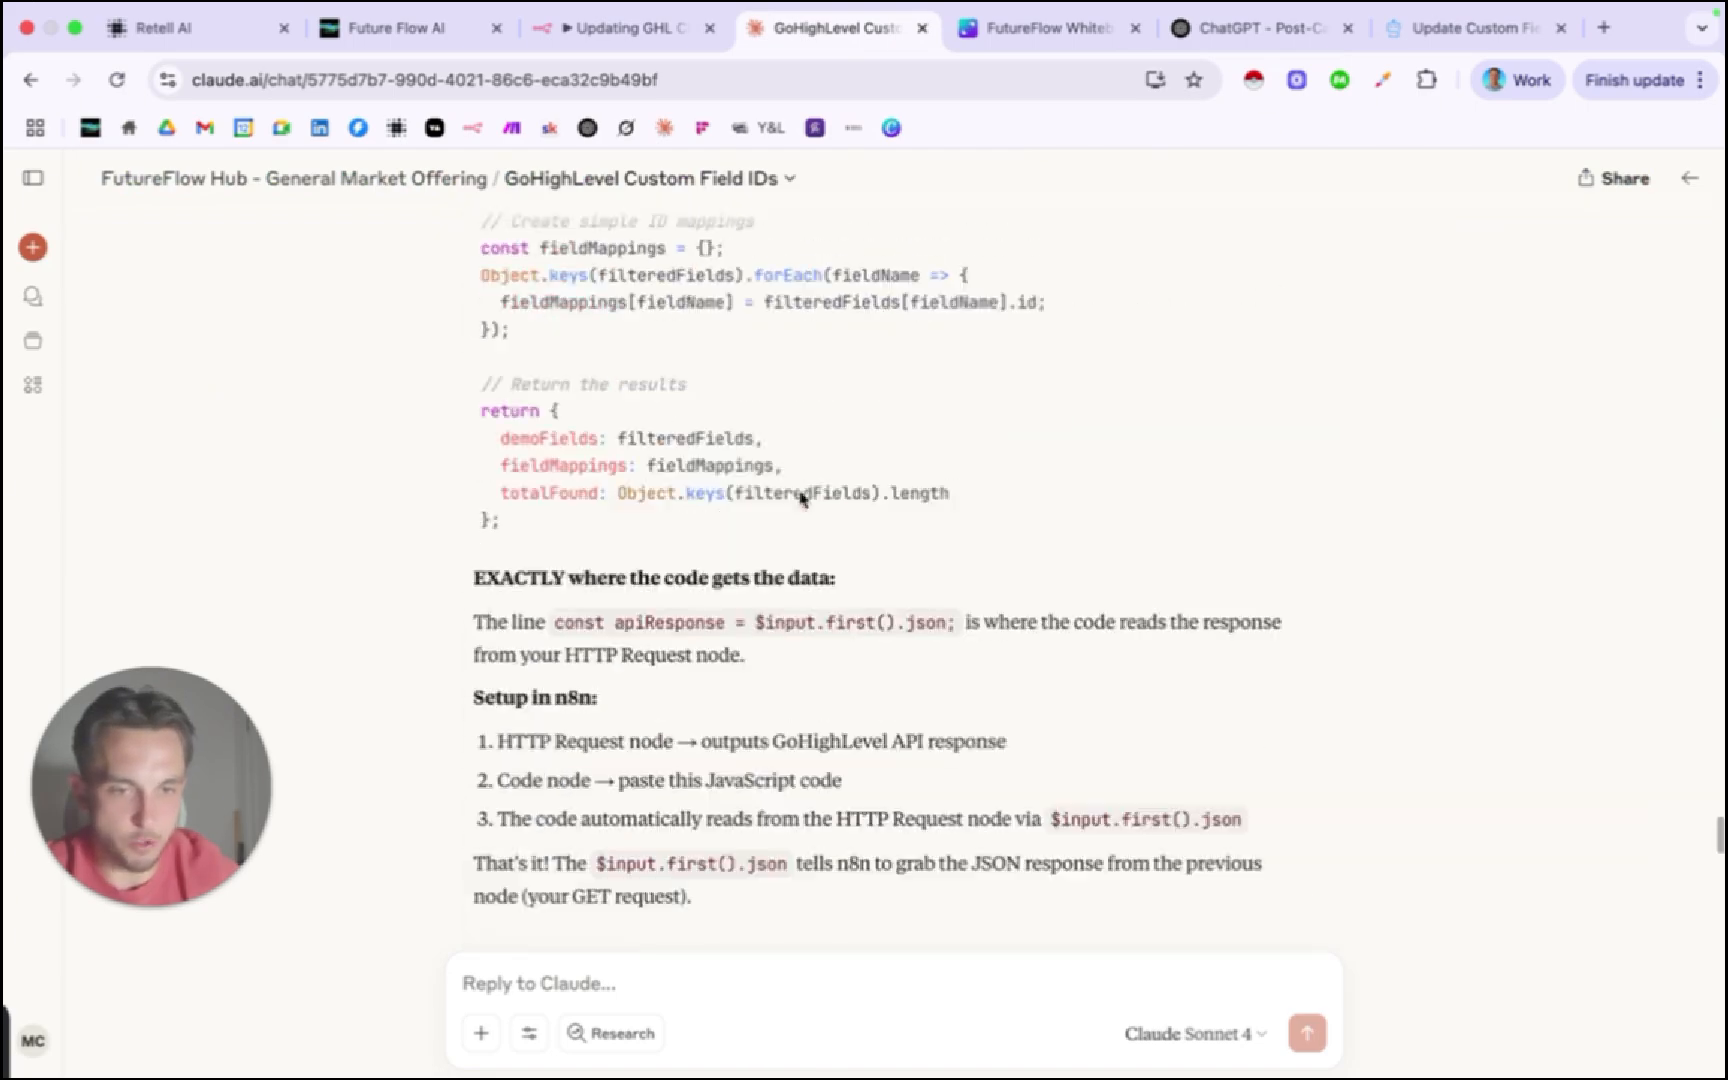
{"action": "scroll", "coordinate": [800, 499], "scroll_direction": "up", "scroll_amount": 20}
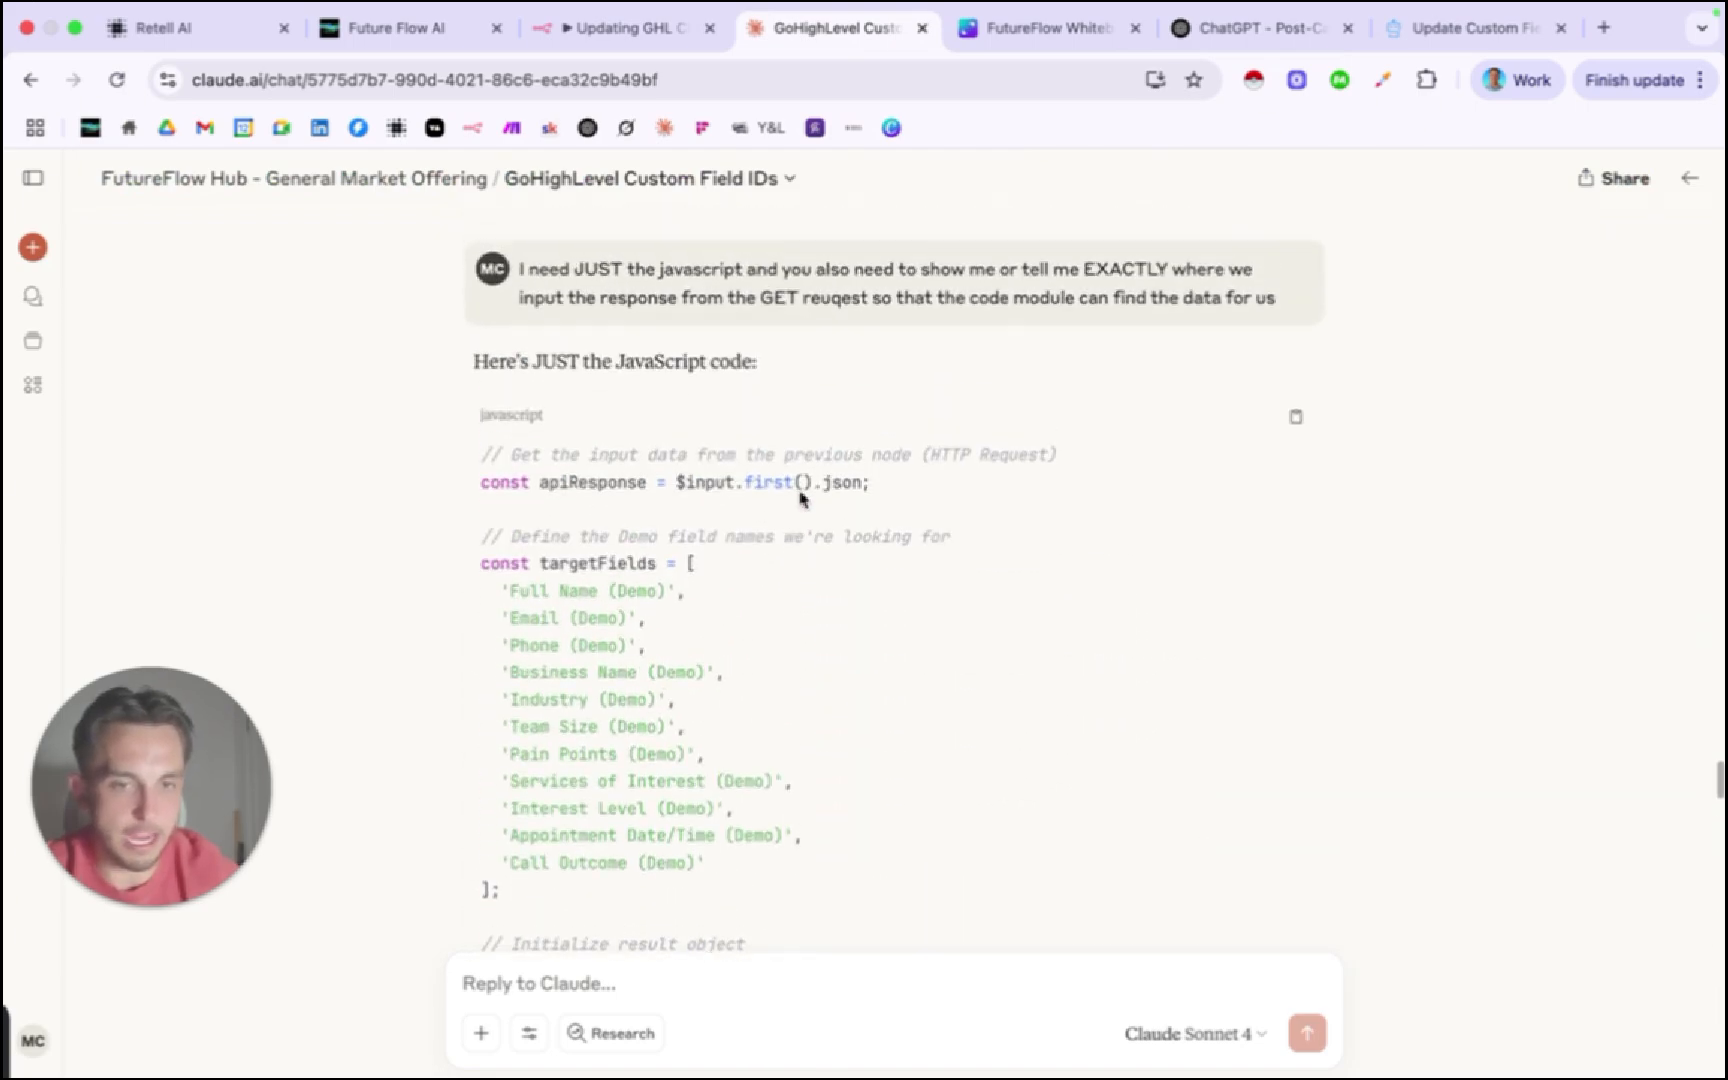
{"action": "scroll", "coordinate": [800, 497], "scroll_direction": "up", "scroll_amount": 2}
{"action": "scroll", "coordinate": [800, 497], "scroll_direction": "down", "scroll_amount": 2}
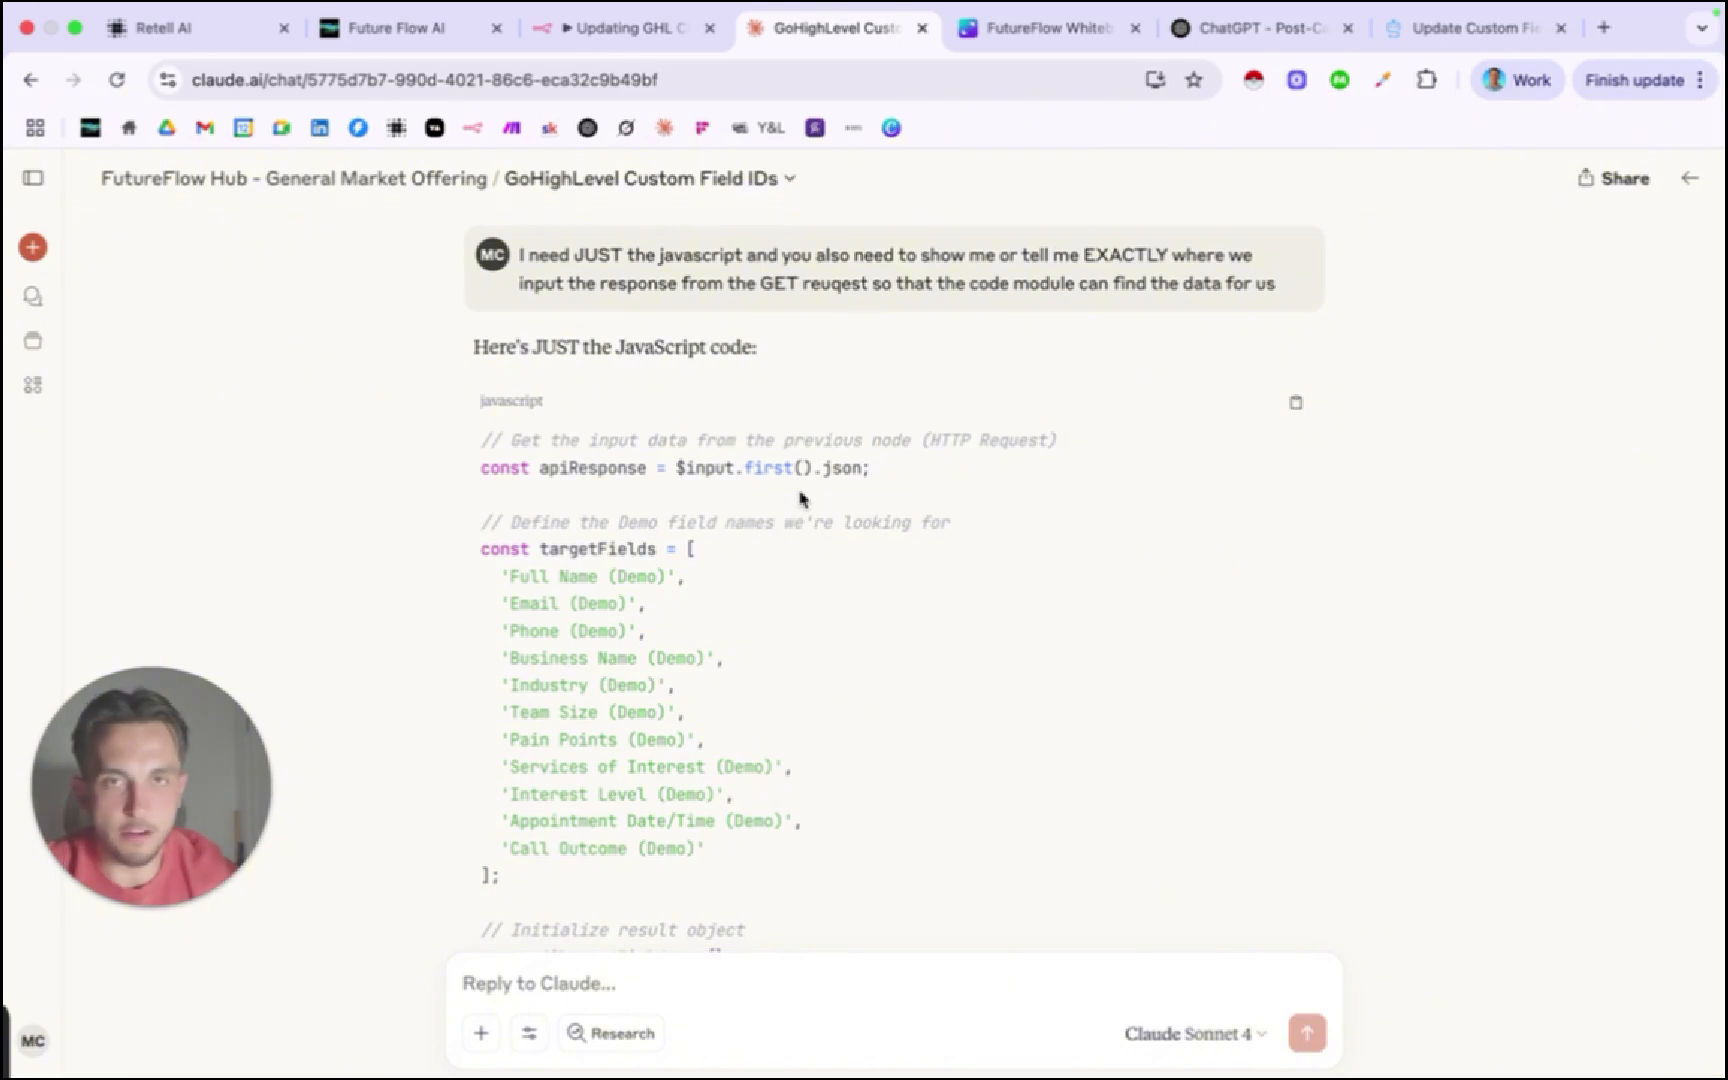
{"action": "scroll", "coordinate": [800, 497], "scroll_direction": "down", "scroll_amount": 2}
{"action": "scroll", "coordinate": [800, 497], "scroll_direction": "up", "scroll_amount": 2}
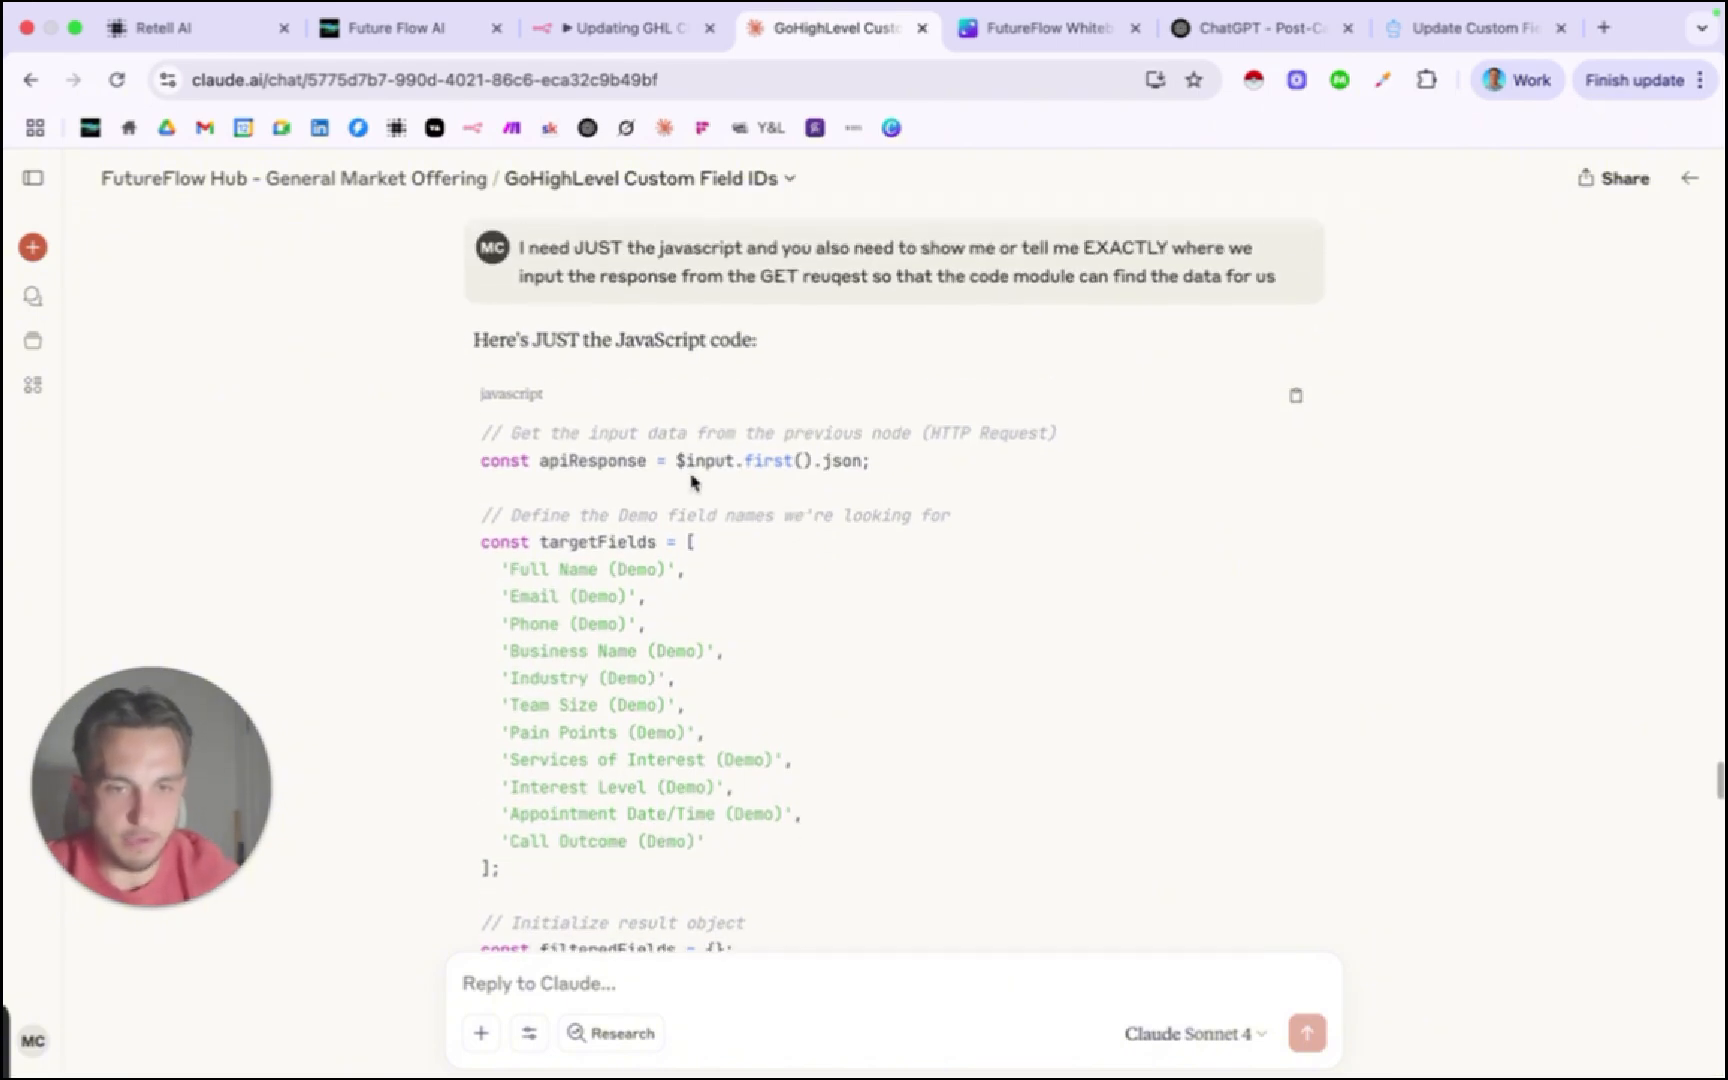
Switch back to the n8n workflow, open the Code node, examine its JavaScript from the first line, and close it.
{"action": "left_click", "coordinate": [620, 28]}
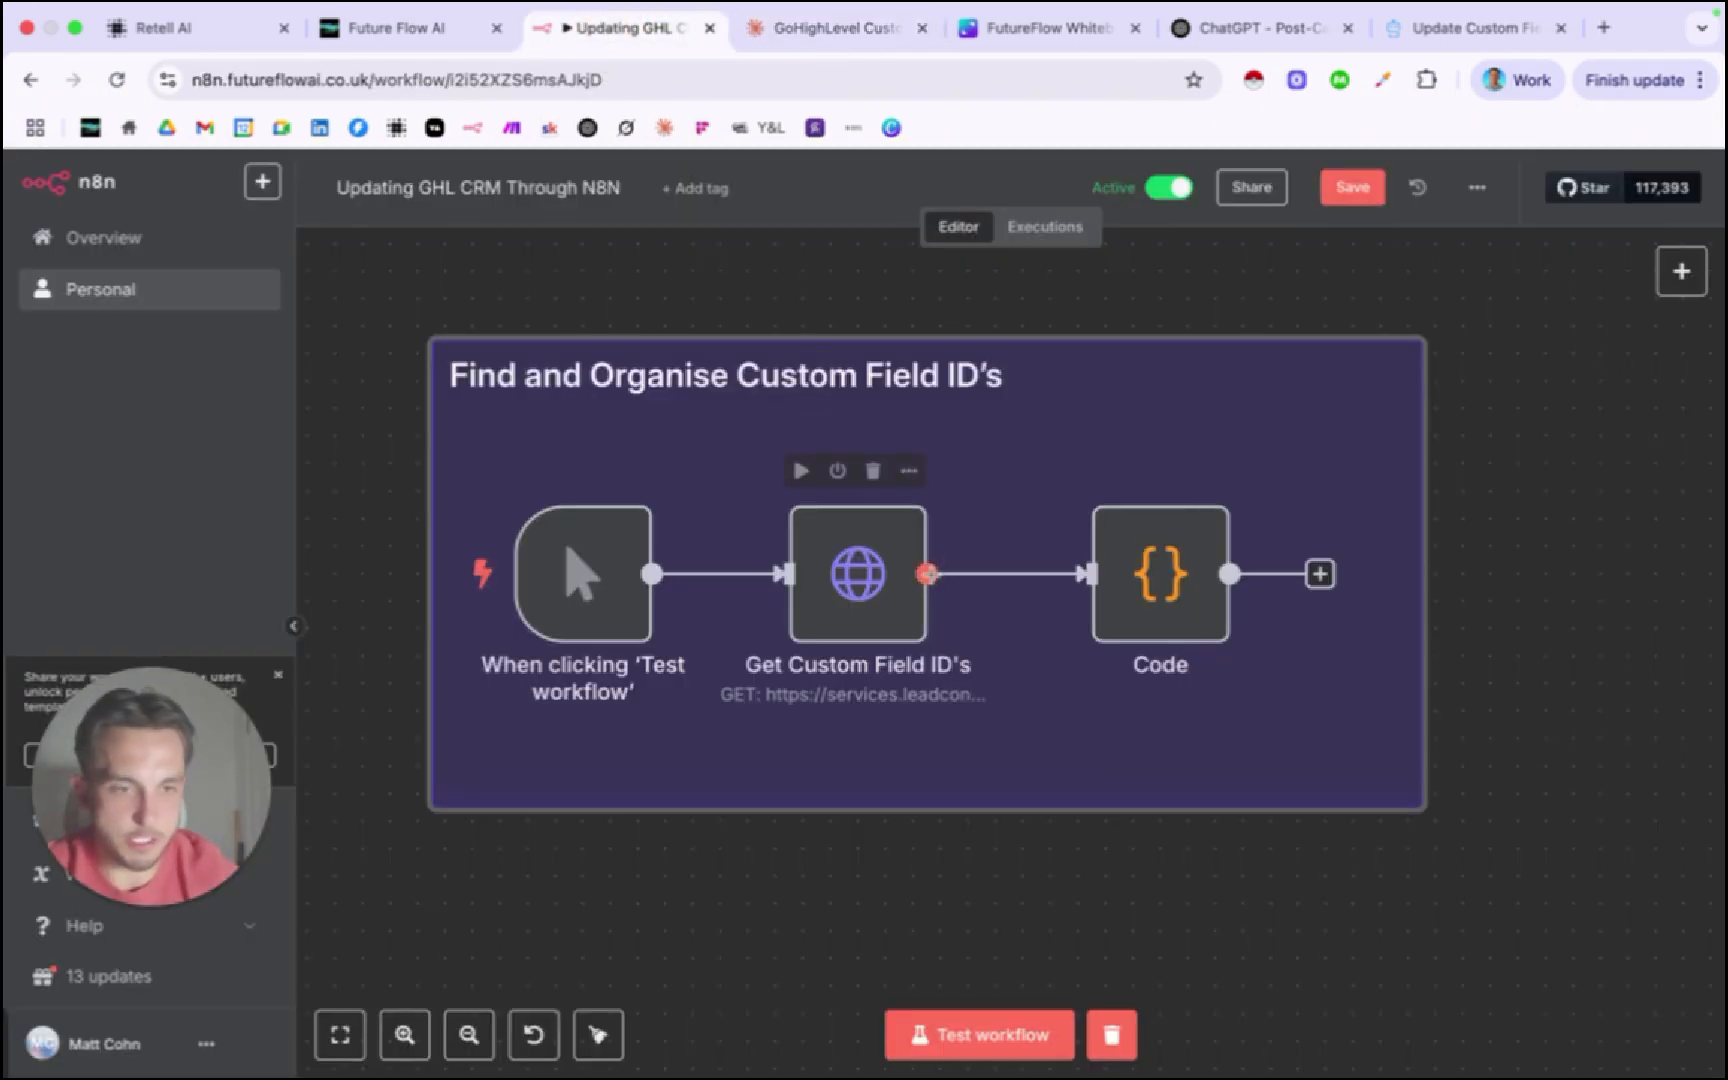
{"action": "double_click", "coordinate": [1158, 620]}
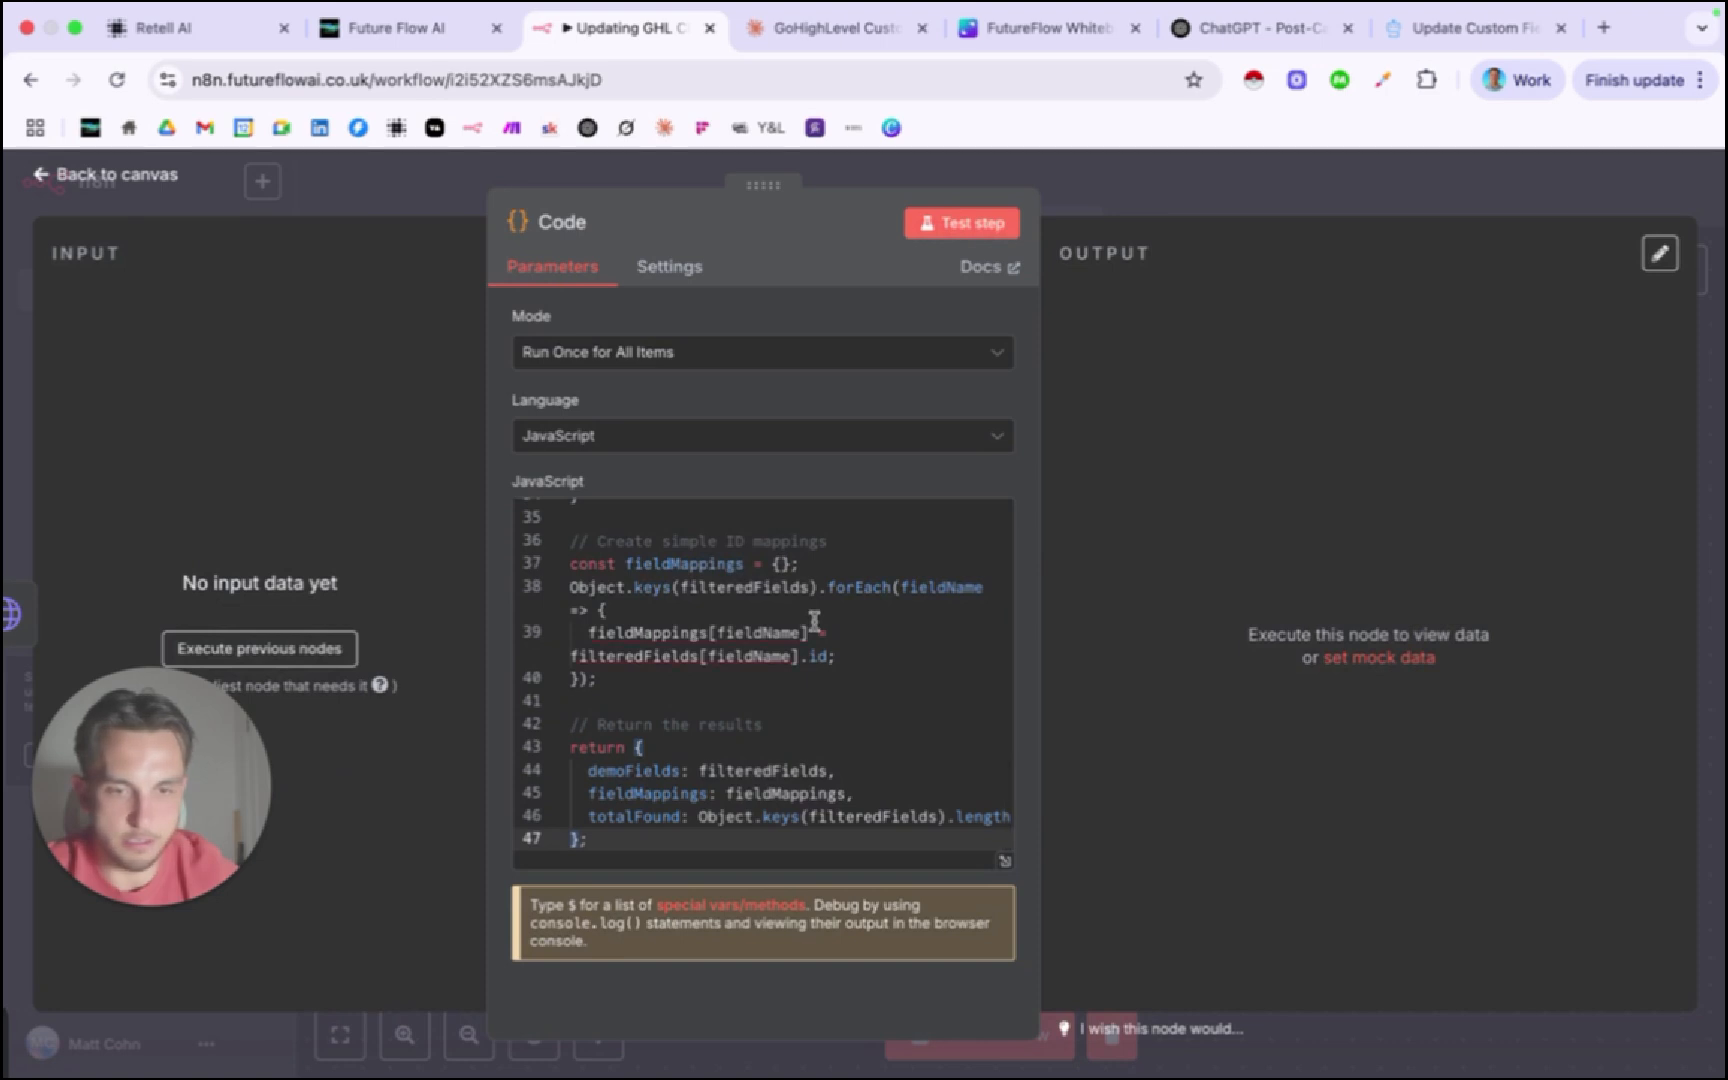
{"action": "scroll", "coordinate": [814, 620], "scroll_direction": "up", "scroll_amount": 10}
{"action": "scroll", "coordinate": [814, 620], "scroll_direction": "up", "scroll_amount": 3}
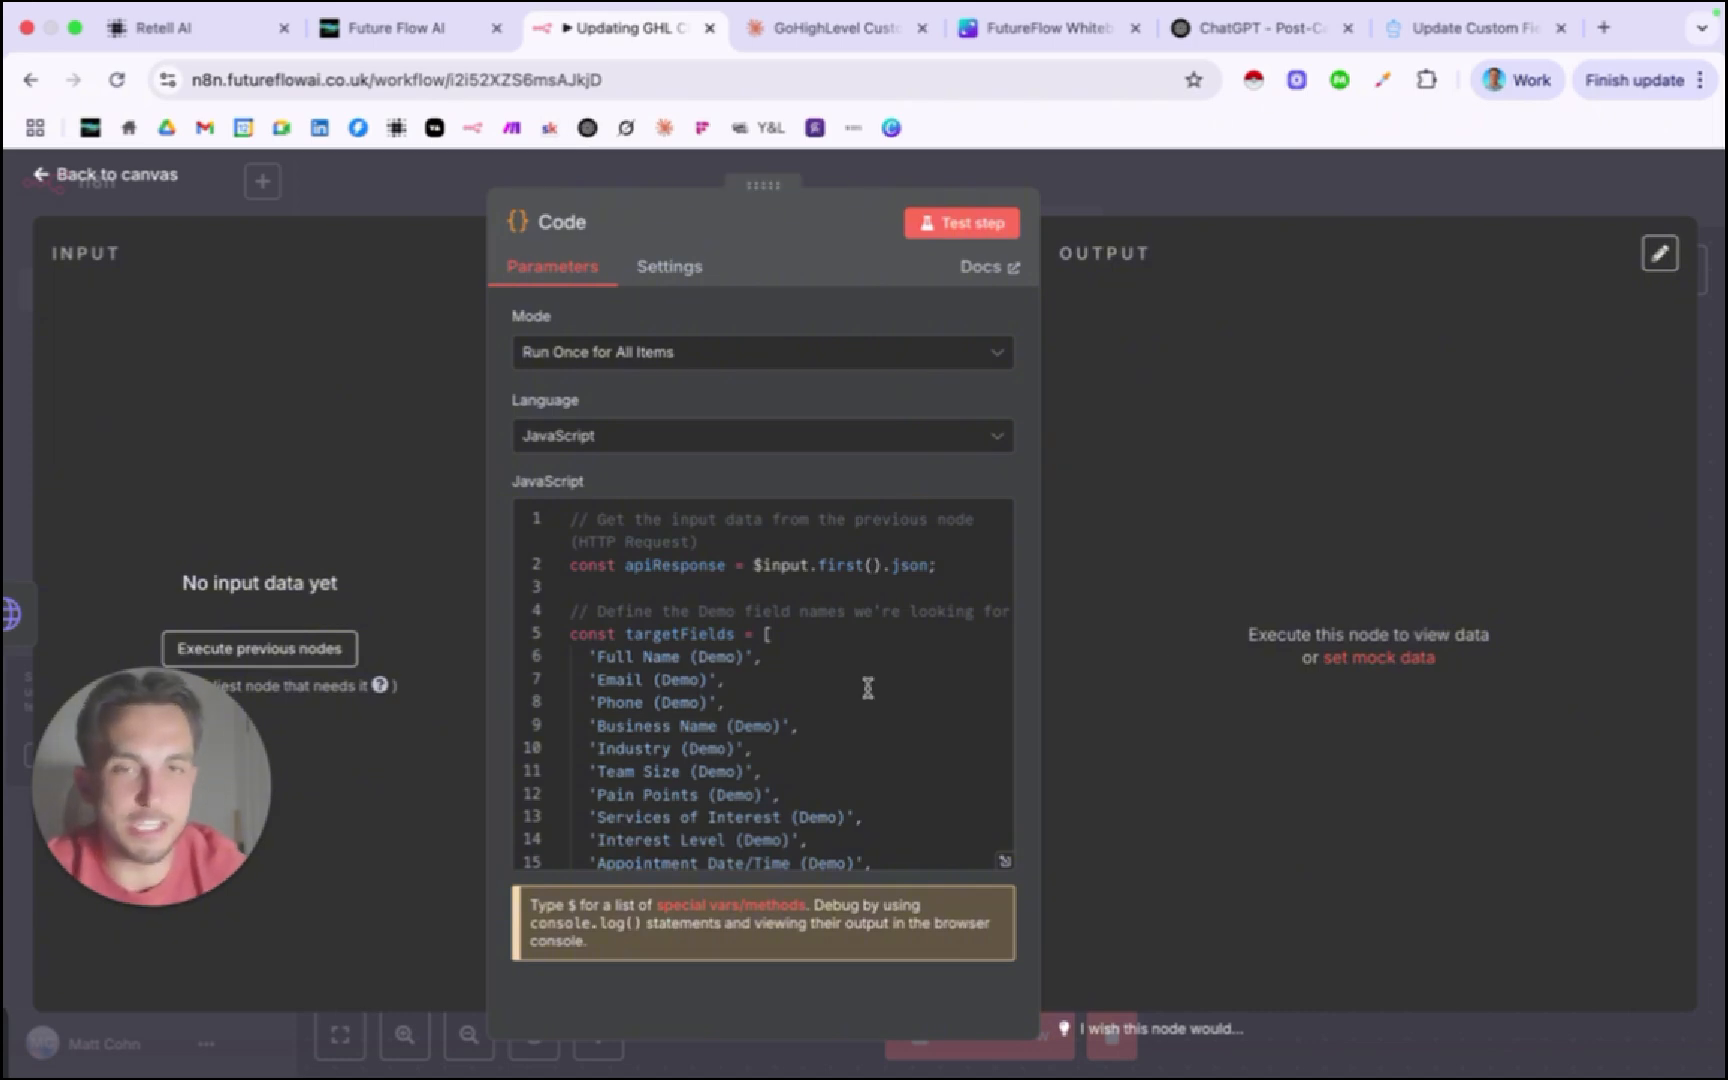
{"action": "left_click", "coordinate": [1165, 190]}
Open the Update Contact Fields 3 node in the New Contact branch and examine its PUT URL, header parameters and JSON body.
{"action": "scroll", "coordinate": [1497, 412], "scroll_direction": "right", "scroll_amount": 4}
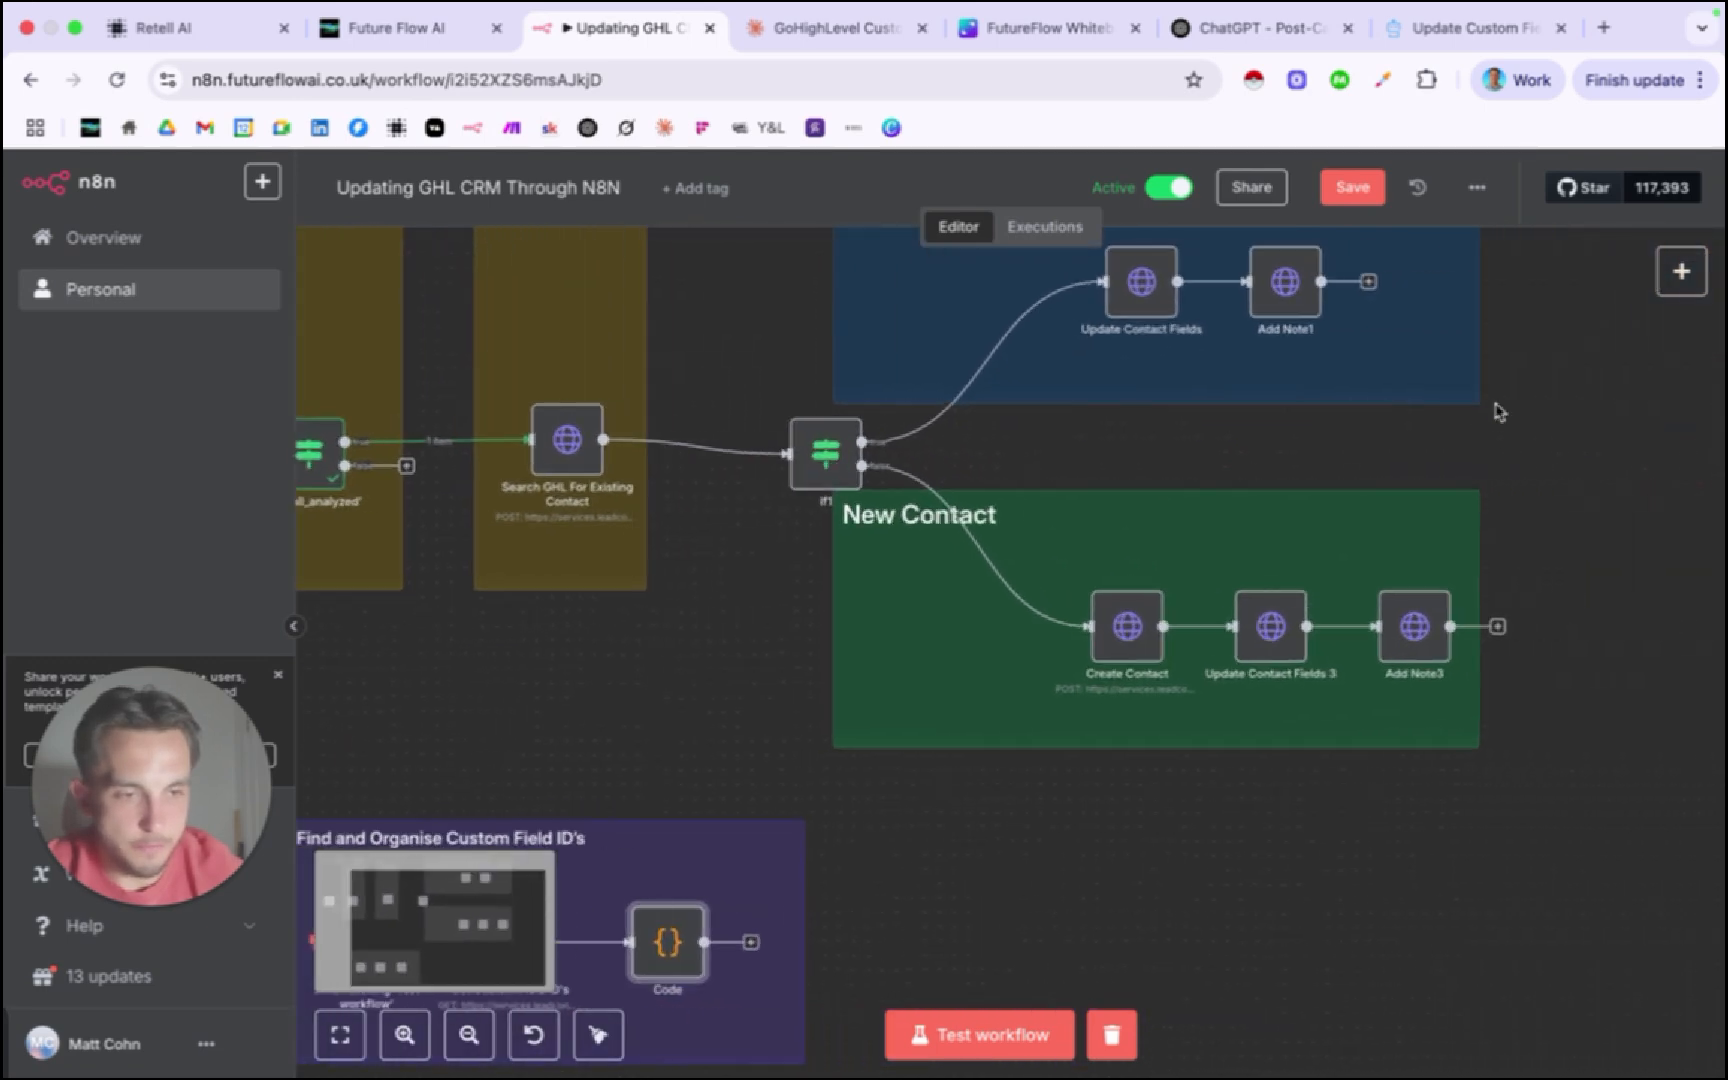
{"action": "scroll", "coordinate": [1247, 521], "scroll_direction": "up", "scroll_amount": 3}
{"action": "scroll", "coordinate": [1140, 688], "scroll_direction": "right", "scroll_amount": 4}
{"action": "scroll", "coordinate": [1140, 688], "scroll_direction": "down", "scroll_amount": 3}
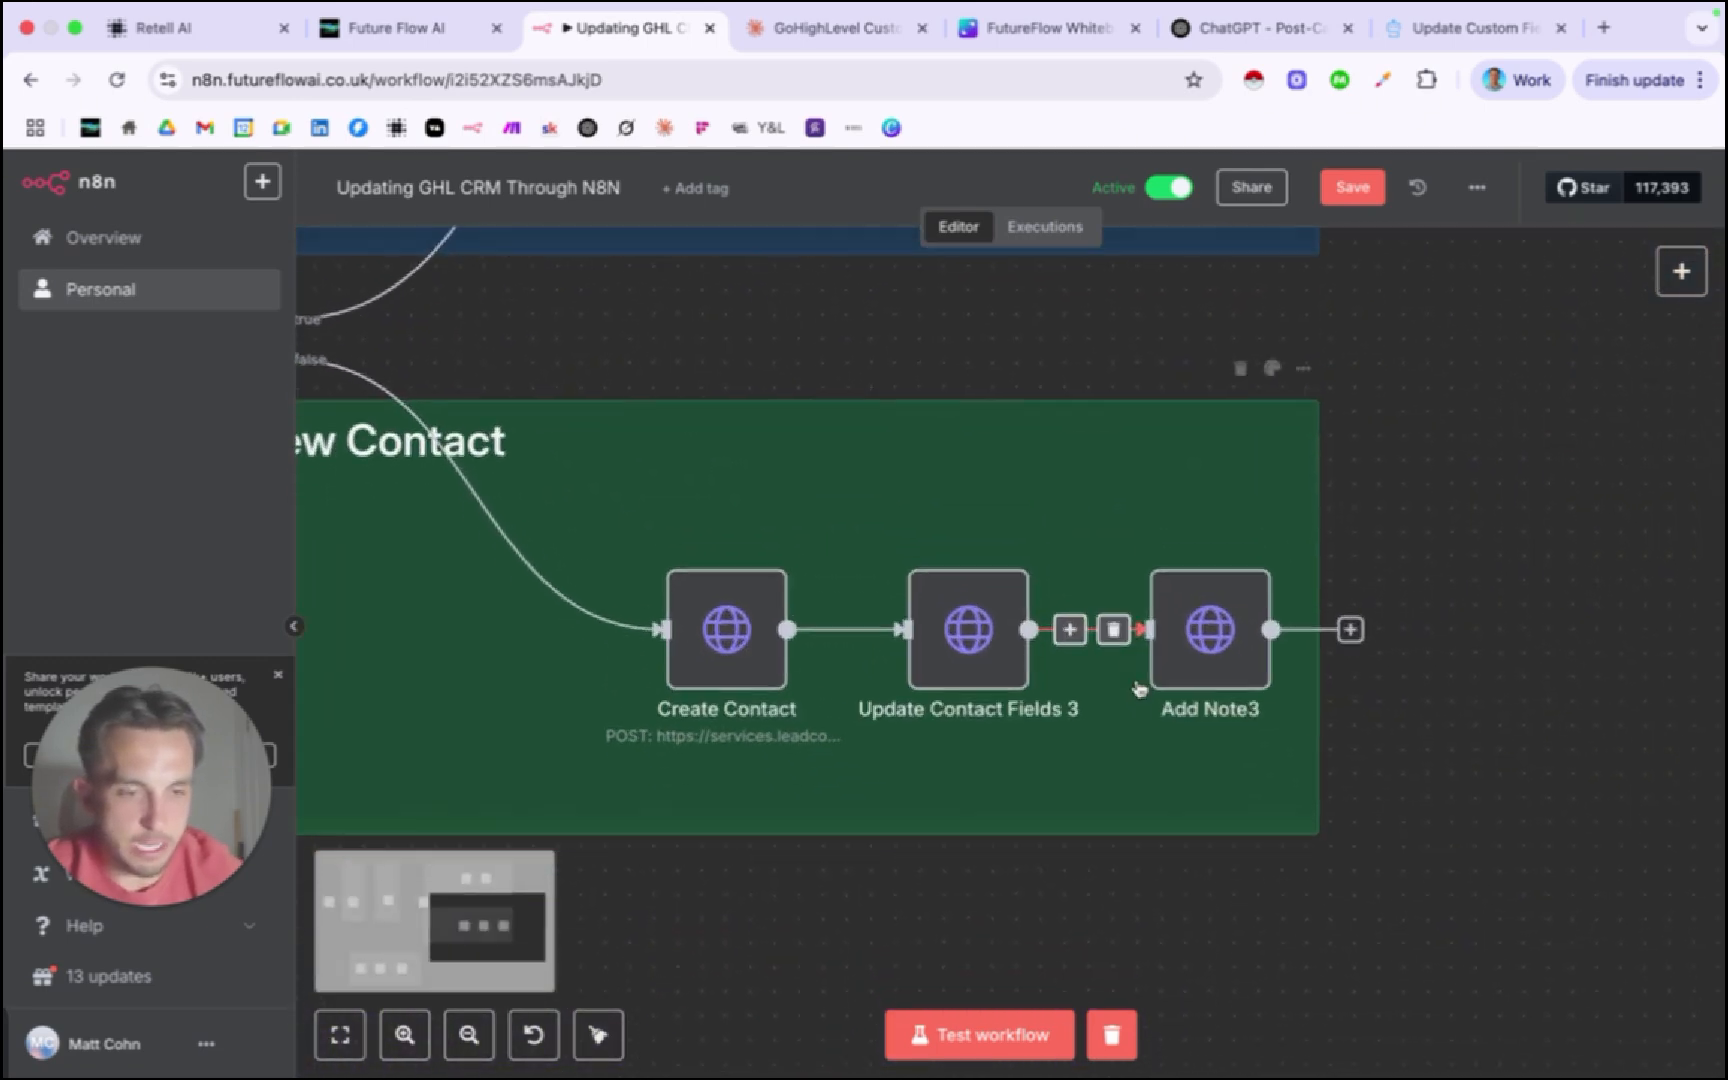
{"action": "double_click", "coordinate": [960, 595]}
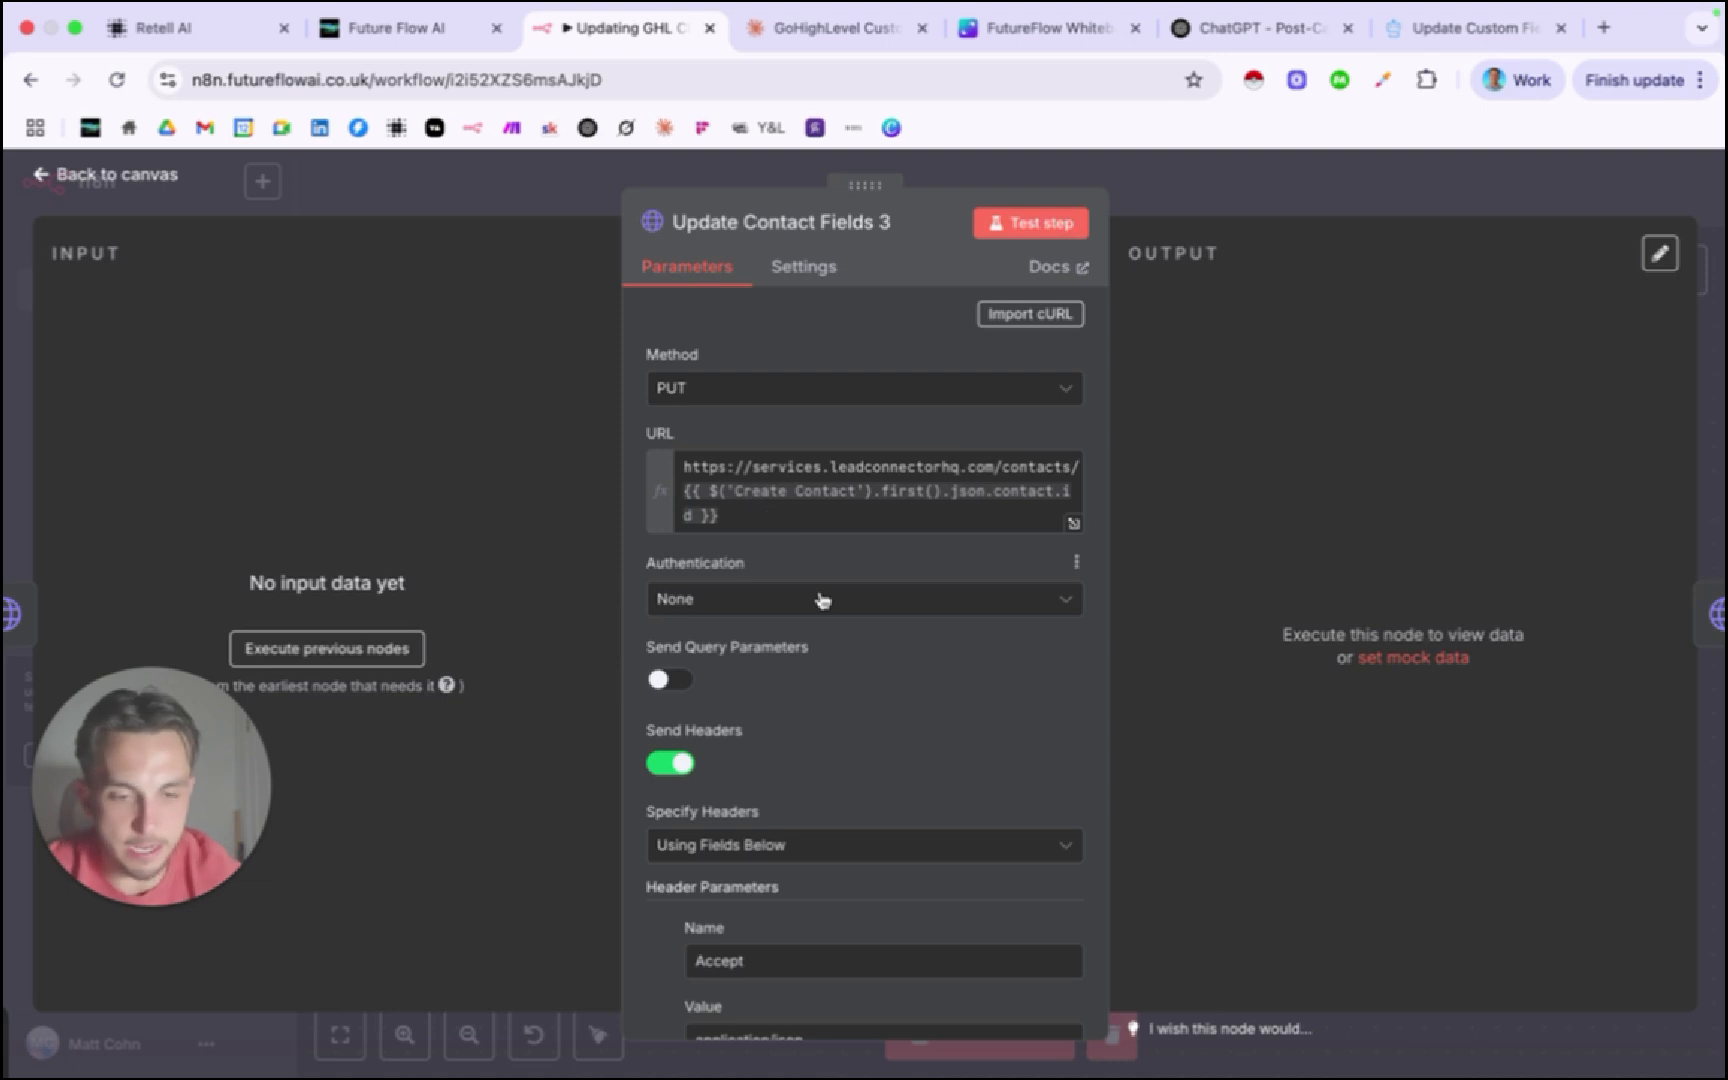
{"action": "scroll", "coordinate": [822, 598], "scroll_direction": "down", "scroll_amount": 5}
{"action": "scroll", "coordinate": [822, 598], "scroll_direction": "down", "scroll_amount": 7}
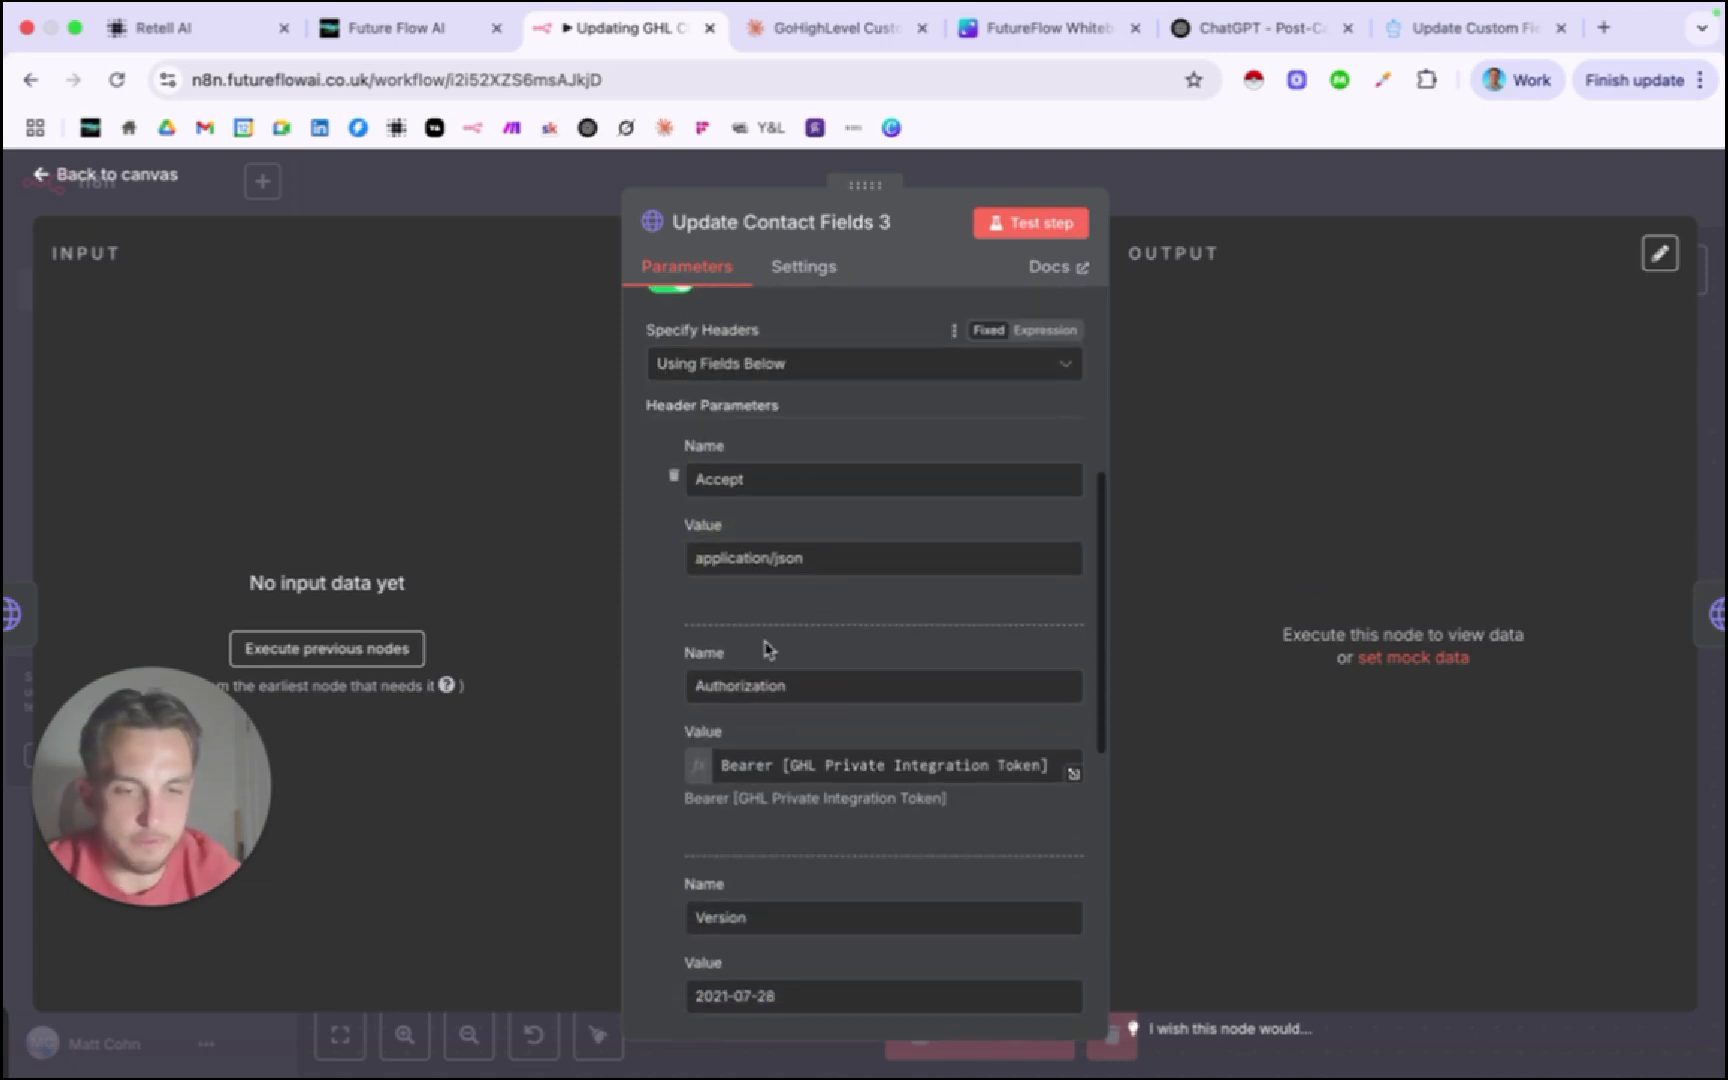
{"action": "scroll", "coordinate": [956, 720], "scroll_direction": "down", "scroll_amount": 8}
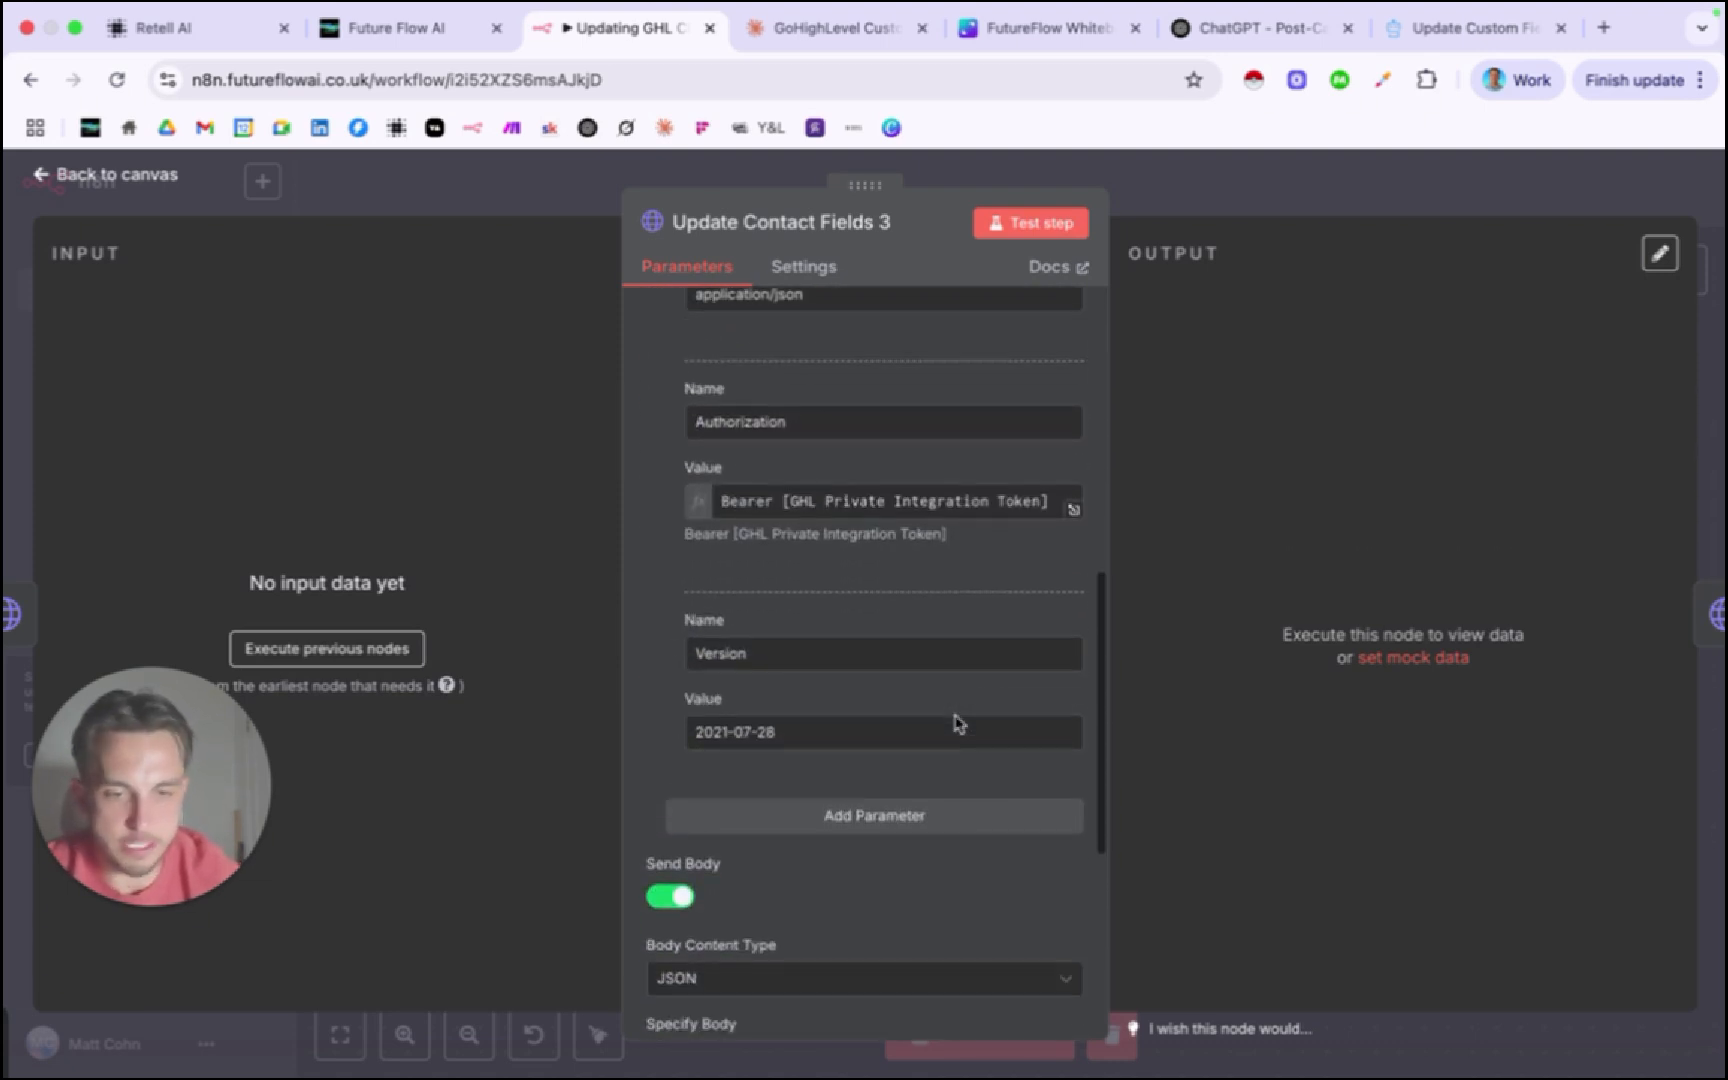
{"action": "scroll", "coordinate": [828, 500], "scroll_direction": "down", "scroll_amount": 5}
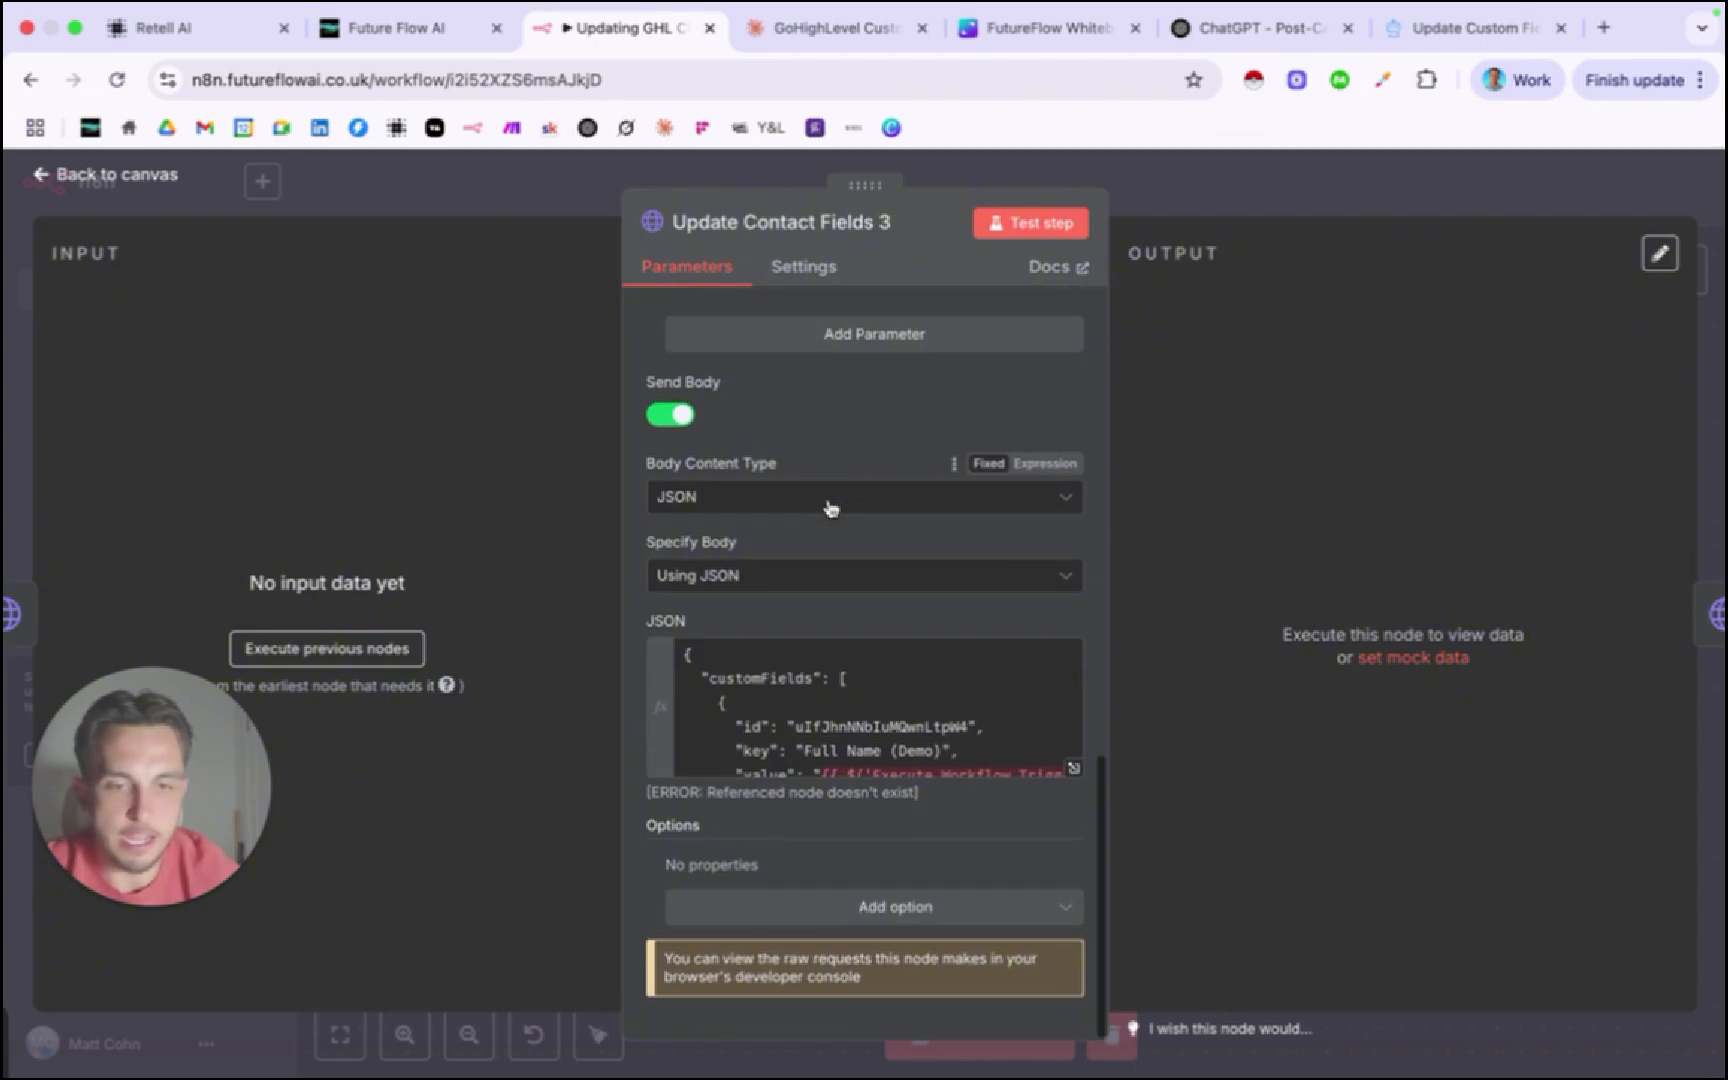
Expand the JSON body in the expression editor and examine the id, key and value of the Full Name (Demo) custom field.
{"action": "left_click", "coordinate": [1074, 770]}
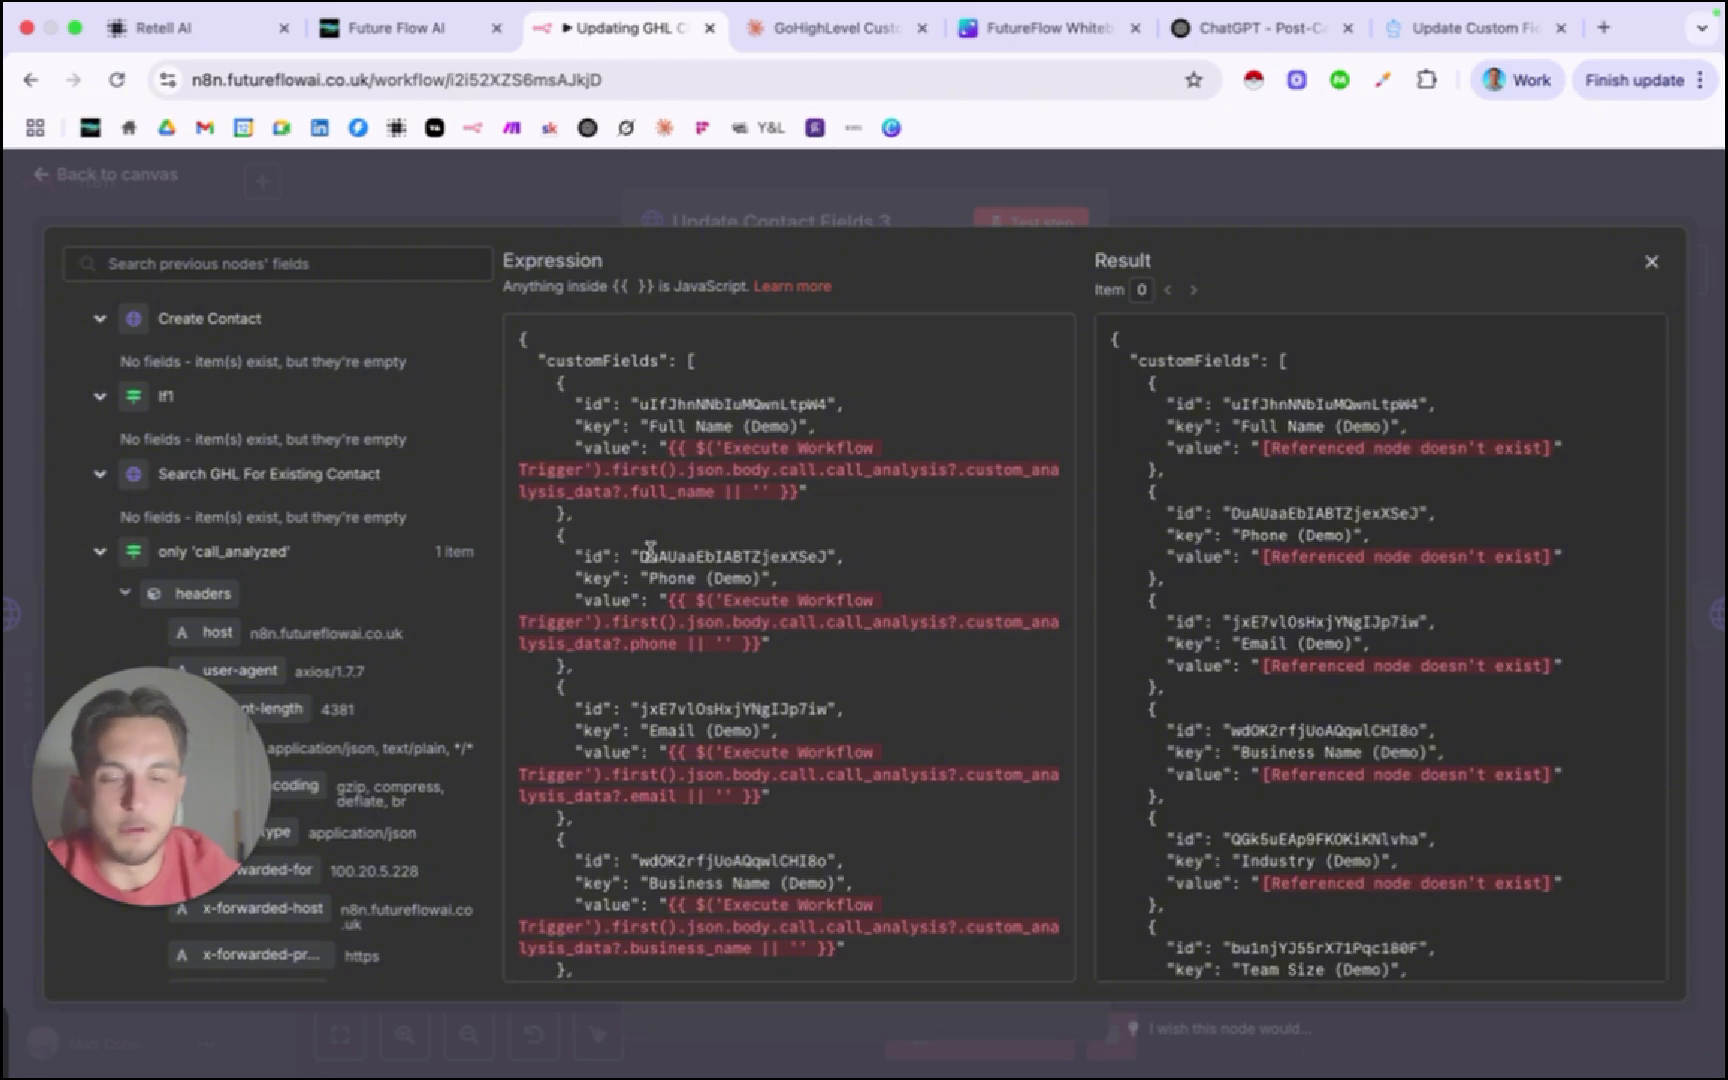
{"action": "scroll", "coordinate": [650, 549], "scroll_direction": "down", "scroll_amount": 1}
{"action": "scroll", "coordinate": [600, 460], "scroll_direction": "up", "scroll_amount": 1}
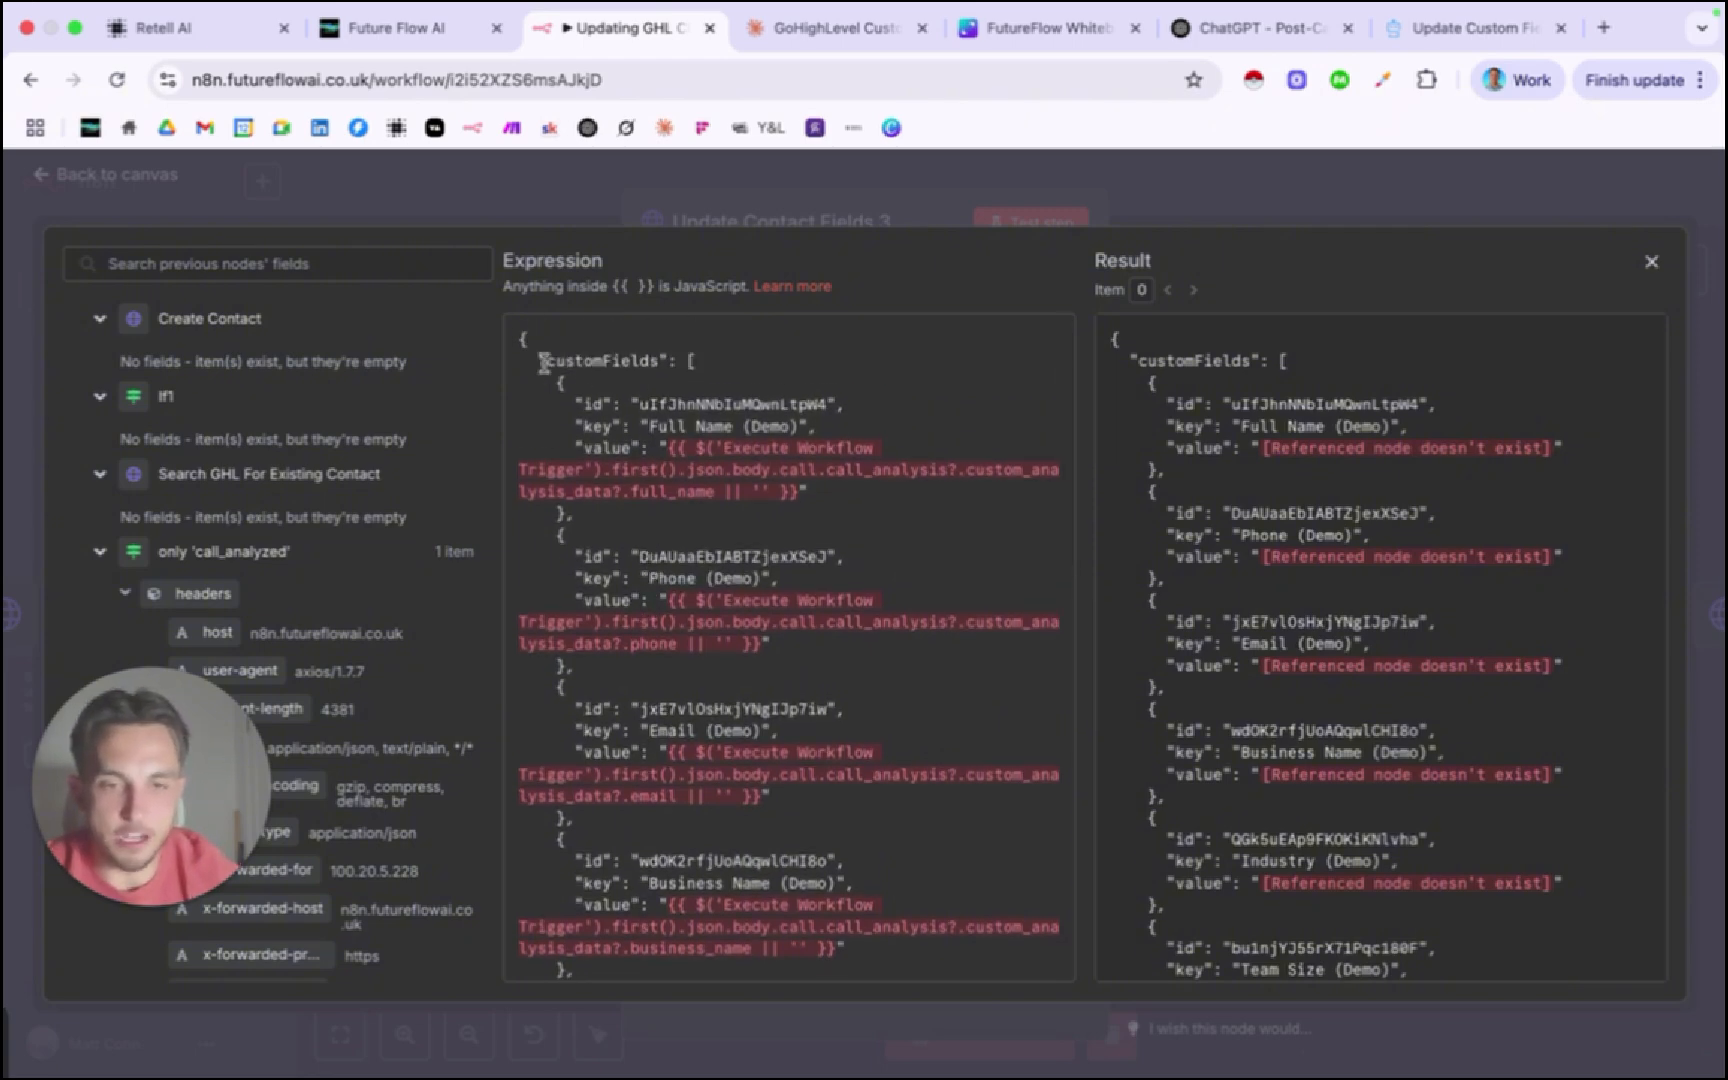
{"action": "left_click_drag", "start_coordinate": [543, 362], "coordinate": [686, 361]}
{"action": "left_click_drag", "start_coordinate": [579, 399], "coordinate": [845, 401]}
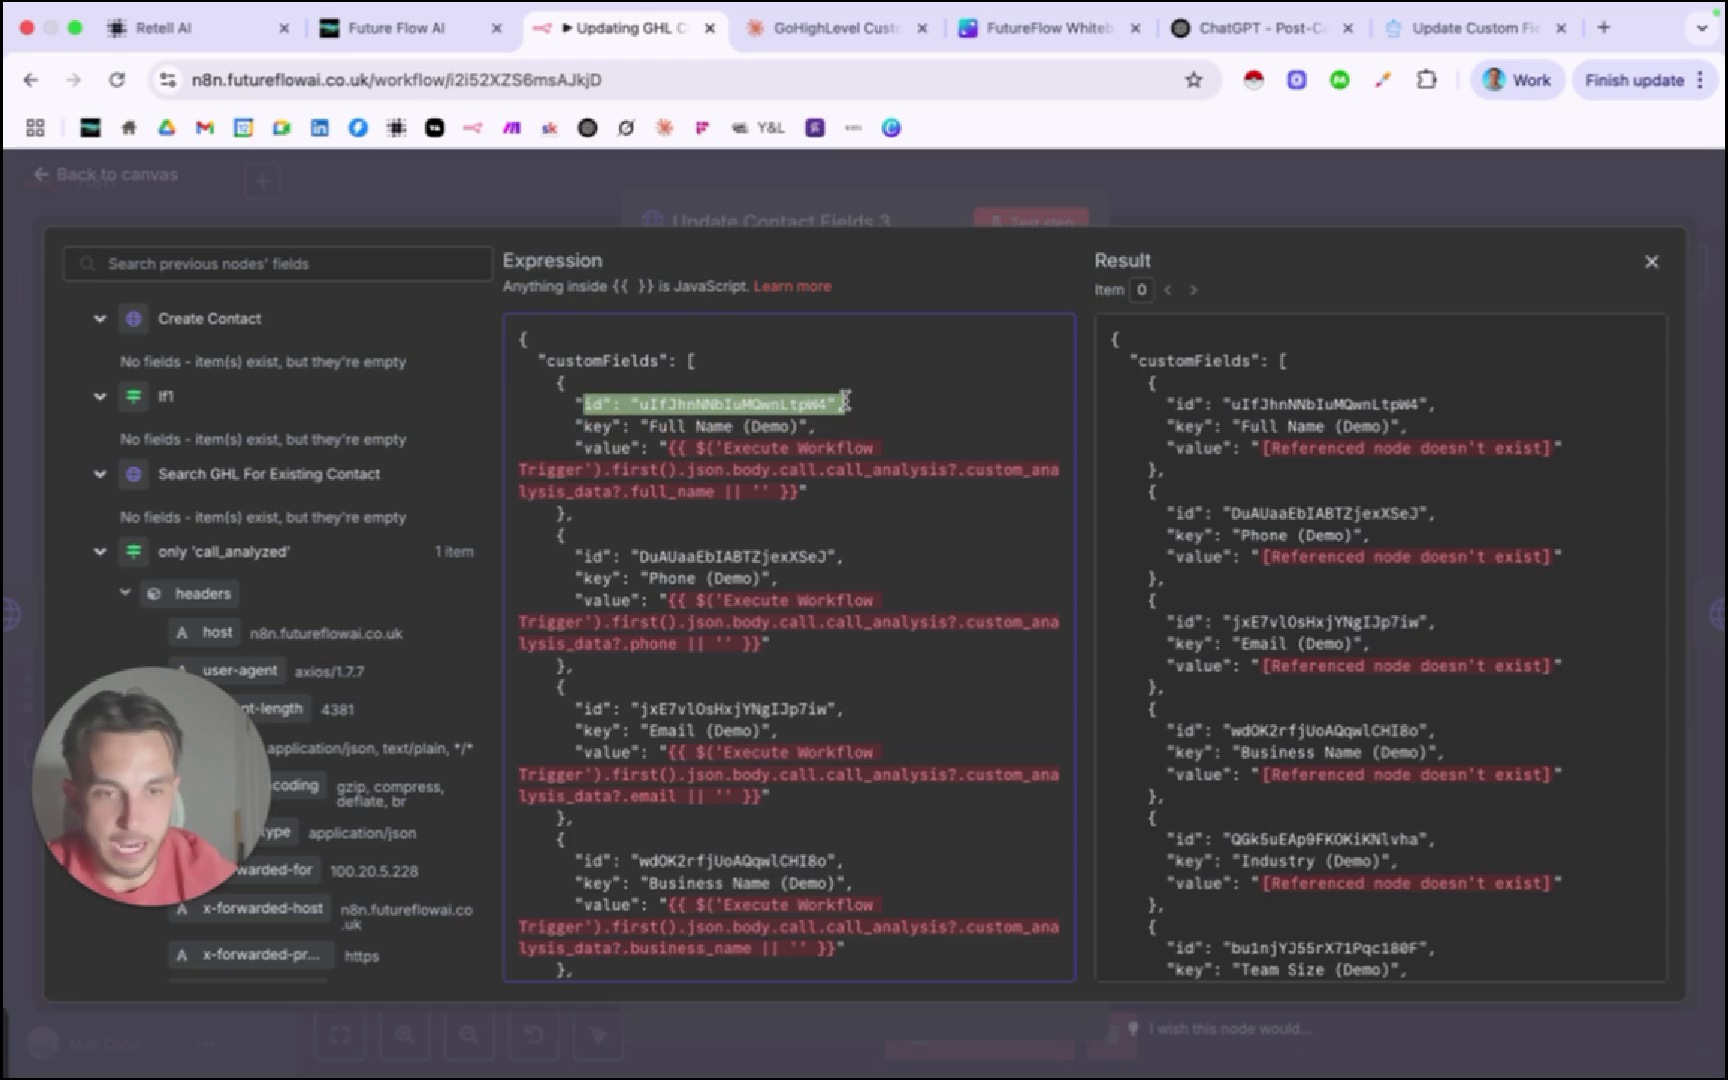
{"action": "left_click", "coordinate": [592, 425]}
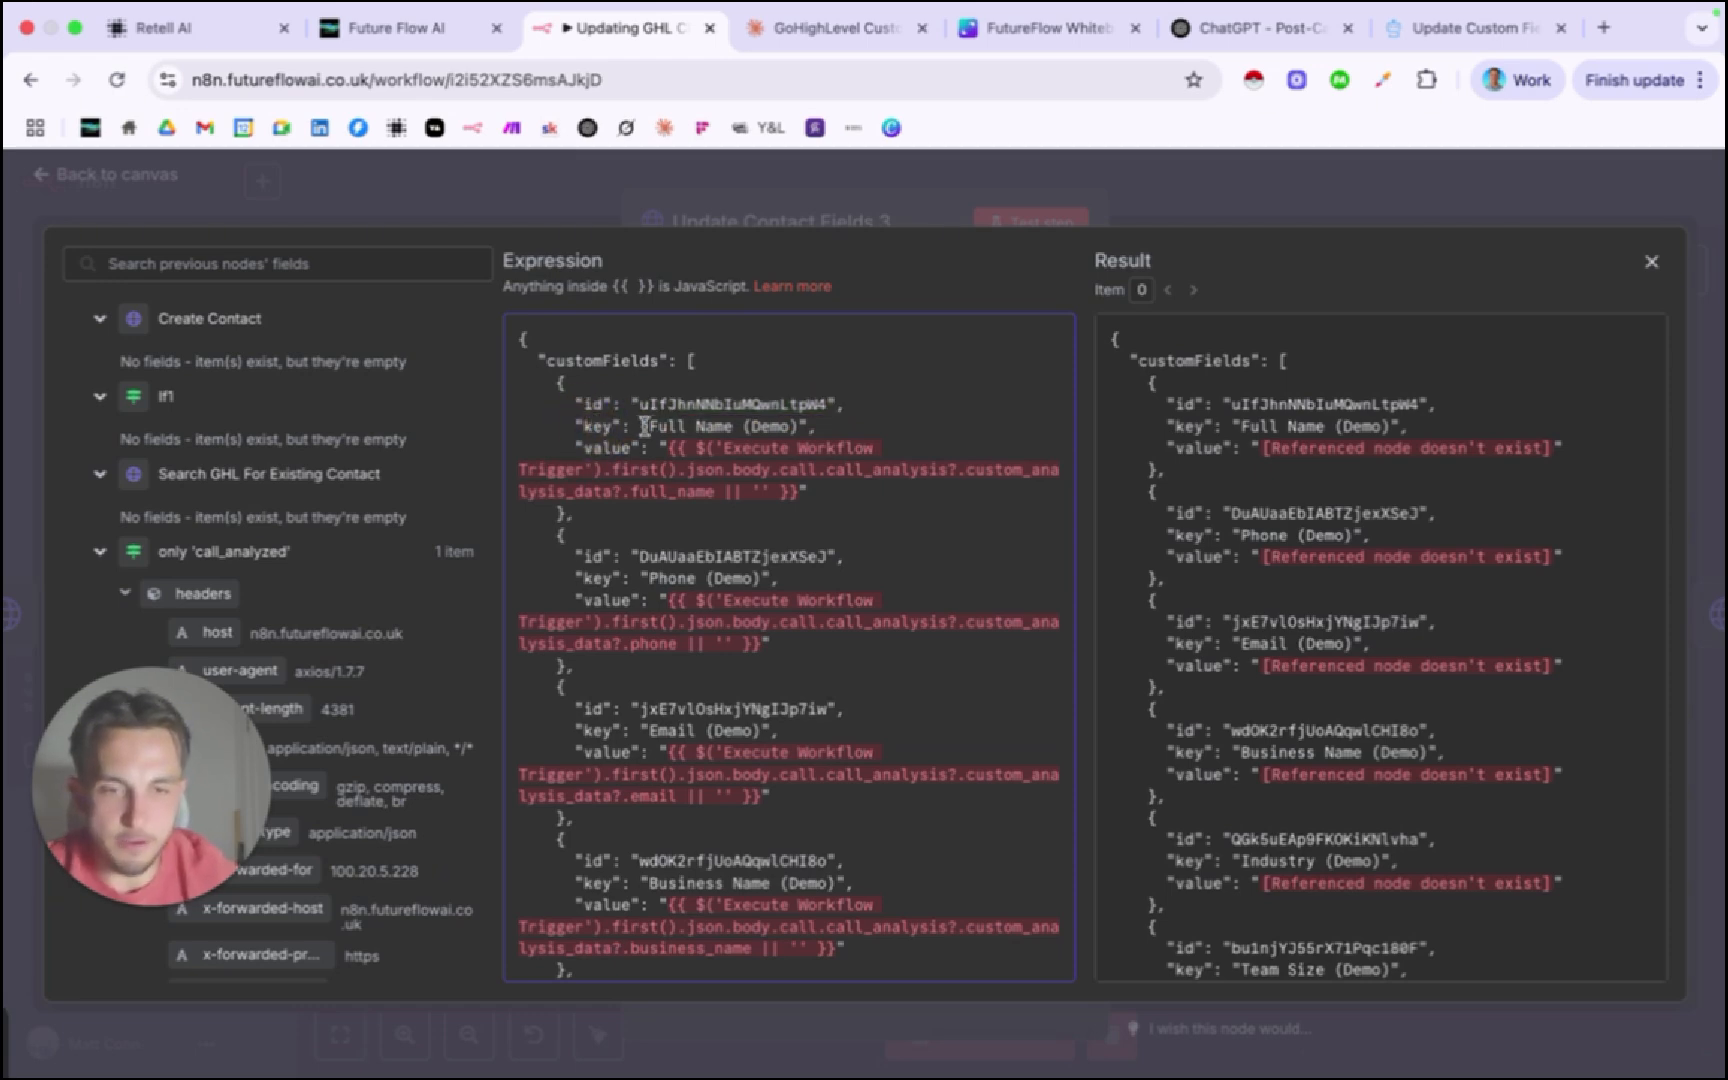
{"action": "left_click_drag", "start_coordinate": [648, 426], "coordinate": [806, 426]}
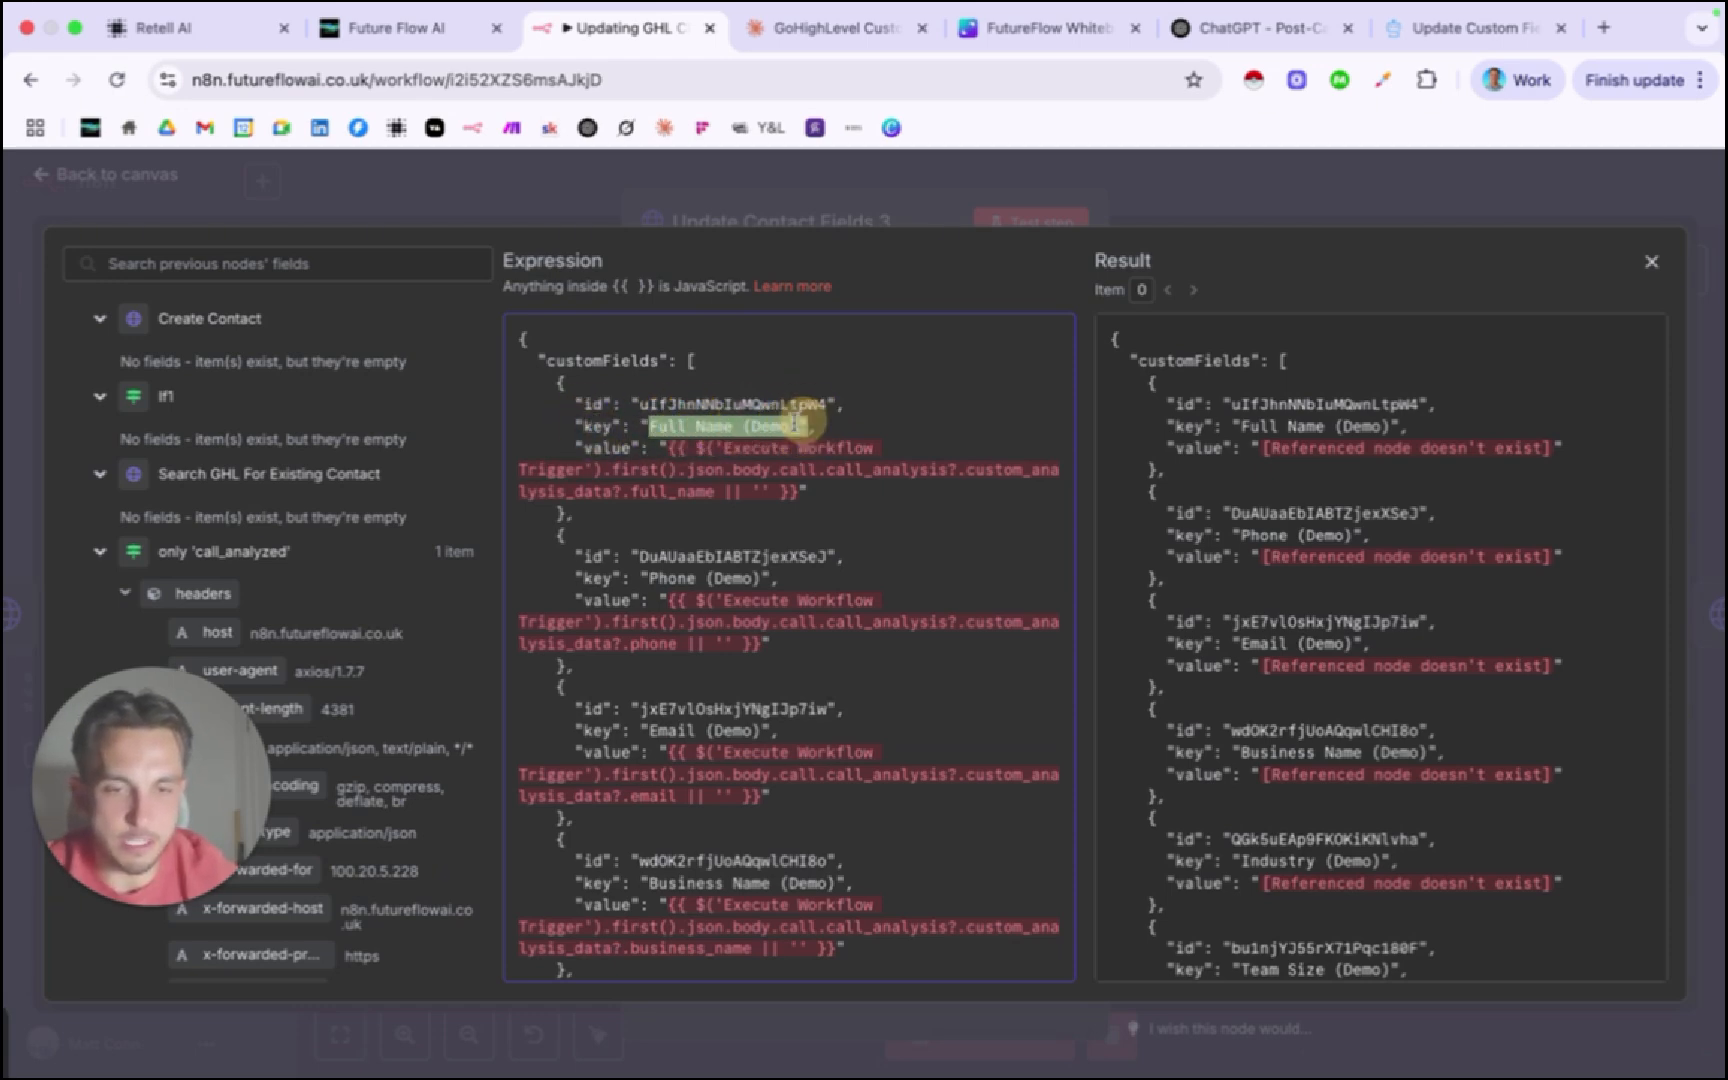
{"action": "left_click", "coordinate": [745, 482]}
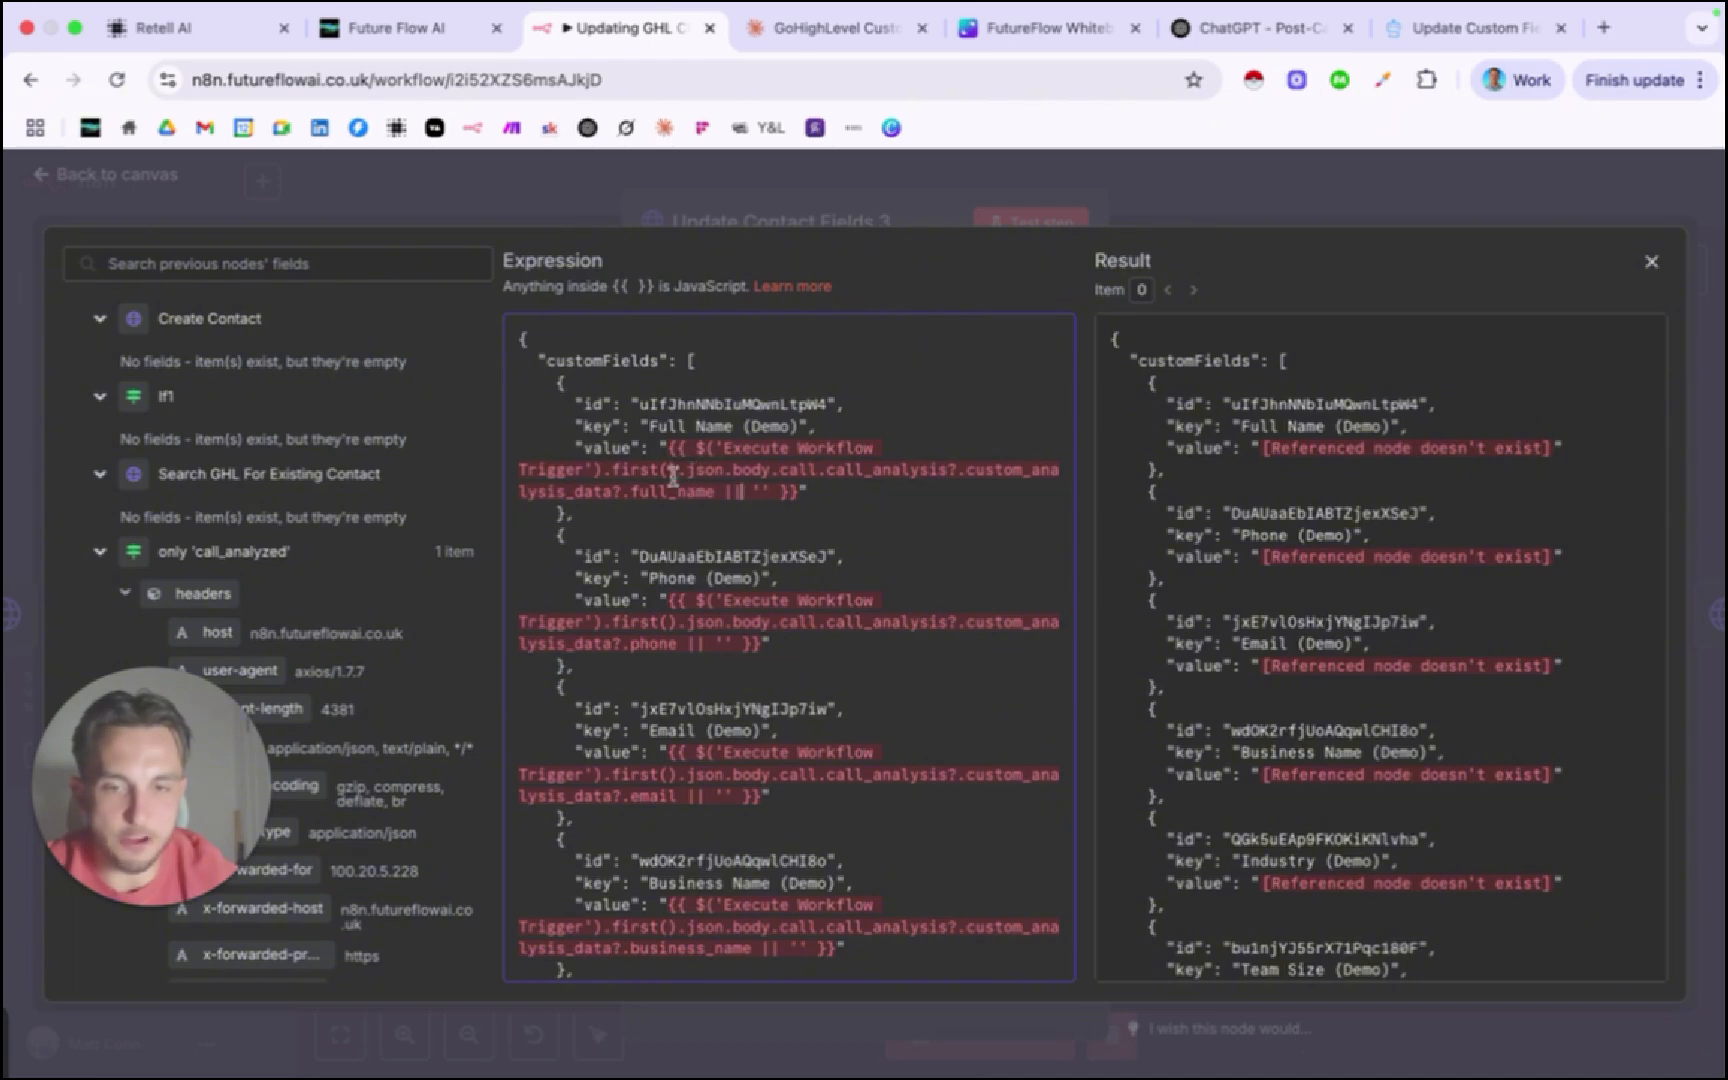
Replace the Full Name (Demo) value expression with full_name from the webhook's custom analysis data.
{"action": "scroll", "coordinate": [355, 576], "scroll_direction": "down", "scroll_amount": 10}
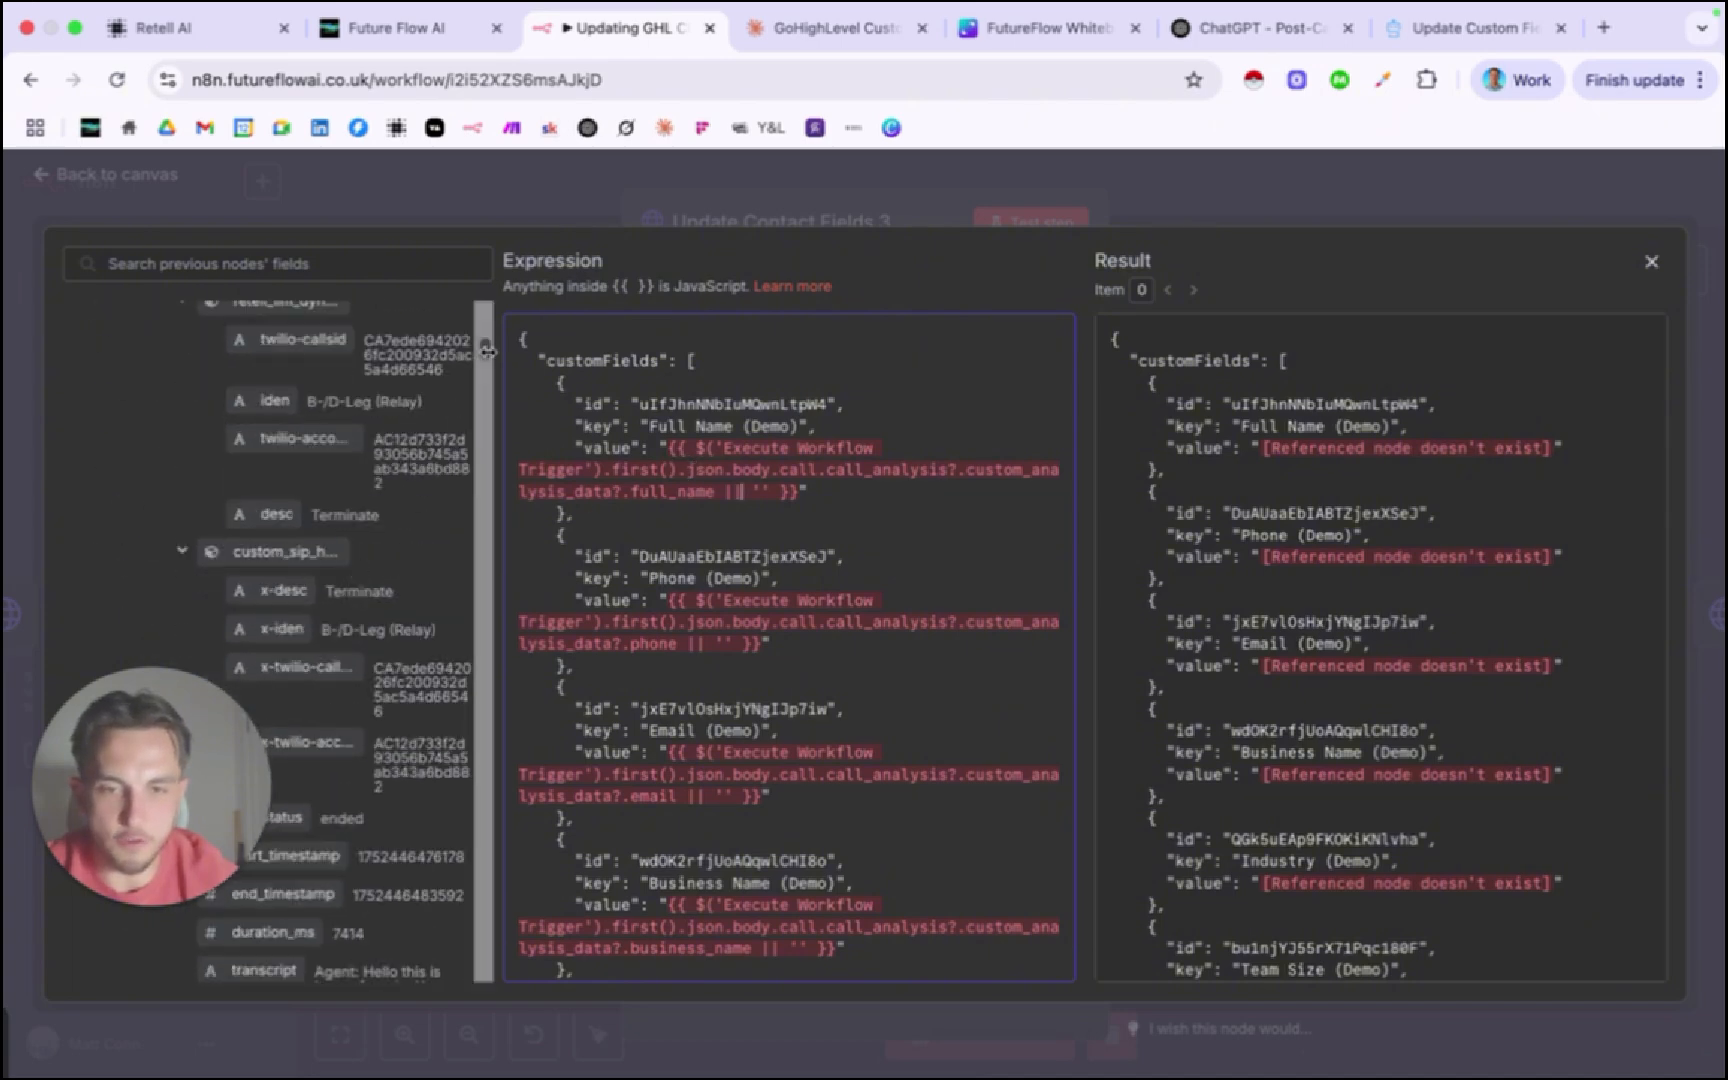
{"action": "scroll", "coordinate": [482, 359], "scroll_direction": "down", "scroll_amount": 3}
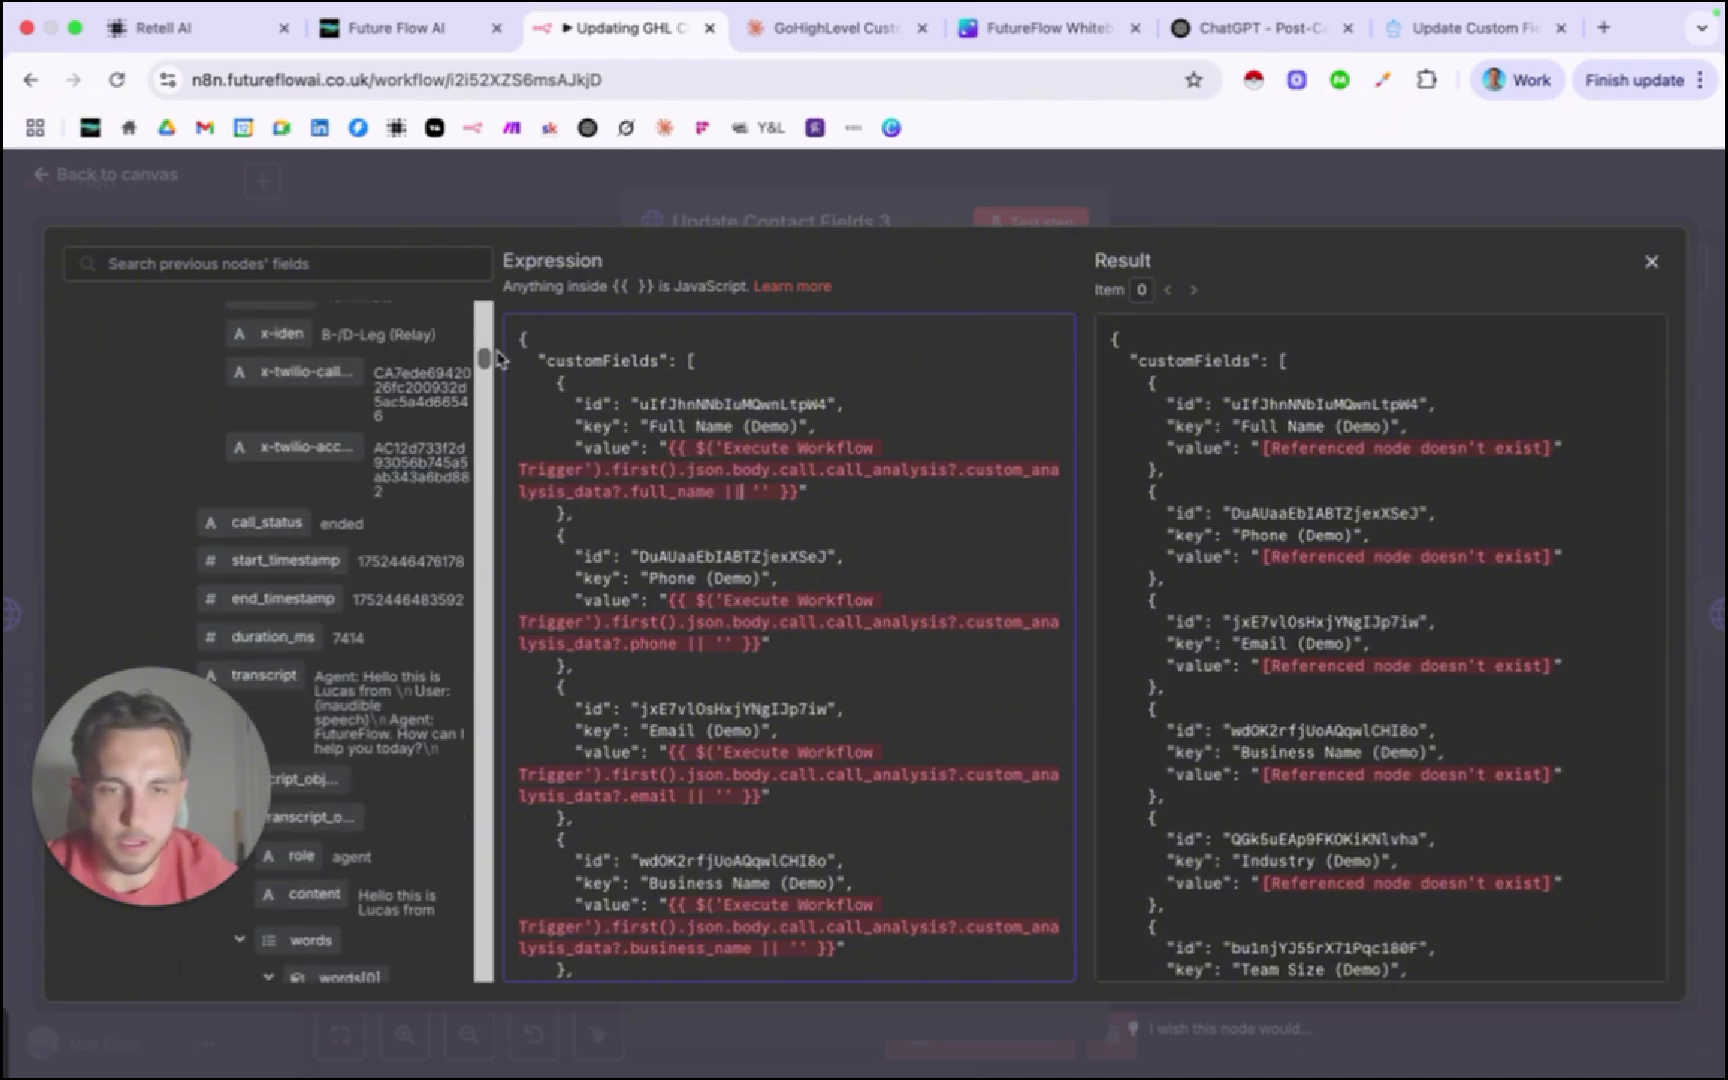
{"action": "left_click", "coordinate": [482, 386]}
{"action": "scroll", "coordinate": [393, 437], "scroll_direction": "down", "scroll_amount": 5}
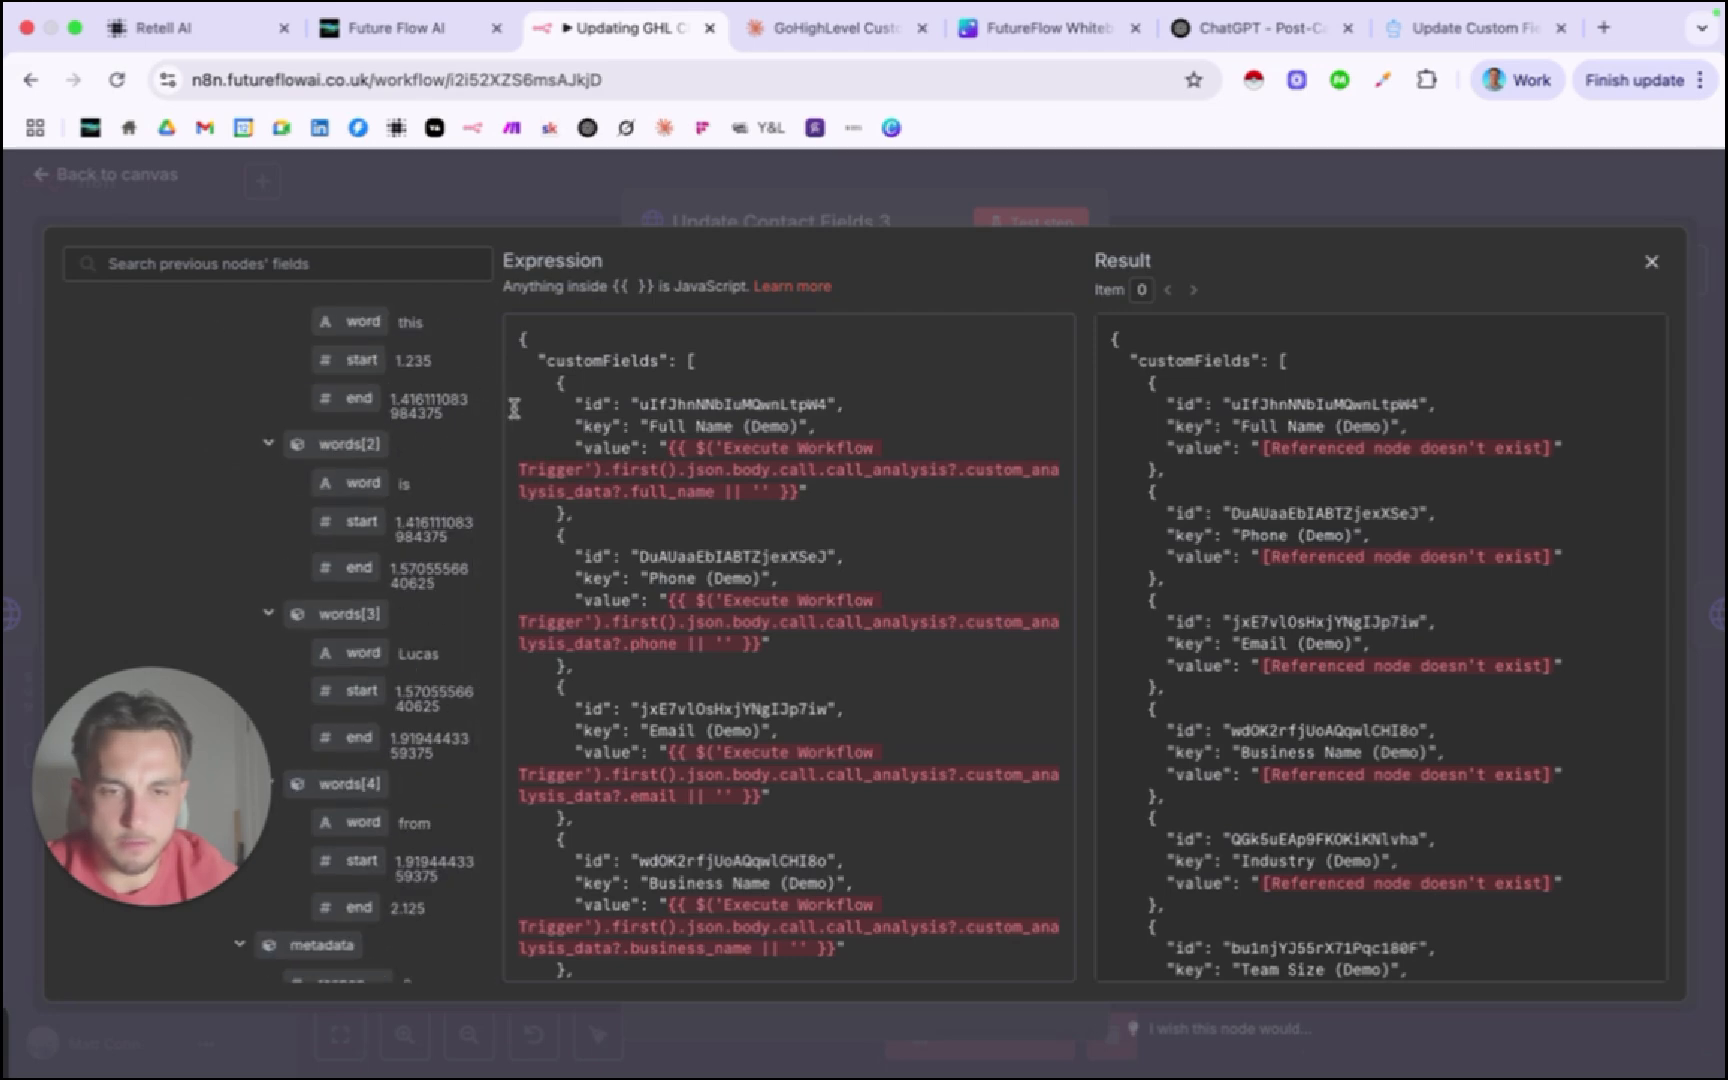
{"action": "scroll", "coordinate": [478, 385], "scroll_direction": "down", "scroll_amount": 5}
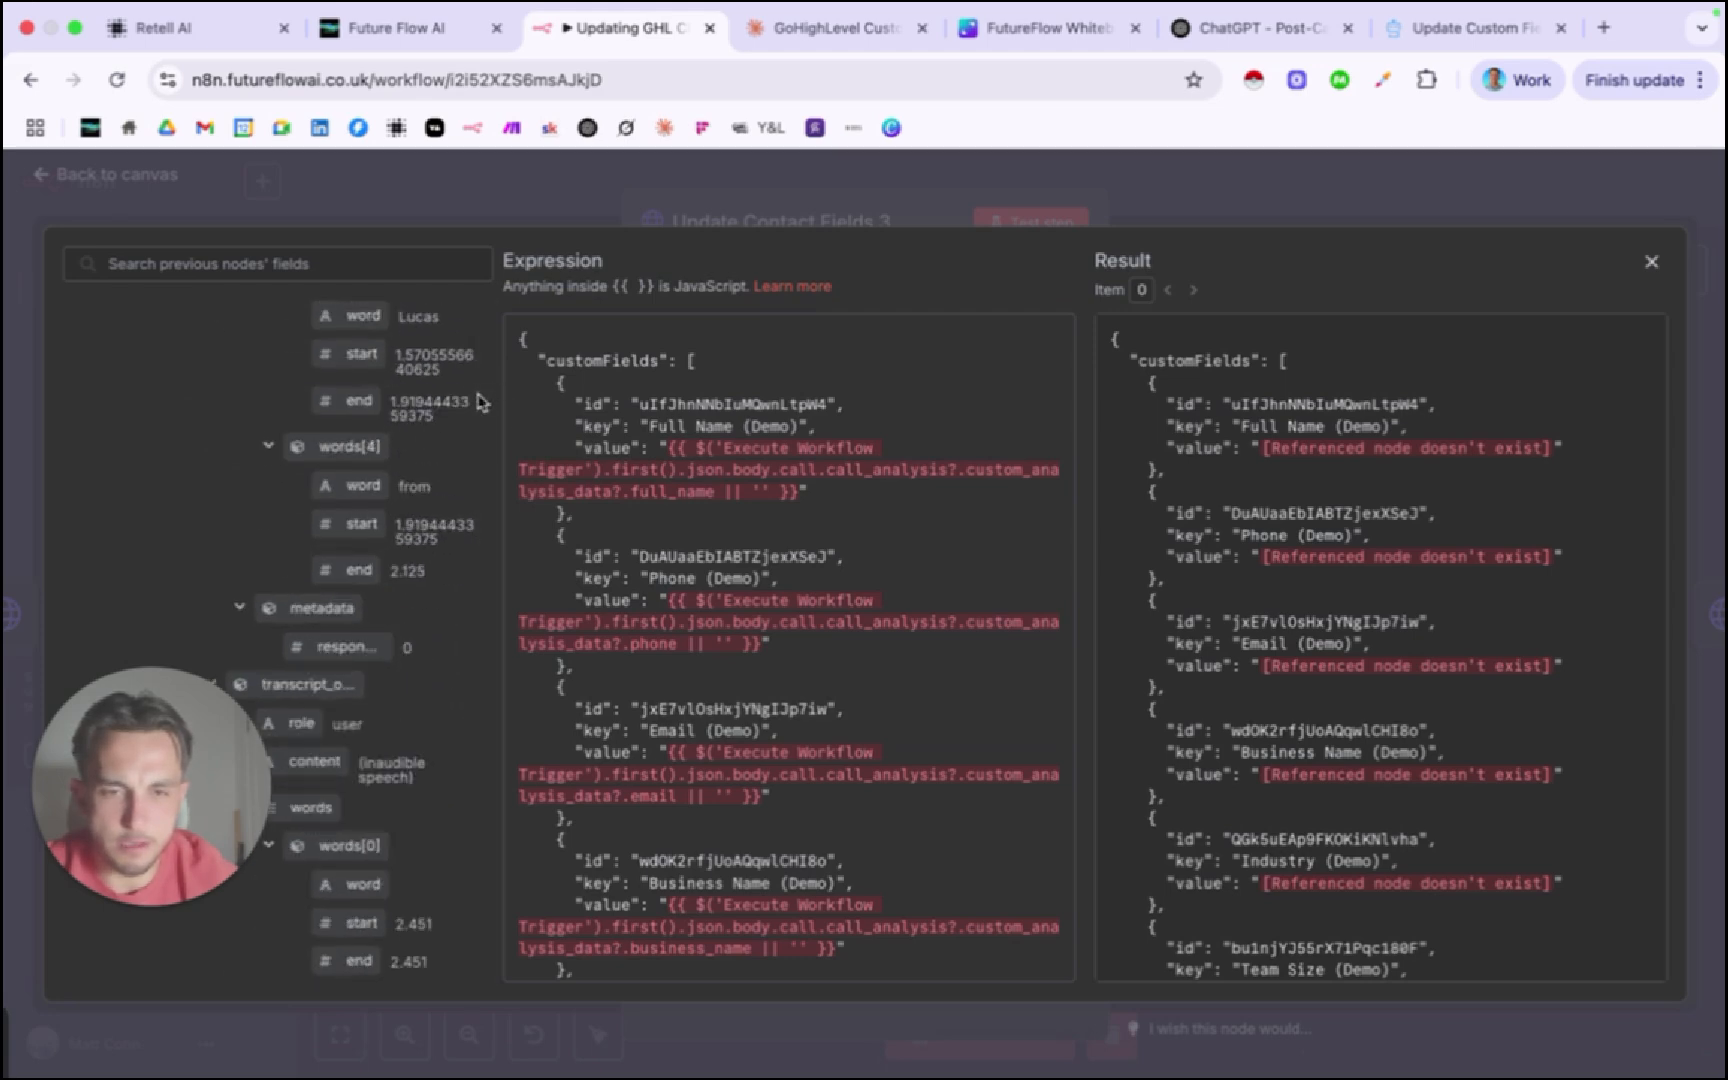
{"action": "scroll", "coordinate": [408, 443], "scroll_direction": "down", "scroll_amount": 15}
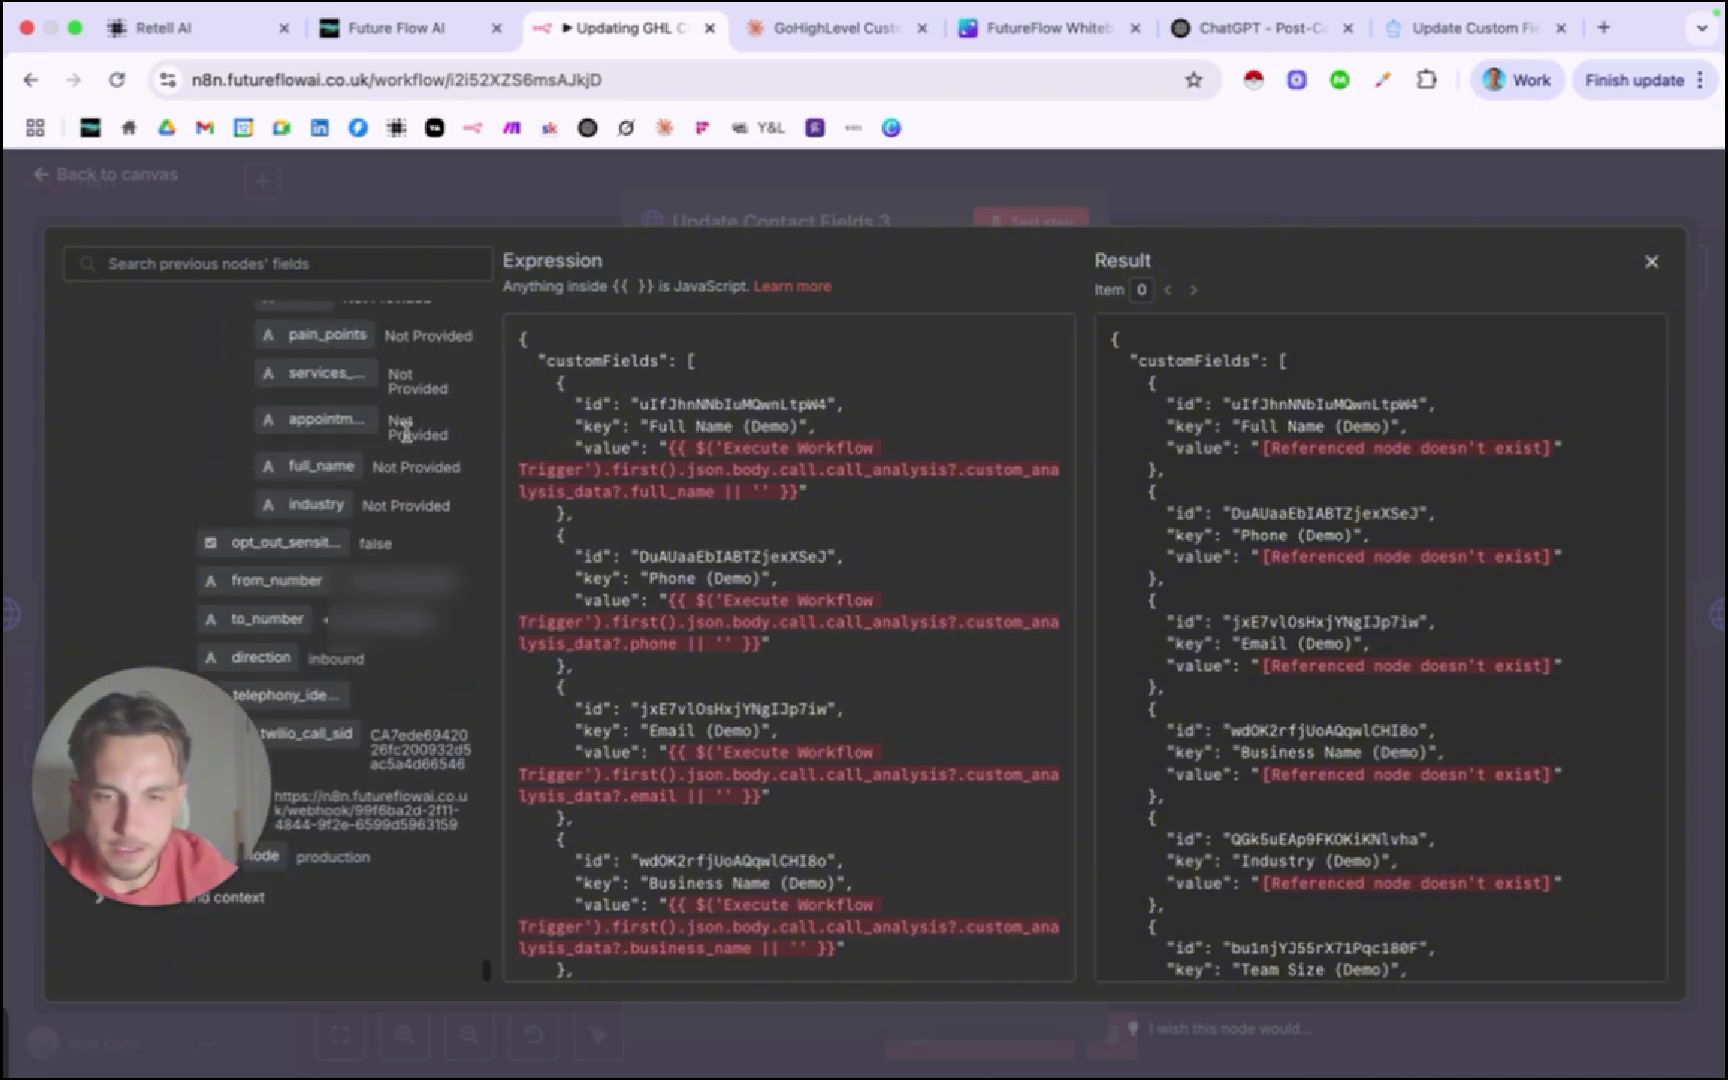
{"action": "scroll", "coordinate": [404, 430], "scroll_direction": "up", "scroll_amount": 5}
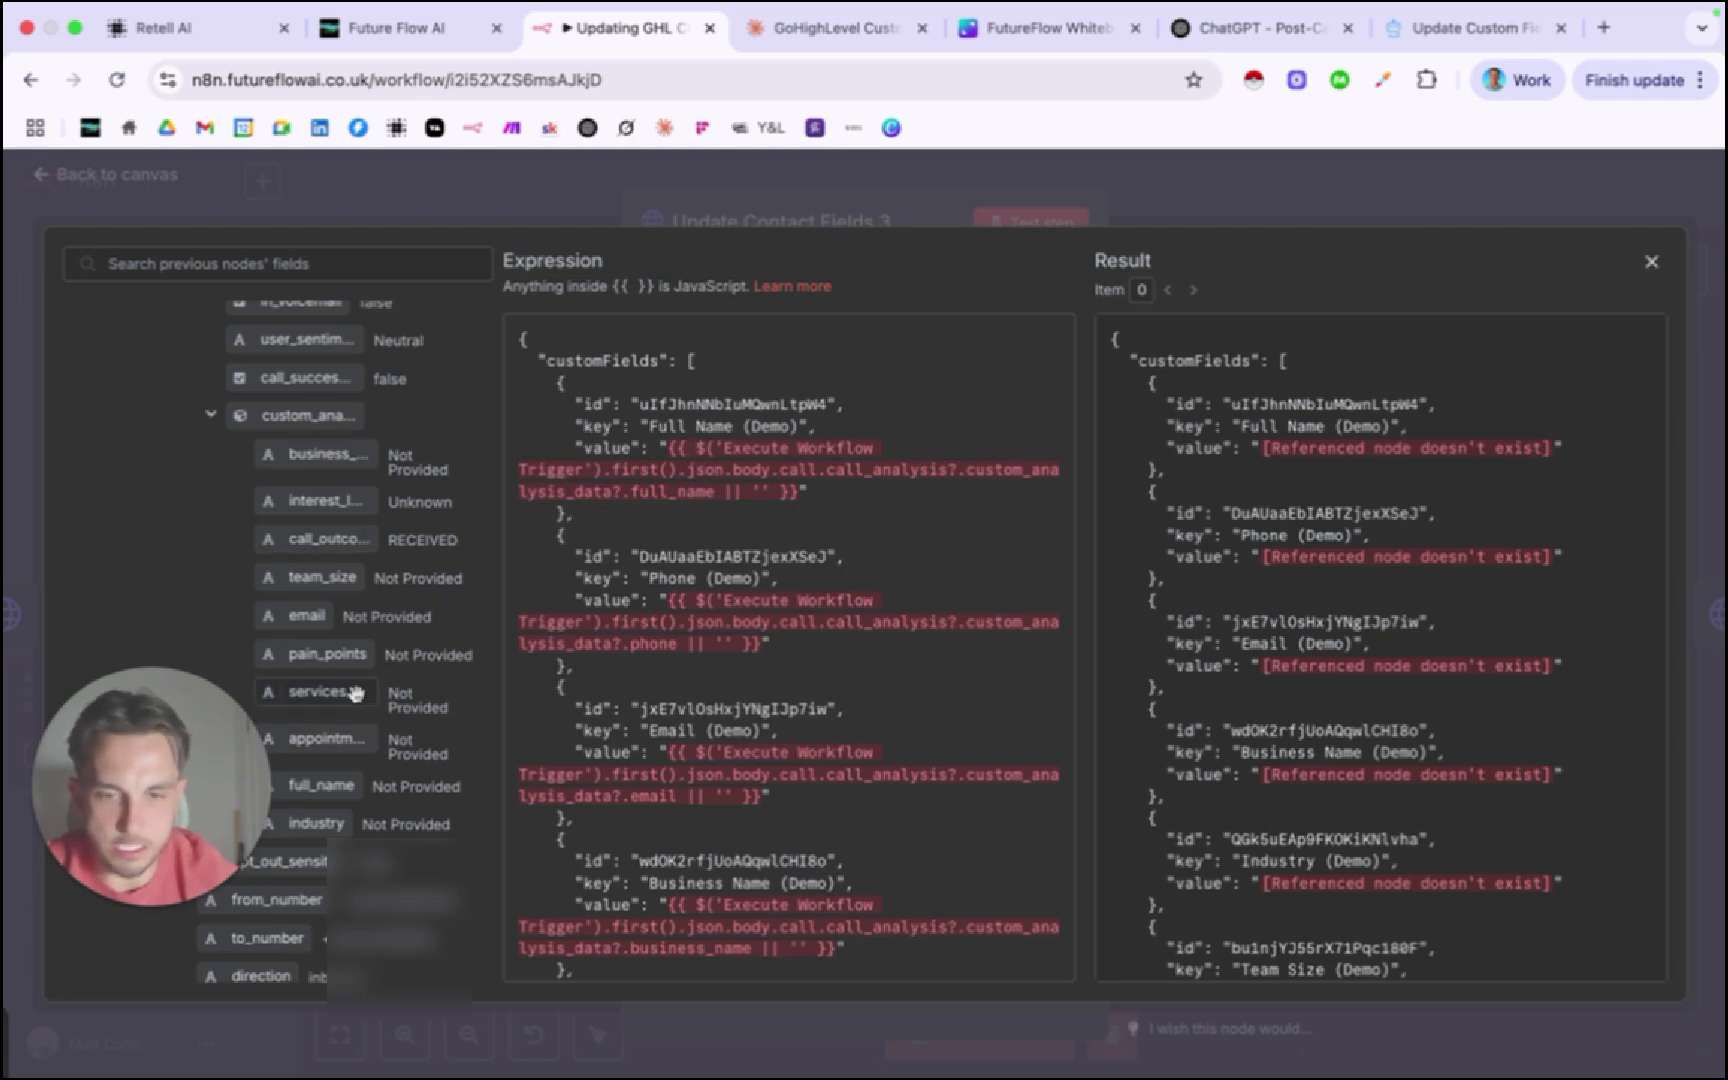
{"action": "left_click_drag", "start_coordinate": [666, 447], "coordinate": [798, 492]}
{"action": "key", "text": "BackSpace"}
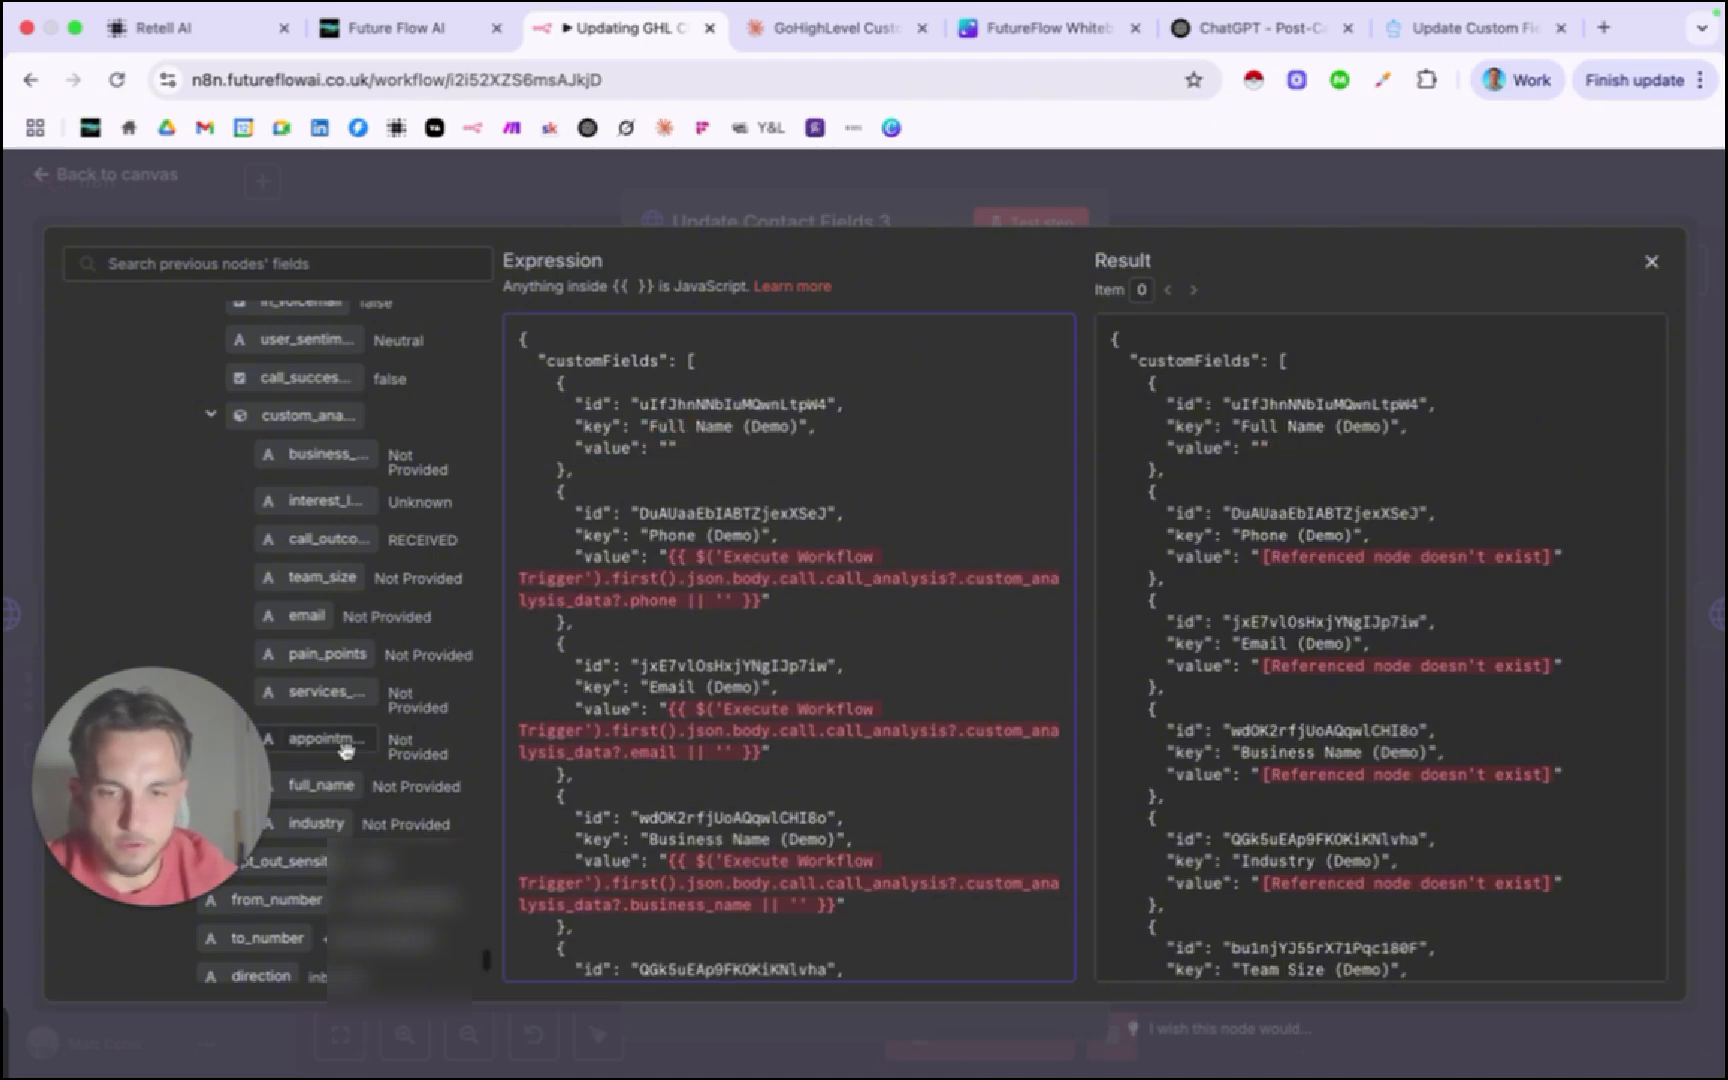
{"action": "left_click_drag", "start_coordinate": [322, 785], "coordinate": [665, 449]}
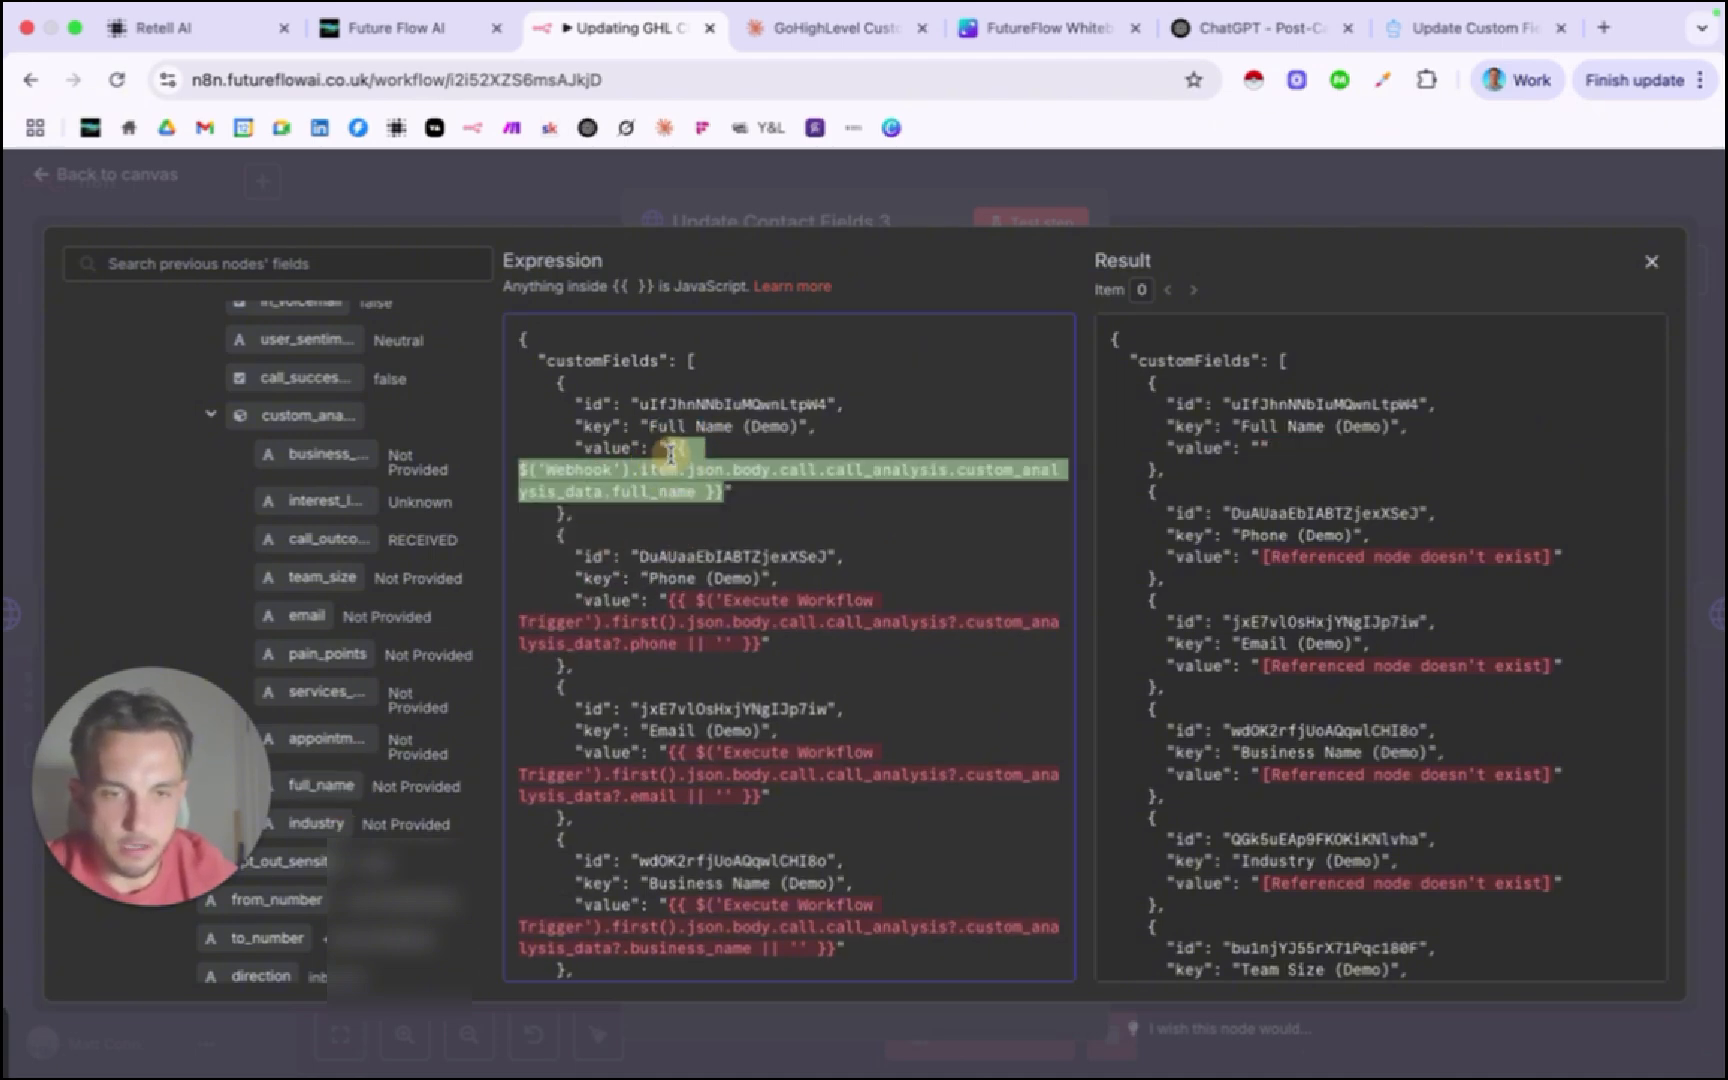
Replace the Phone (Demo) value expression with the webhook's from_number.
{"action": "left_click_drag", "start_coordinate": [671, 600], "coordinate": [760, 645]}
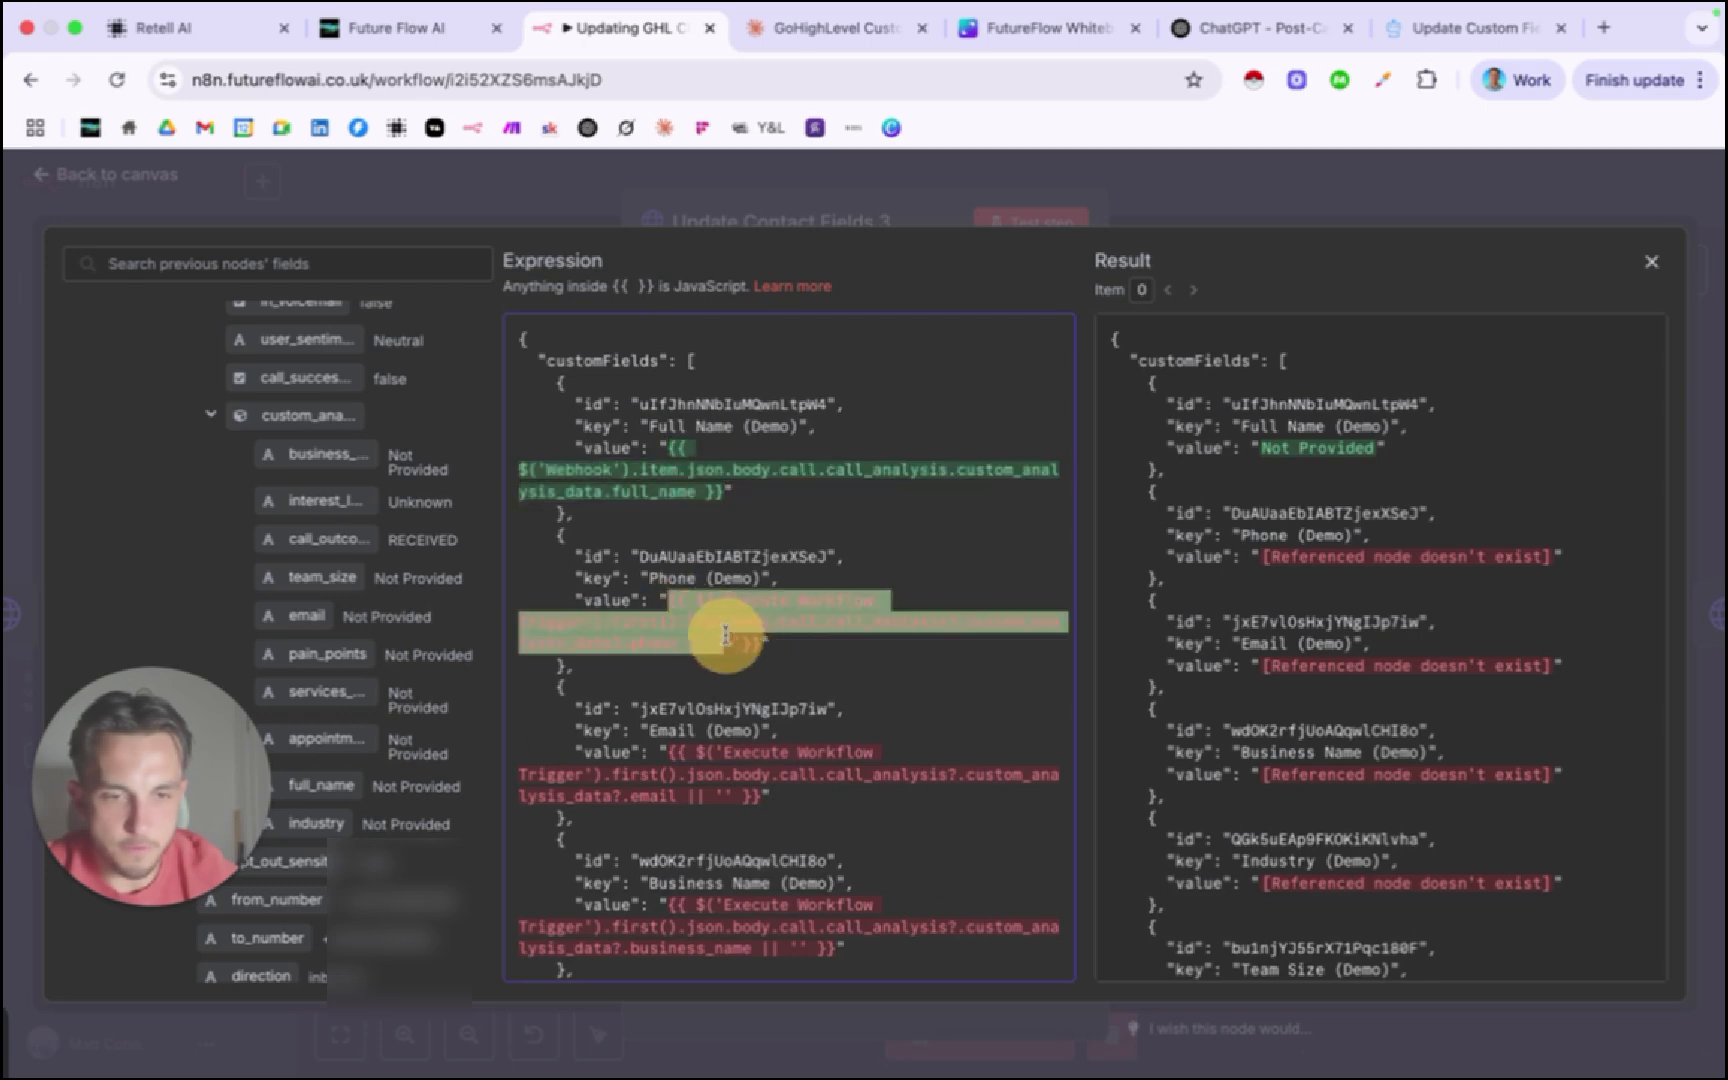
{"action": "key", "text": "BackSpace"}
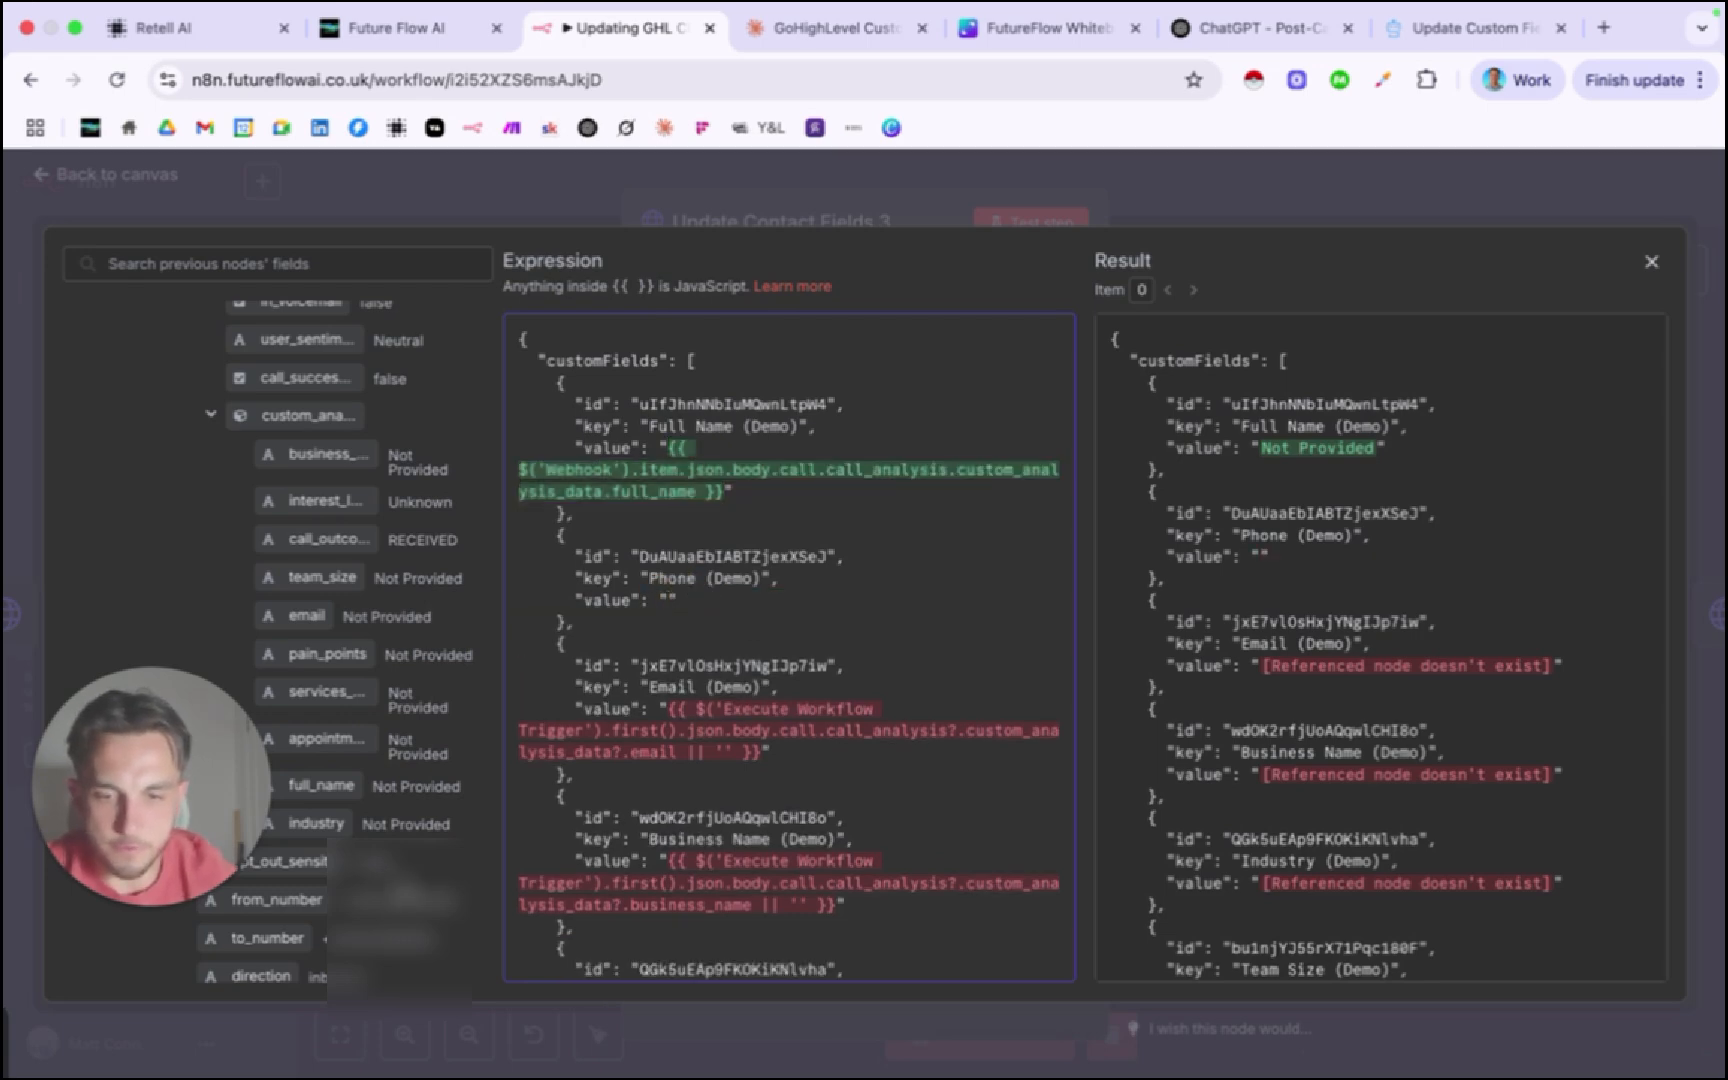
{"action": "left_click_drag", "start_coordinate": [292, 899], "coordinate": [668, 607]}
Replace the Email (Demo) and Business Name (Demo) value expressions with email and business_name from the webhook's custom analysis data.
{"action": "left_click_drag", "start_coordinate": [674, 731], "coordinate": [763, 771]}
{"action": "key", "text": "BackSpace"}
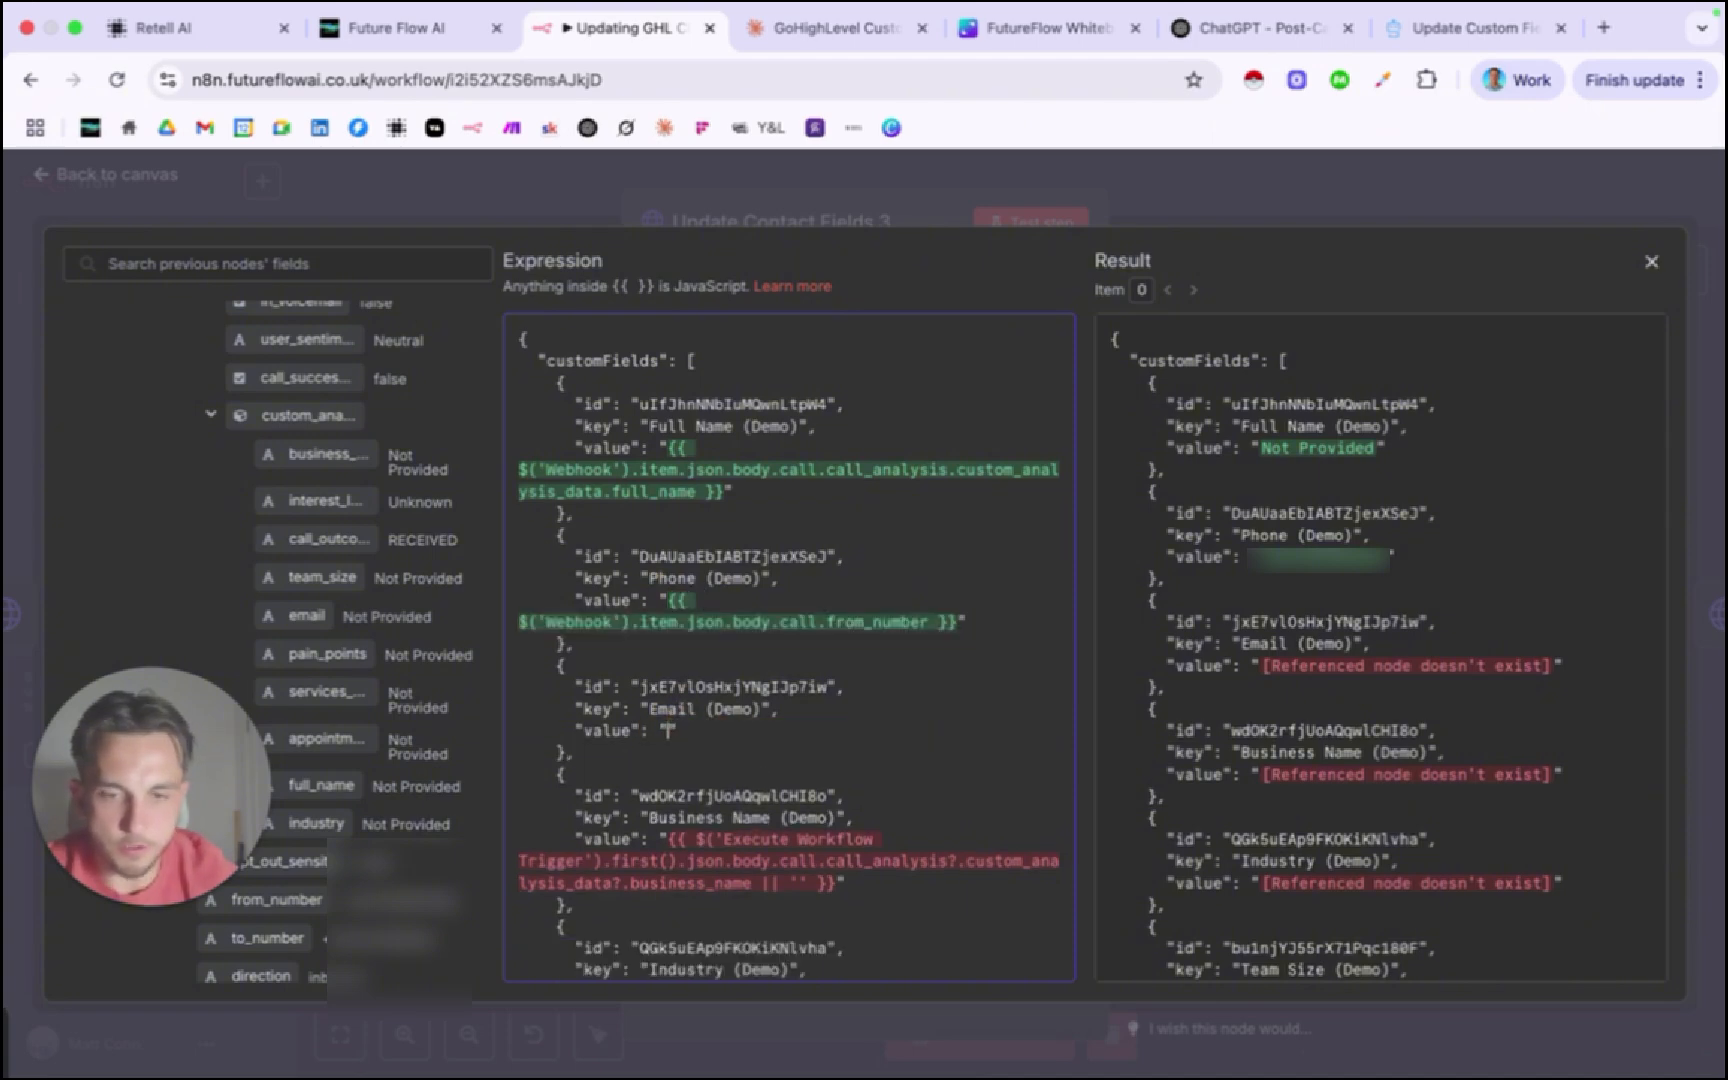
{"action": "left_click_drag", "start_coordinate": [307, 616], "coordinate": [691, 735]}
{"action": "scroll", "coordinate": [800, 731], "scroll_direction": "down", "scroll_amount": 3}
{"action": "scroll", "coordinate": [800, 731], "scroll_direction": "down", "scroll_amount": 3}
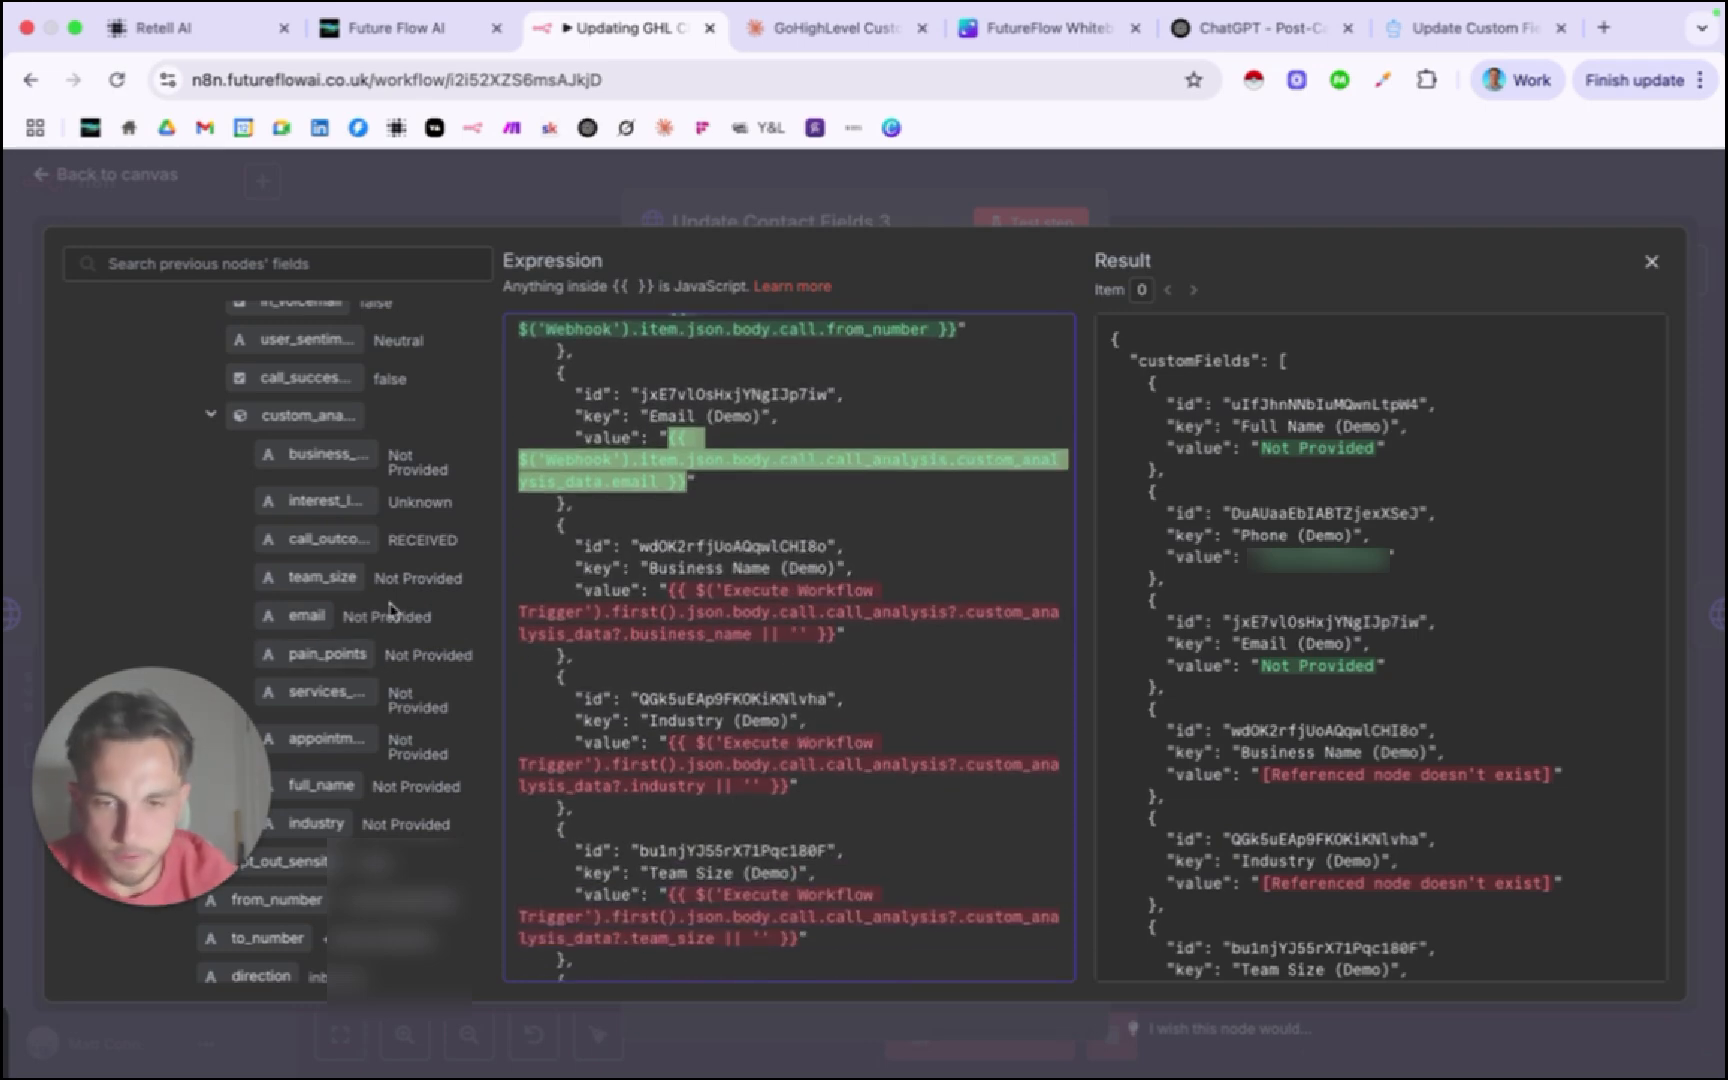
{"action": "left_click_drag", "start_coordinate": [320, 453], "coordinate": [665, 595]}
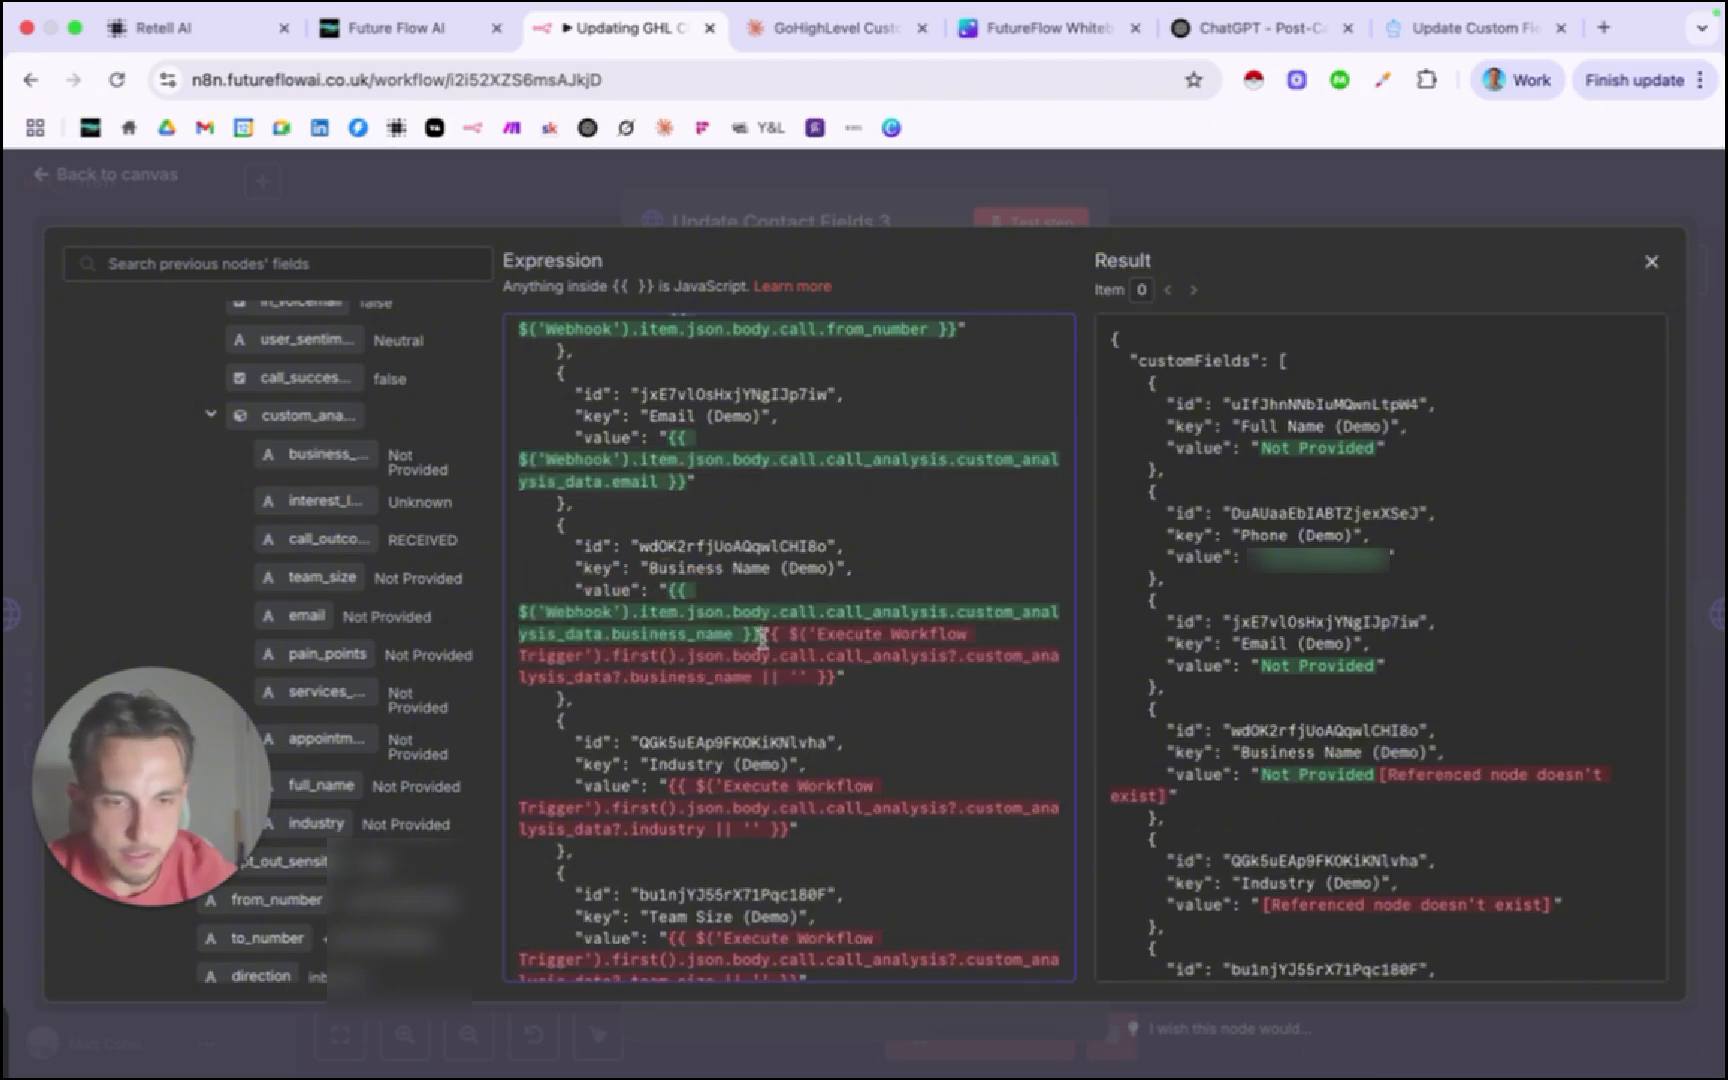
{"action": "left_click_drag", "start_coordinate": [763, 636], "coordinate": [822, 664]}
{"action": "key", "text": "BackSpace"}
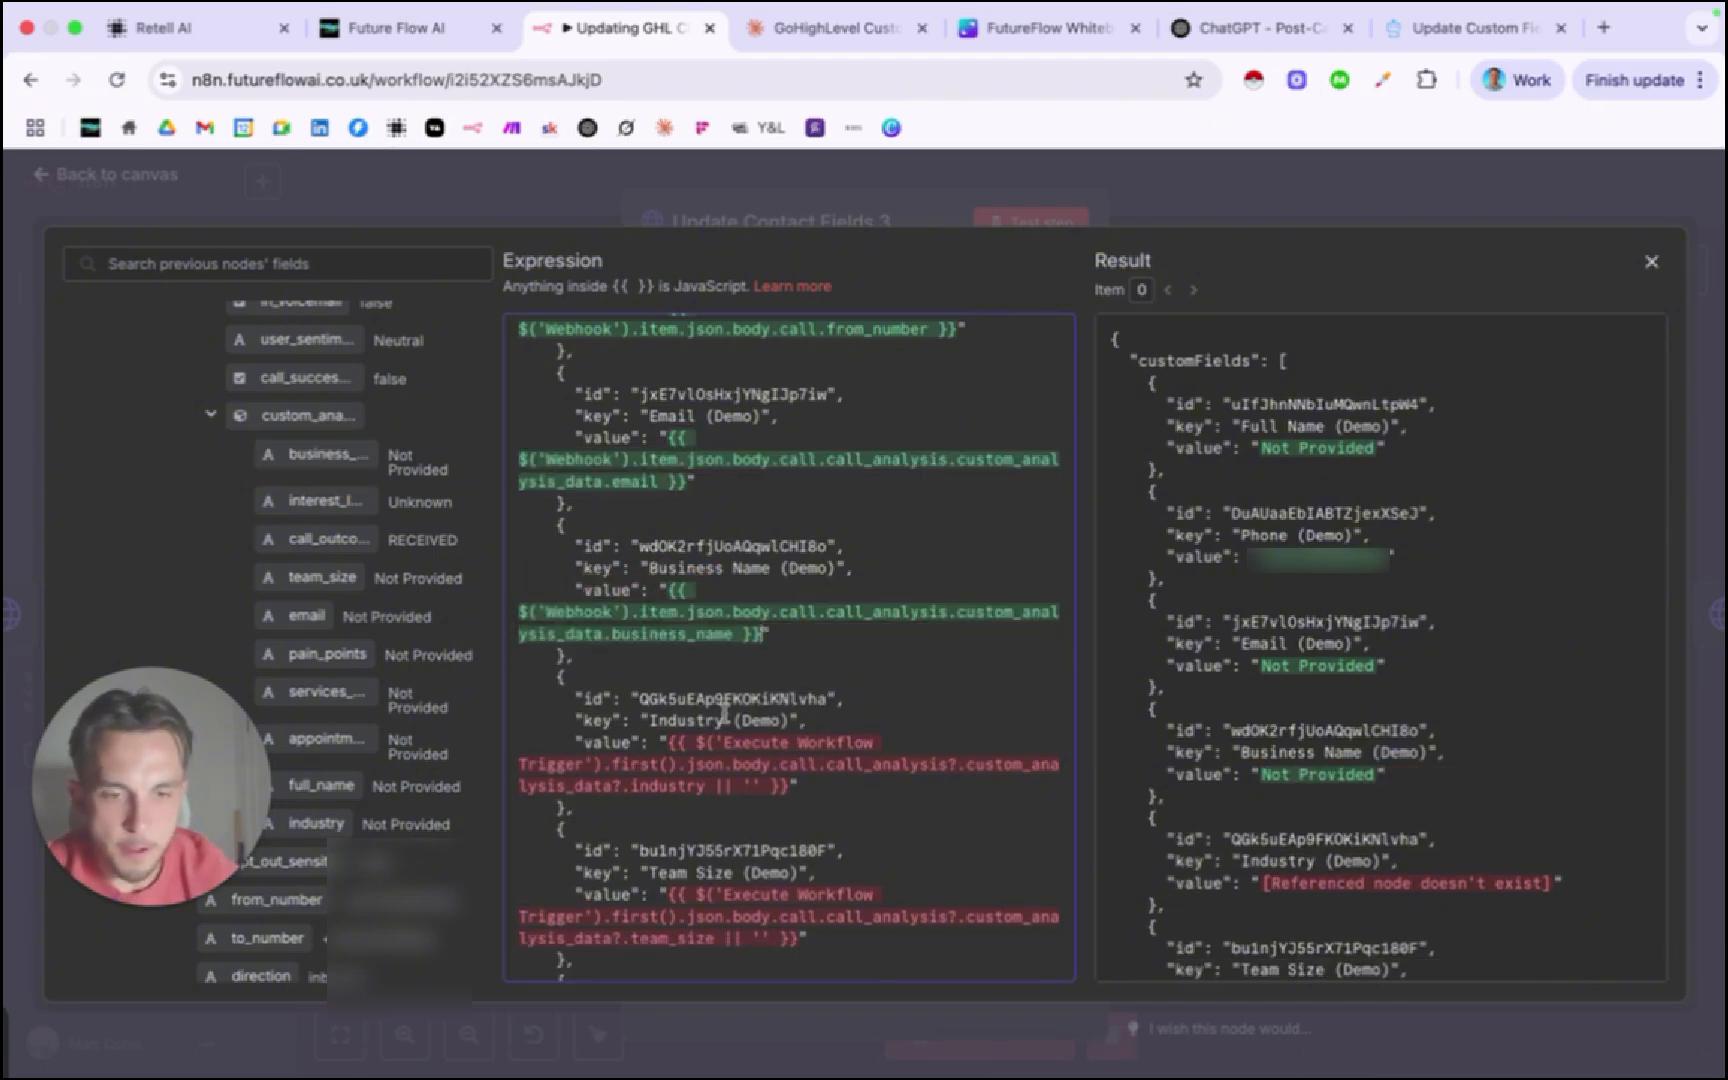
Replace the Industry (Demo) and Team Size (Demo) value expressions with industry and team_size from the webhook's custom analysis data.
{"action": "scroll", "coordinate": [724, 712], "scroll_direction": "down", "scroll_amount": 2}
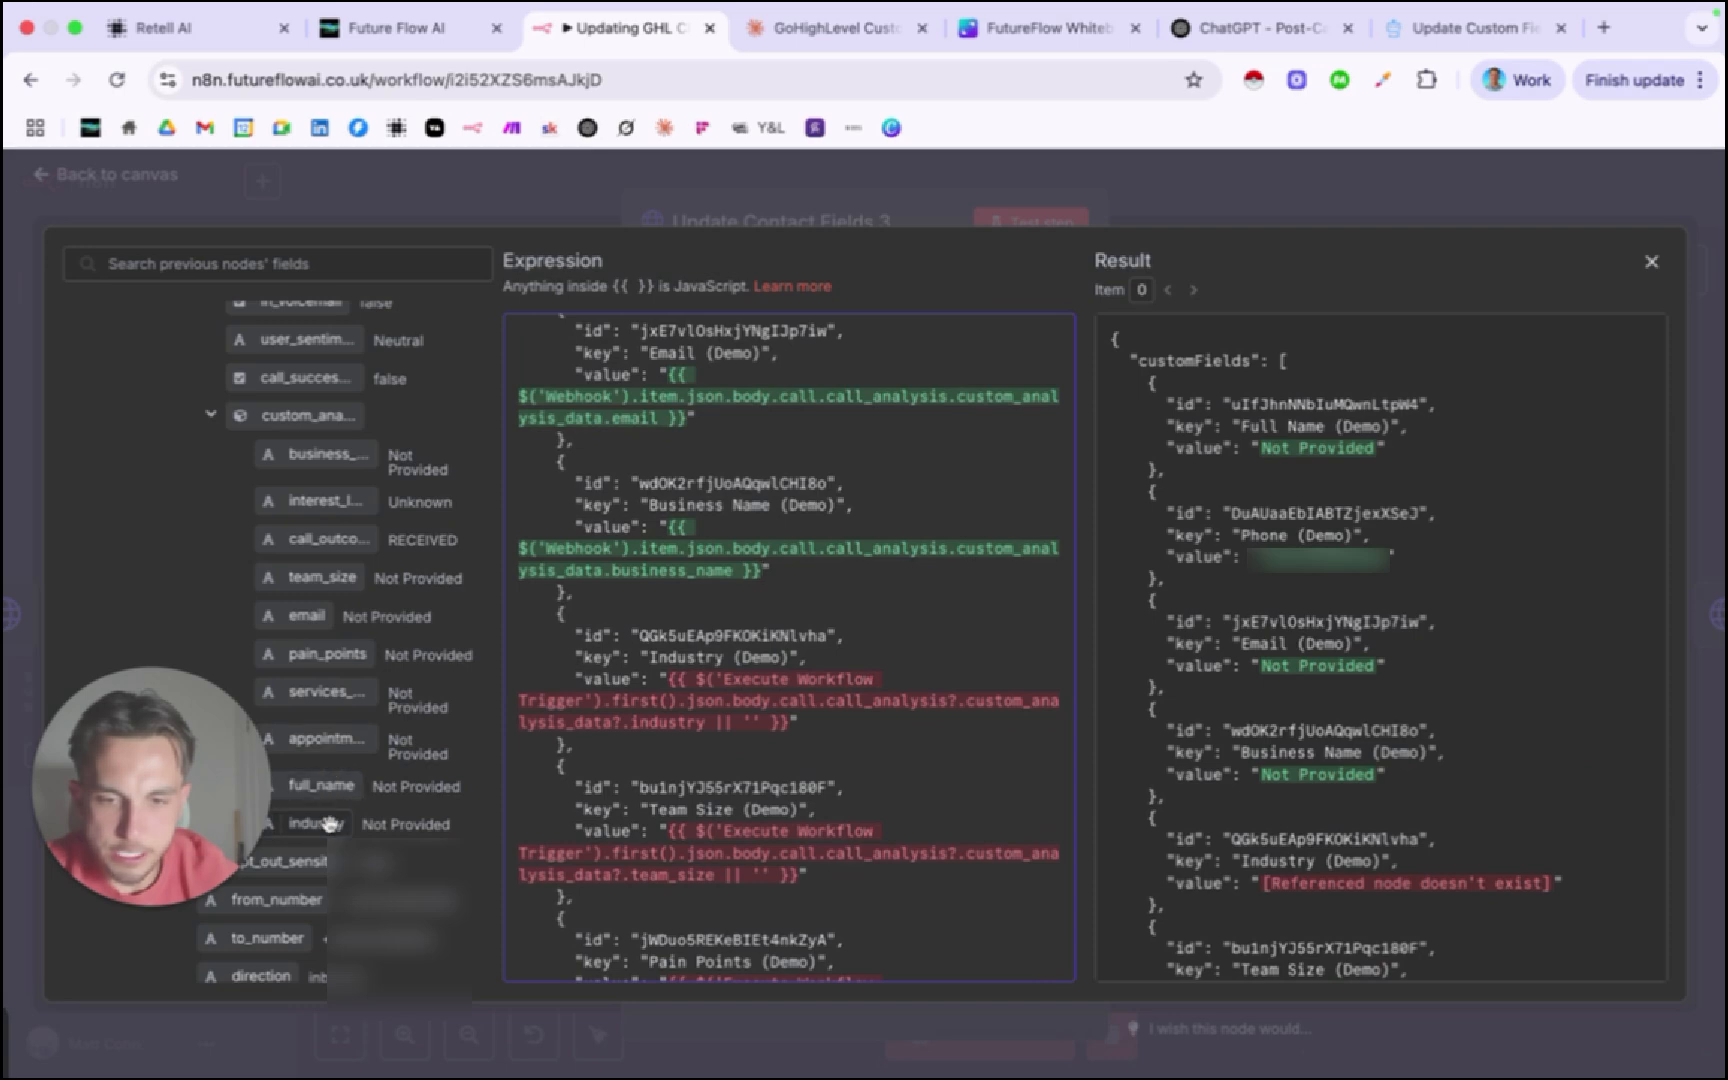
{"action": "left_click_drag", "start_coordinate": [329, 823], "coordinate": [779, 761]}
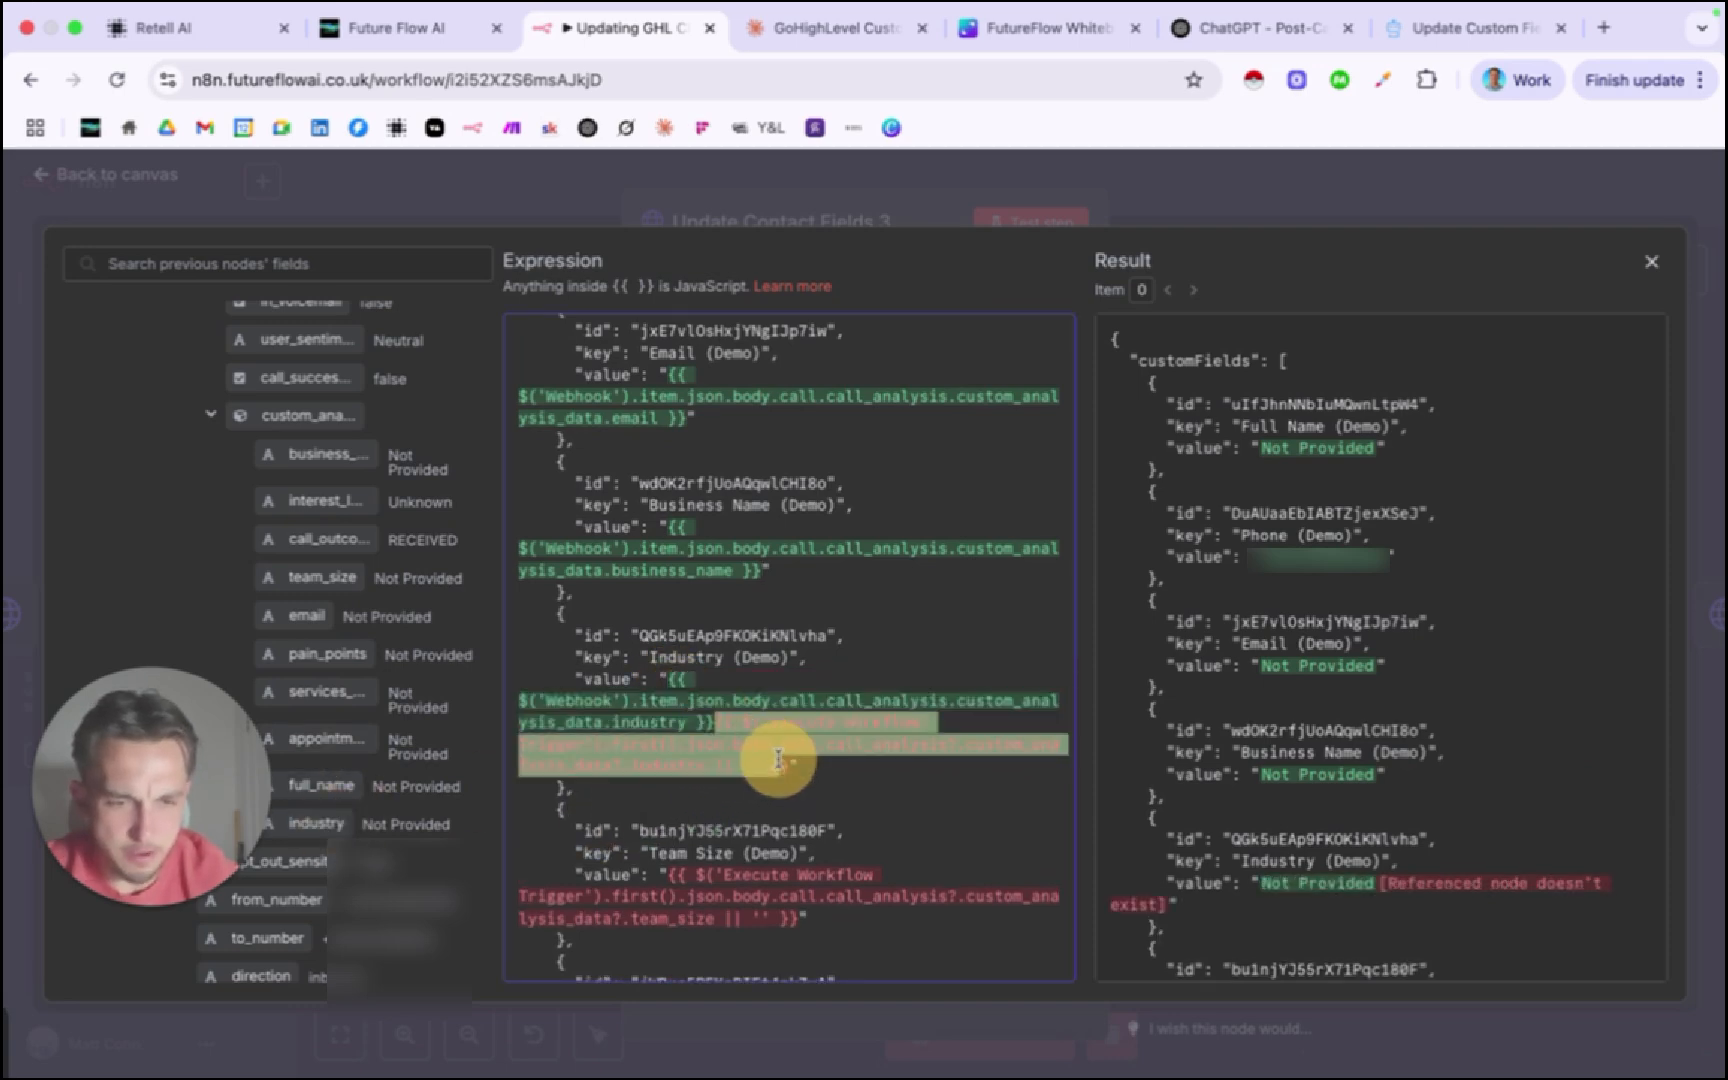
{"action": "key", "text": "BackSpace"}
{"action": "scroll", "coordinate": [697, 714], "scroll_direction": "down", "scroll_amount": 3}
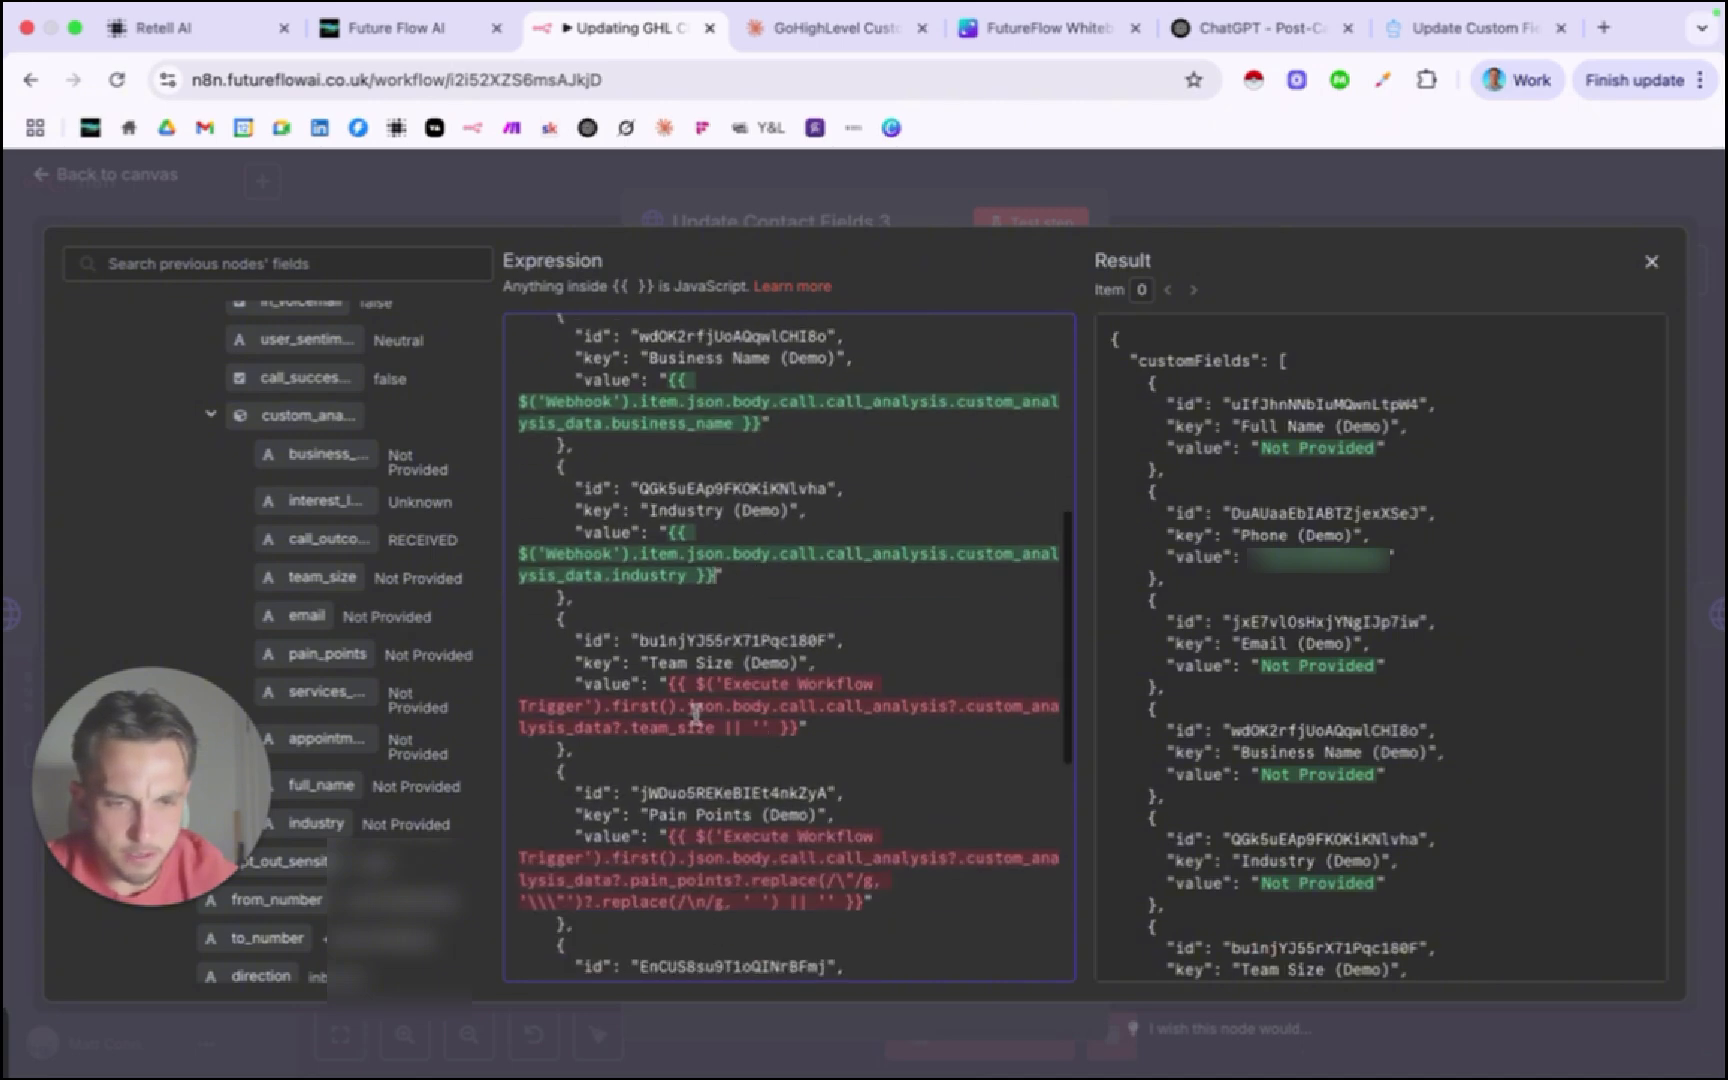
{"action": "left_click_drag", "start_coordinate": [310, 598], "coordinate": [806, 771]}
{"action": "left_click", "coordinate": [726, 731]}
{"action": "key", "text": "BackSpace"}
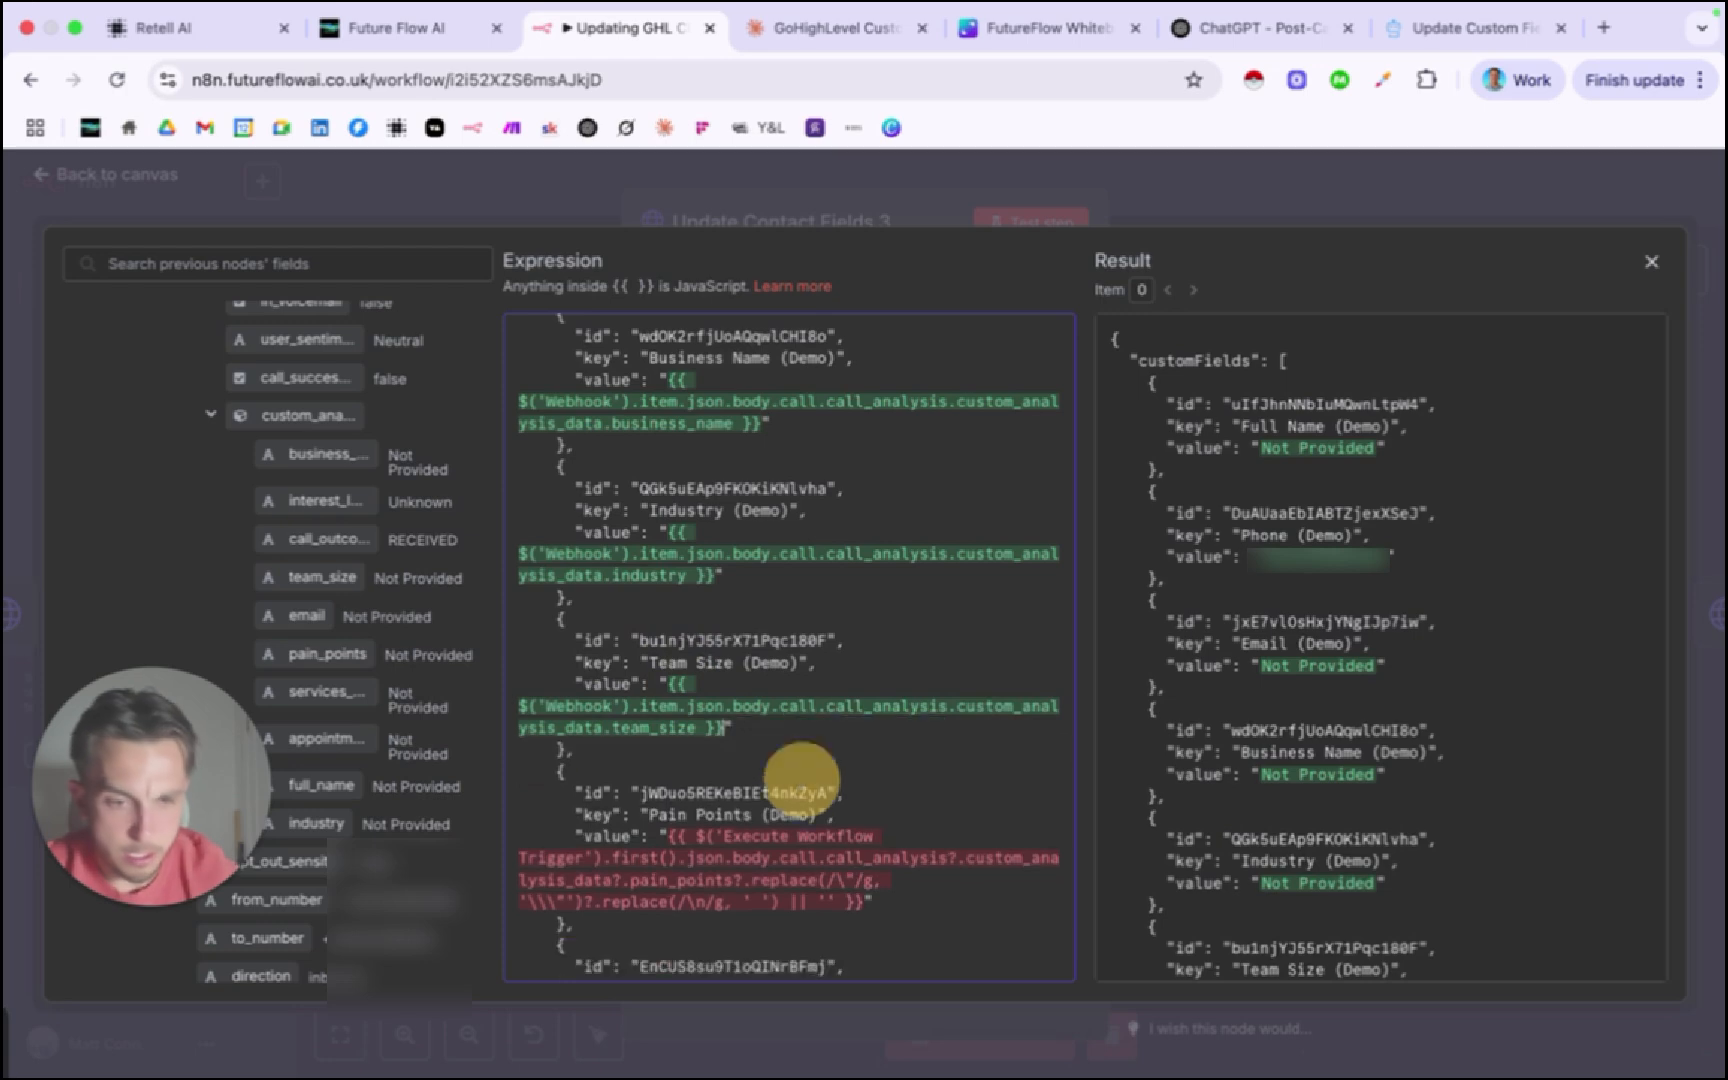
Replace the Pain Points (Demo) and Services of Interest (Demo) value expressions with the webhook's pain_points and services_of_interest.
{"action": "scroll", "coordinate": [718, 685], "scroll_direction": "down", "scroll_amount": 3}
{"action": "left_click_drag", "start_coordinate": [668, 673], "coordinate": [862, 738]}
{"action": "key", "text": "BackSpace"}
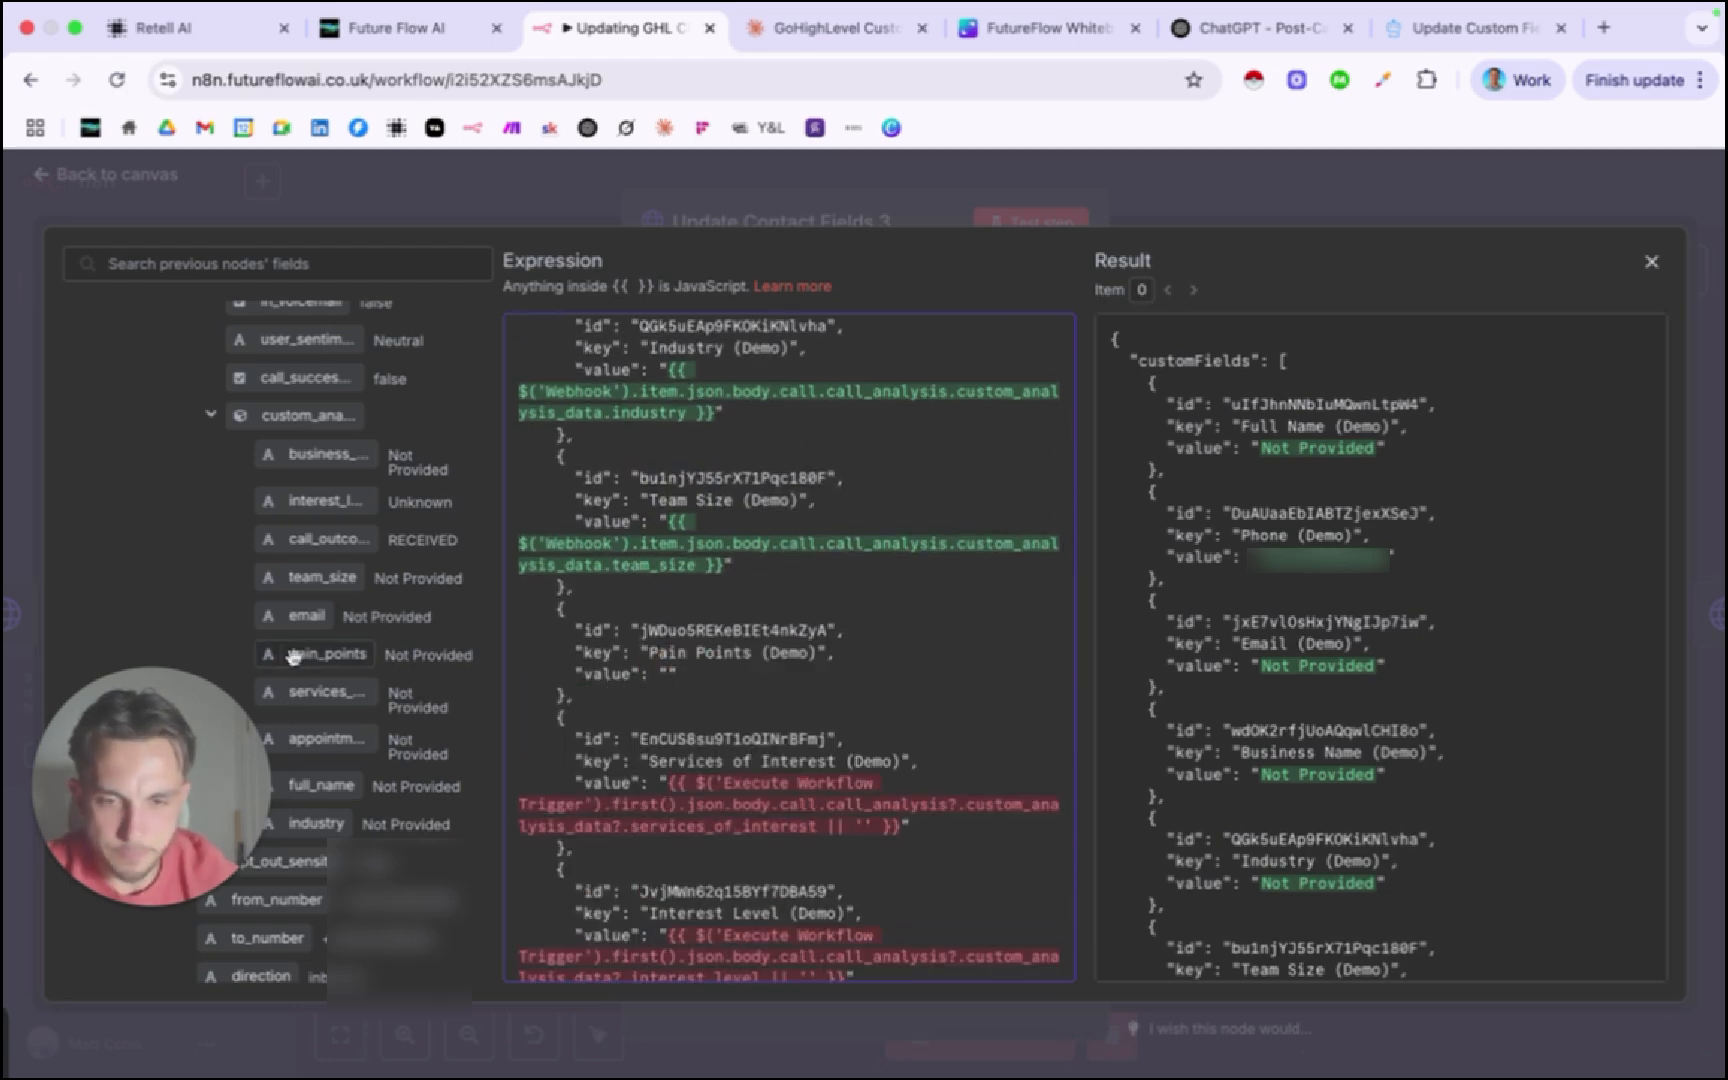
{"action": "left_click_drag", "start_coordinate": [295, 654], "coordinate": [668, 680]}
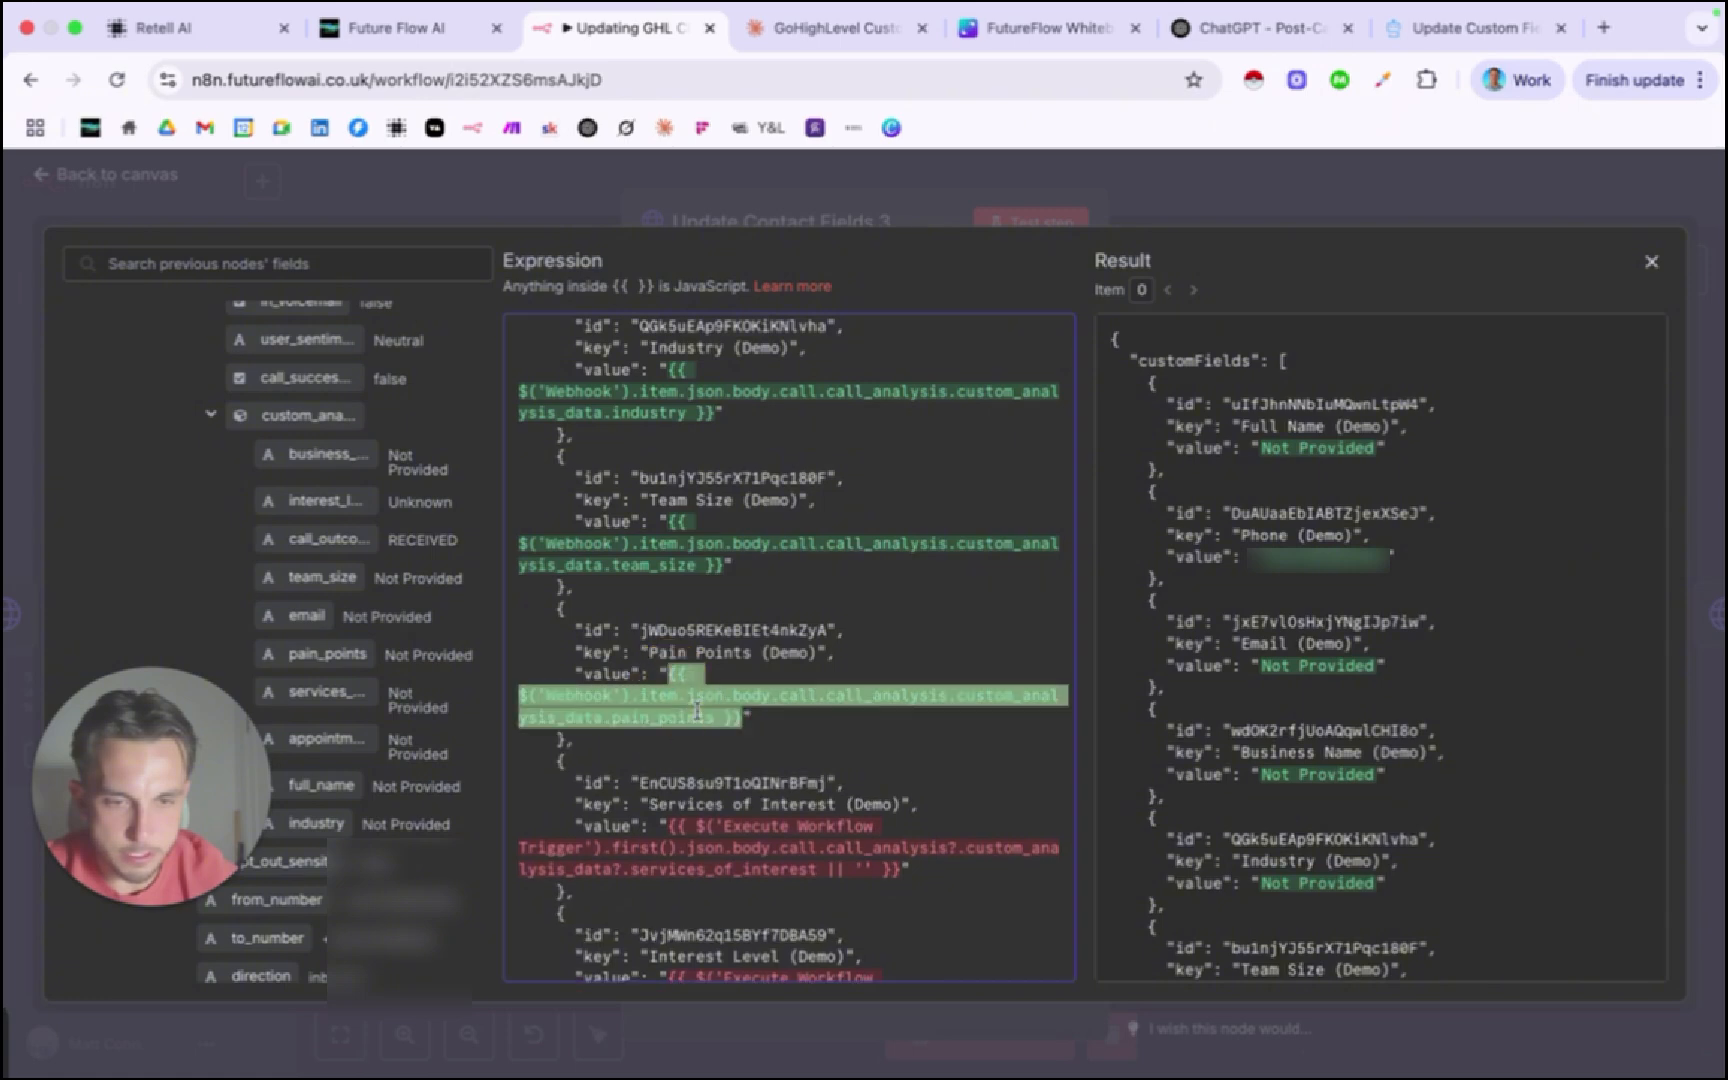
{"action": "scroll", "coordinate": [571, 717], "scroll_direction": "down", "scroll_amount": 2}
{"action": "left_click_drag", "start_coordinate": [318, 692], "coordinate": [688, 738]}
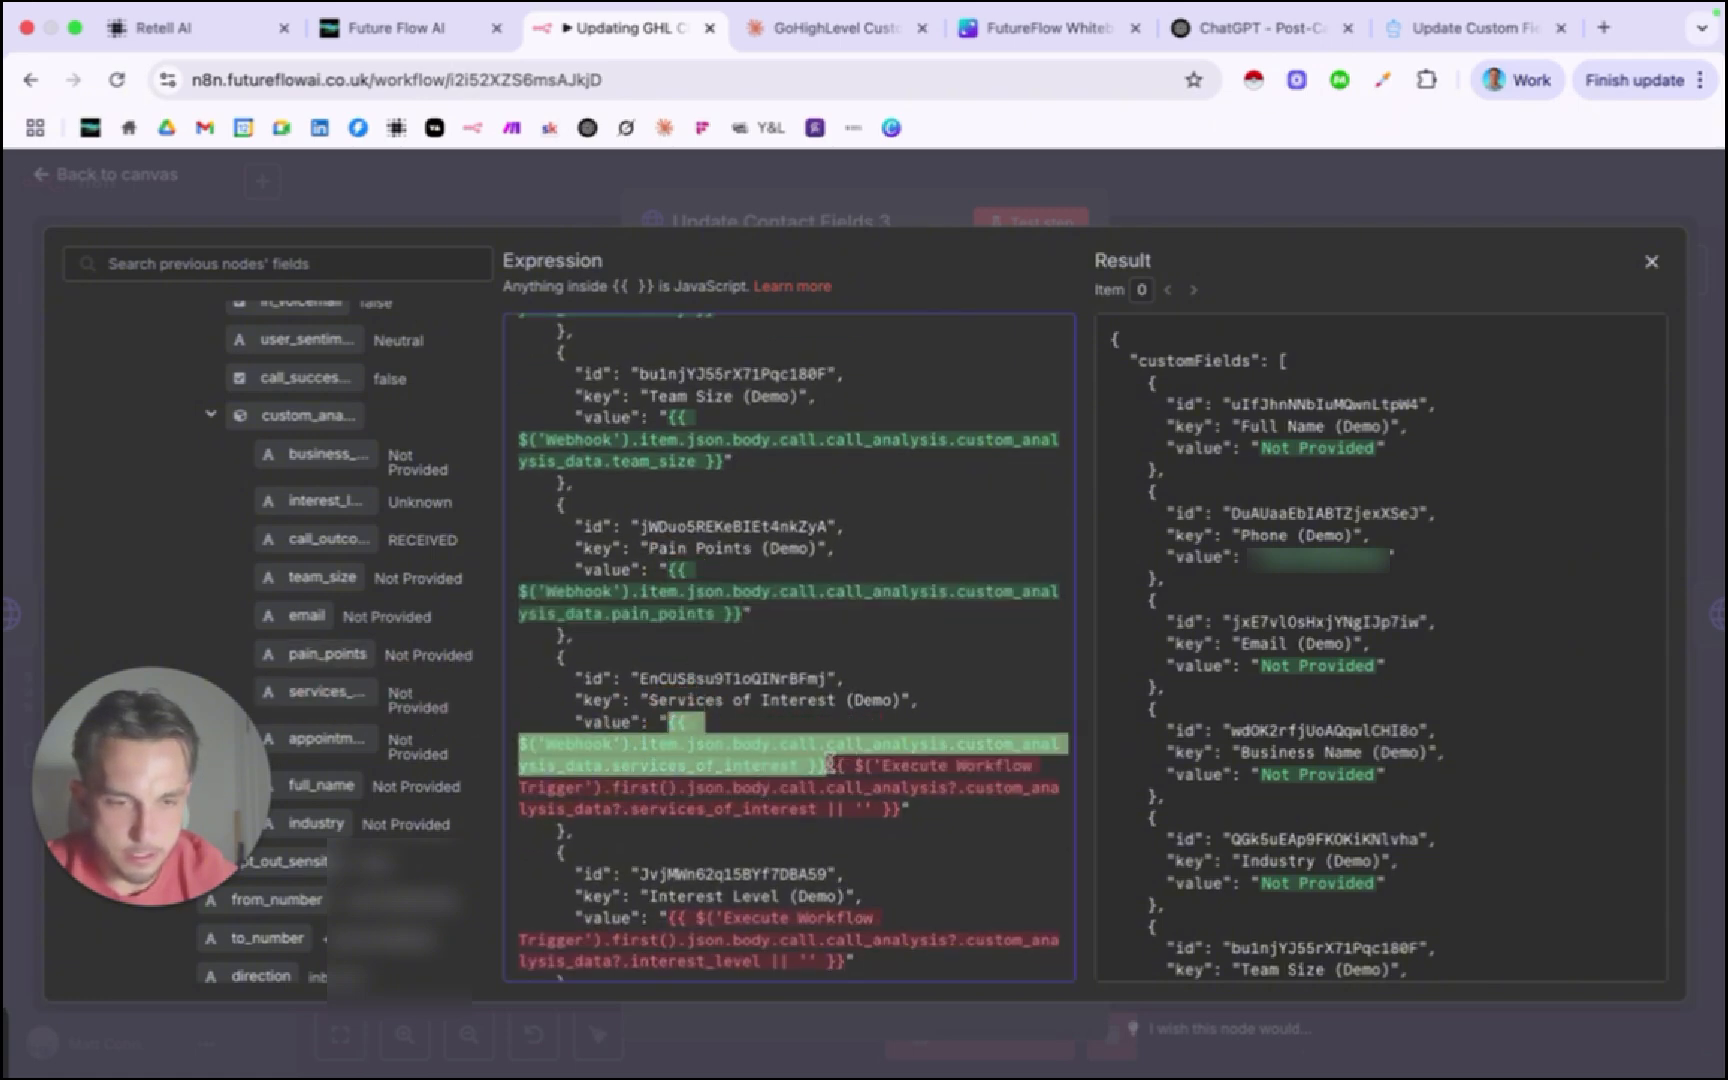
{"action": "left_click_drag", "start_coordinate": [829, 764], "coordinate": [897, 810]}
{"action": "key", "text": "BackSpace"}
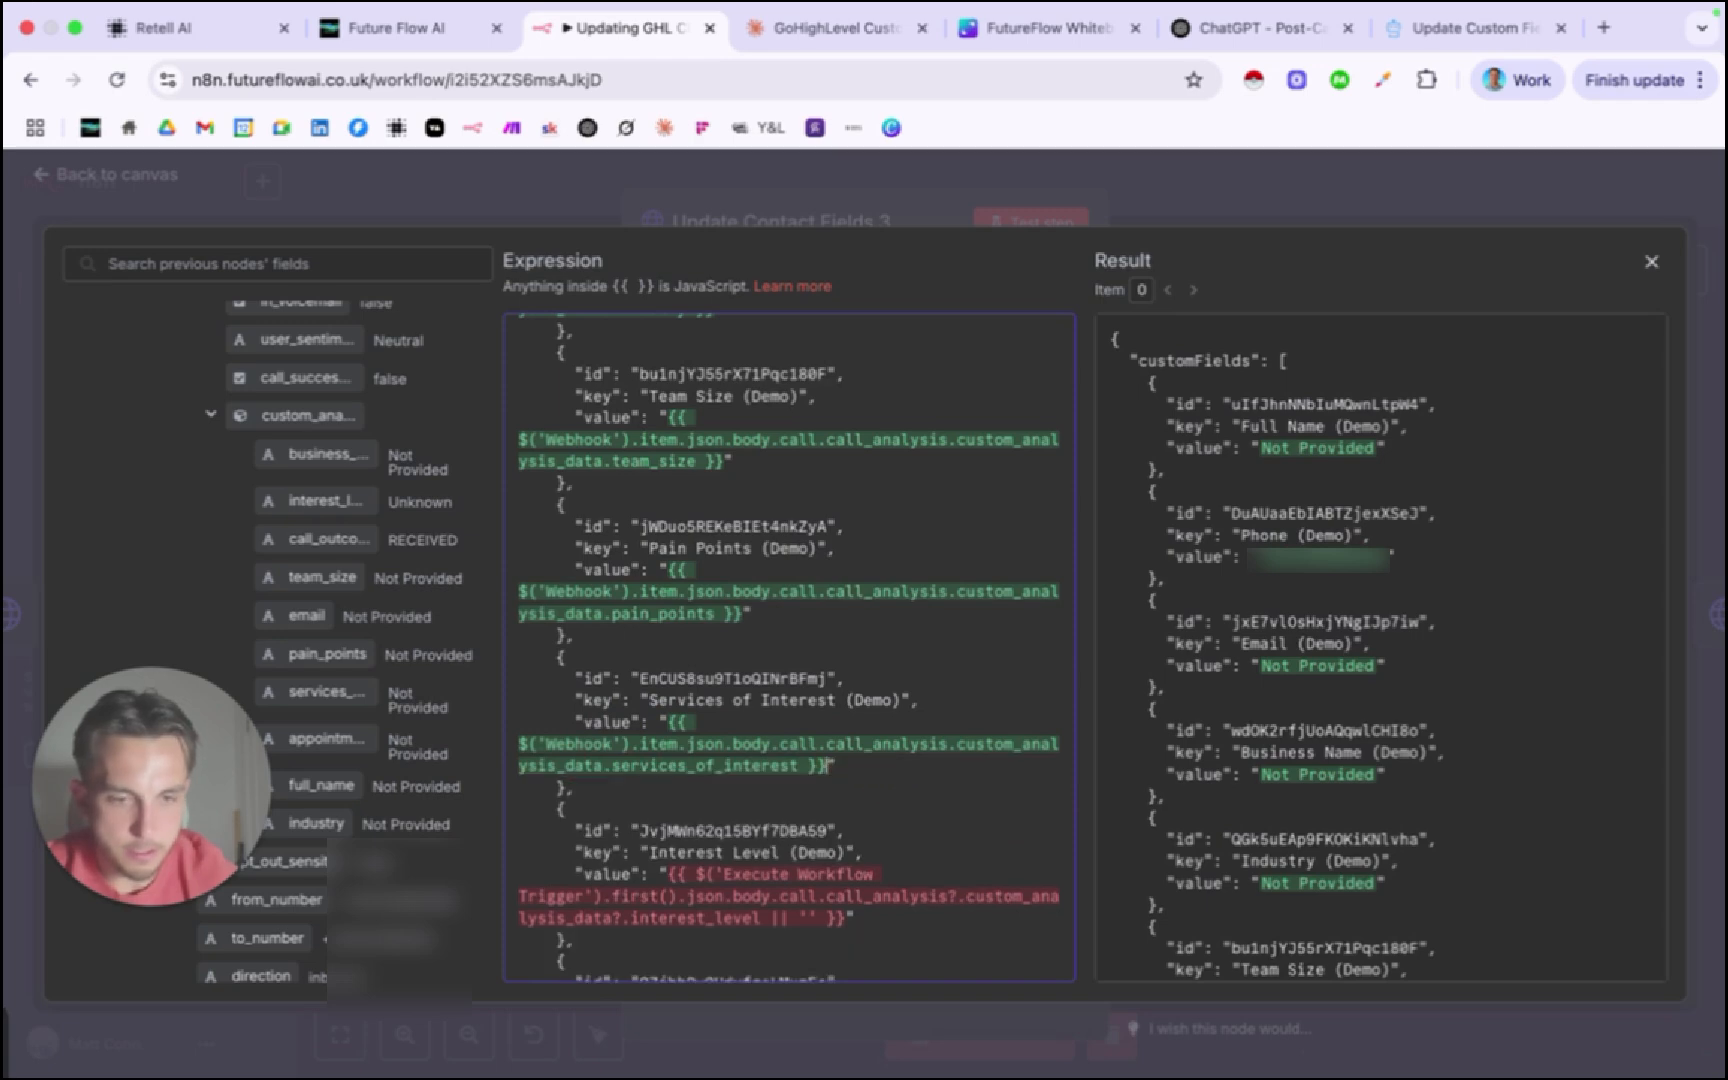
Replace the Interest Level (Demo) and Appointment Date/Time (Demo) value expressions with the webhook's interest_level and appointment_date_time.
{"action": "scroll", "coordinate": [773, 718], "scroll_direction": "down", "scroll_amount": 2}
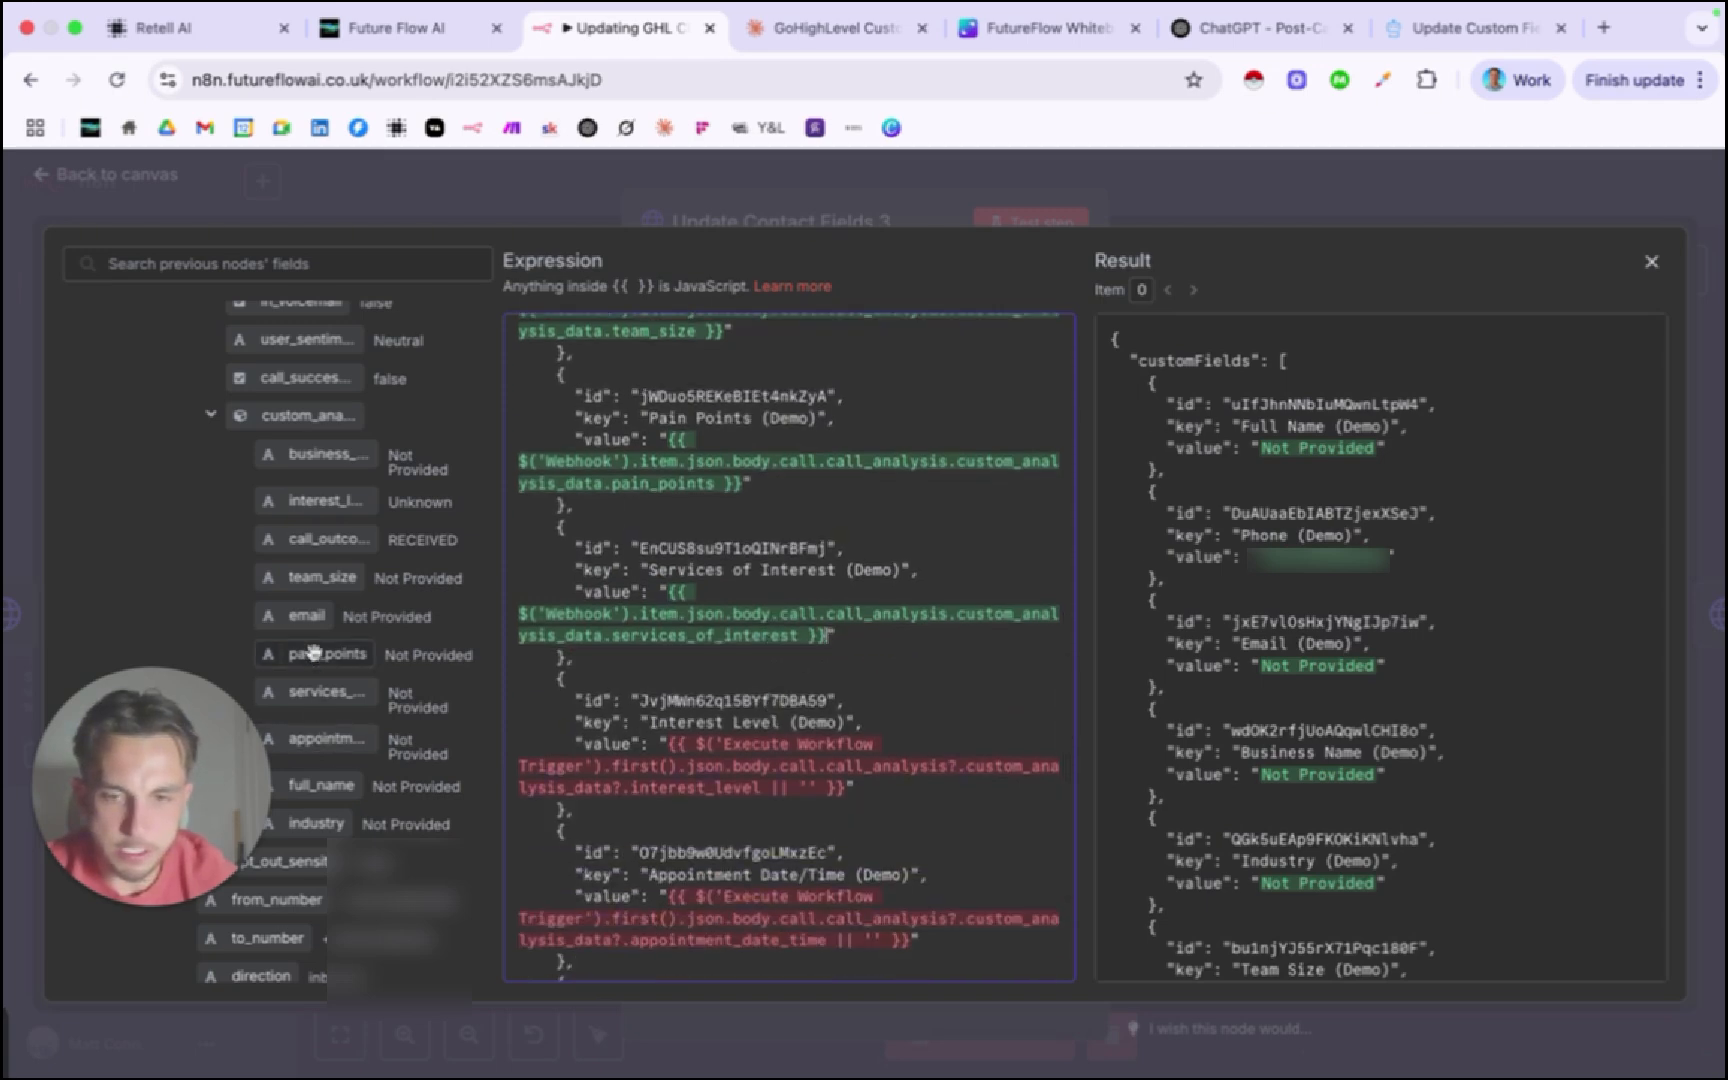
{"action": "left_click_drag", "start_coordinate": [328, 500], "coordinate": [845, 831]}
{"action": "key", "text": "BackSpace"}
{"action": "scroll", "coordinate": [790, 697], "scroll_direction": "down", "scroll_amount": 3}
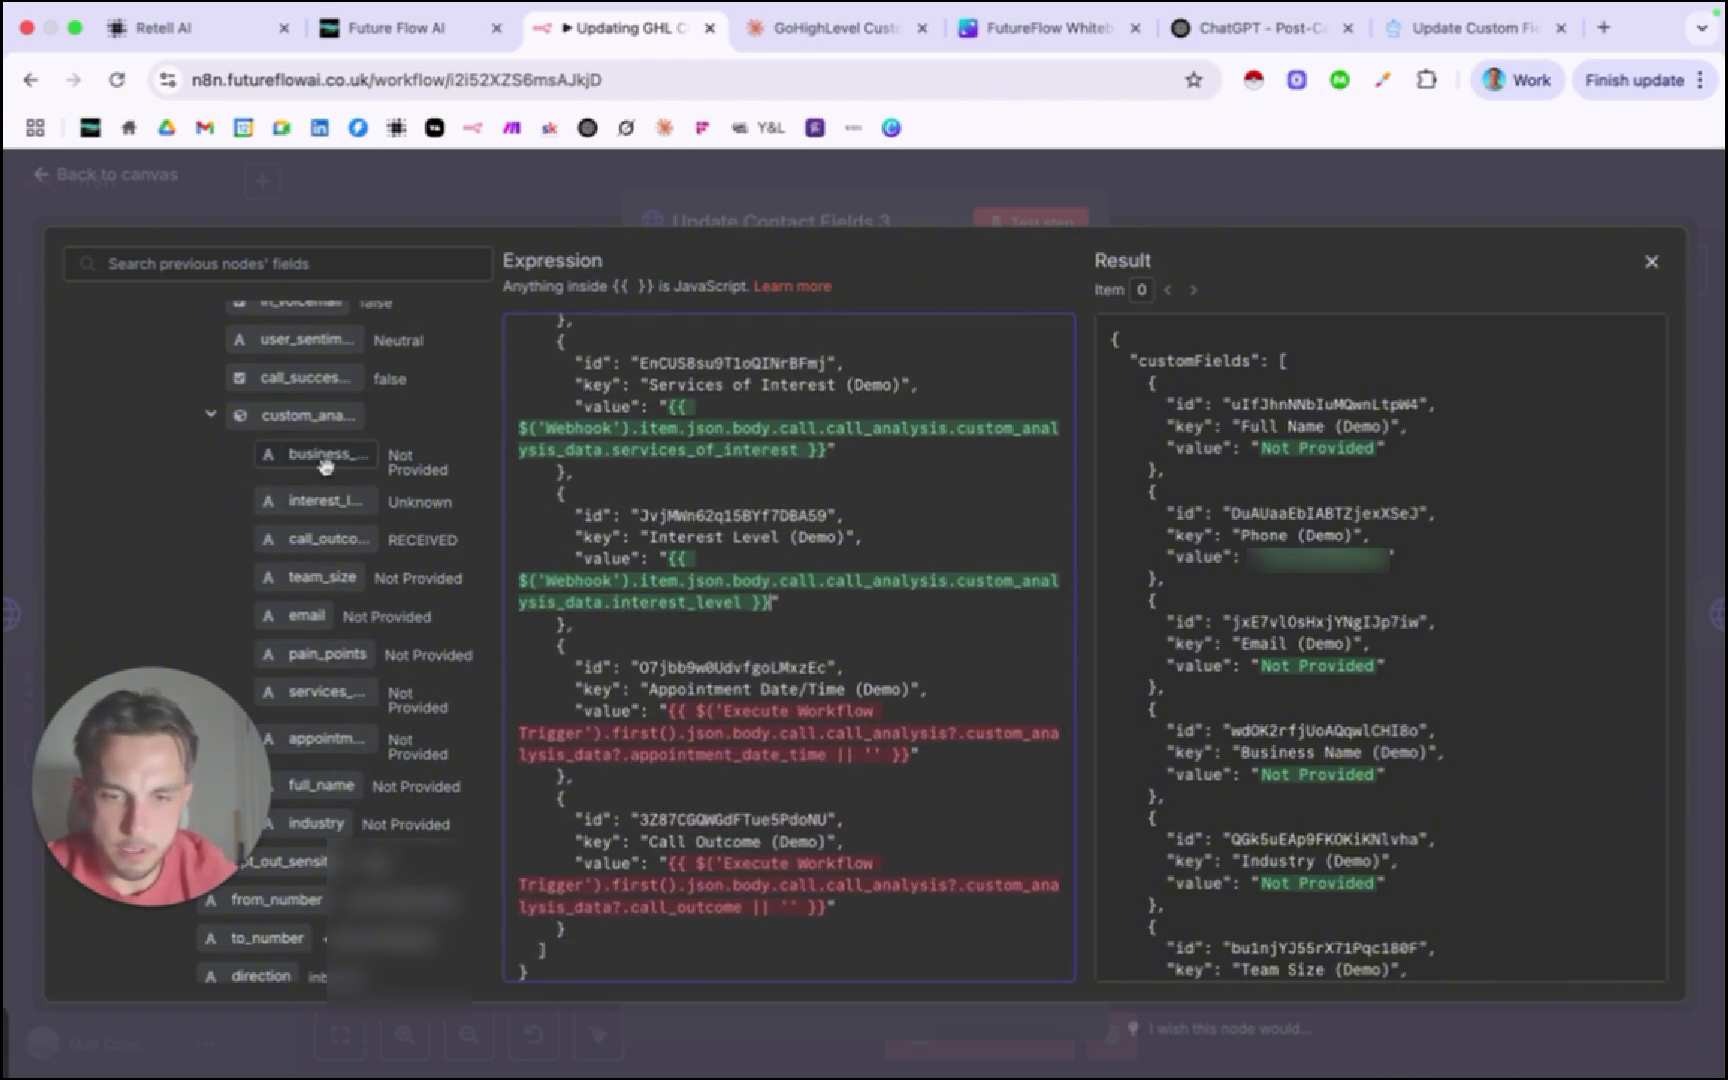
{"action": "scroll", "coordinate": [340, 722], "scroll_direction": "down", "scroll_amount": 1}
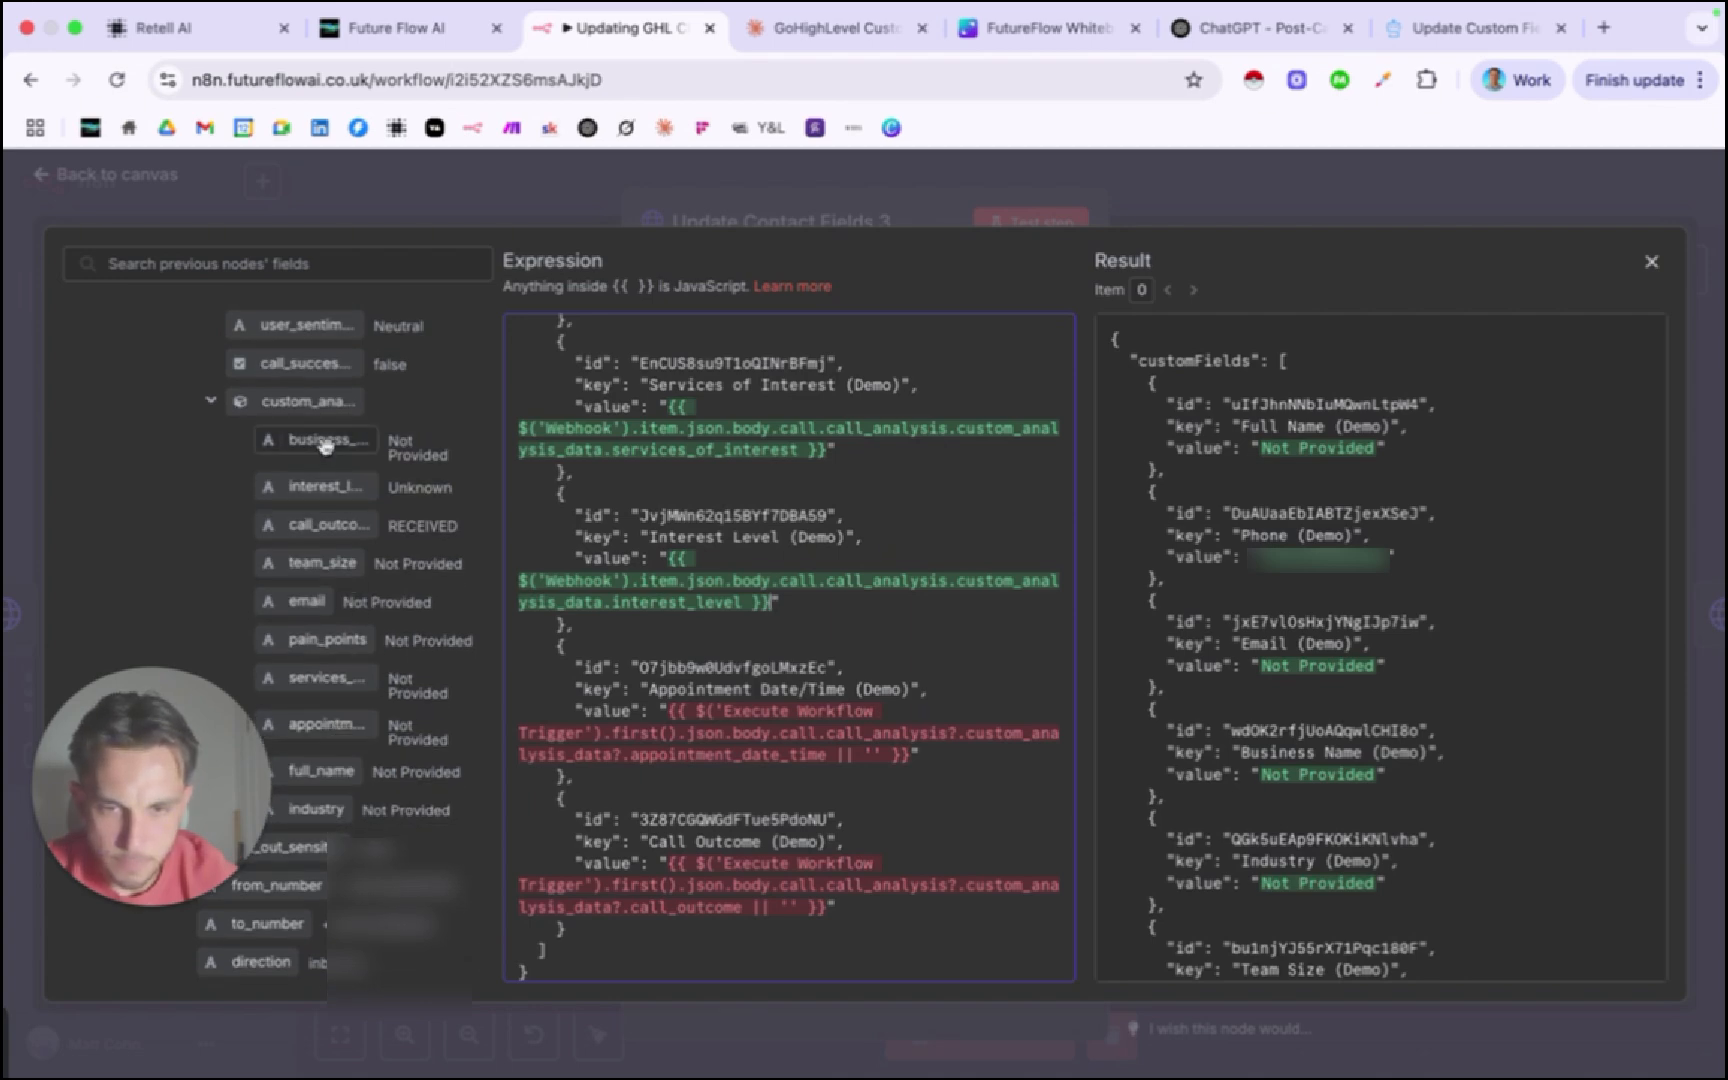
{"action": "left_click_drag", "start_coordinate": [340, 722], "coordinate": [670, 720]}
{"action": "left_click_drag", "start_coordinate": [838, 755], "coordinate": [903, 800]}
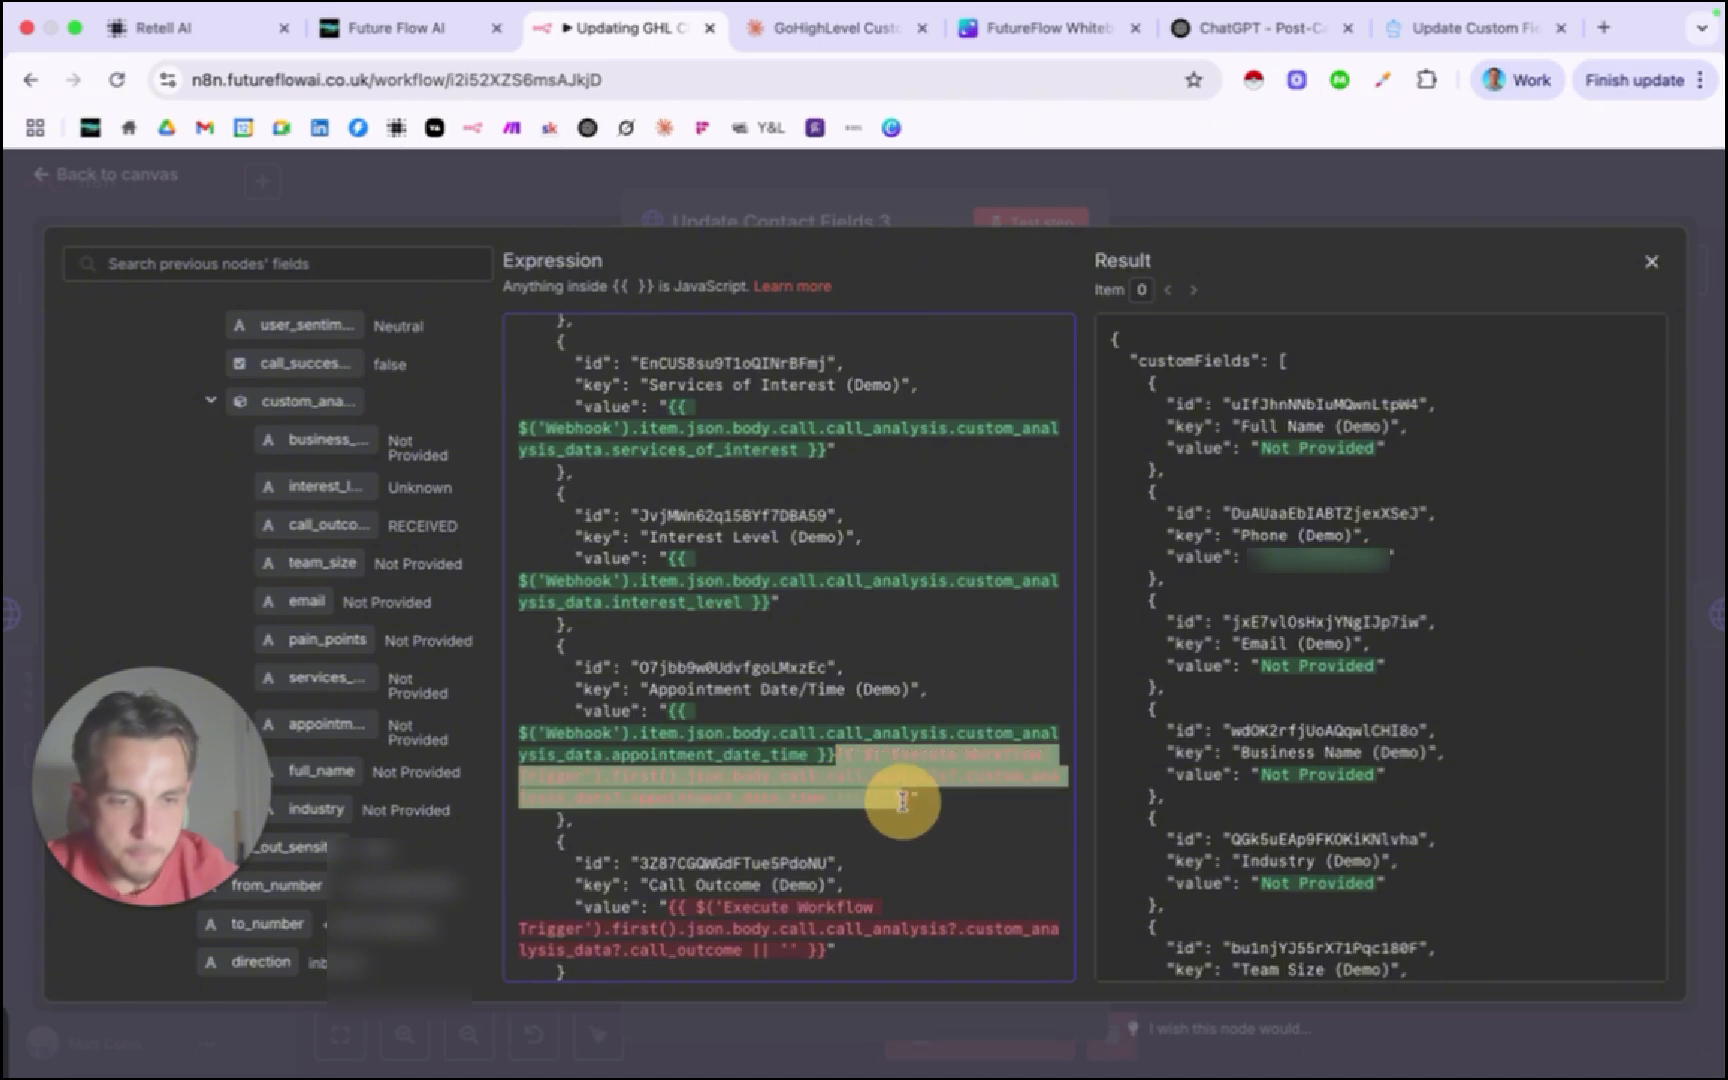
{"action": "key", "text": "BackSpace"}
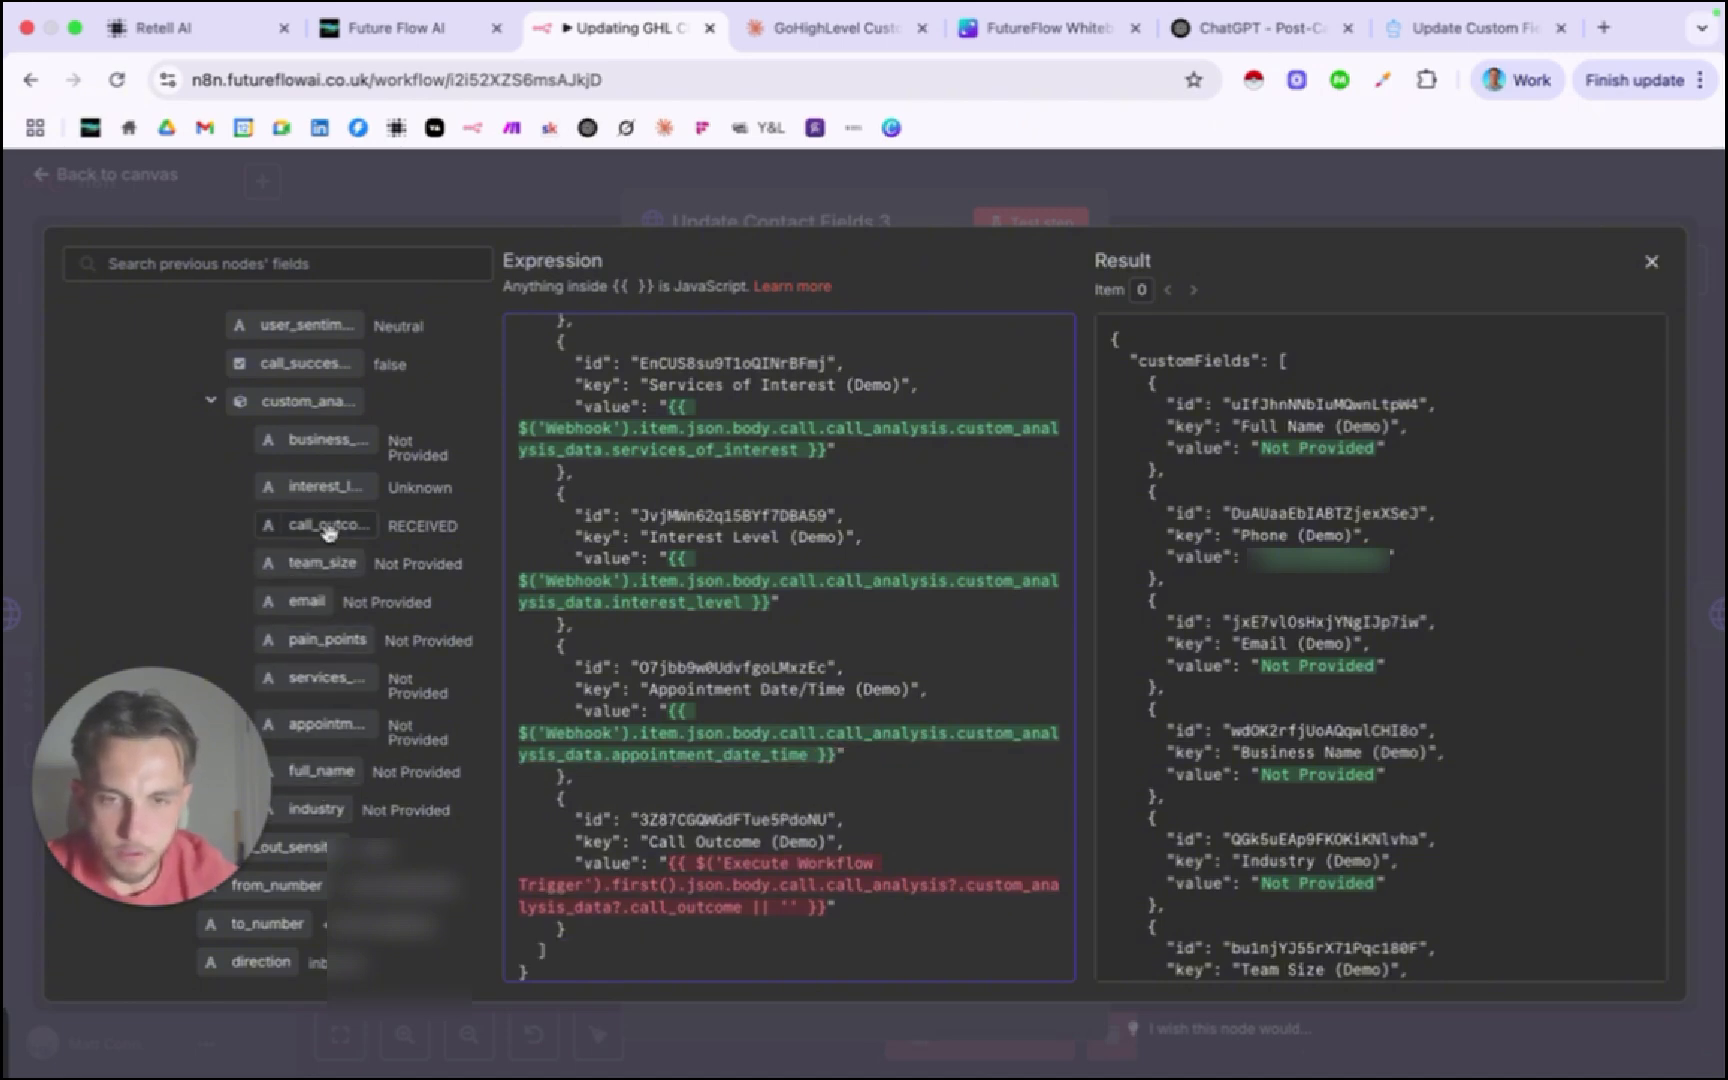
Replace the Call Outcome (Demo) value expression with the webhook's call_outcome and return to the workflow canvas.
{"action": "left_click_drag", "start_coordinate": [328, 532], "coordinate": [827, 950]}
{"action": "key", "text": "BackSpace"}
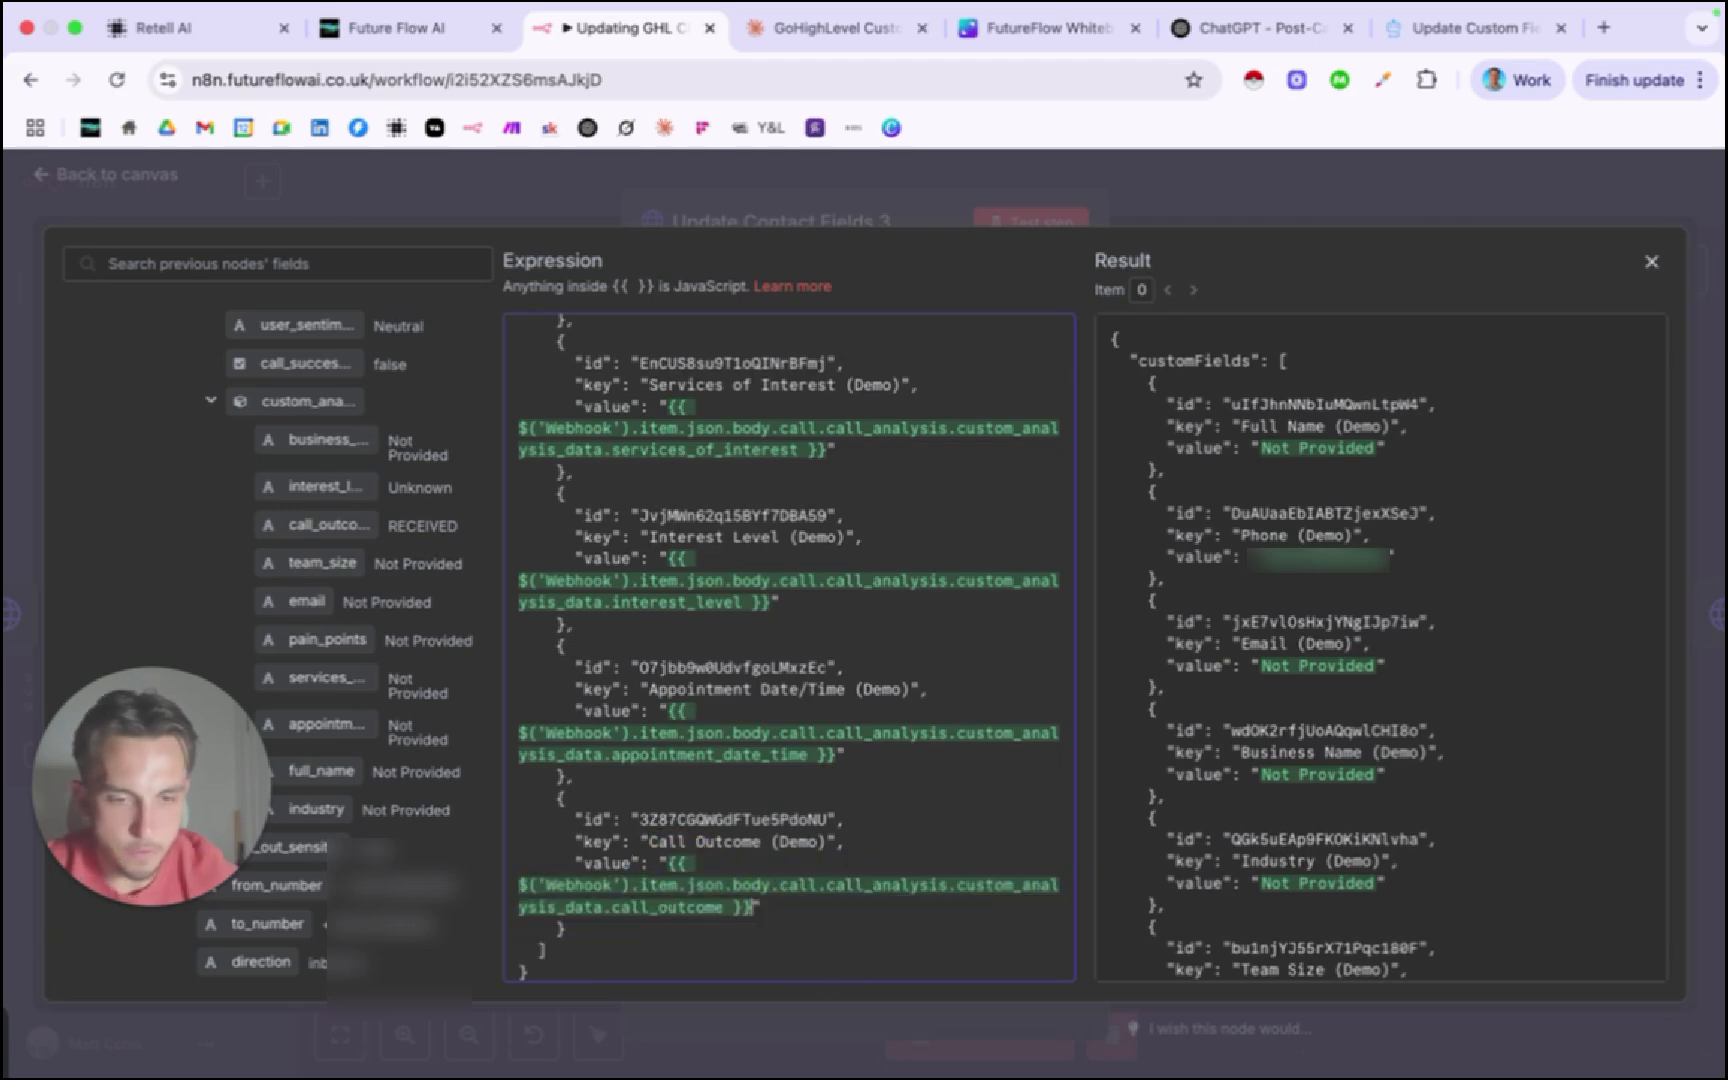
{"action": "scroll", "coordinate": [820, 803], "scroll_direction": "down", "scroll_amount": 1}
{"action": "scroll", "coordinate": [820, 803], "scroll_direction": "up", "scroll_amount": 10}
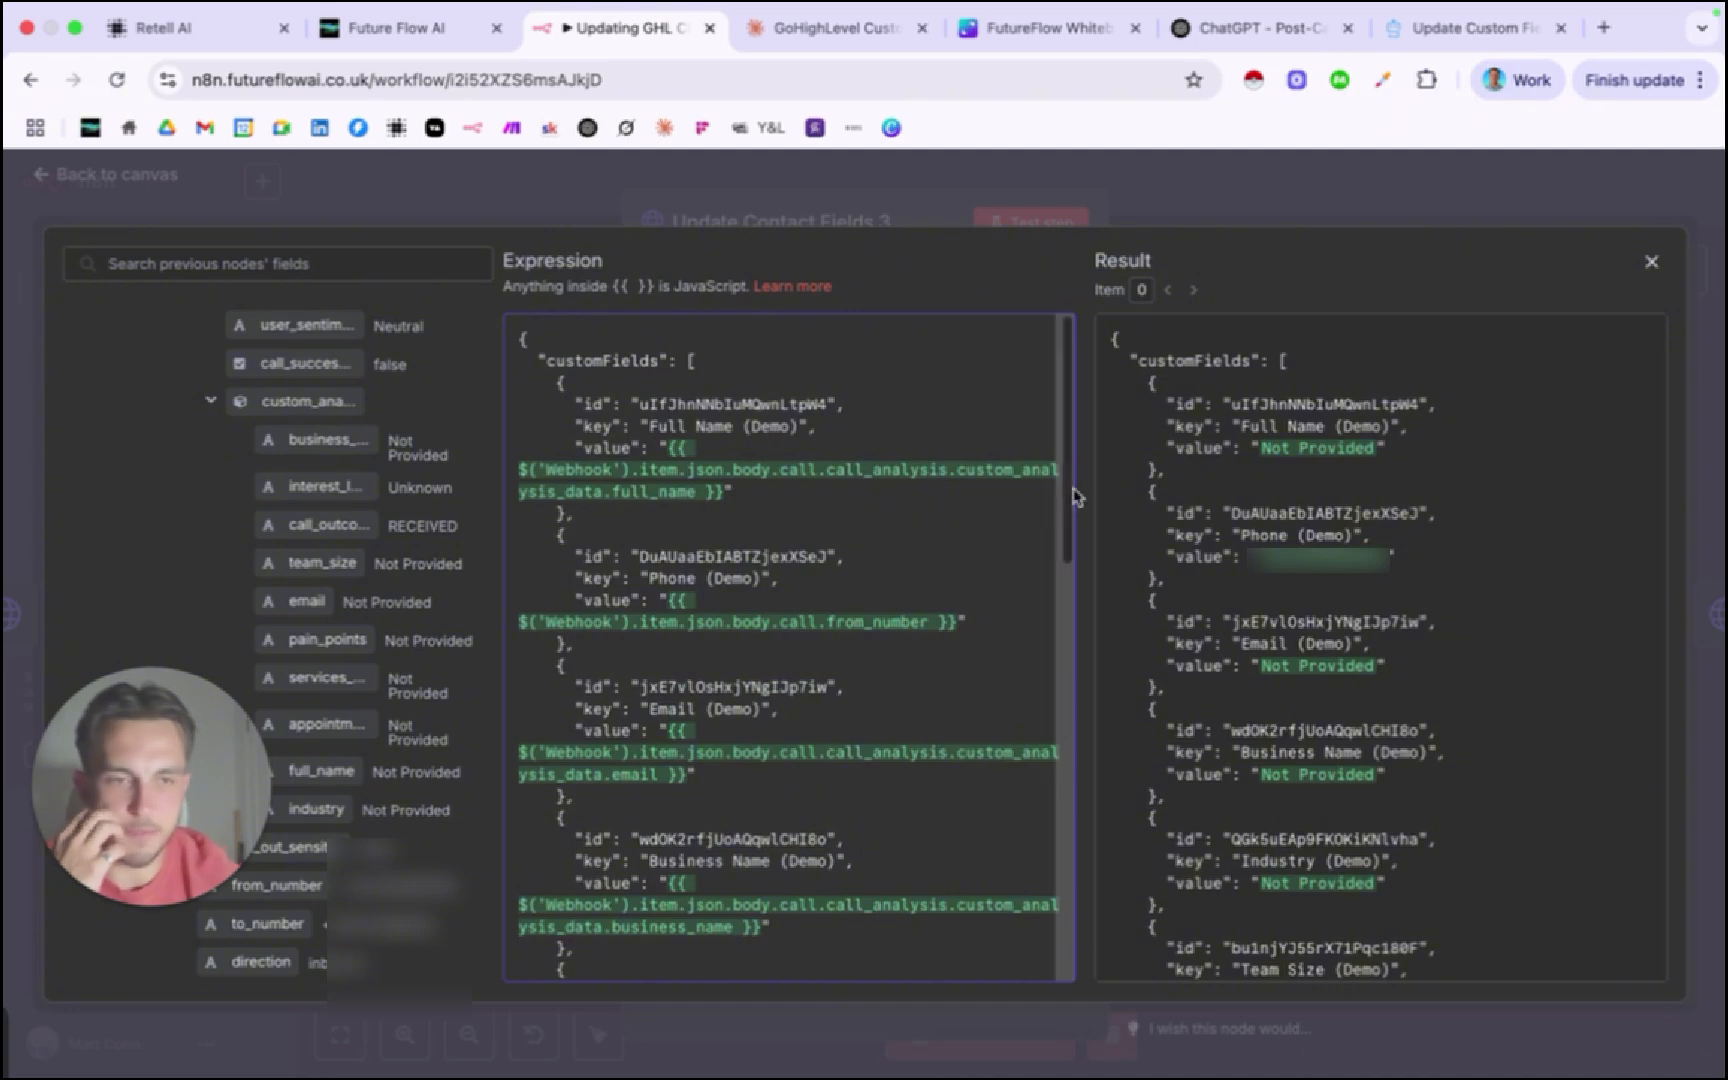
{"action": "left_click", "coordinate": [1243, 190]}
{"action": "left_click", "coordinate": [1242, 192]}
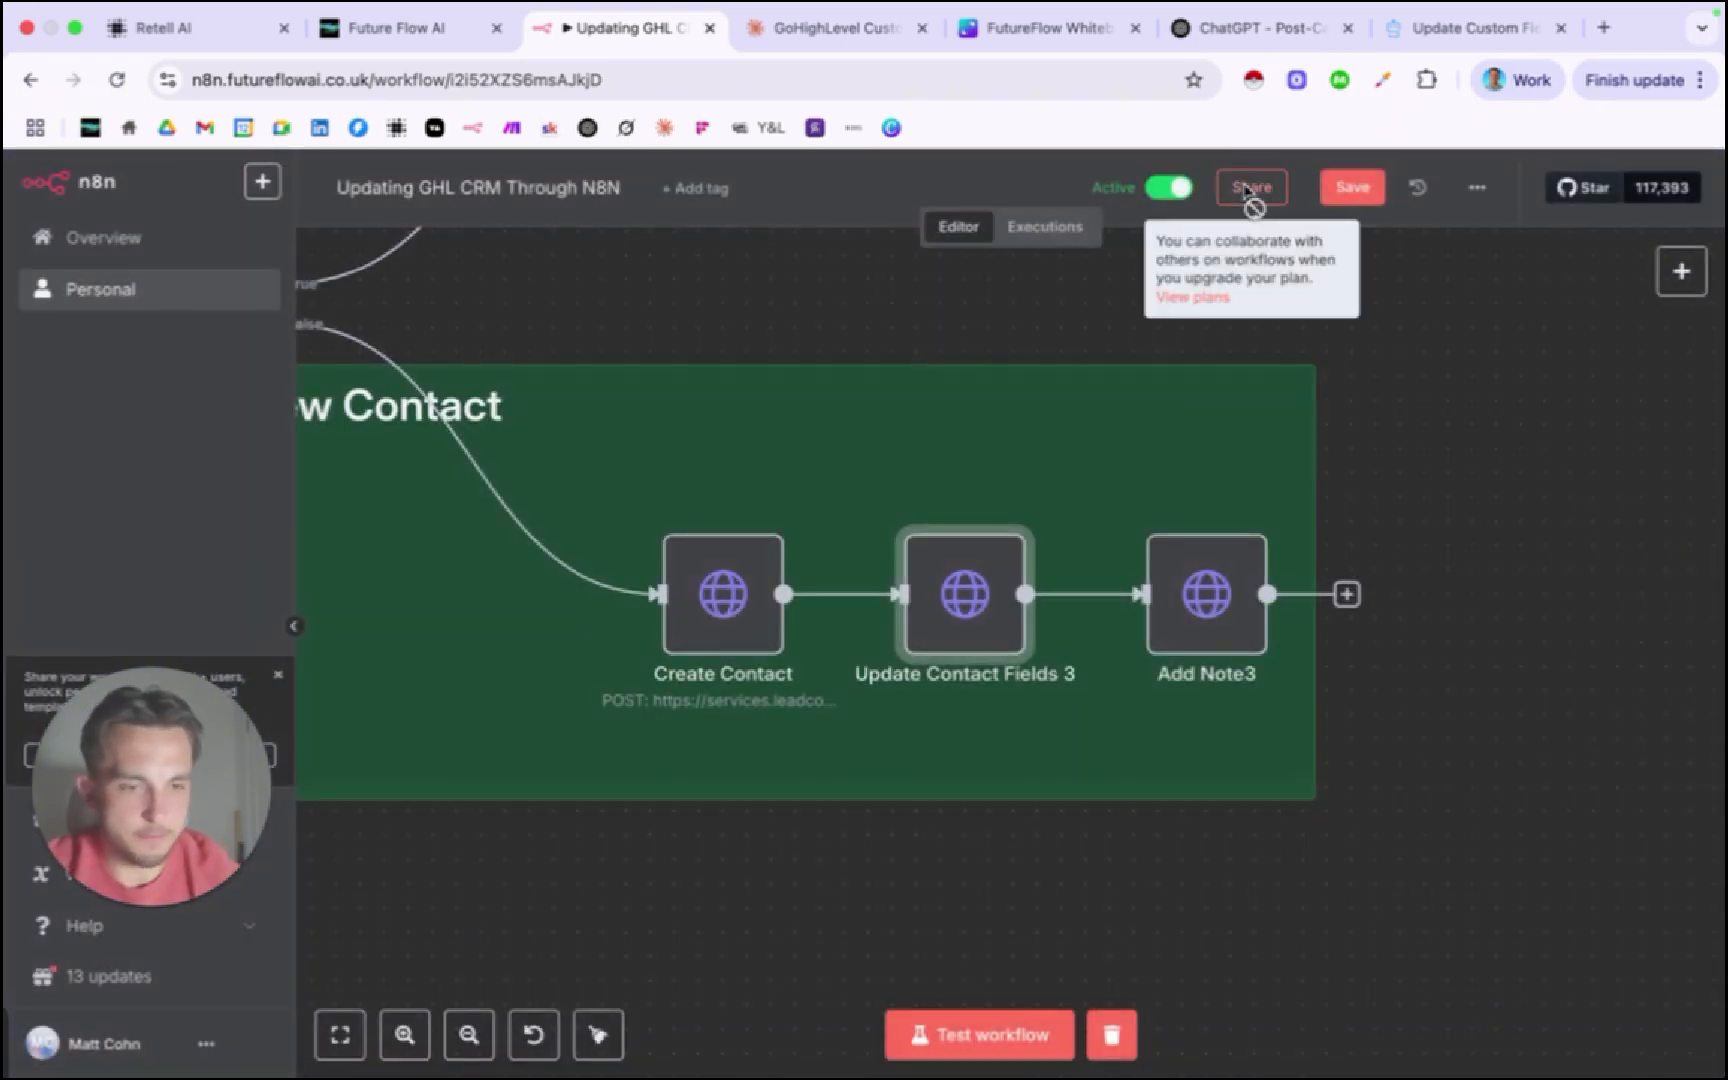
Open the Add Note3 node, review its POST URL and header parameters, and expand the body value in the expression editor.
{"action": "left_click", "coordinate": [1204, 605]}
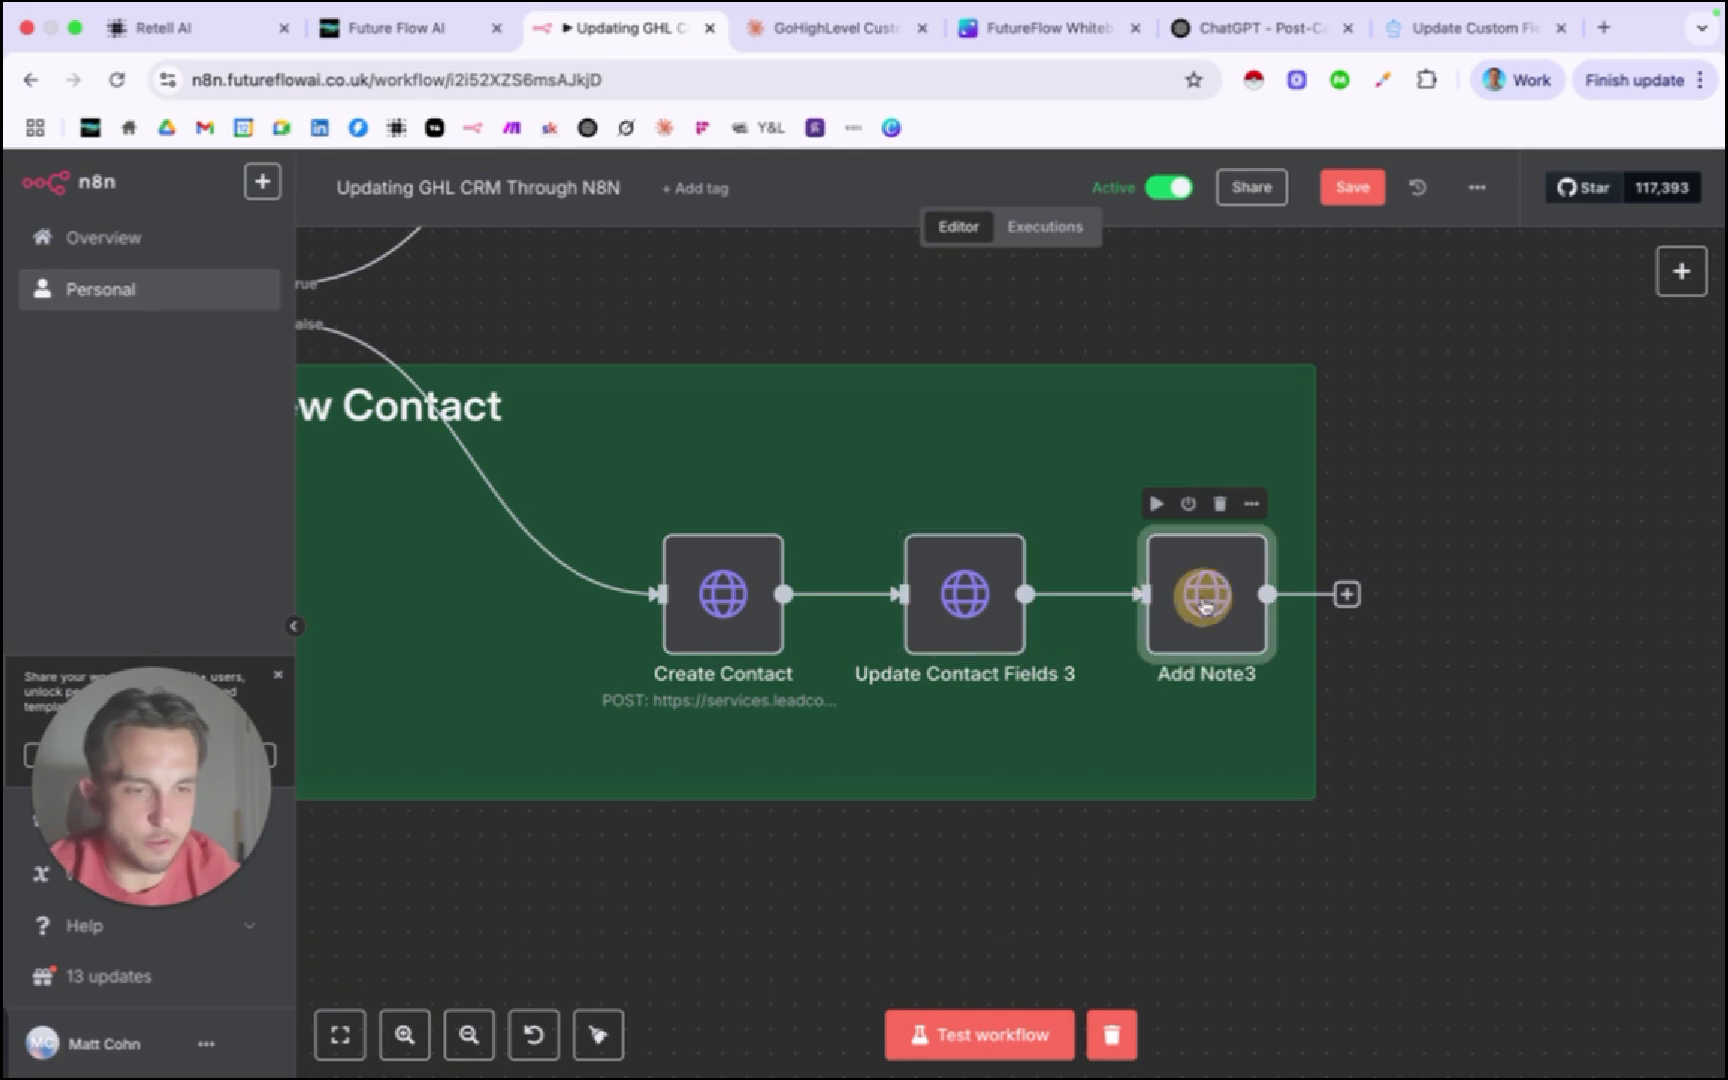
{"action": "double_click", "coordinate": [1204, 605]}
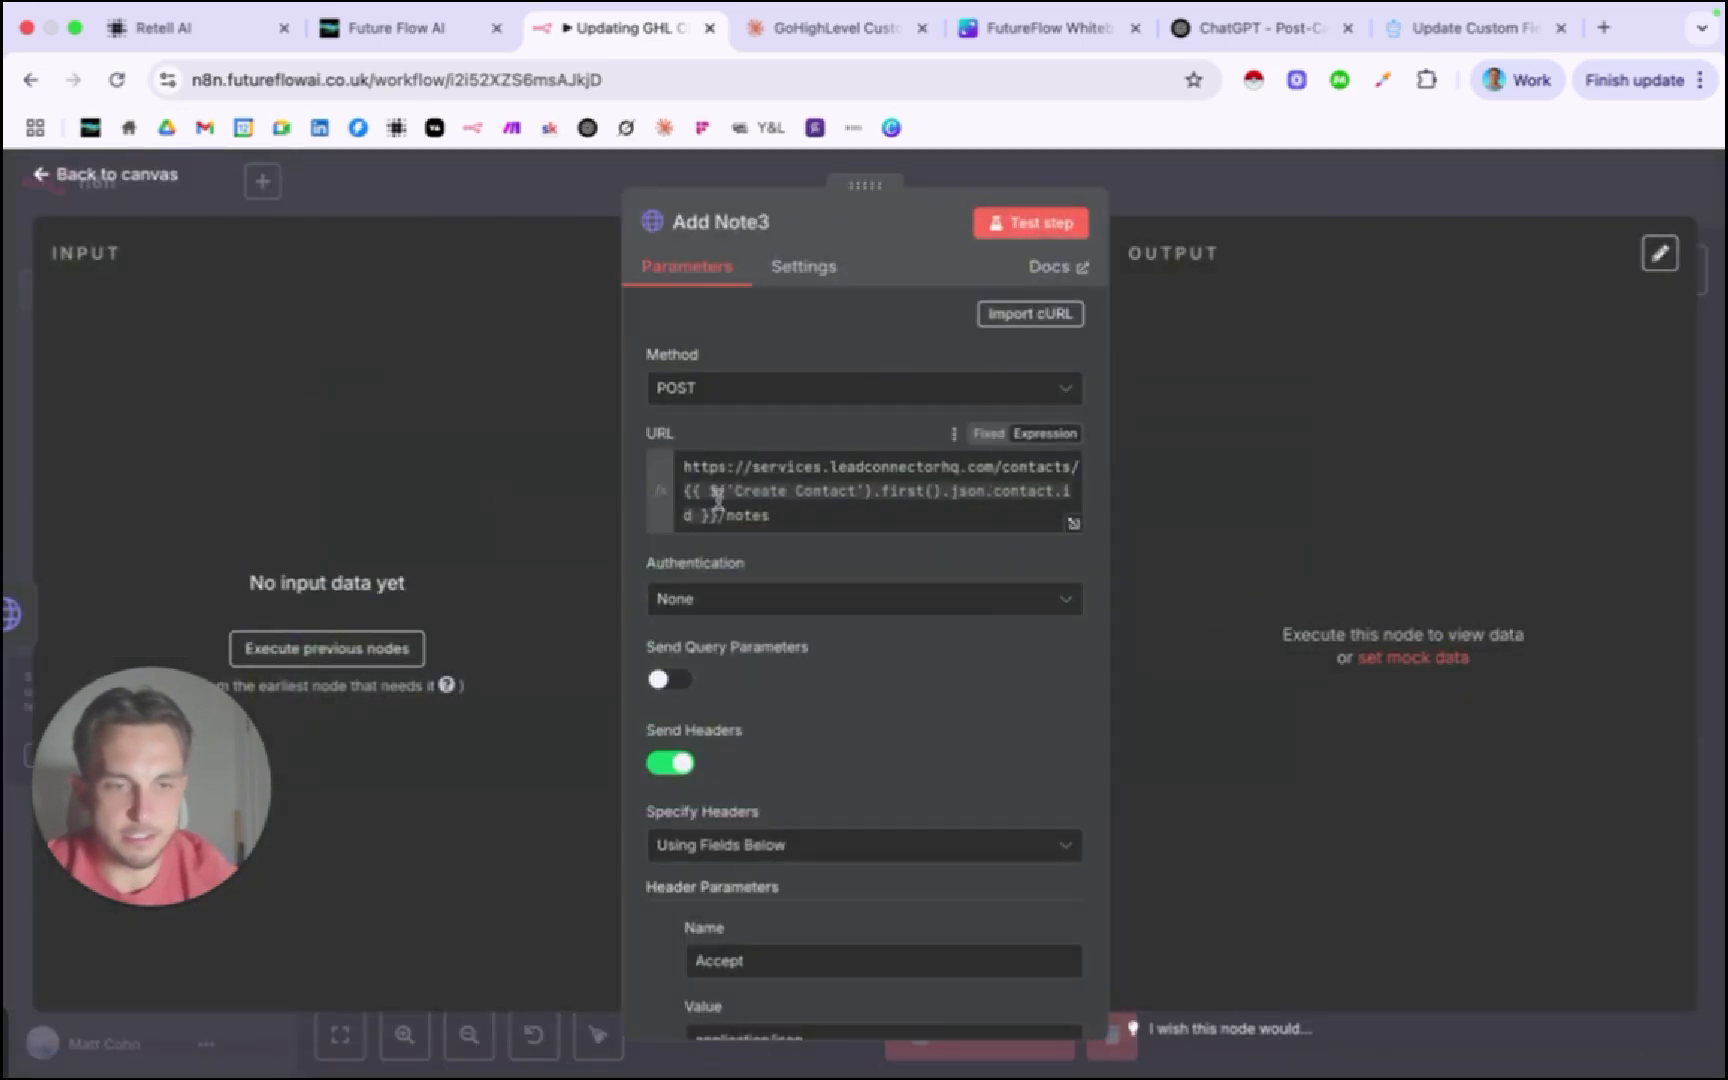
{"action": "scroll", "coordinate": [975, 627], "scroll_direction": "down", "scroll_amount": 10}
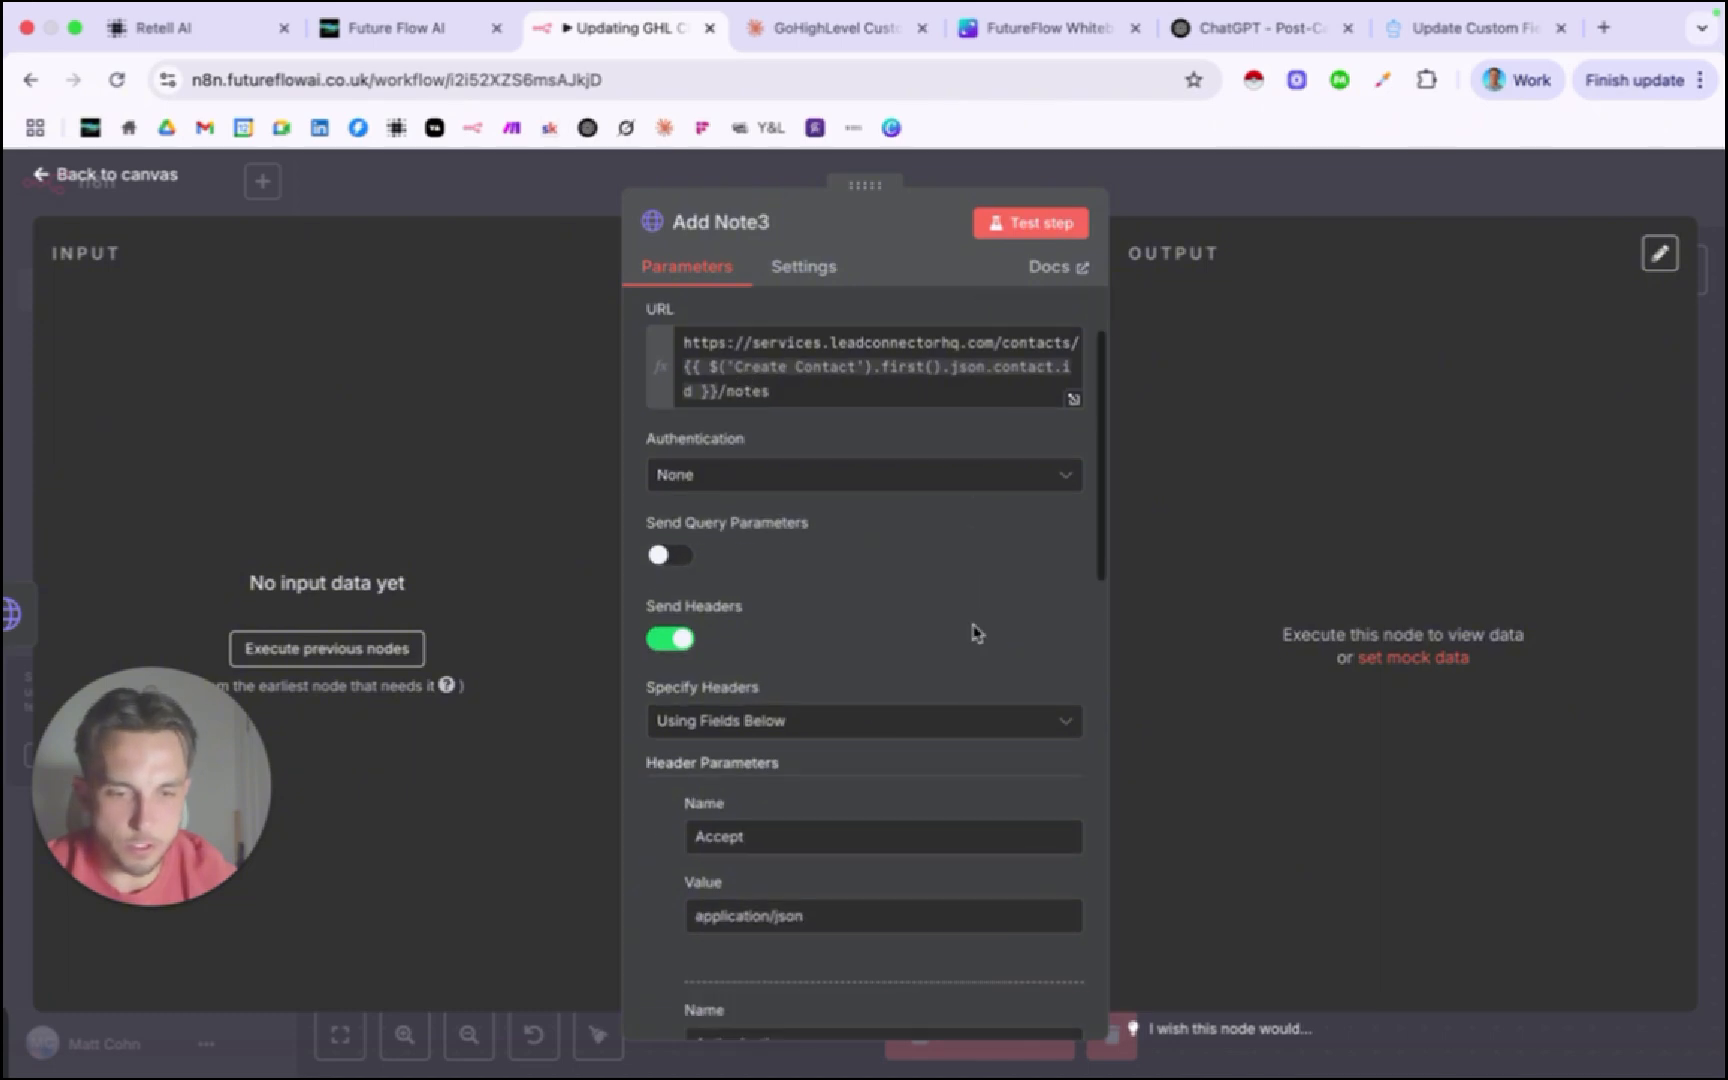
{"action": "scroll", "coordinate": [973, 625], "scroll_direction": "down", "scroll_amount": 1}
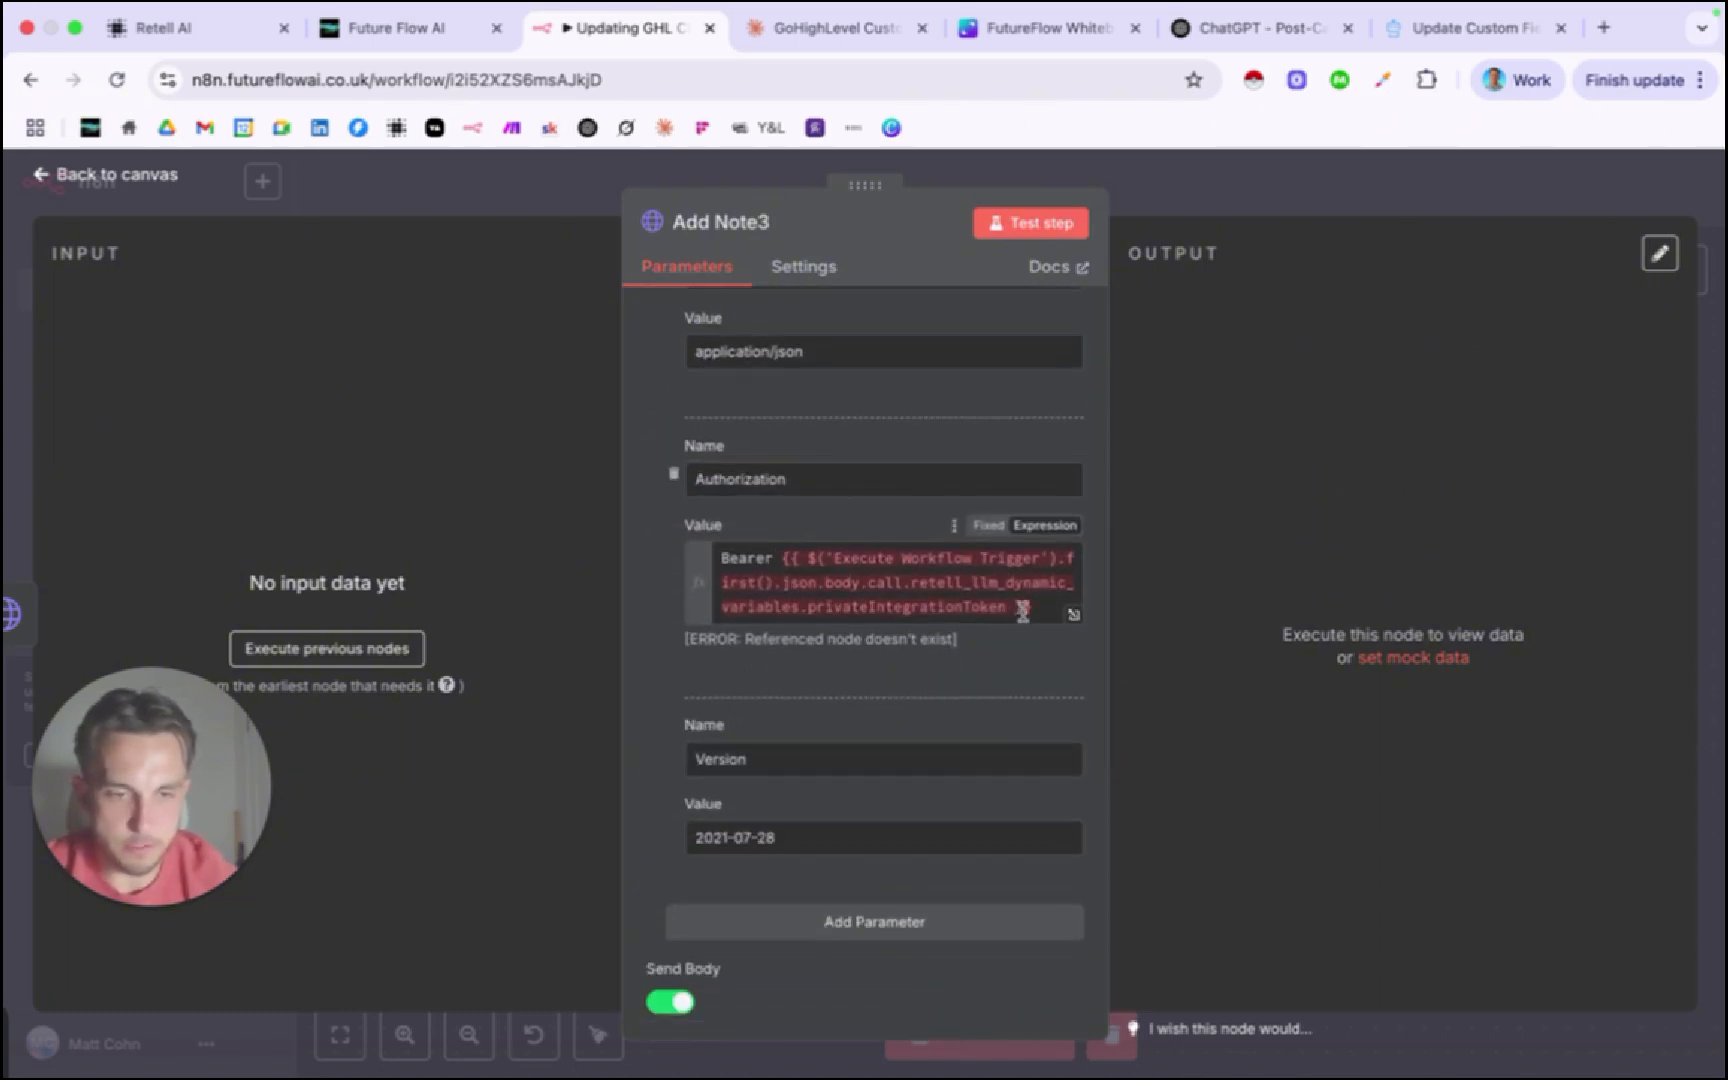
{"action": "scroll", "coordinate": [1022, 612], "scroll_direction": "down", "scroll_amount": 3}
{"action": "scroll", "coordinate": [791, 637], "scroll_direction": "down", "scroll_amount": 9}
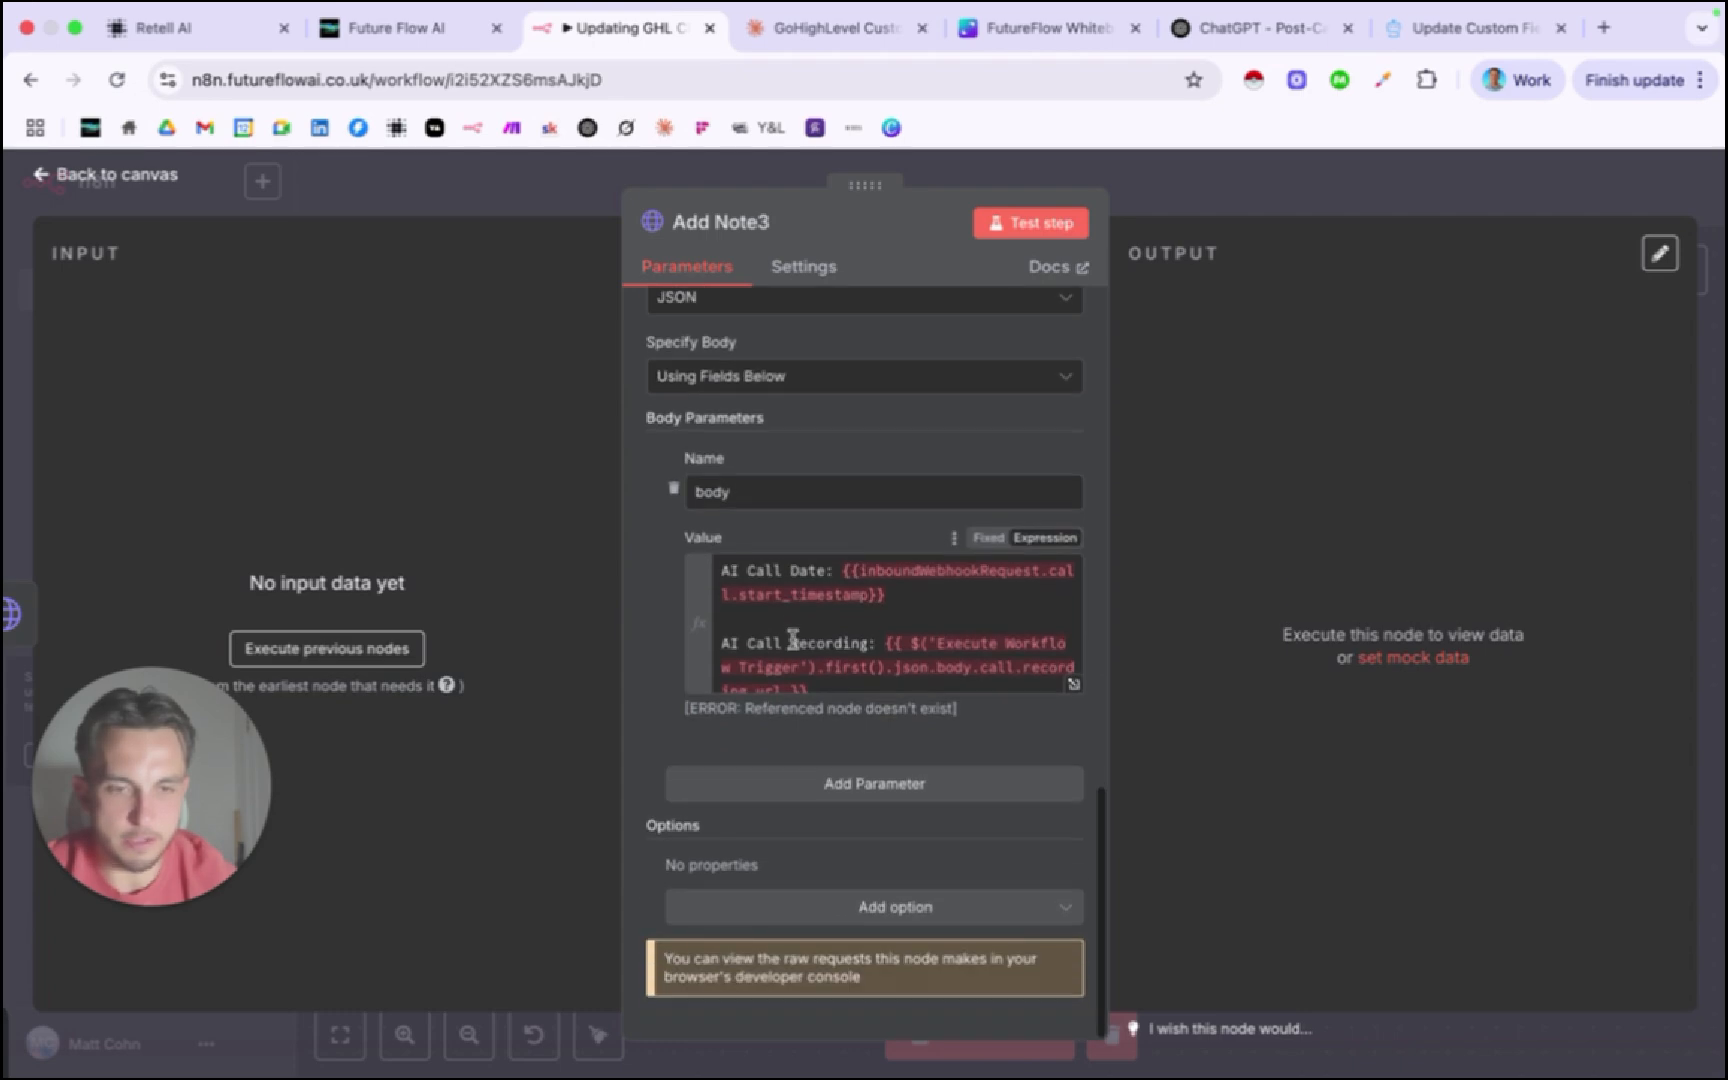
{"action": "left_click", "coordinate": [1073, 684]}
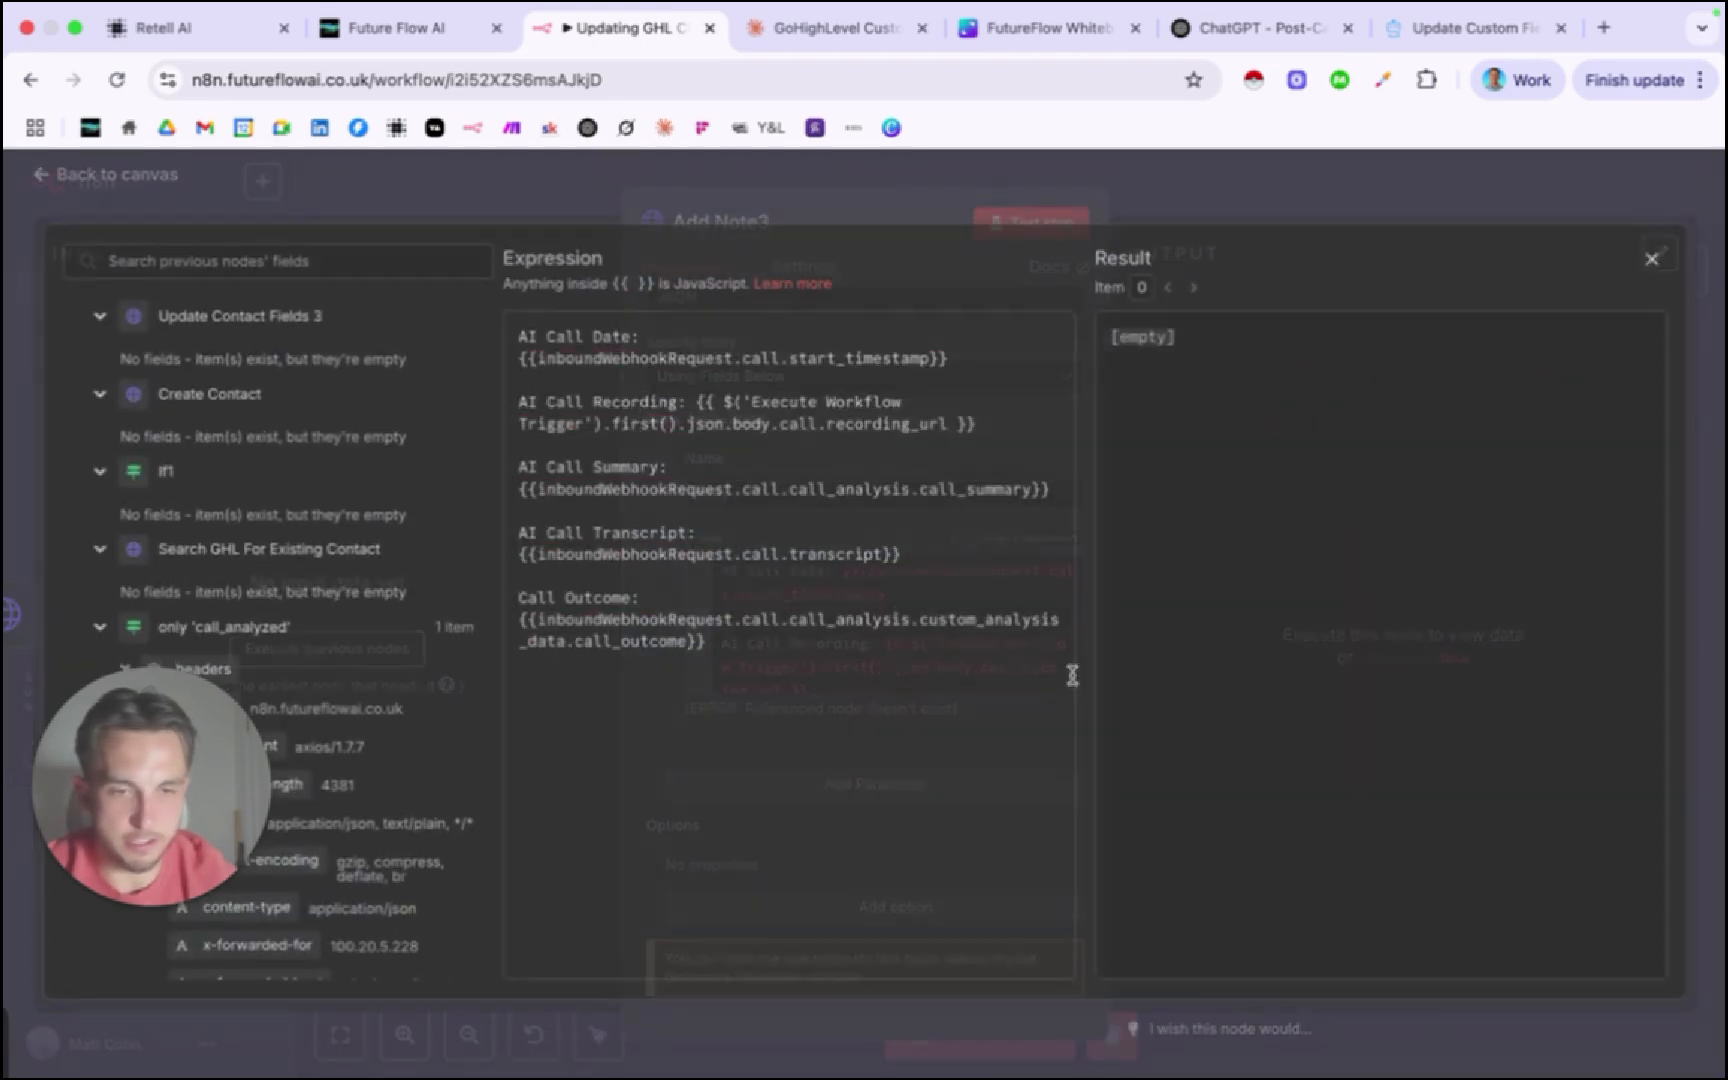
Search the previous nodes' fields for timestamp and replace the AI Call Date expression with the webhook's start_timestamp.
{"action": "left_click_drag", "start_coordinate": [655, 347], "coordinate": [503, 340]}
{"action": "left_click", "coordinate": [993, 362], "text": "shift"}
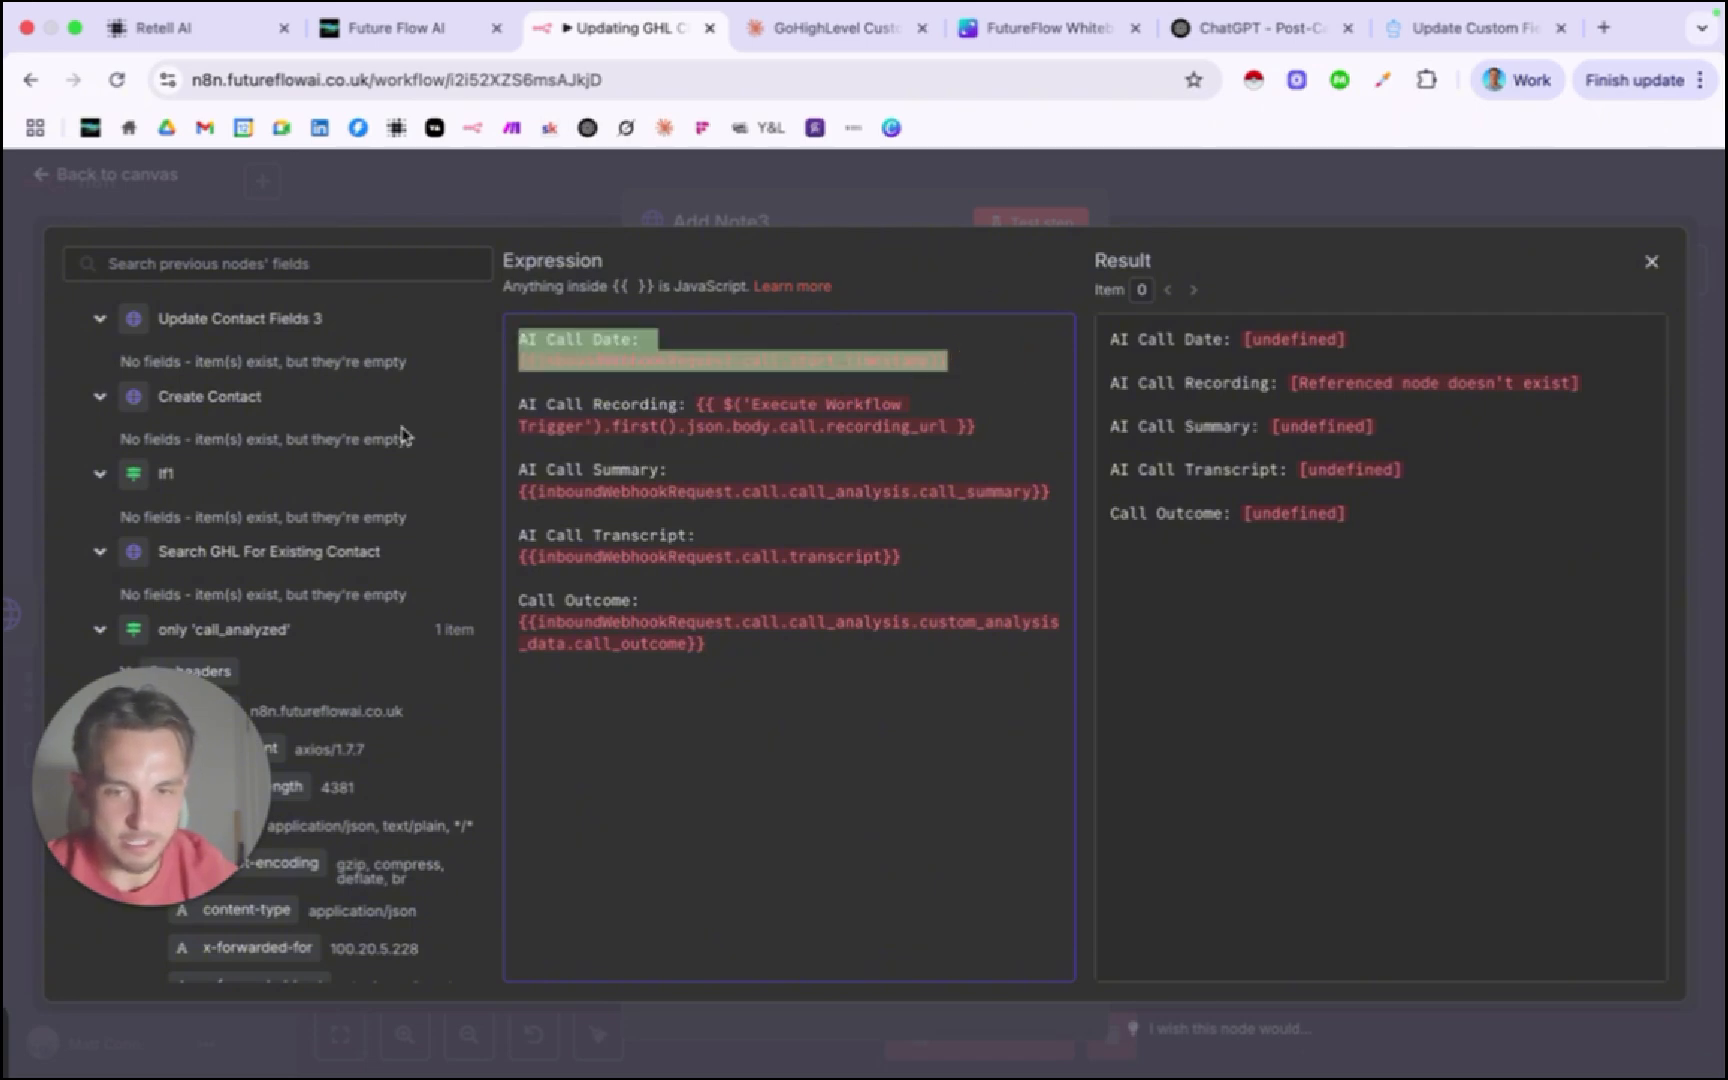
{"action": "scroll", "coordinate": [290, 590], "scroll_direction": "down", "scroll_amount": 5}
{"action": "scroll", "coordinate": [343, 587], "scroll_direction": "down", "scroll_amount": 1}
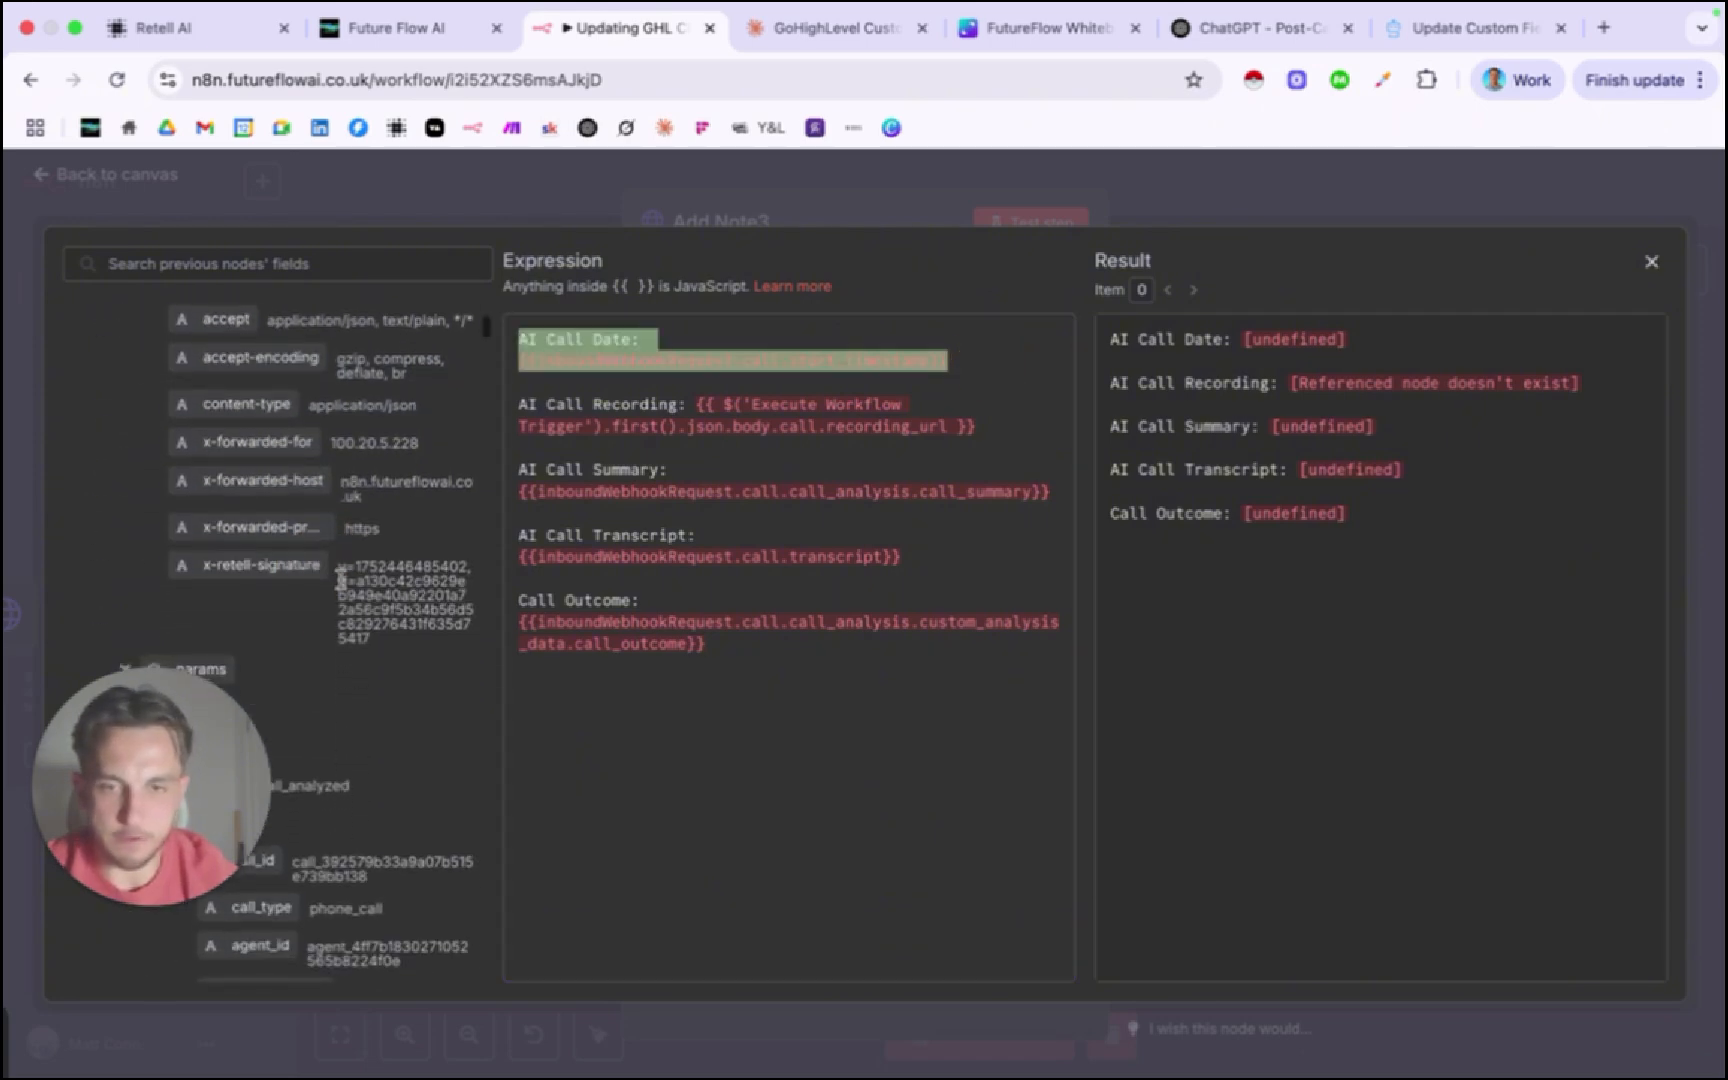
{"action": "left_click", "coordinate": [279, 284]}
{"action": "left_click", "coordinate": [286, 264]}
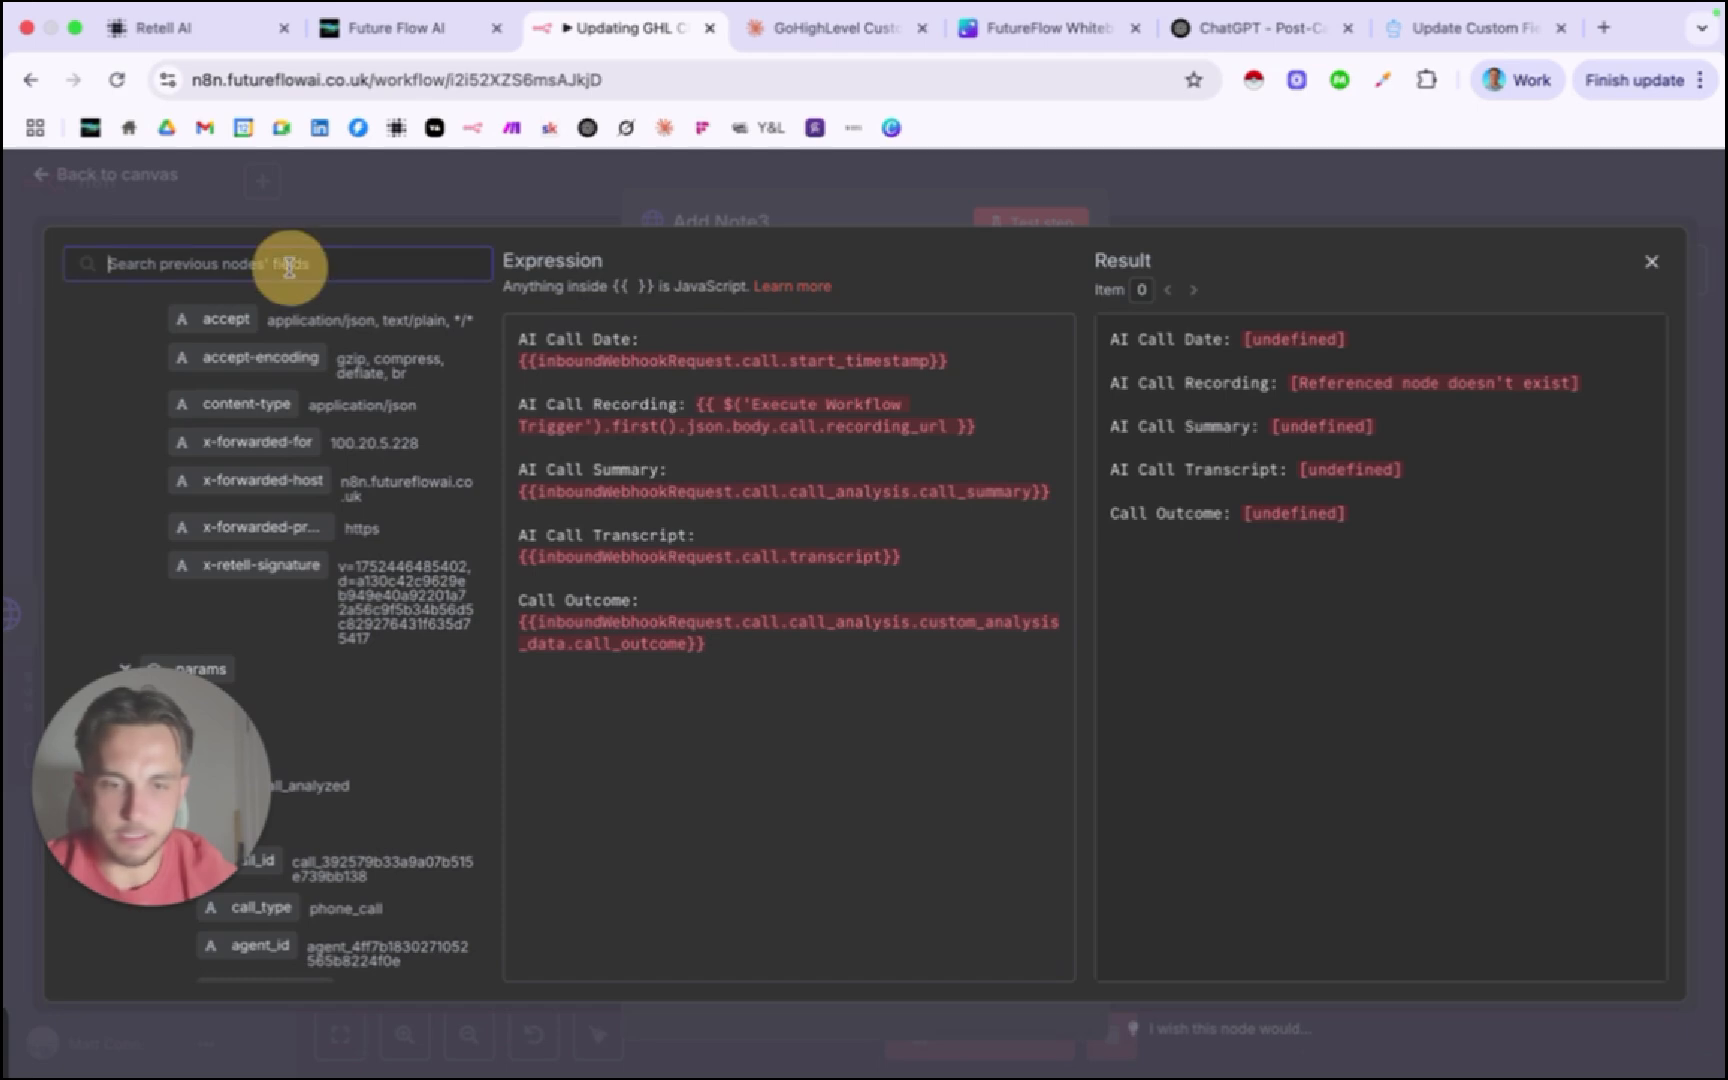
{"action": "type", "text": "timestamp"}
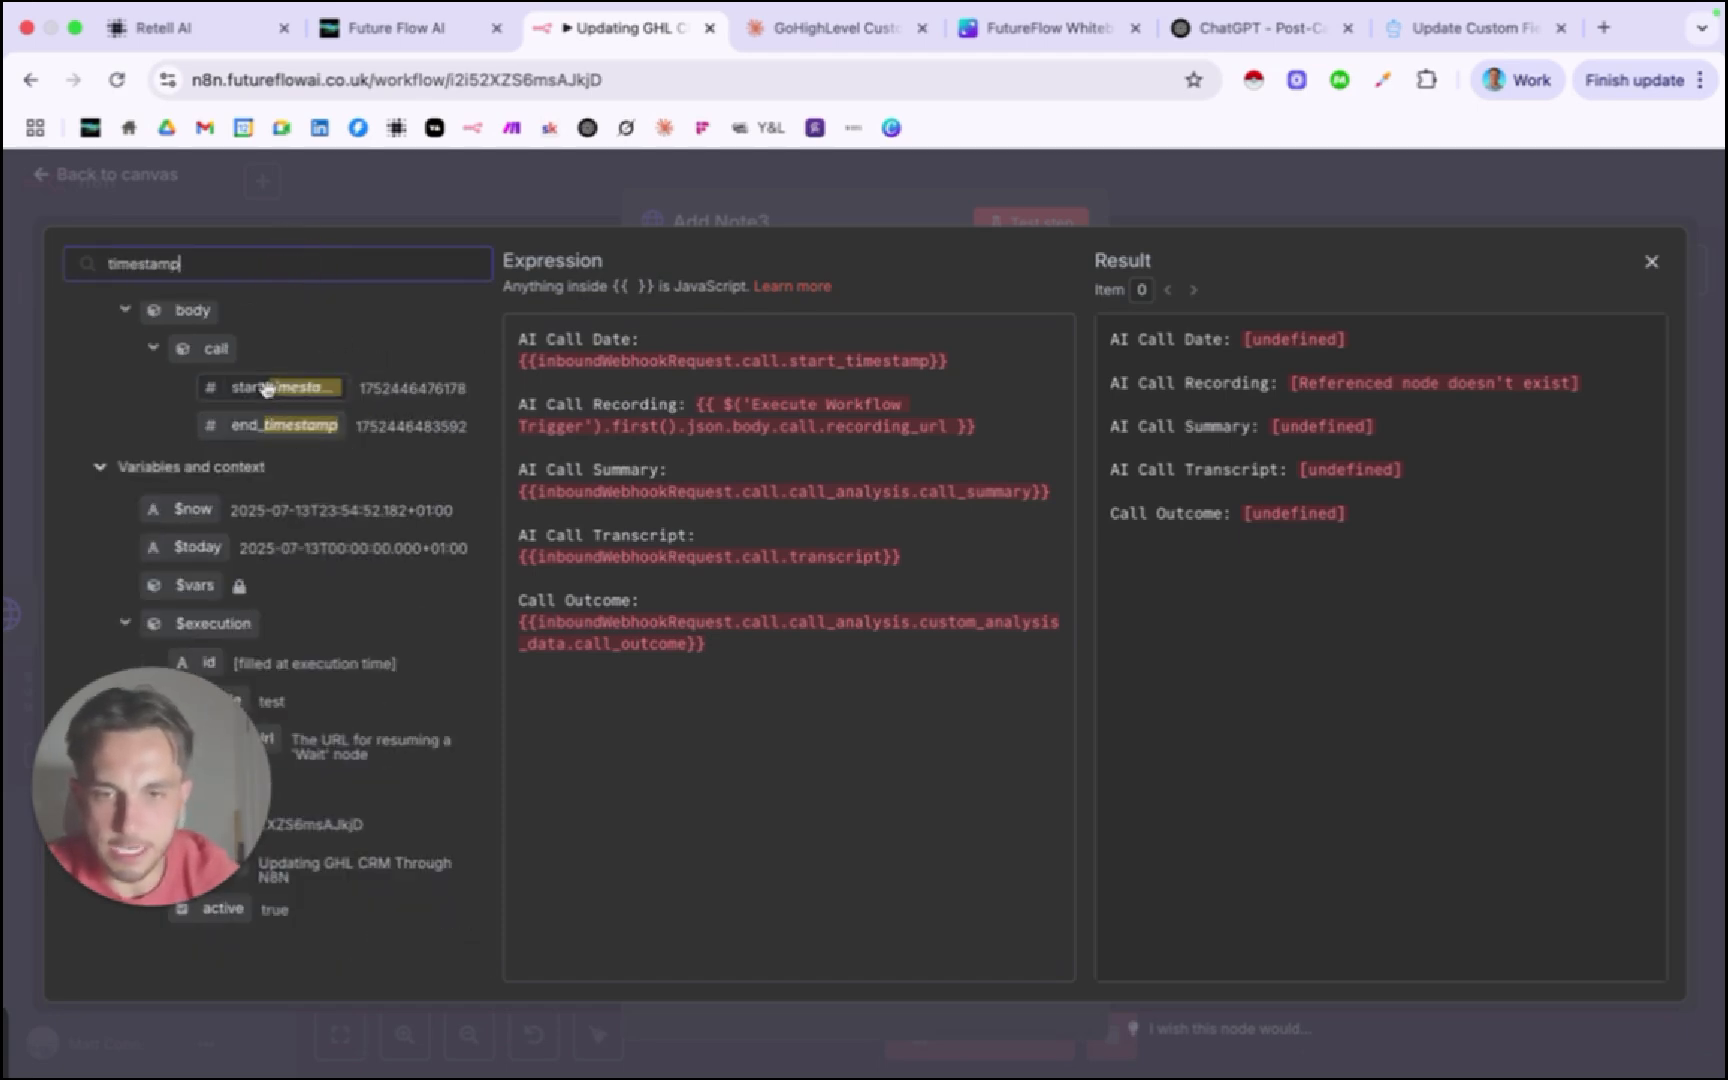
{"action": "left_click_drag", "start_coordinate": [267, 388], "coordinate": [995, 378]}
{"action": "key", "text": "BackSpace"}
{"action": "key", "text": "BackSpace"}
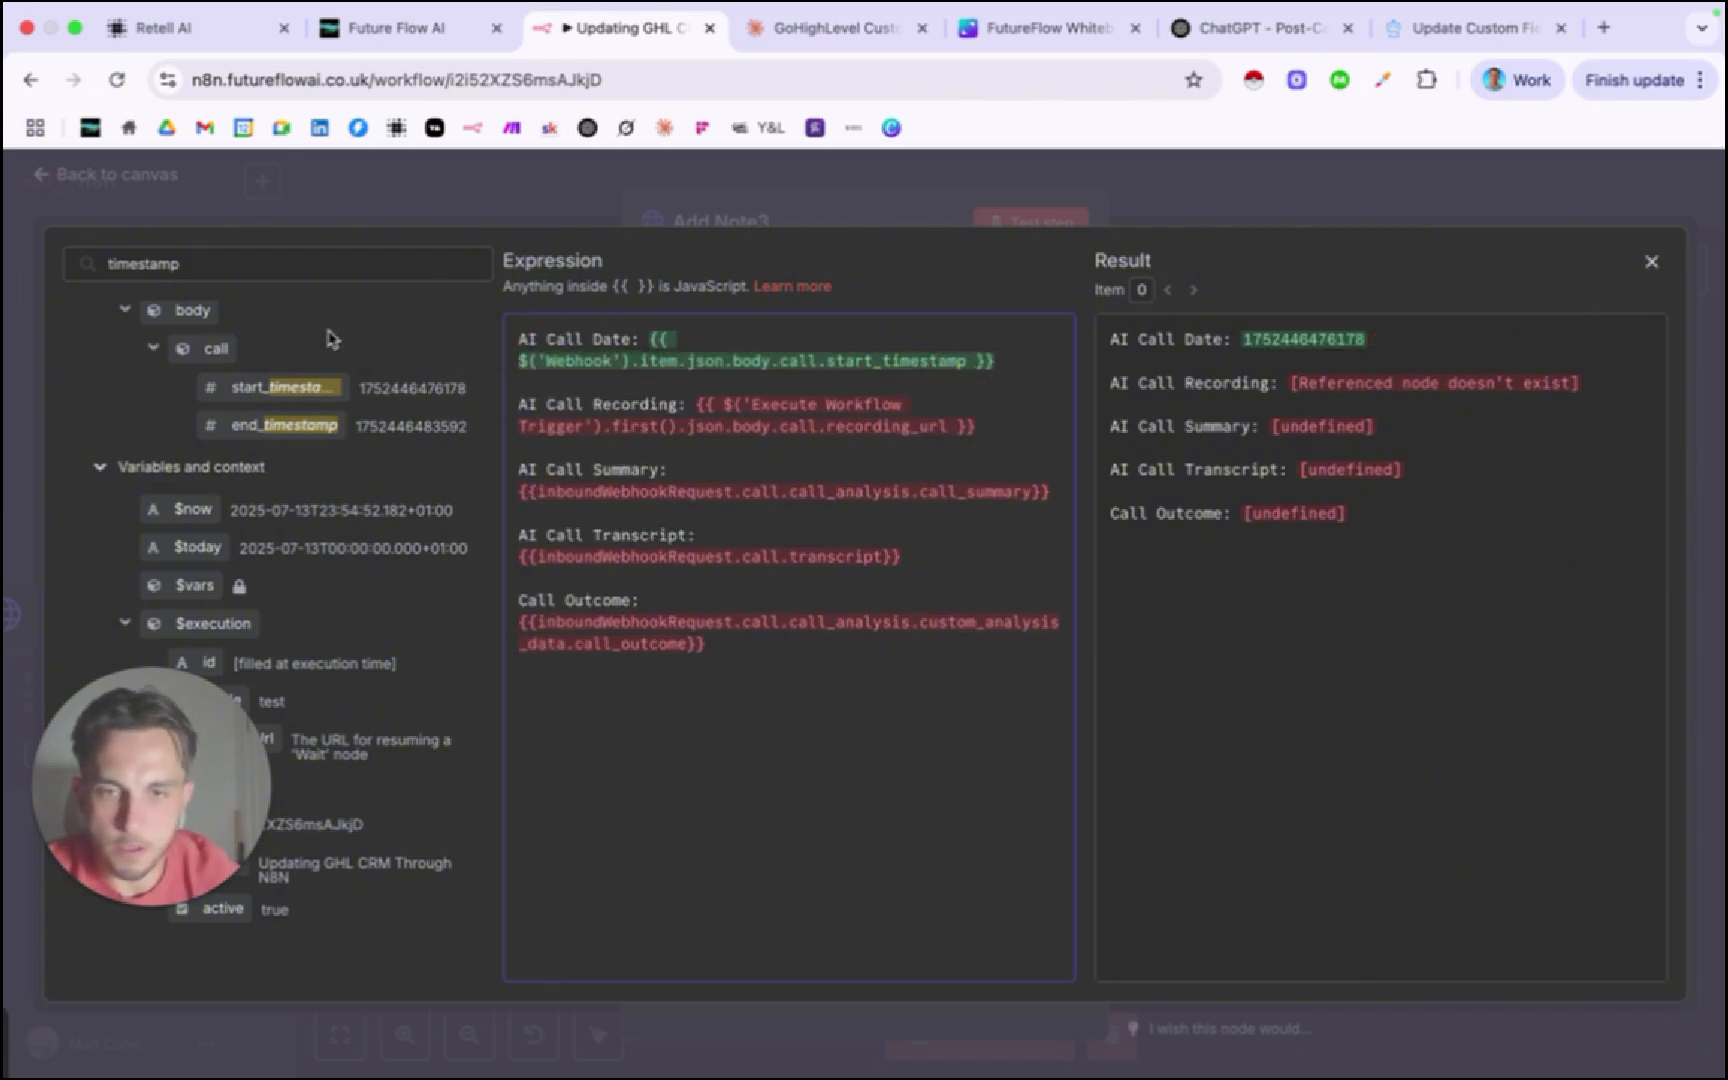
Search the previous nodes' fields for recording and replace the AI Call Recording expression with the webhook's recording_url.
{"action": "double_click", "coordinate": [310, 260]}
{"action": "type", "text": "recording"}
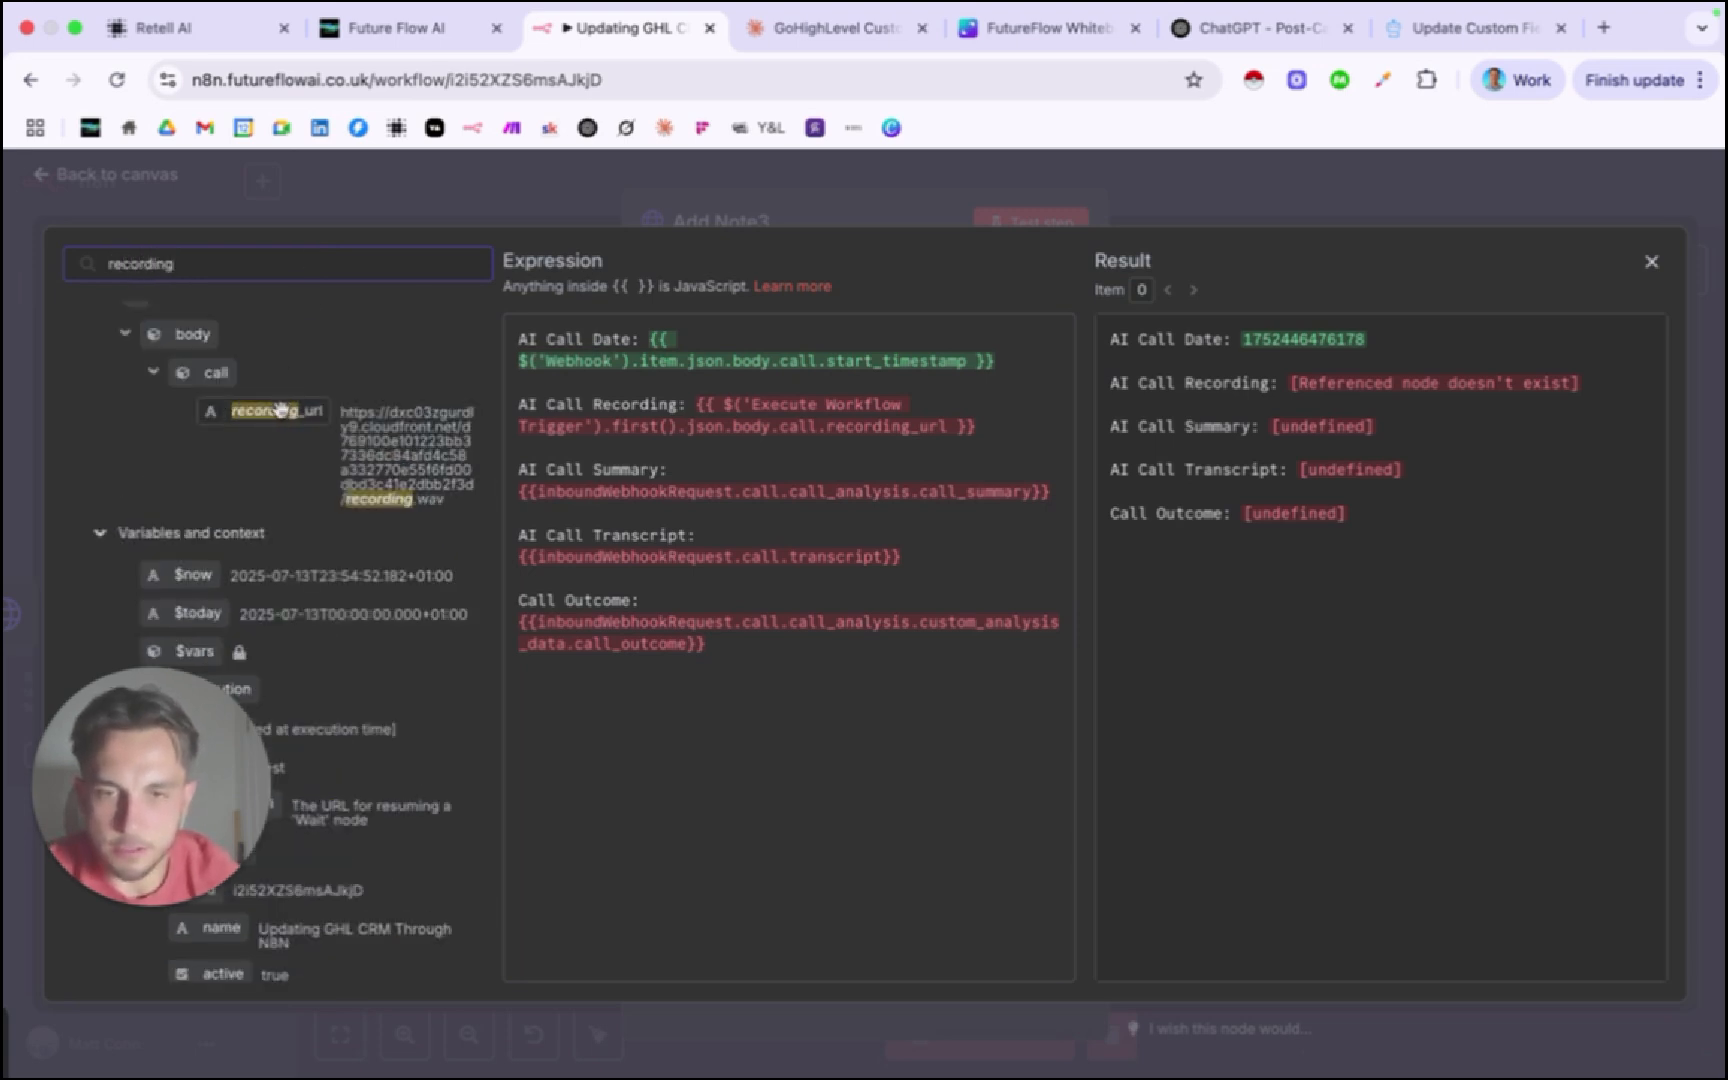
{"action": "left_click_drag", "start_coordinate": [278, 412], "coordinate": [752, 415]}
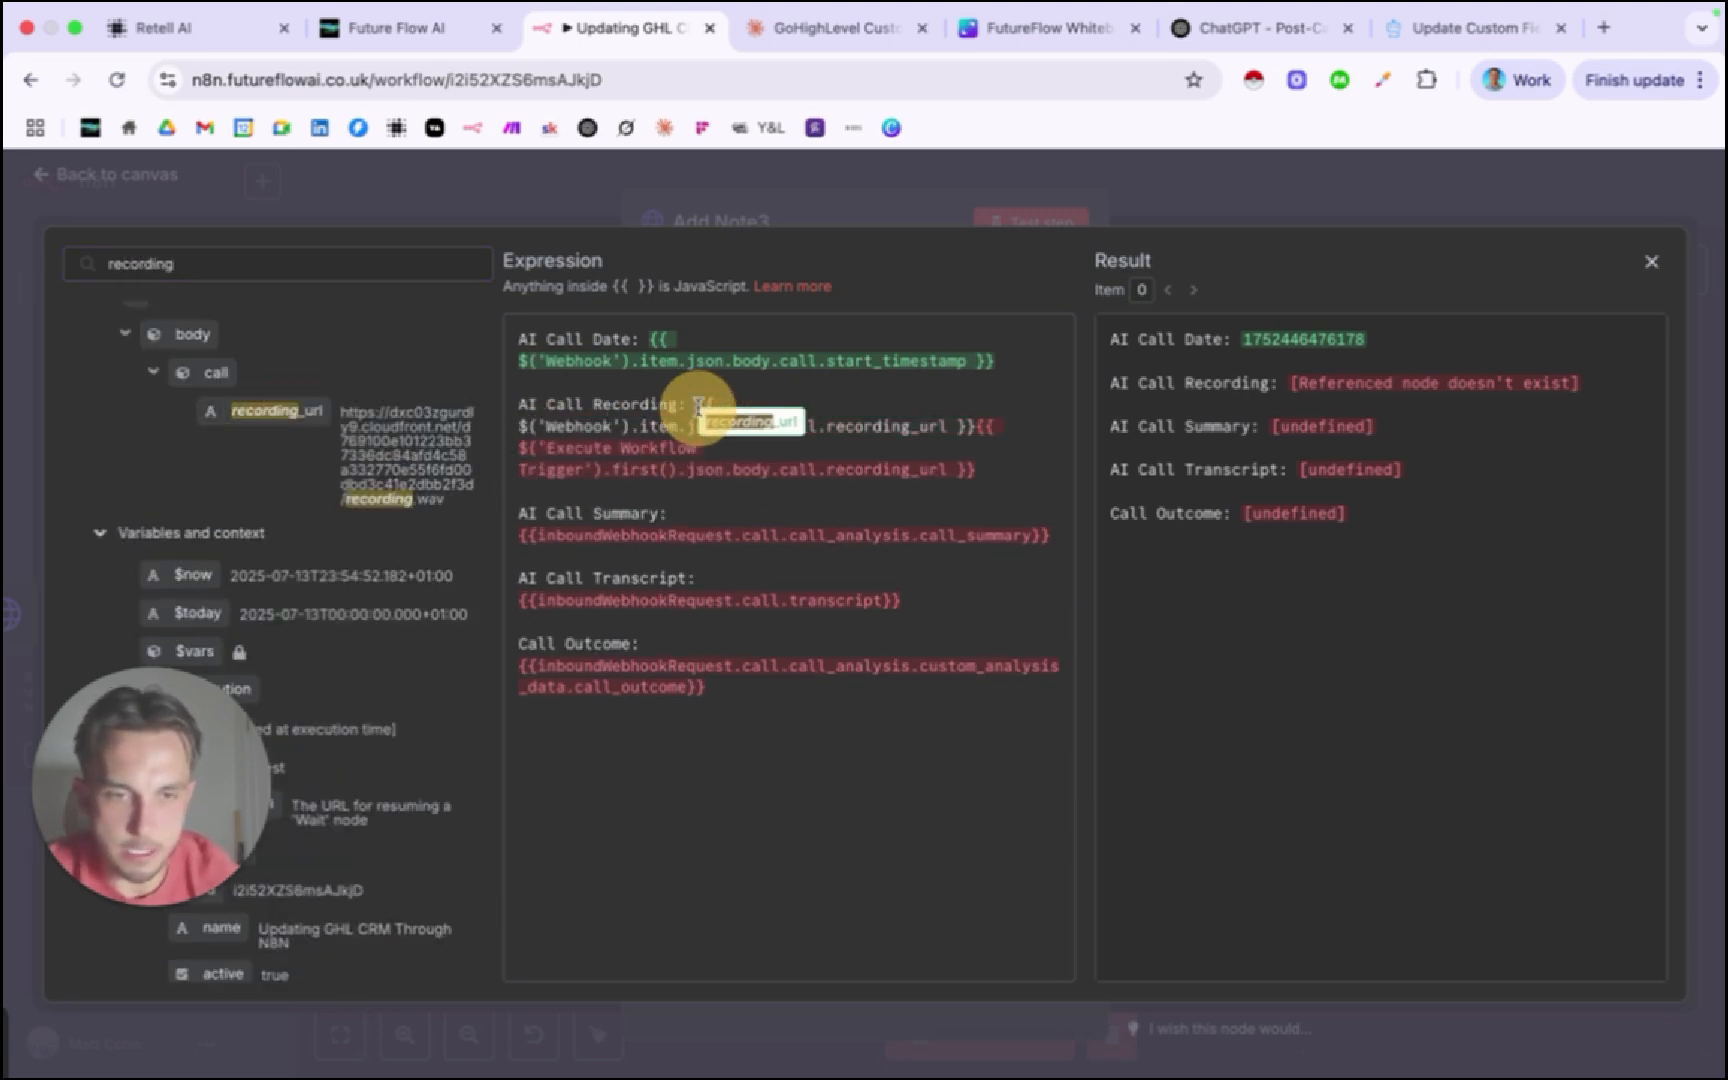
{"action": "left_click_drag", "start_coordinate": [977, 426], "coordinate": [977, 471]}
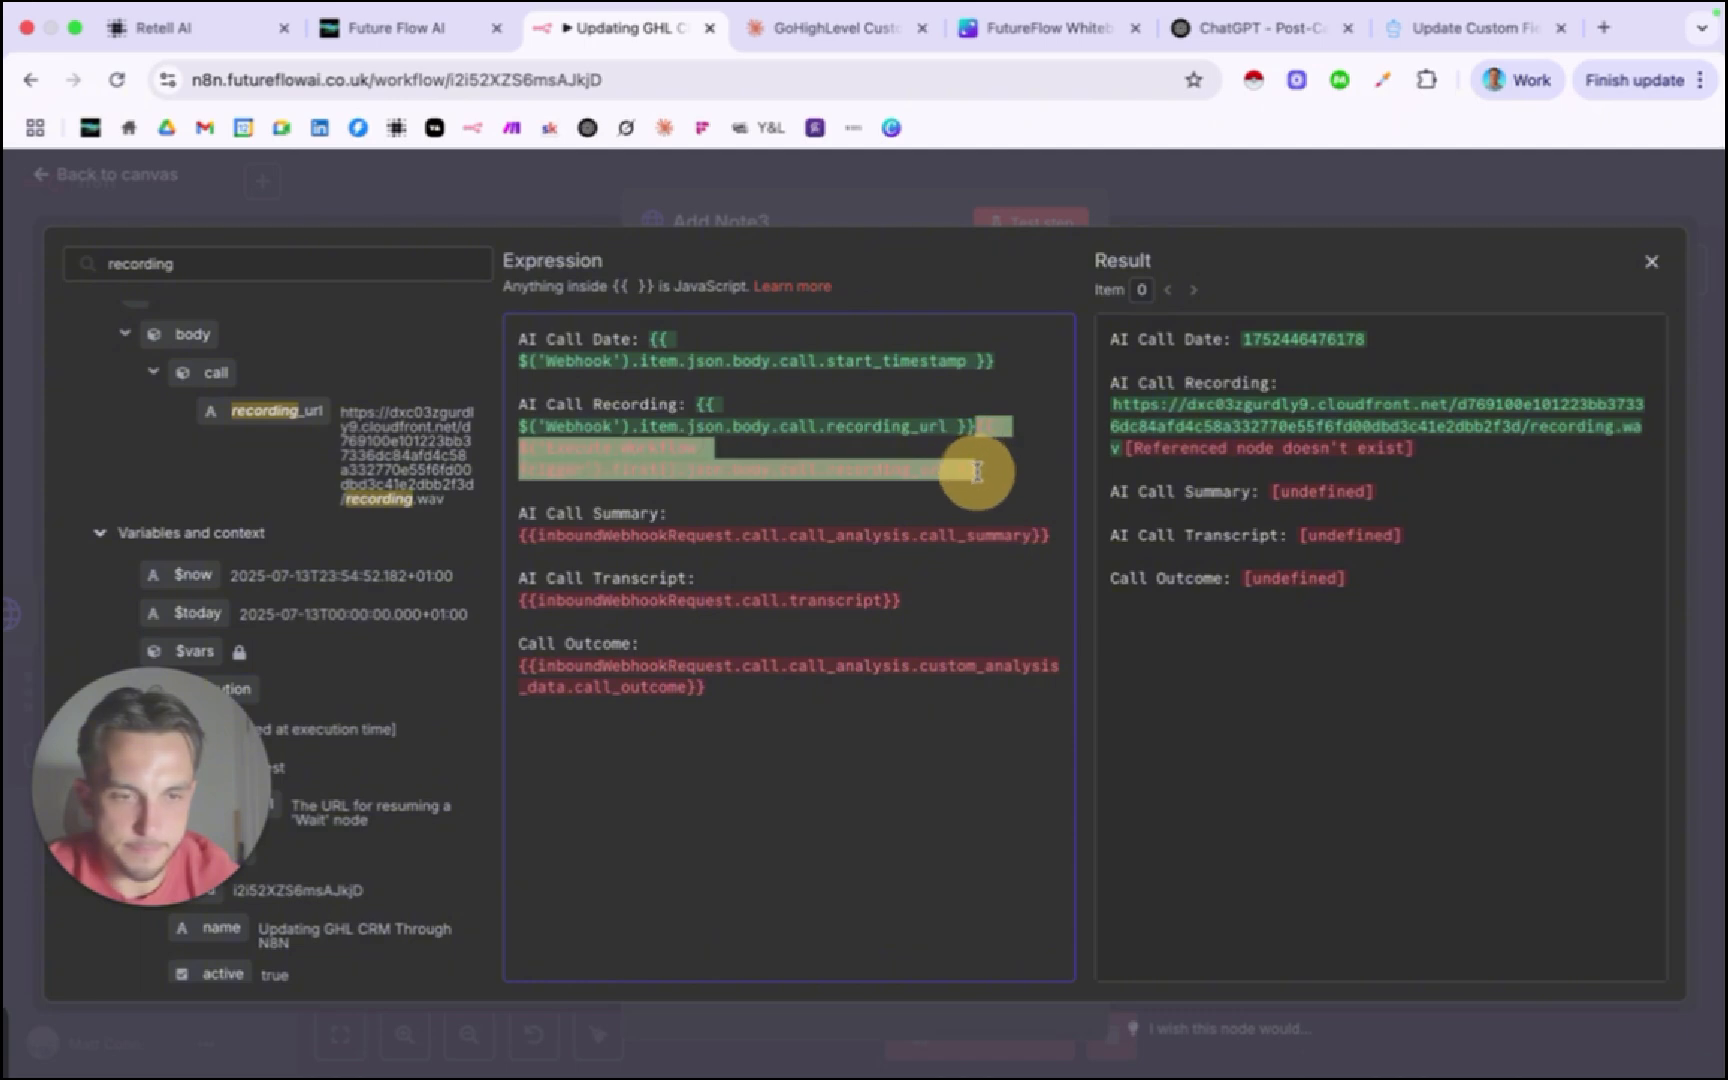
{"action": "key", "text": "BackSpace"}
Search the previous nodes' fields for summary and replace the AI Call Summary expression with the webhook's call_summary.
{"action": "double_click", "coordinate": [316, 263]}
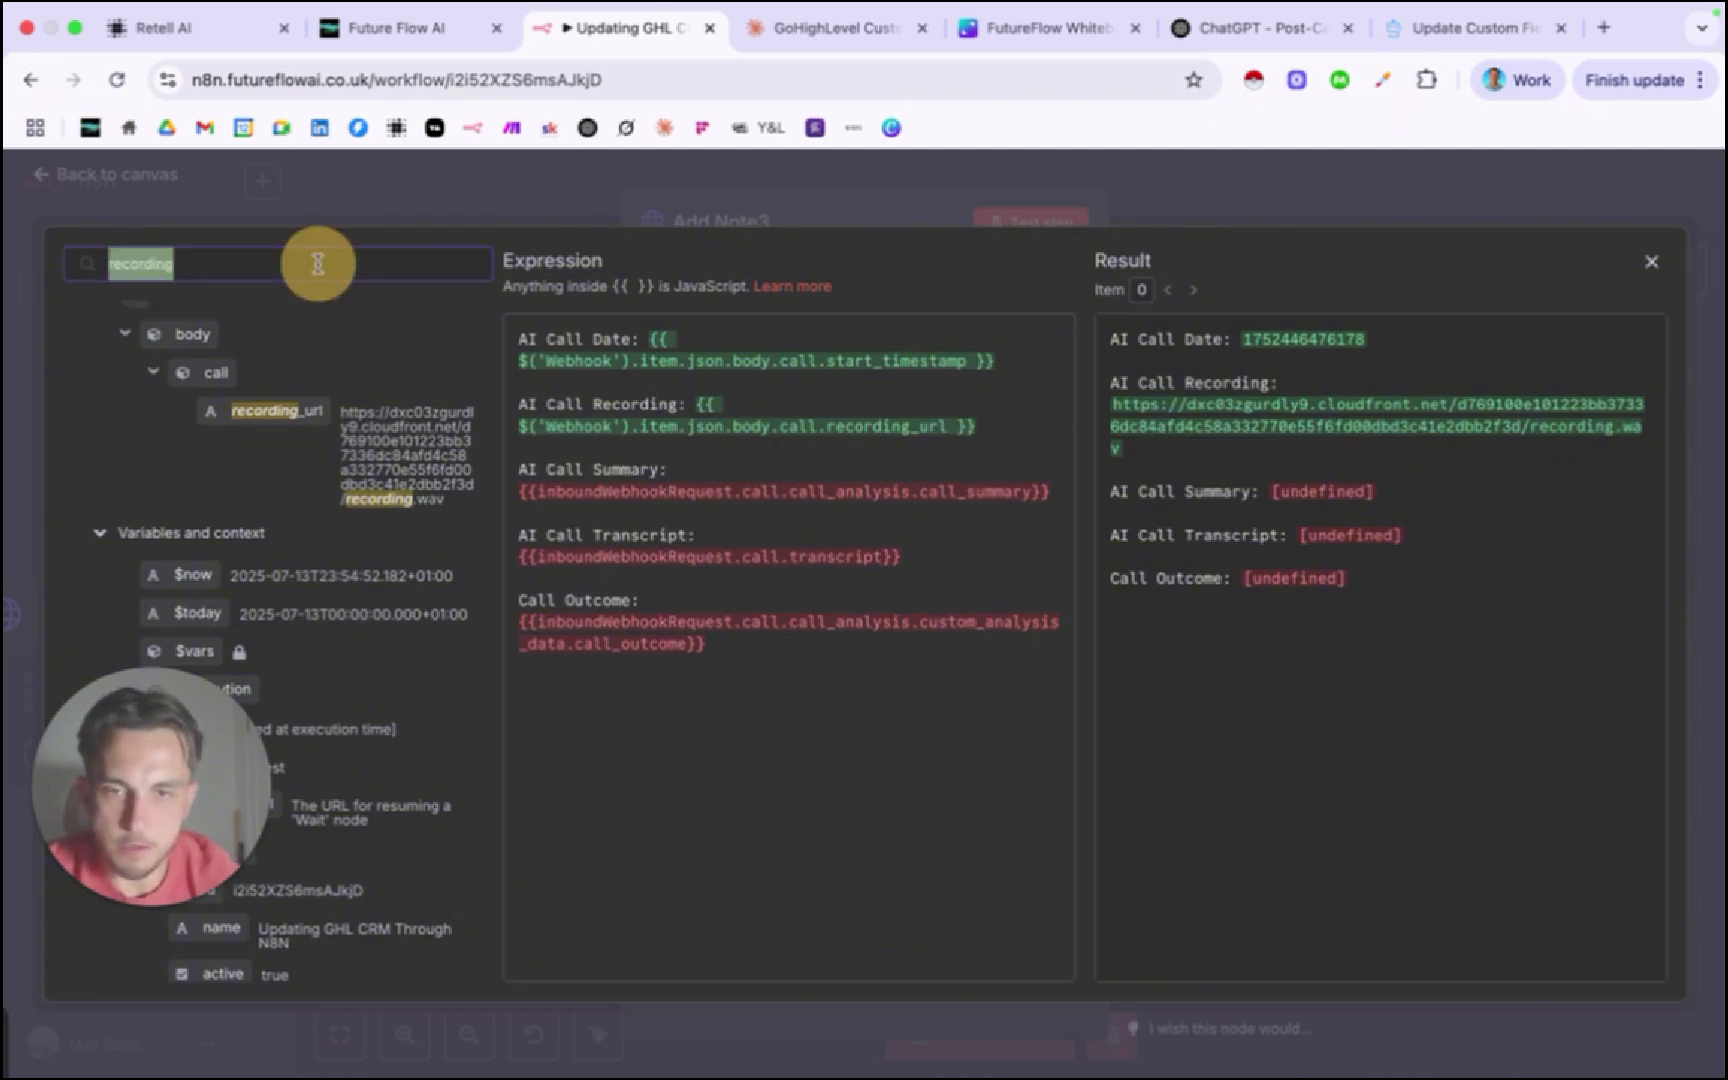
{"action": "type", "text": "summary"}
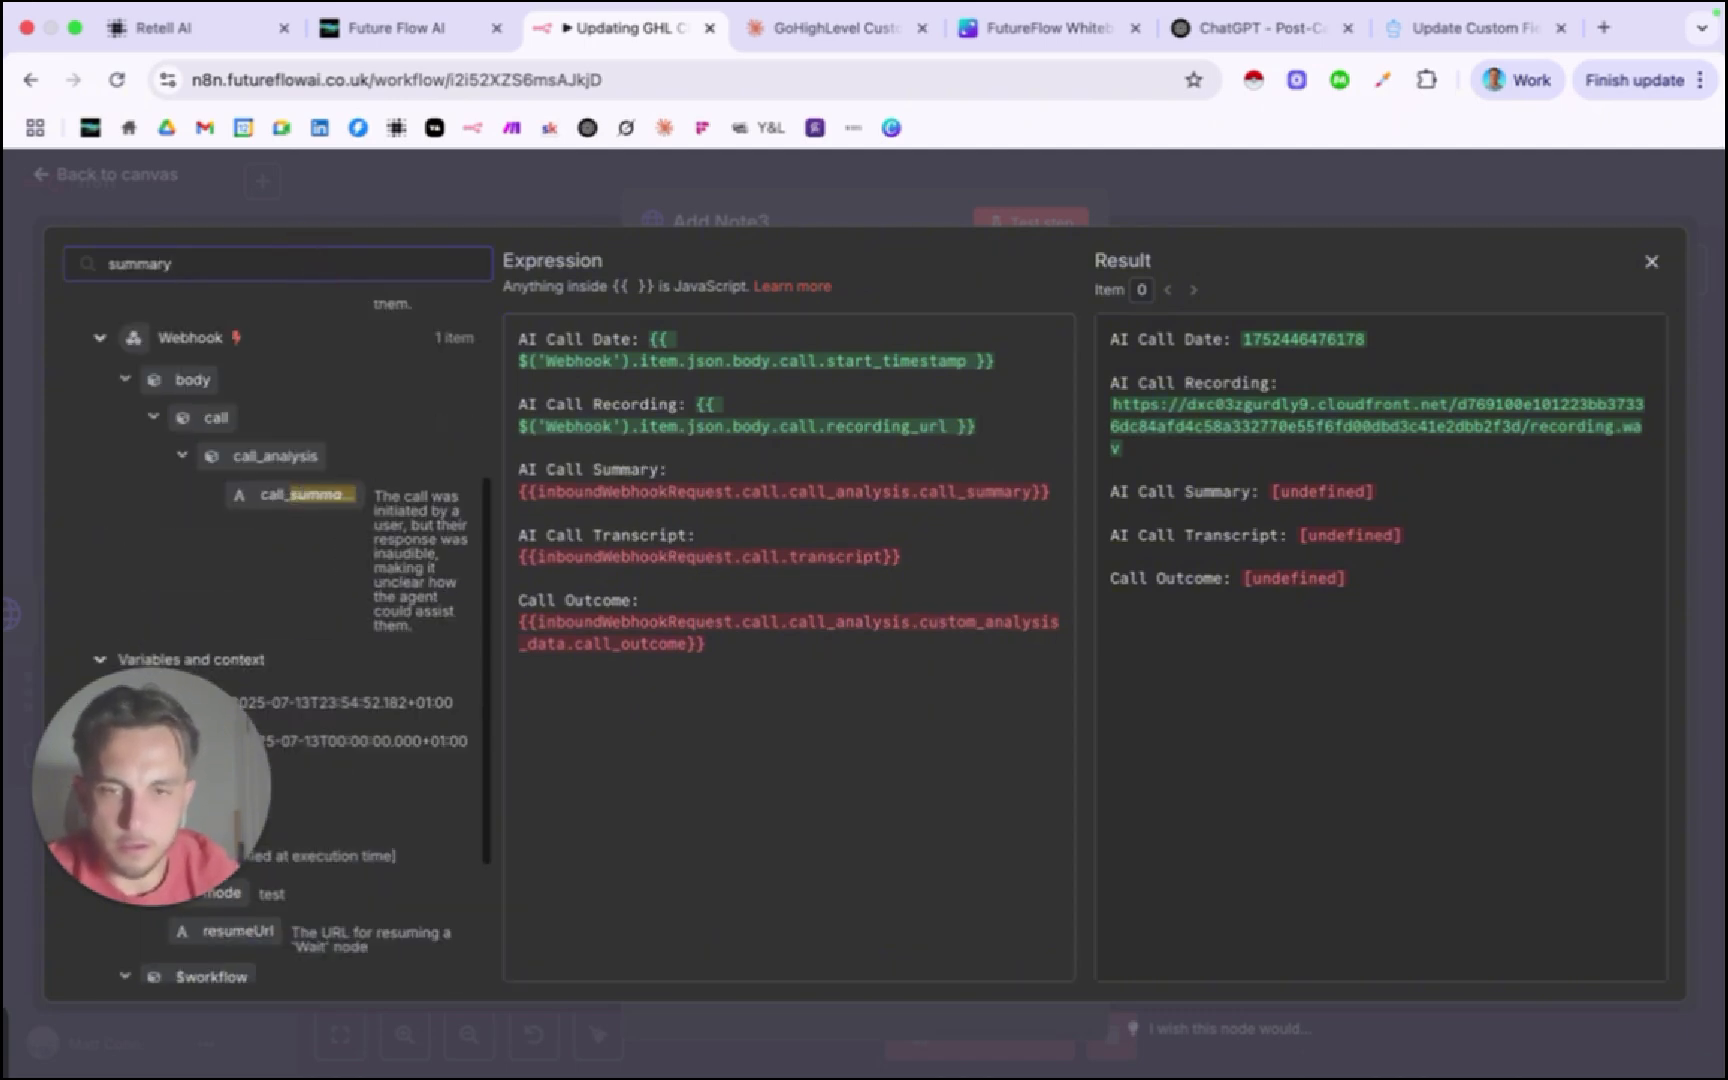
{"action": "left_click_drag", "start_coordinate": [283, 494], "coordinate": [1076, 540]}
{"action": "key", "text": "BackSpace"}
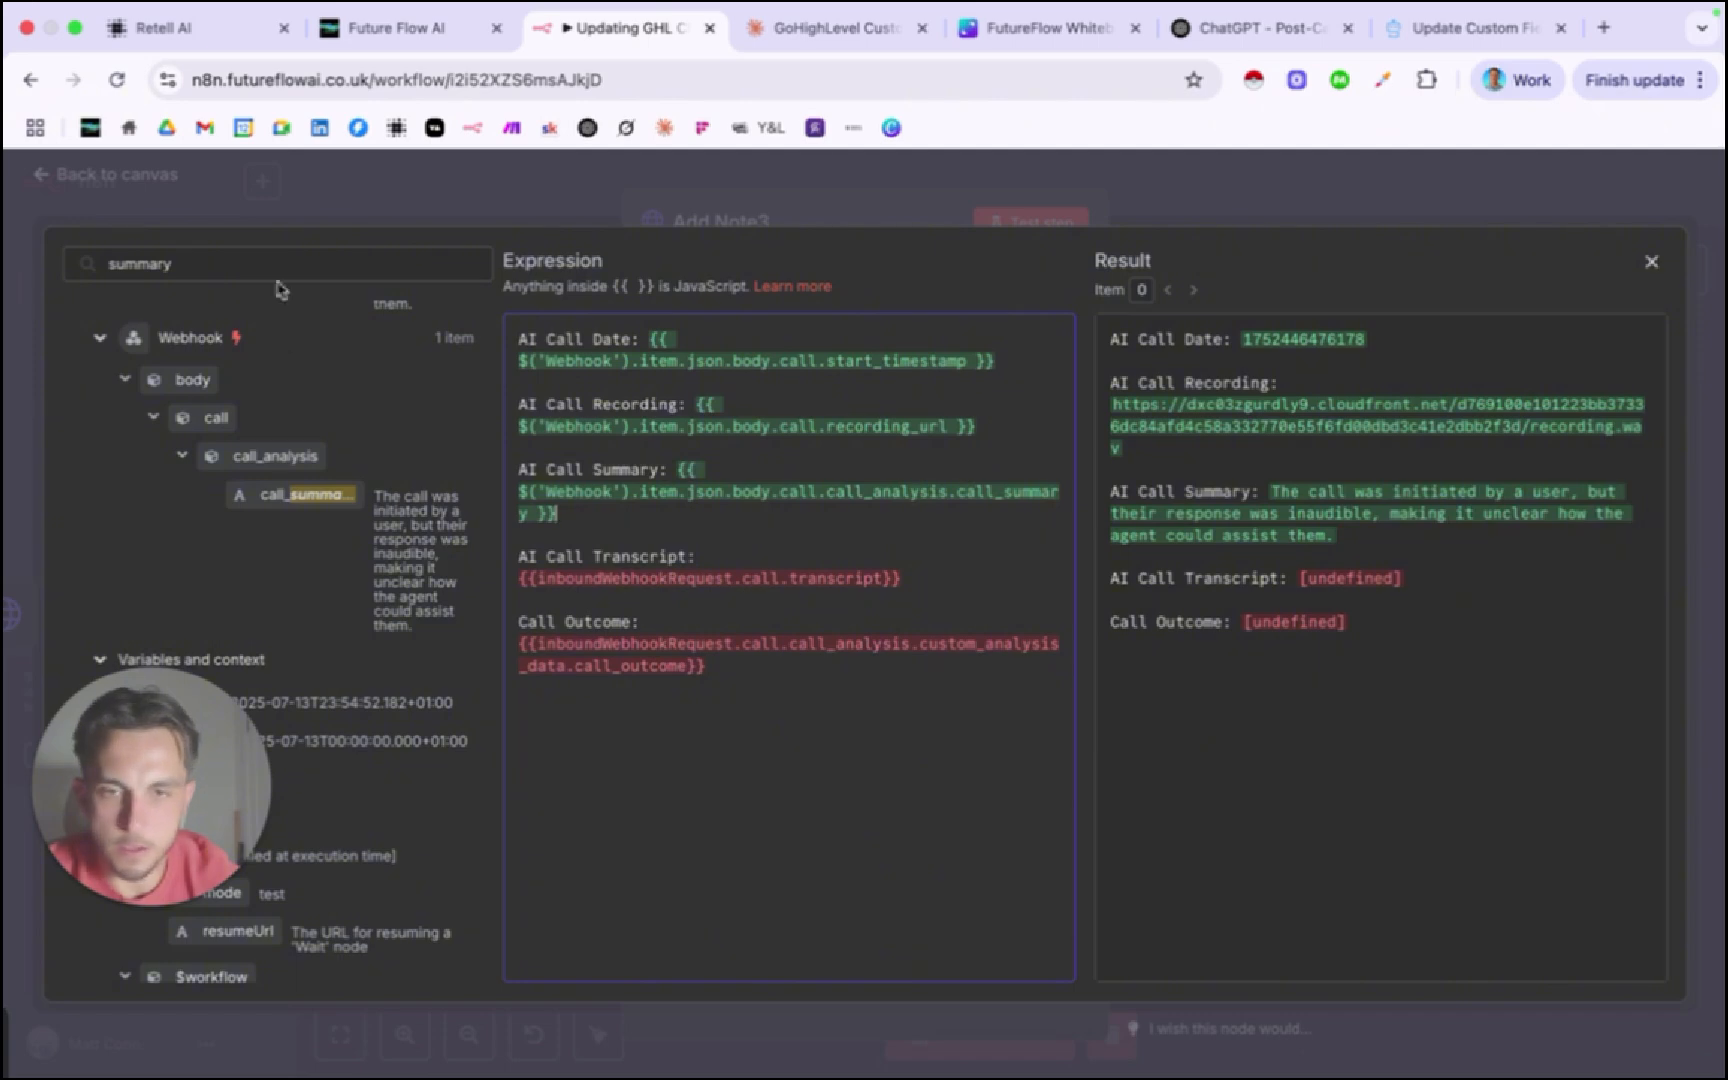
Search the previous nodes' fields for transcript and replace the AI Call Transcript expression with the transcript from the only 'call_analyzed' node.
{"action": "triple_click", "coordinate": [276, 252]}
{"action": "type", "text": "transcript"}
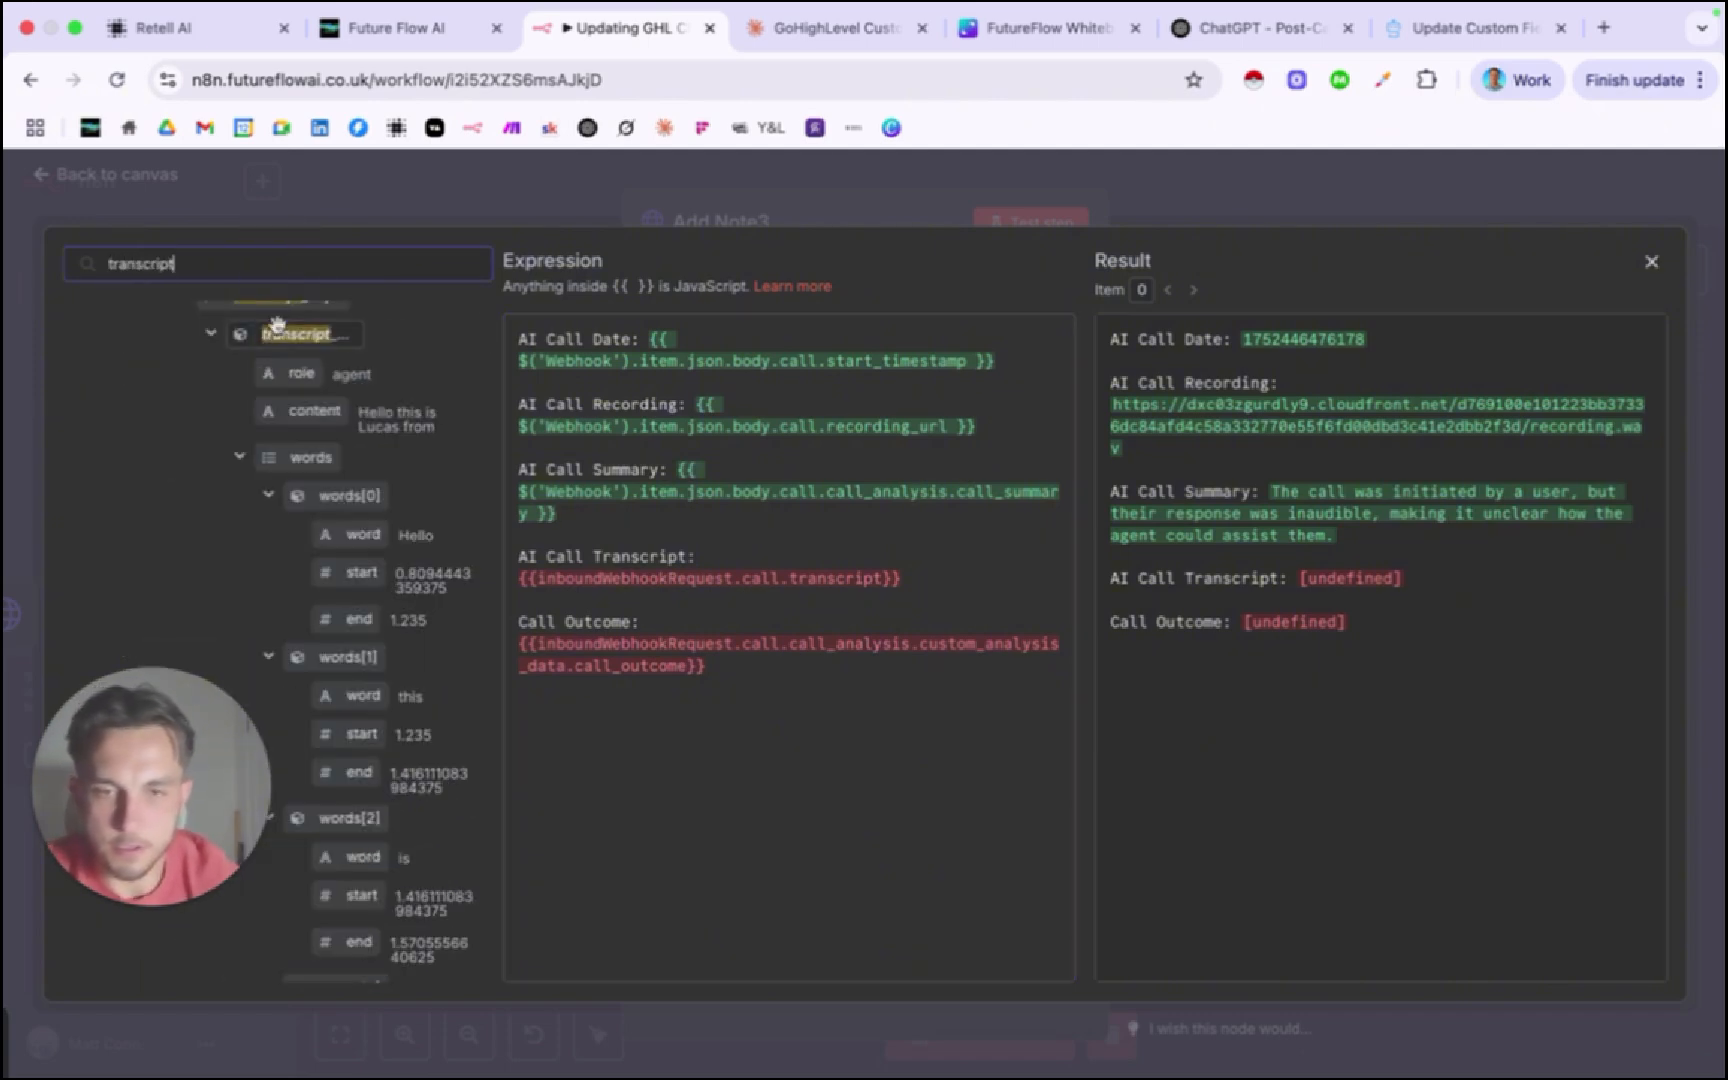
{"action": "scroll", "coordinate": [360, 522], "scroll_direction": "up", "scroll_amount": 2}
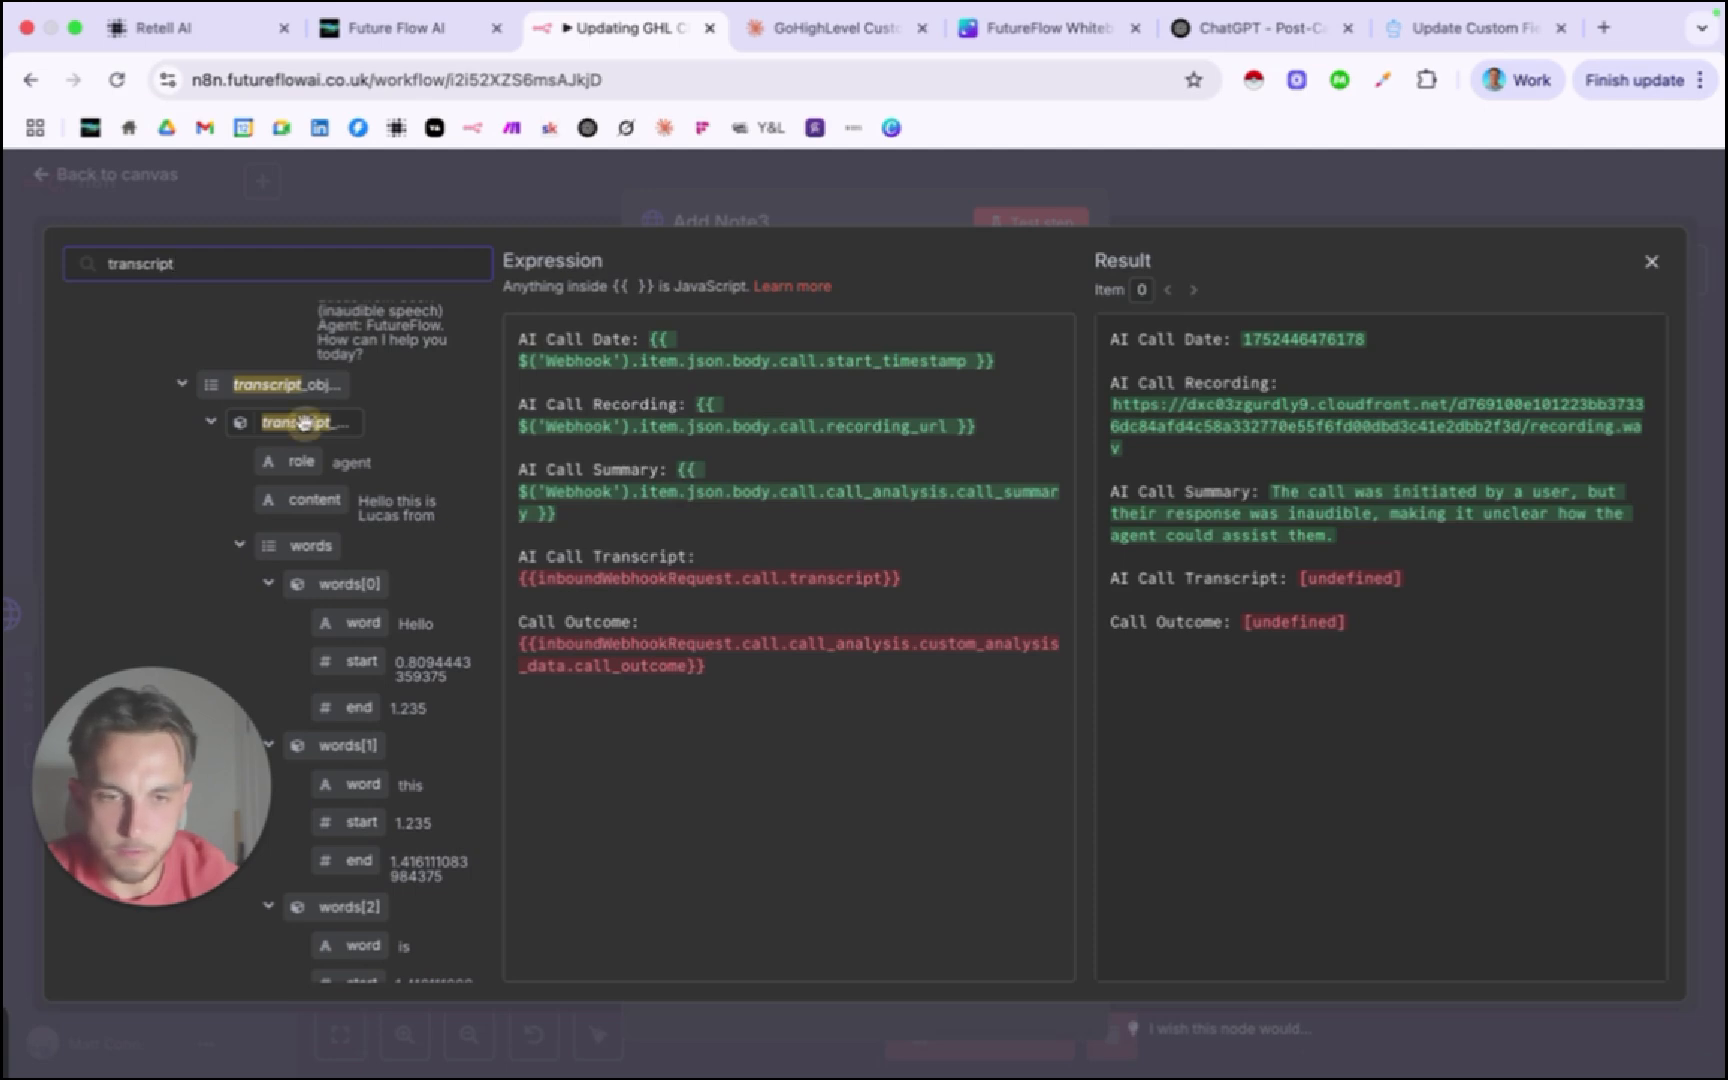
{"action": "left_click_drag", "start_coordinate": [304, 423], "coordinate": [305, 425]}
{"action": "scroll", "coordinate": [285, 426], "scroll_direction": "up", "scroll_amount": 3}
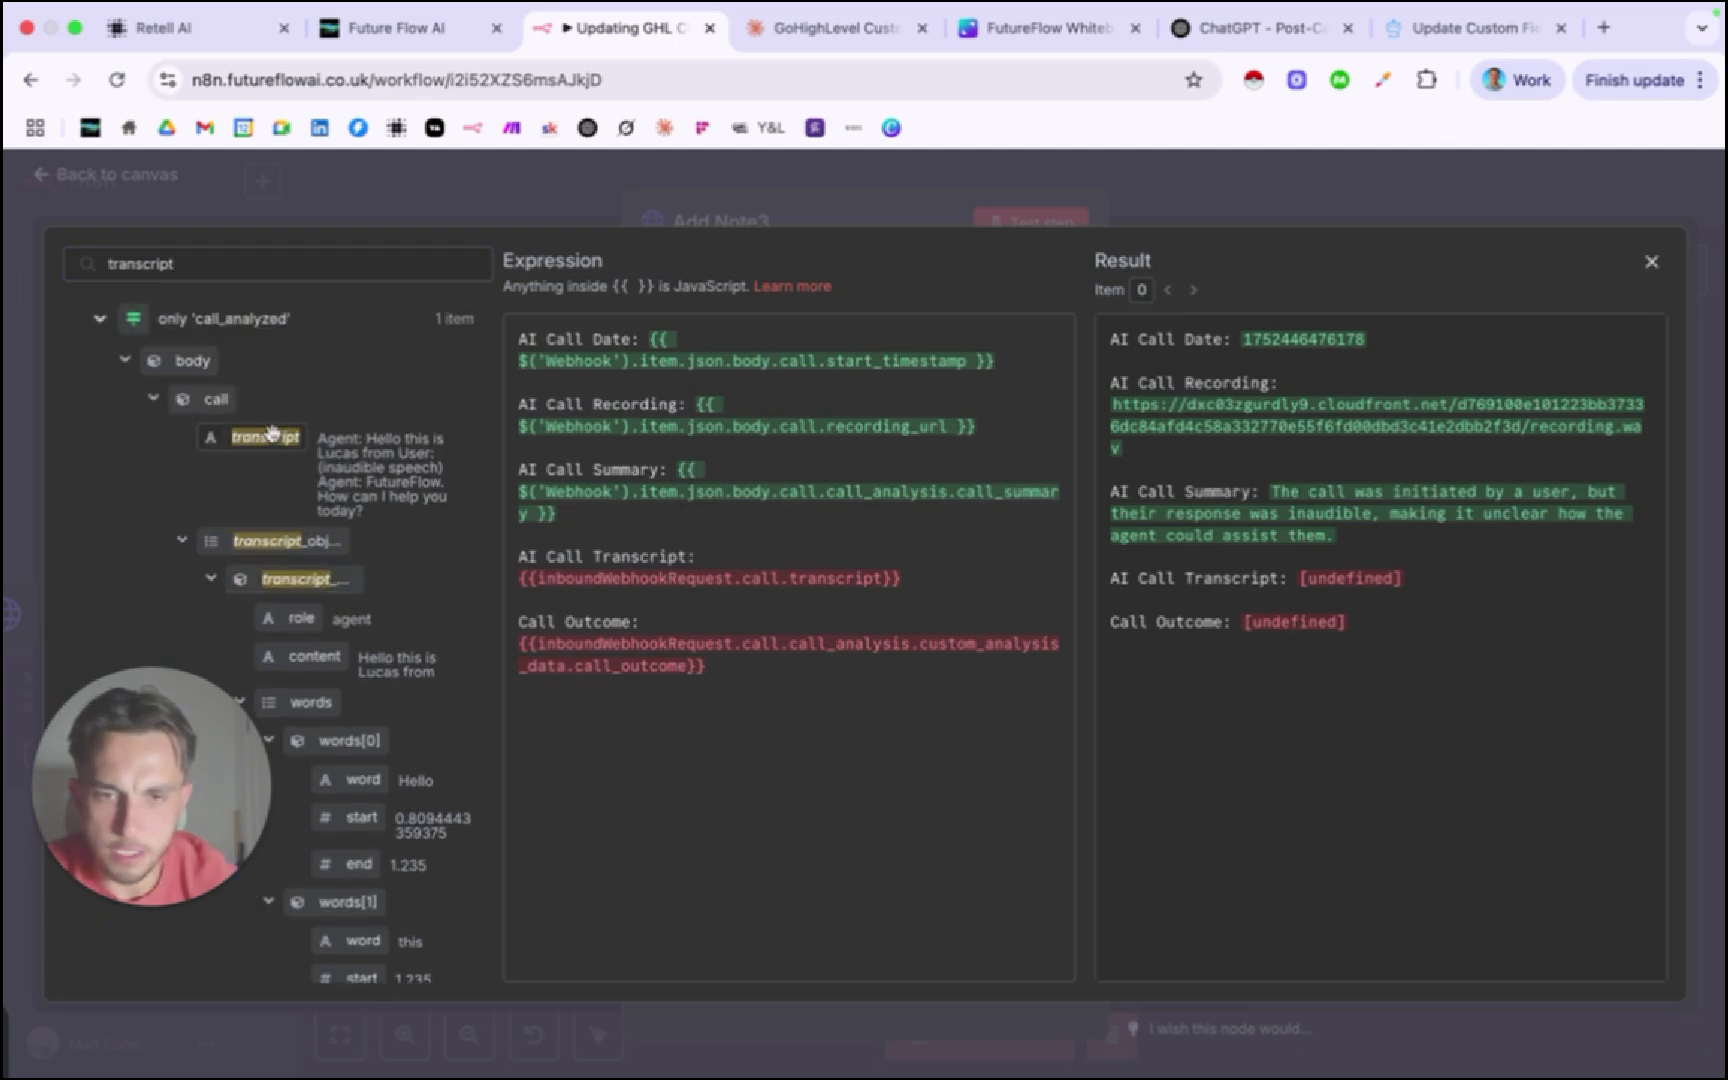
{"action": "left_click_drag", "start_coordinate": [270, 436], "coordinate": [521, 580]}
{"action": "key", "text": "BackSpace"}
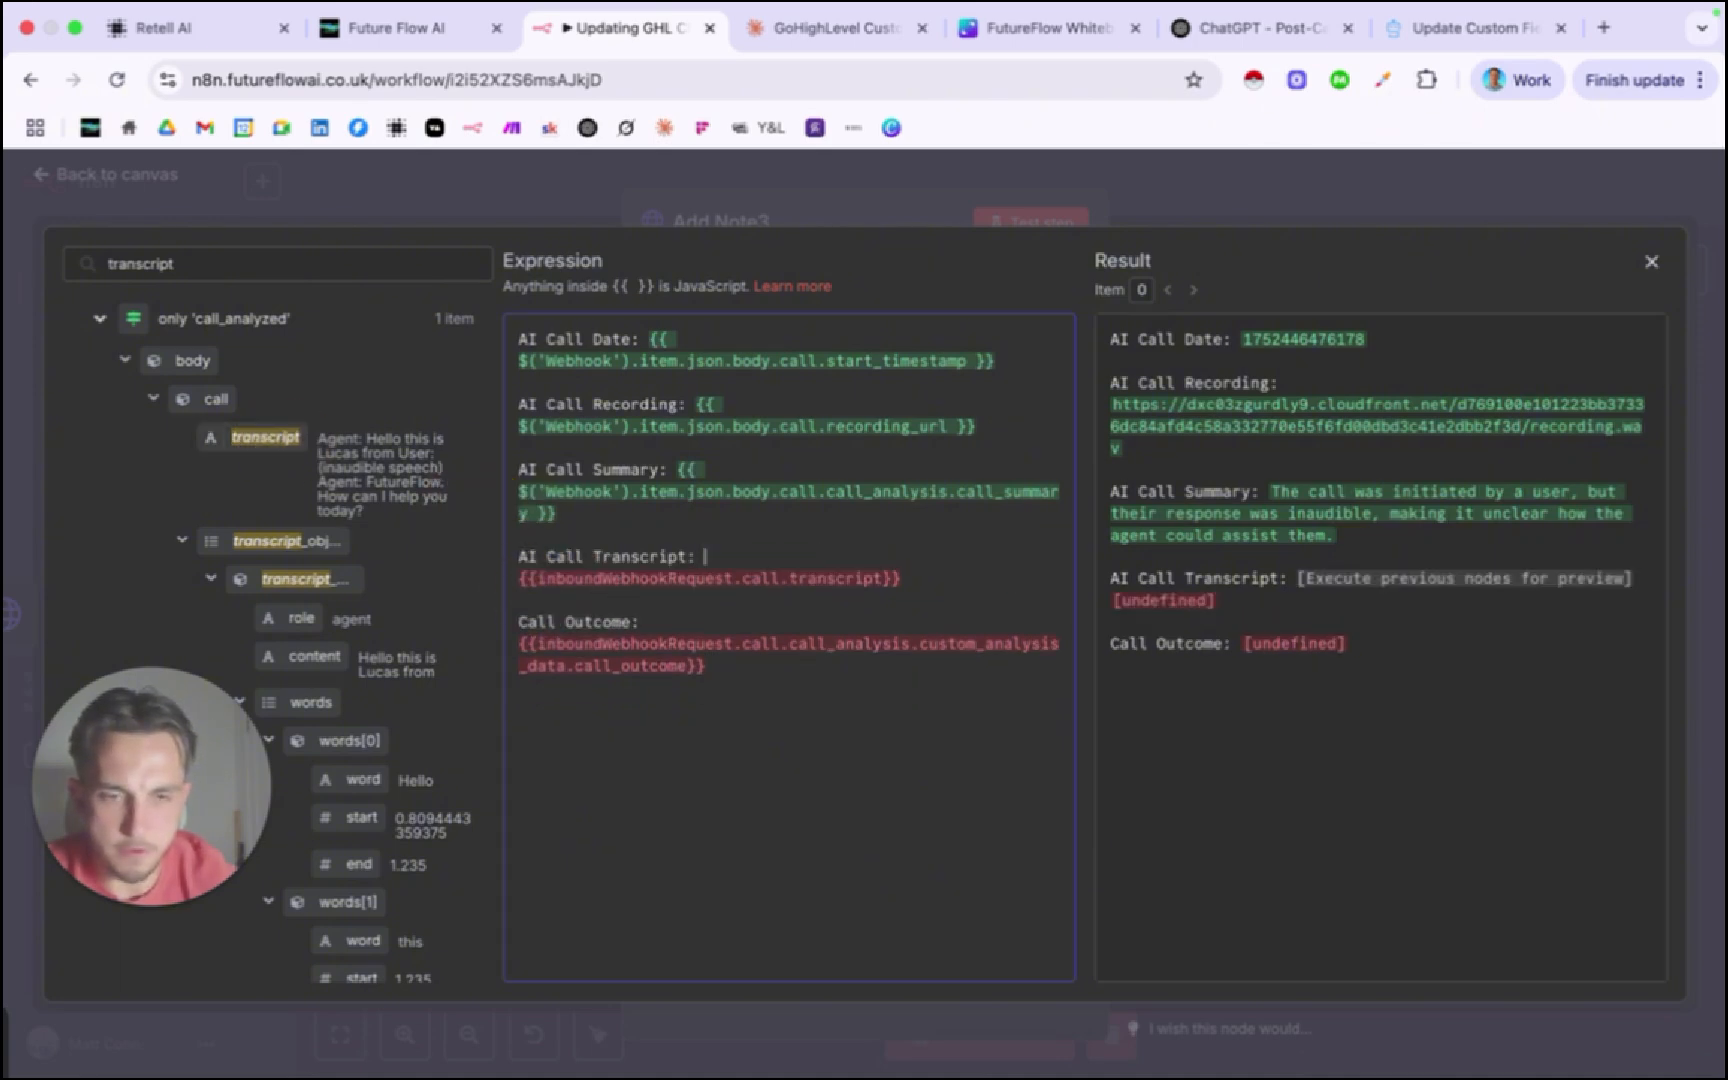
{"action": "scroll", "coordinate": [420, 575], "scroll_direction": "down", "scroll_amount": 10}
{"action": "scroll", "coordinate": [420, 575], "scroll_direction": "down", "scroll_amount": 15}
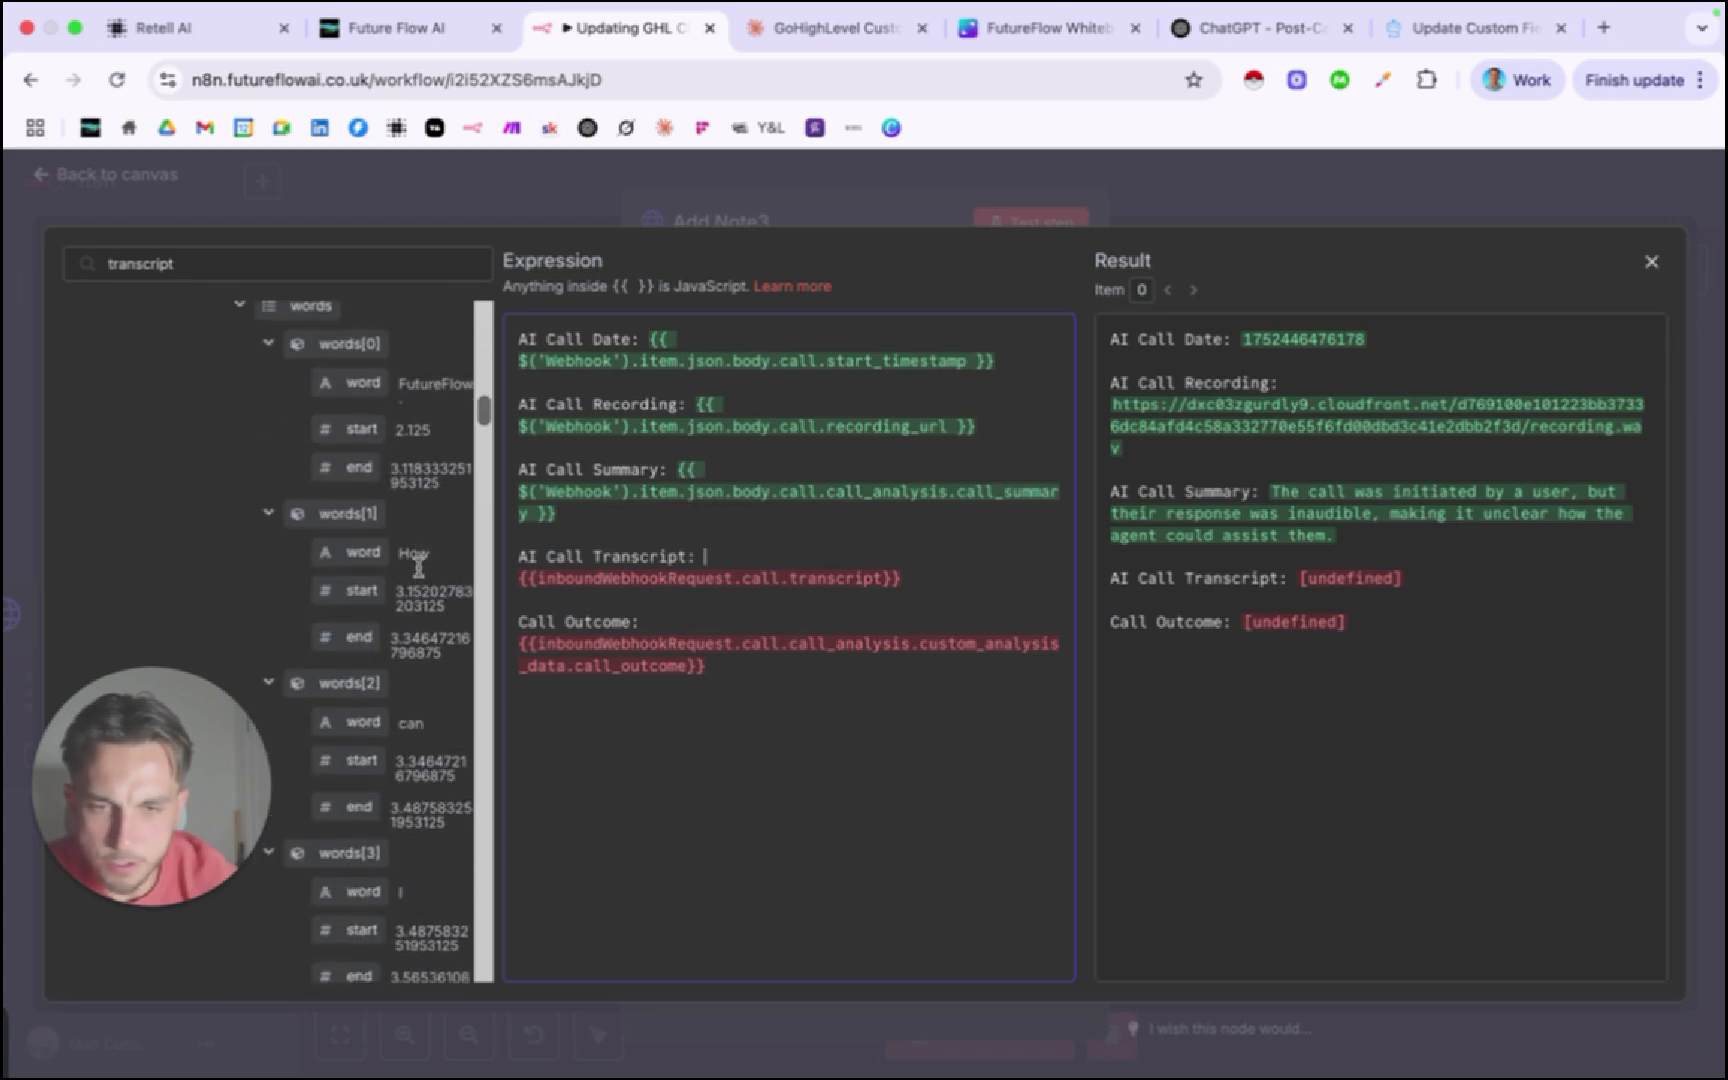
{"action": "scroll", "coordinate": [420, 575], "scroll_direction": "down", "scroll_amount": 20}
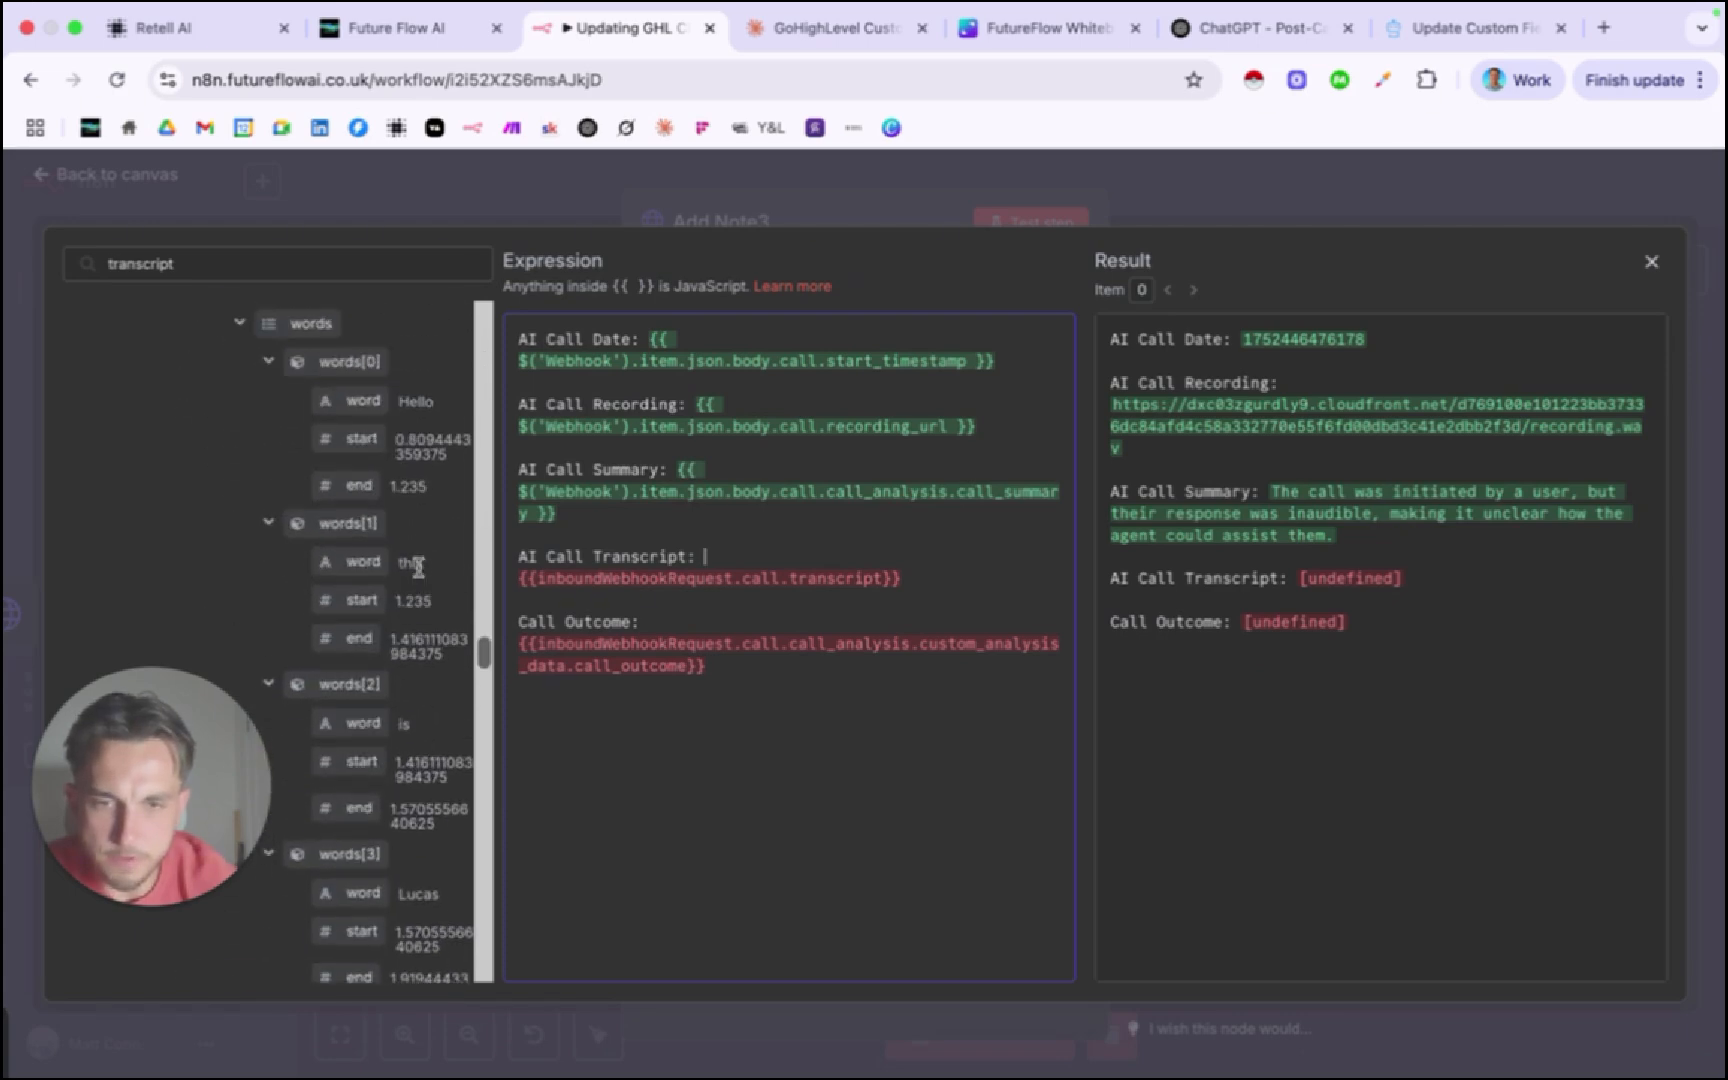
{"action": "scroll", "coordinate": [420, 575], "scroll_direction": "up", "scroll_amount": 10}
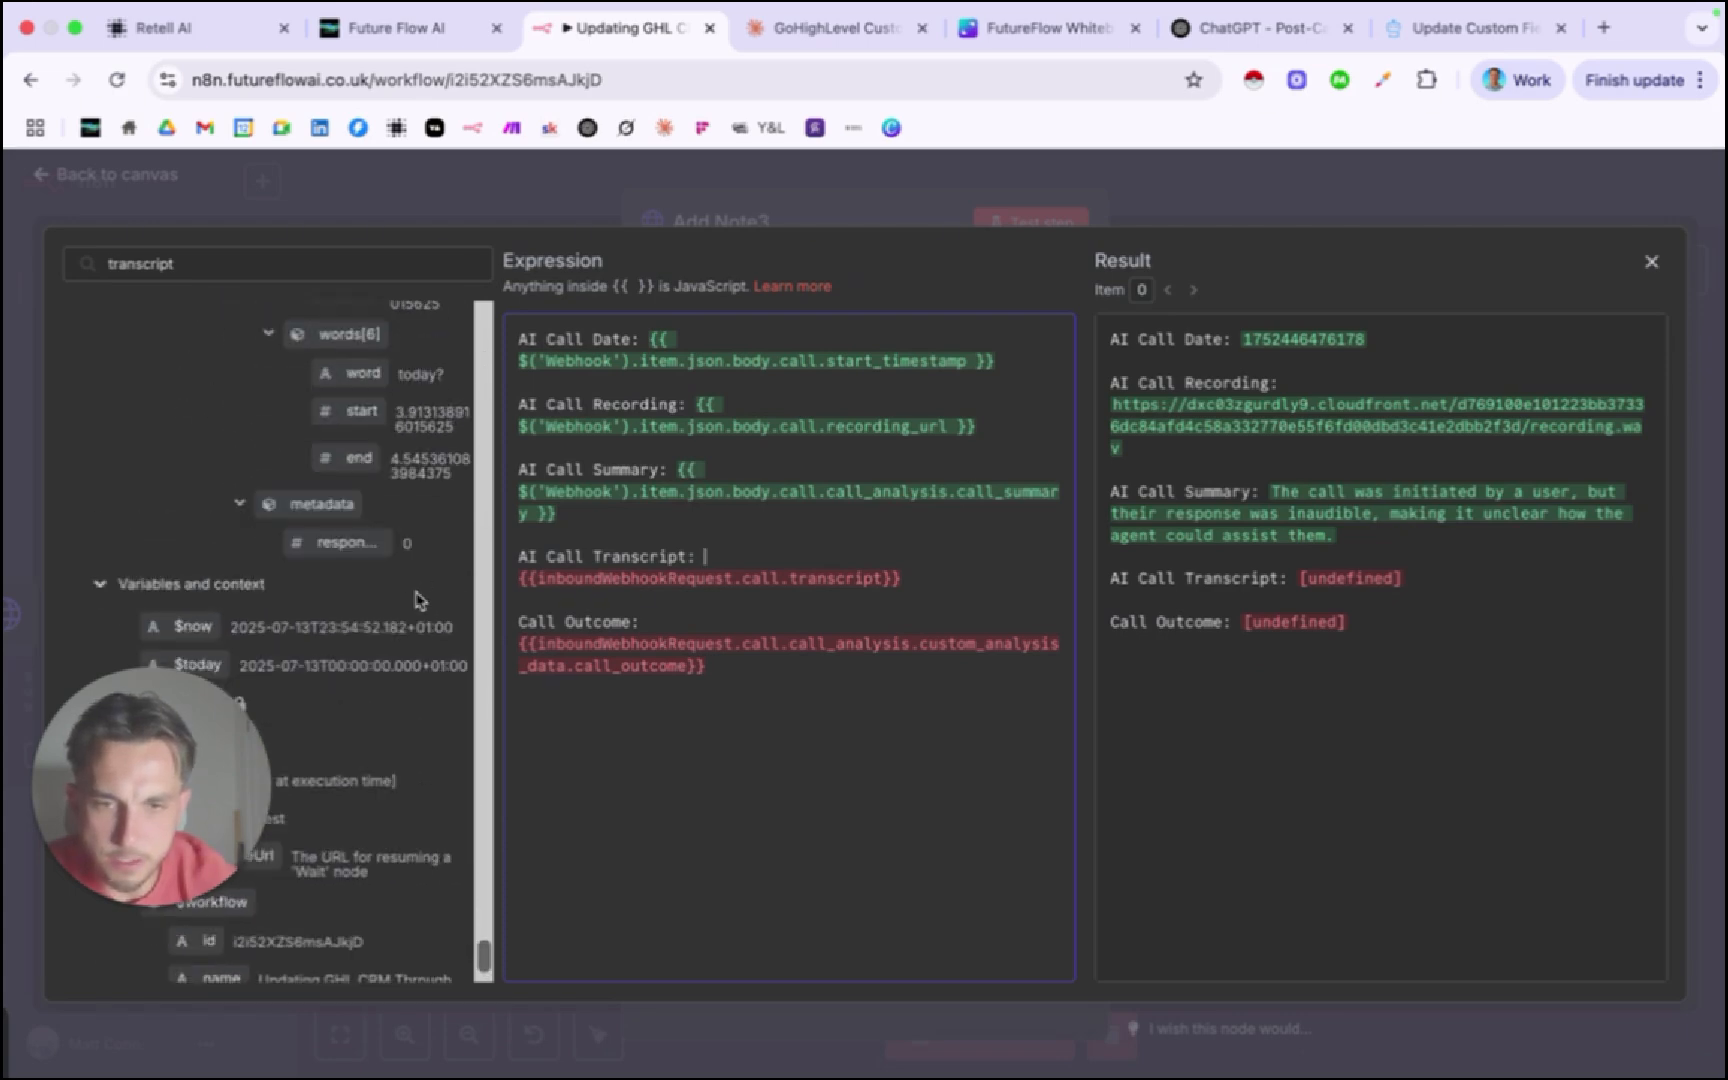
{"action": "scroll", "coordinate": [420, 600], "scroll_direction": "up", "scroll_amount": 10}
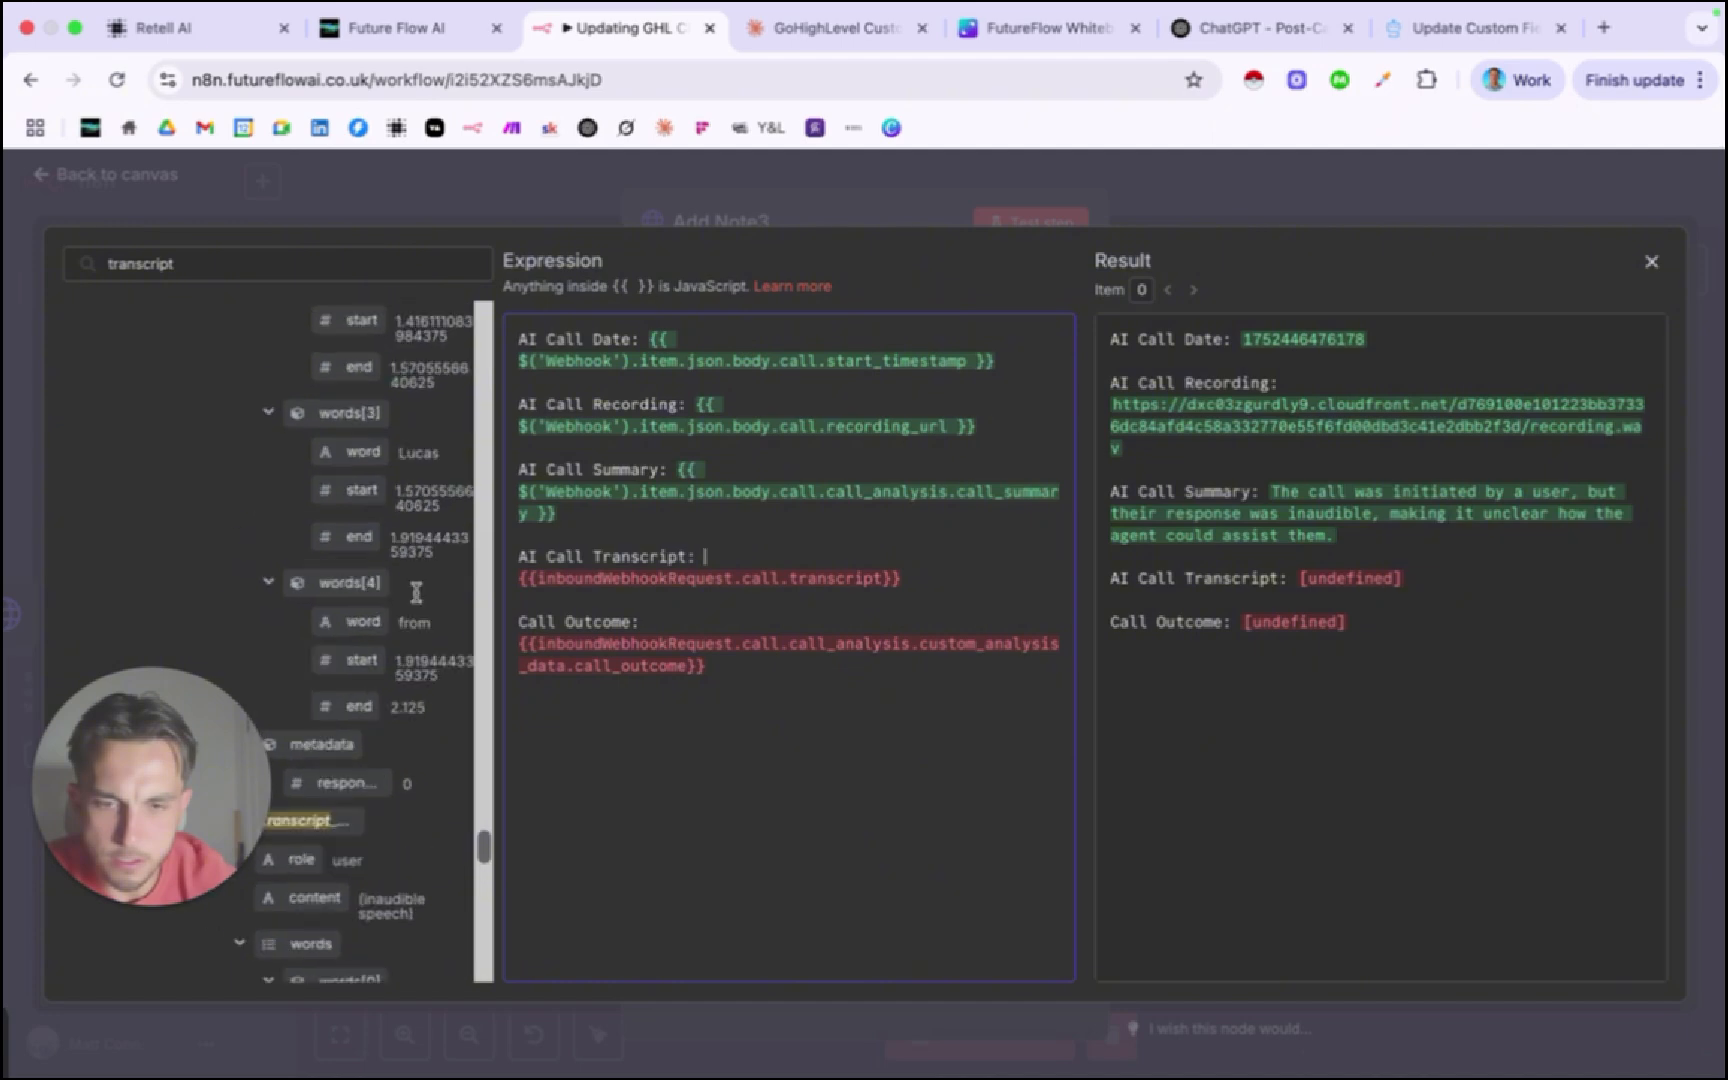
{"action": "scroll", "coordinate": [415, 625], "scroll_direction": "up", "scroll_amount": 5}
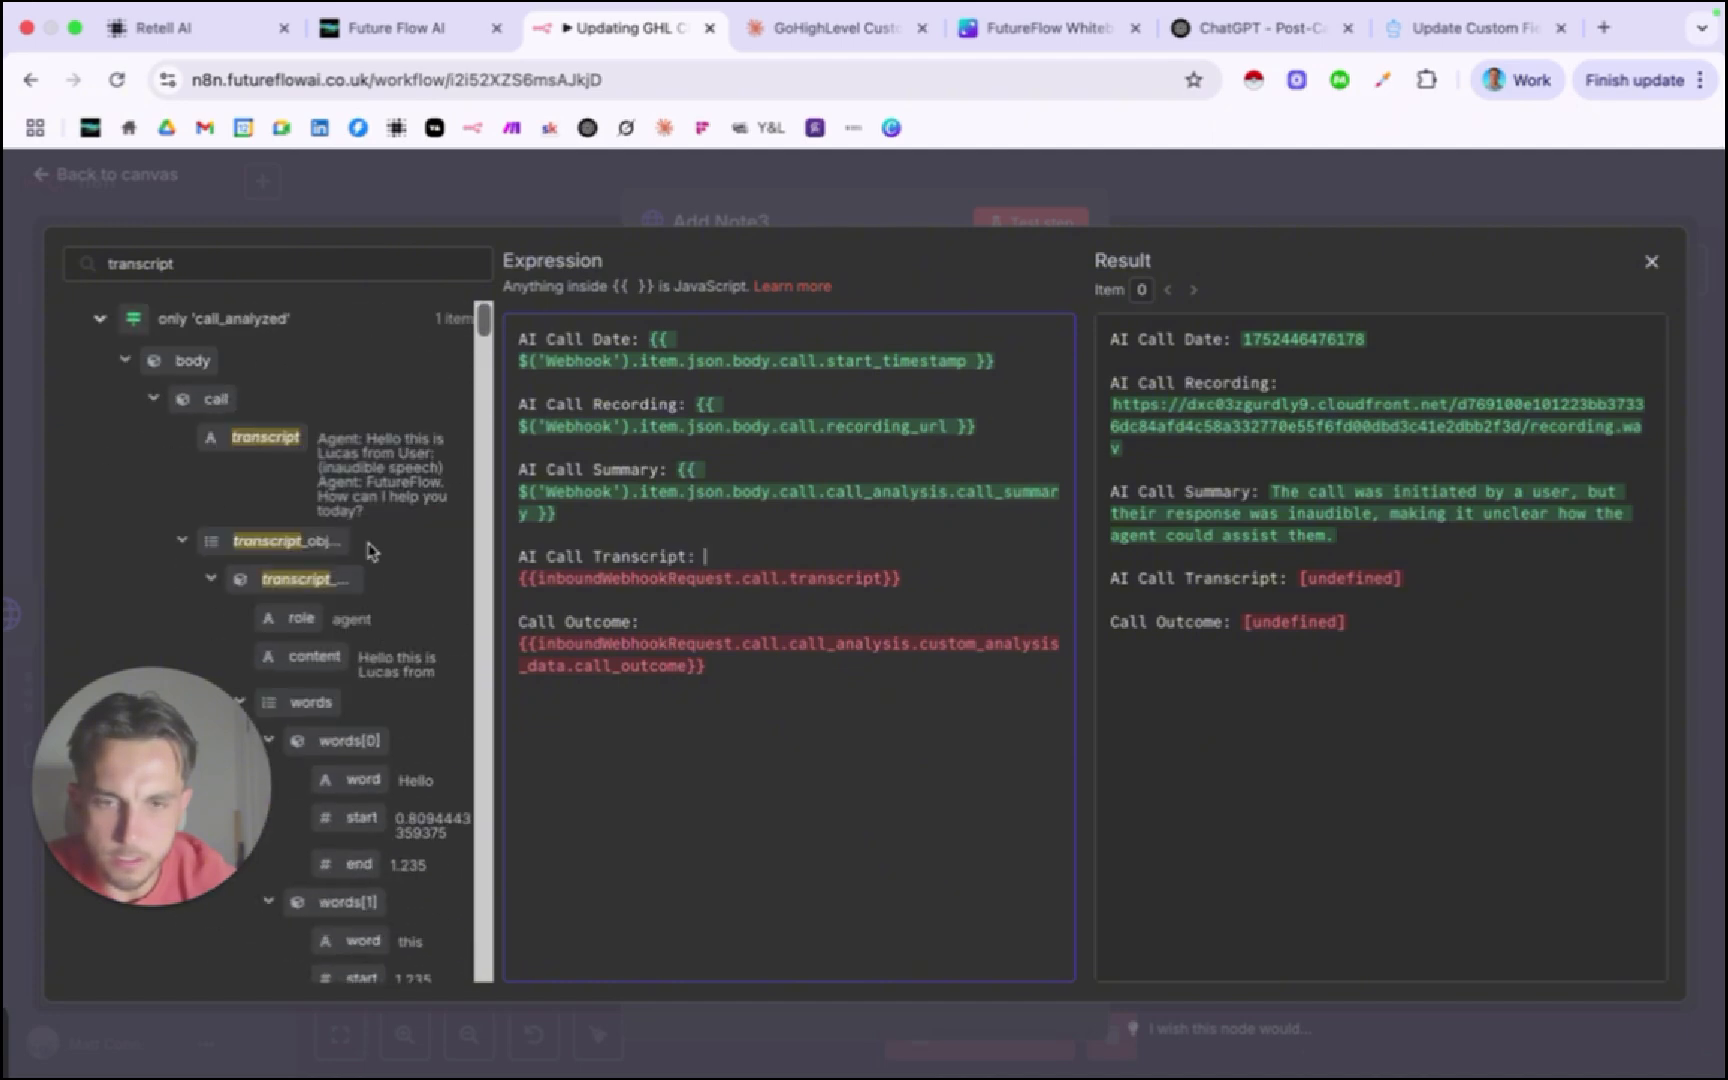
{"action": "left_click_drag", "start_coordinate": [265, 437], "coordinate": [926, 598]}
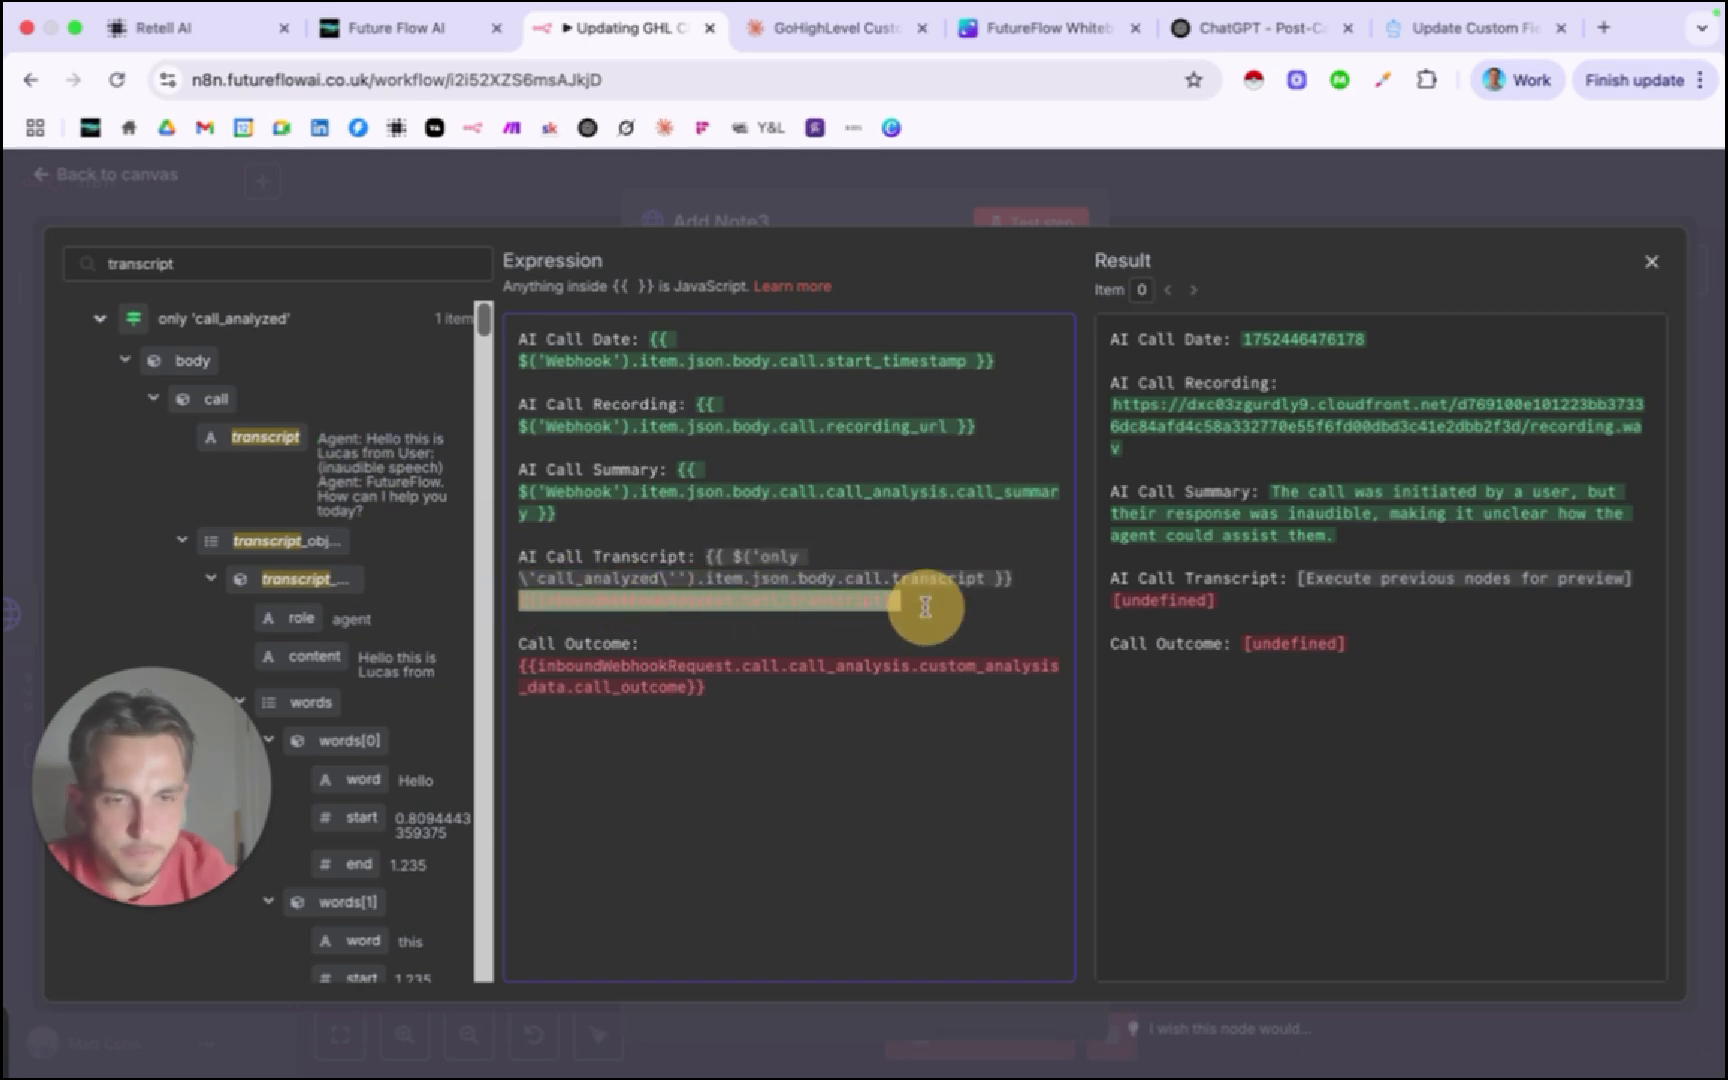
{"action": "key", "text": "BackSpace"}
Search the fields for outcome, replace the Call Outcome expression with the webhook's call_outcome, and return to the workflow canvas.
{"action": "left_click_drag", "start_coordinate": [518, 641], "coordinate": [706, 665]}
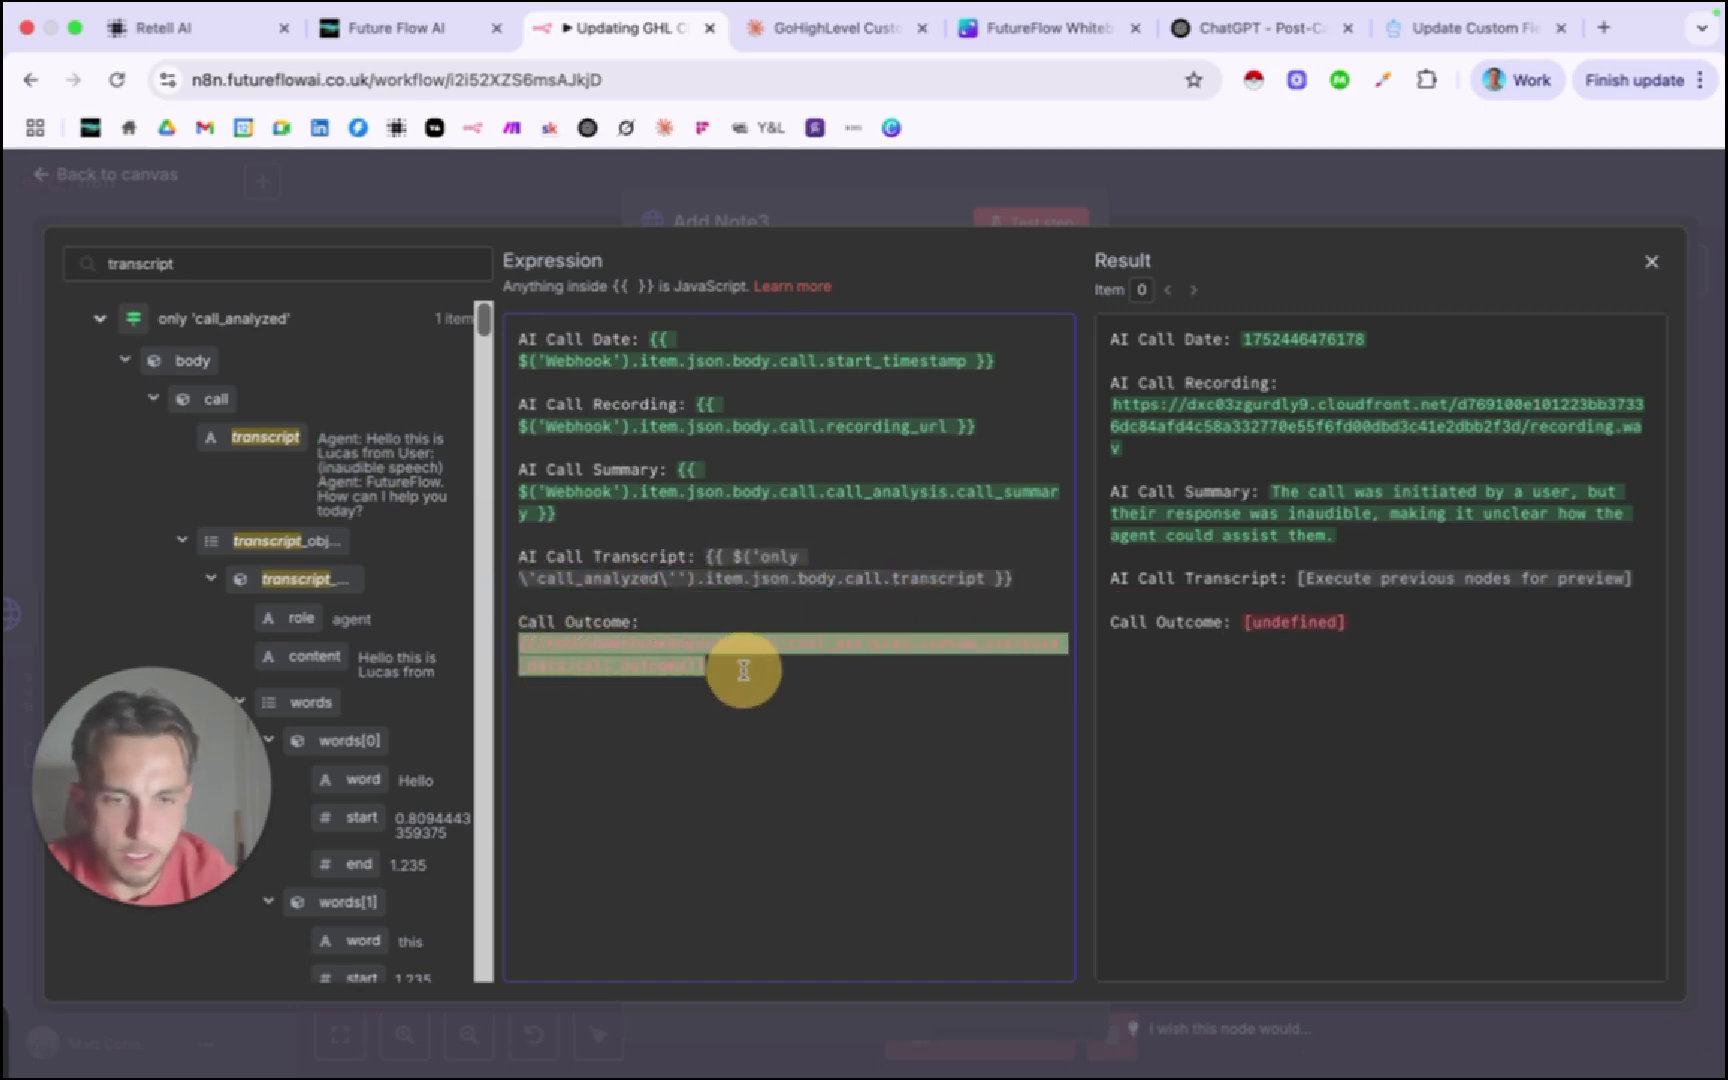
{"action": "key", "text": "BackSpace"}
{"action": "double_click", "coordinate": [287, 265]}
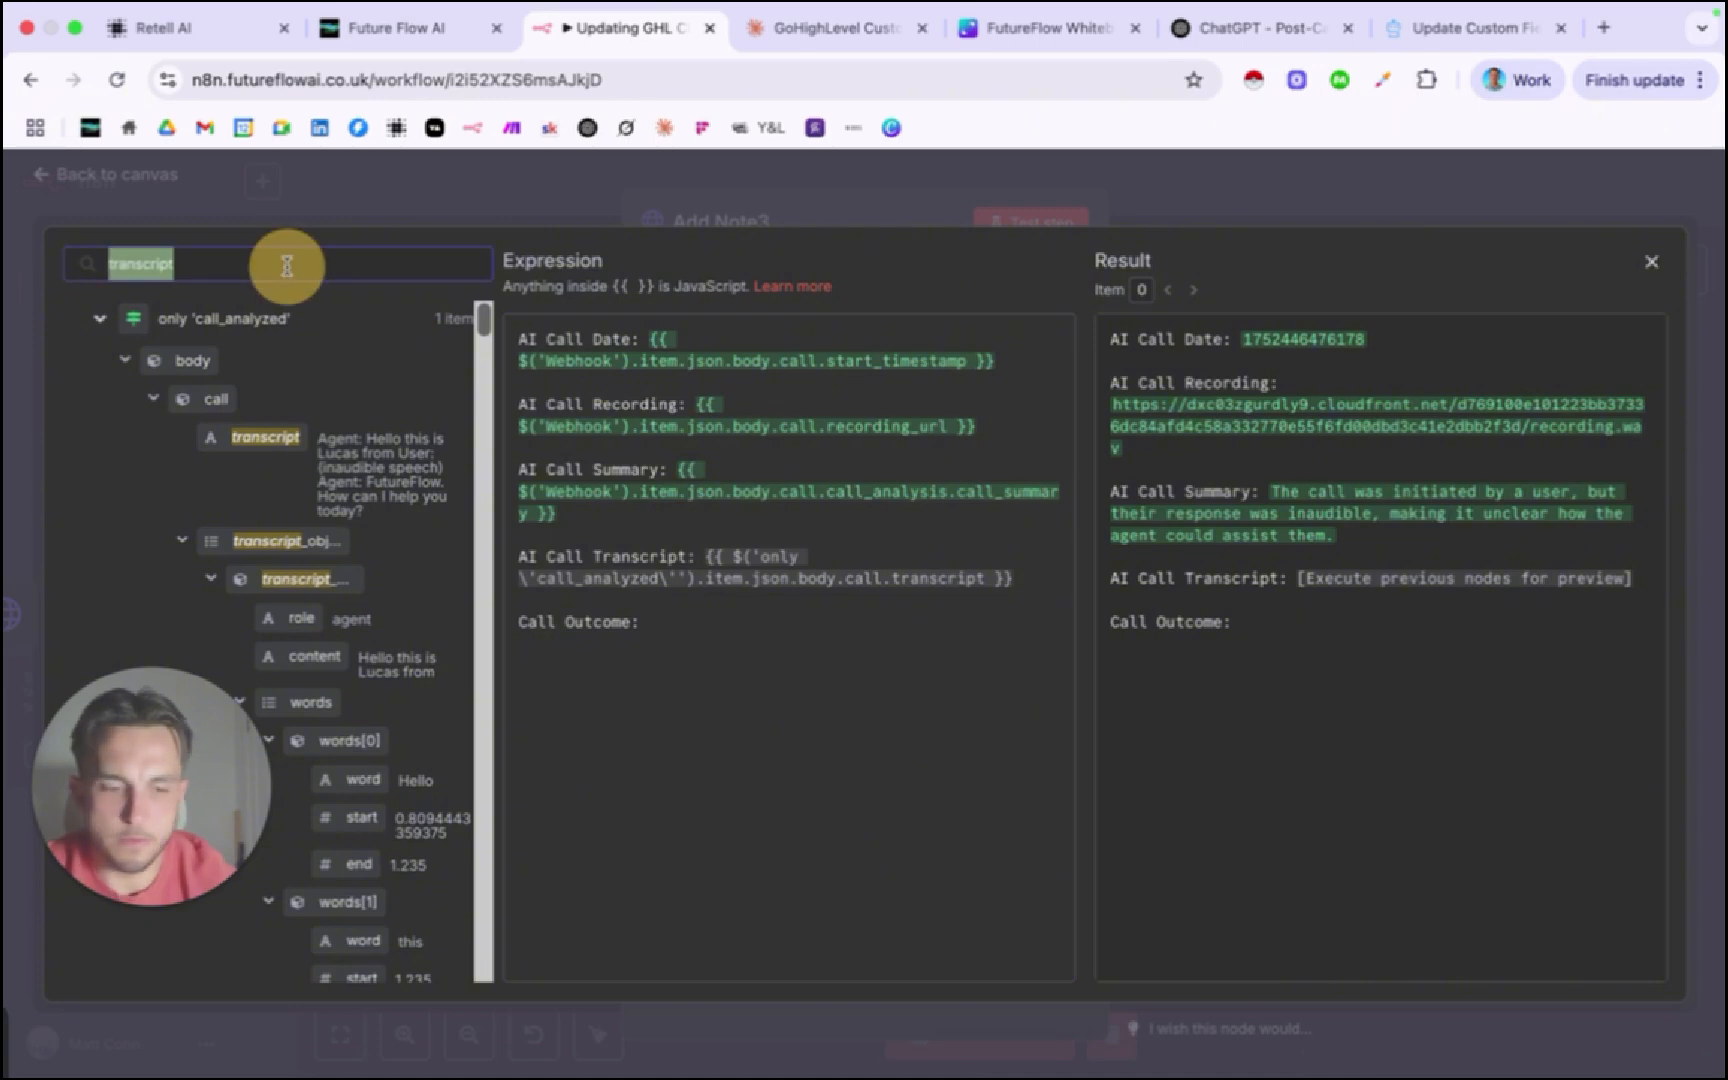
{"action": "type", "text": "outcome"}
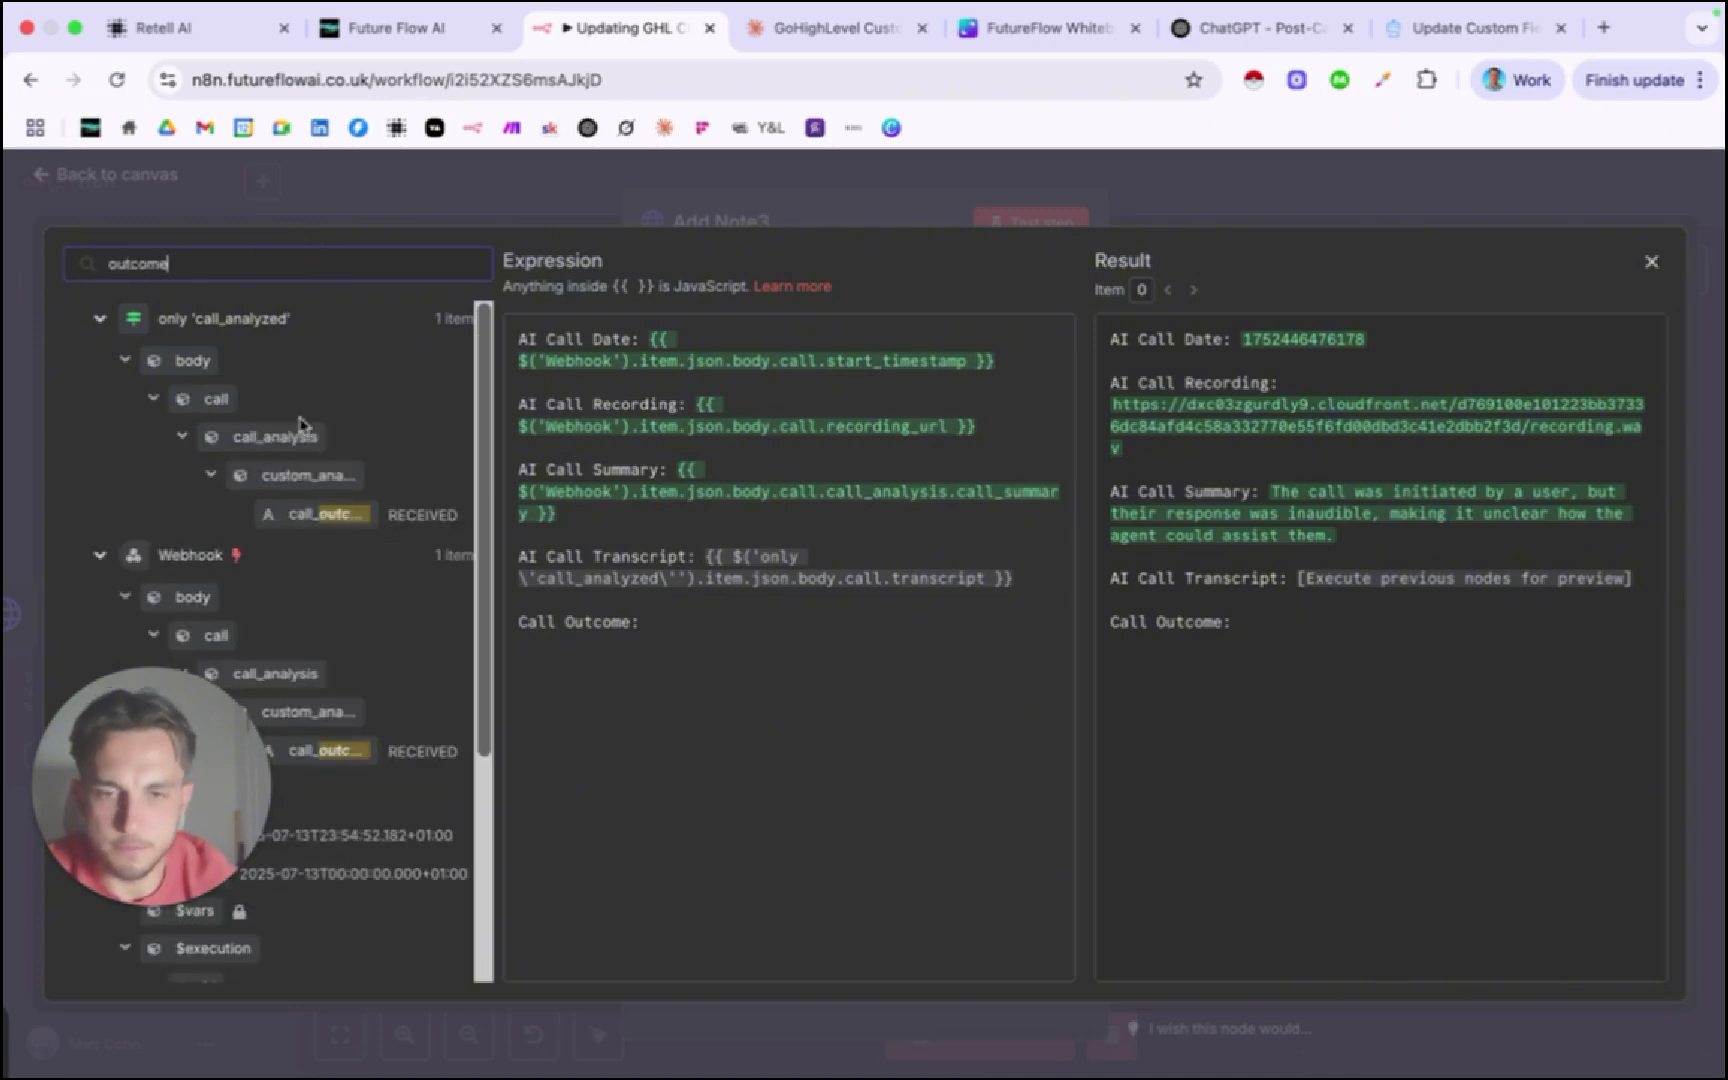
{"action": "scroll", "coordinate": [310, 524], "scroll_direction": "down", "scroll_amount": 3}
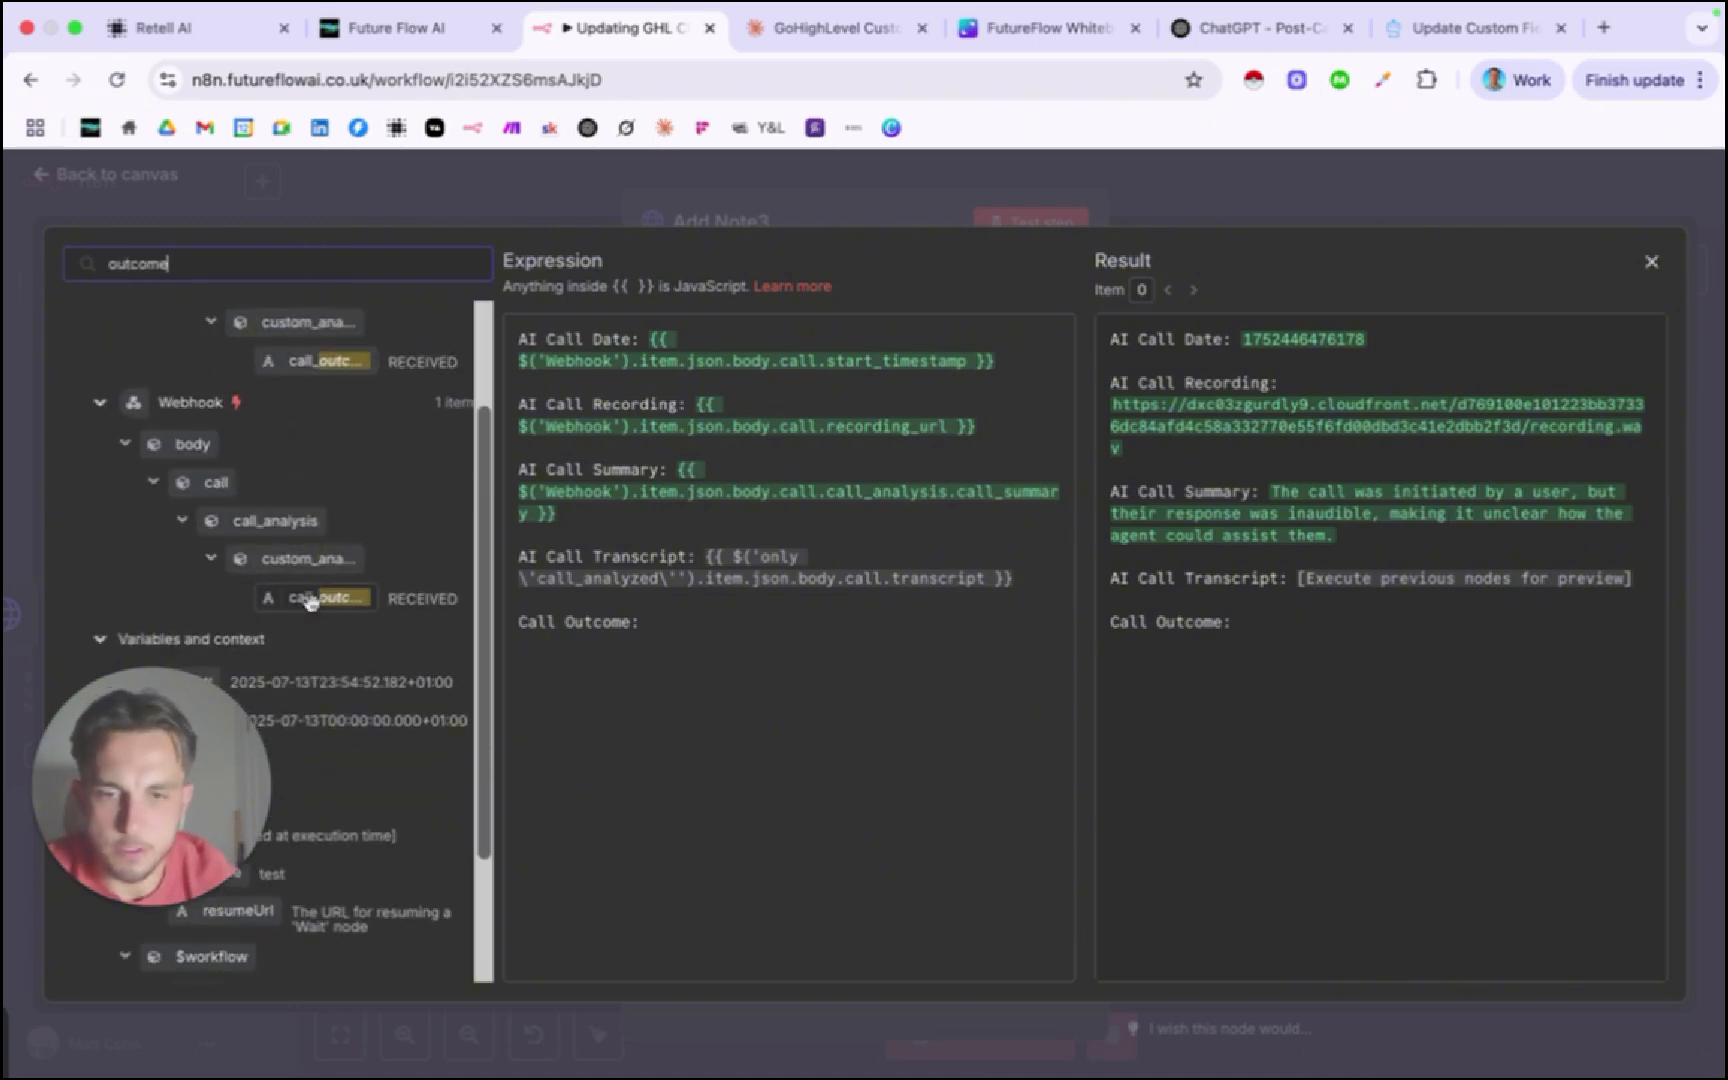
{"action": "left_click_drag", "start_coordinate": [312, 598], "coordinate": [680, 630]}
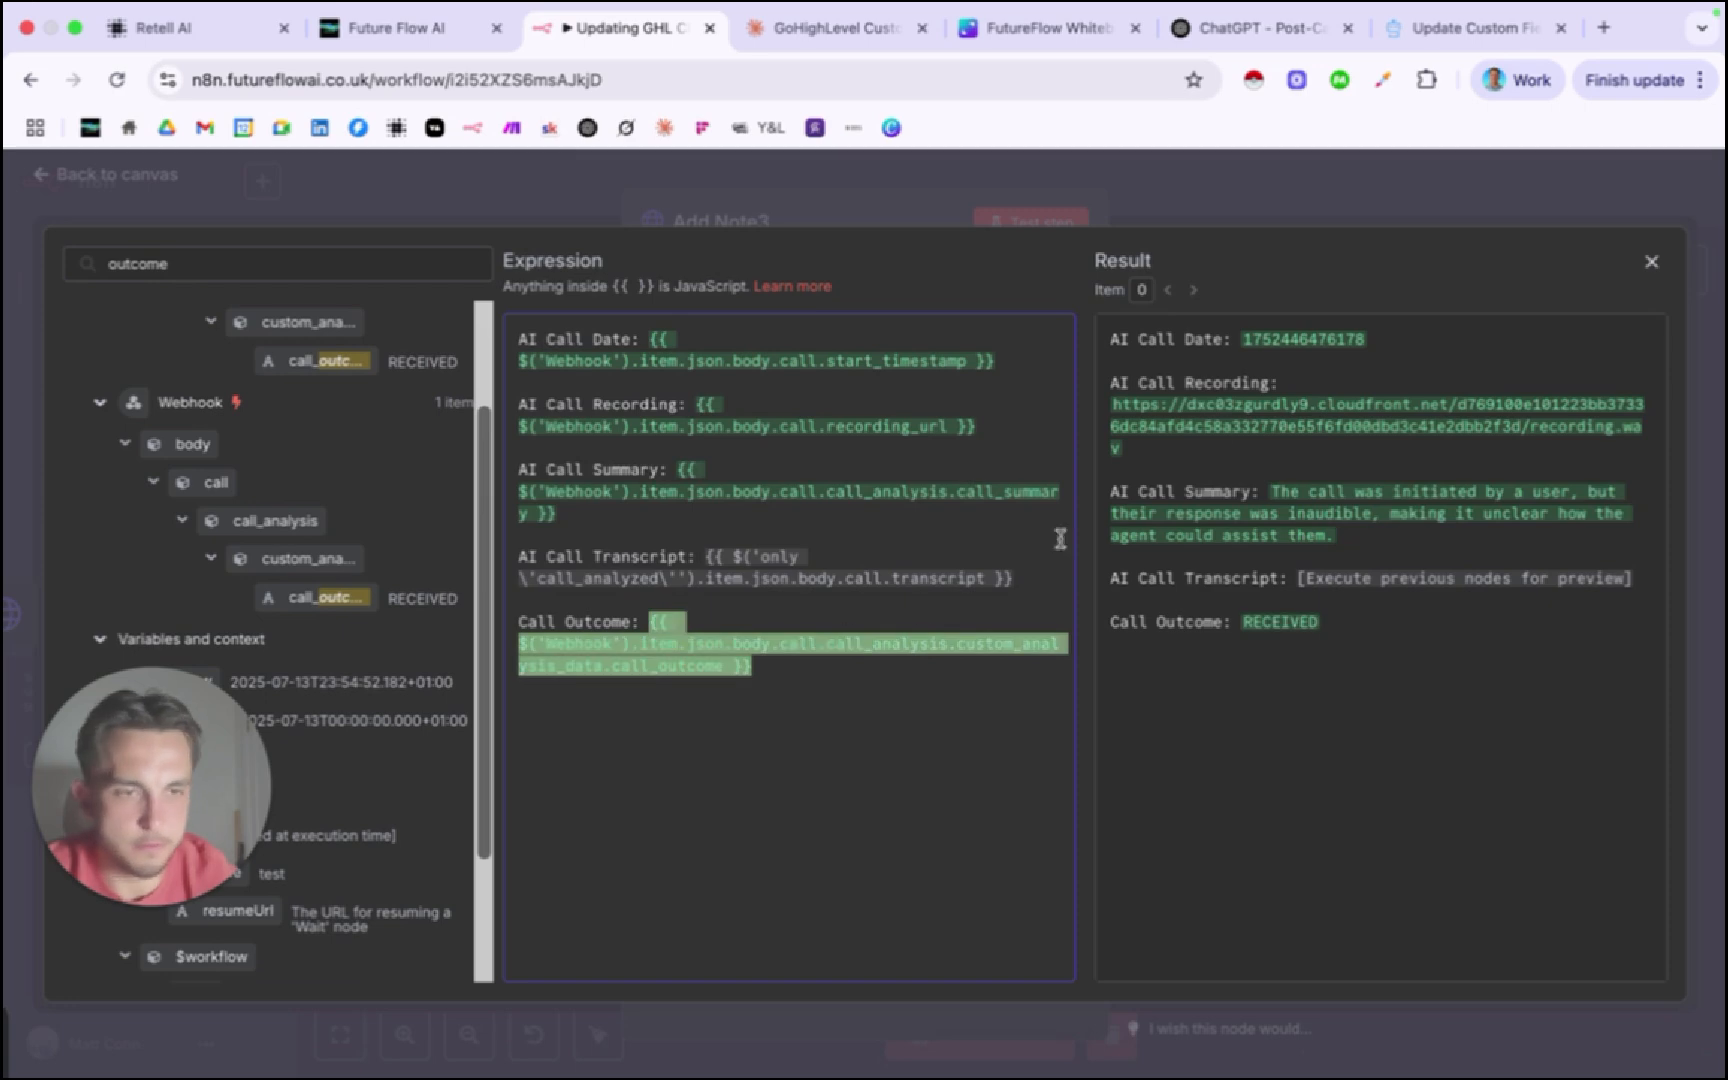
{"action": "left_click", "coordinate": [1340, 204]}
{"action": "left_click", "coordinate": [1283, 205]}
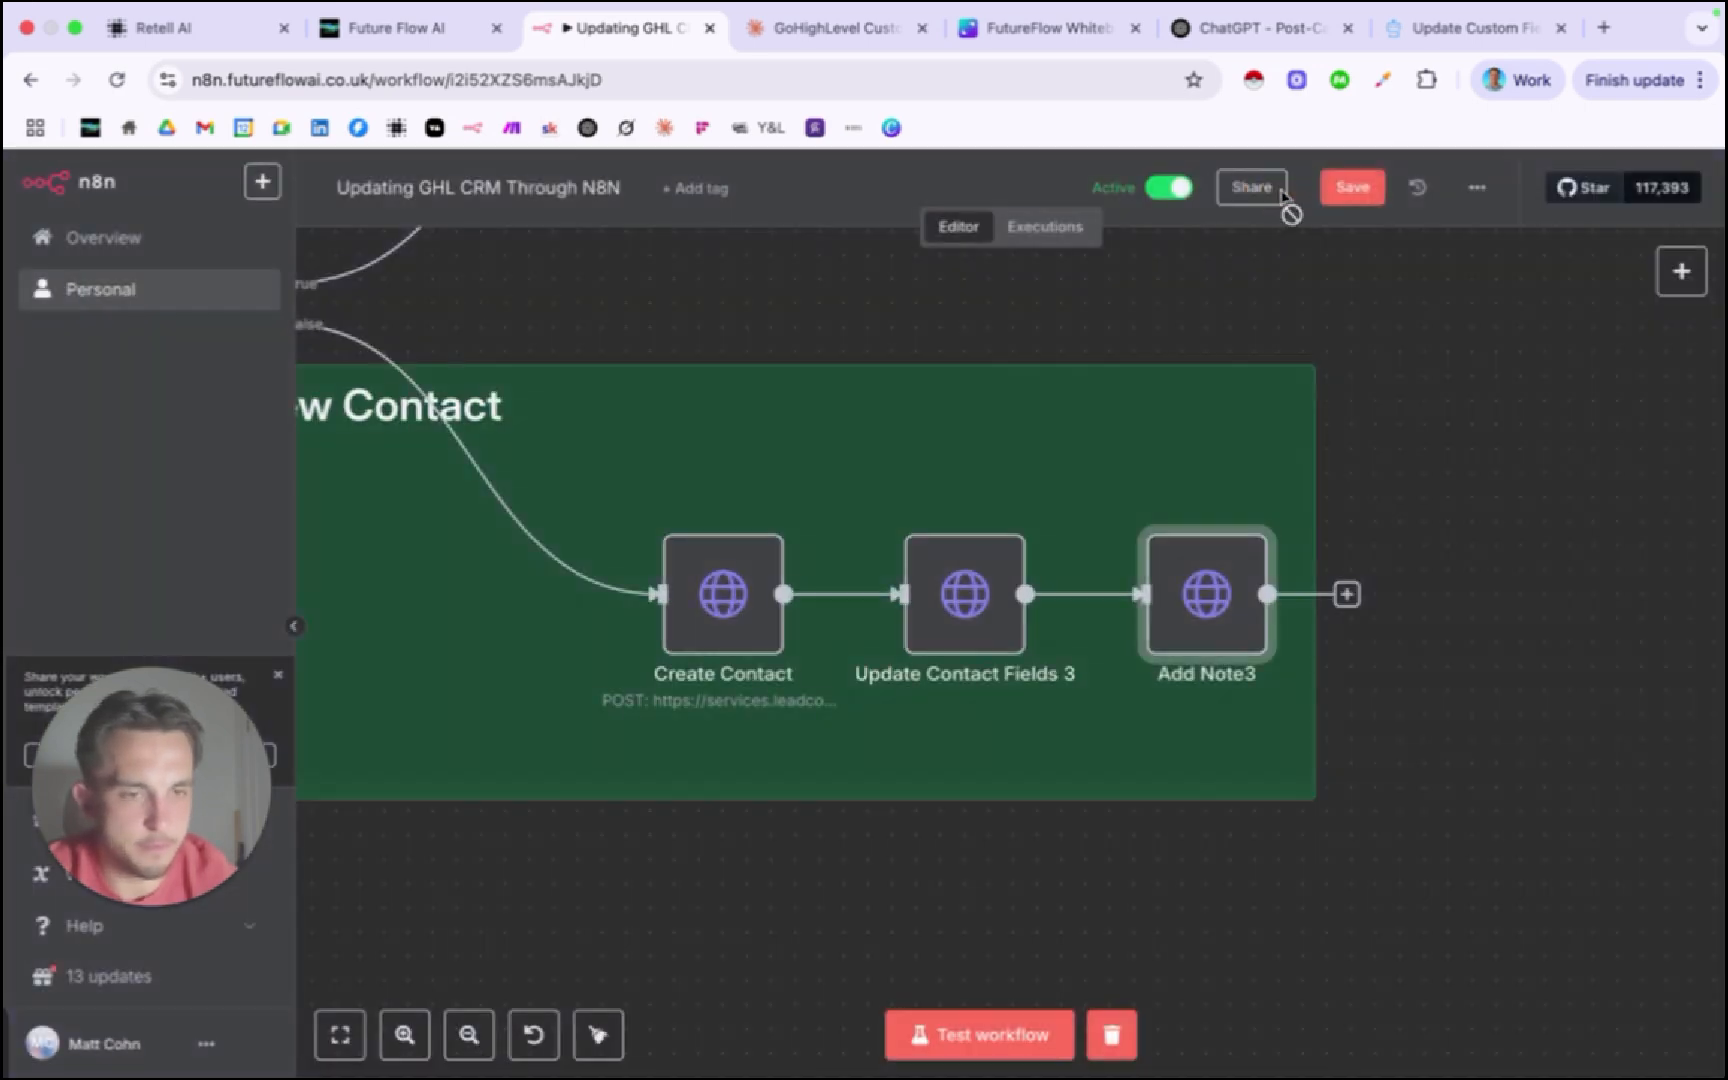
Open the Search GHL For Existing Contact node, review its headers and the locationId placeholder in the JSON body, and return to the canvas.
{"action": "scroll", "coordinate": [1245, 630], "scroll_direction": "down", "scroll_amount": 10}
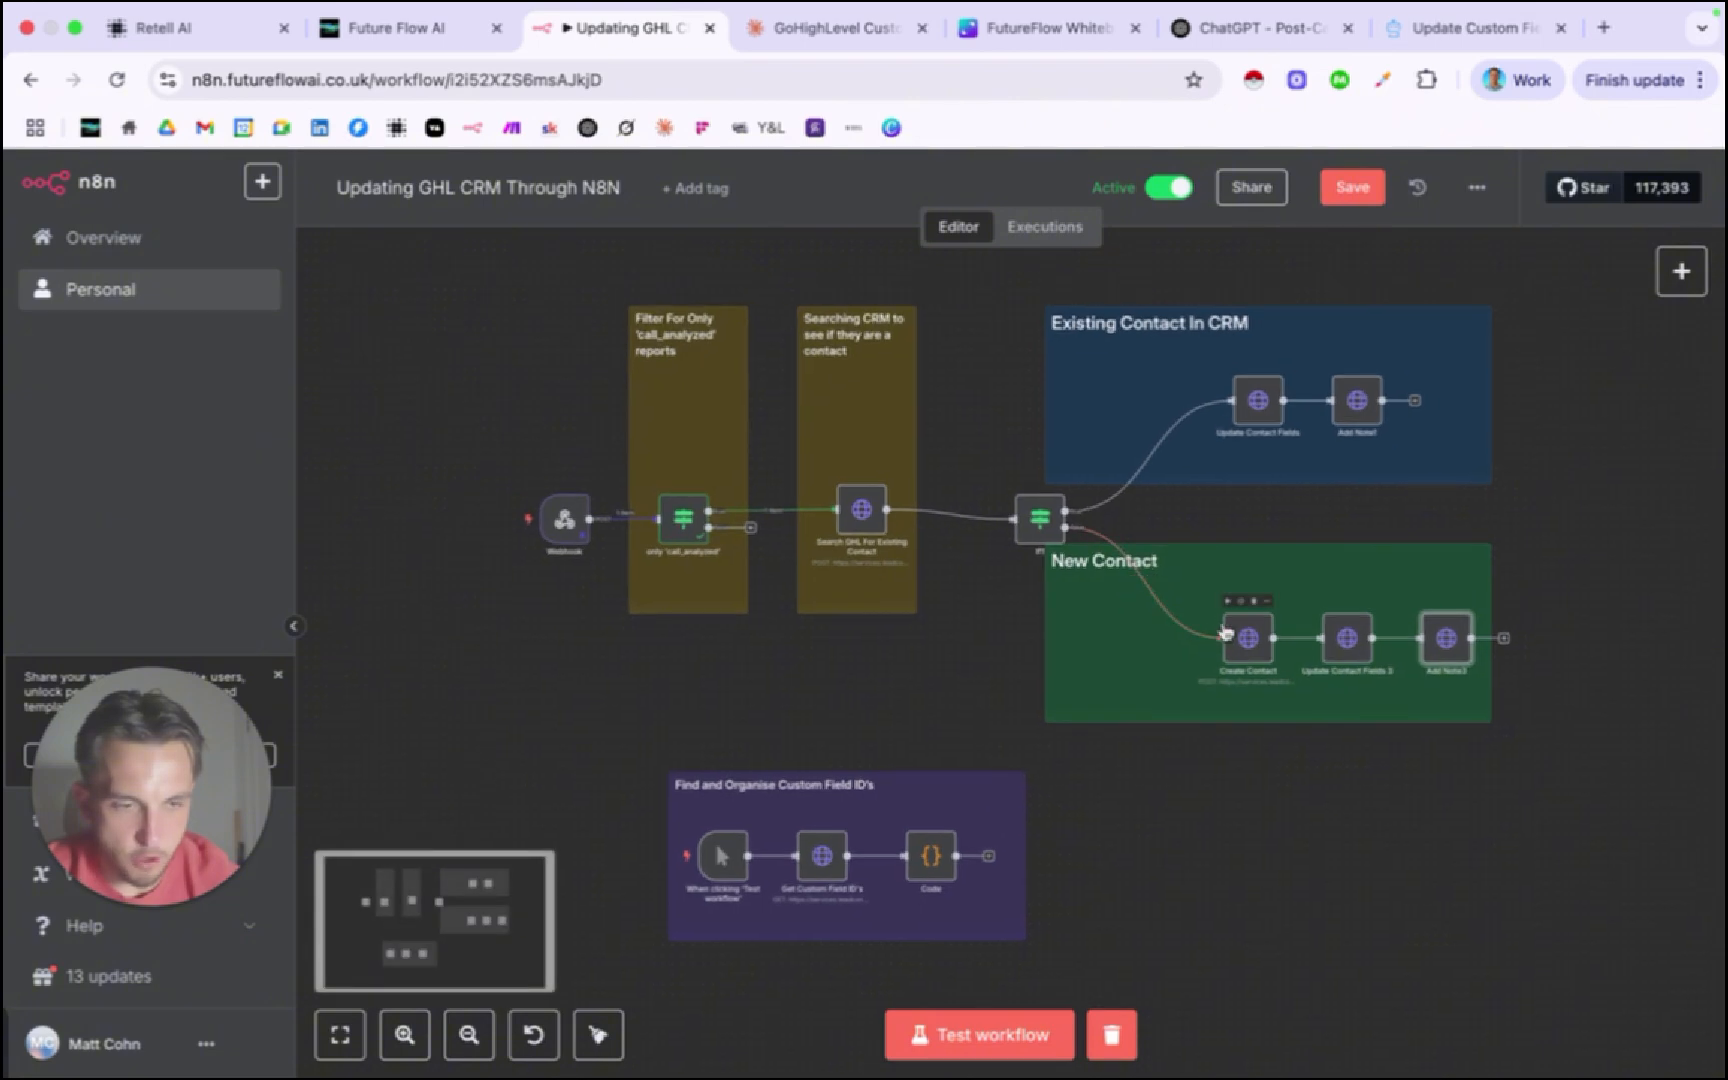
{"action": "scroll", "coordinate": [1058, 555], "scroll_direction": "up", "scroll_amount": 3}
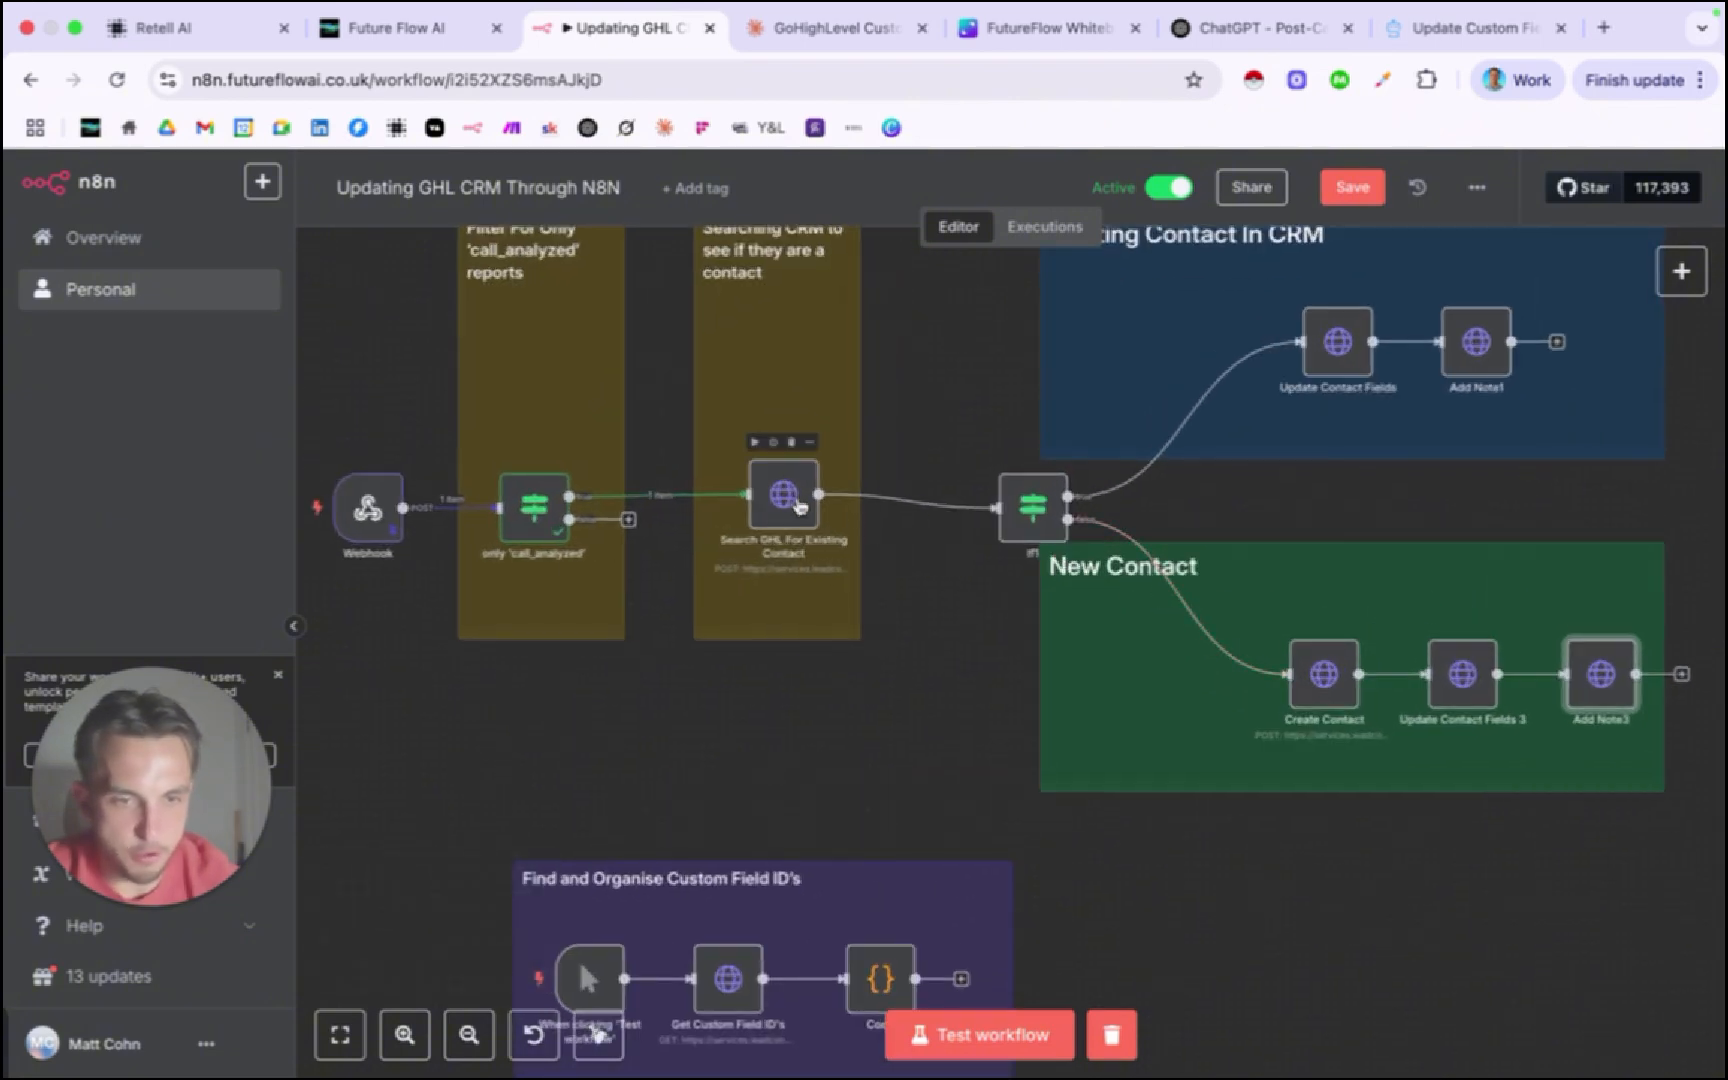
{"action": "double_click", "coordinate": [790, 506]}
{"action": "scroll", "coordinate": [806, 620], "scroll_direction": "down", "scroll_amount": 5}
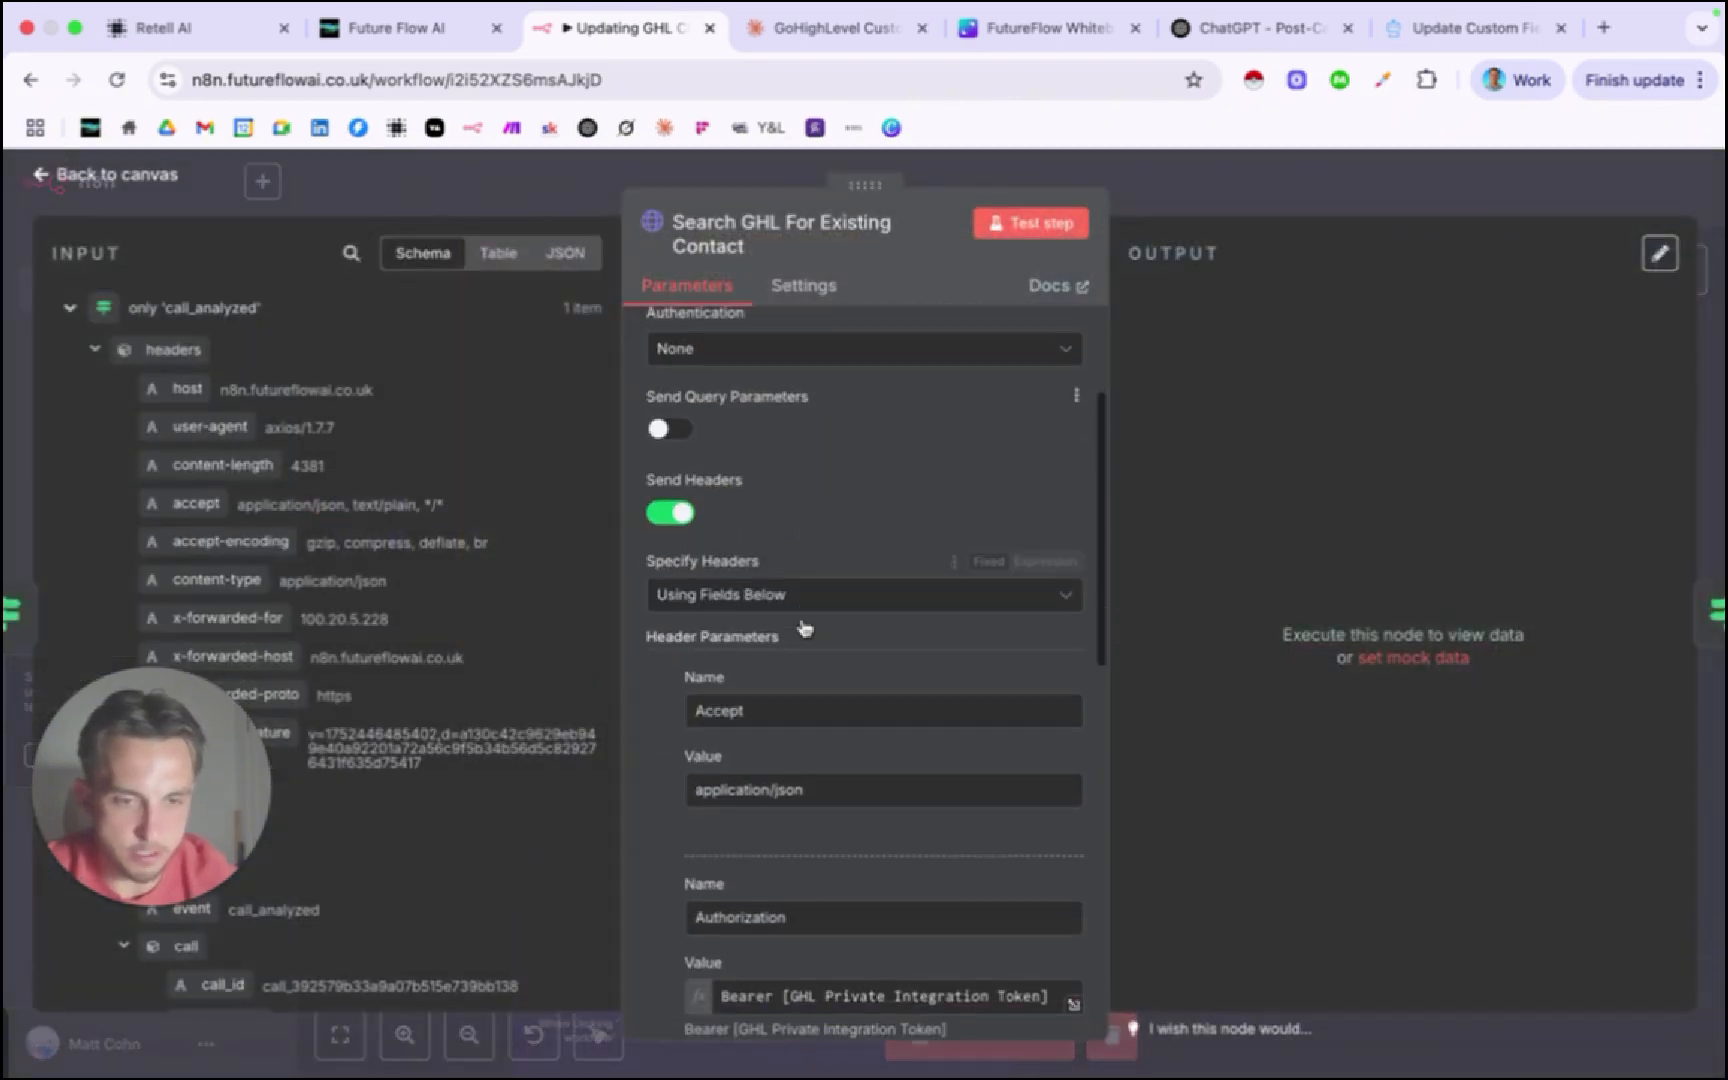
{"action": "scroll", "coordinate": [806, 627], "scroll_direction": "down", "scroll_amount": 2}
{"action": "left_click_drag", "start_coordinate": [785, 592], "coordinate": [942, 655]}
{"action": "scroll", "coordinate": [942, 655], "scroll_direction": "down", "scroll_amount": 10}
{"action": "scroll", "coordinate": [926, 694], "scroll_direction": "down", "scroll_amount": 2}
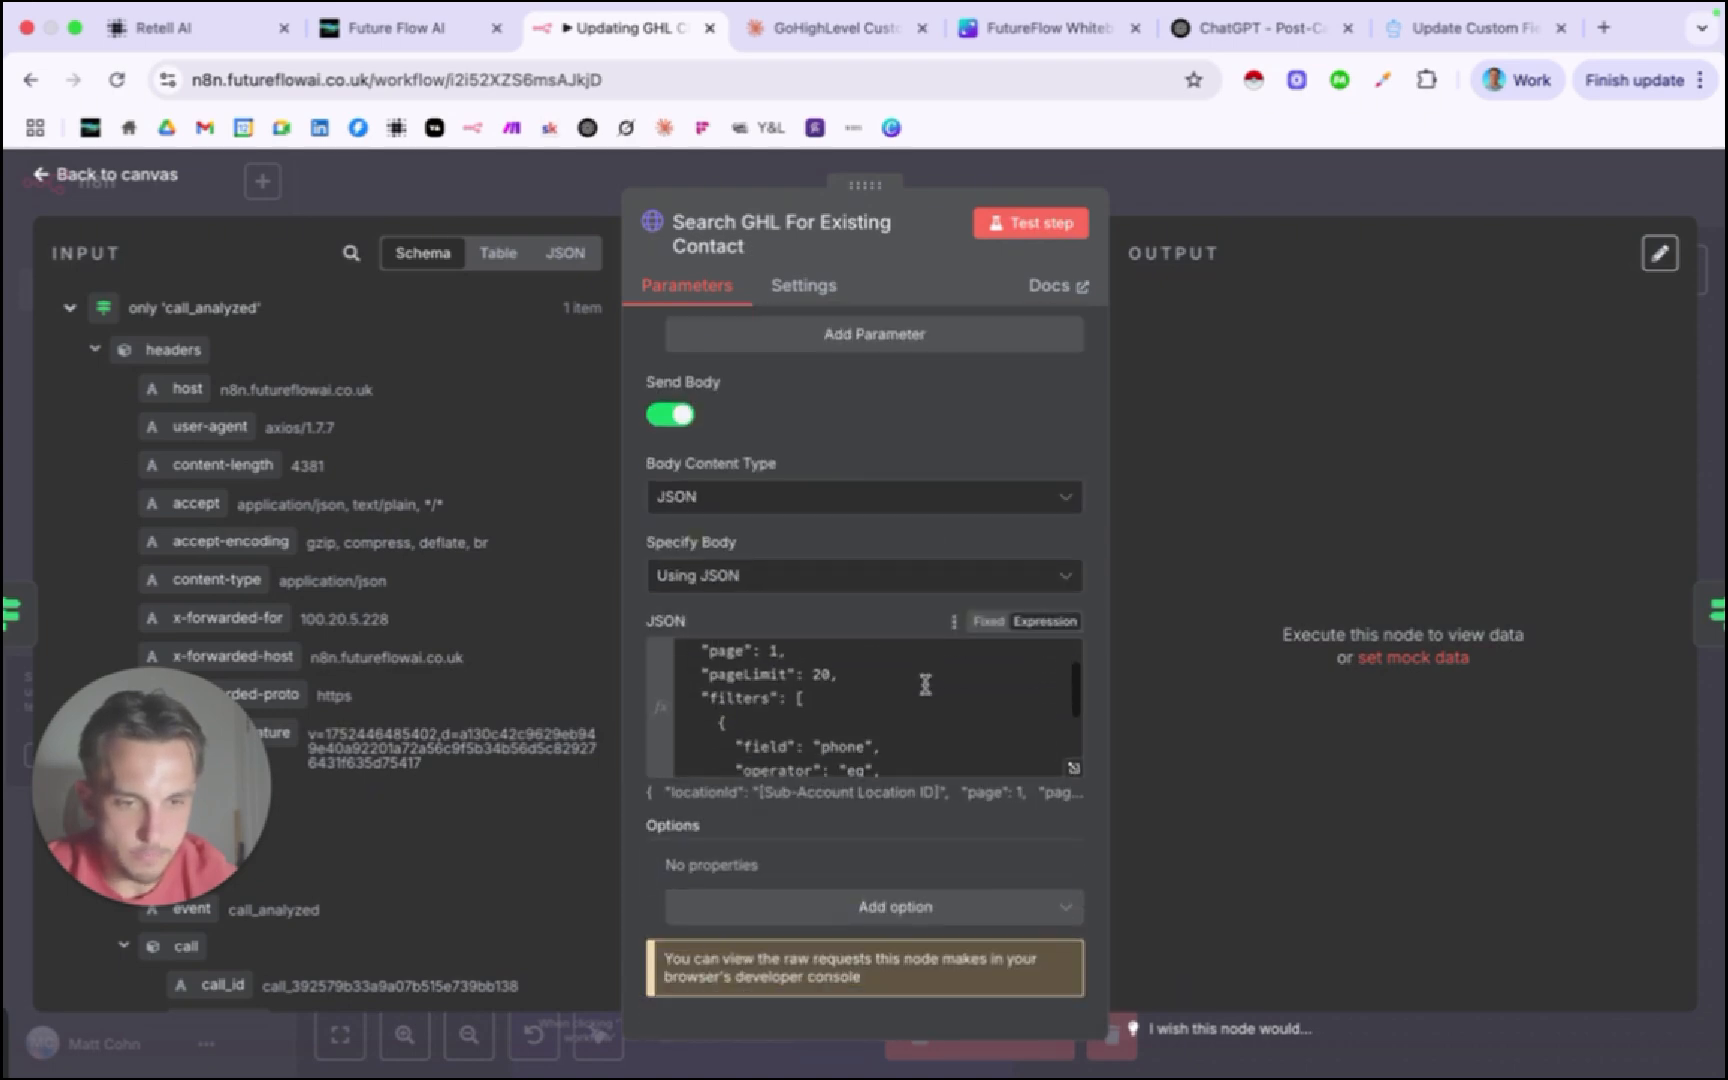
{"action": "scroll", "coordinate": [925, 708], "scroll_direction": "up", "scroll_amount": 2}
{"action": "left_click_drag", "start_coordinate": [830, 672], "coordinate": [1047, 668]}
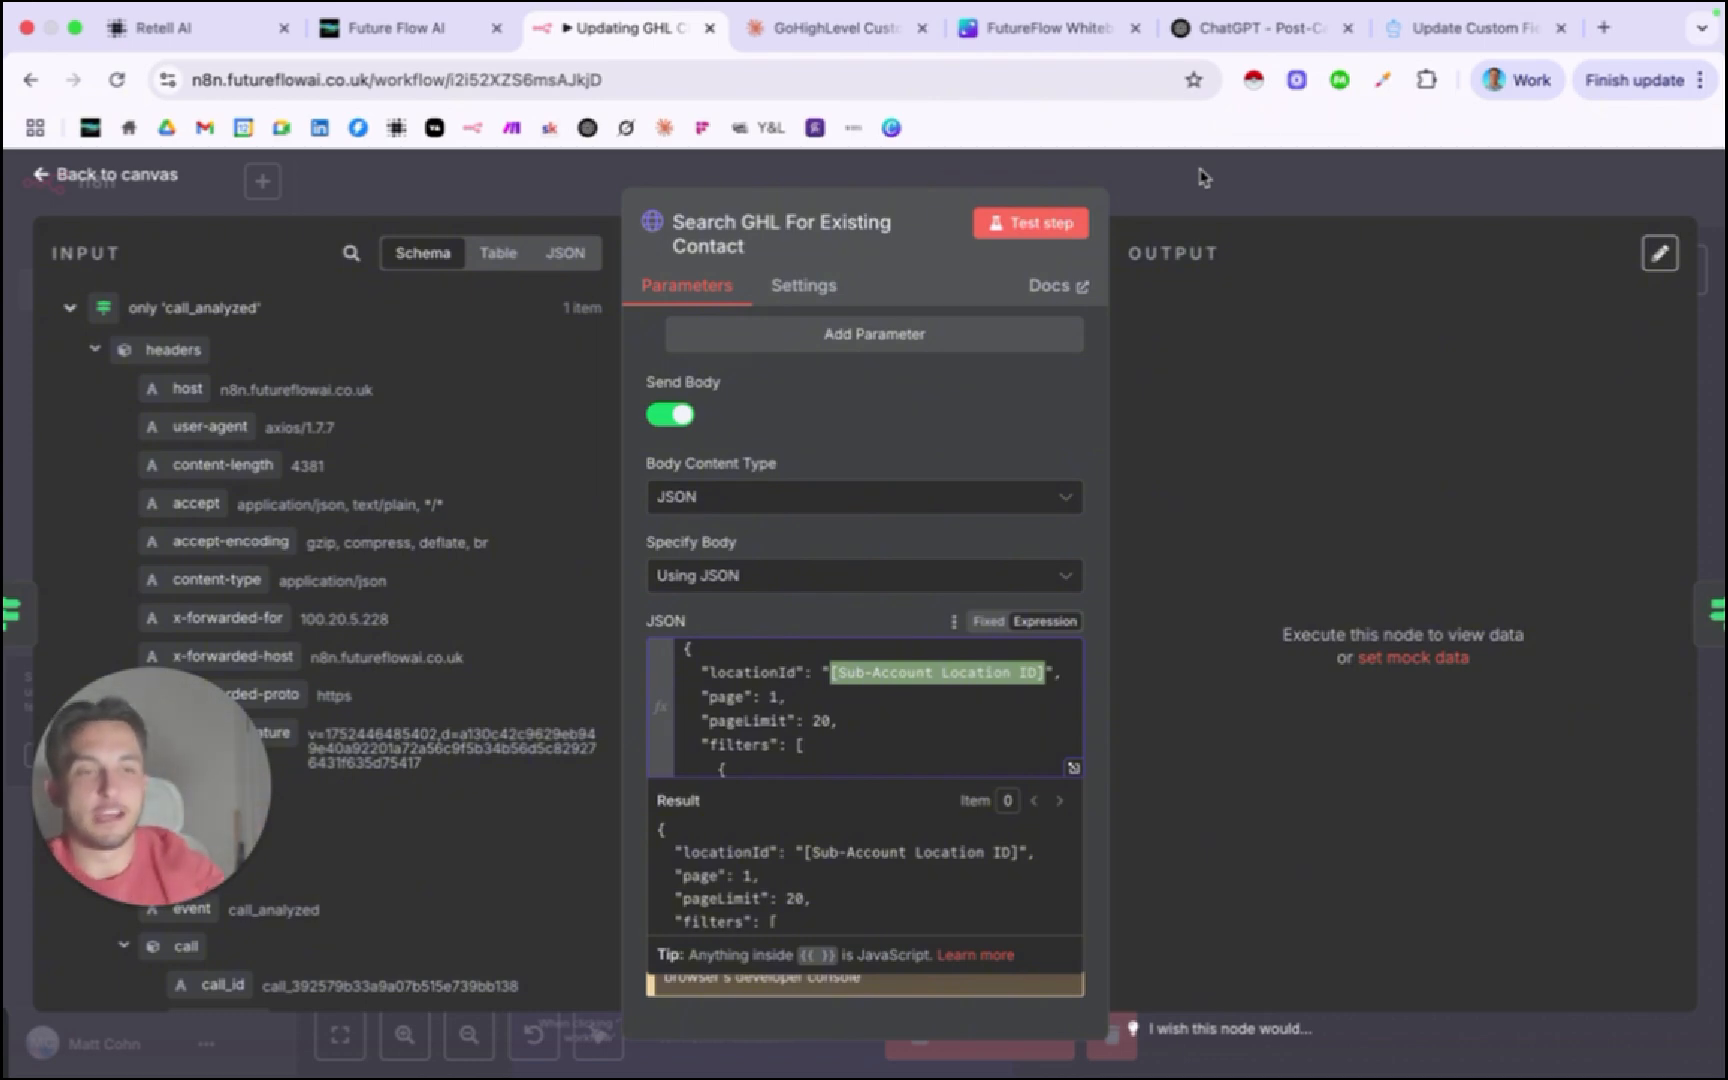
{"action": "left_click", "coordinate": [1203, 178]}
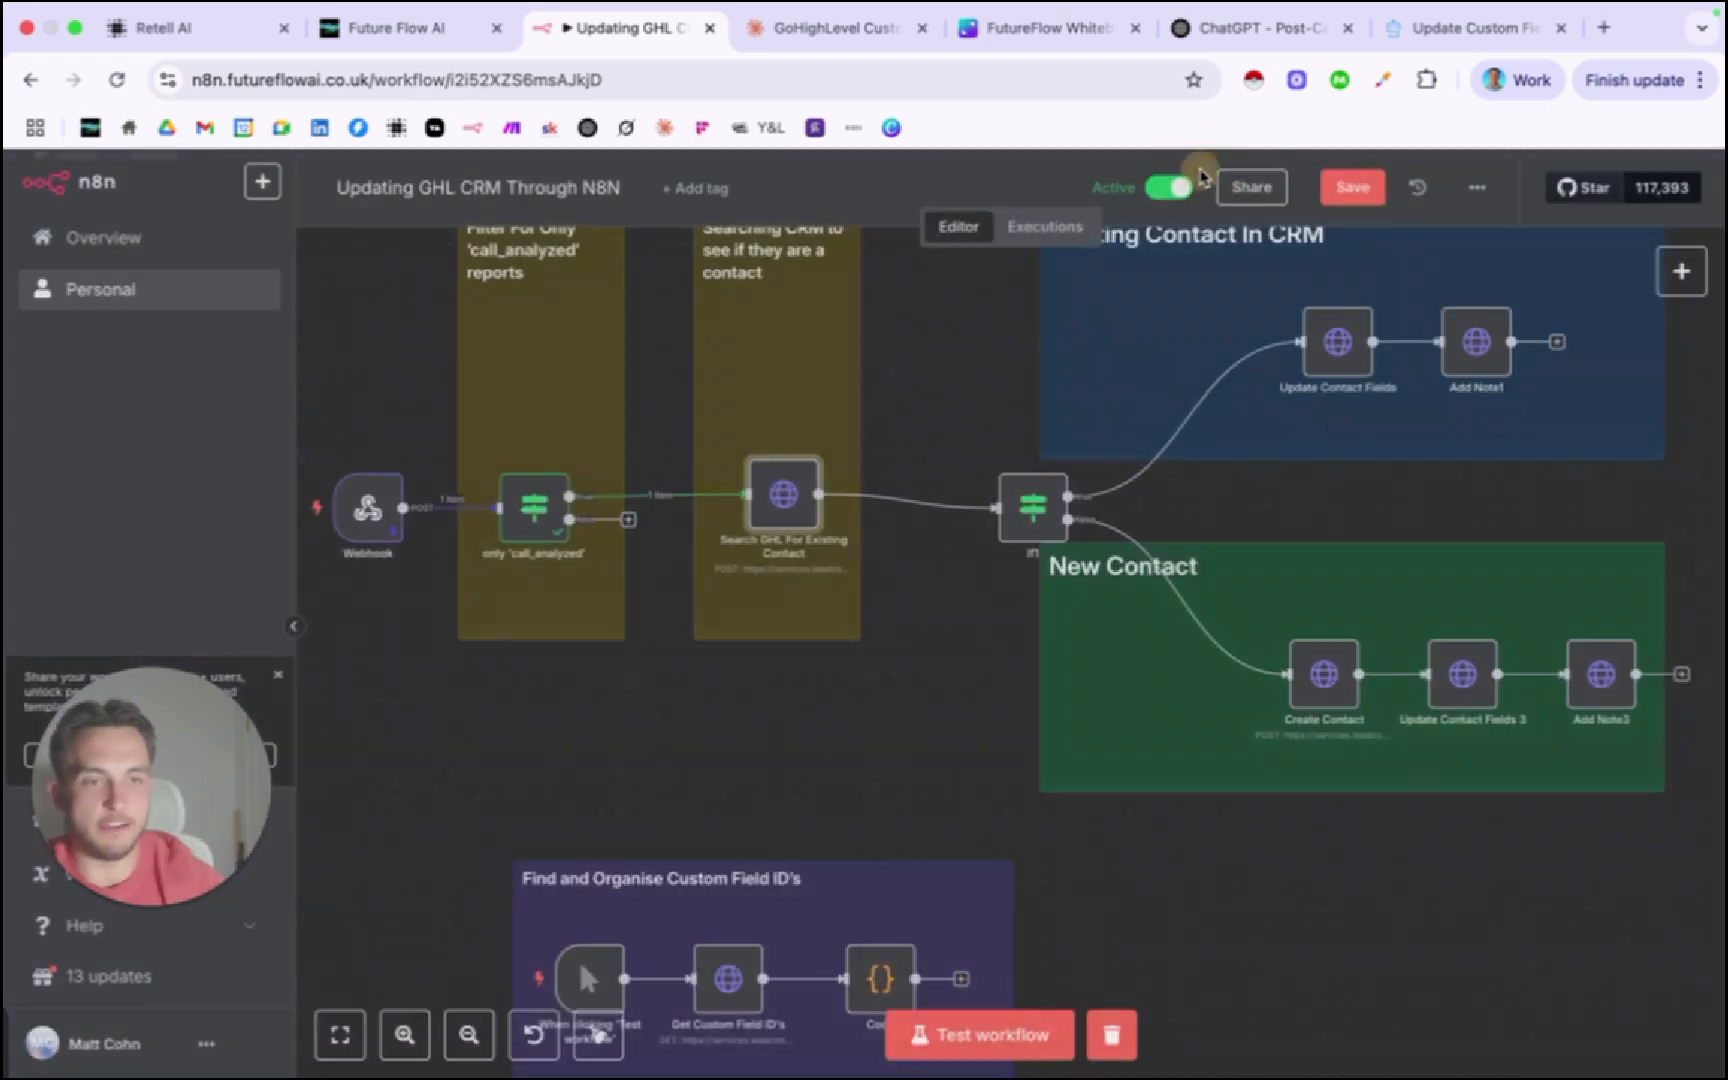
Reopen the Search GHL For Existing Contact node, review the token placeholder in its Authorization header, and return to the canvas.
{"action": "scroll", "coordinate": [760, 606], "scroll_direction": "up", "scroll_amount": 2}
{"action": "scroll", "coordinate": [760, 600], "scroll_direction": "up", "scroll_amount": 2}
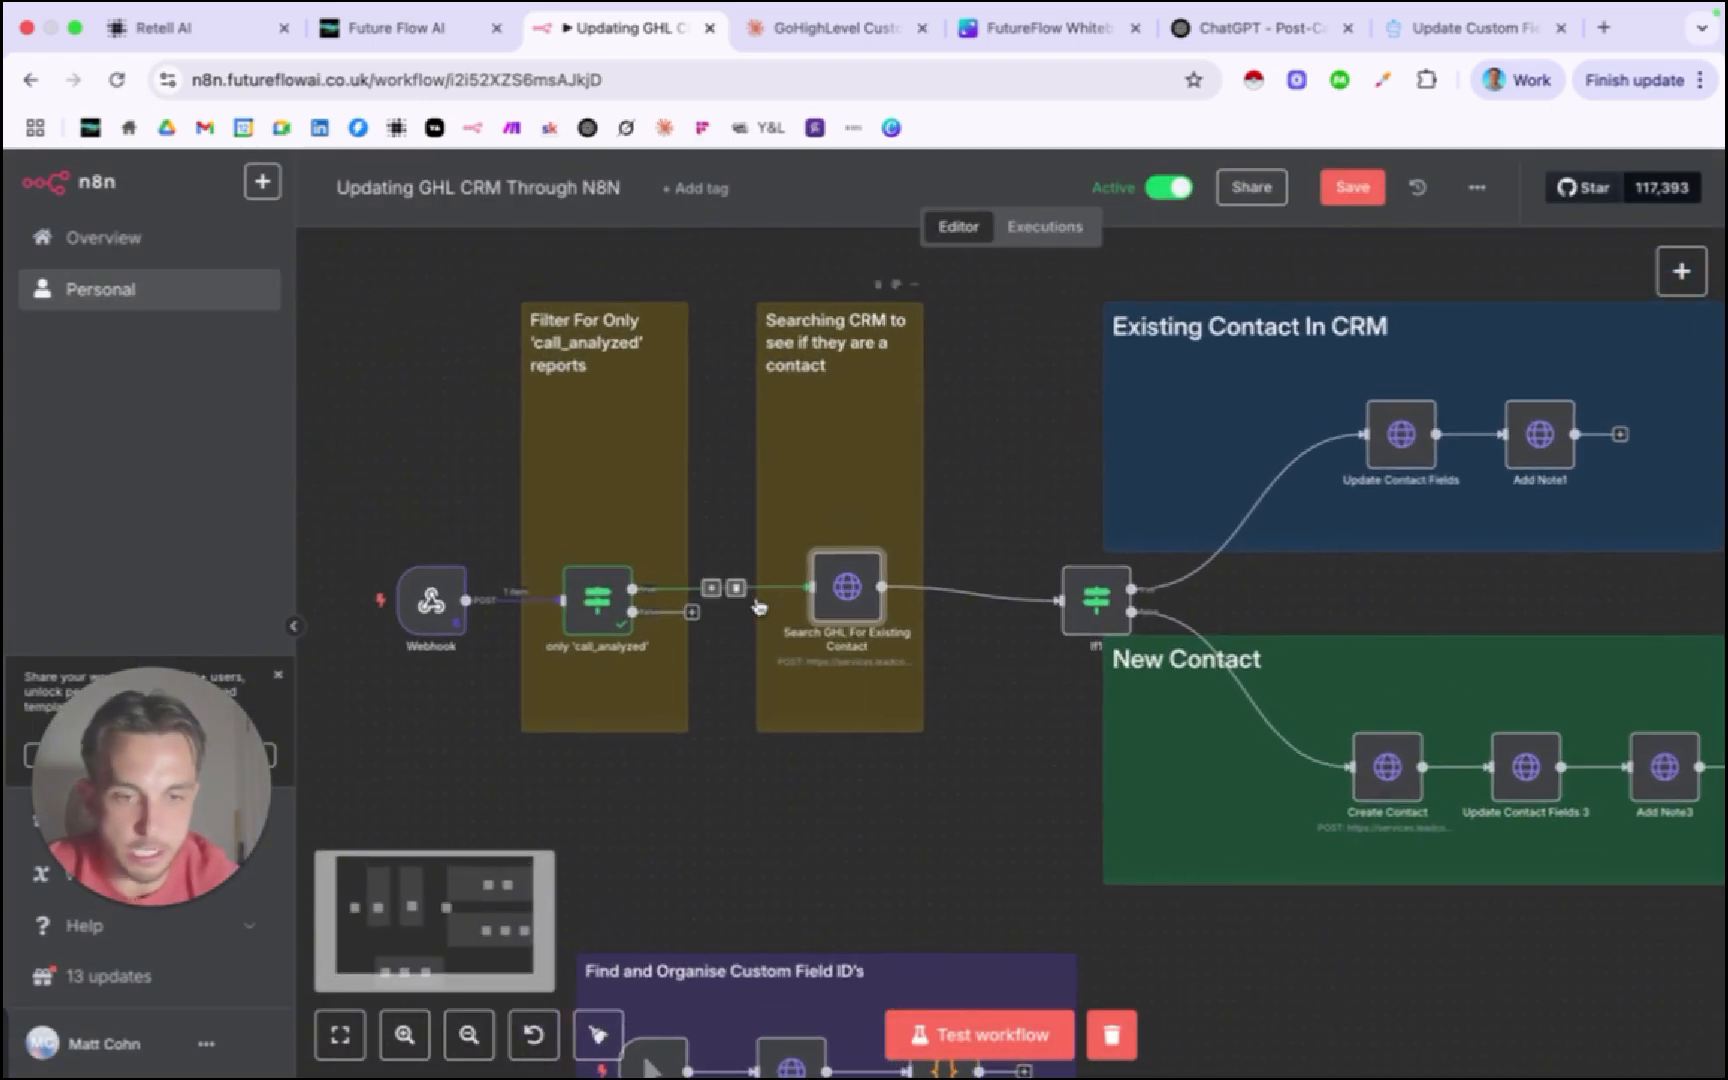
{"action": "double_click", "coordinate": [829, 570]}
{"action": "scroll", "coordinate": [975, 630], "scroll_direction": "down", "scroll_amount": 2}
{"action": "scroll", "coordinate": [975, 630], "scroll_direction": "down", "scroll_amount": 5}
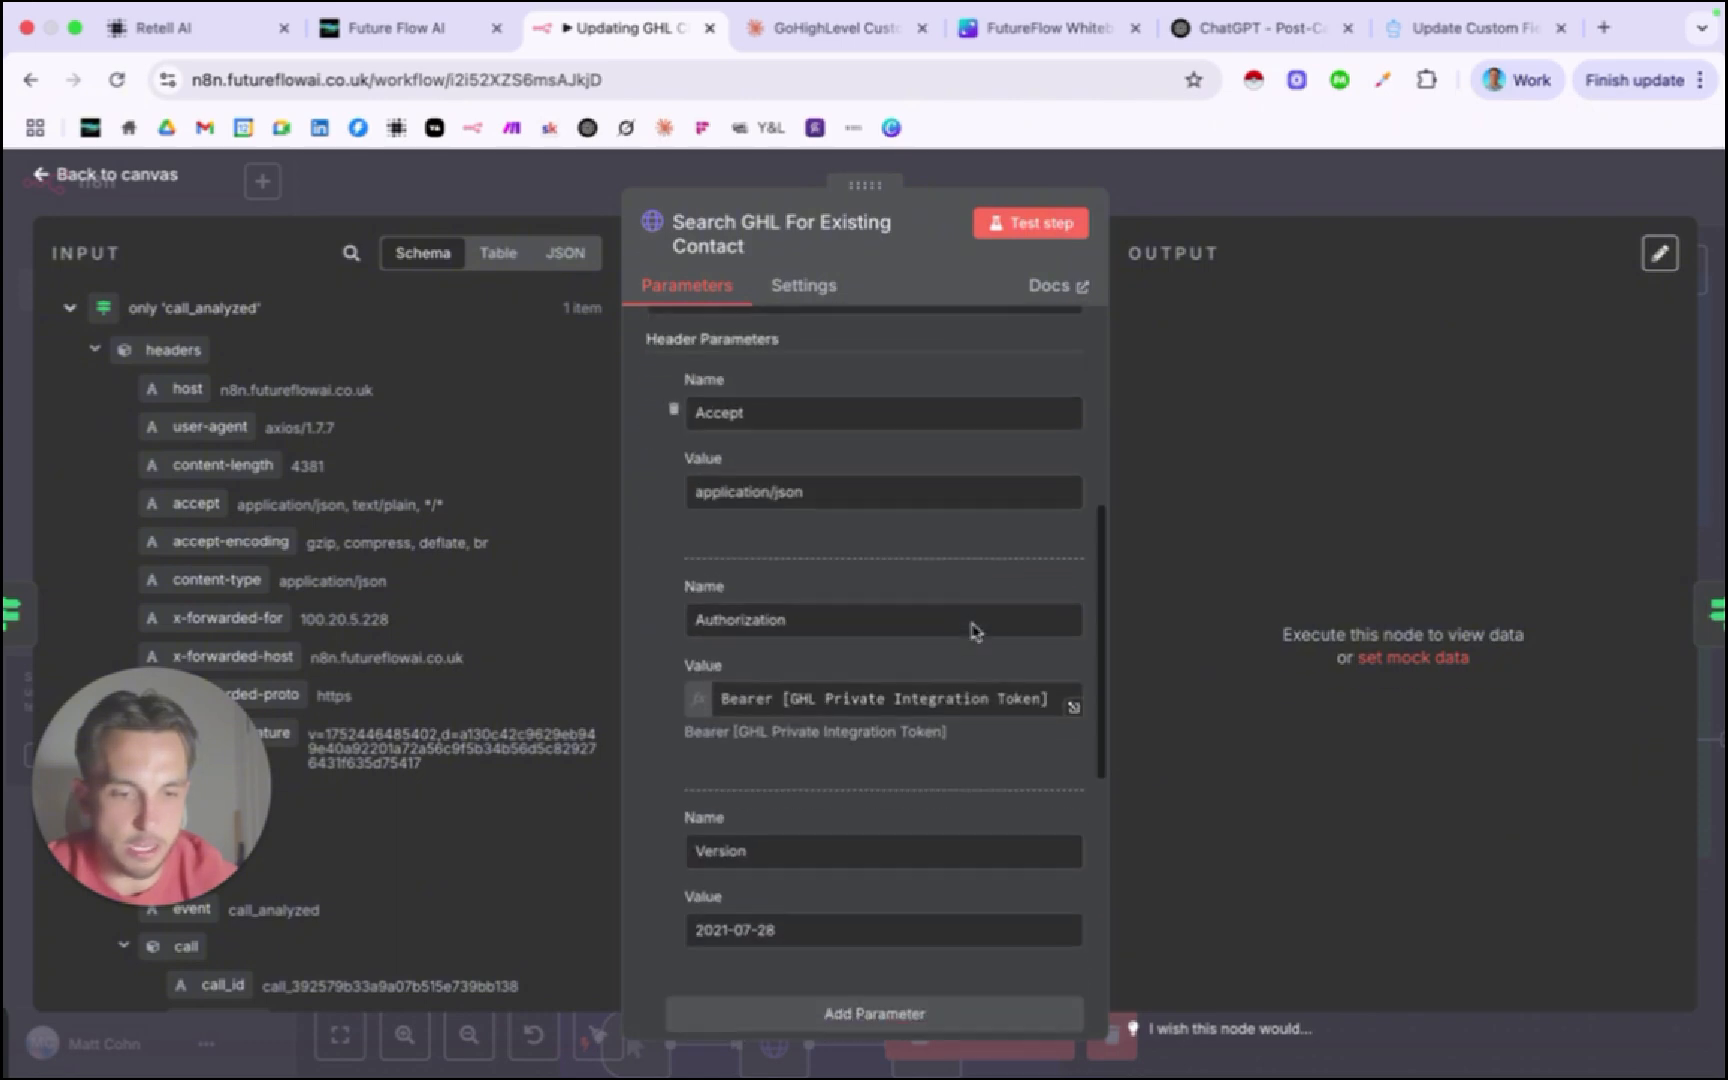
{"action": "left_click_drag", "start_coordinate": [785, 657], "coordinate": [1049, 657]}
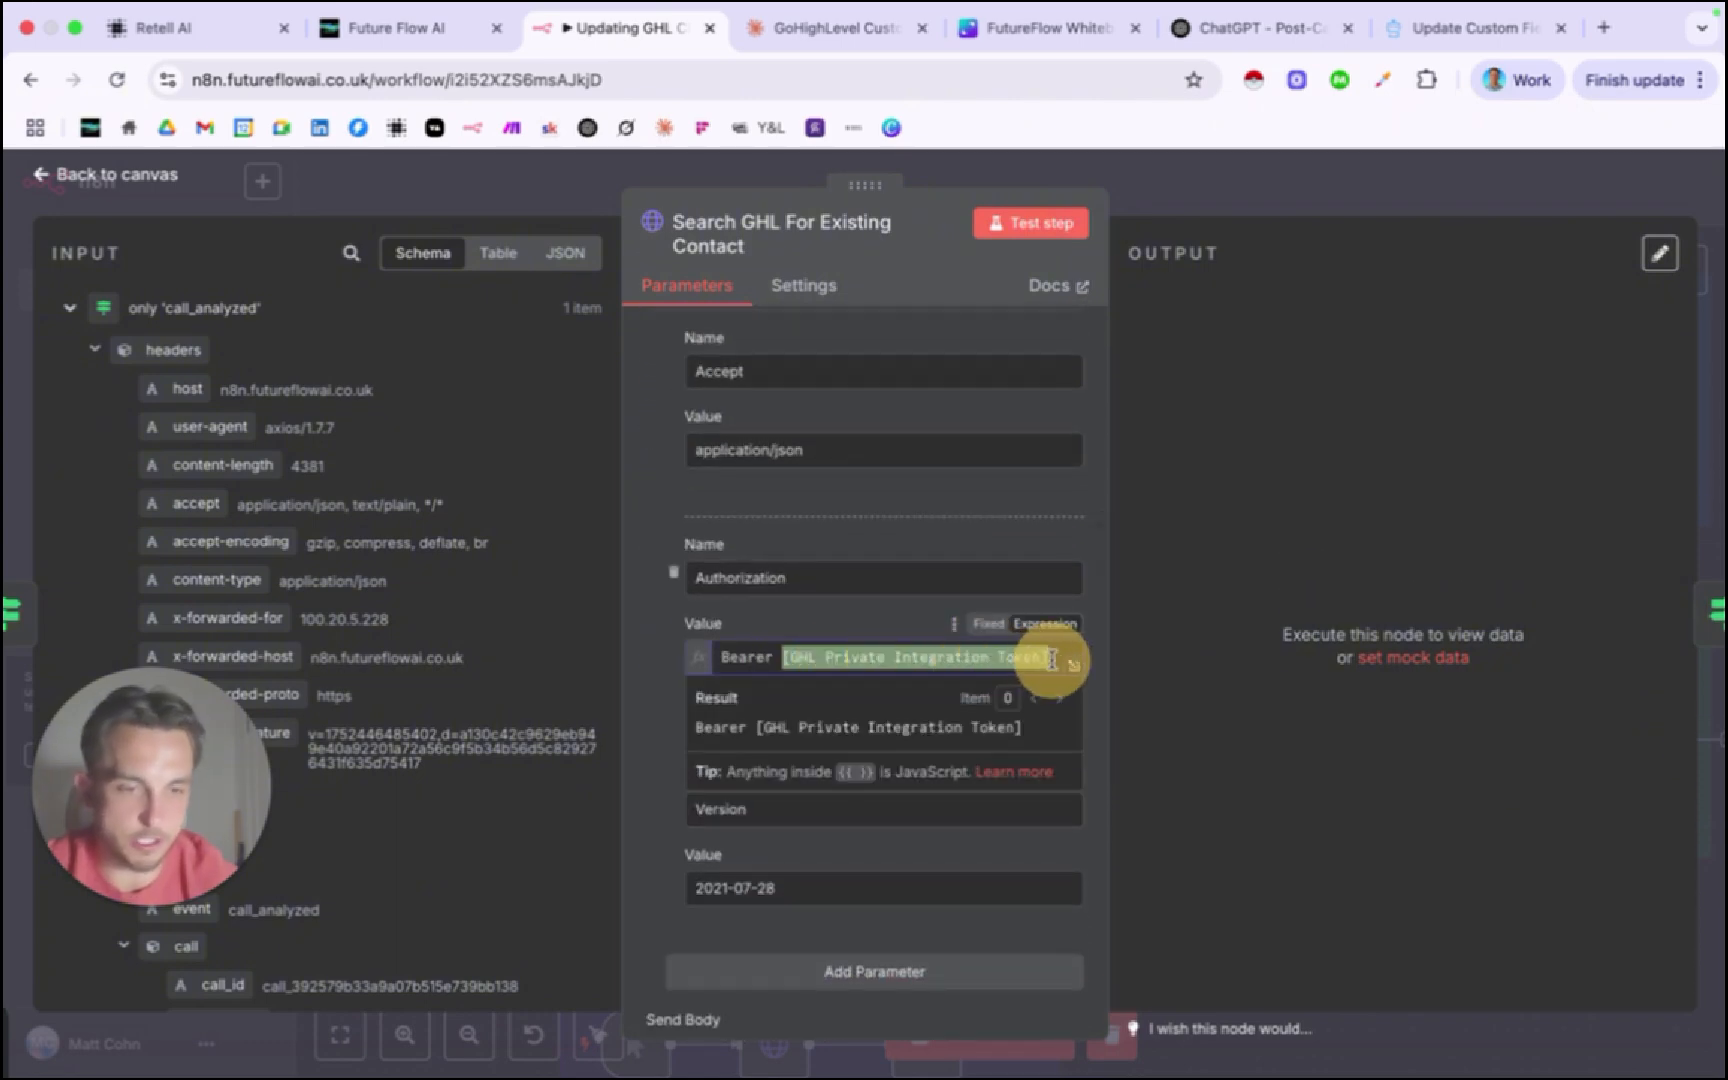
{"action": "left_click", "coordinate": [1056, 659]}
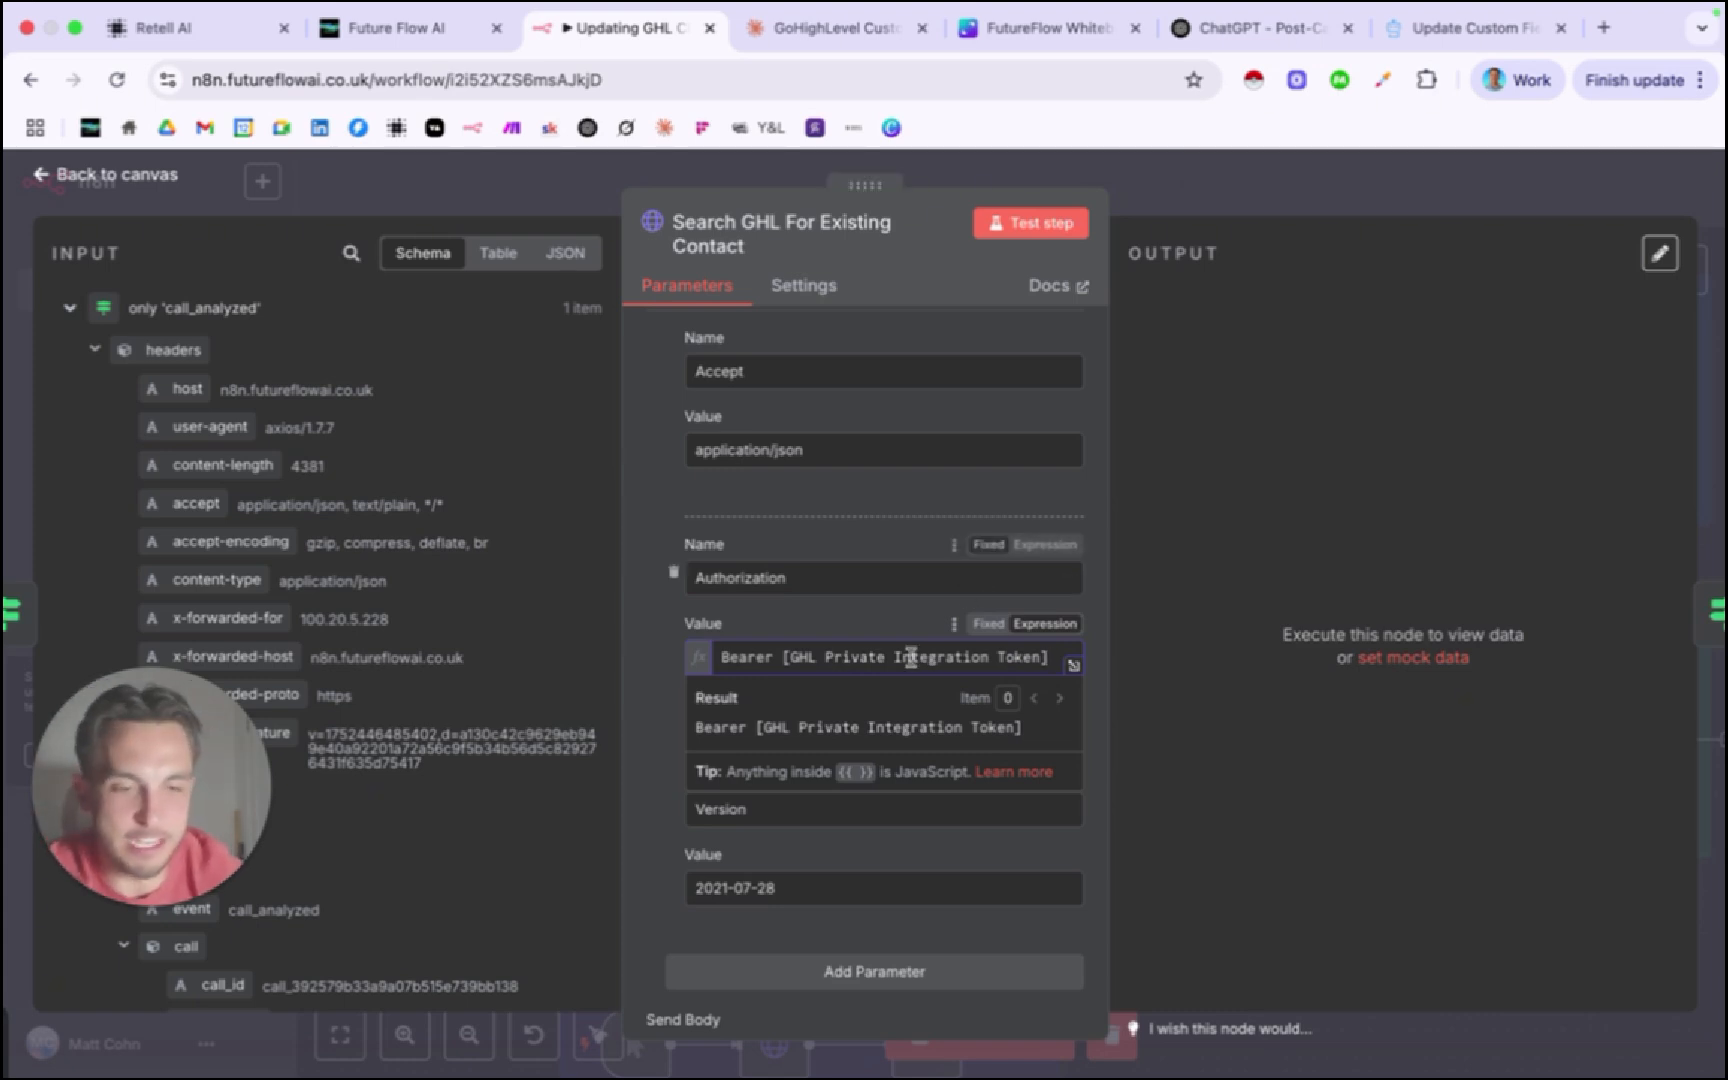
{"action": "left_click_drag", "start_coordinate": [1048, 656], "coordinate": [782, 654]}
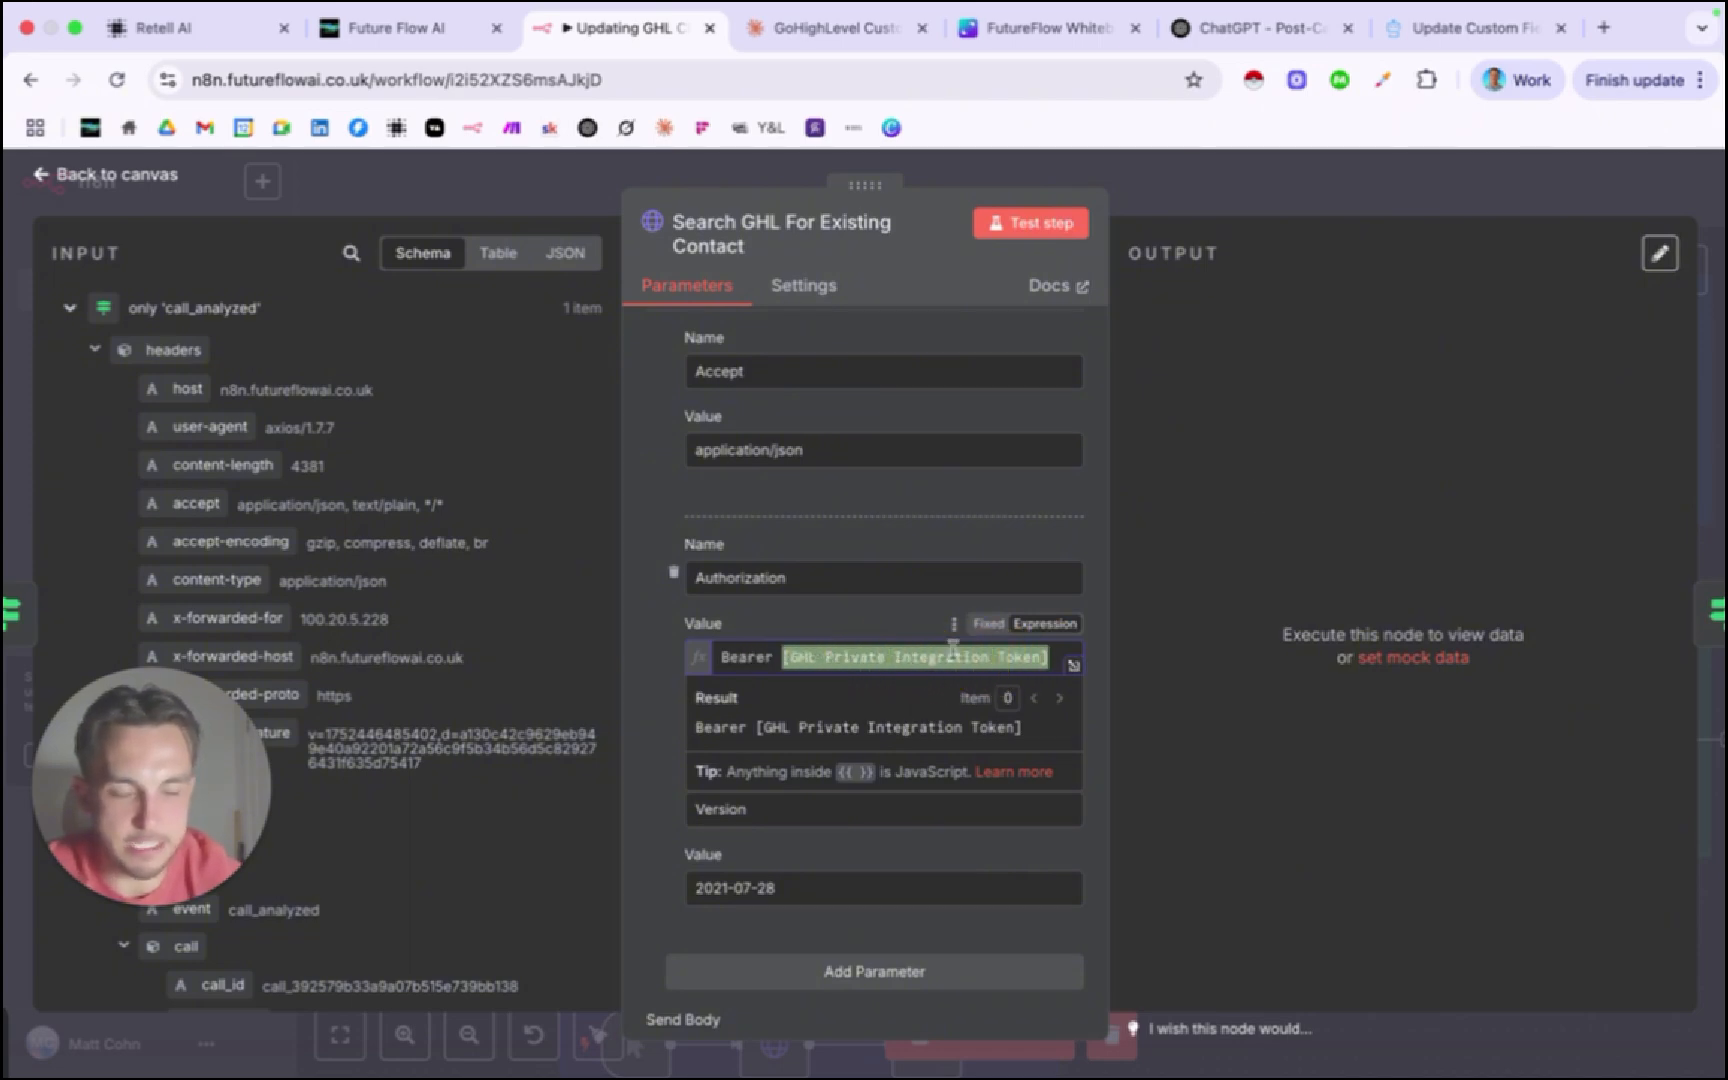
{"action": "left_click", "coordinate": [1297, 179]}
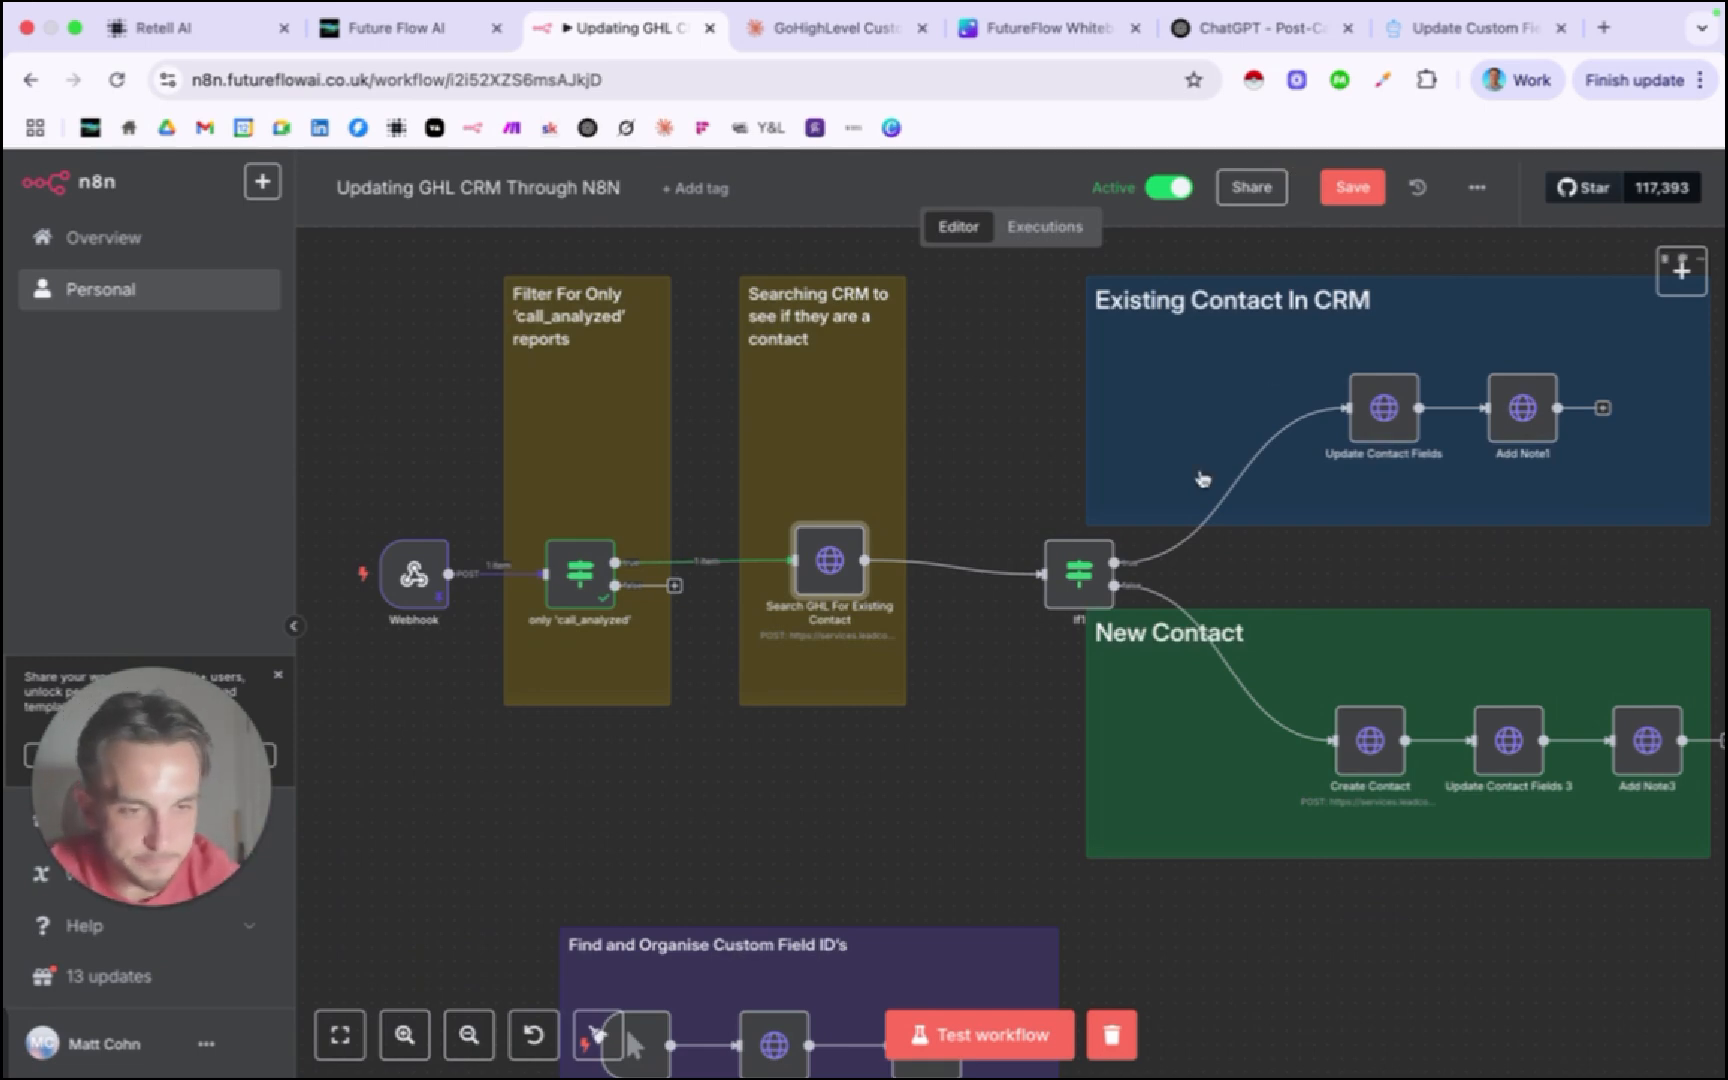
{"action": "scroll", "coordinate": [1202, 479], "scroll_direction": "down", "scroll_amount": 5}
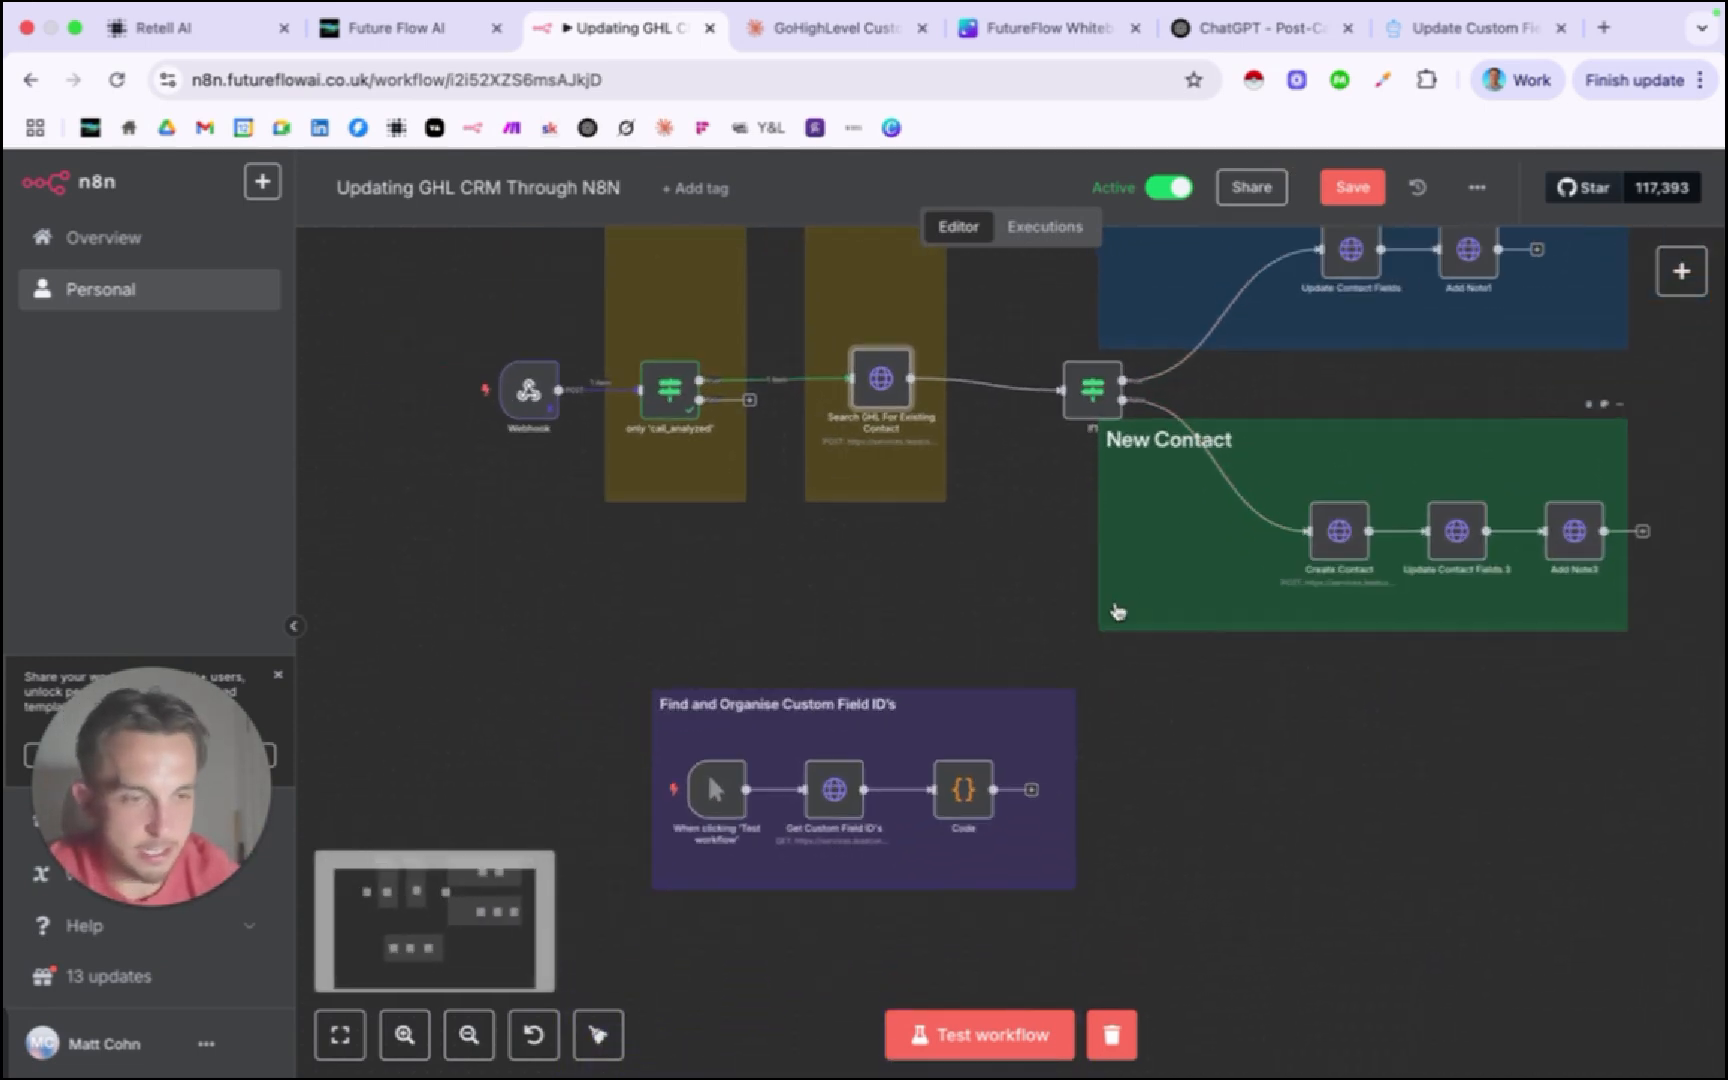
{"action": "scroll", "coordinate": [1117, 611], "scroll_direction": "down", "scroll_amount": 5}
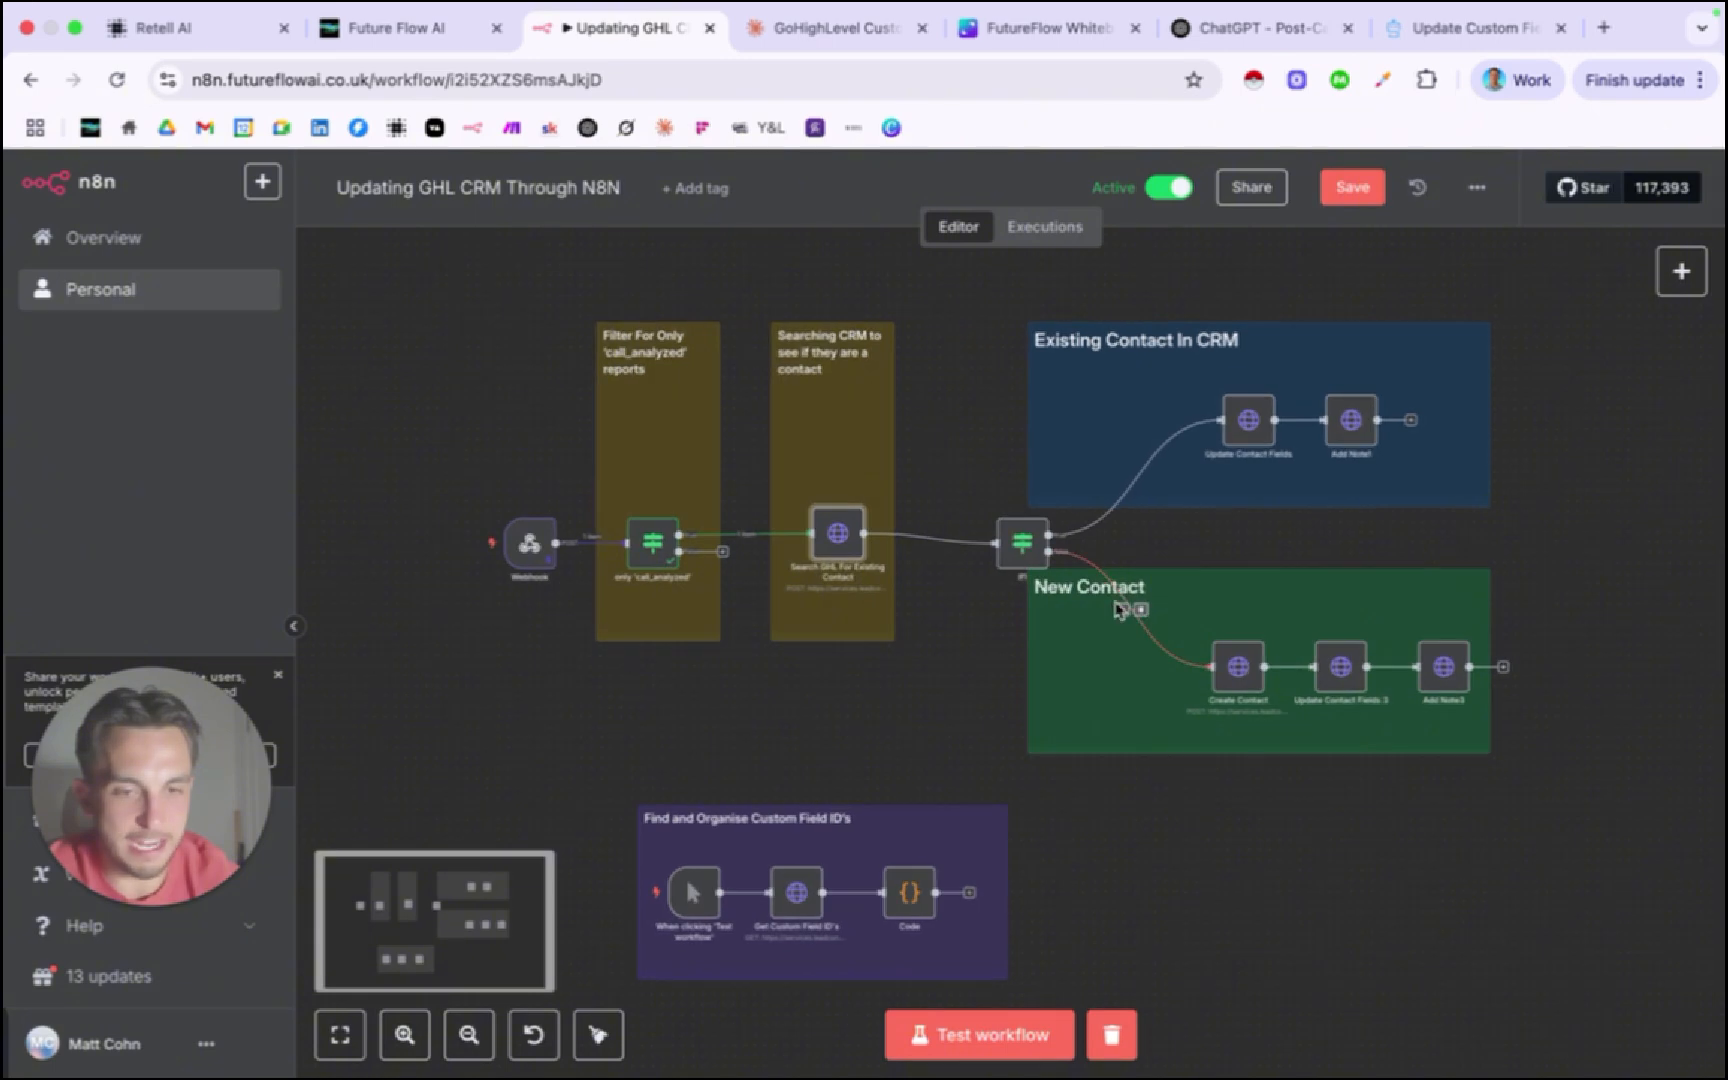
{"action": "scroll", "coordinate": [1117, 607], "scroll_direction": "up", "scroll_amount": 3}
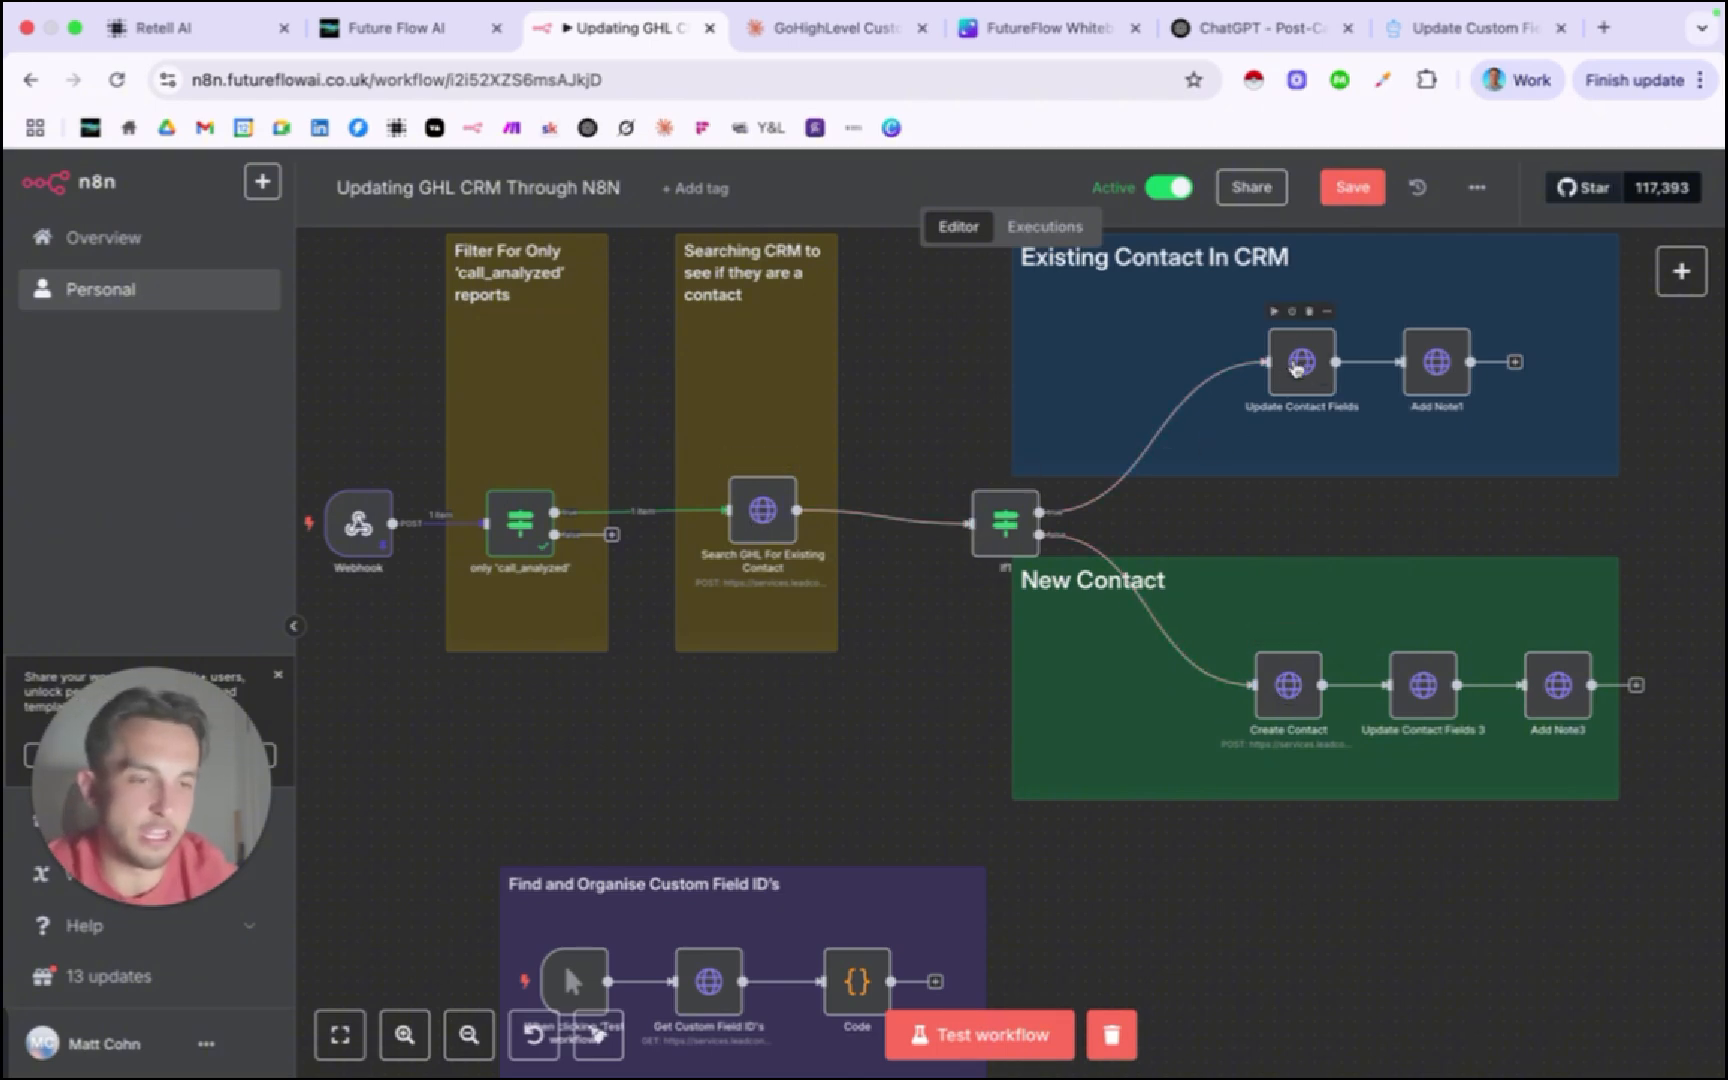
{"action": "scroll", "coordinate": [1290, 386], "scroll_direction": "down", "scroll_amount": 5}
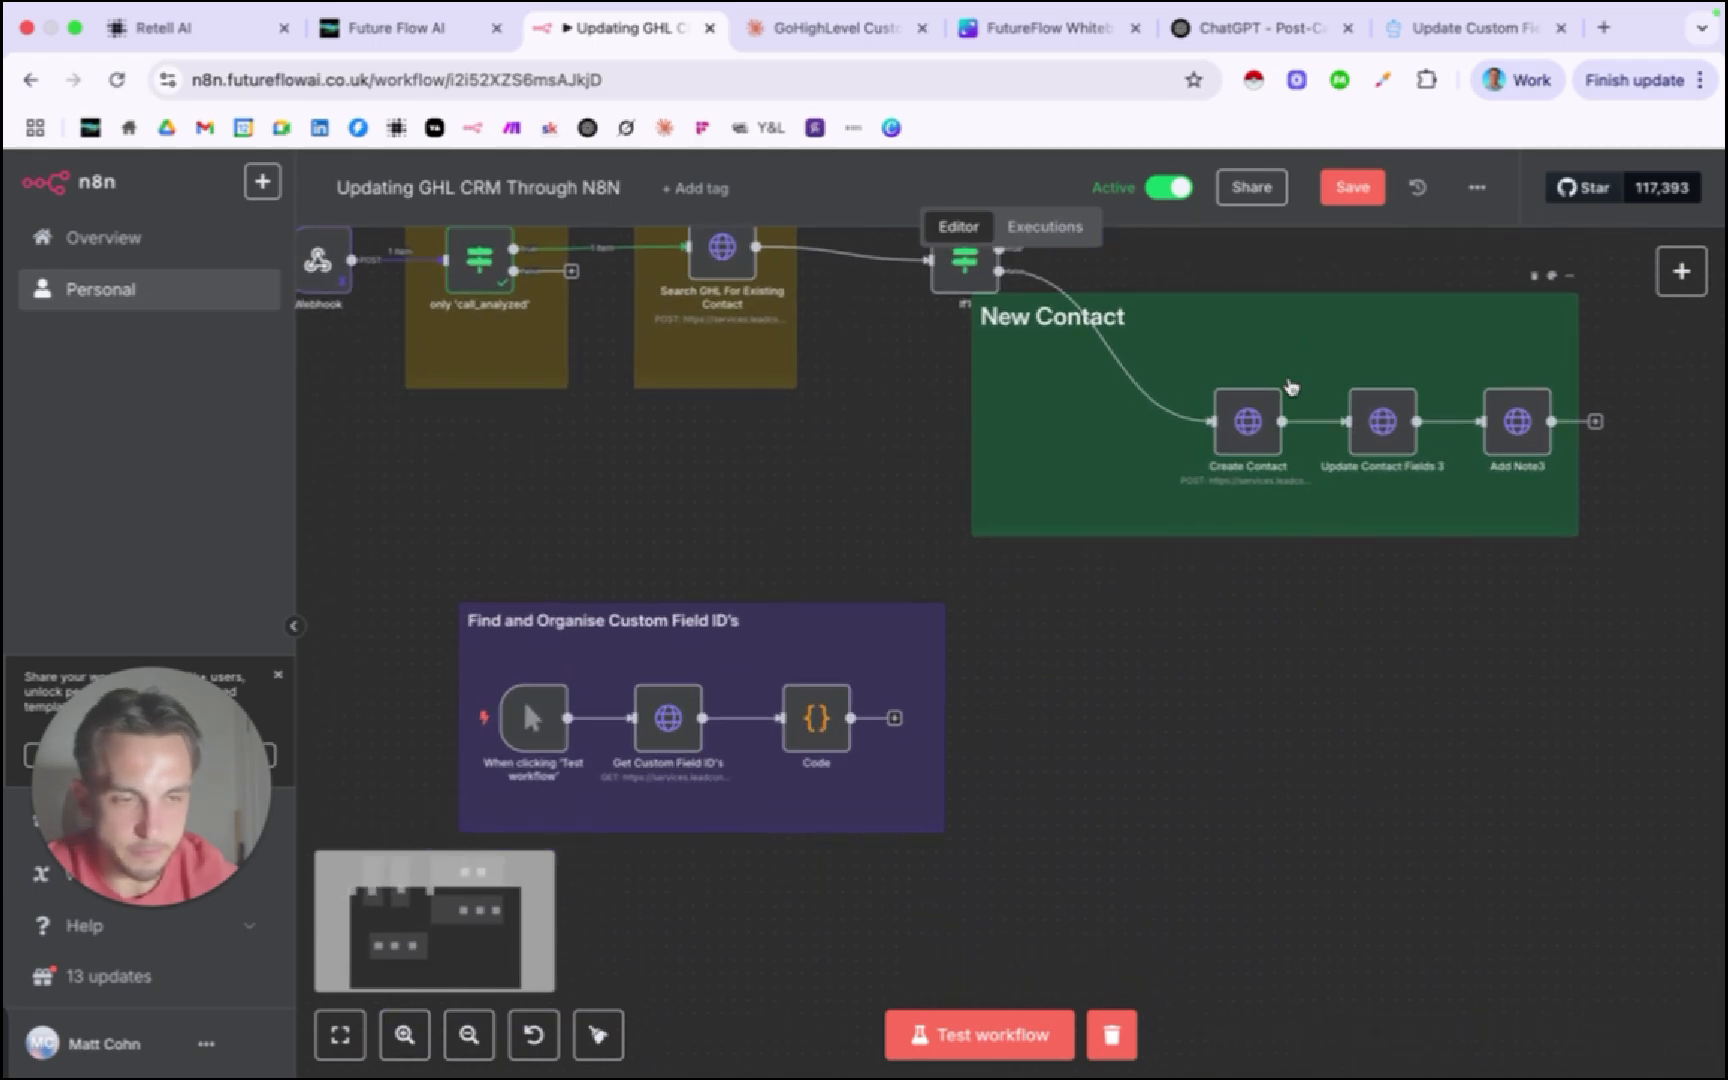
Examine the Find and Organise Custom Field ID's section of the workflow, from its manual trigger to the Code node.
{"action": "scroll", "coordinate": [1288, 378], "scroll_direction": "left", "scroll_amount": 3}
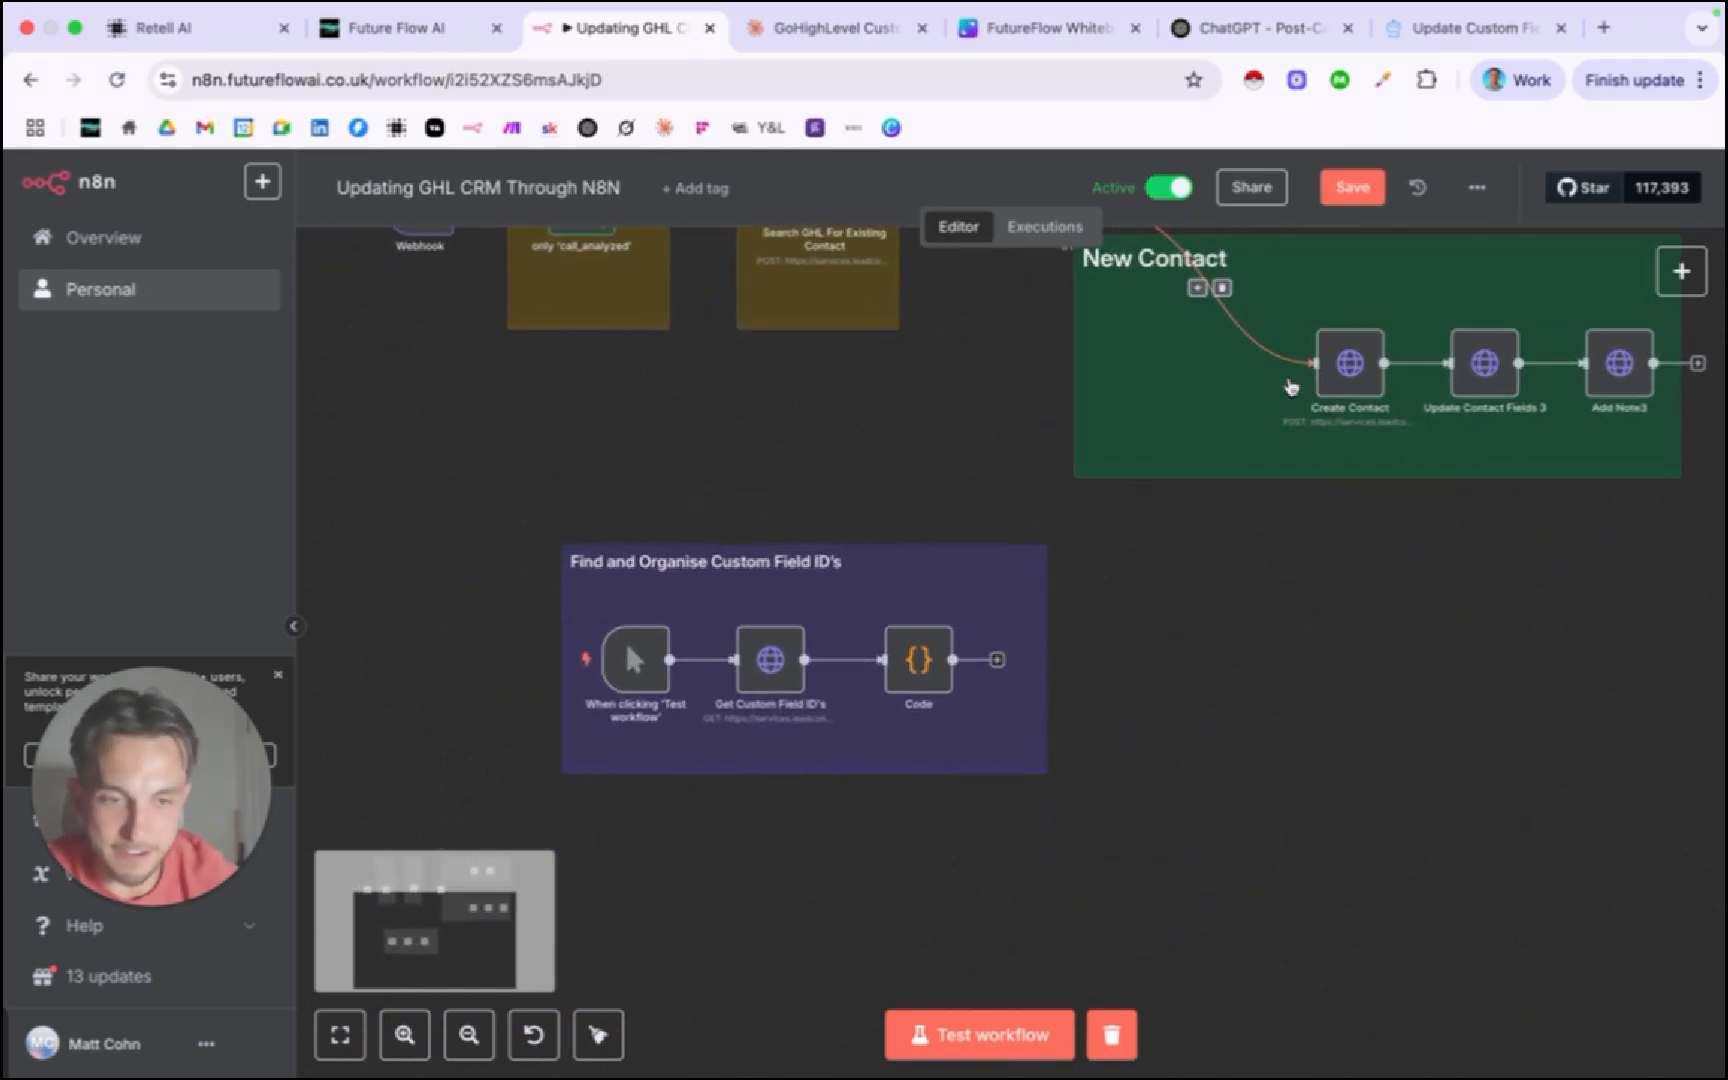
{"action": "scroll", "coordinate": [876, 459], "scroll_direction": "up", "scroll_amount": 3}
{"action": "scroll", "coordinate": [876, 459], "scroll_direction": "down", "scroll_amount": 4}
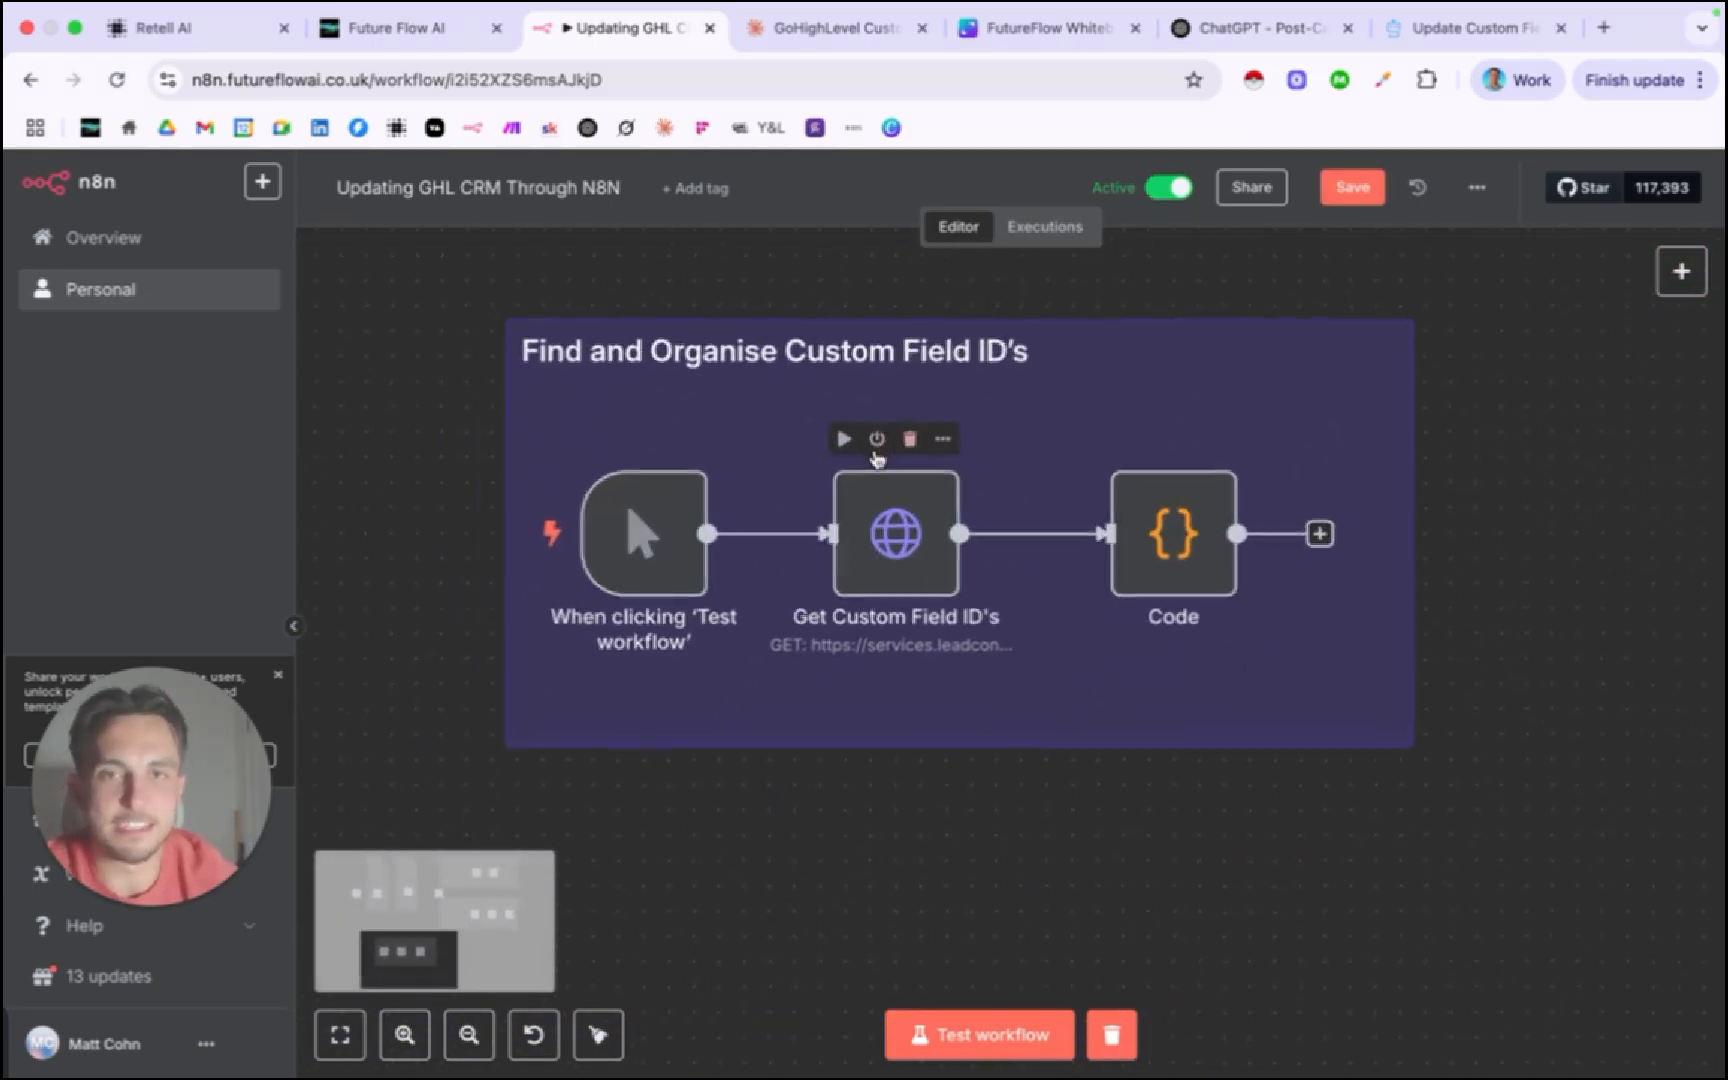
{"action": "scroll", "coordinate": [870, 458], "scroll_direction": "down", "scroll_amount": 2}
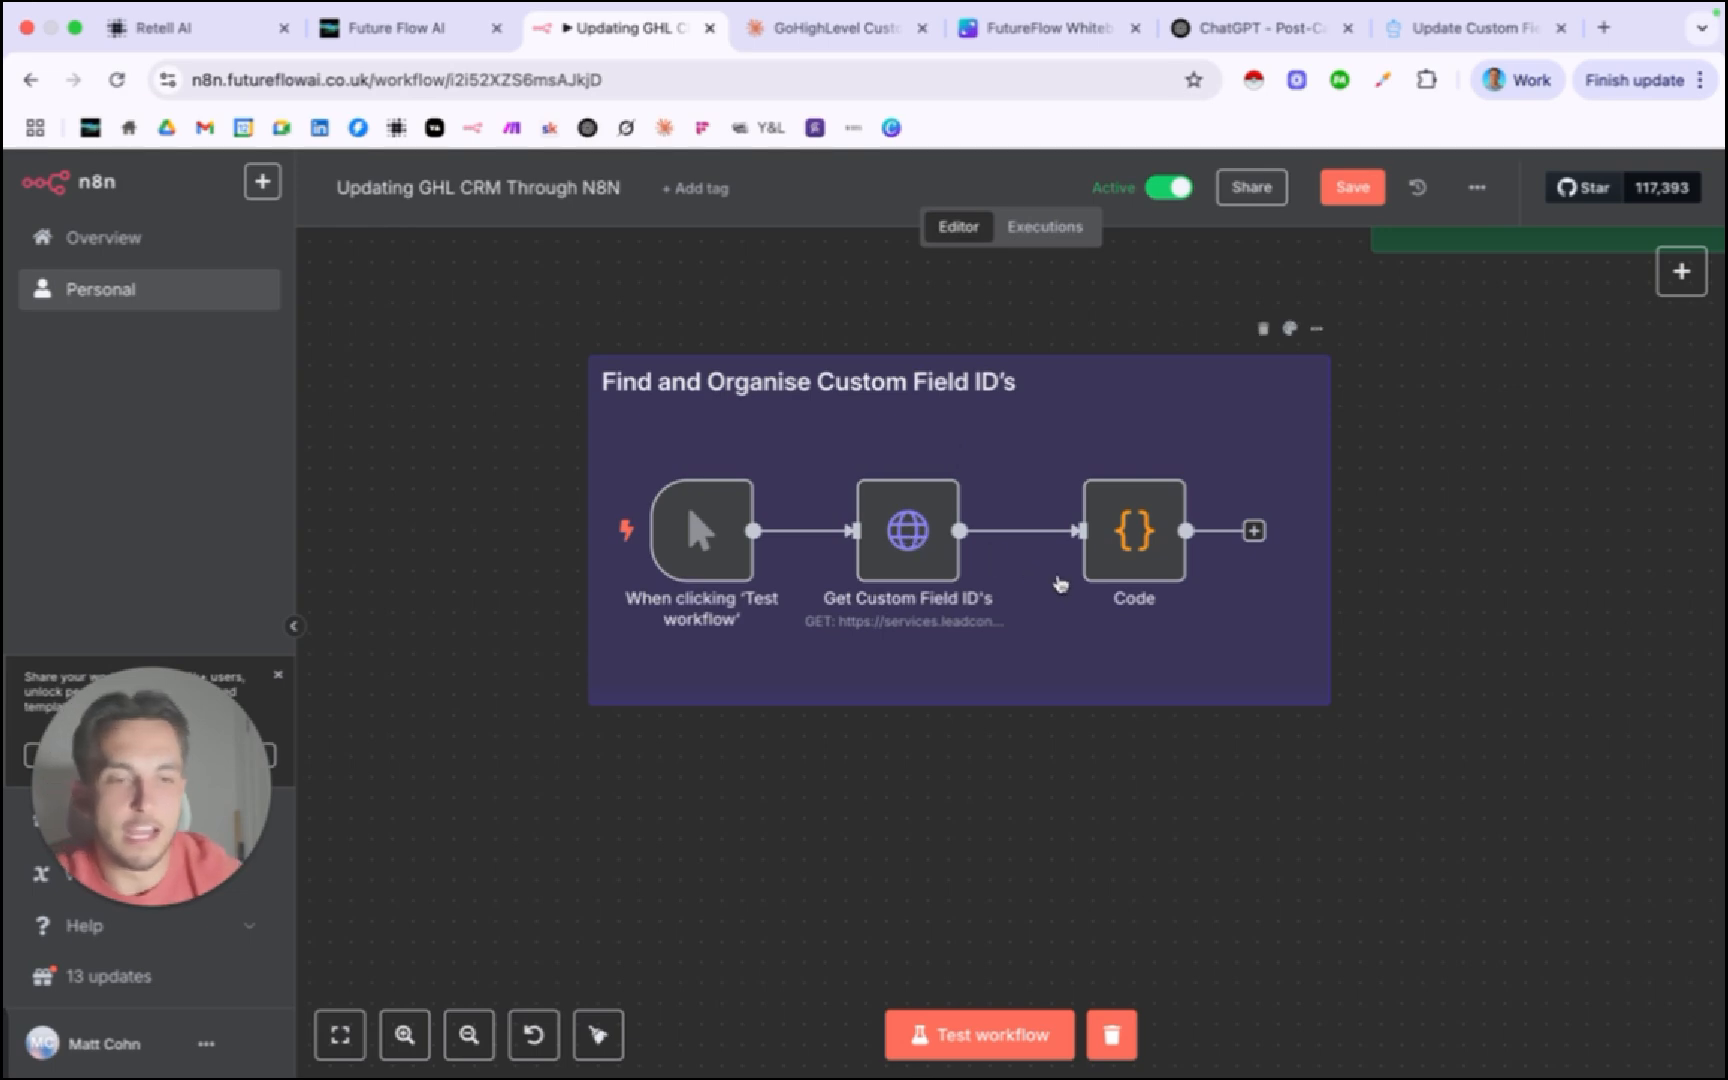
Open the Update Contact Fields 3 node in the New Contact section and expand its JSON body in the expression editor.
{"action": "scroll", "coordinate": [1060, 584], "scroll_direction": "right", "scroll_amount": 5}
{"action": "scroll", "coordinate": [1060, 584], "scroll_direction": "up", "scroll_amount": 5}
{"action": "scroll", "coordinate": [1060, 584], "scroll_direction": "right", "scroll_amount": 5}
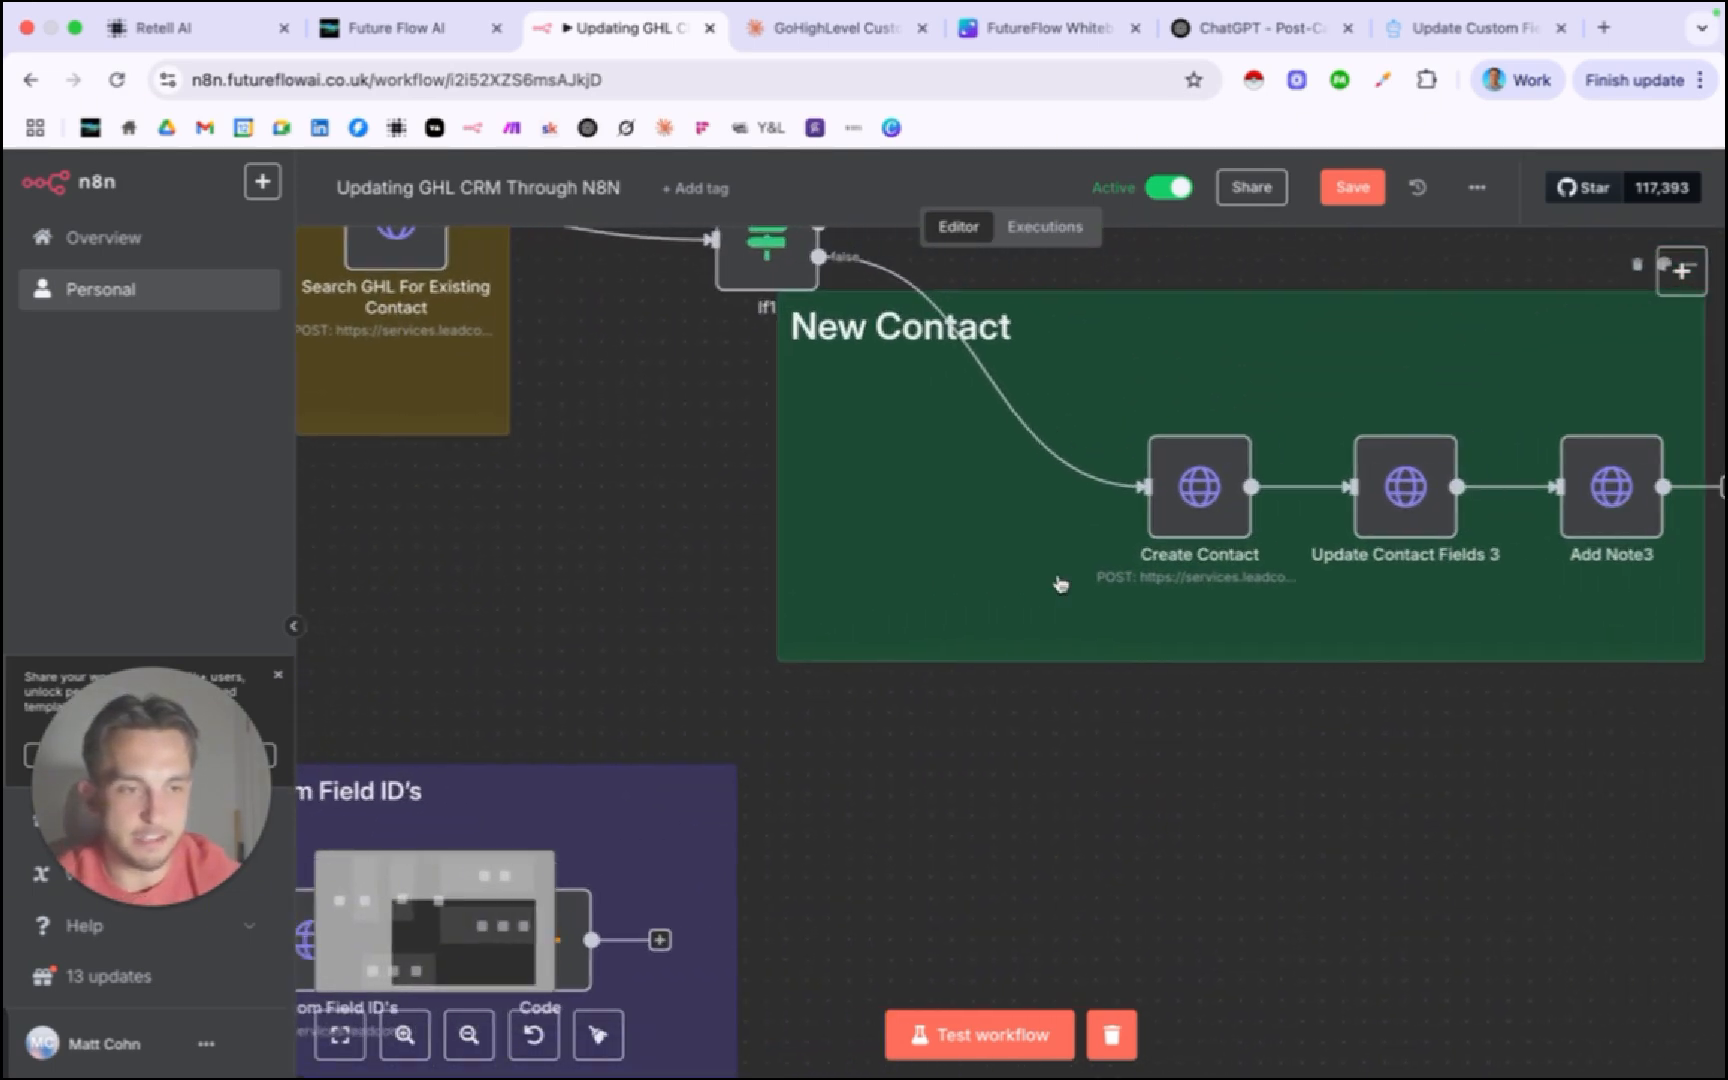
{"action": "left_click", "coordinate": [1162, 502]}
{"action": "double_click", "coordinate": [1162, 502]}
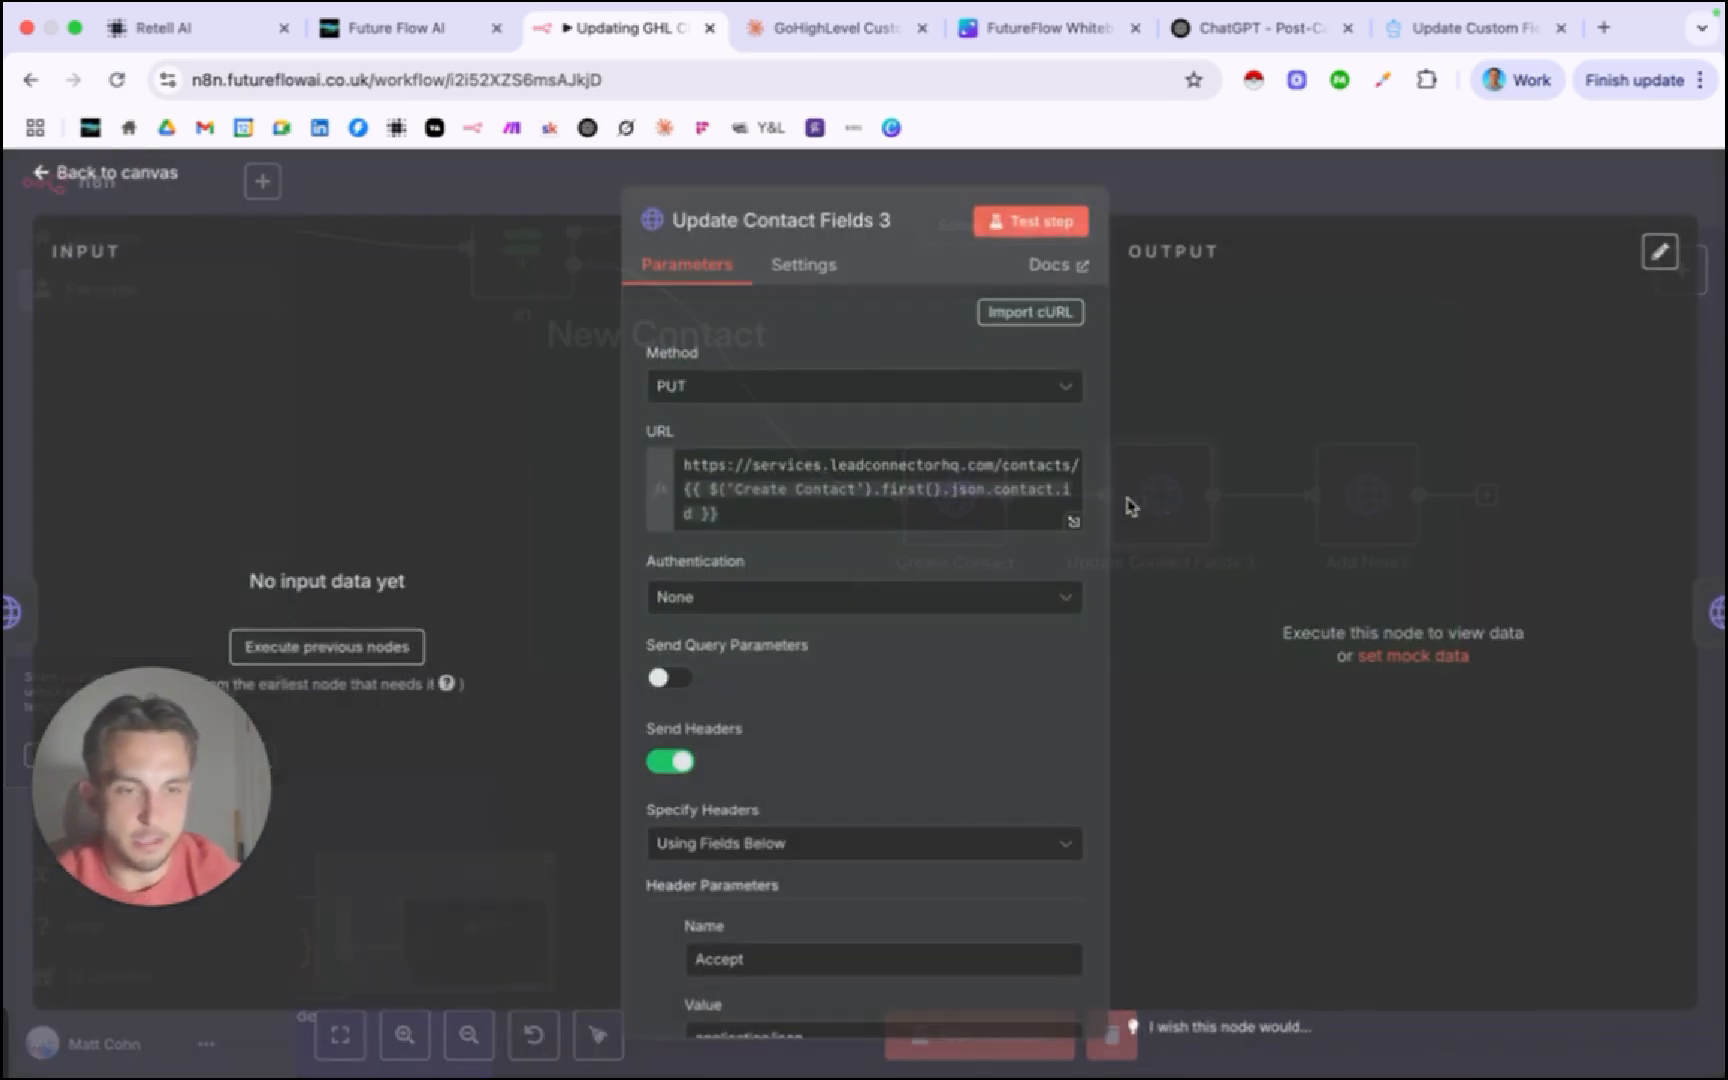
{"action": "scroll", "coordinate": [899, 663], "scroll_direction": "down", "scroll_amount": 10}
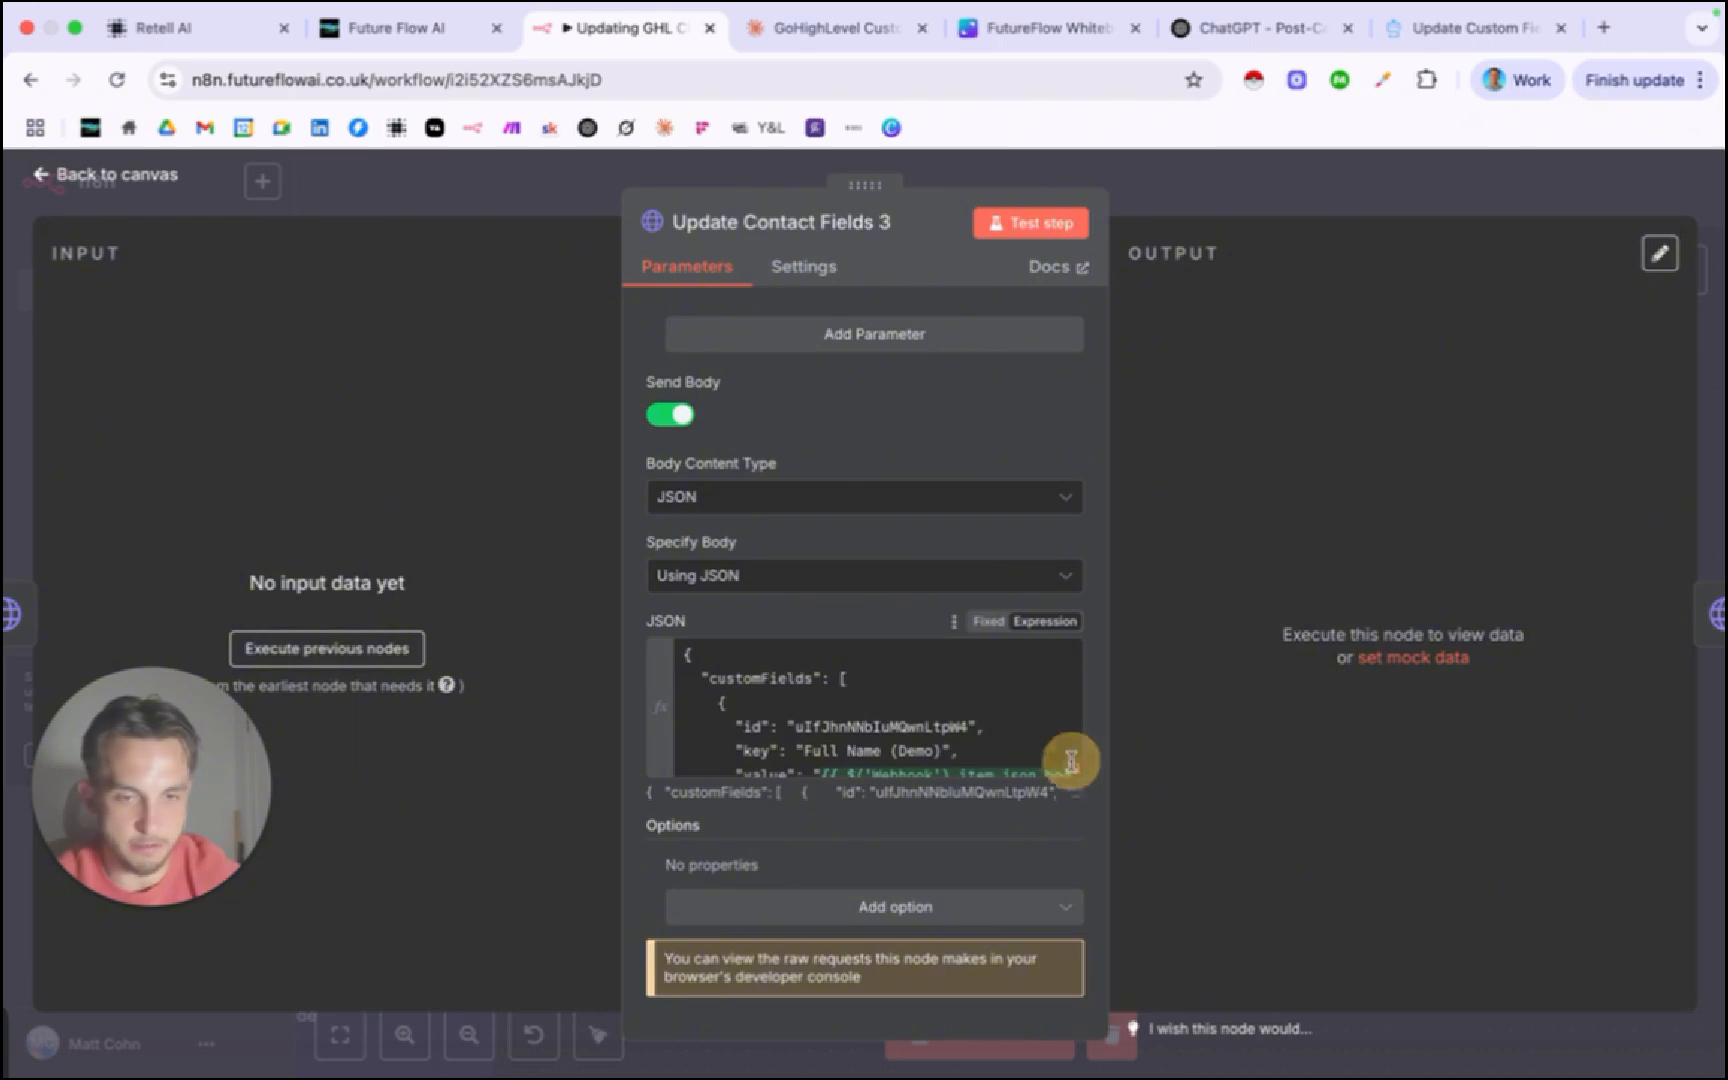
{"action": "left_click", "coordinate": [1070, 768]}
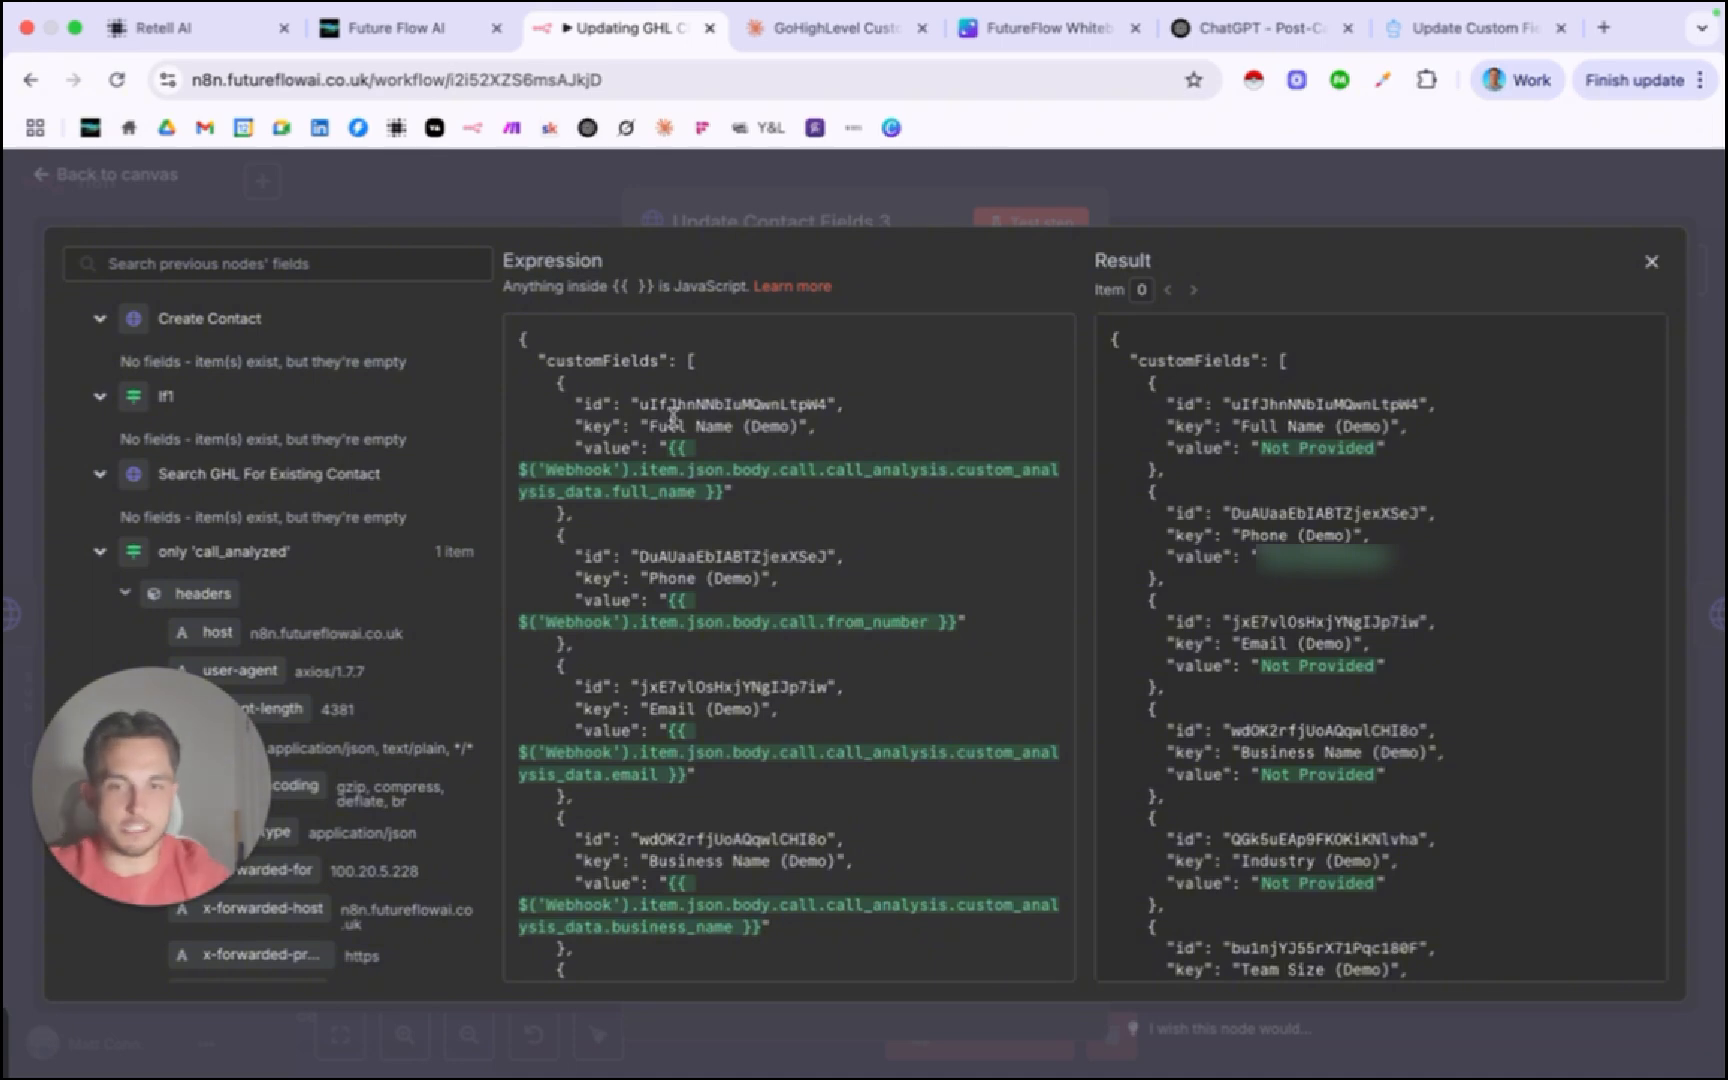
Look through the only 'call_analyzed' node's fields for the custom analysis data and return to the workflow canvas.
{"action": "scroll", "coordinate": [400, 500], "scroll_direction": "down", "scroll_amount": 20}
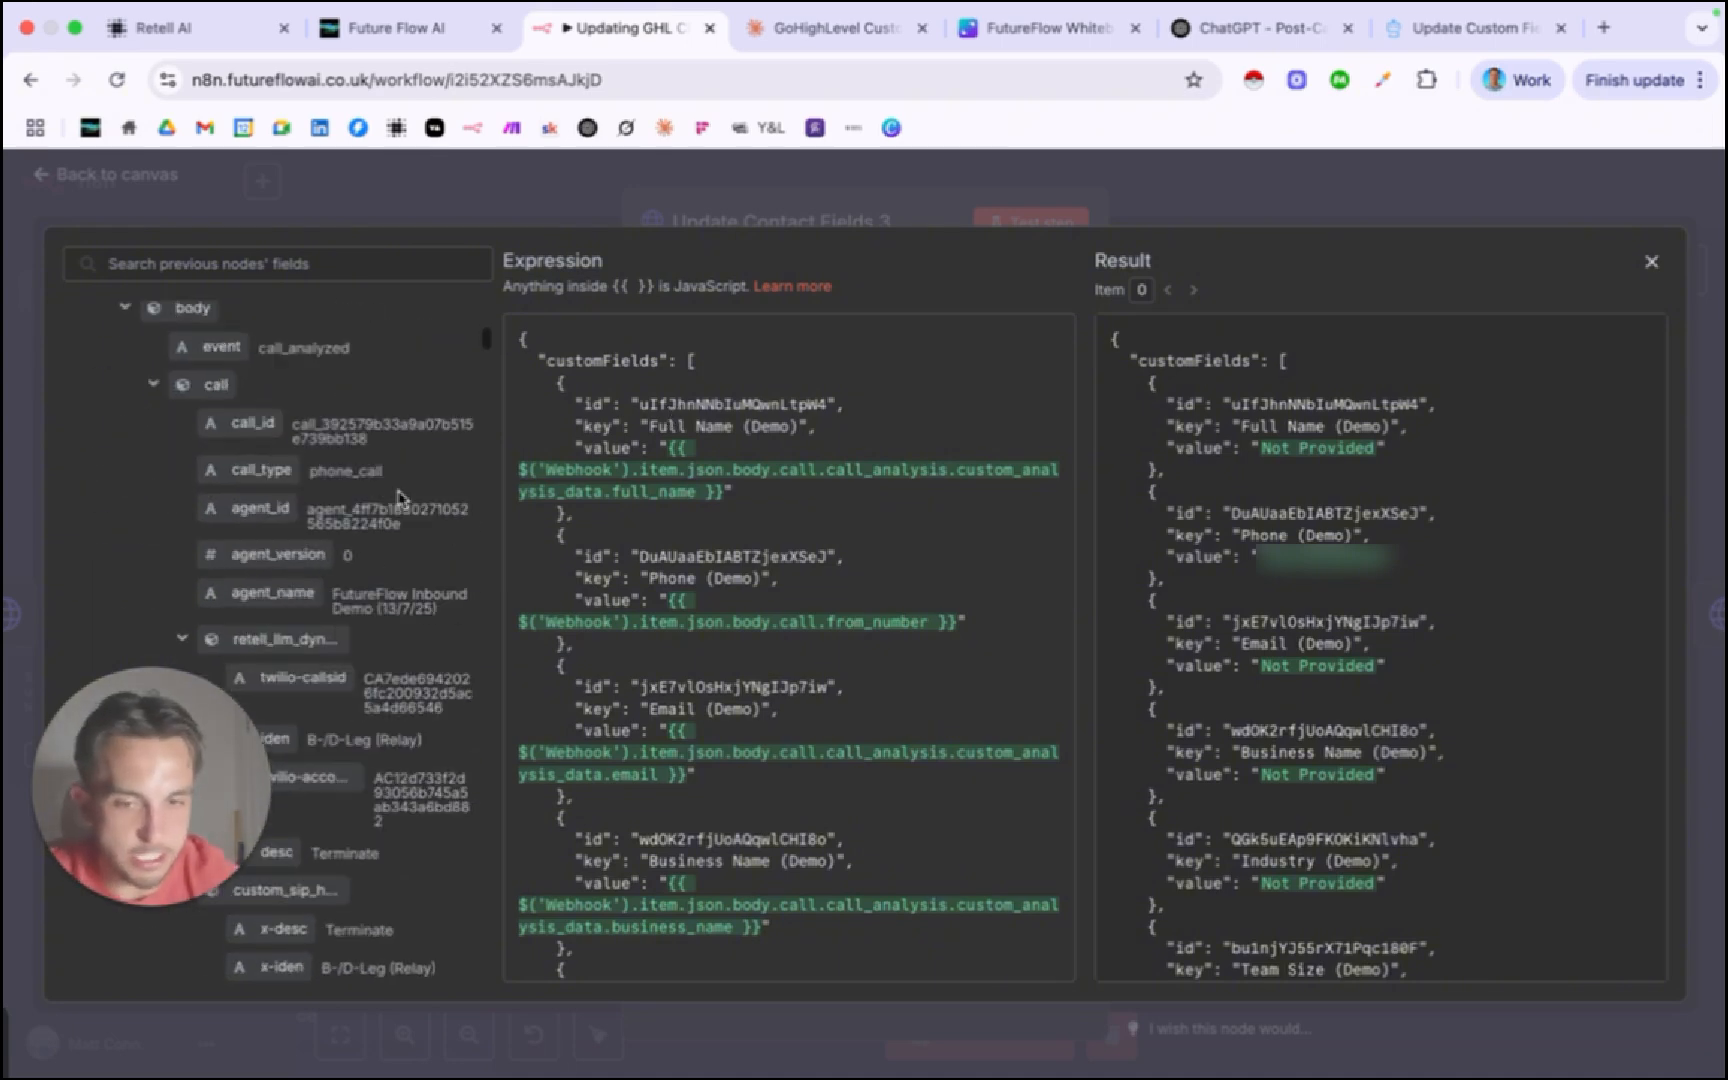
{"action": "scroll", "coordinate": [398, 490], "scroll_direction": "down", "scroll_amount": 20}
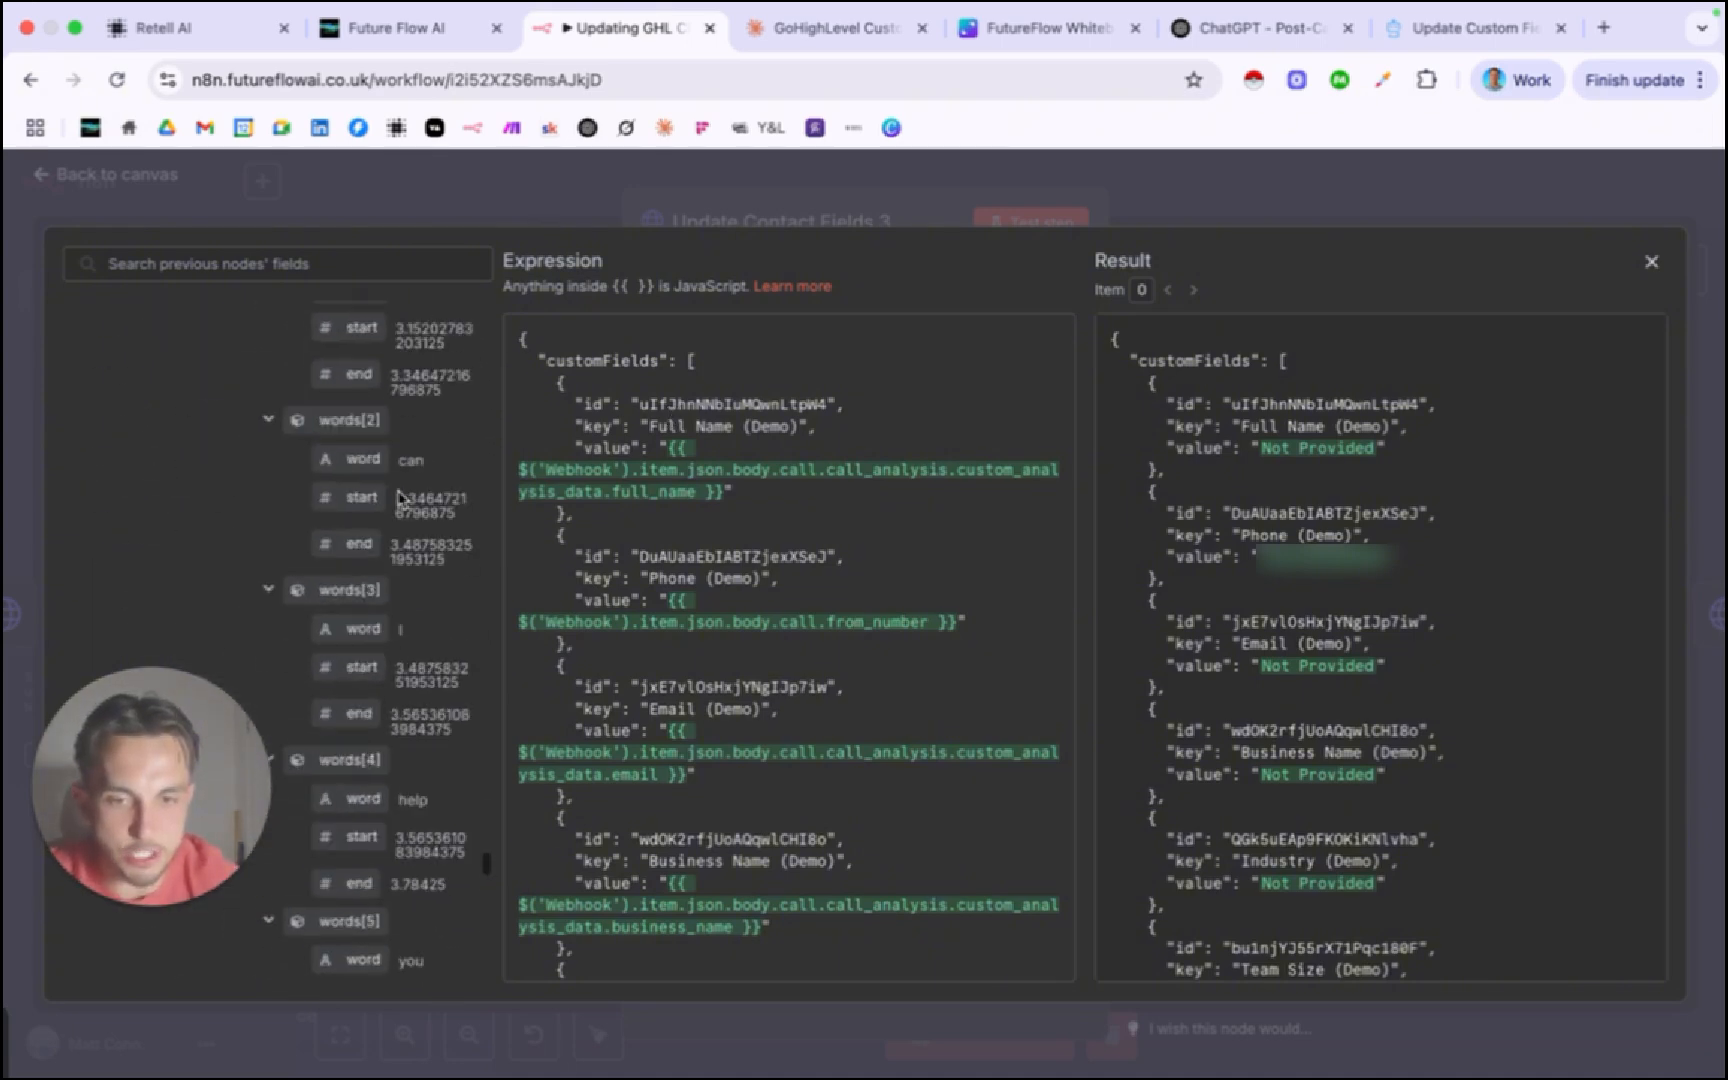
{"action": "scroll", "coordinate": [398, 490], "scroll_direction": "up", "scroll_amount": 2}
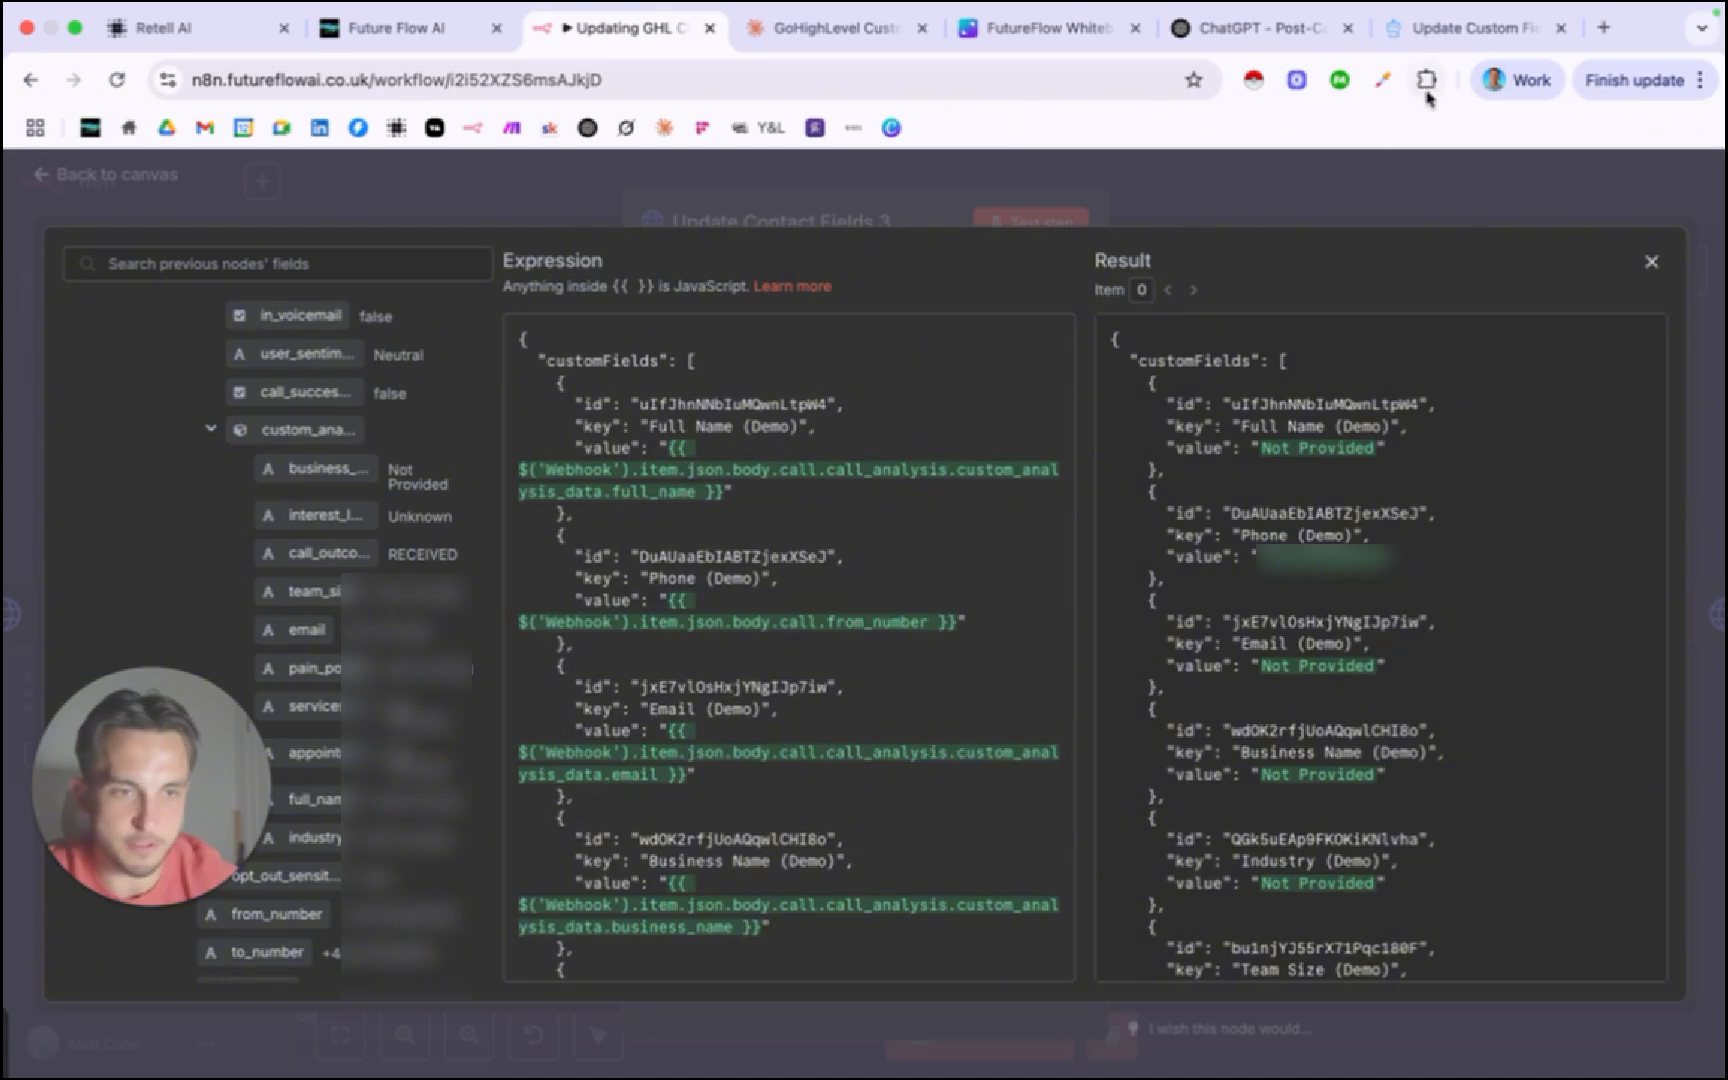
{"action": "left_click", "coordinate": [1342, 166]}
{"action": "left_click", "coordinate": [1246, 200]}
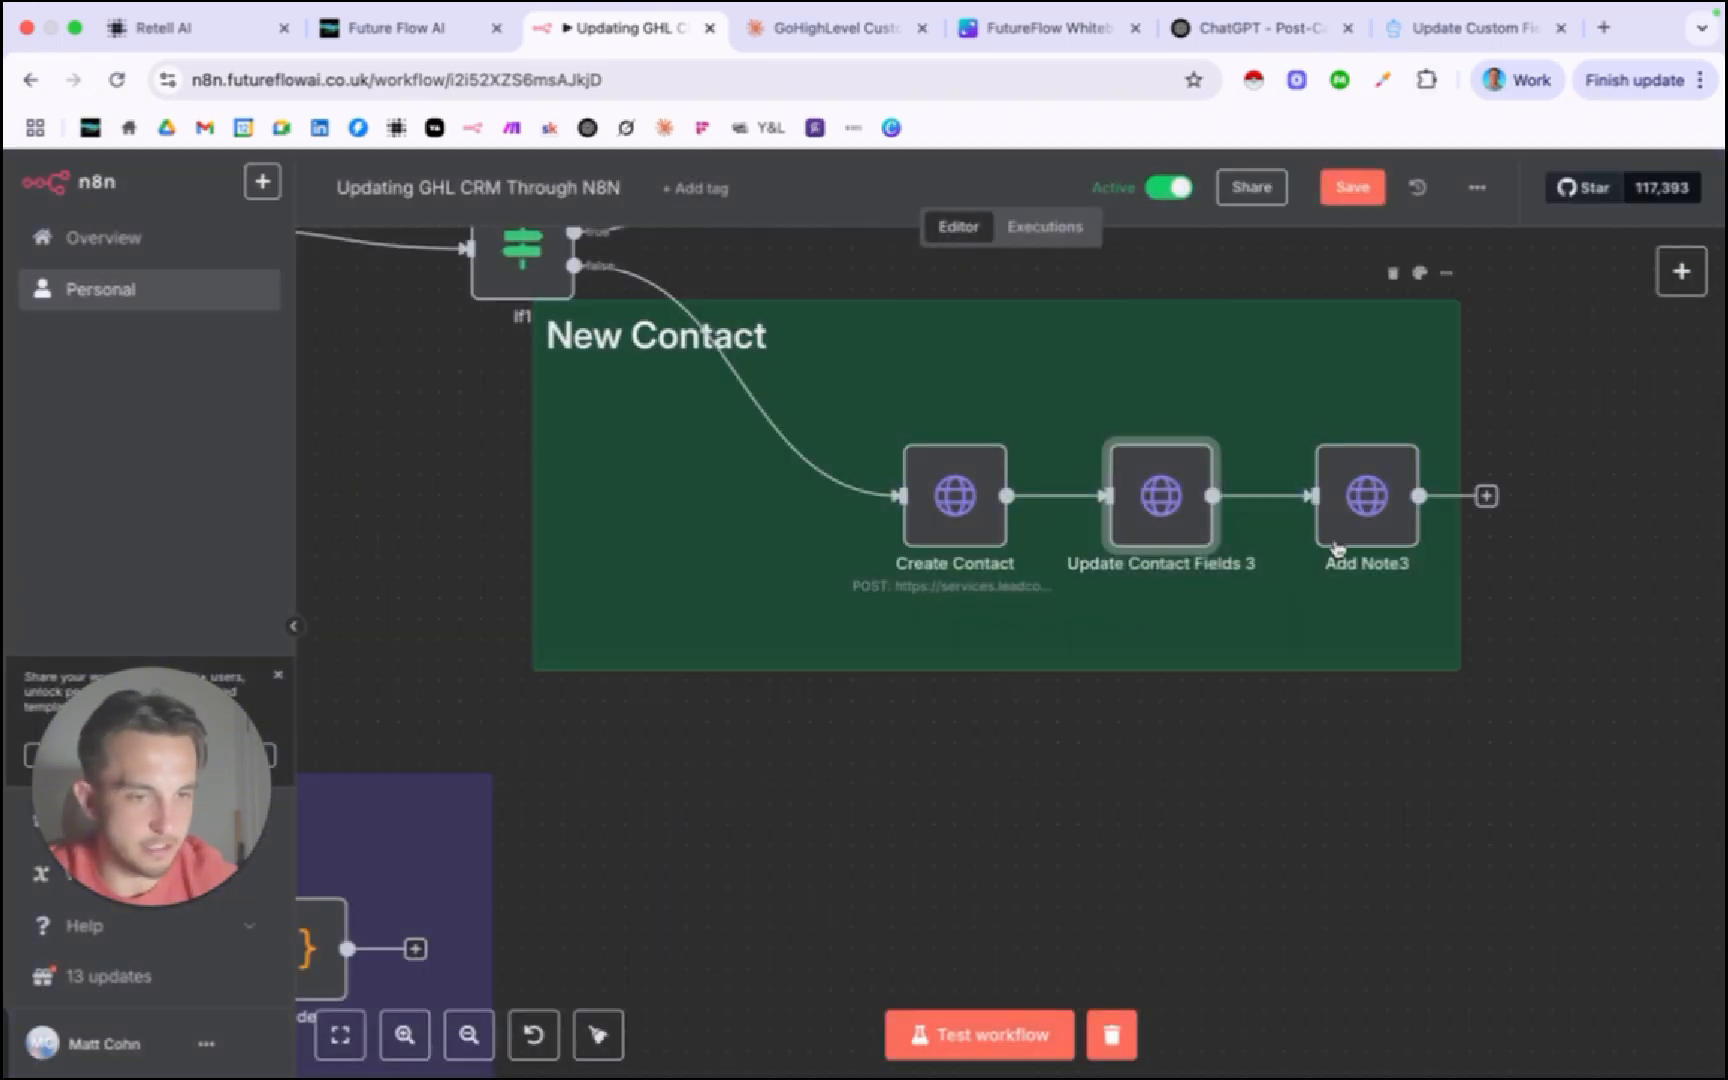
Open the Add Note3 node and review the transcript and call outcome expressions in its body parameter.
{"action": "double_click", "coordinate": [1360, 508]}
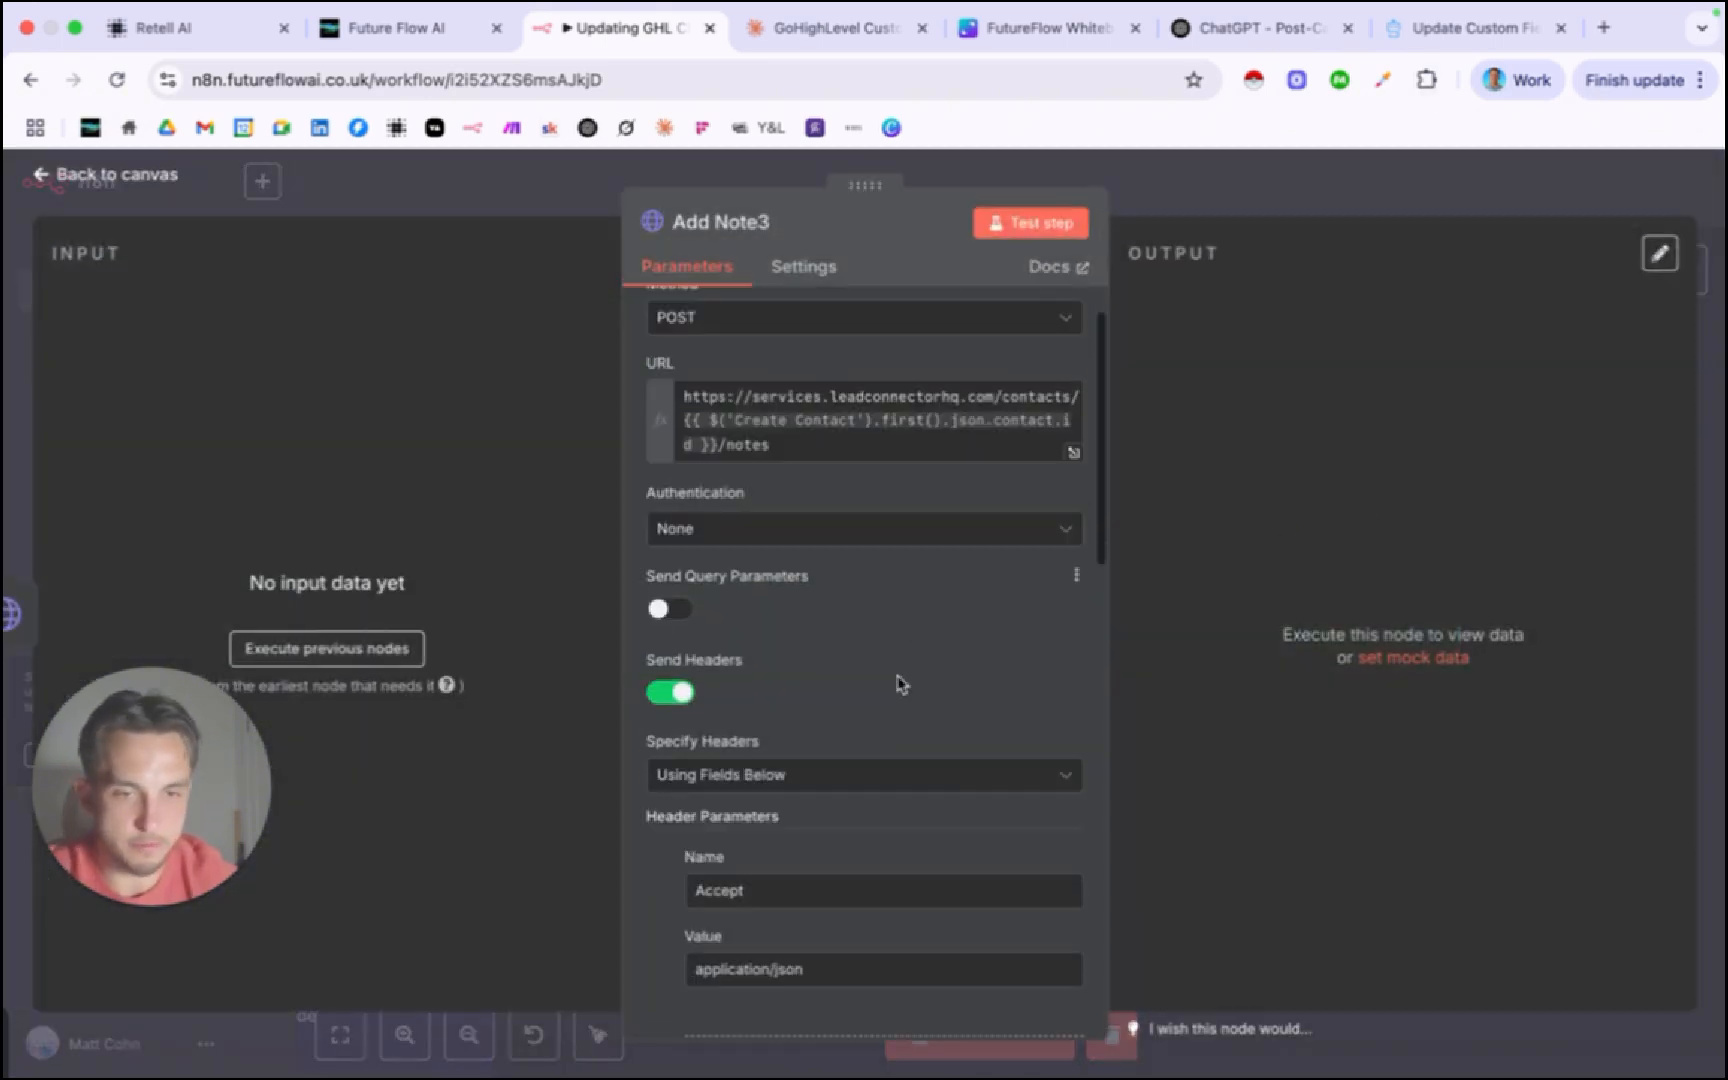
{"action": "scroll", "coordinate": [901, 685], "scroll_direction": "down", "scroll_amount": 10}
{"action": "scroll", "coordinate": [932, 700], "scroll_direction": "down", "scroll_amount": 3}
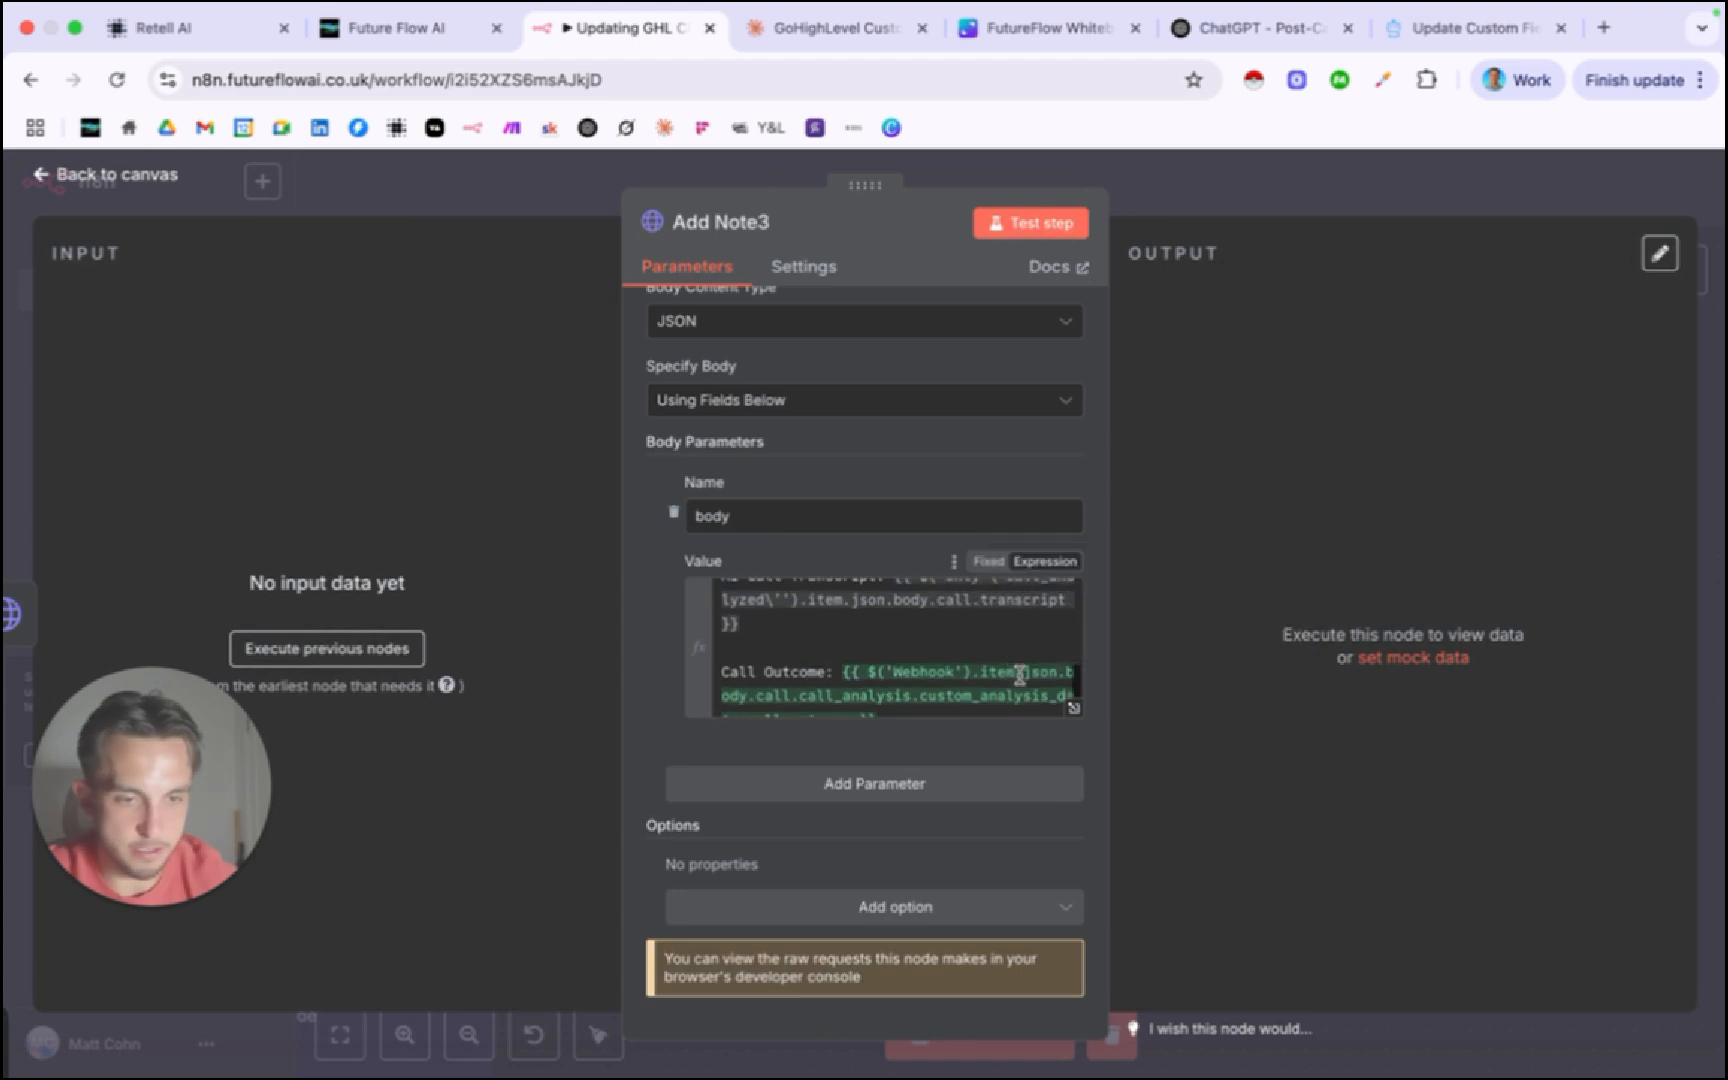